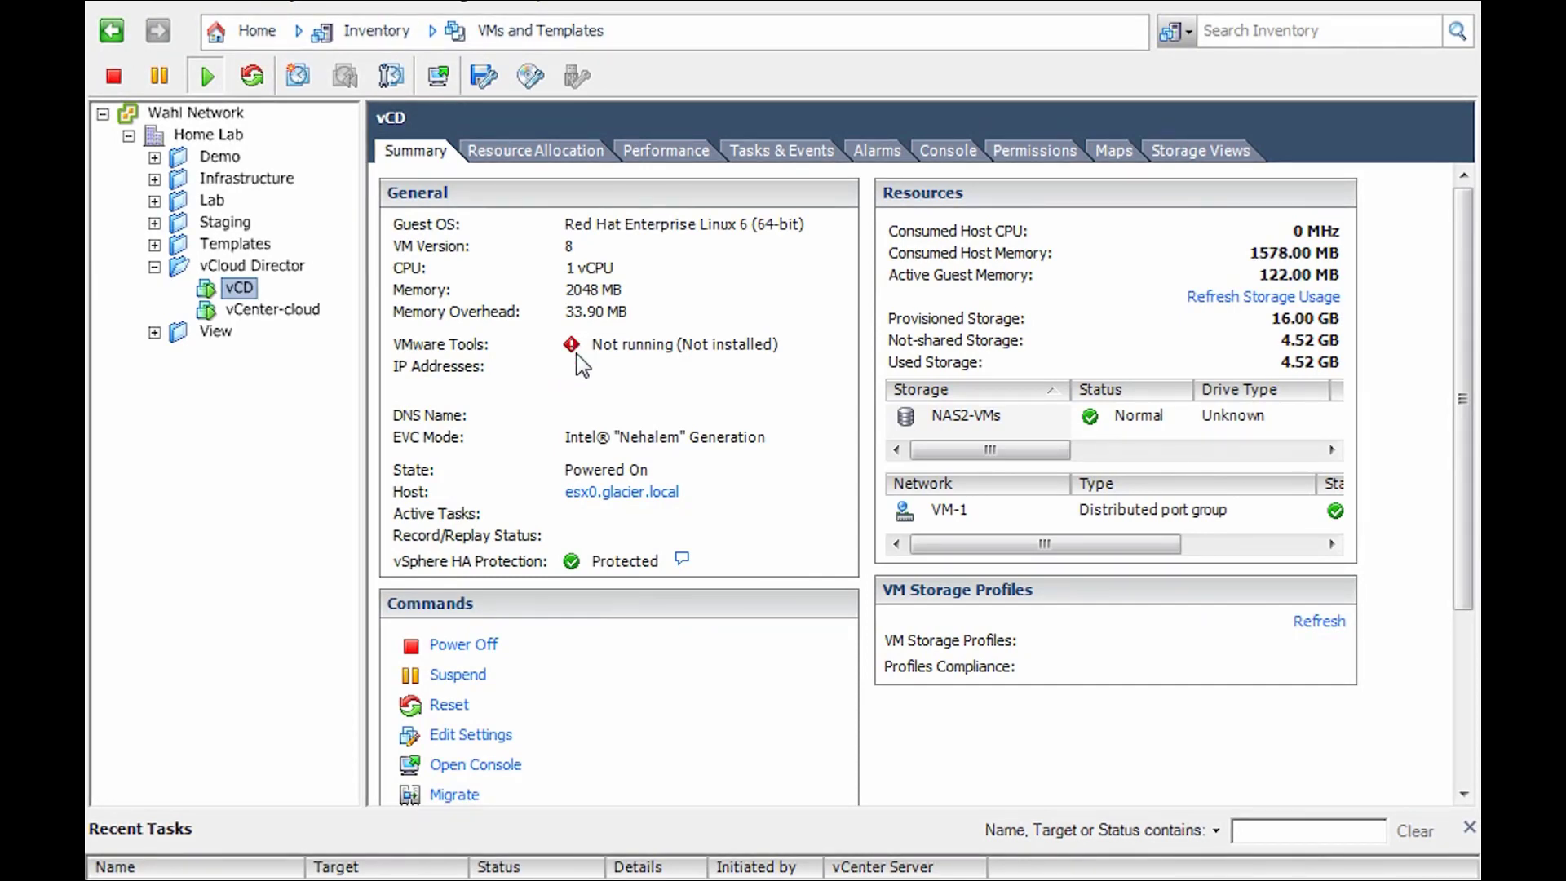
- Open the vCD virtual machine's console and log in as root
left_click(439, 80)
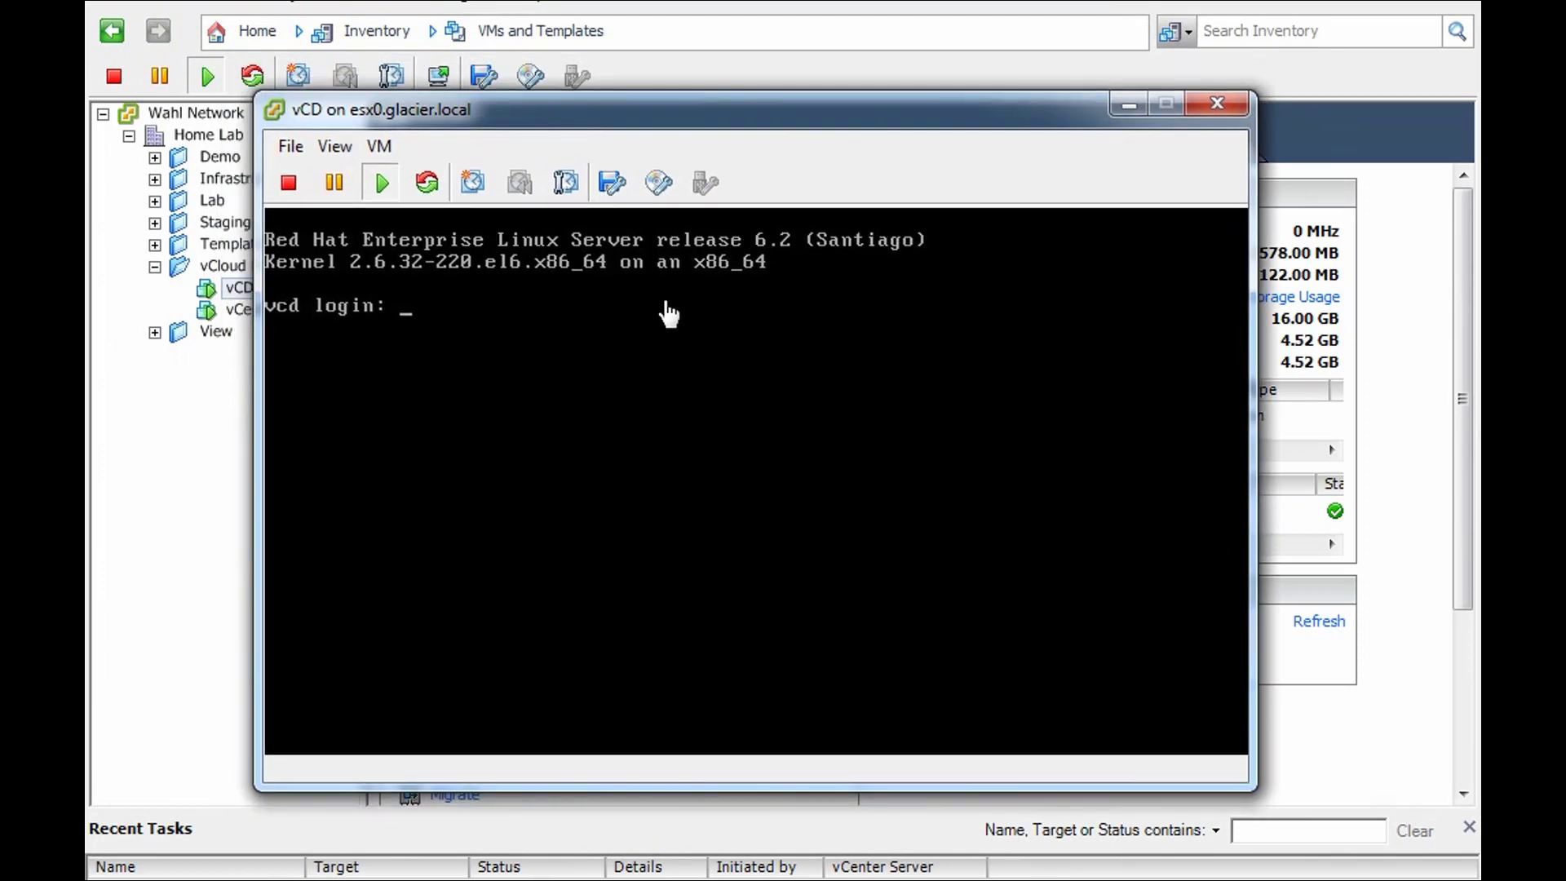
left_click(660, 303)
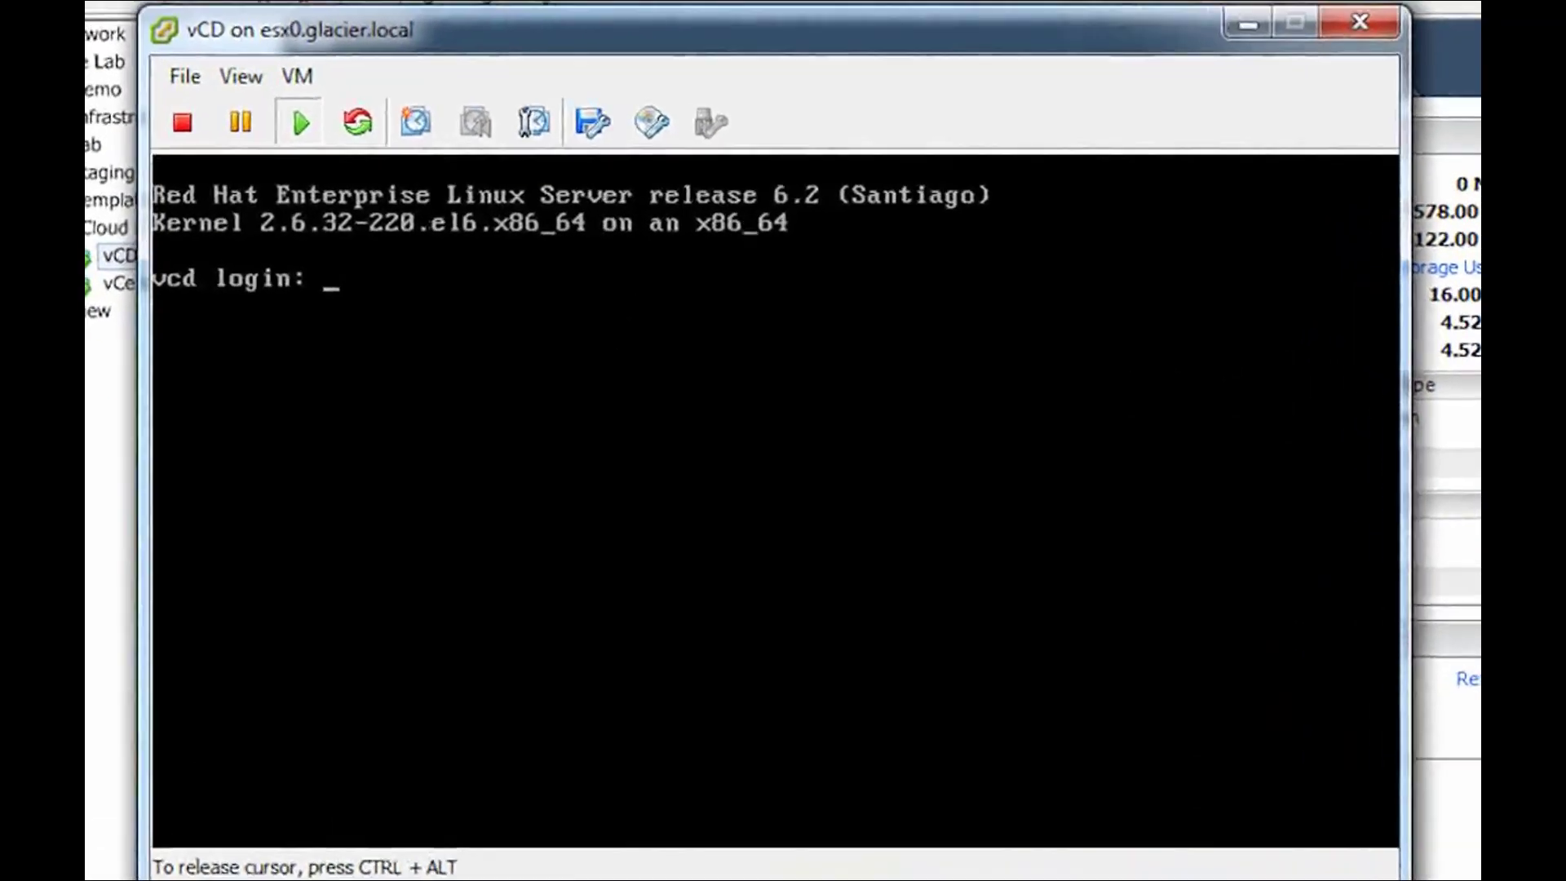
type("root")
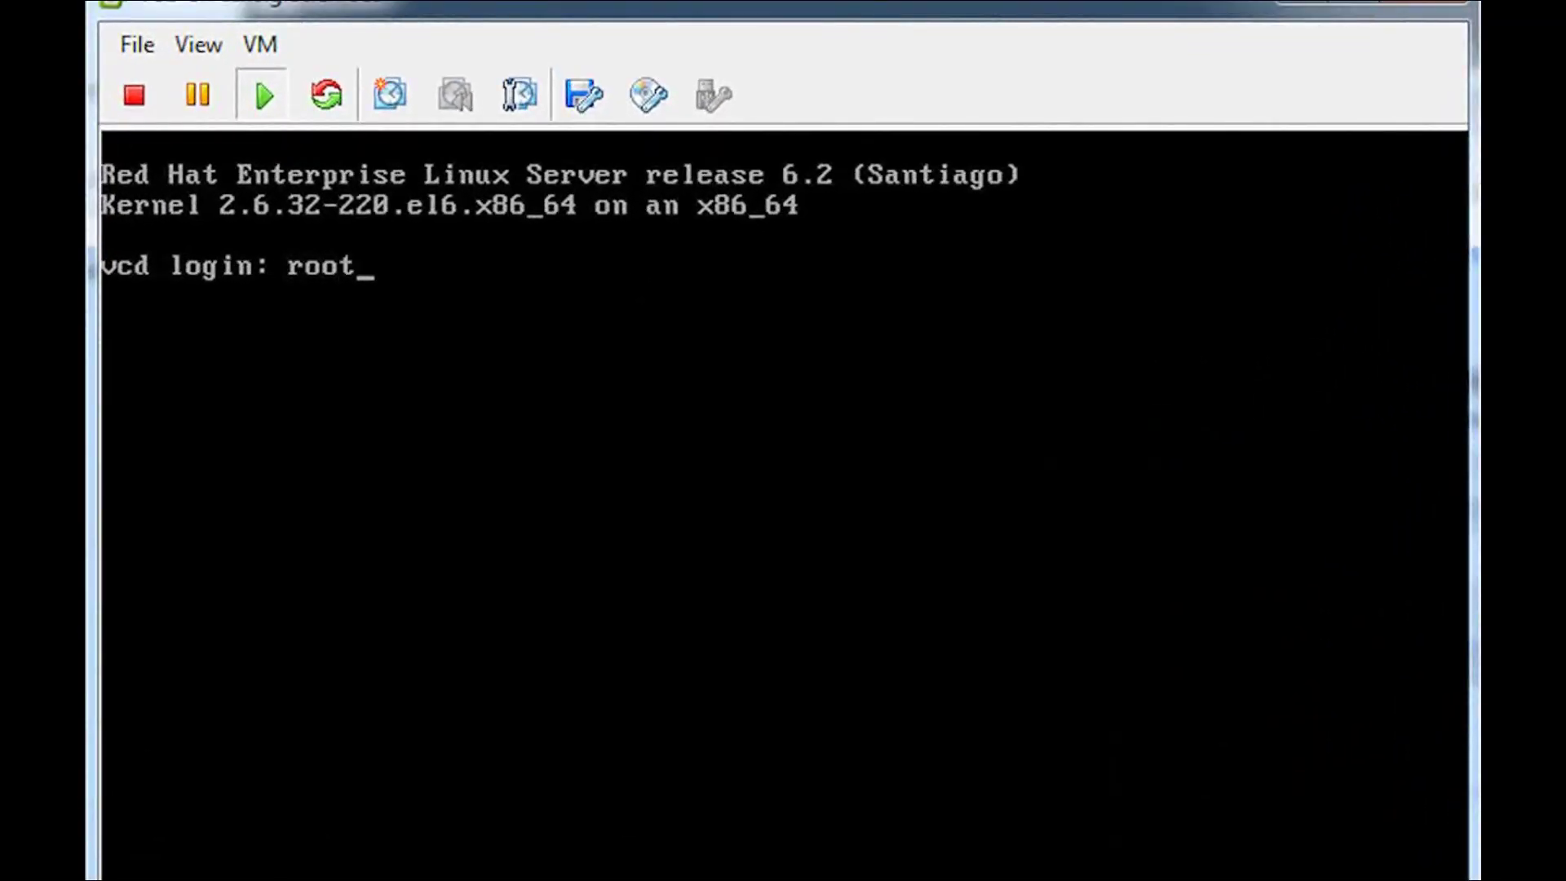
key("Return")
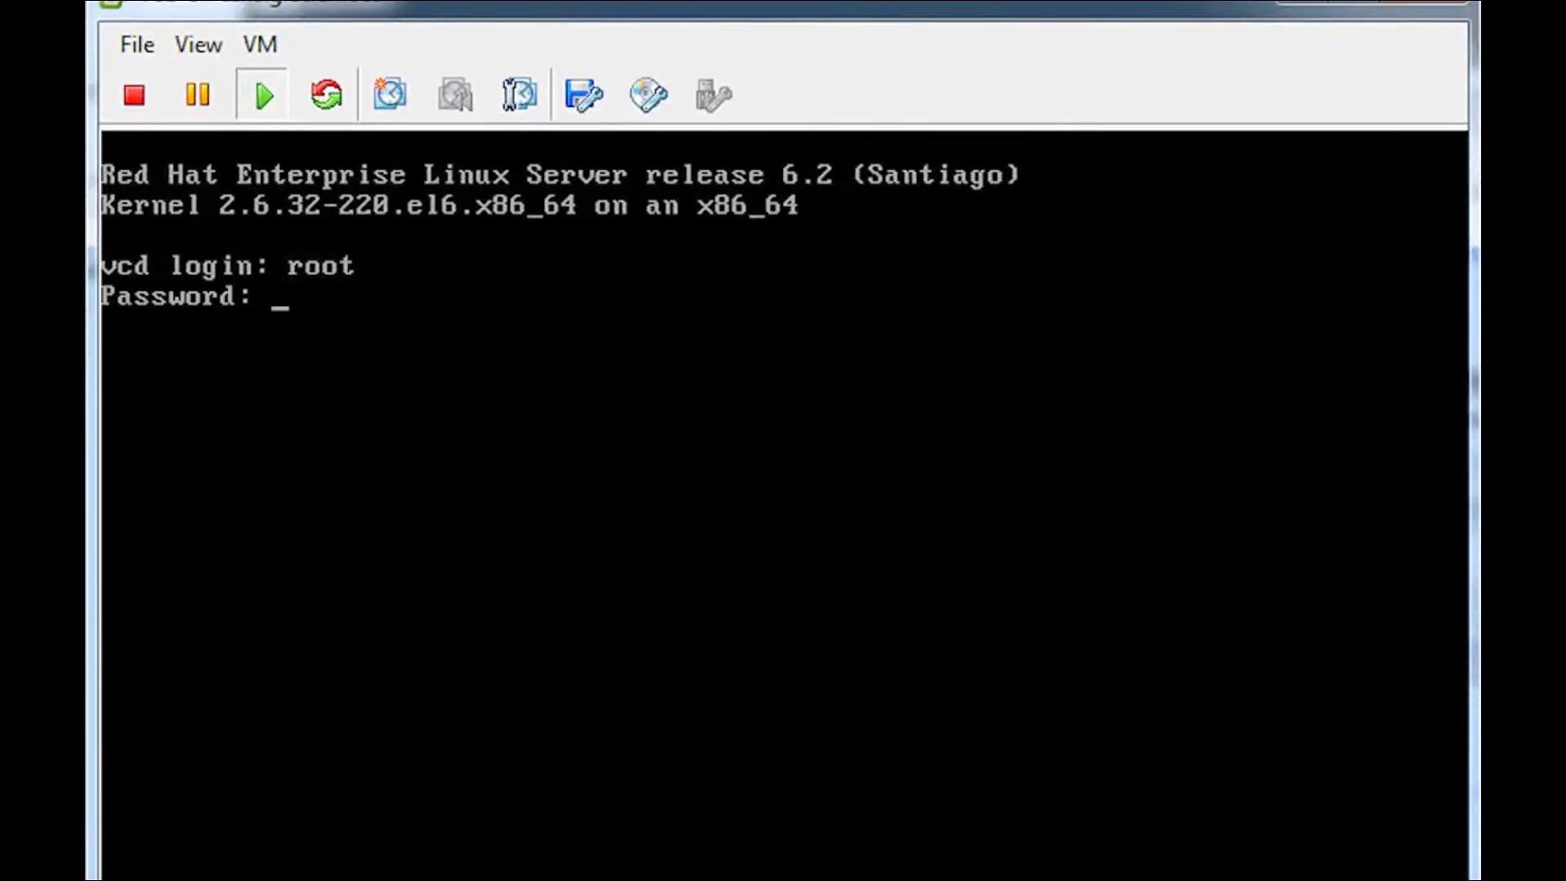
key("Return")
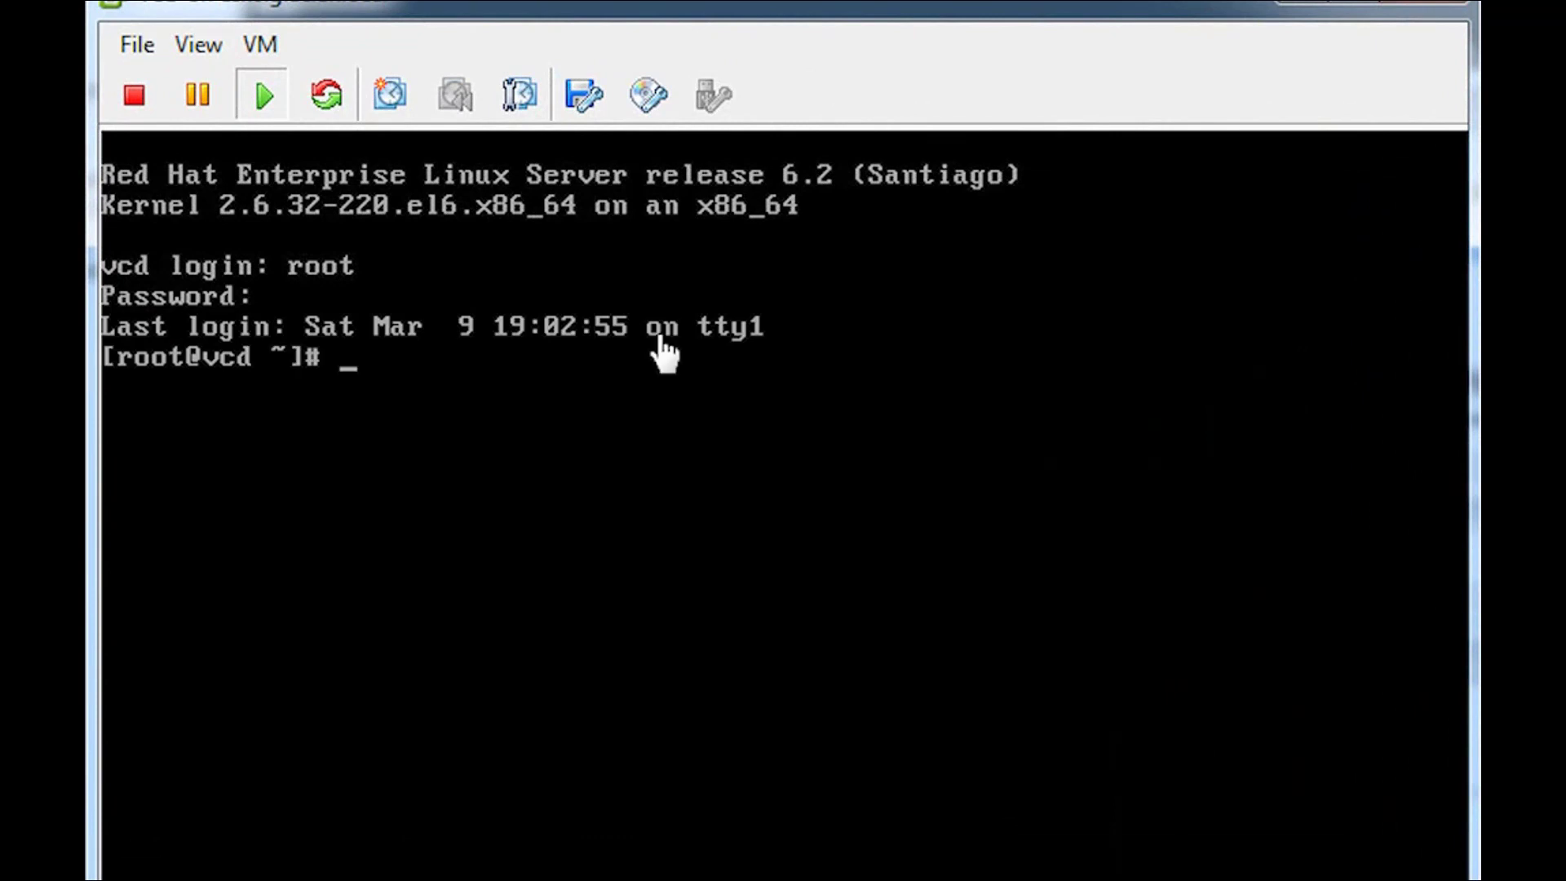
- Start and confirm the VMware Tools install/upgrade on the vCD guest
left_click(261, 45)
mouse_move(295, 129)
left_click(877, 220)
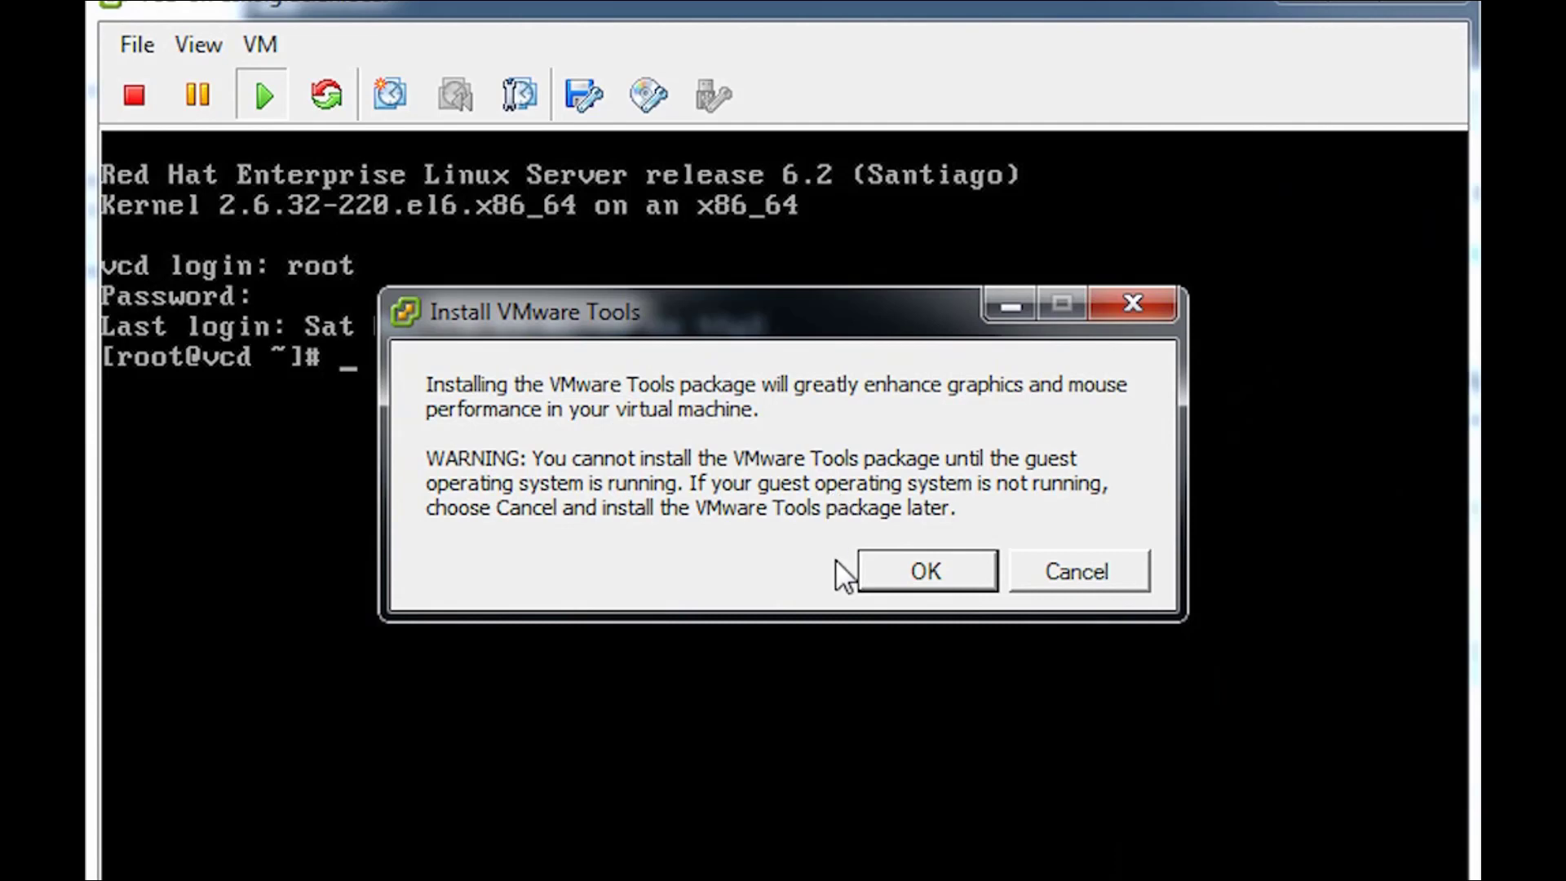
left_click(871, 571)
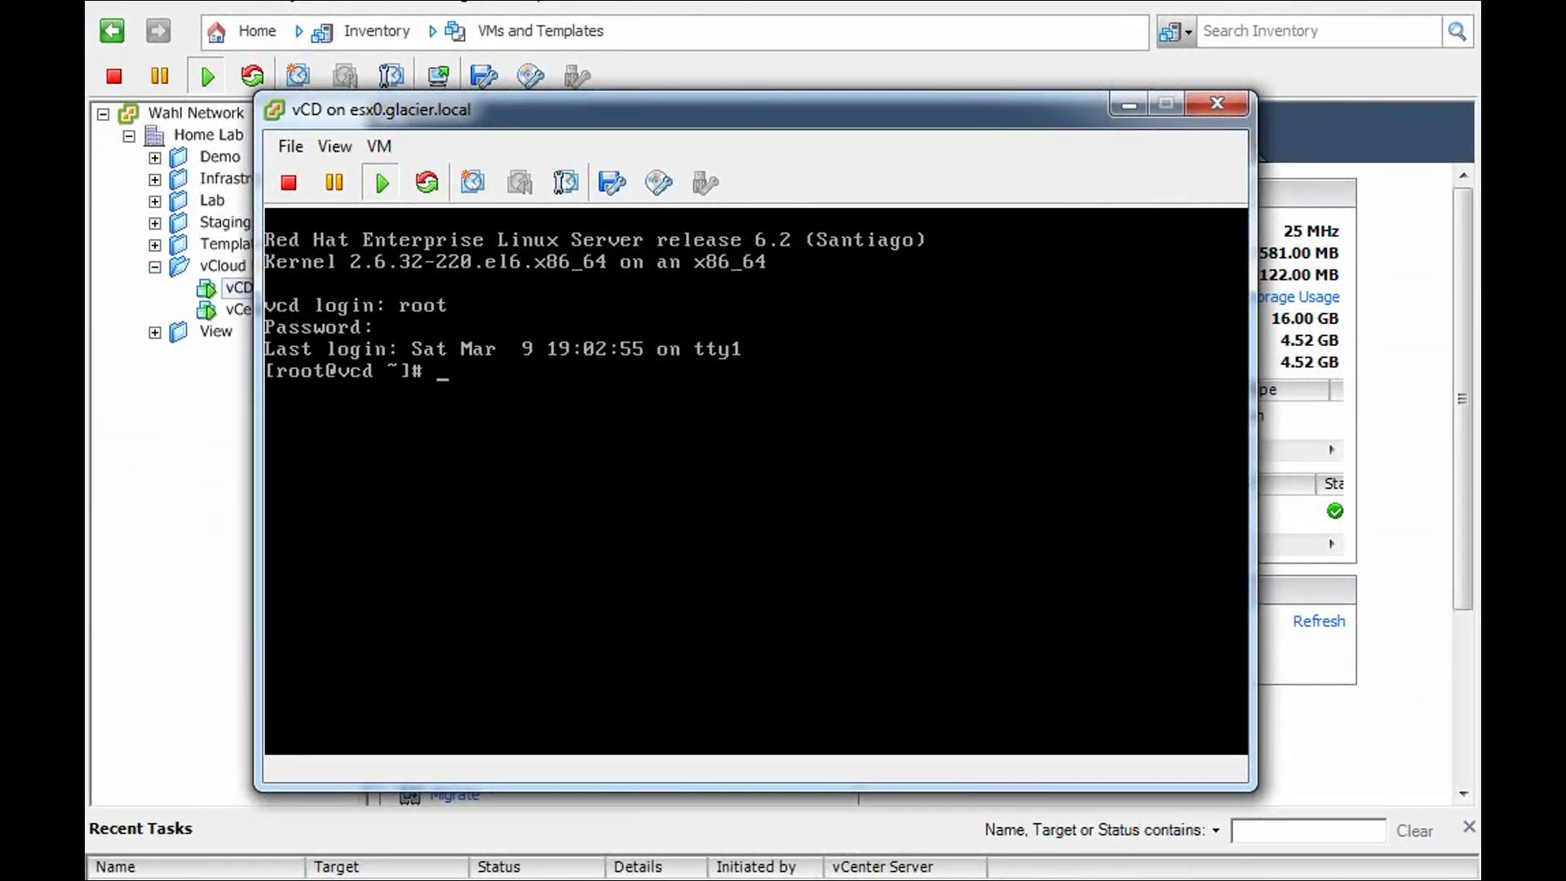
left_click_drag(306, 865, 407, 865)
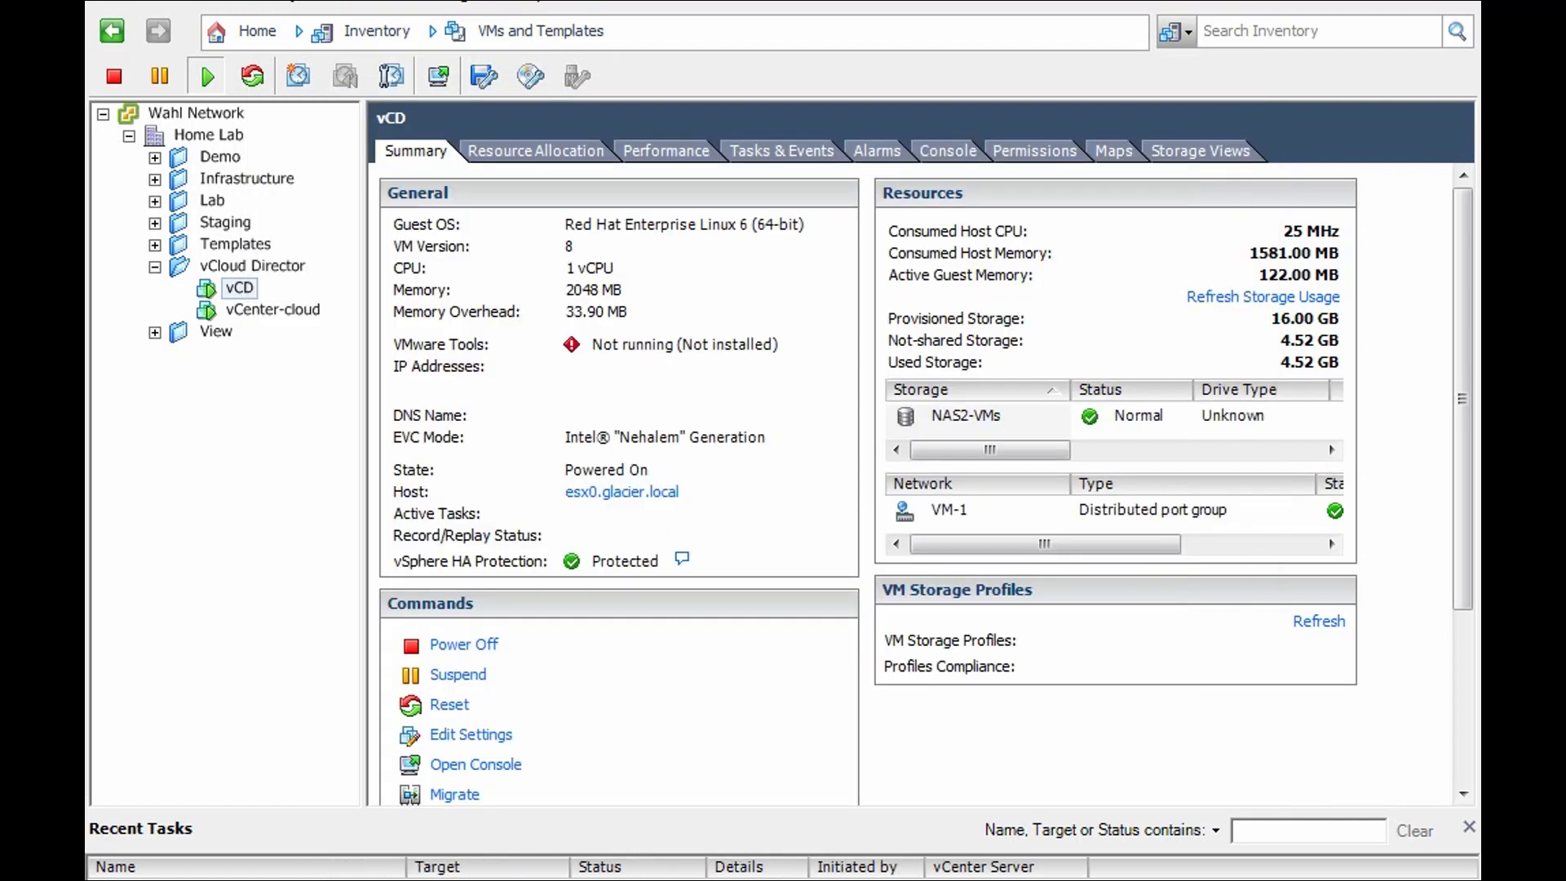
- Back in the vCD console, create the /mnt/cdrom directory
left_click(291, 671)
left_click(439, 76)
left_click(628, 477)
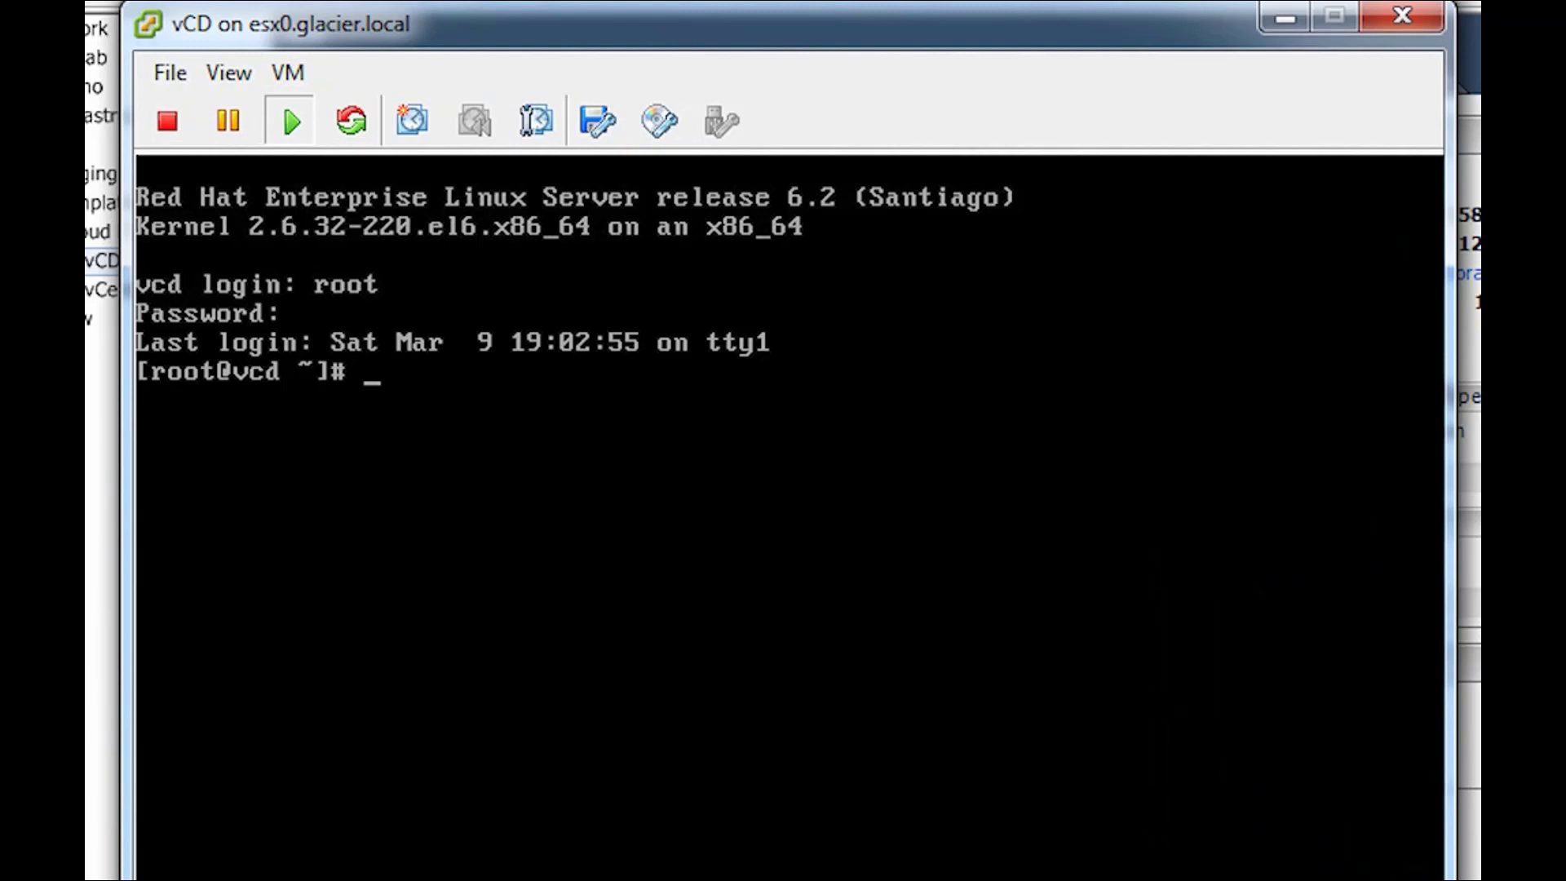
type("mkdir ")
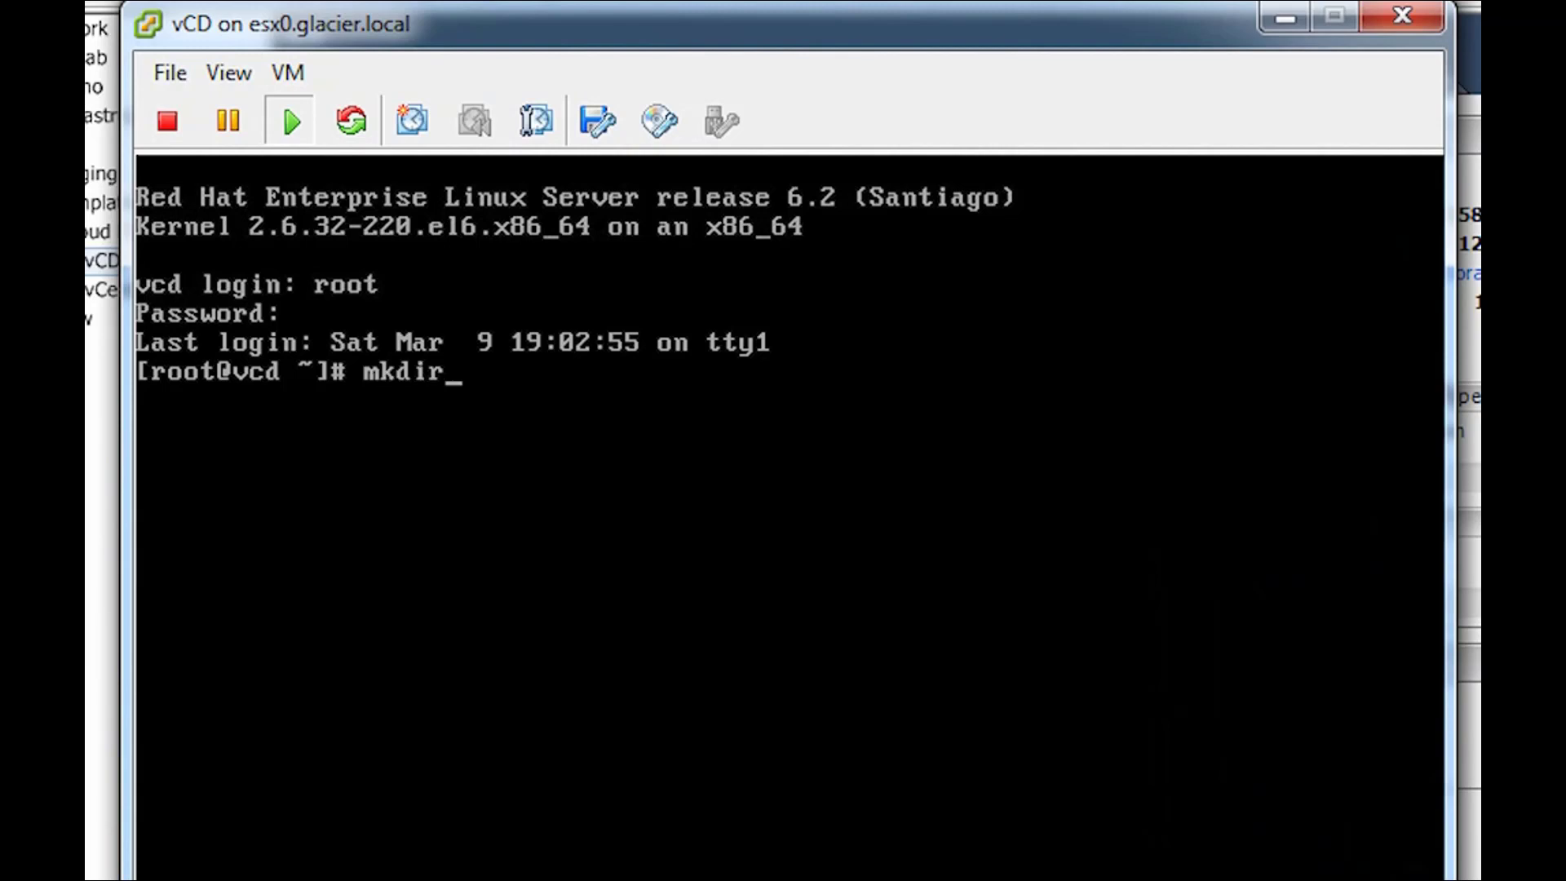
type("/mnt/cdrom")
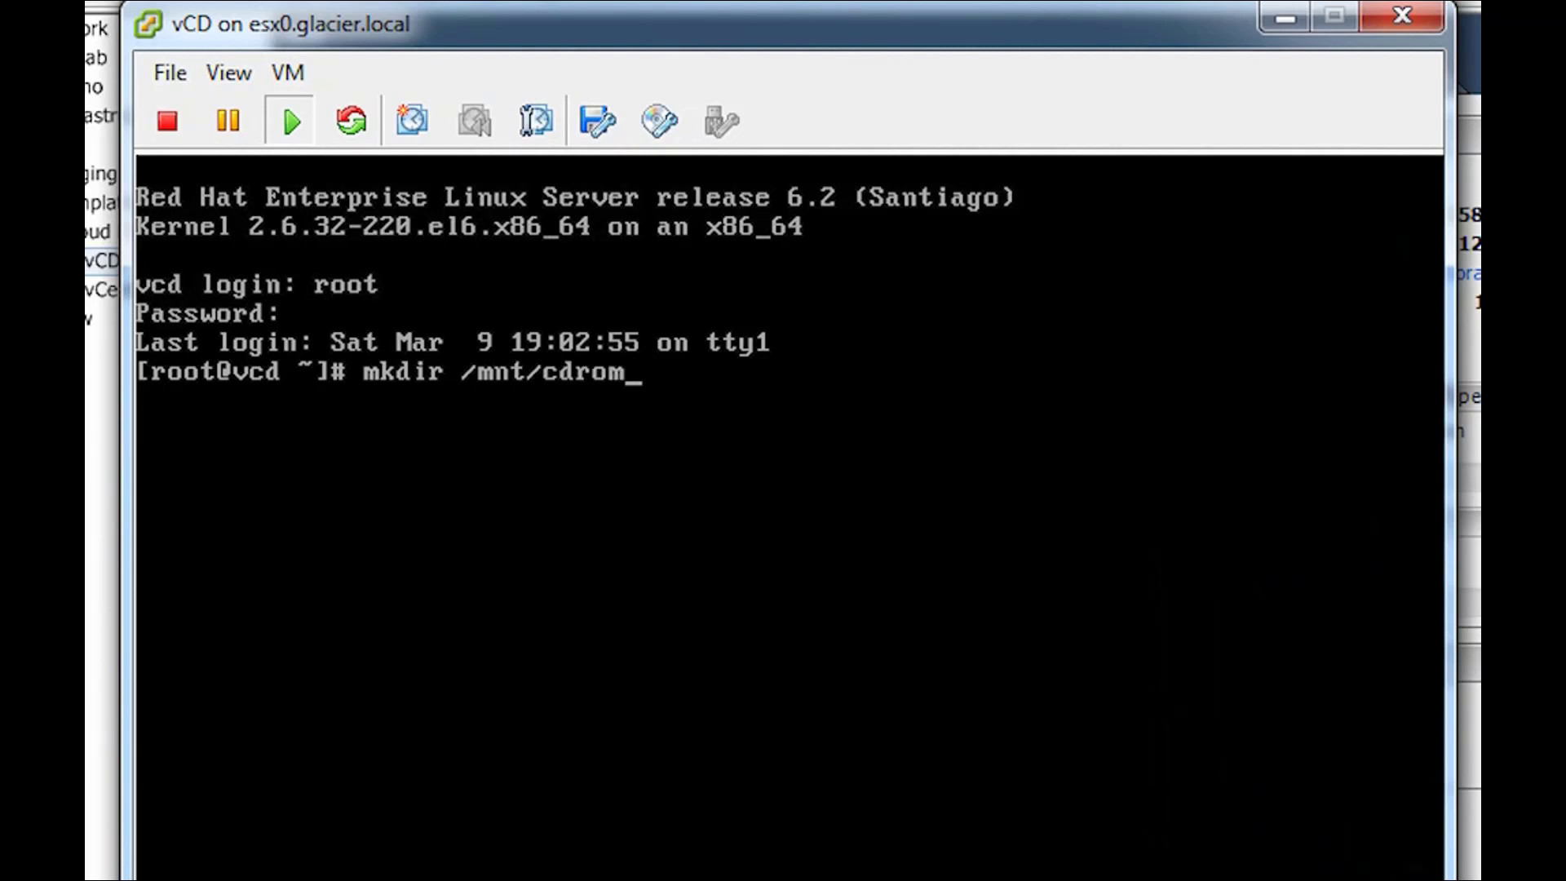
key("Return")
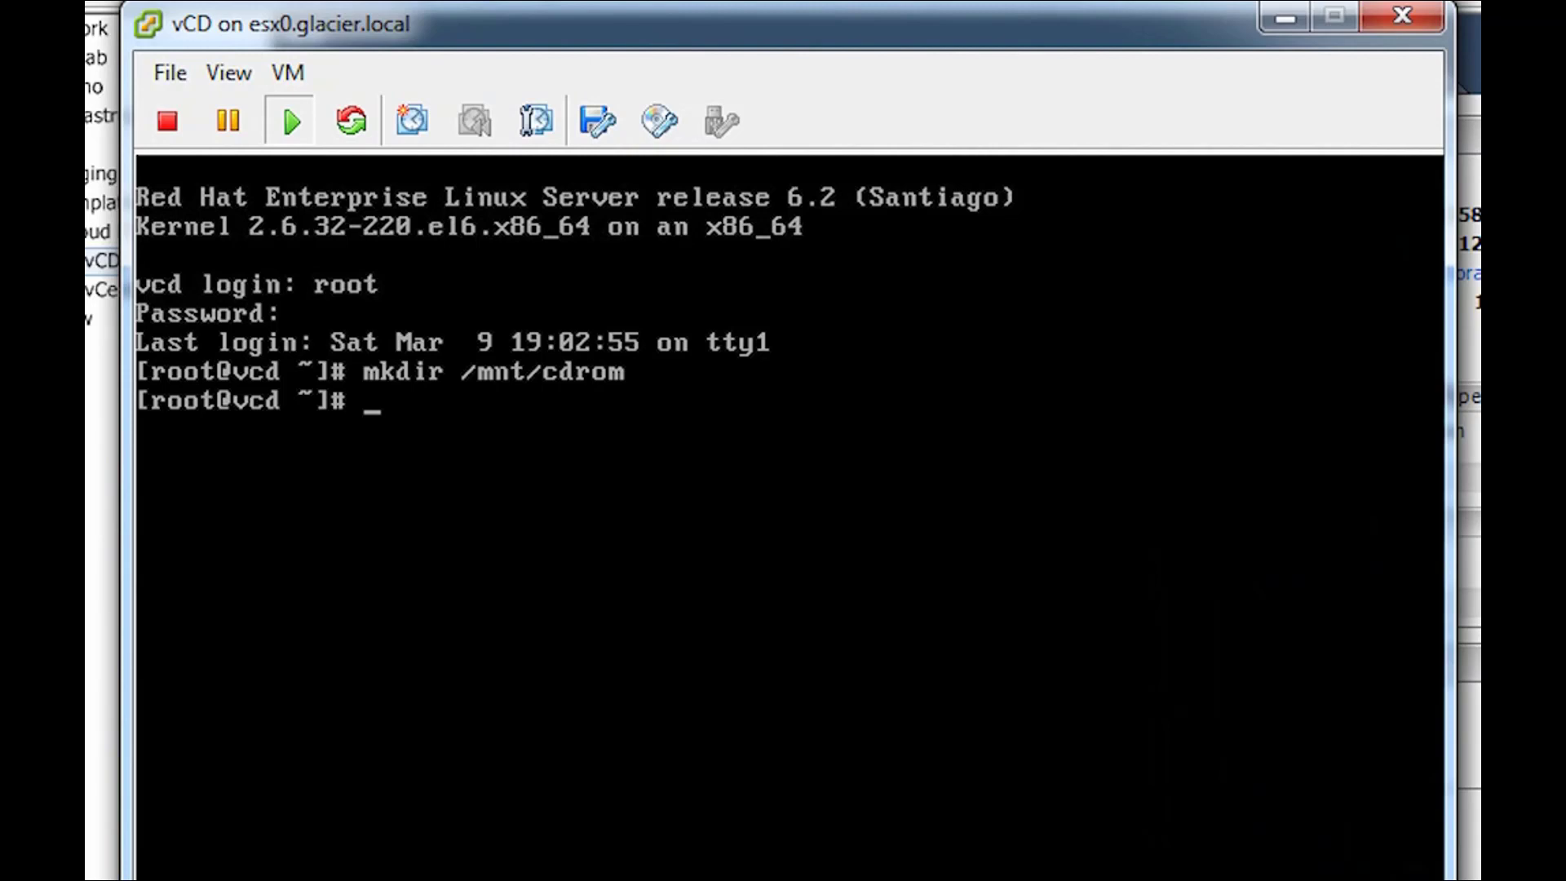
key("Up")
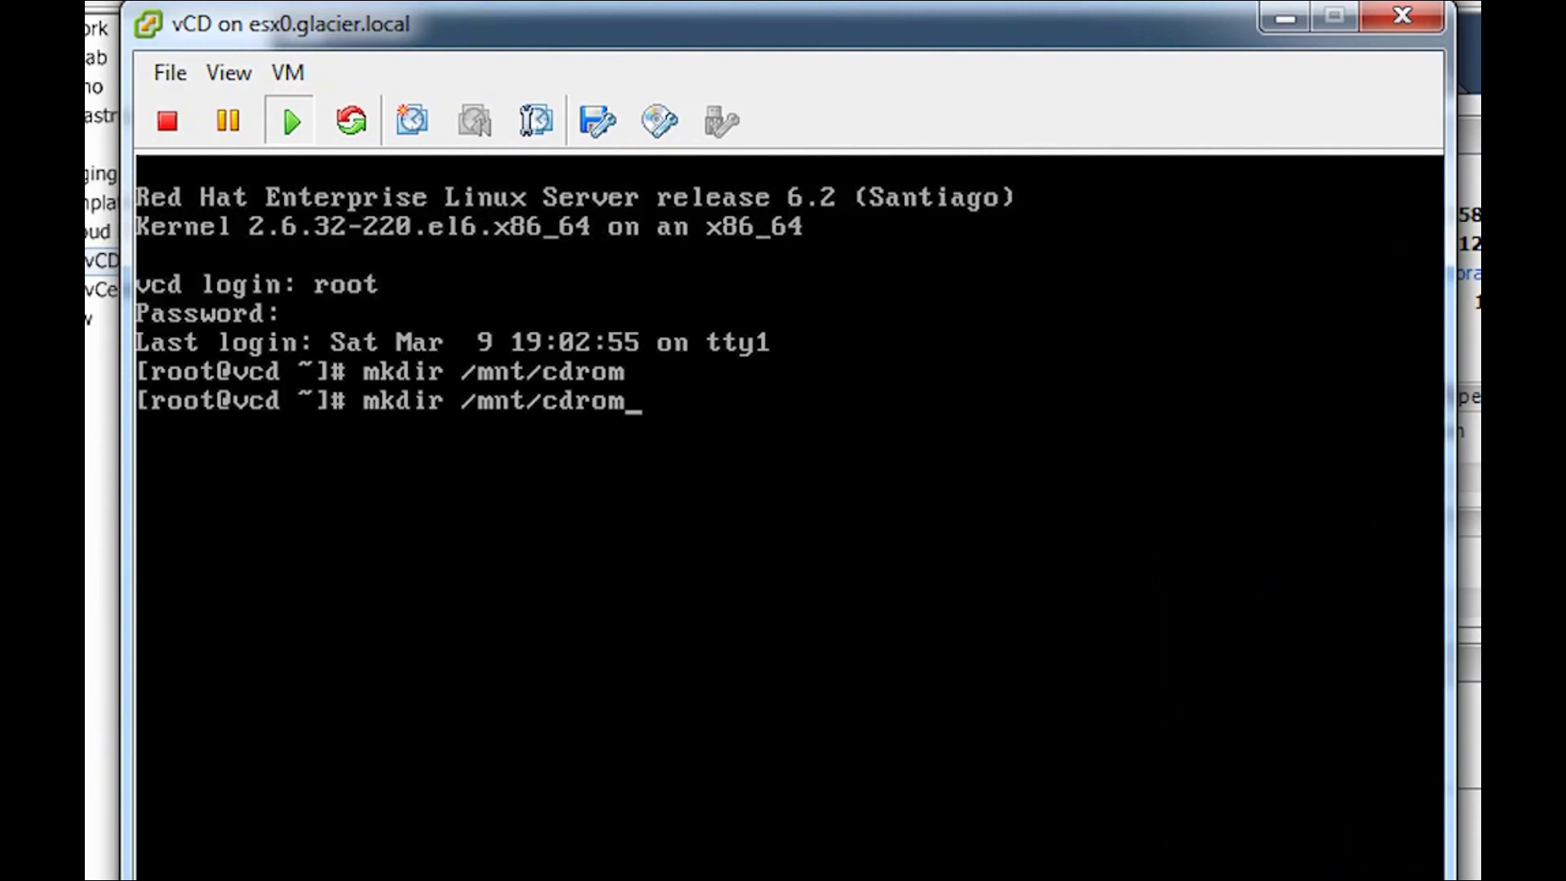
key("Return")
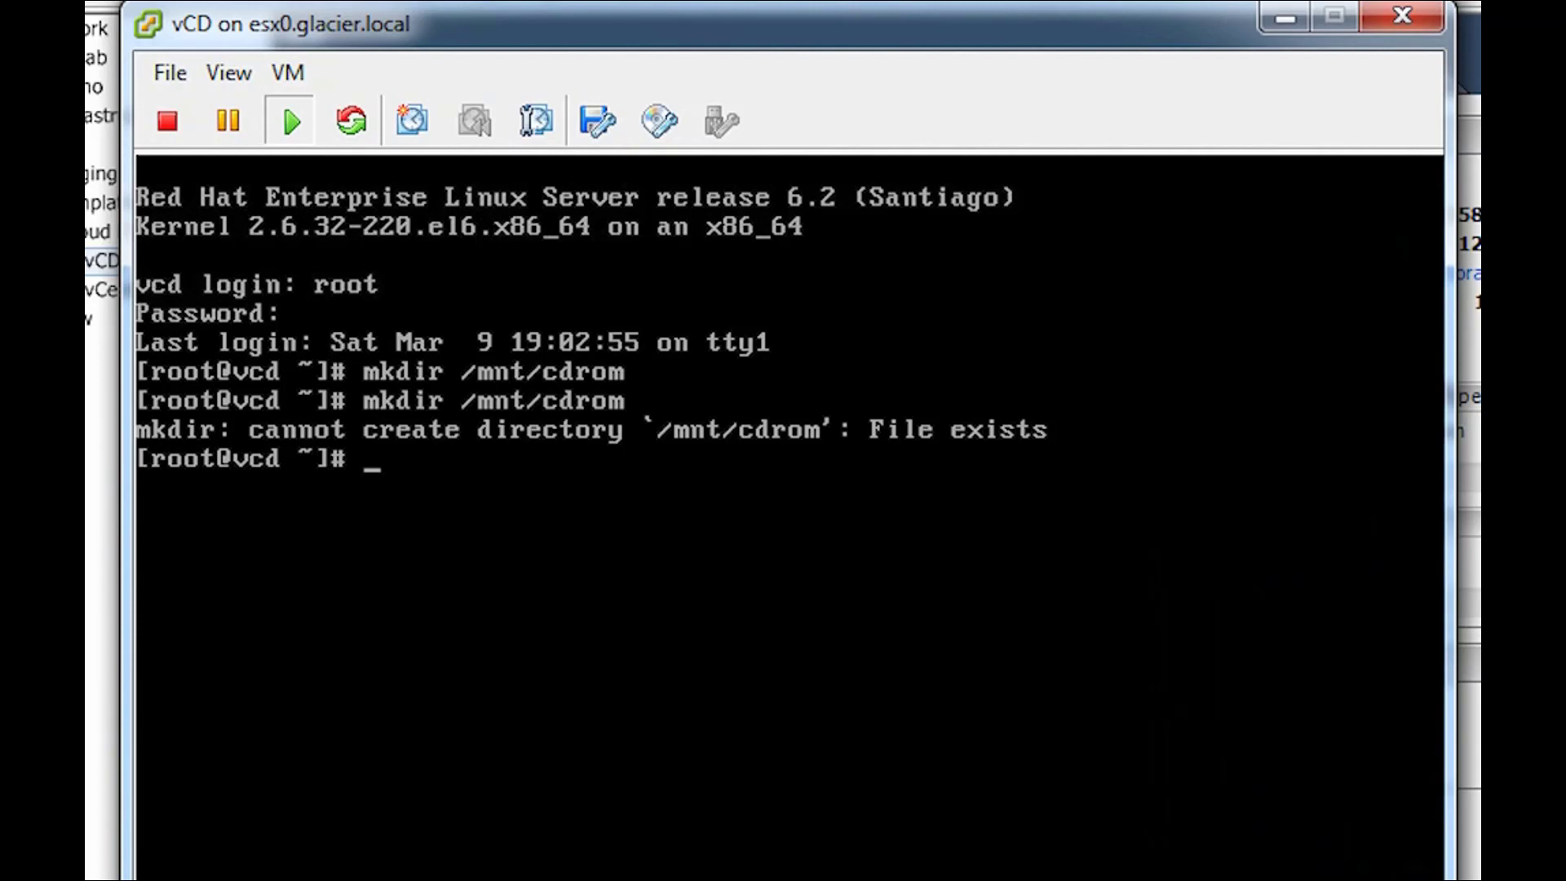
- Change into /mnt/cdrom, check it with pwd, and mount /dev/cdrom there
type("cd /mnt")
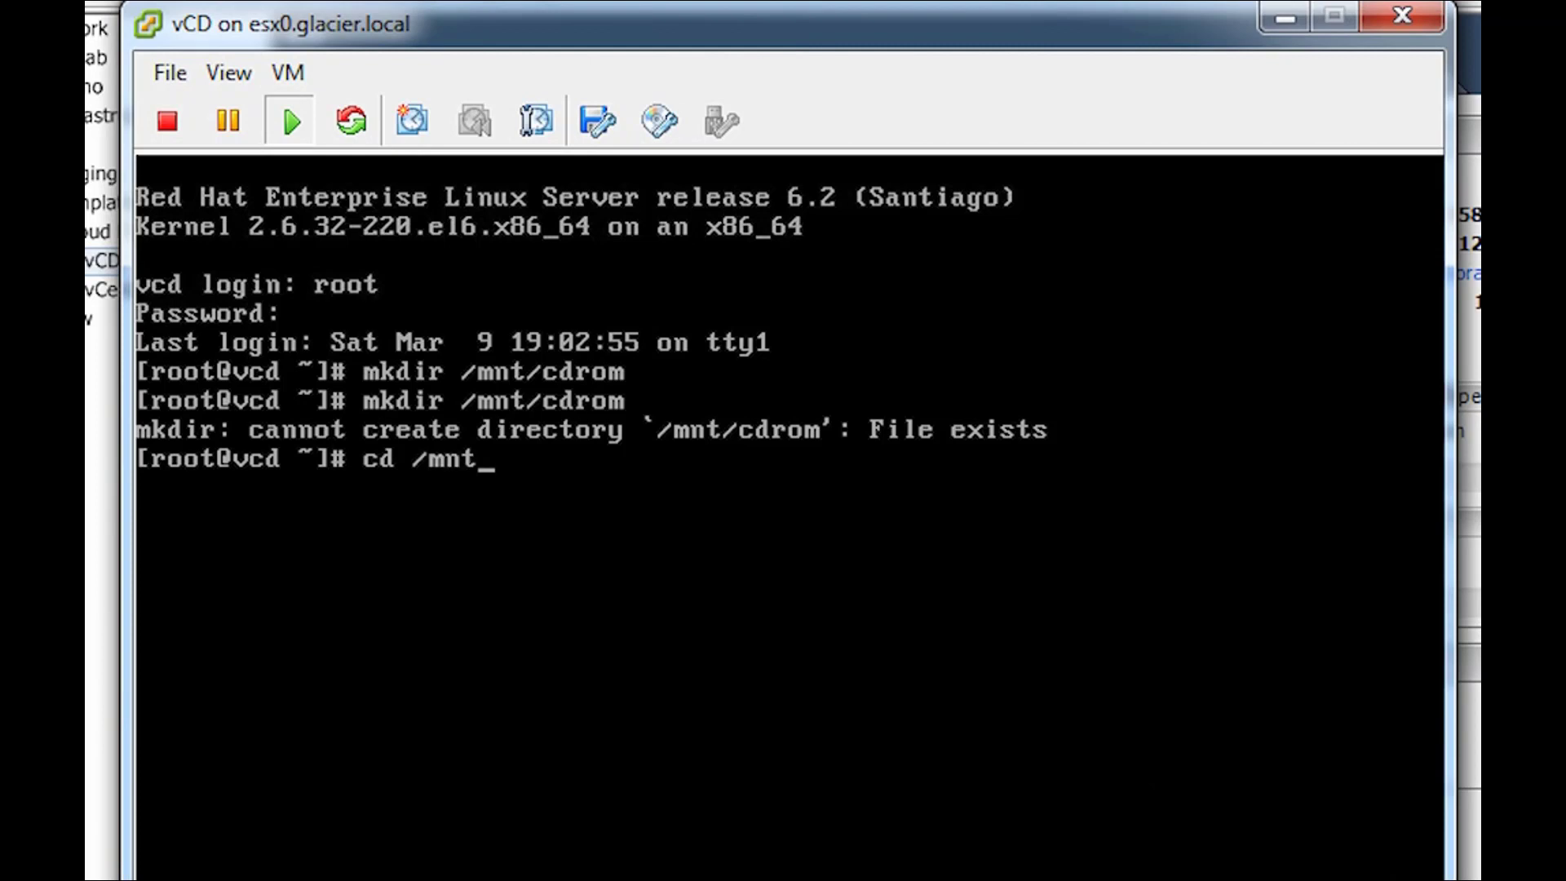
type("/cdrom")
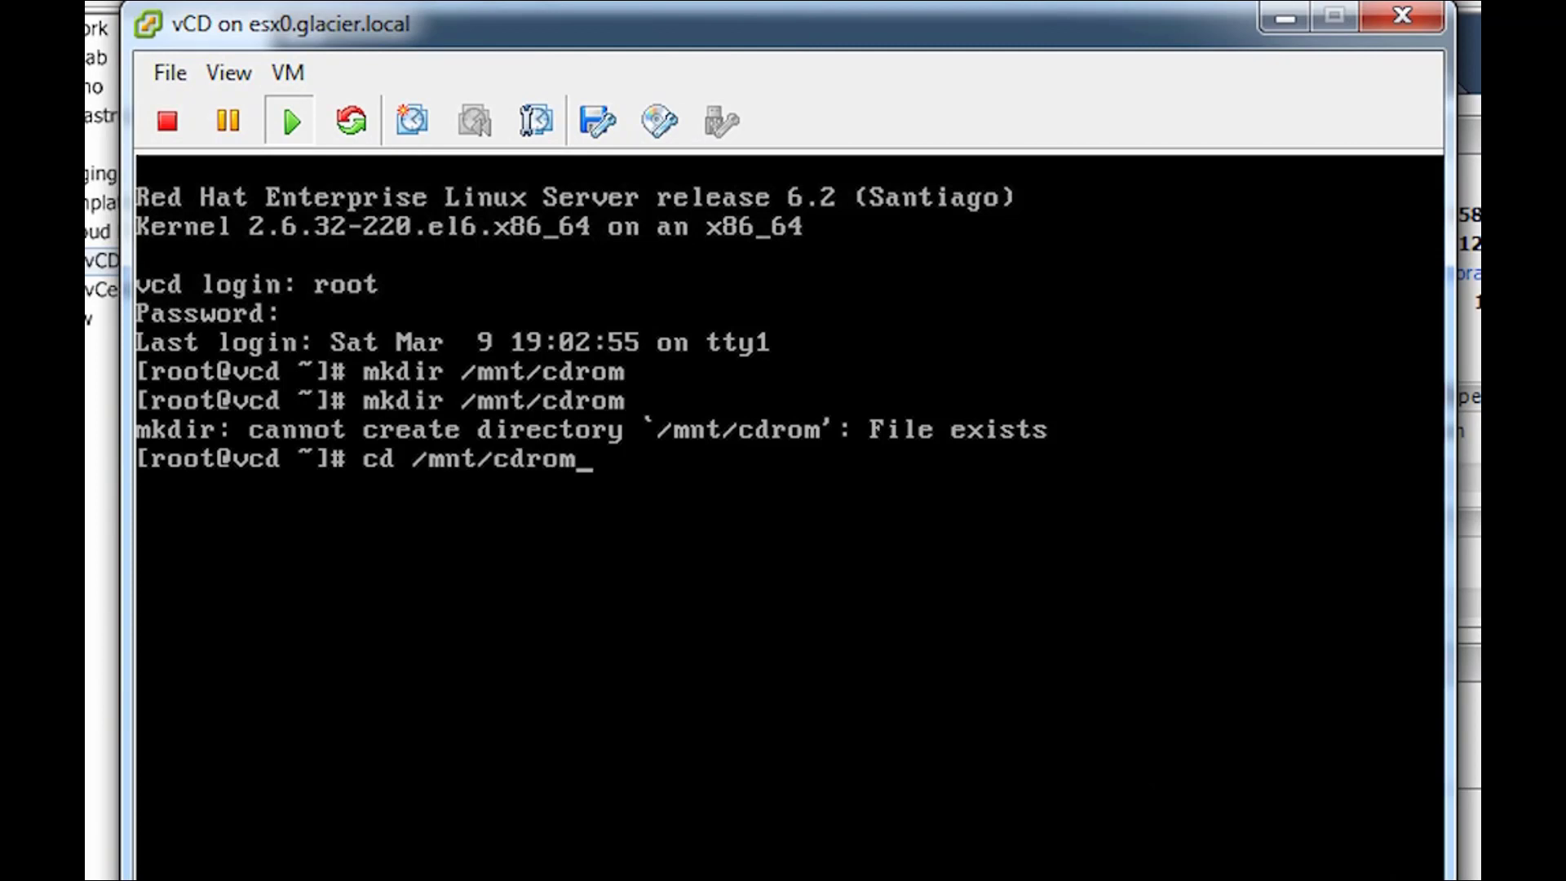
key("Return")
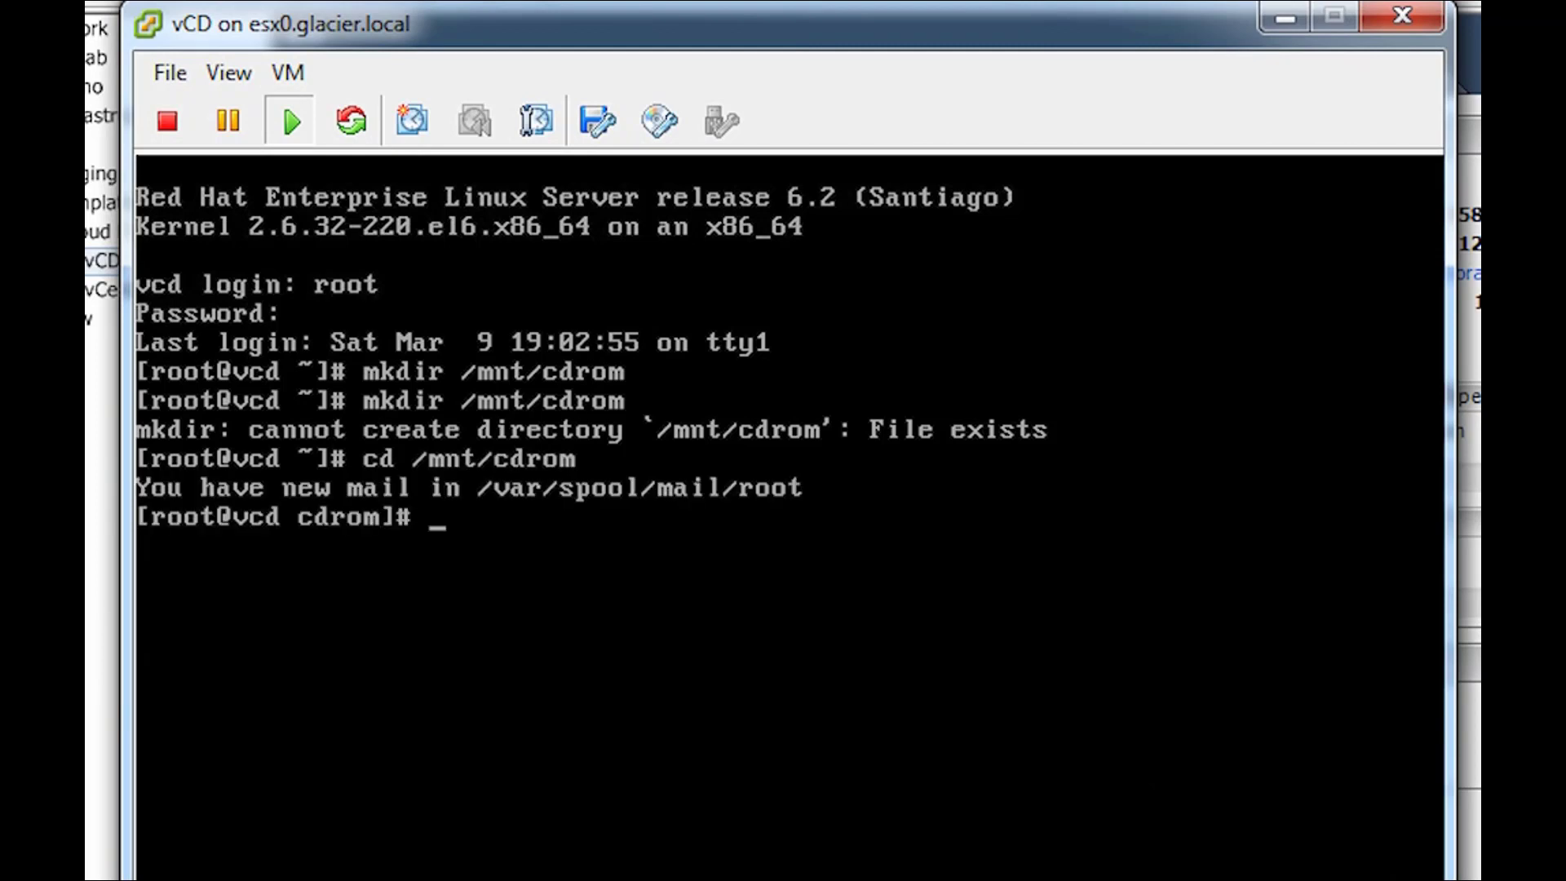
type("pwd")
key("Return")
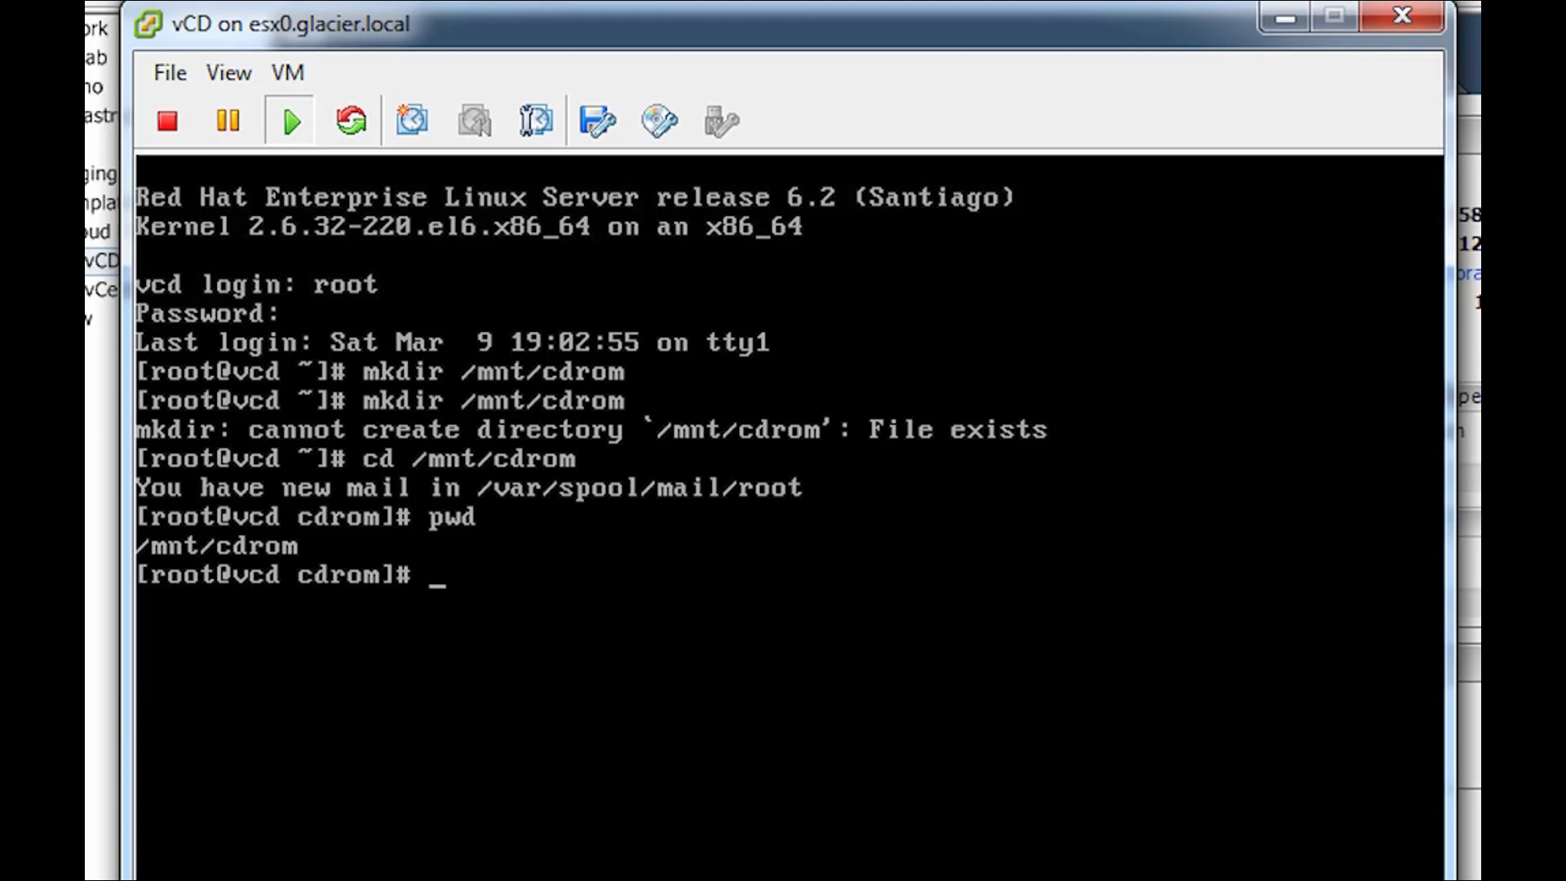
type("mount ")
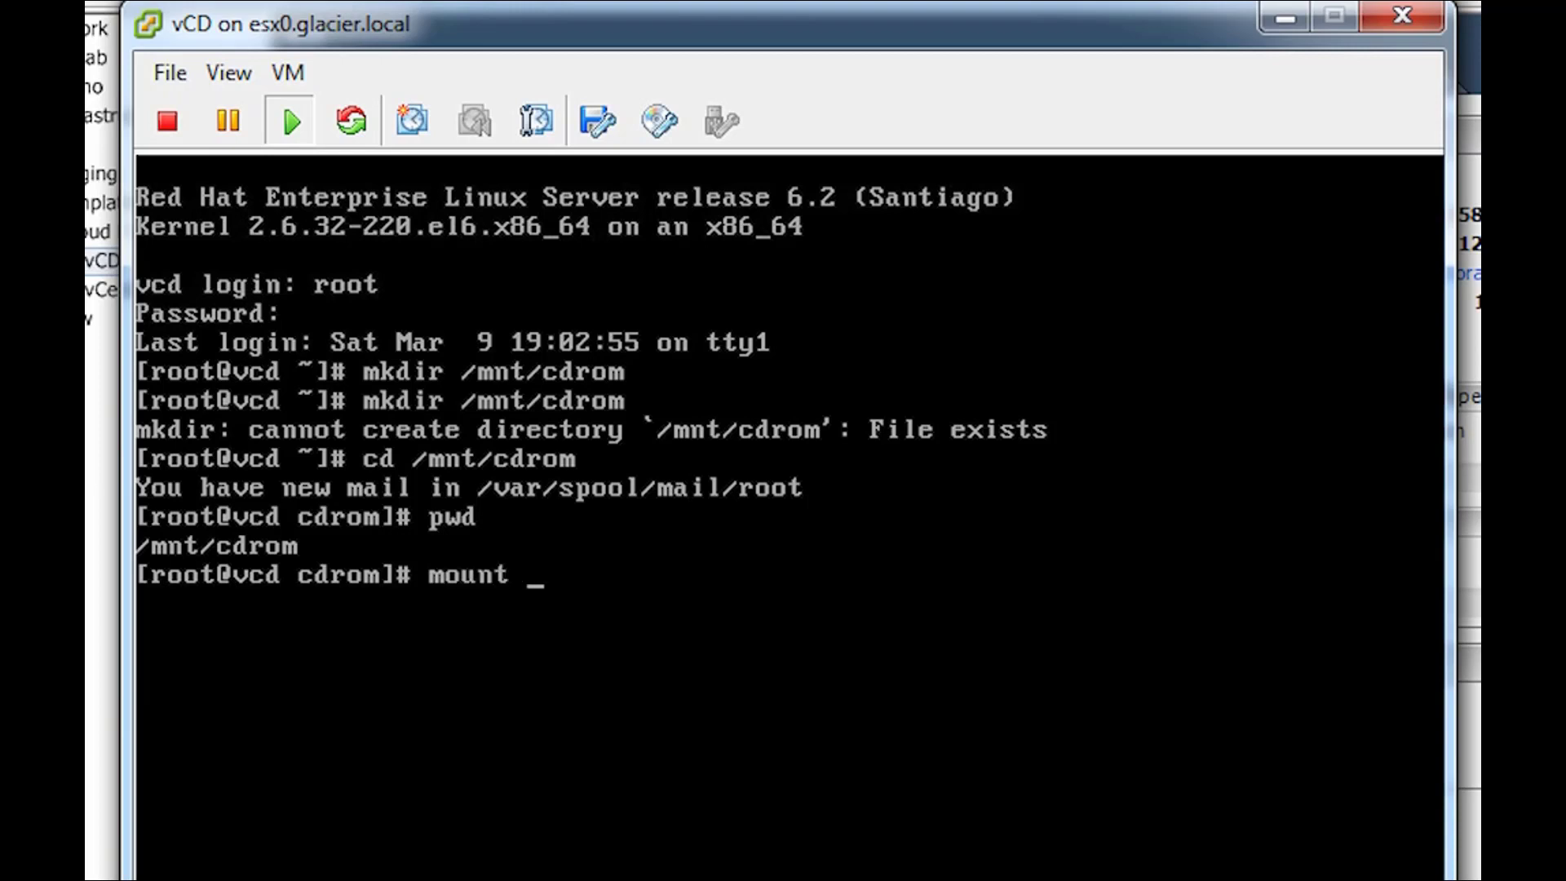
type("/dev/cdrom")
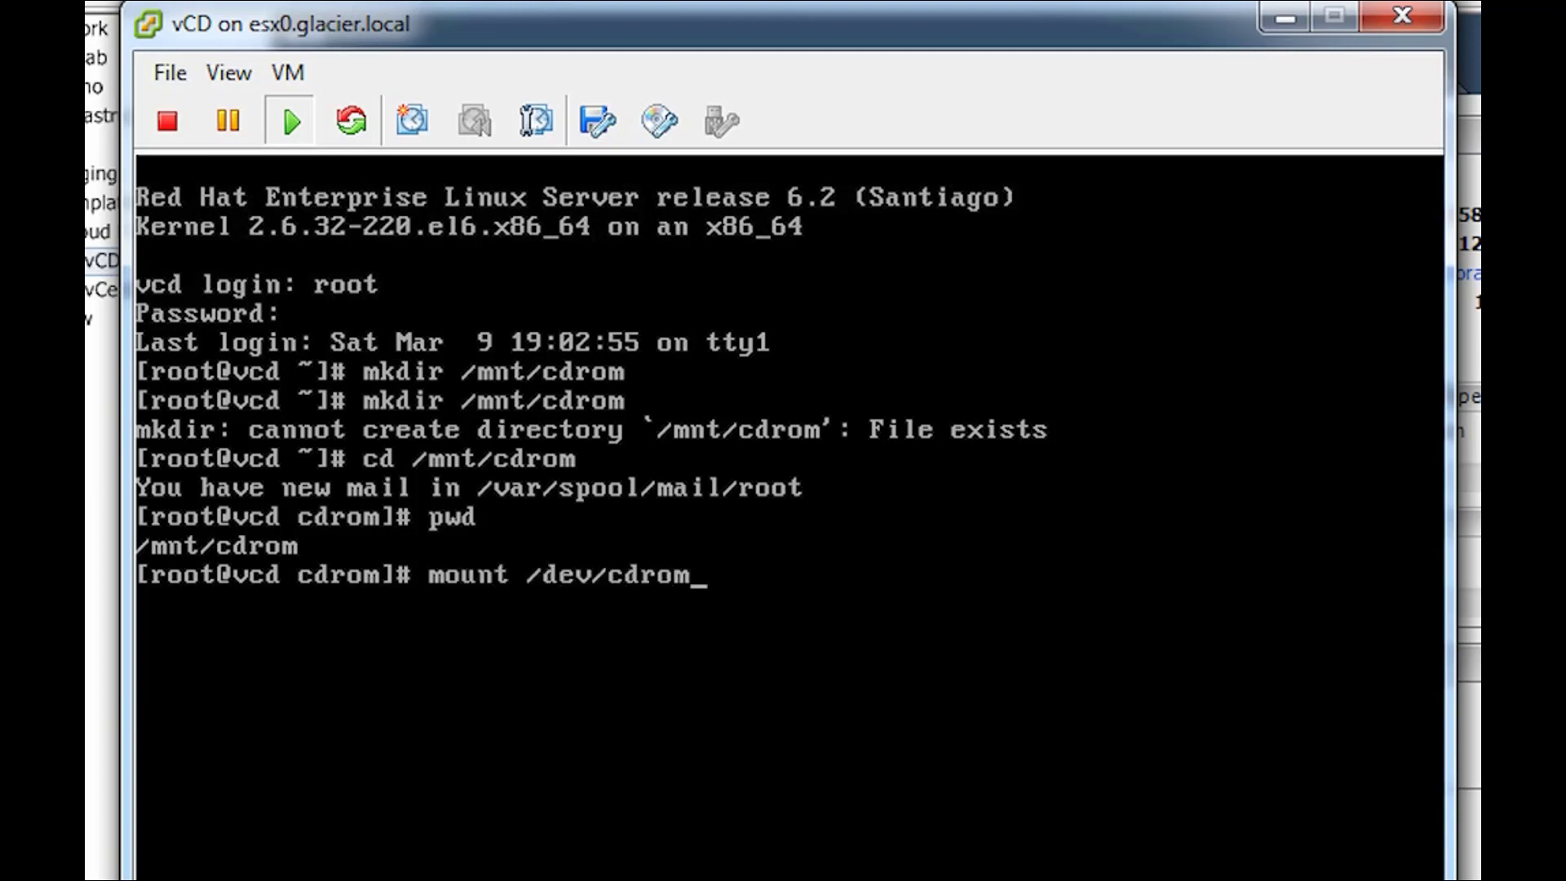
type(" /mnt/cdrom")
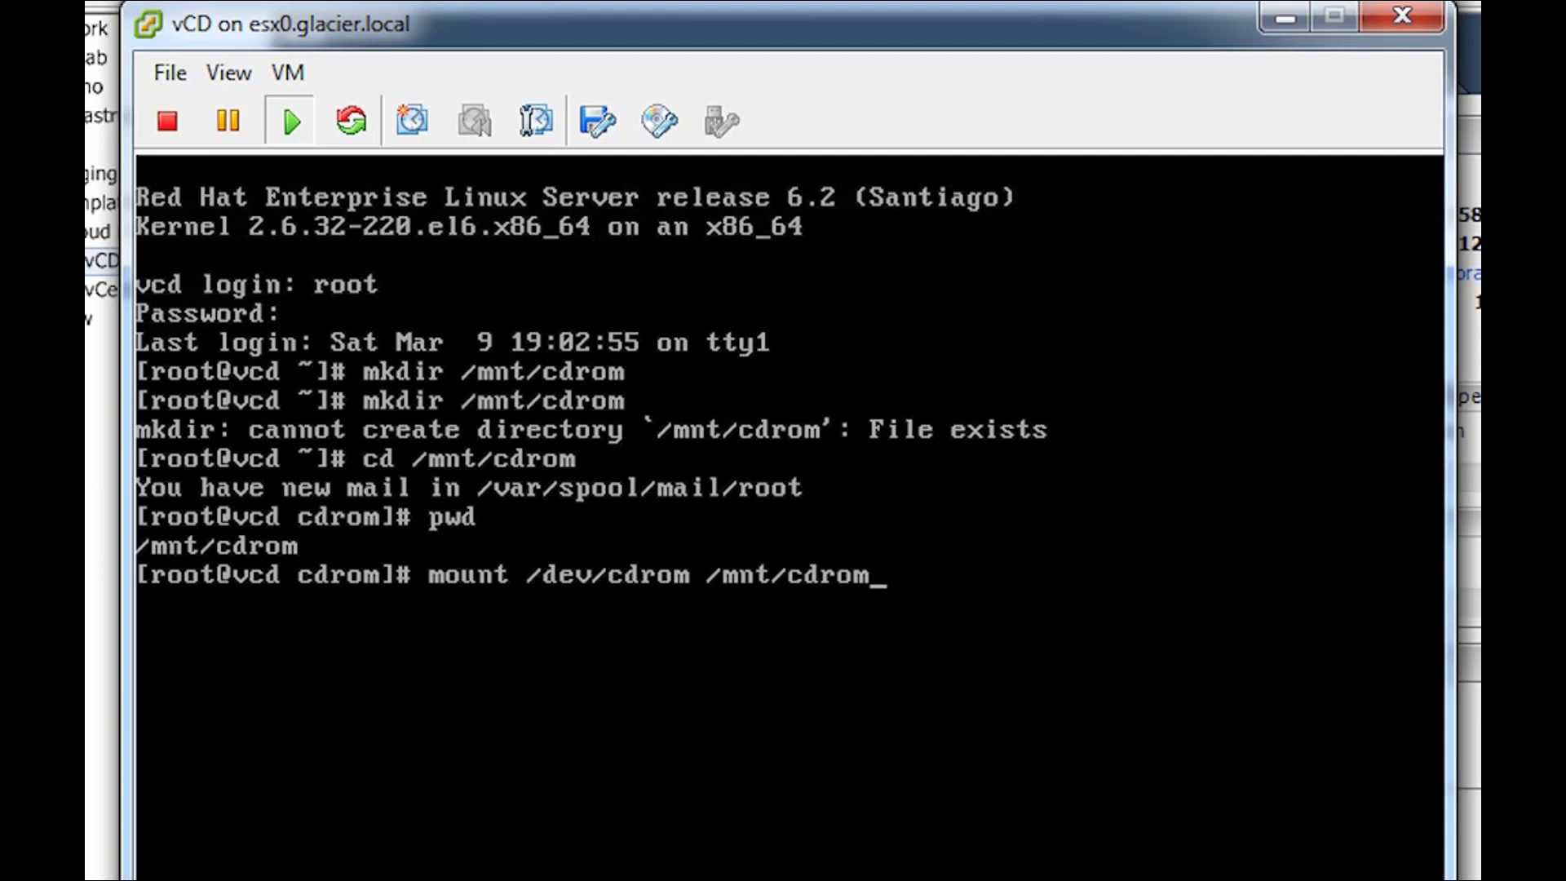
key("Return")
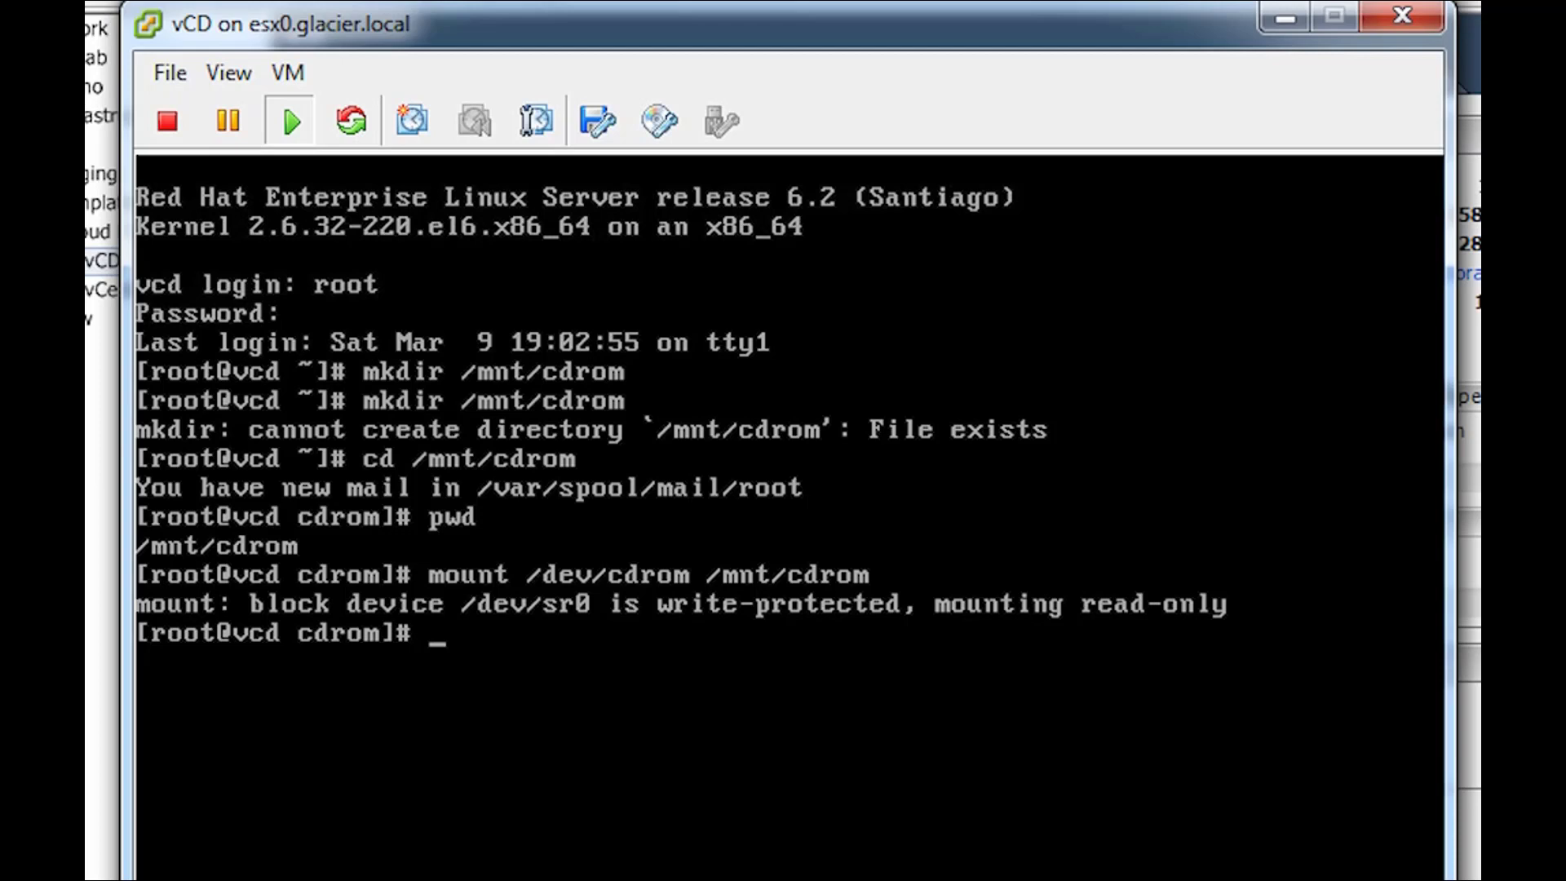
- List the mounted disc's files in /mnt/cdrom, showing the VMware Tools archive
type("dir")
key("Return")
type("ls")
key("Return")
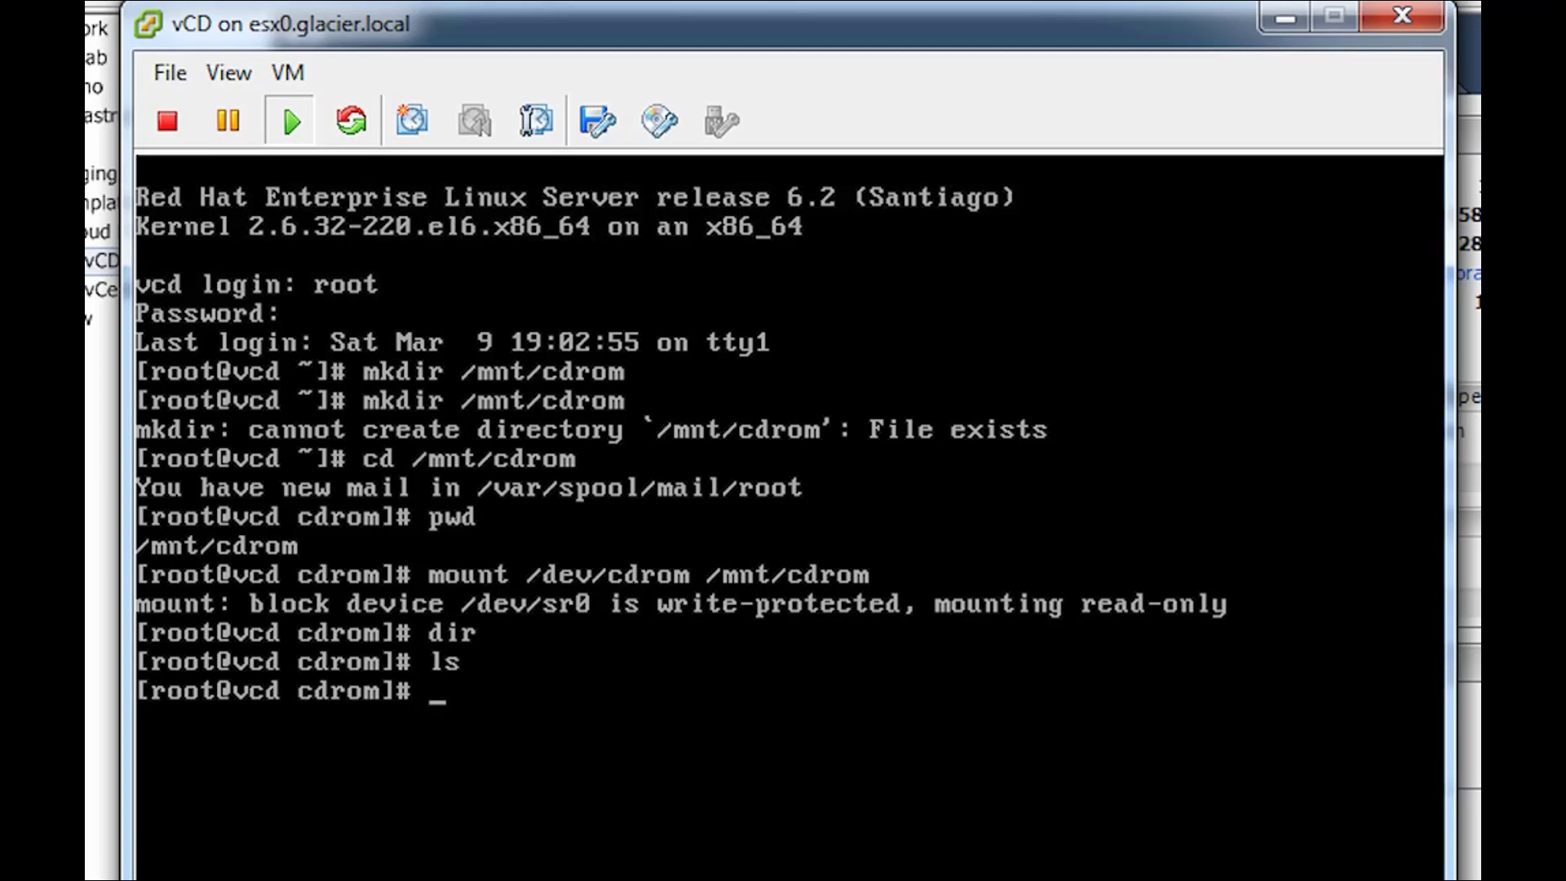
type("cd /mnt/cdrom")
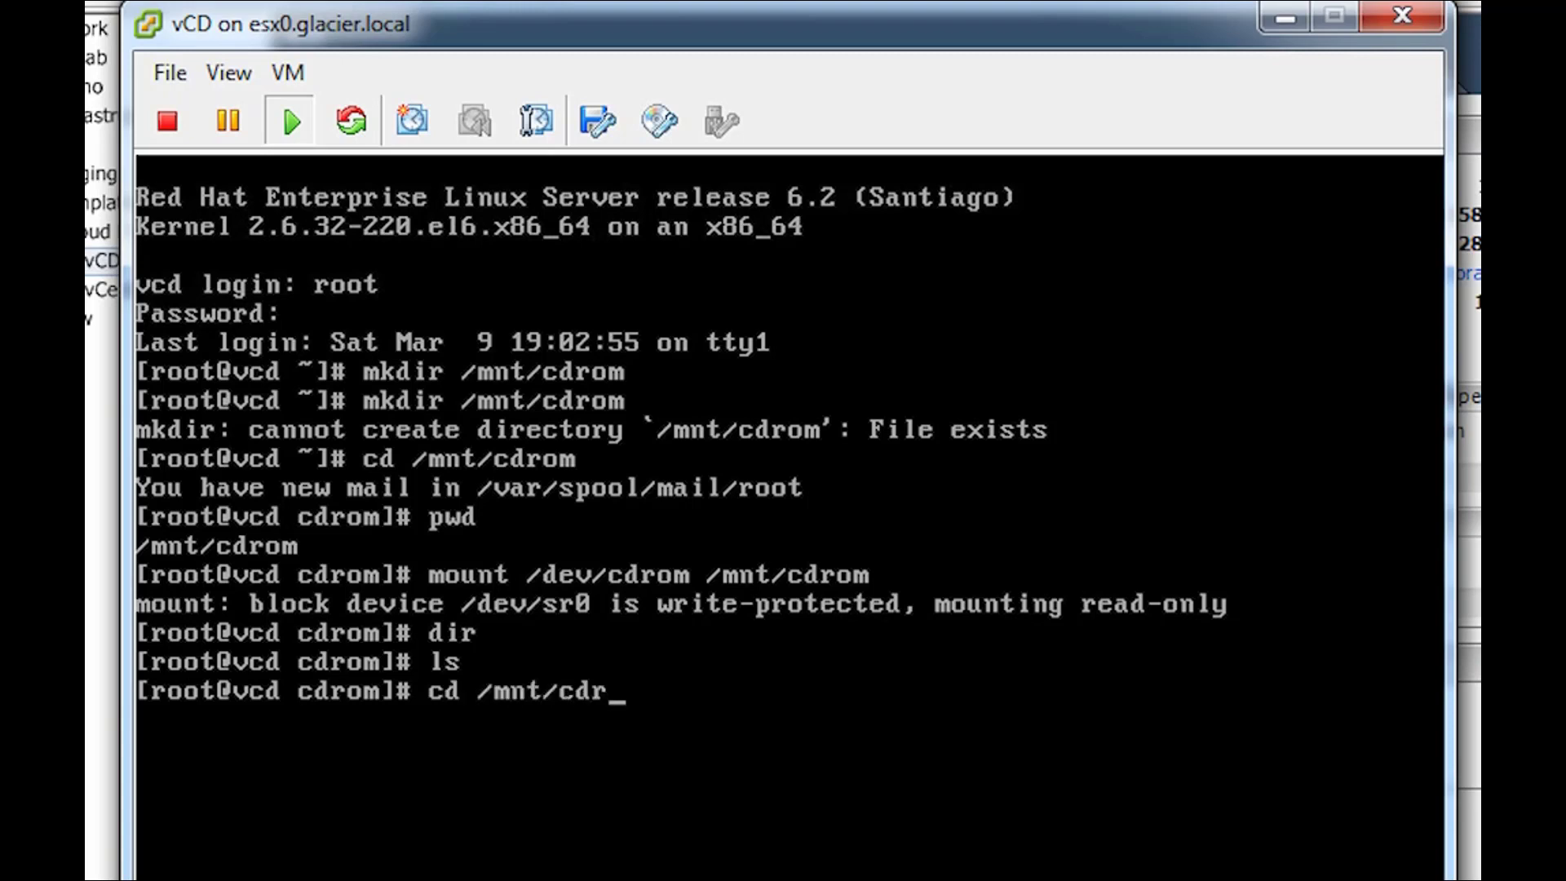
key("Return")
type("ls")
key("Return")
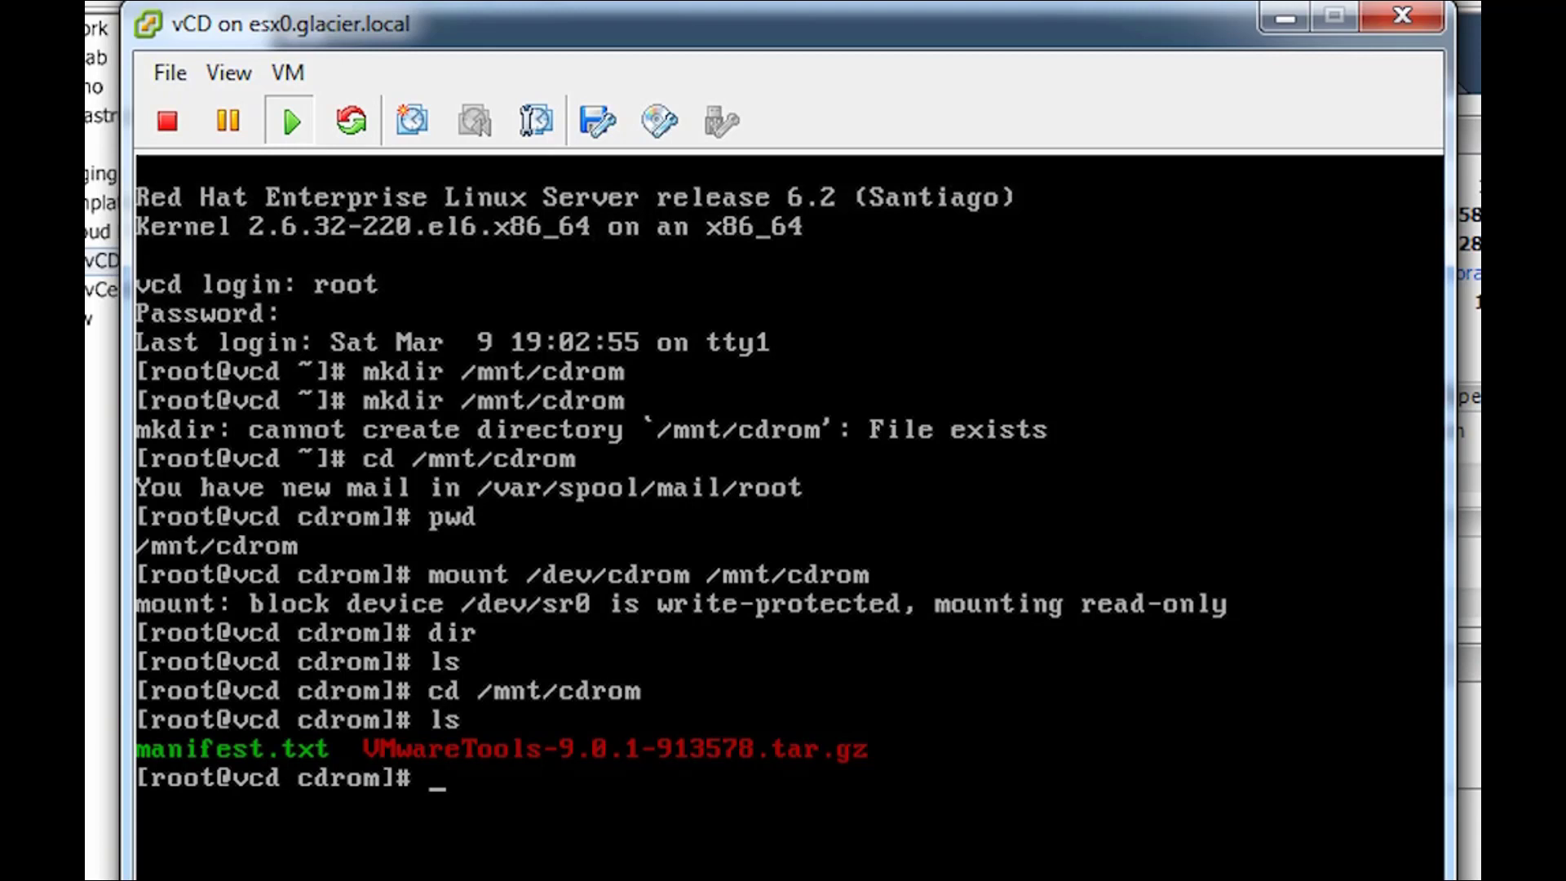
- Move into /prep and list its vCloud Director installer files
type("cd /prep")
key("Return")
type("ls")
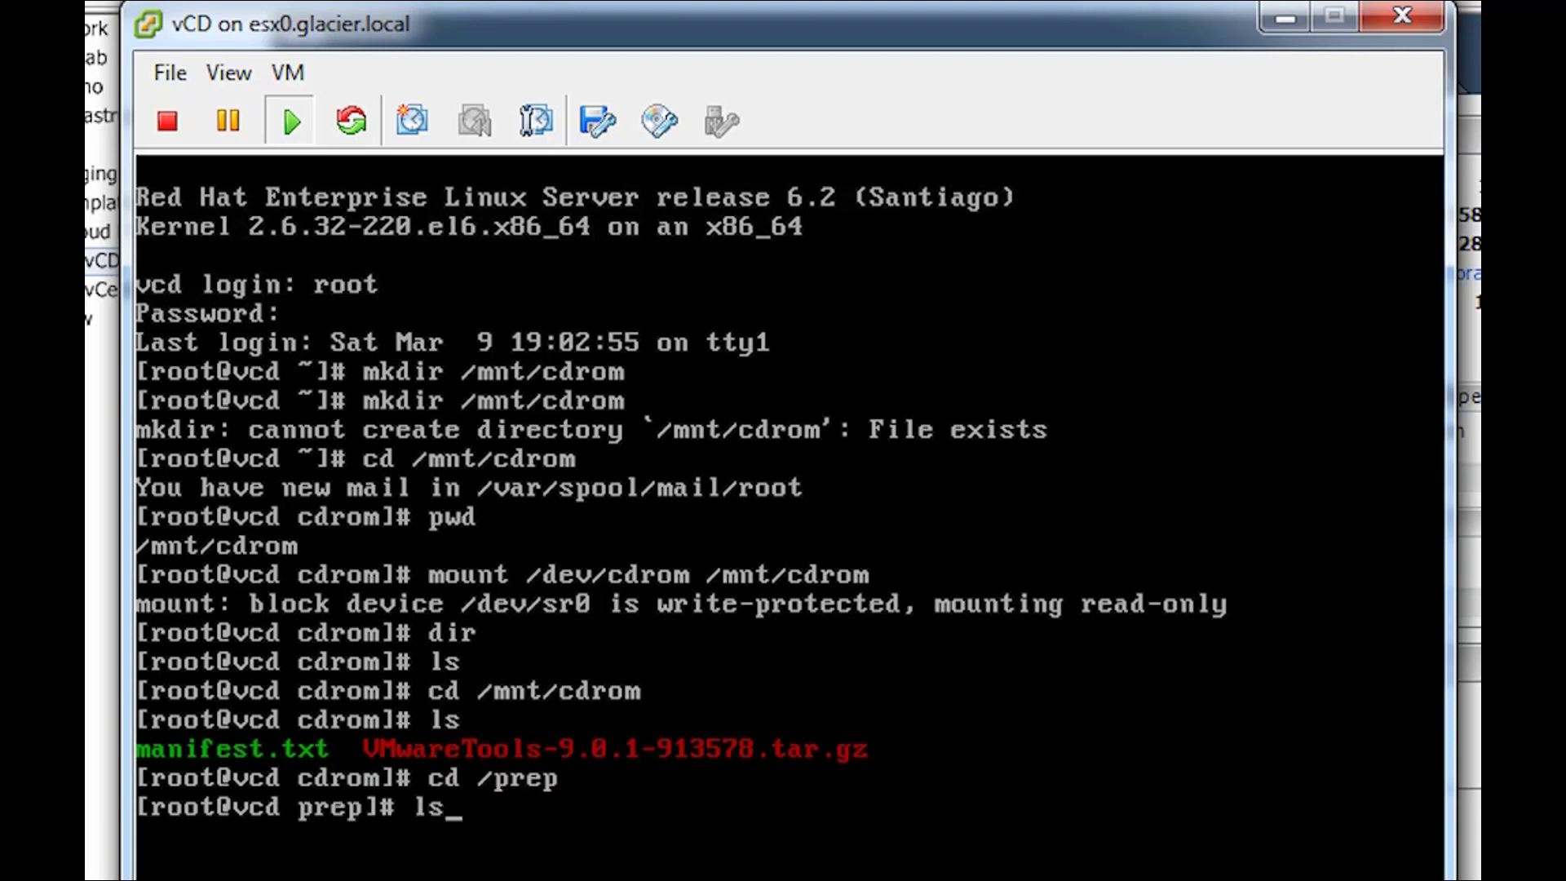
key("Return")
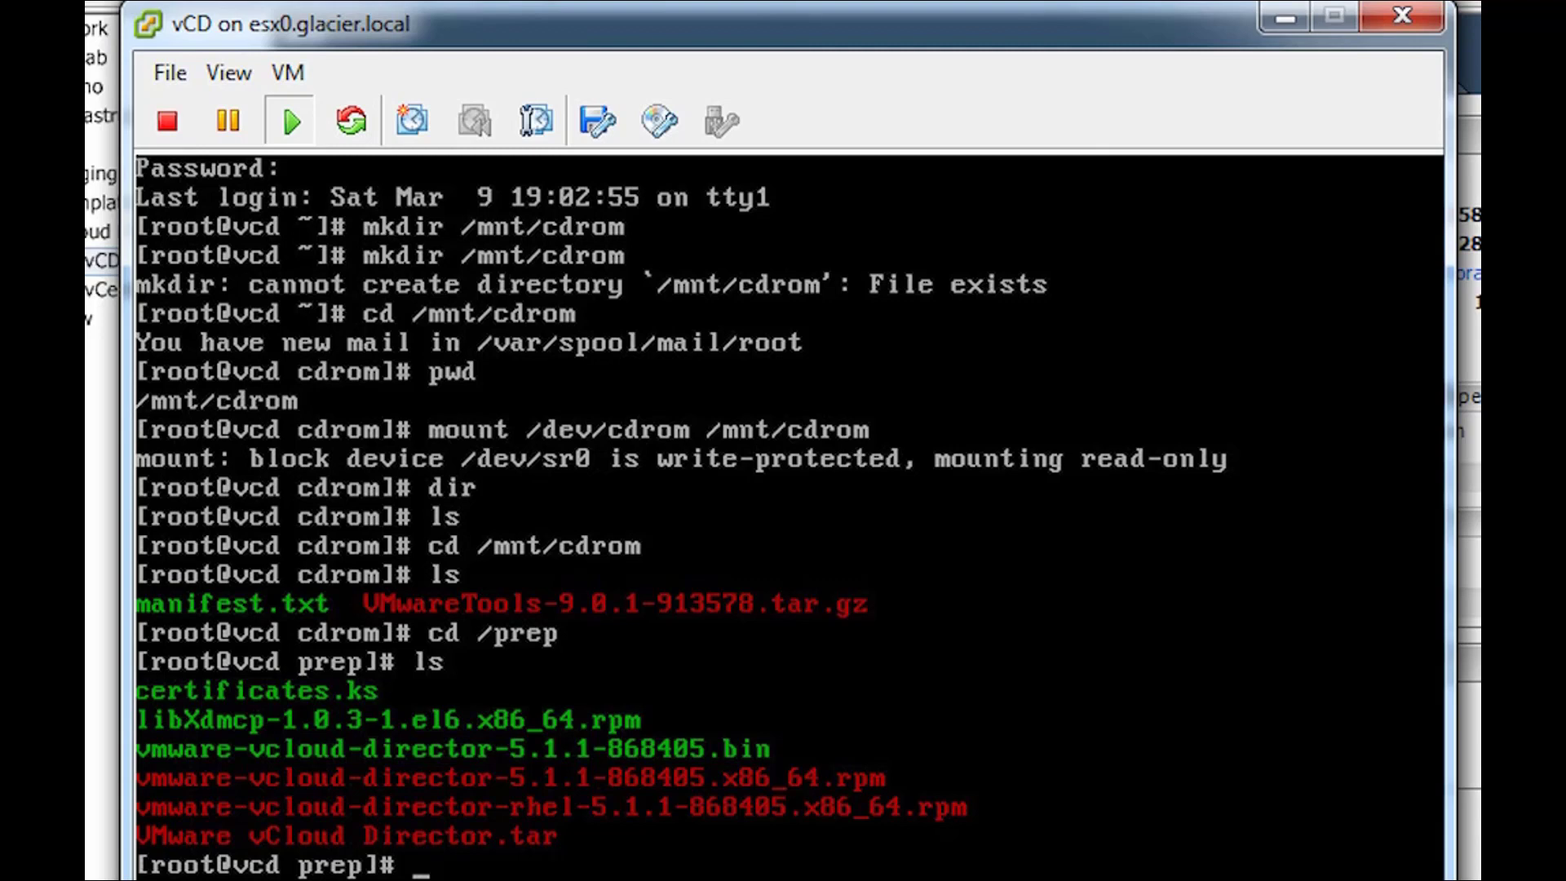
- Extract the VMwareTools tar.gz archive from /mnt/cdrom into /prep and list the result
type("tar -xzvf")
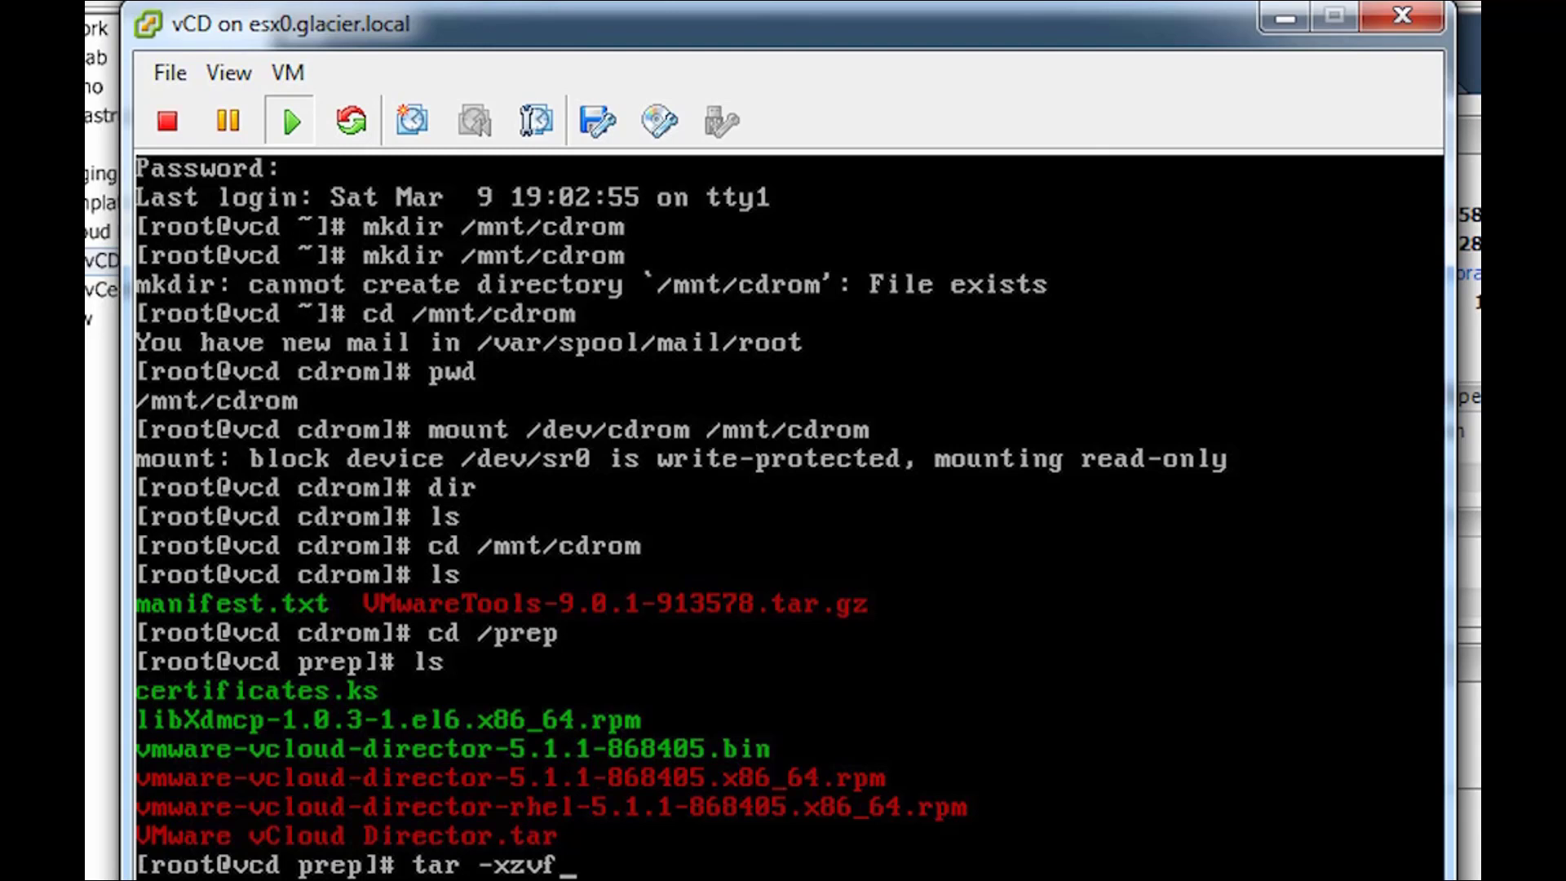
type(" /mnt/cdrom/")
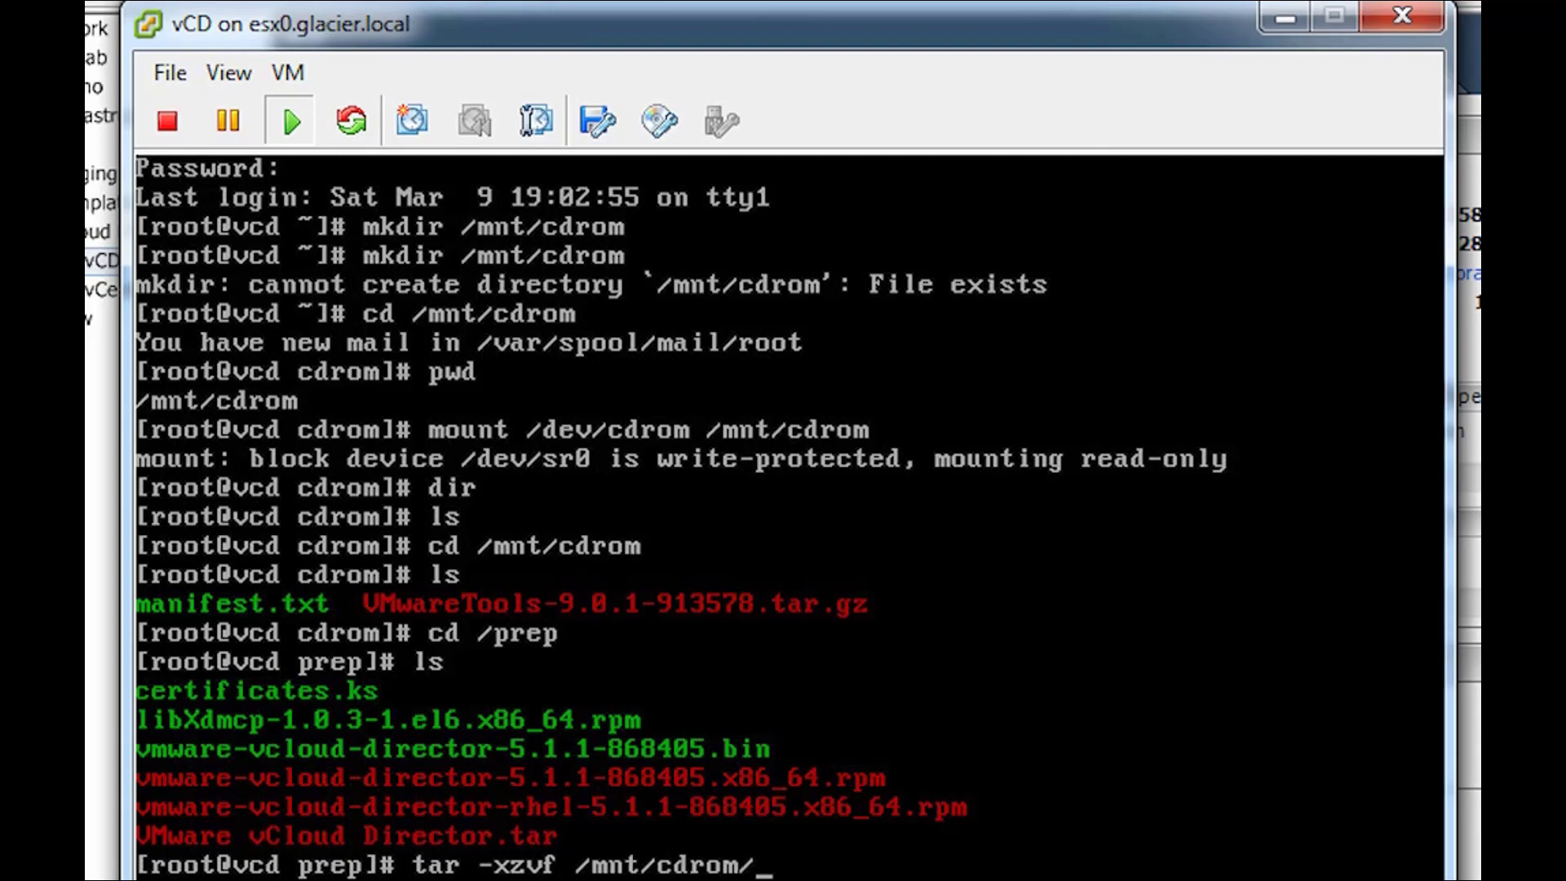
type("VMware")
key("Tab")
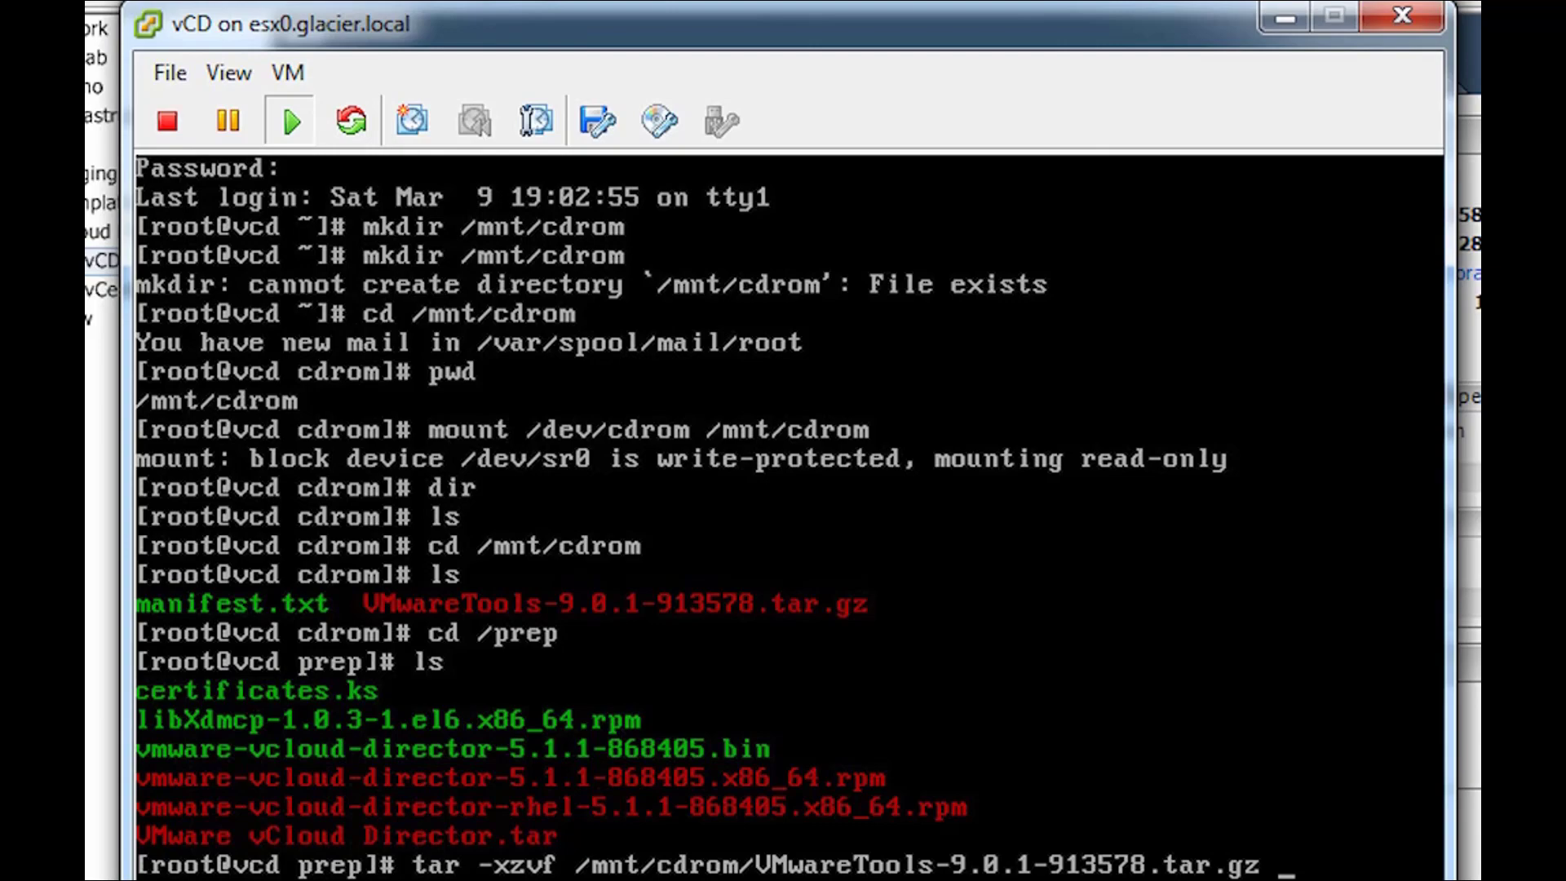
key("Return")
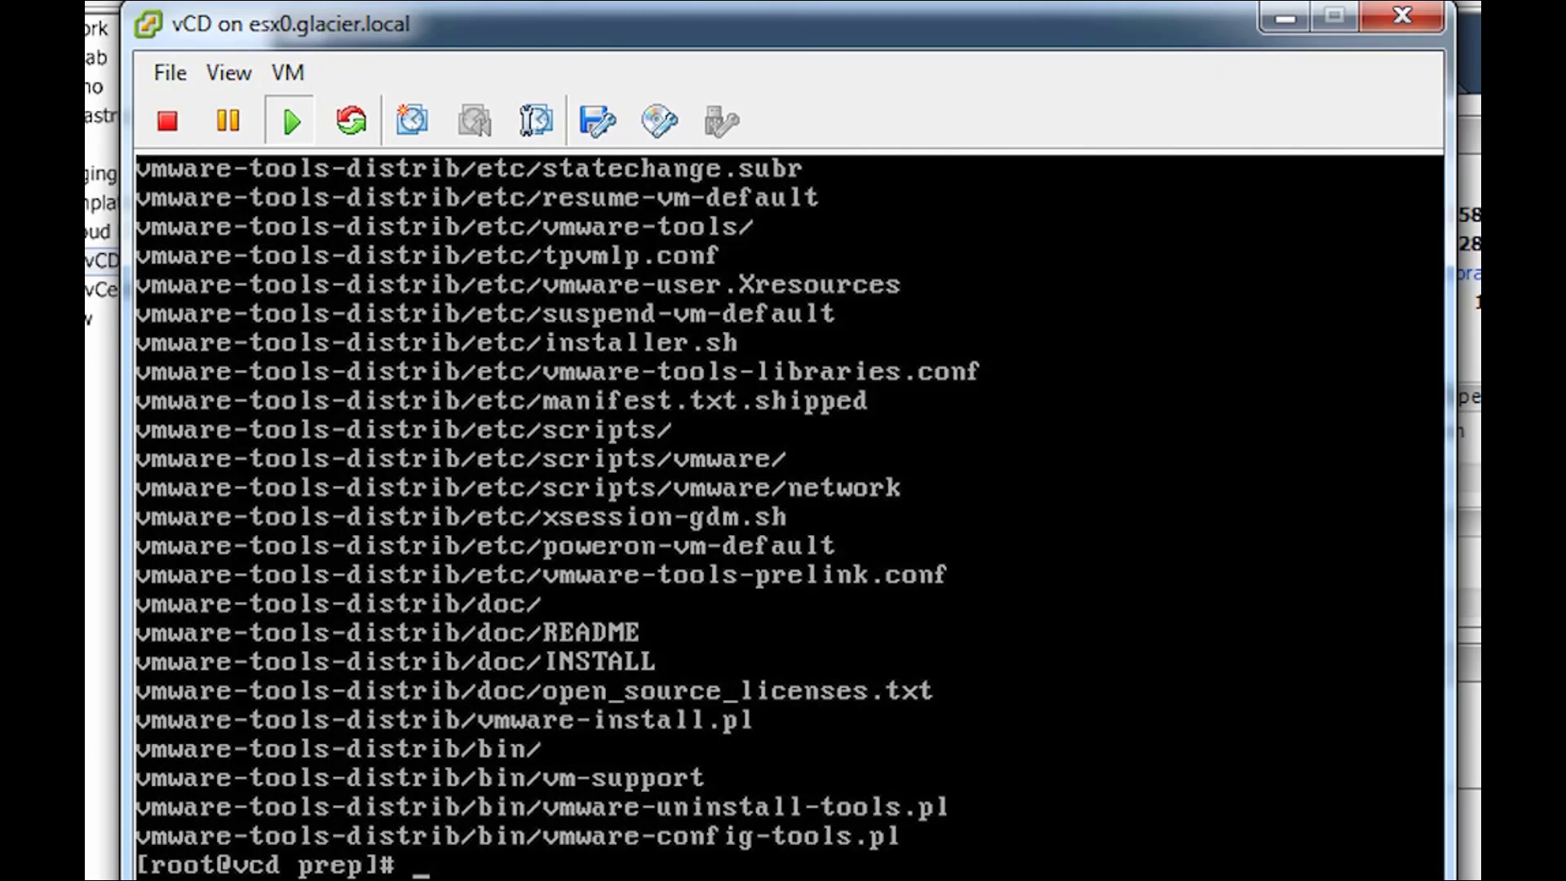
type("ls")
key("Return")
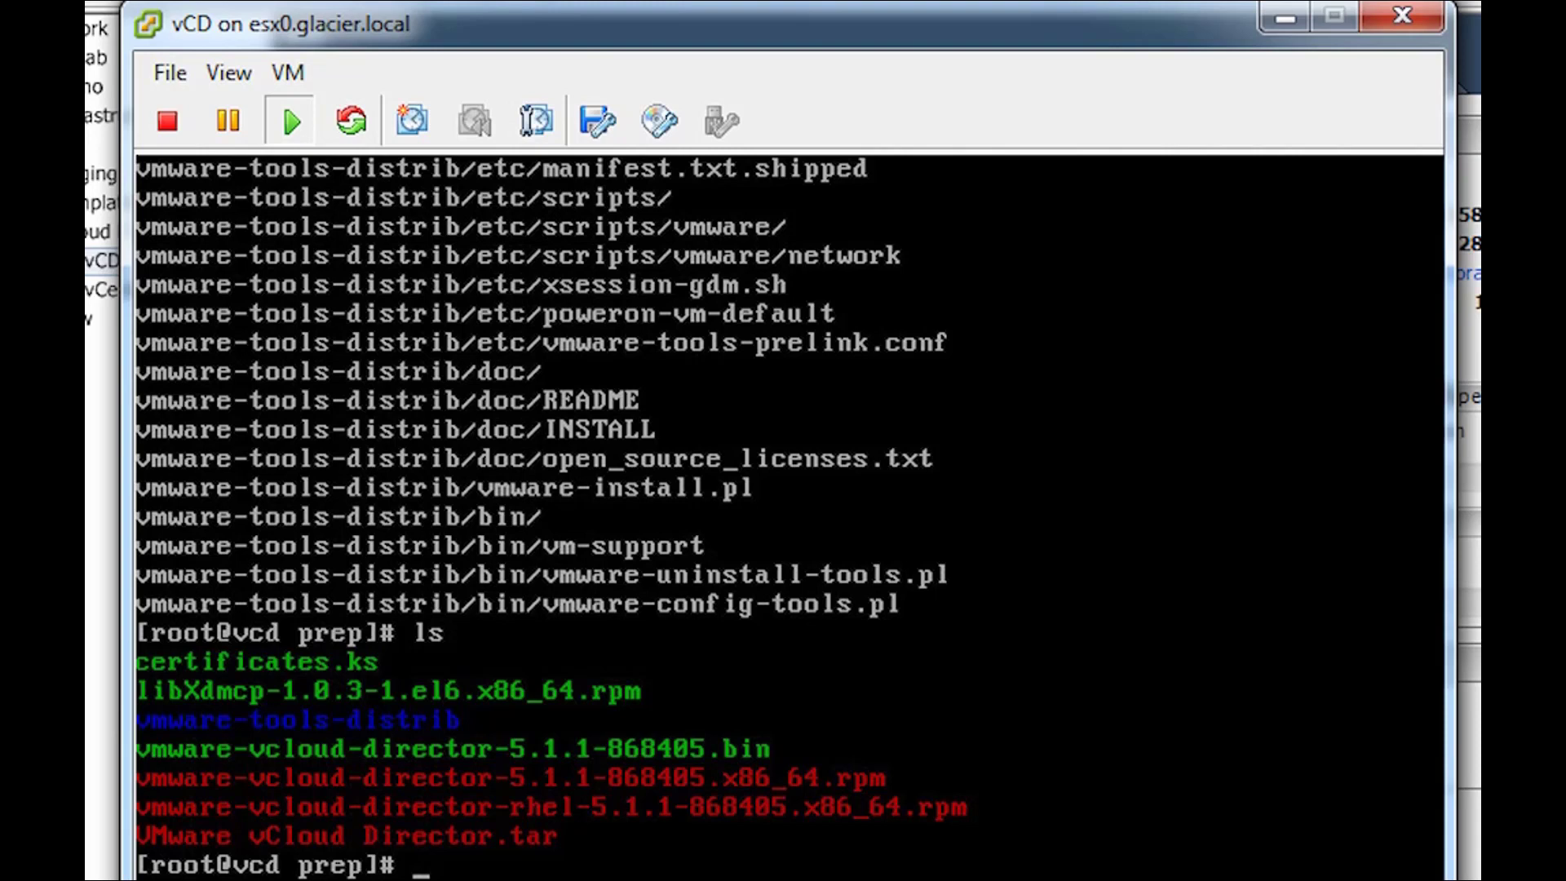
- Change into the vmware-tools-distrib folder
type("cd vmware-tools")
key("Tab")
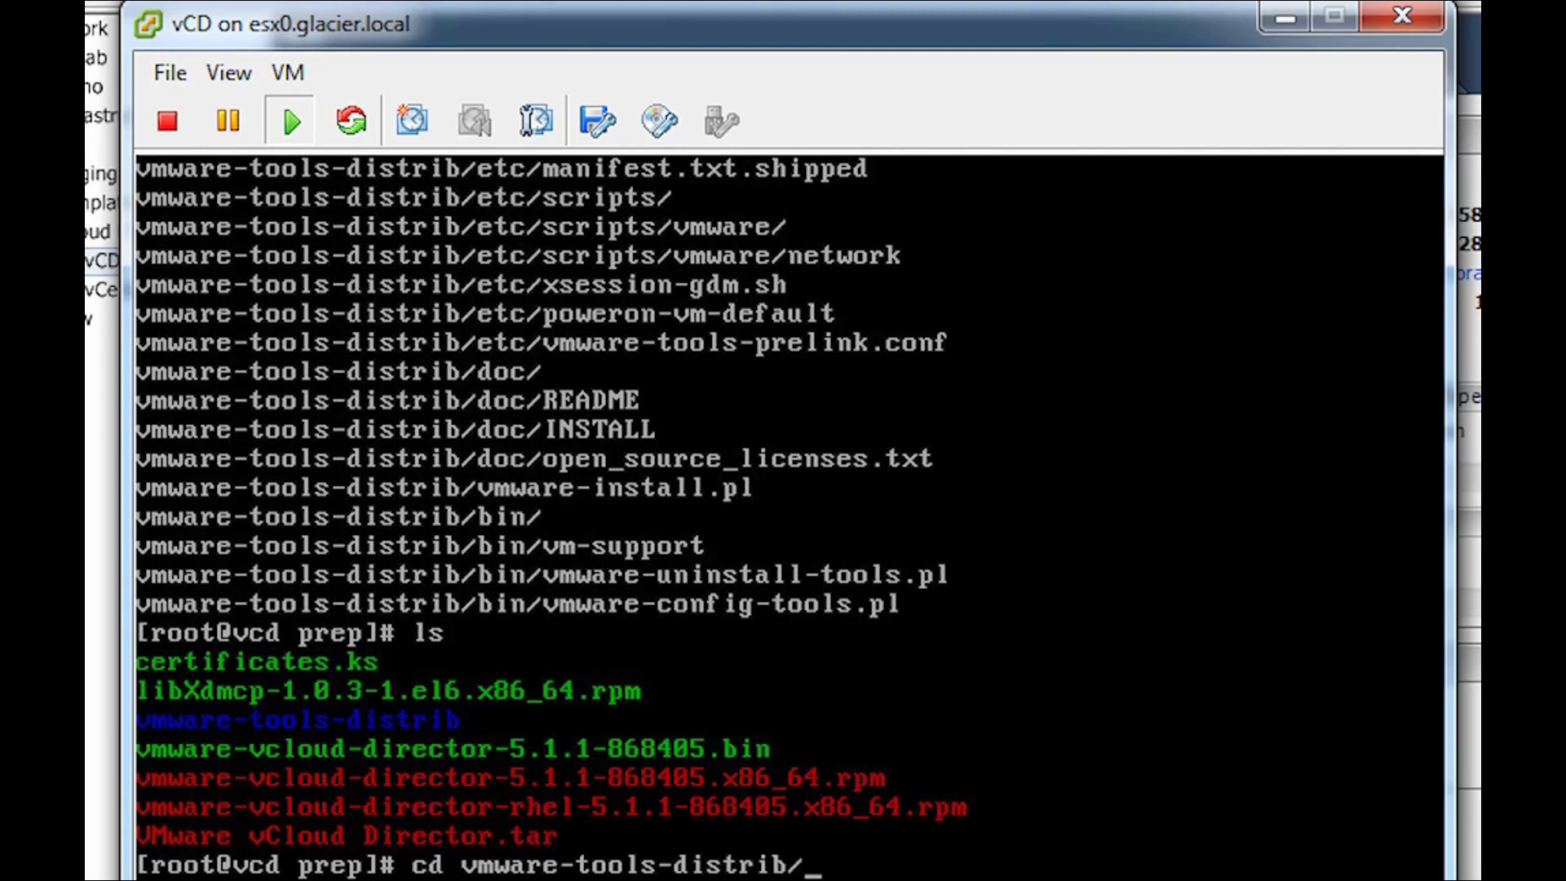
key("Return")
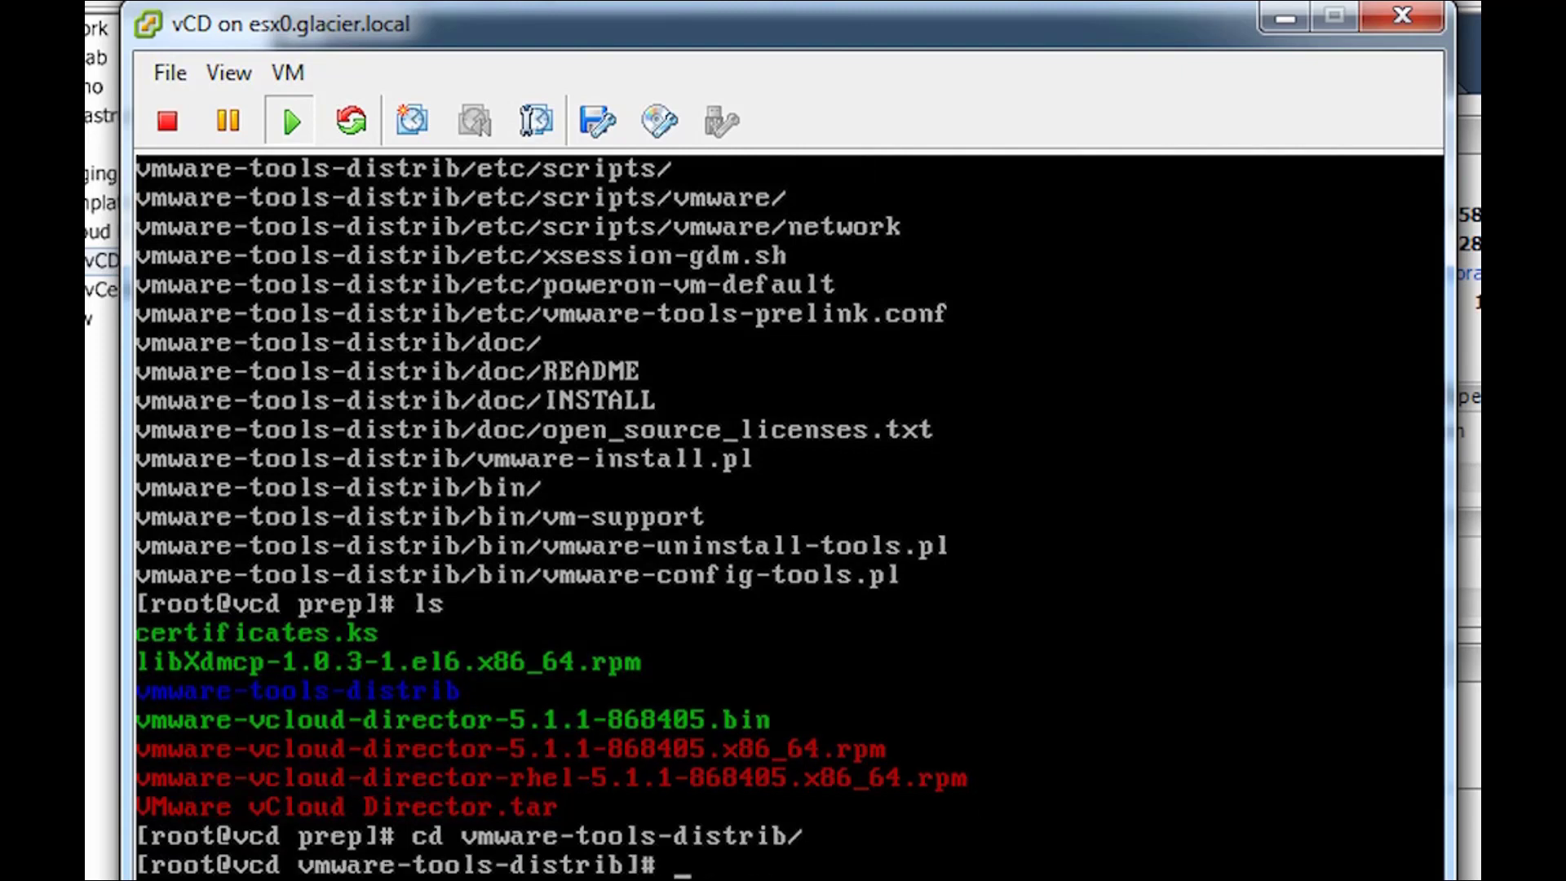
- Run ./vmware-install.pl -d, unmount /mnt/cdrom, and reboot the vCD VM
type("./vmware-install.pl")
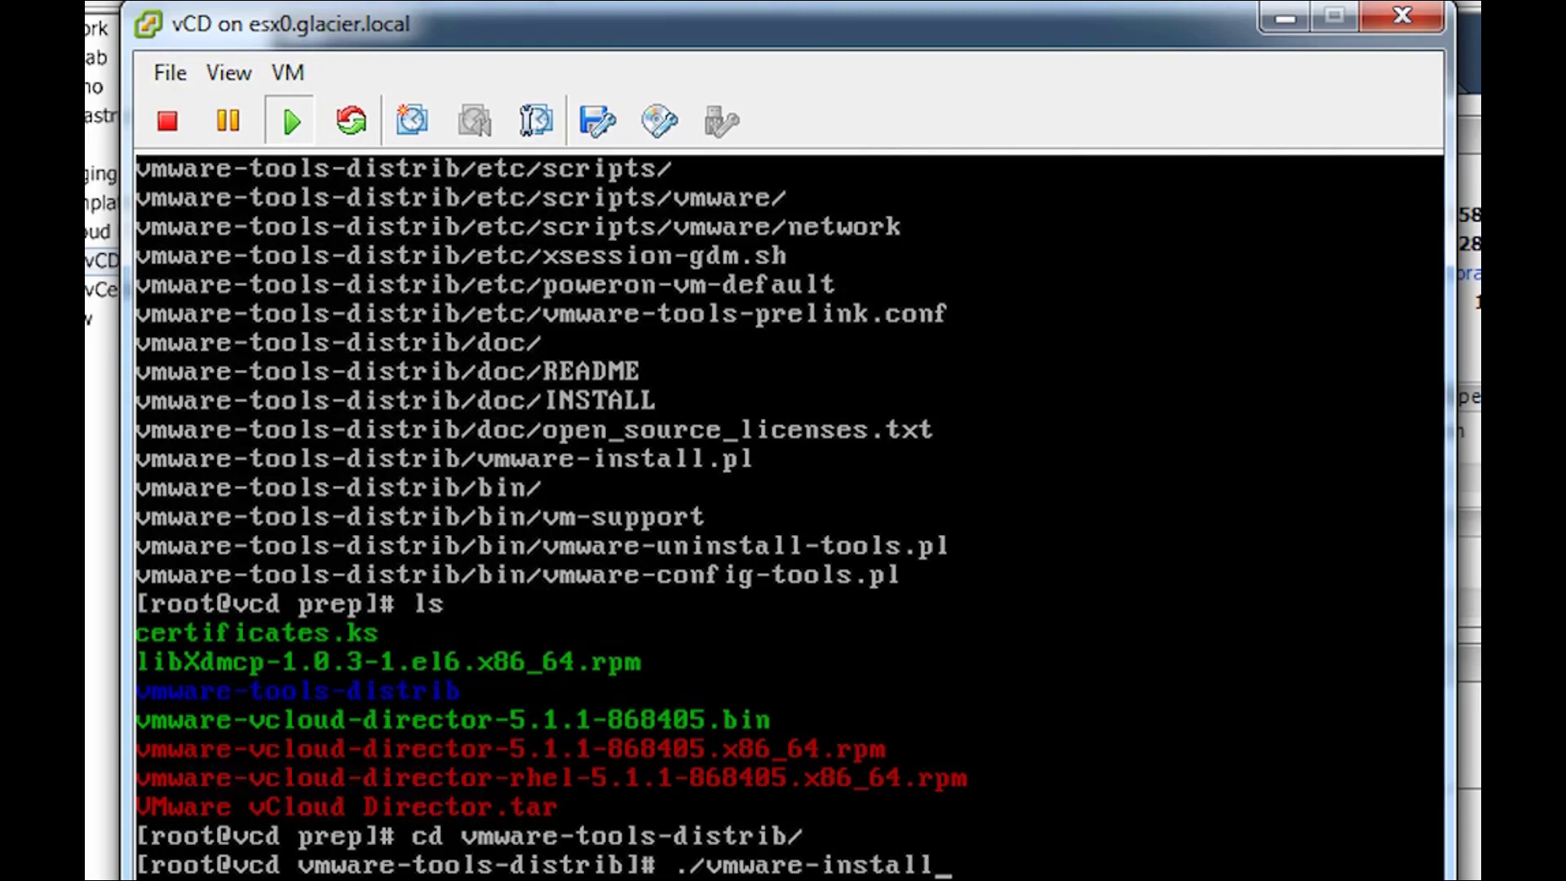
type(" -d")
key("Return")
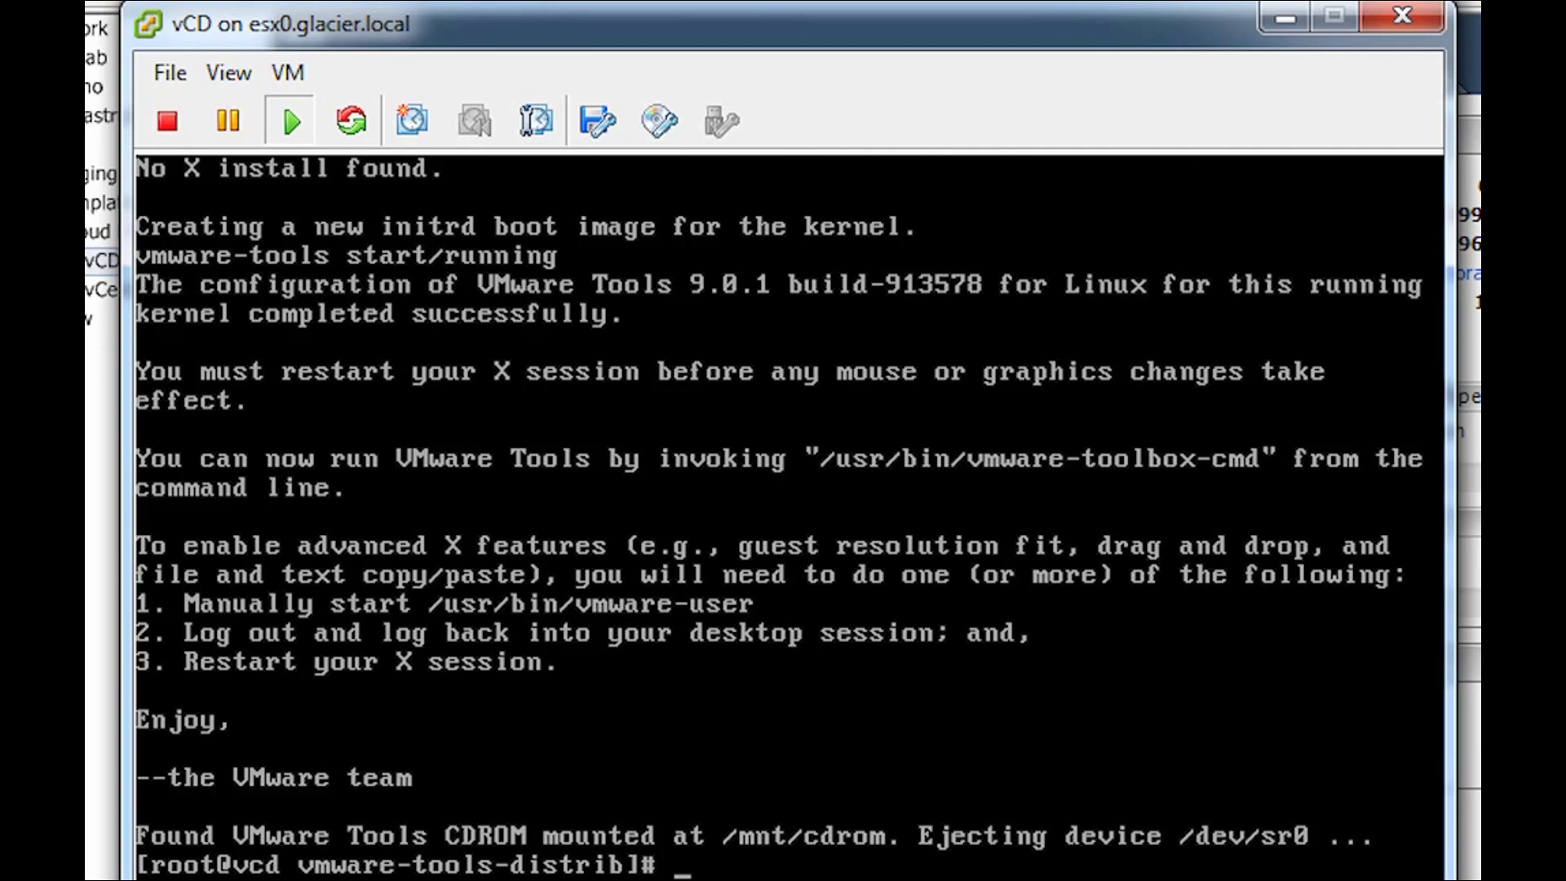
type("umount /mnt/cdrom")
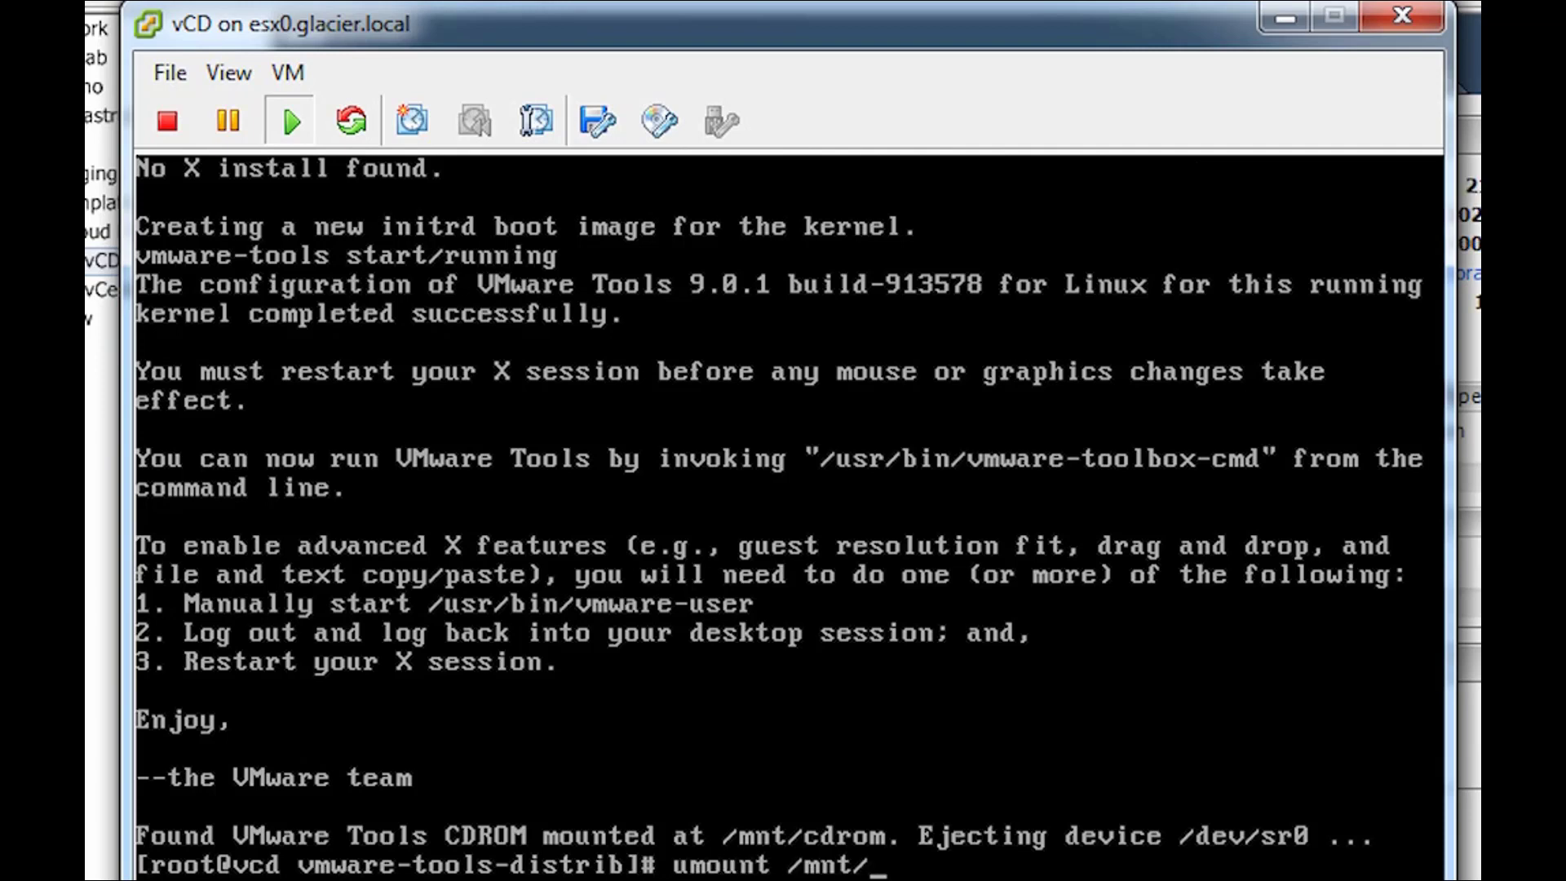
key("Return")
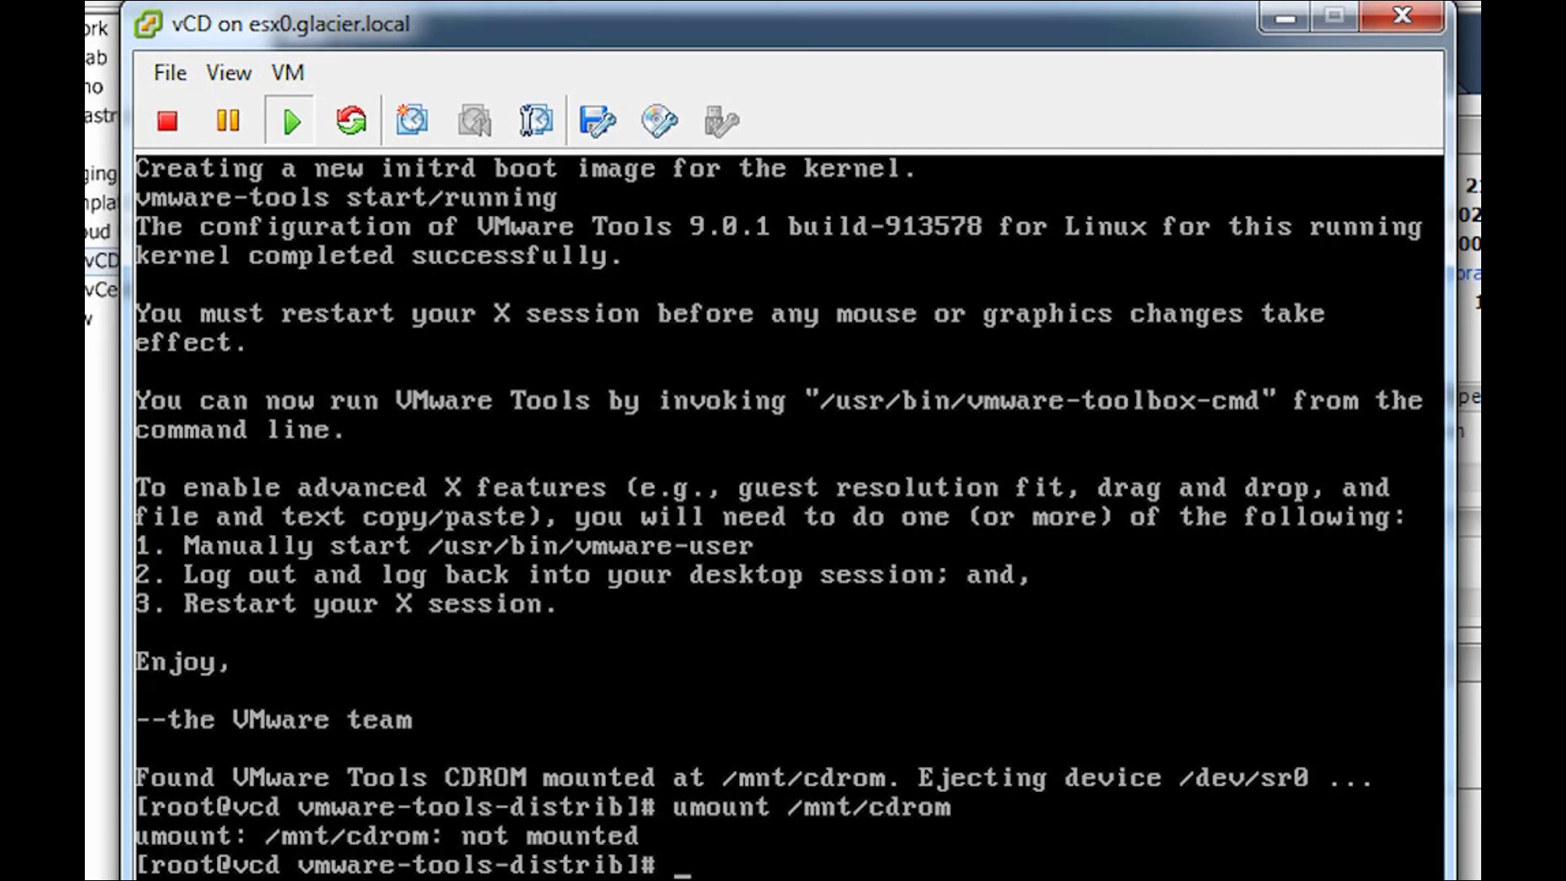
type("reboot")
key("Return")
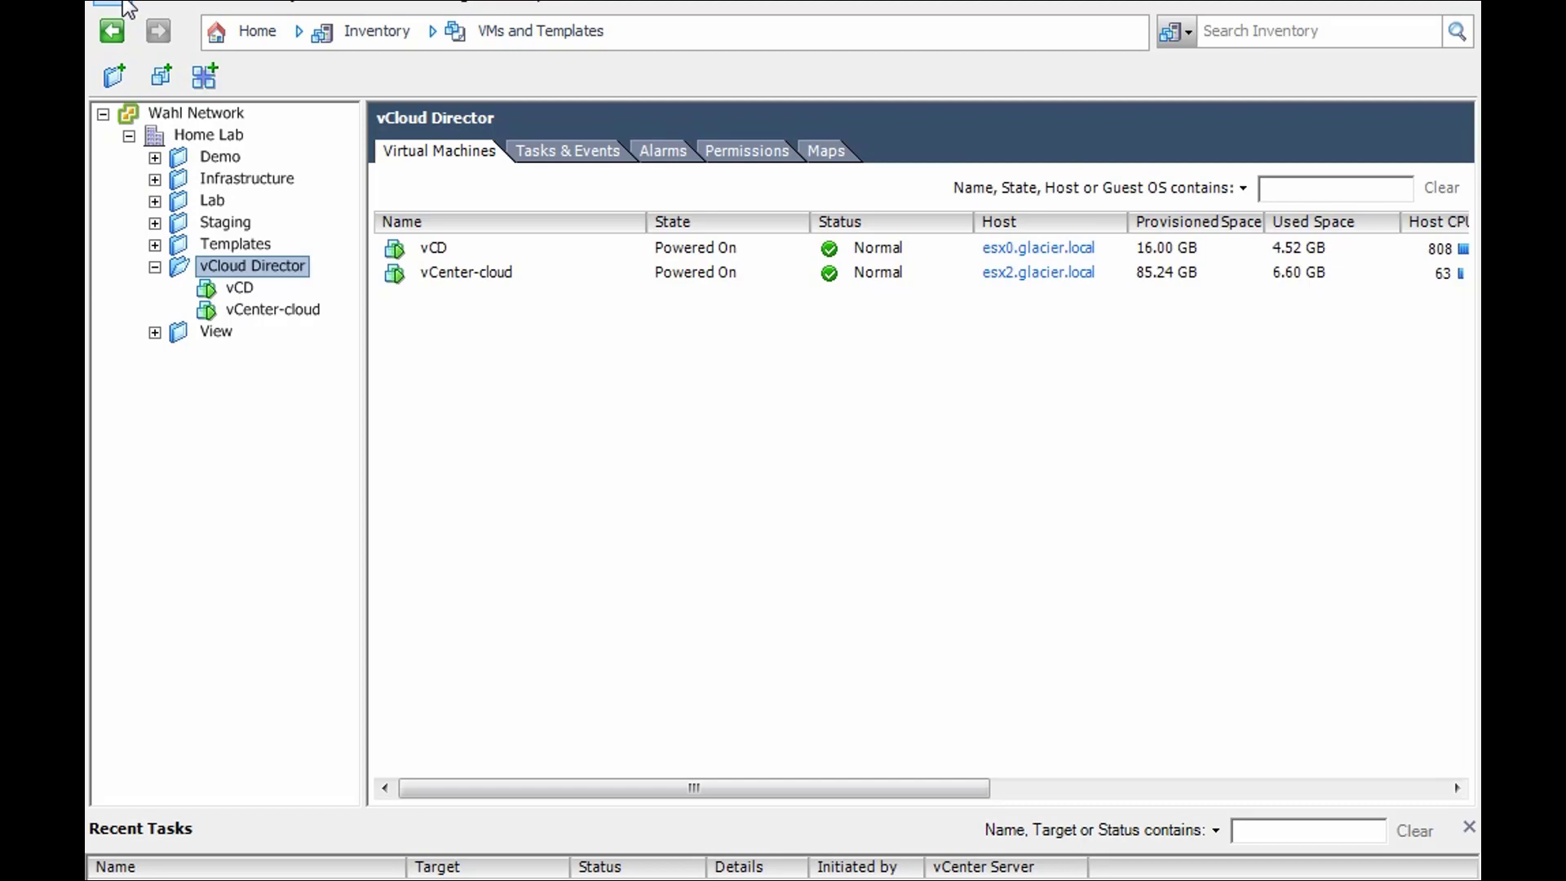
- Deploy an OVF template from VMware-vShield-Manager-5.1.2-943471.ova and view its package details
left_click(126, 9)
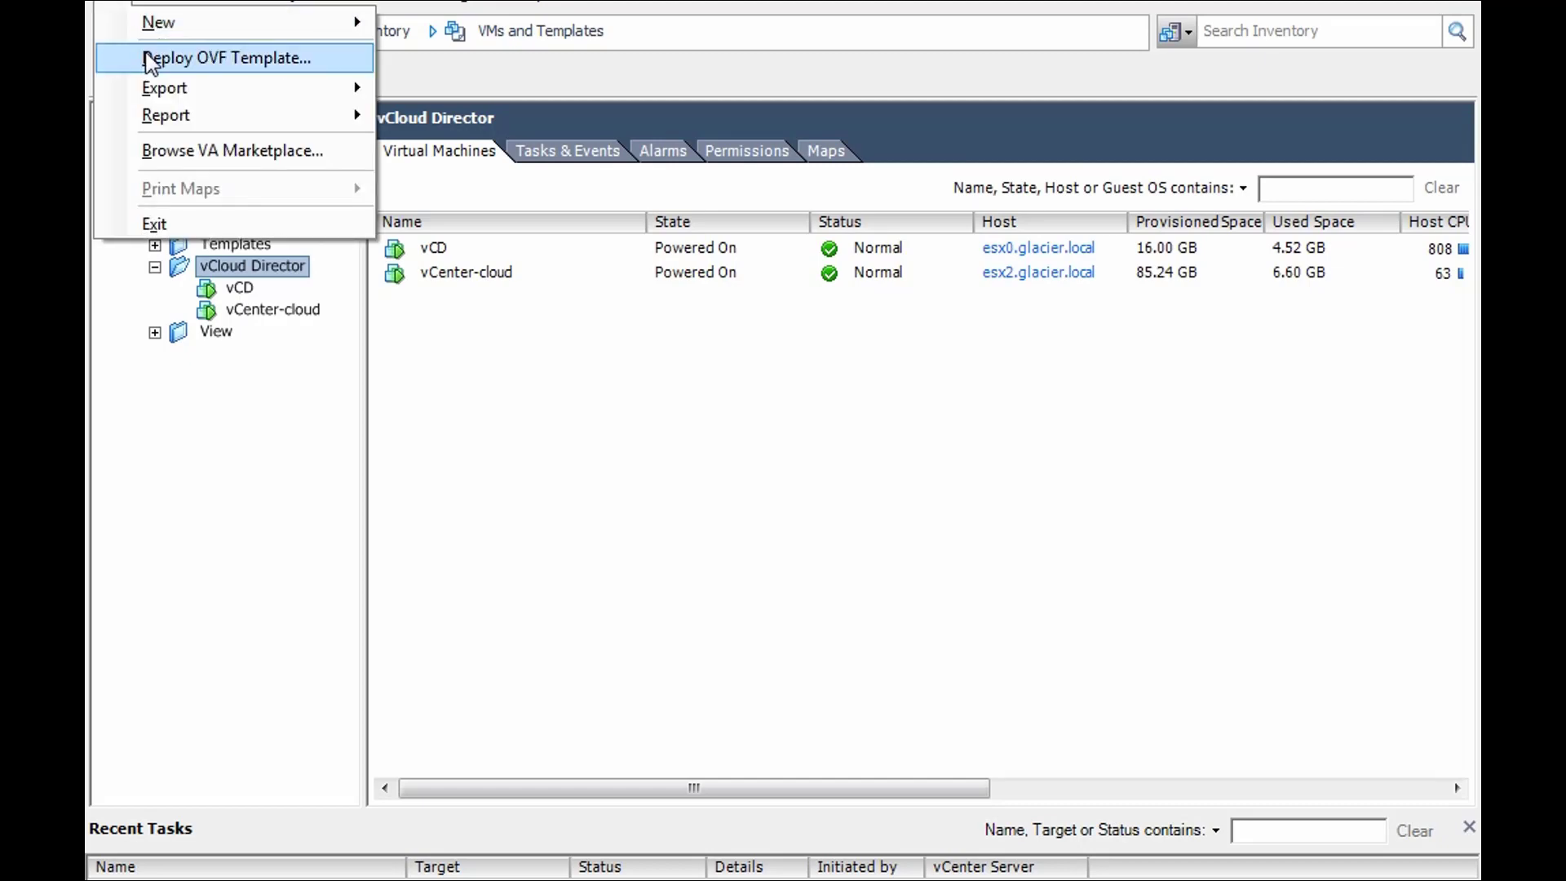
left_click(149, 58)
left_click(1125, 318)
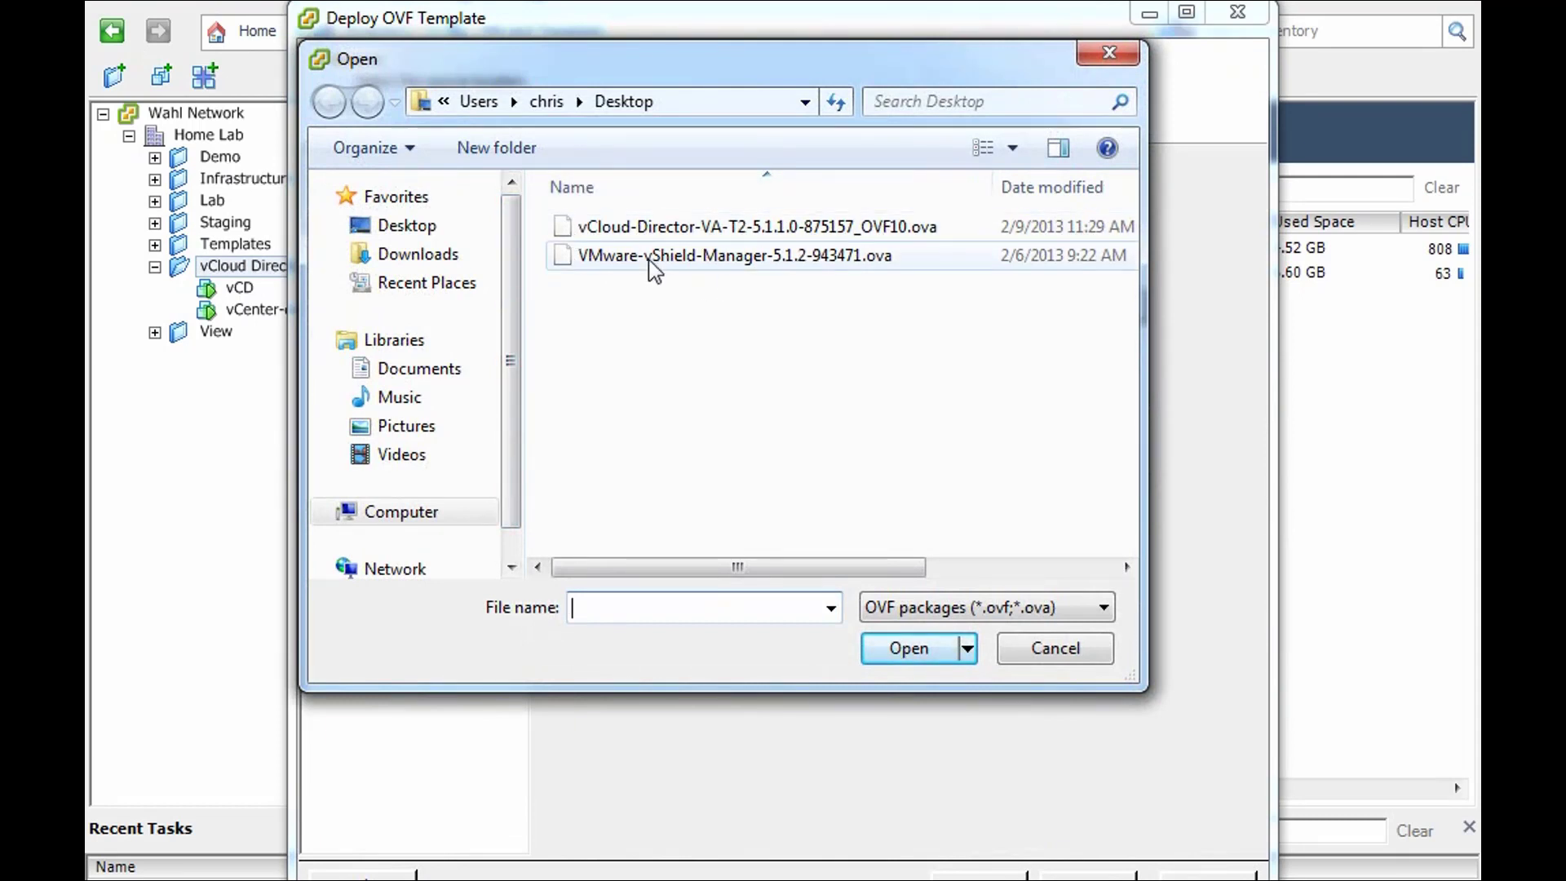
left_click(650, 258)
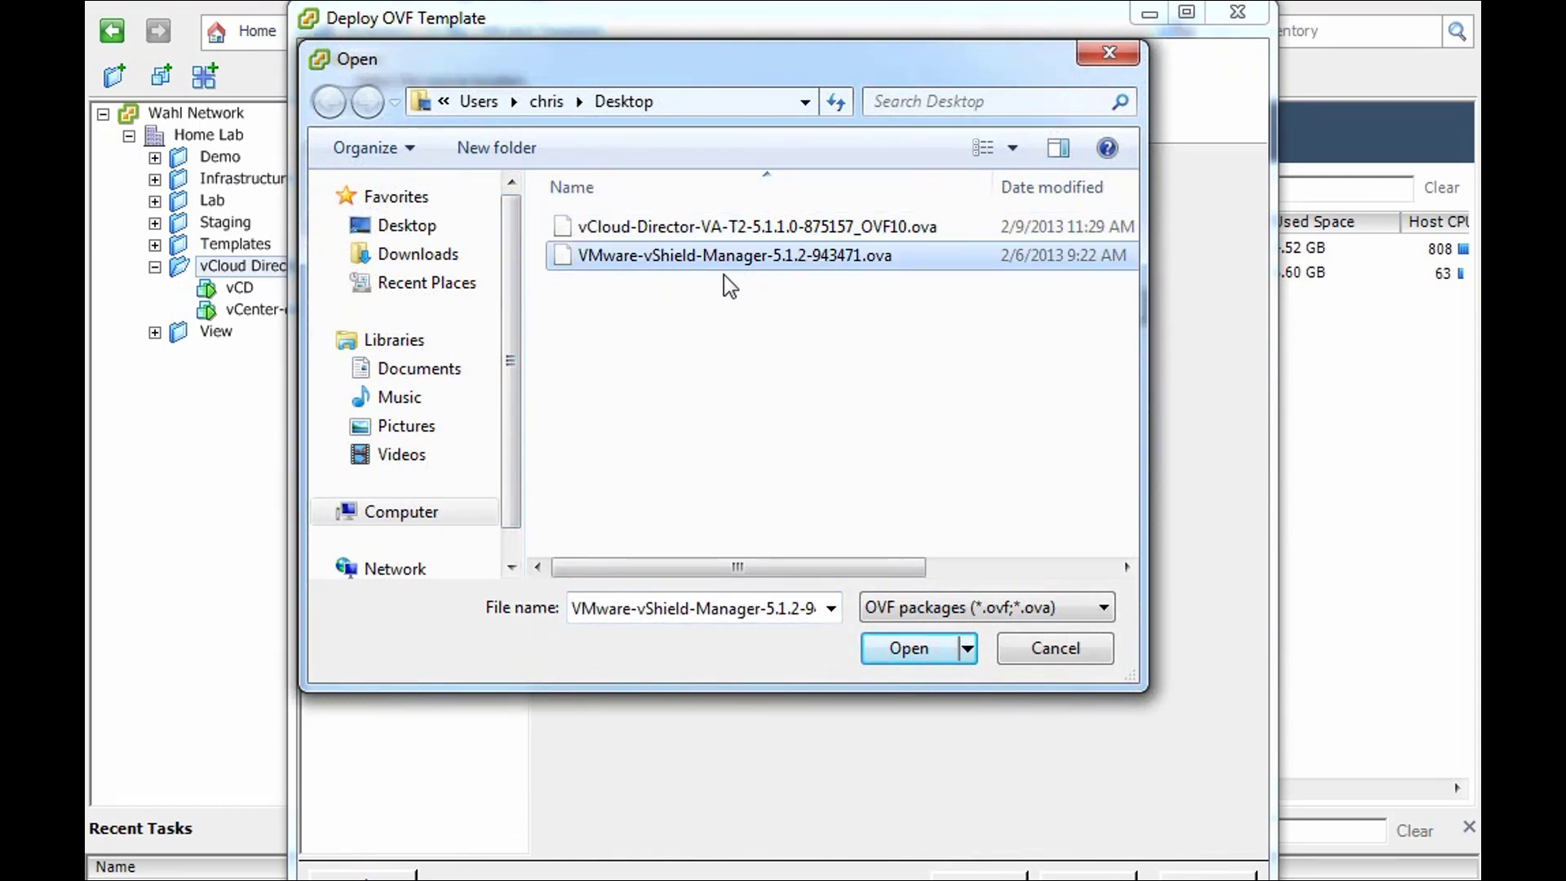
left_click(897, 647)
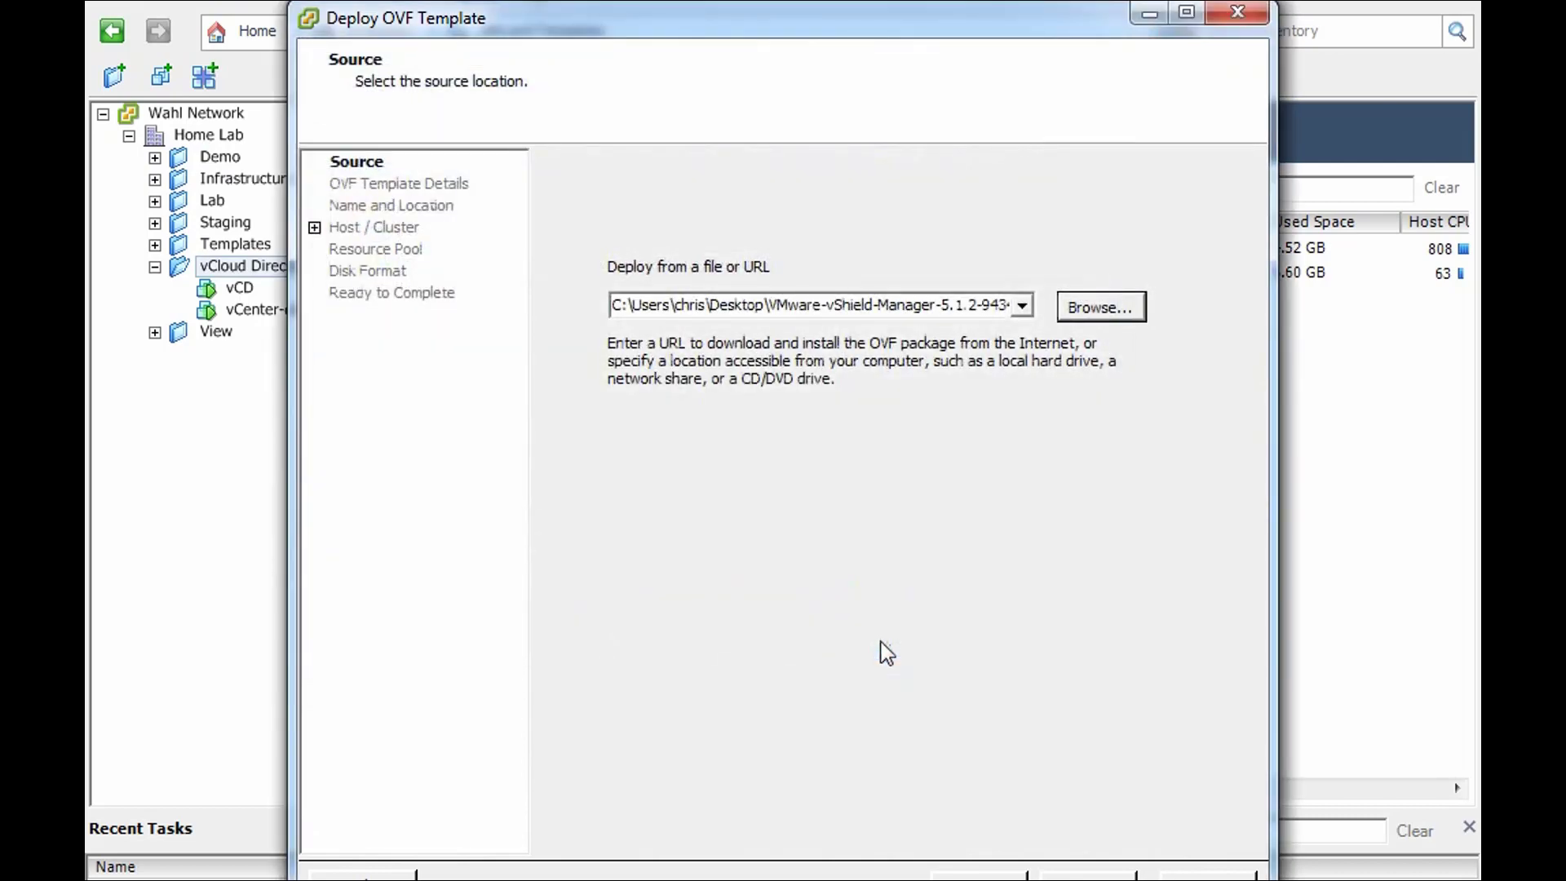
left_click(1062, 876)
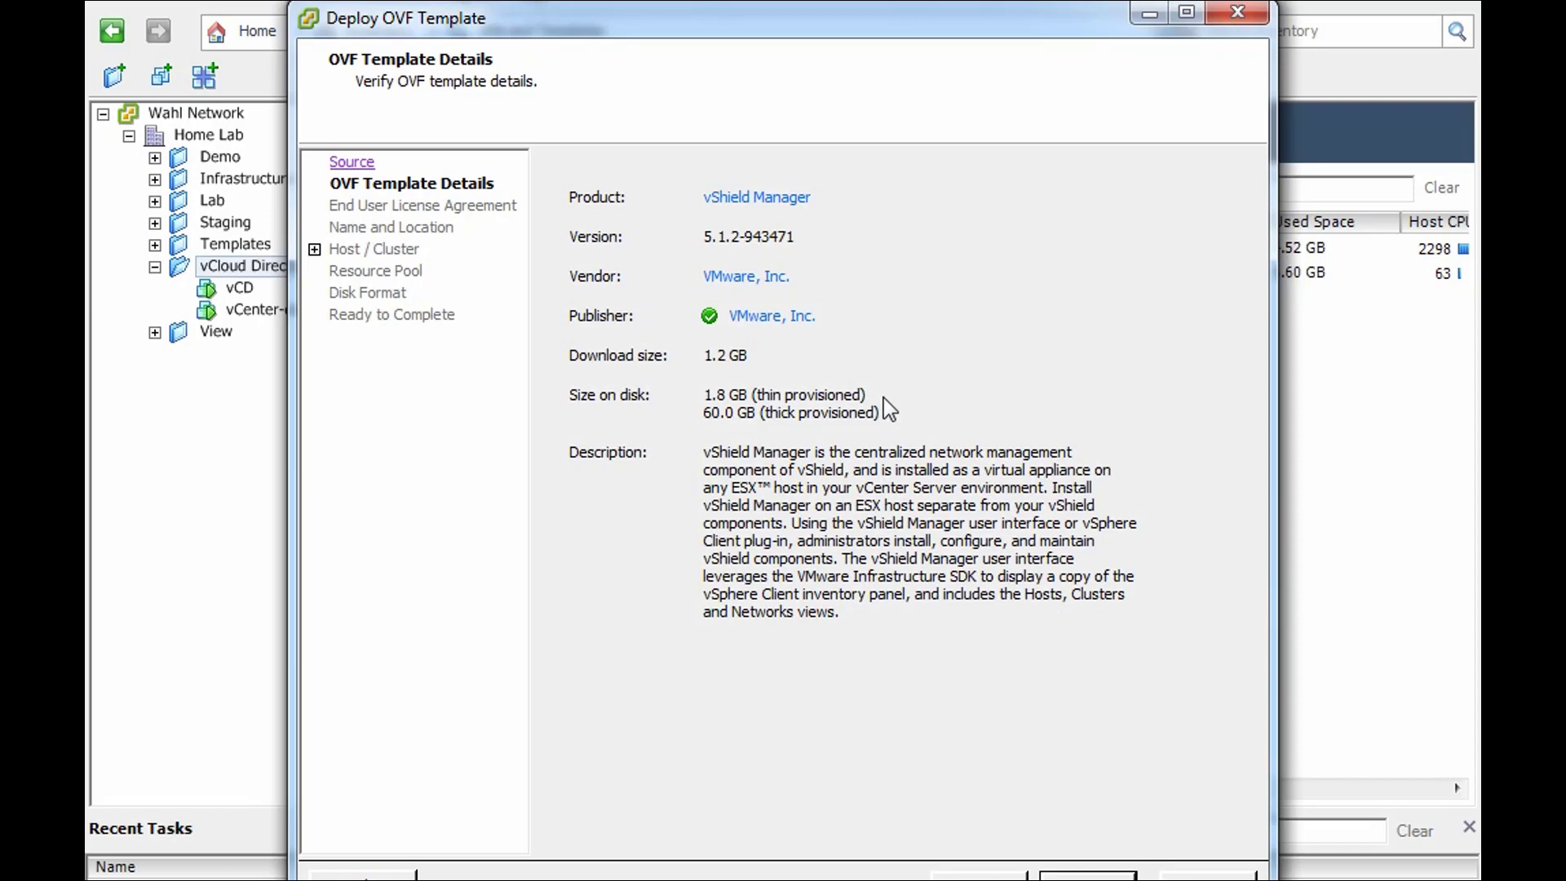
- Accept the VMware end user license agreement and proceed to Name and Location
left_click(1087, 876)
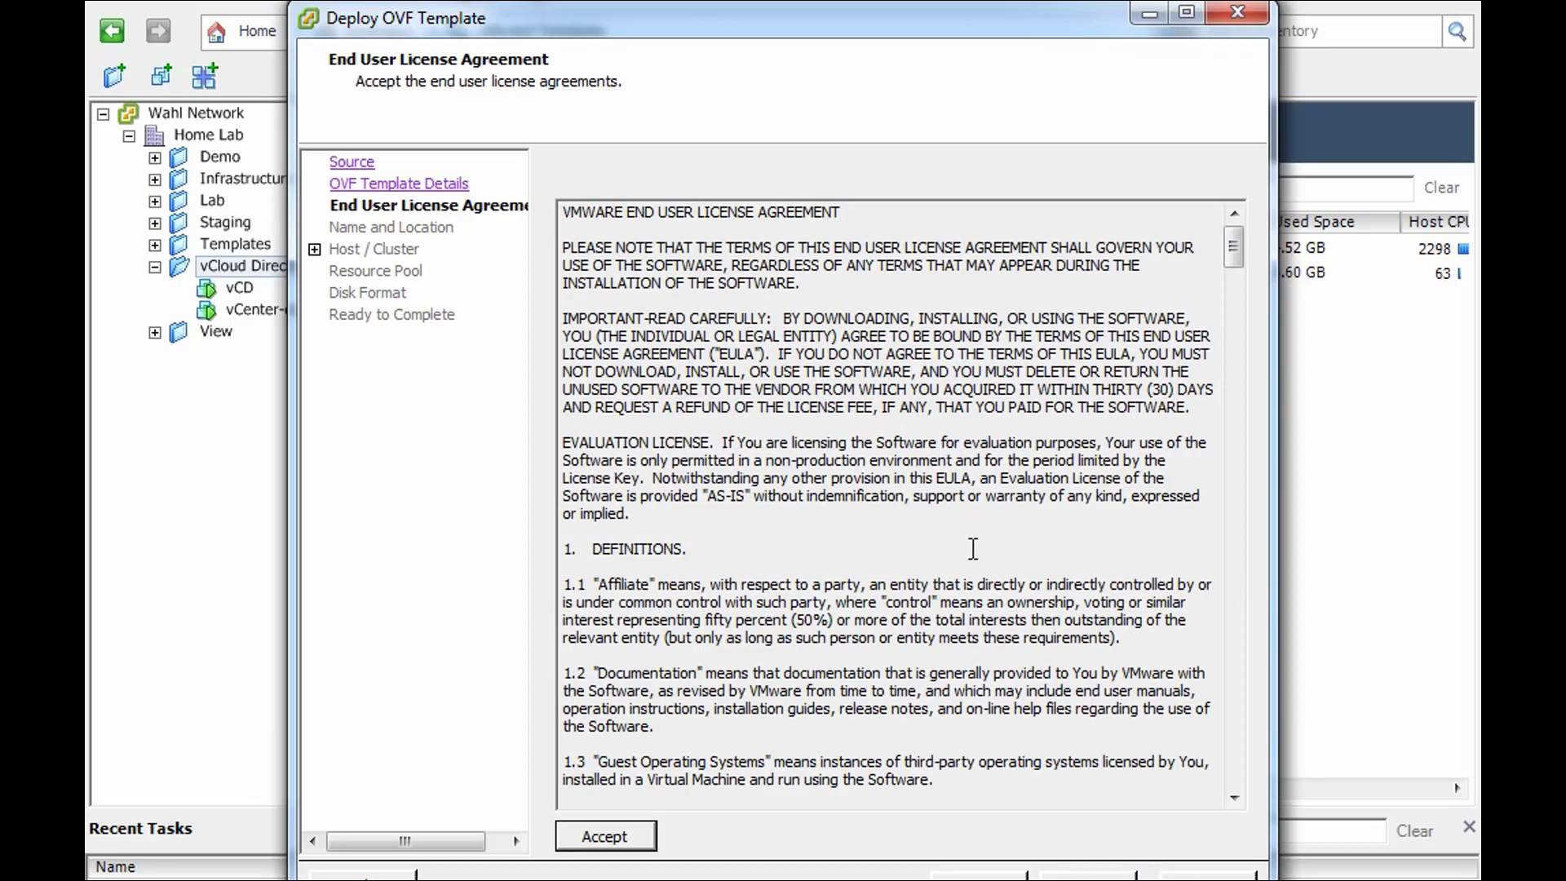
left_click_drag(1234, 270, 1238, 803)
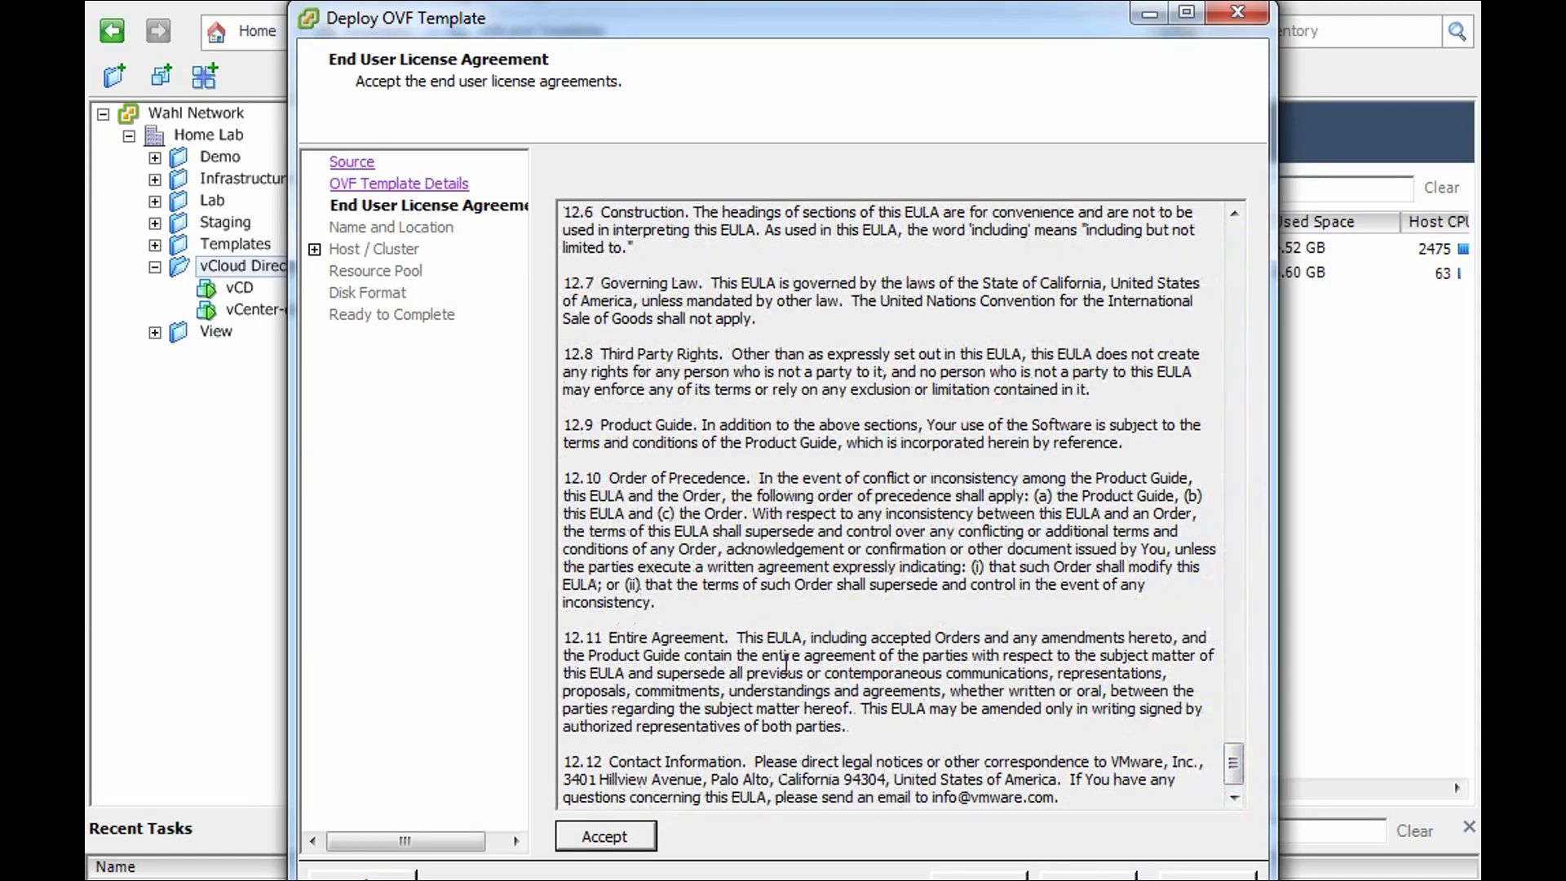
left_click(612, 841)
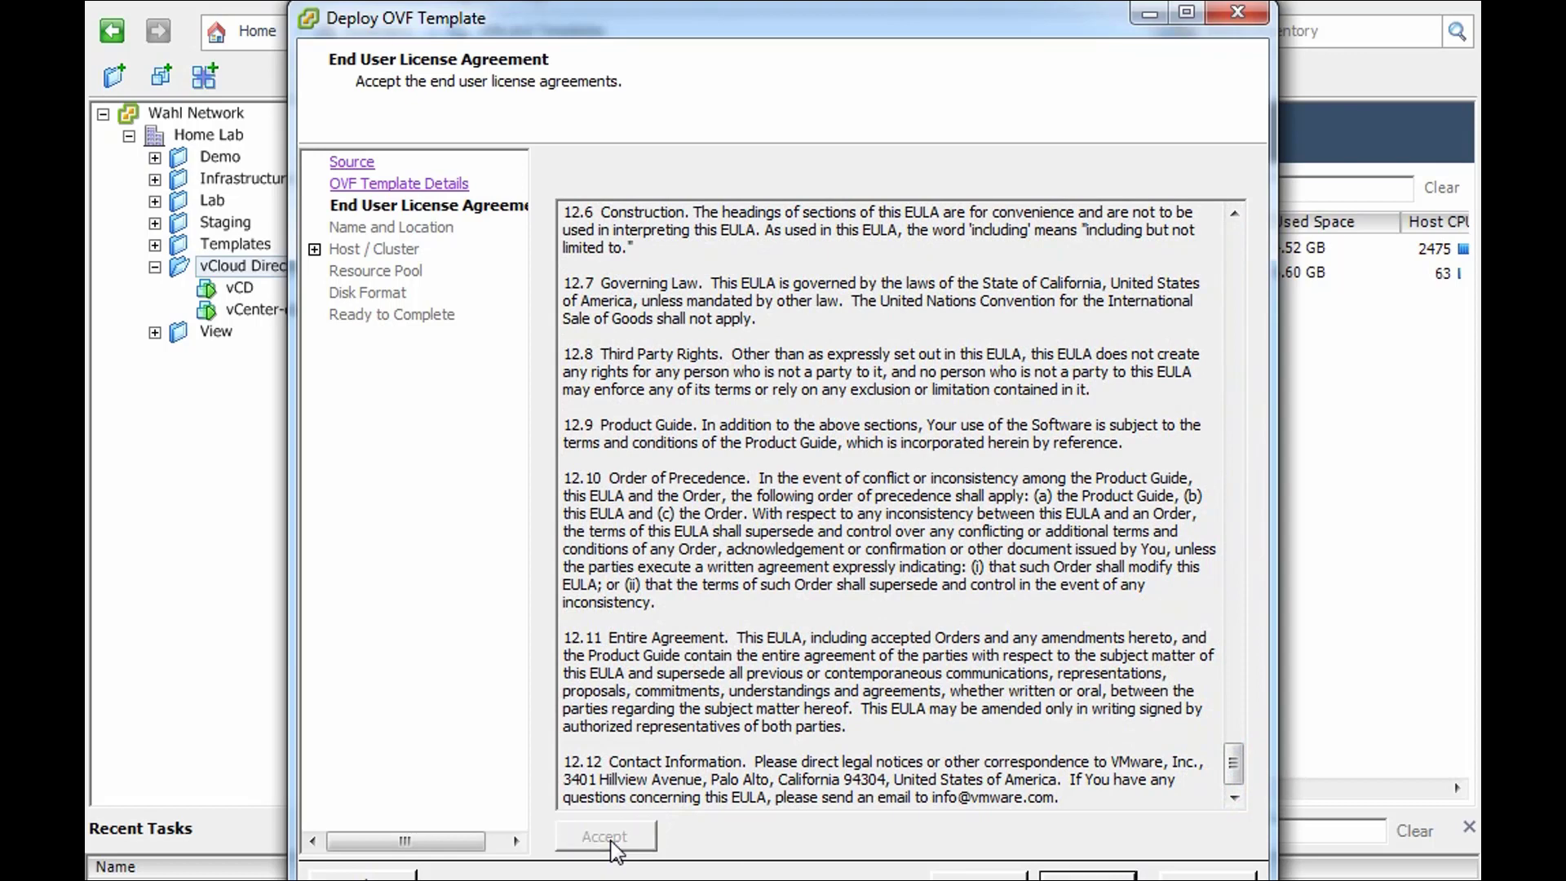
left_click(1086, 877)
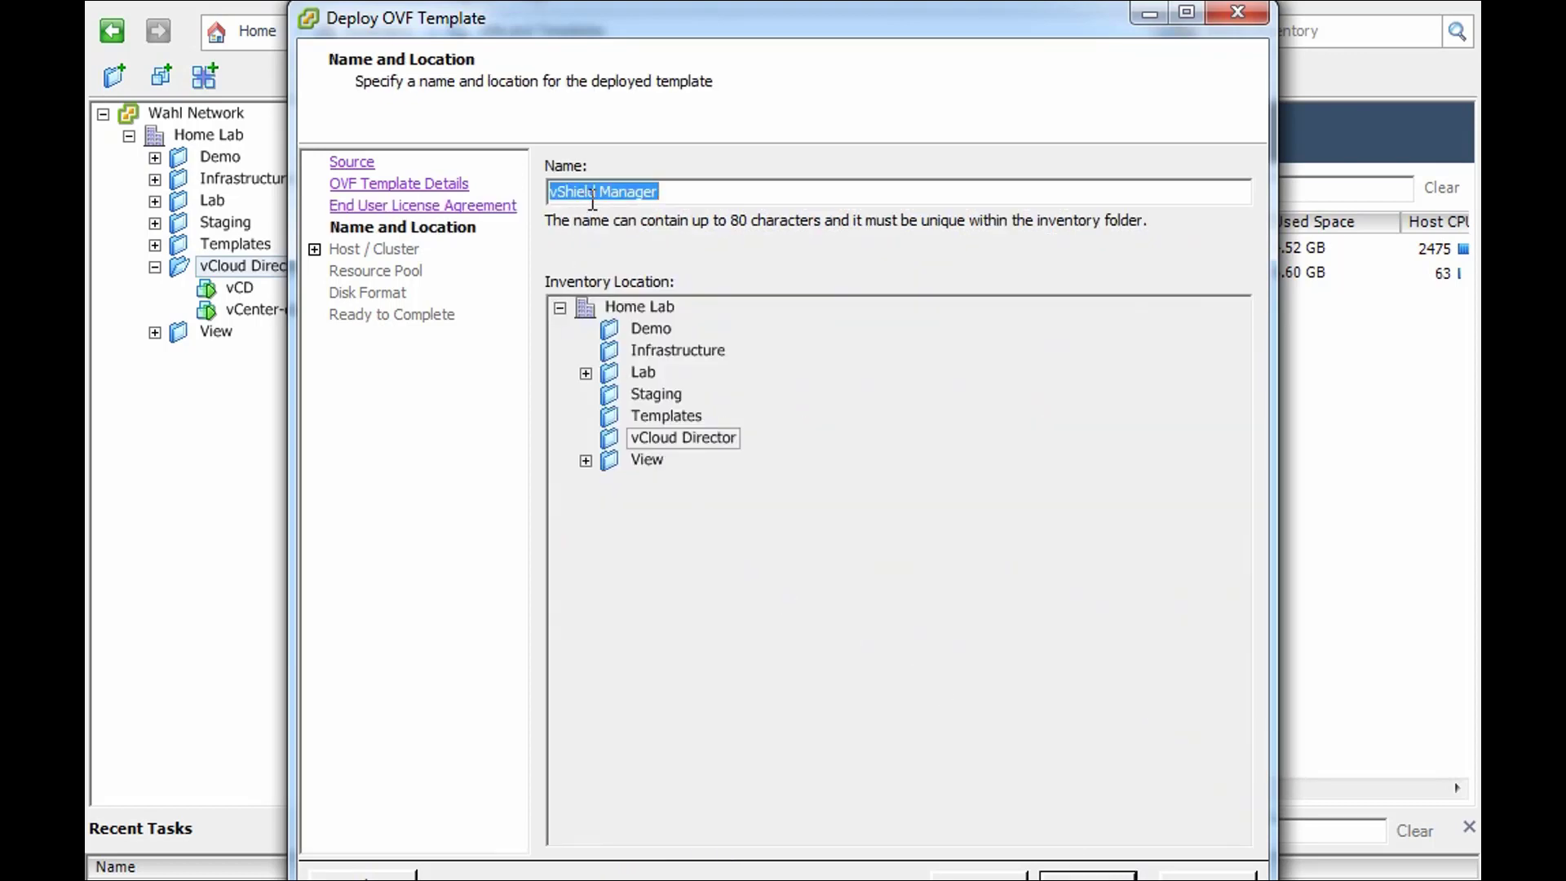
- Keep the name vShield Manager and use the Lab cluster as host and resource pool
left_click(675, 191)
left_click(1088, 873)
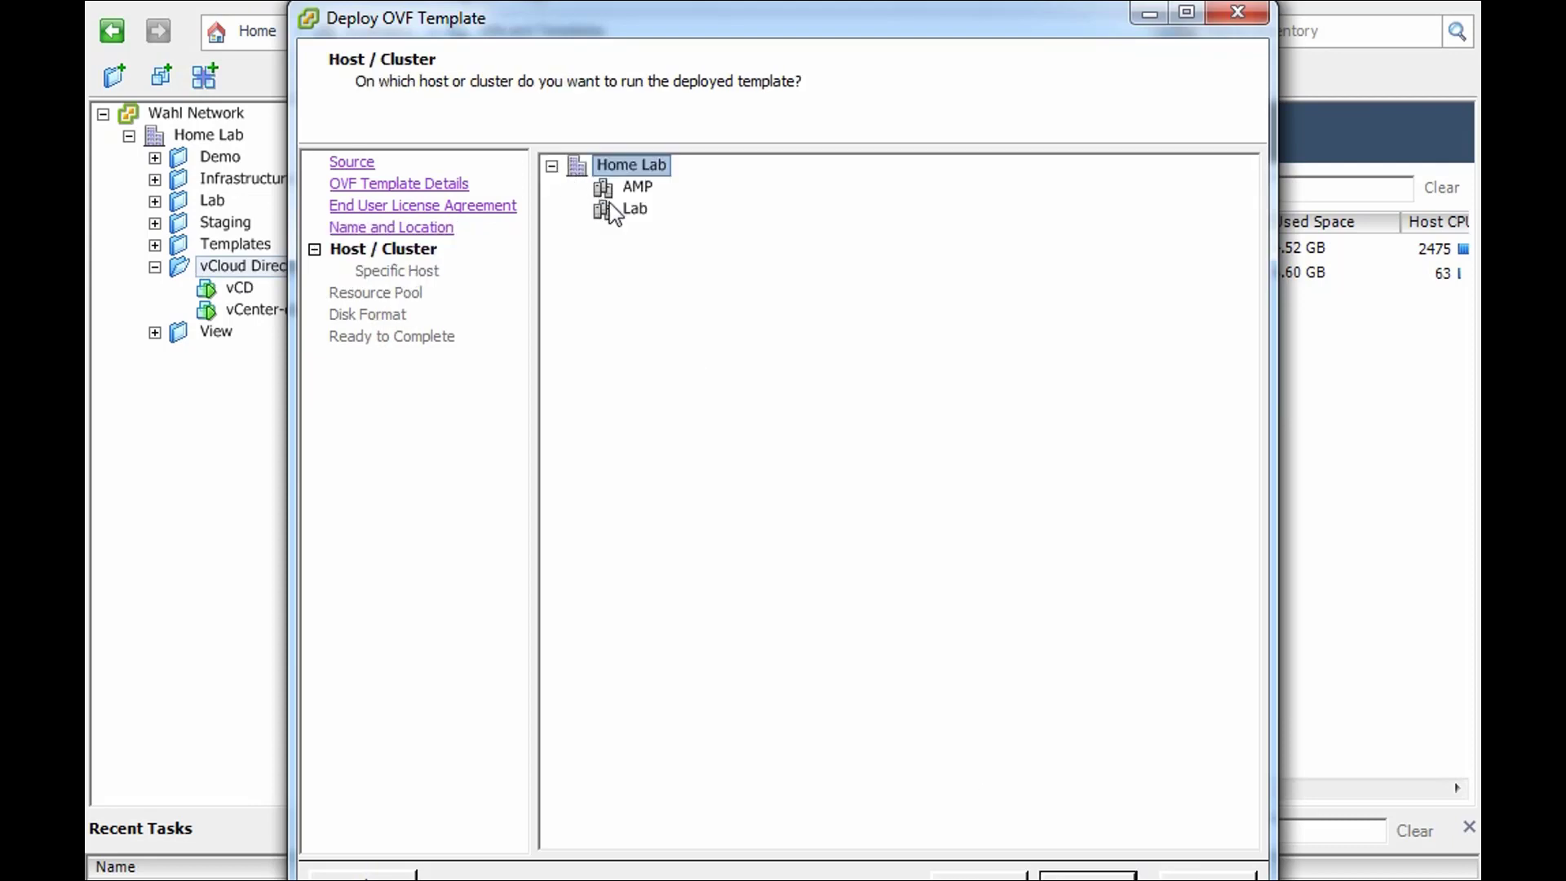
left_click(638, 211)
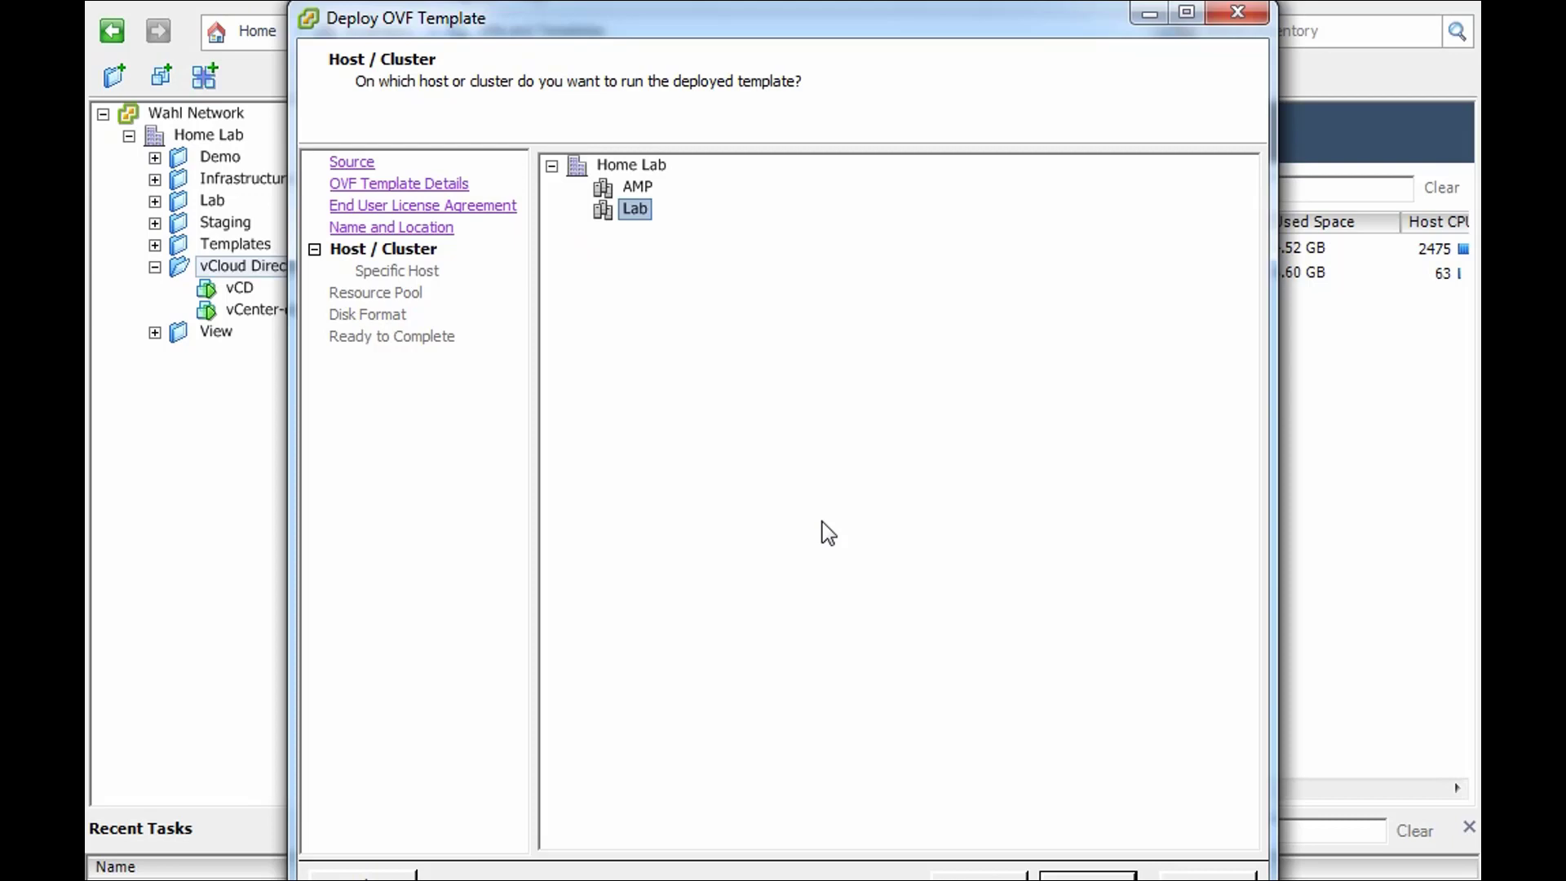
left_click(1088, 873)
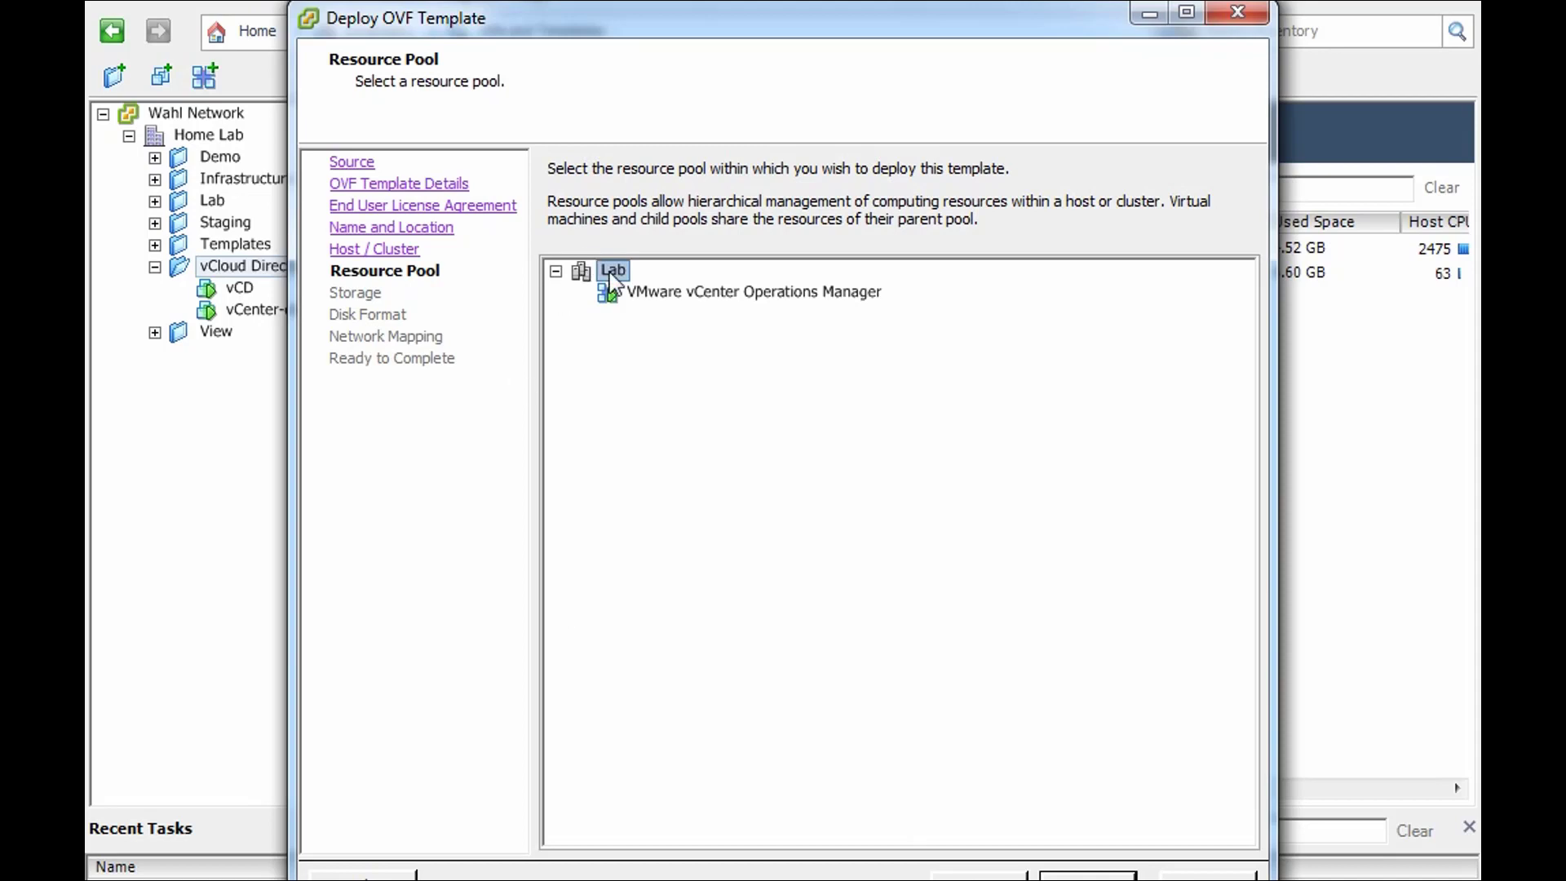
left_click(1088, 872)
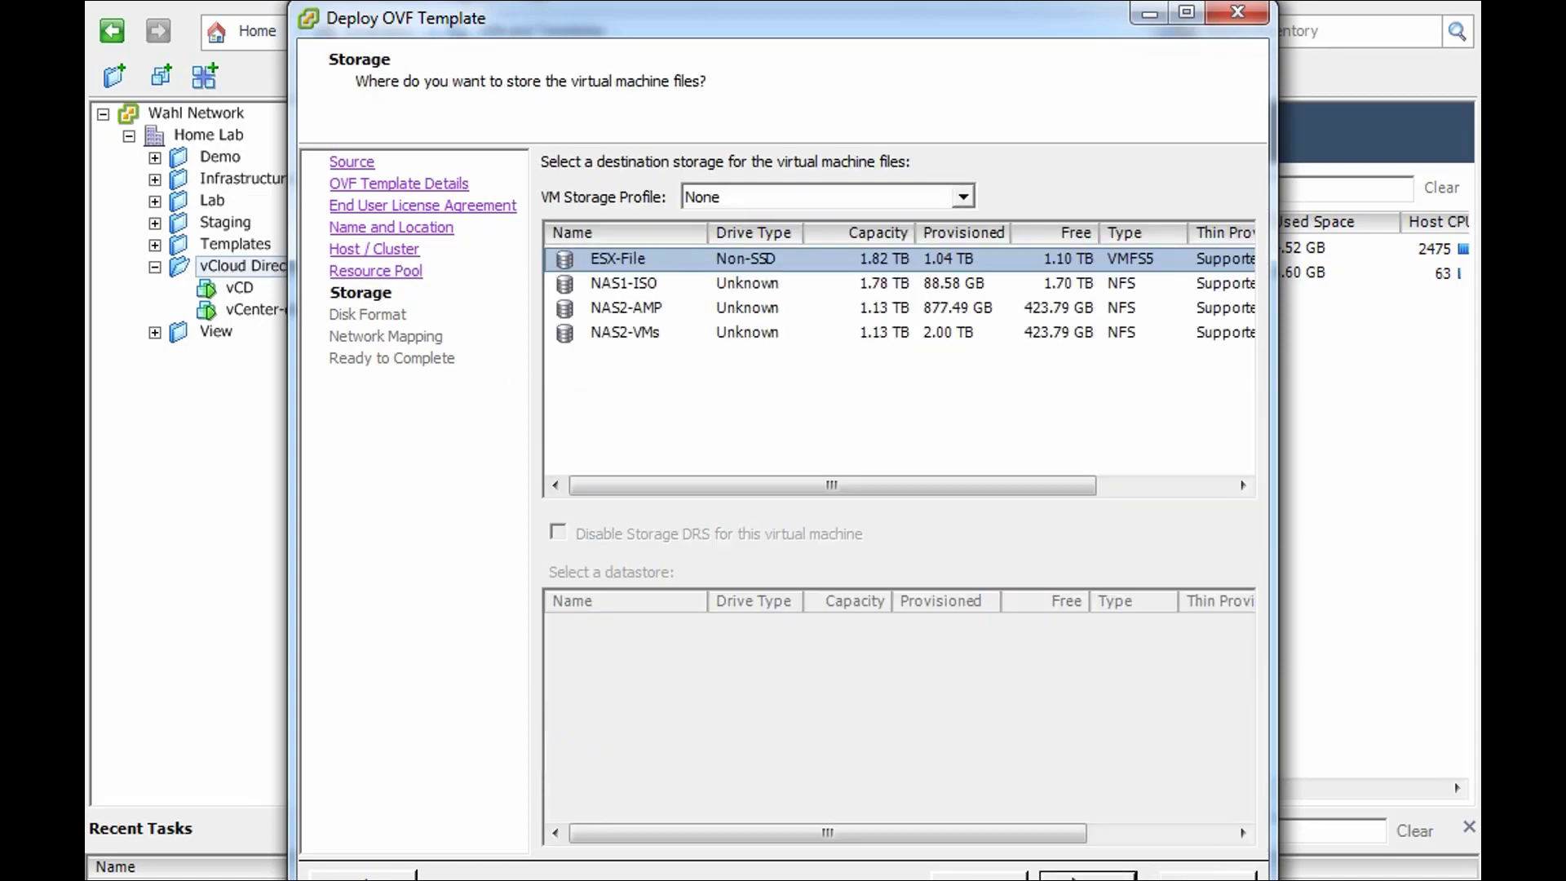
- Choose the NAS2-VMs datastore (423.8 GB free) and continue to Disk Format
left_click(654, 335)
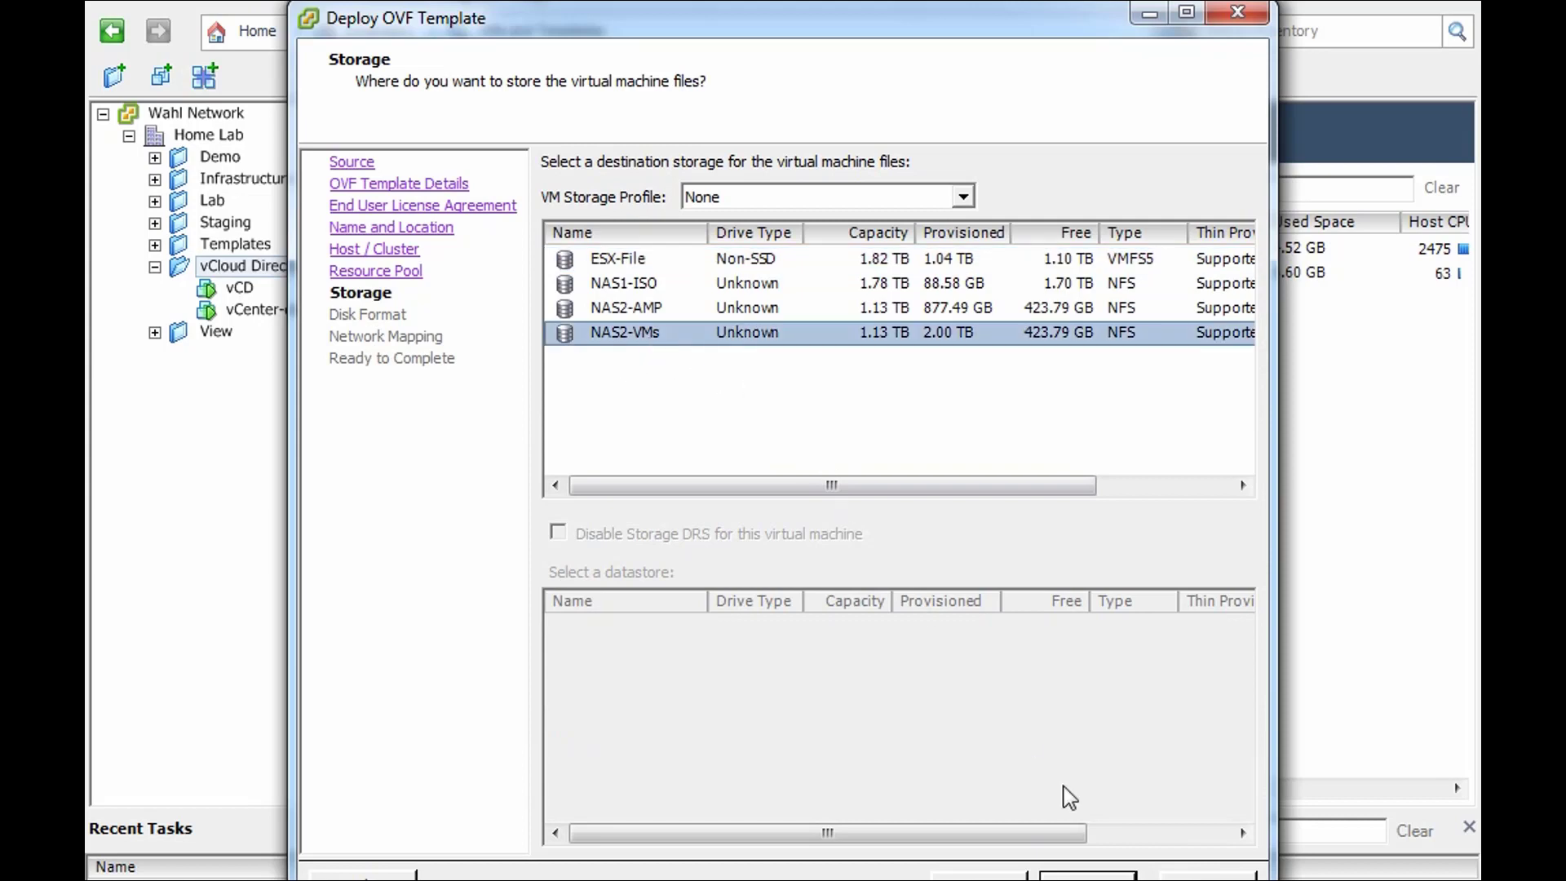
left_click(1088, 876)
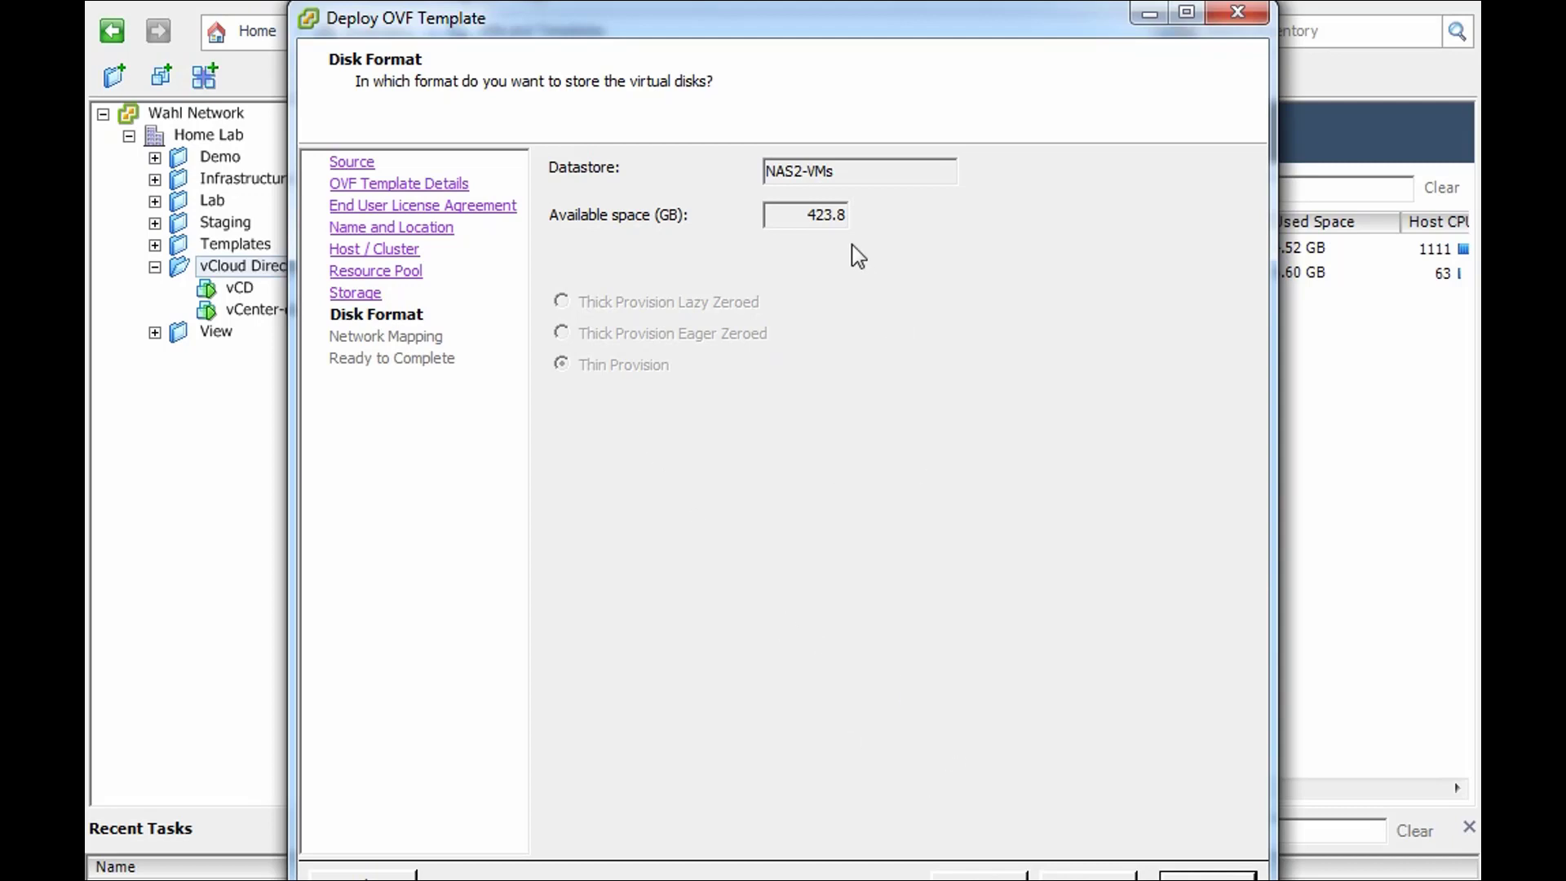
- Map the VSMgmt network to VM-1 and reach the Ready to Complete summary
left_click(1088, 877)
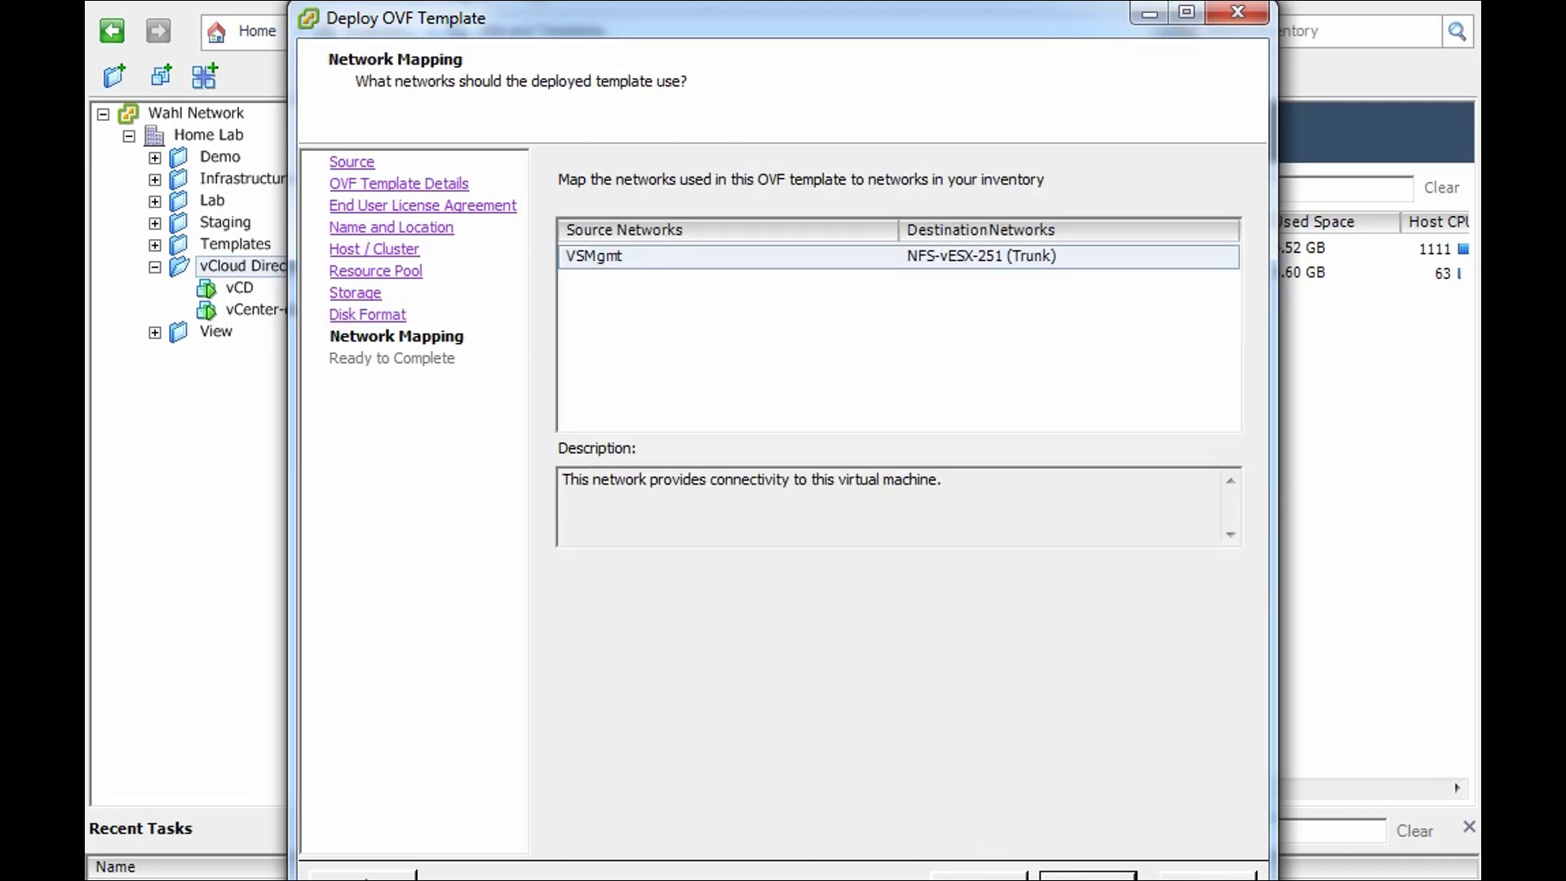
left_click(962, 259)
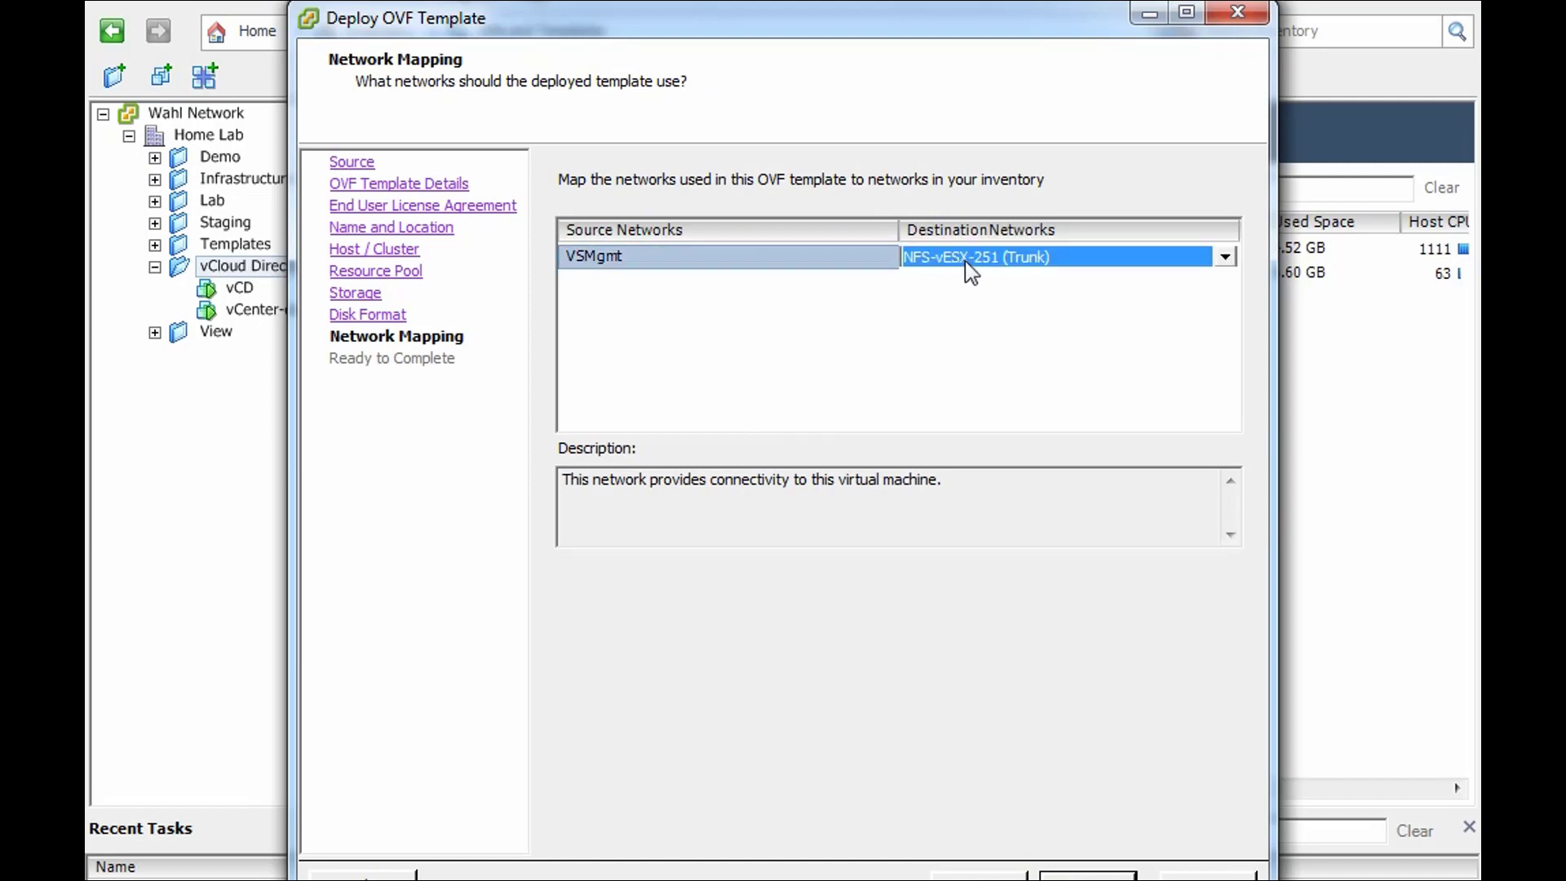
left_click(972, 263)
left_click(961, 389)
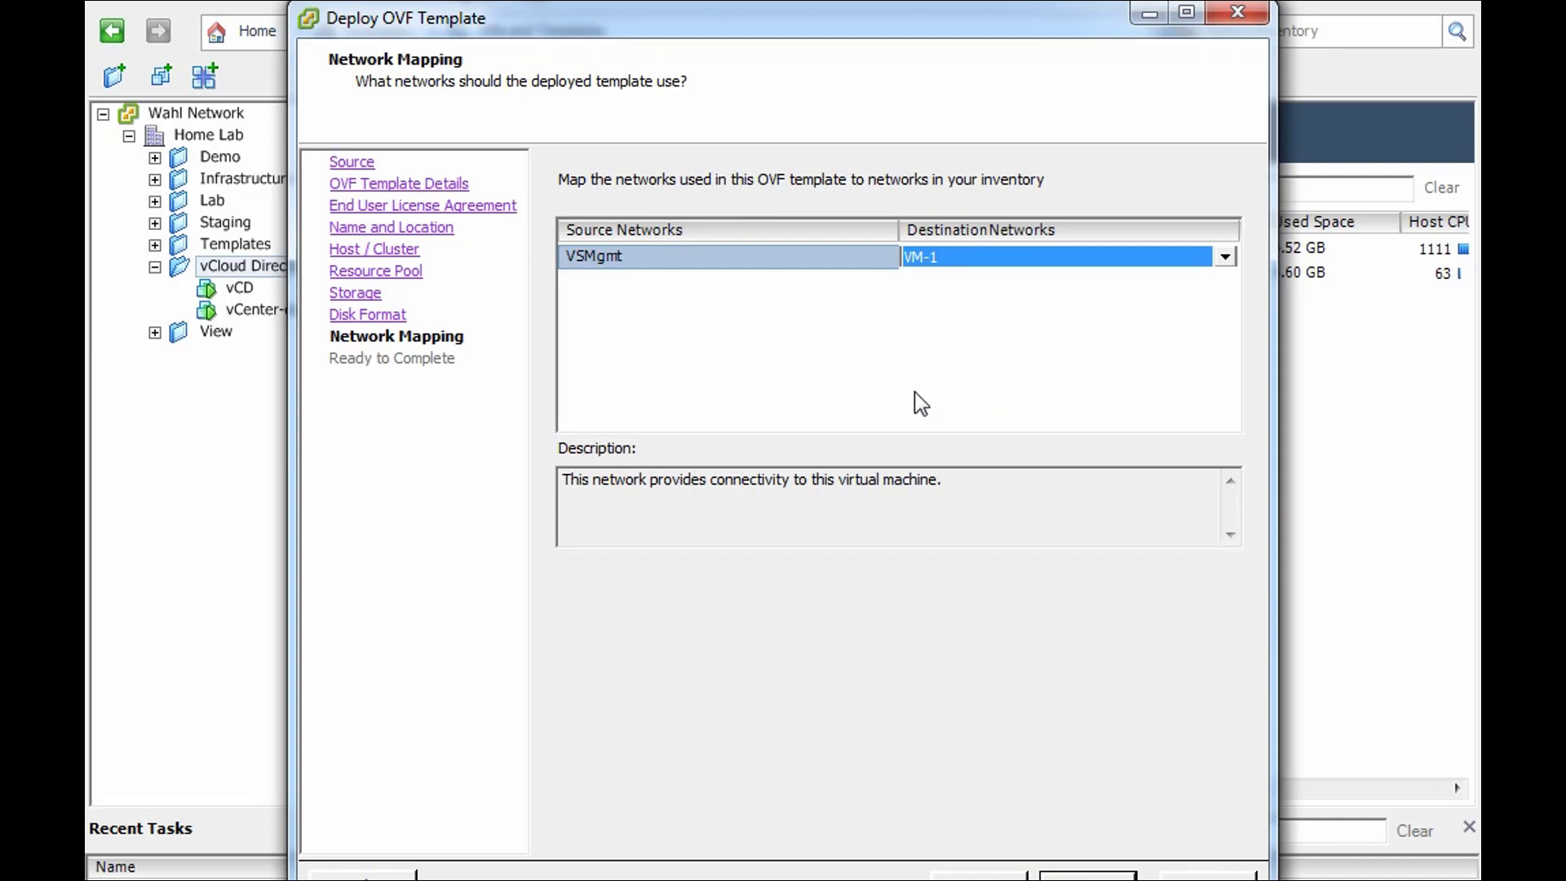
left_click(1086, 876)
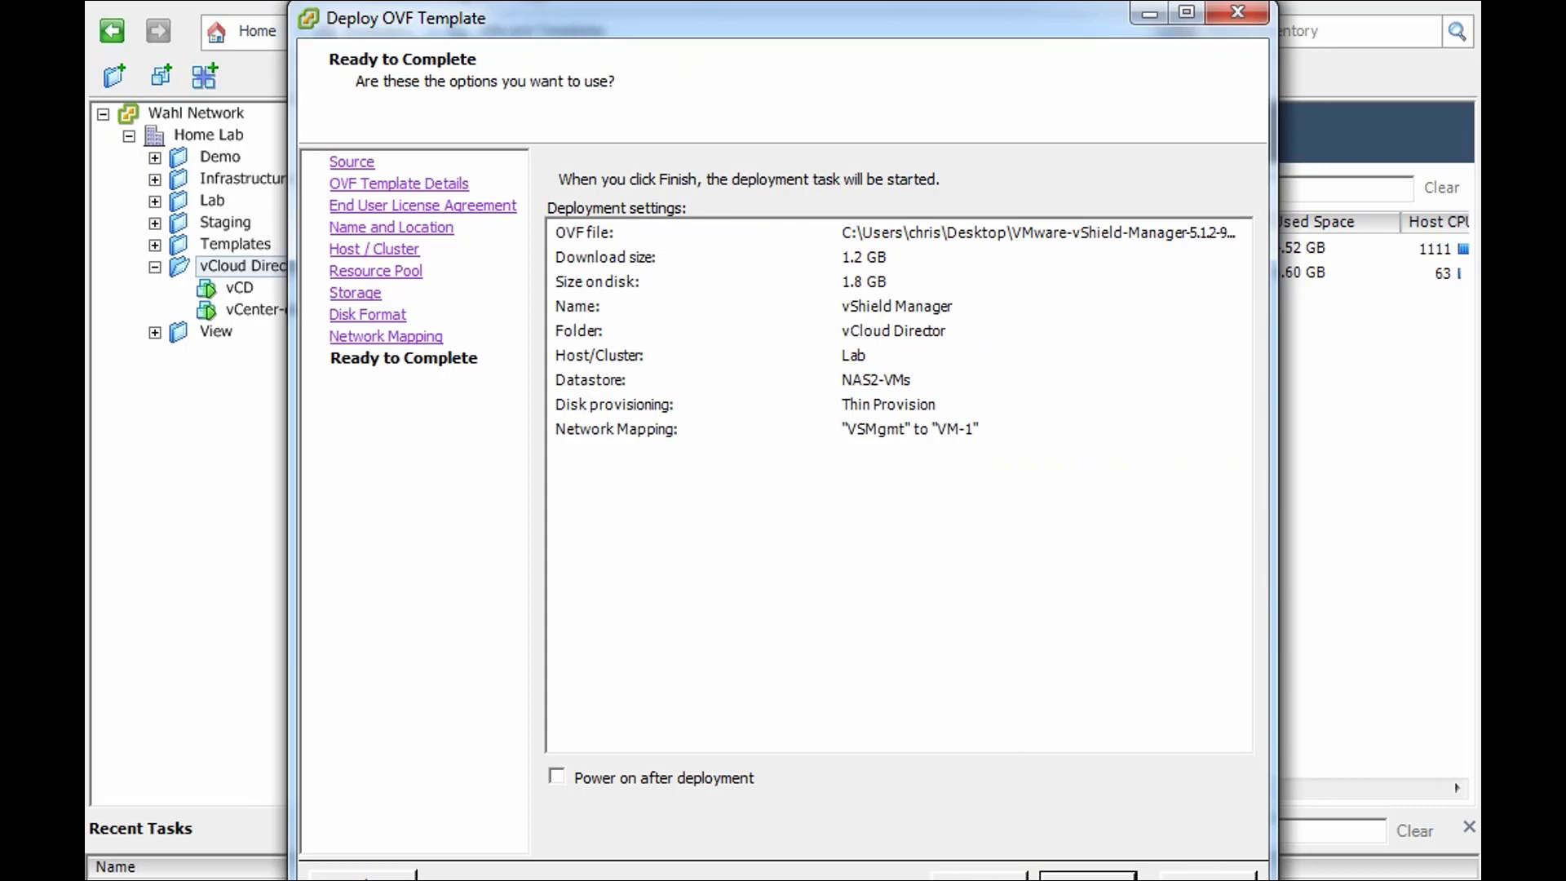
- Deploy the vShield Manager appliance and dismiss the completion message once it finishes
left_click(1087, 874)
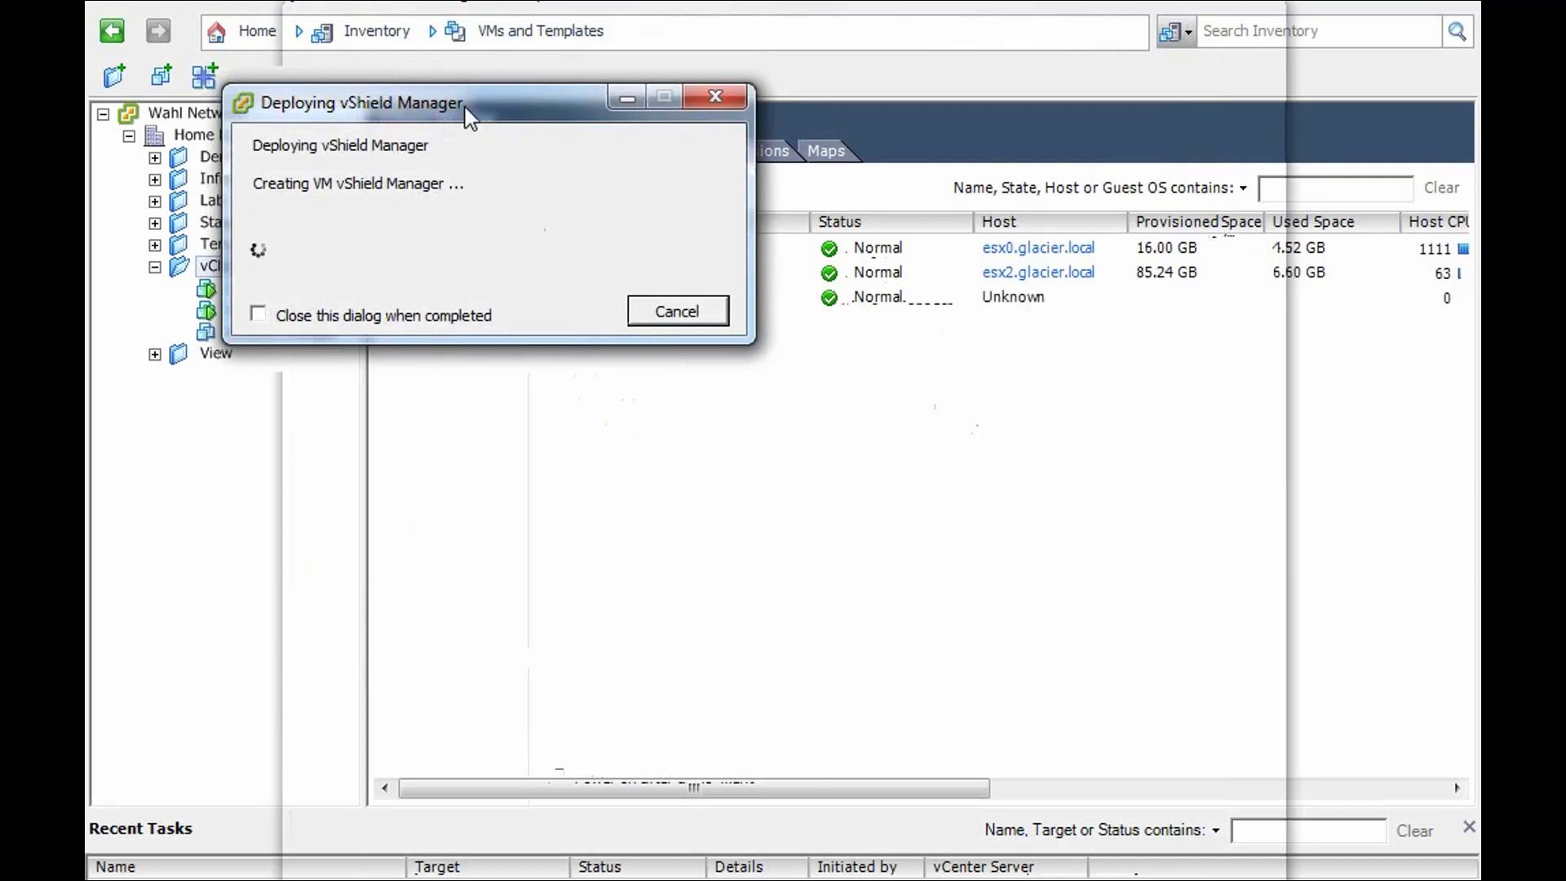
left_click_drag(469, 116, 664, 395)
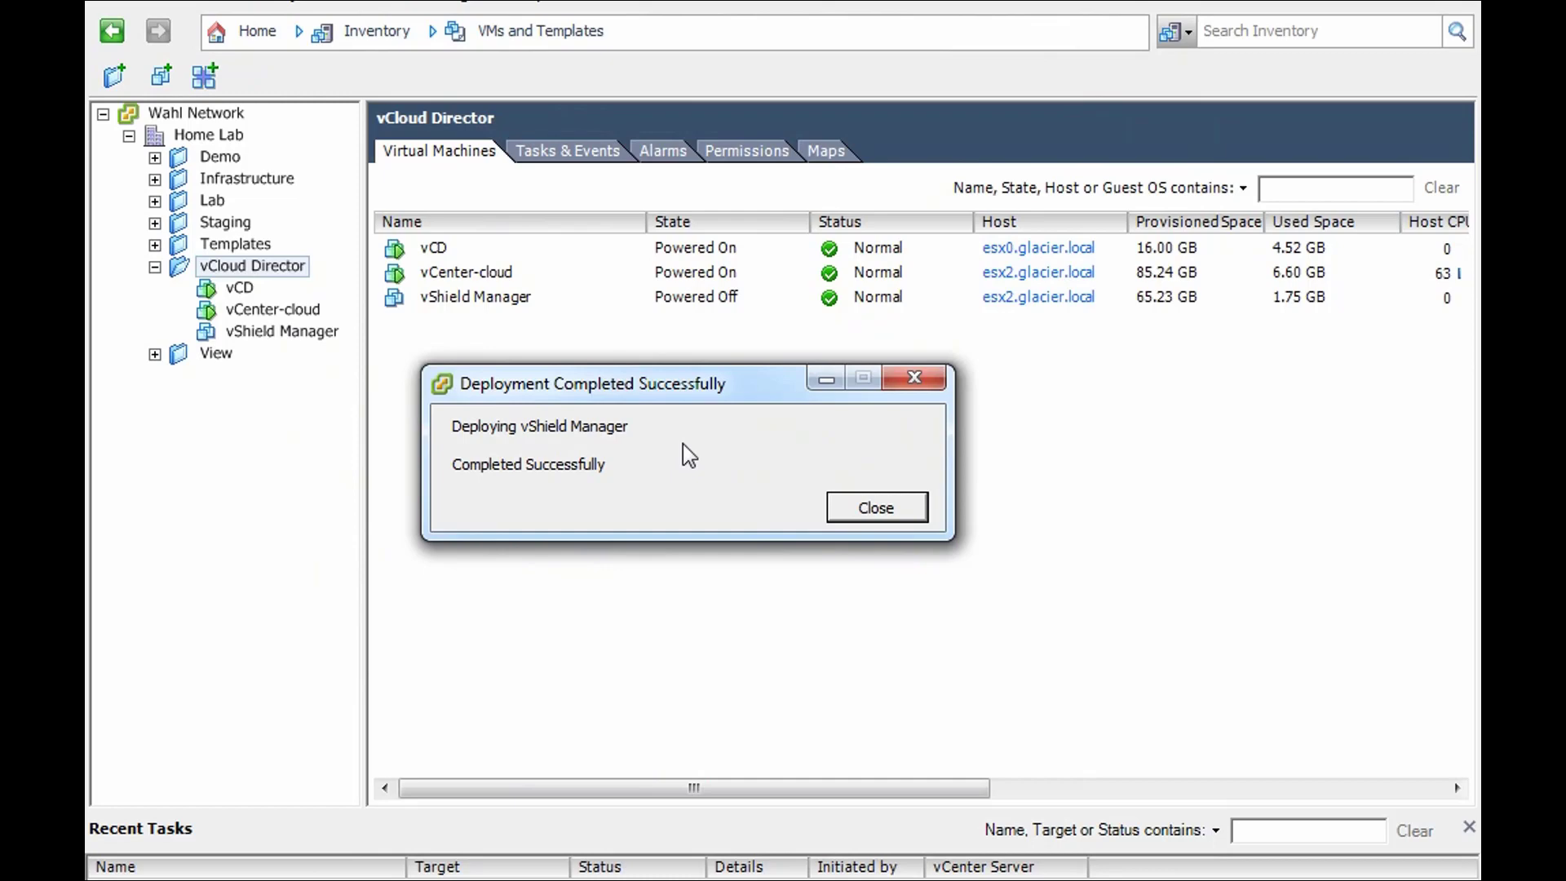
left_click(838, 507)
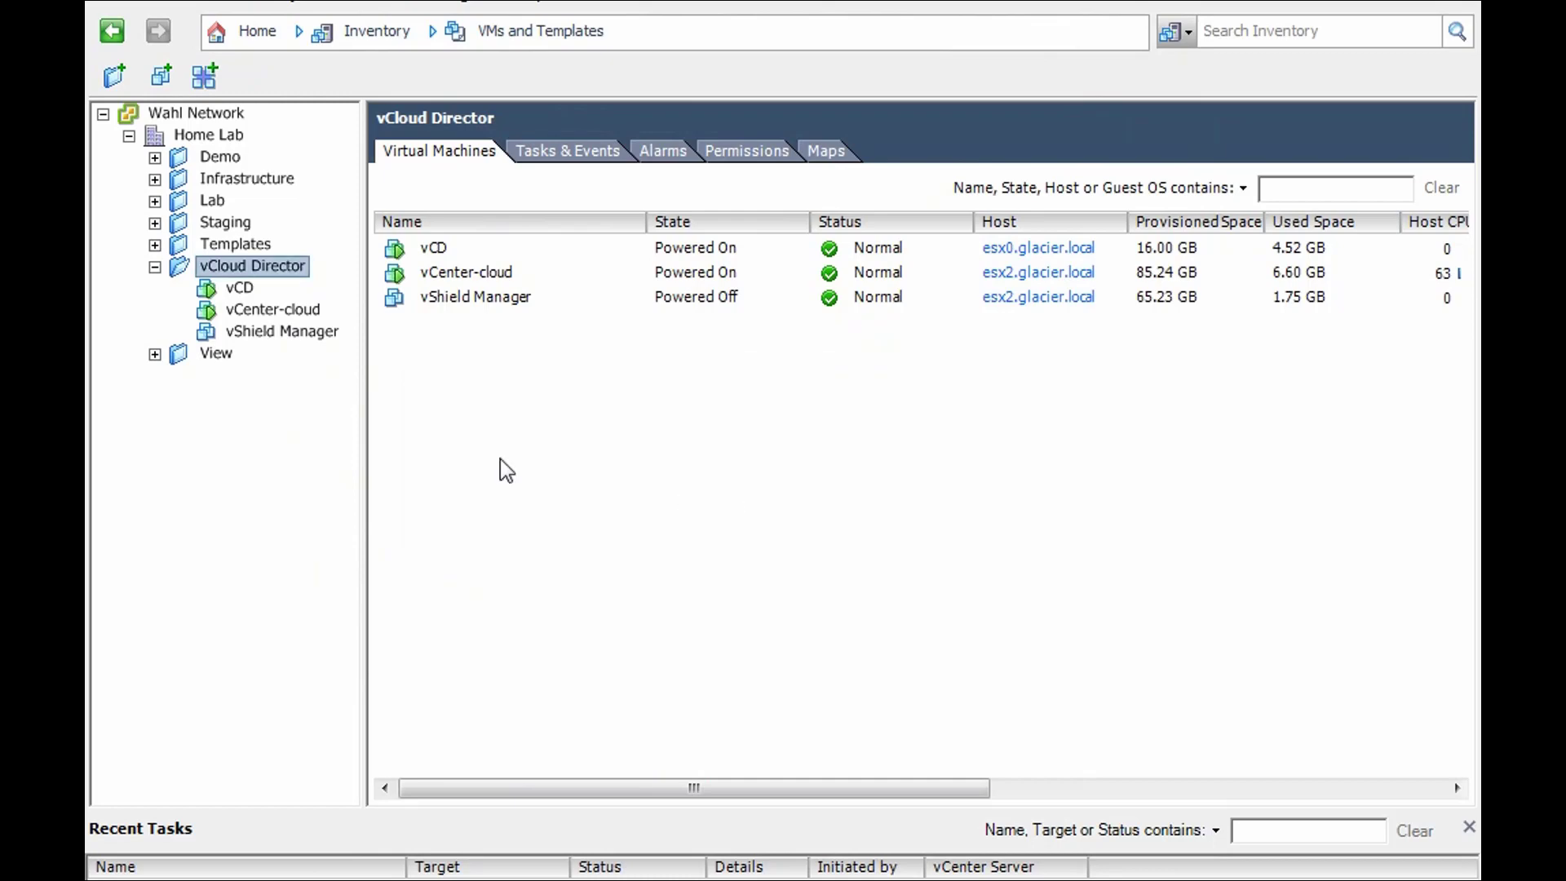
- Change the vShield Manager VM's memory from 8192 MB to 2048 MB, keeping 2 vCPUs
left_click(265, 330)
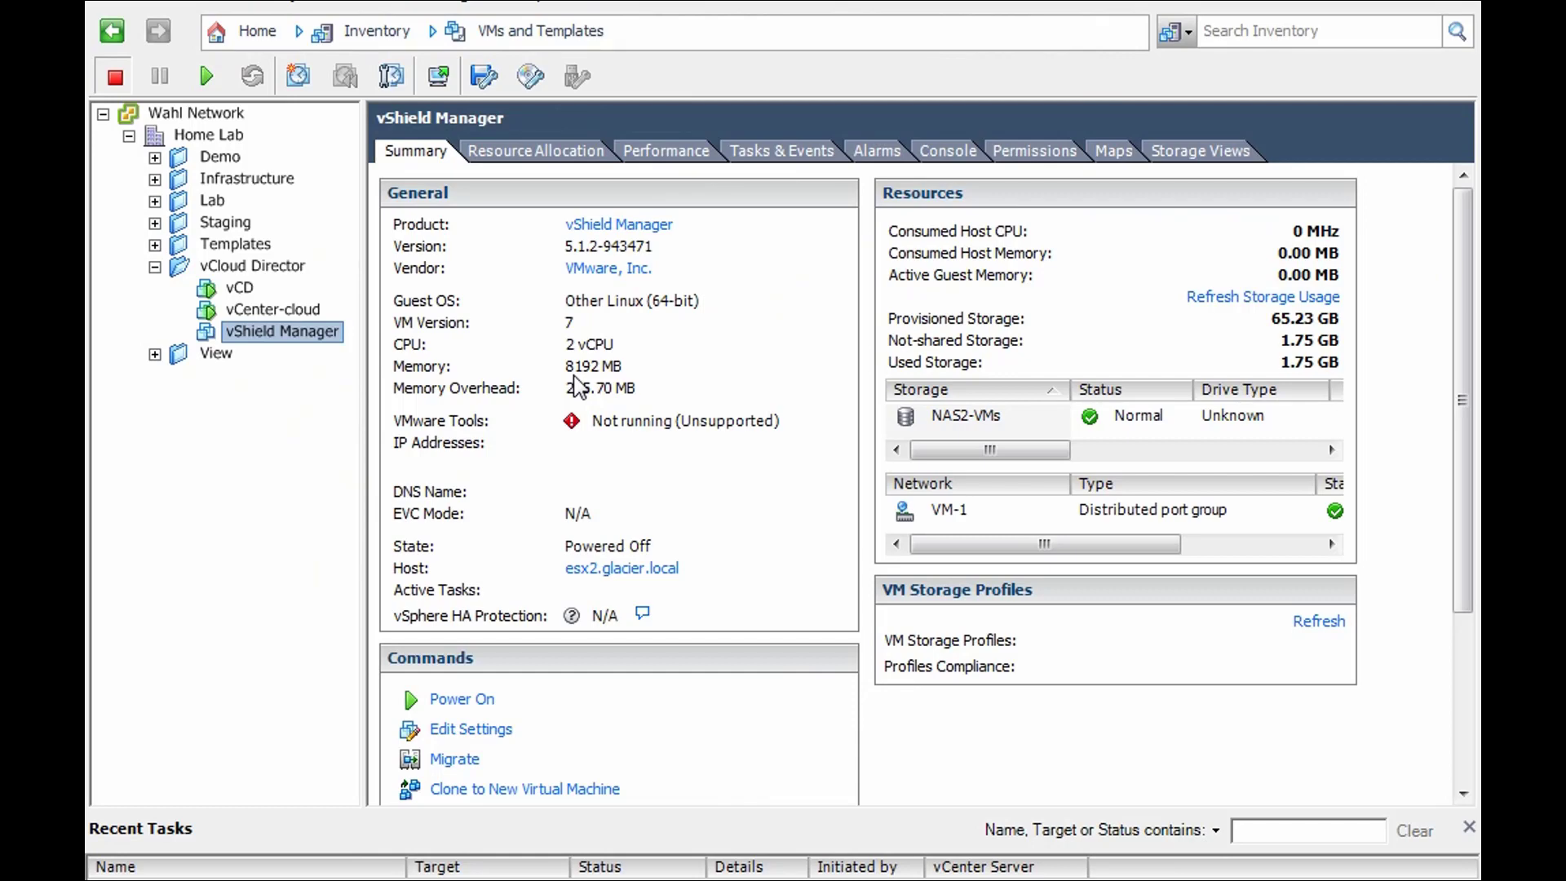
left_click(467, 732)
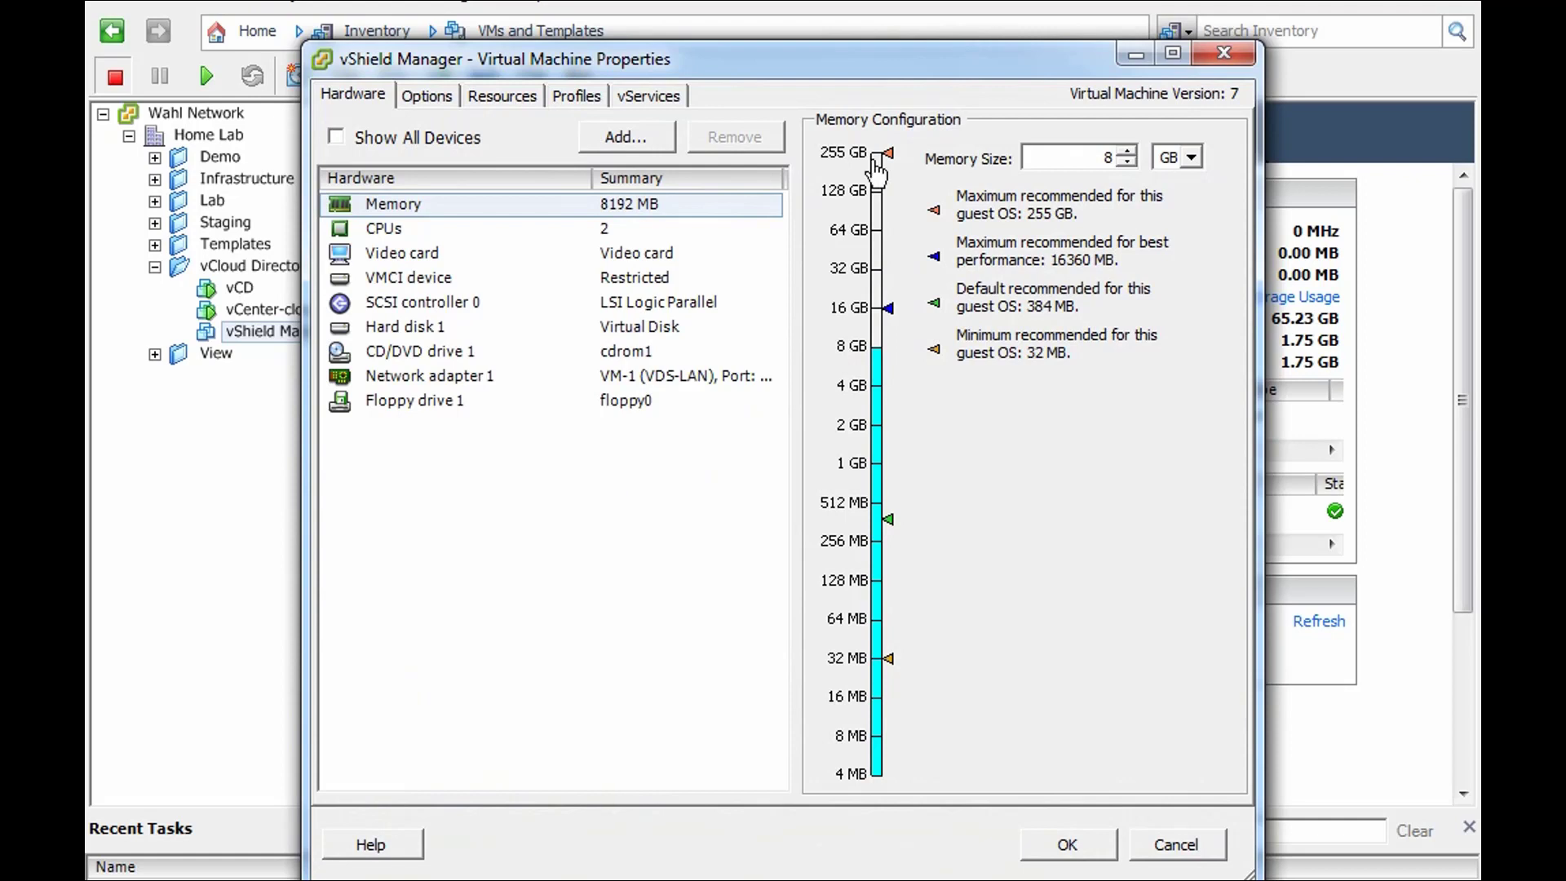
left_click_drag(1098, 157, 1114, 156)
type("4")
left_click(624, 232)
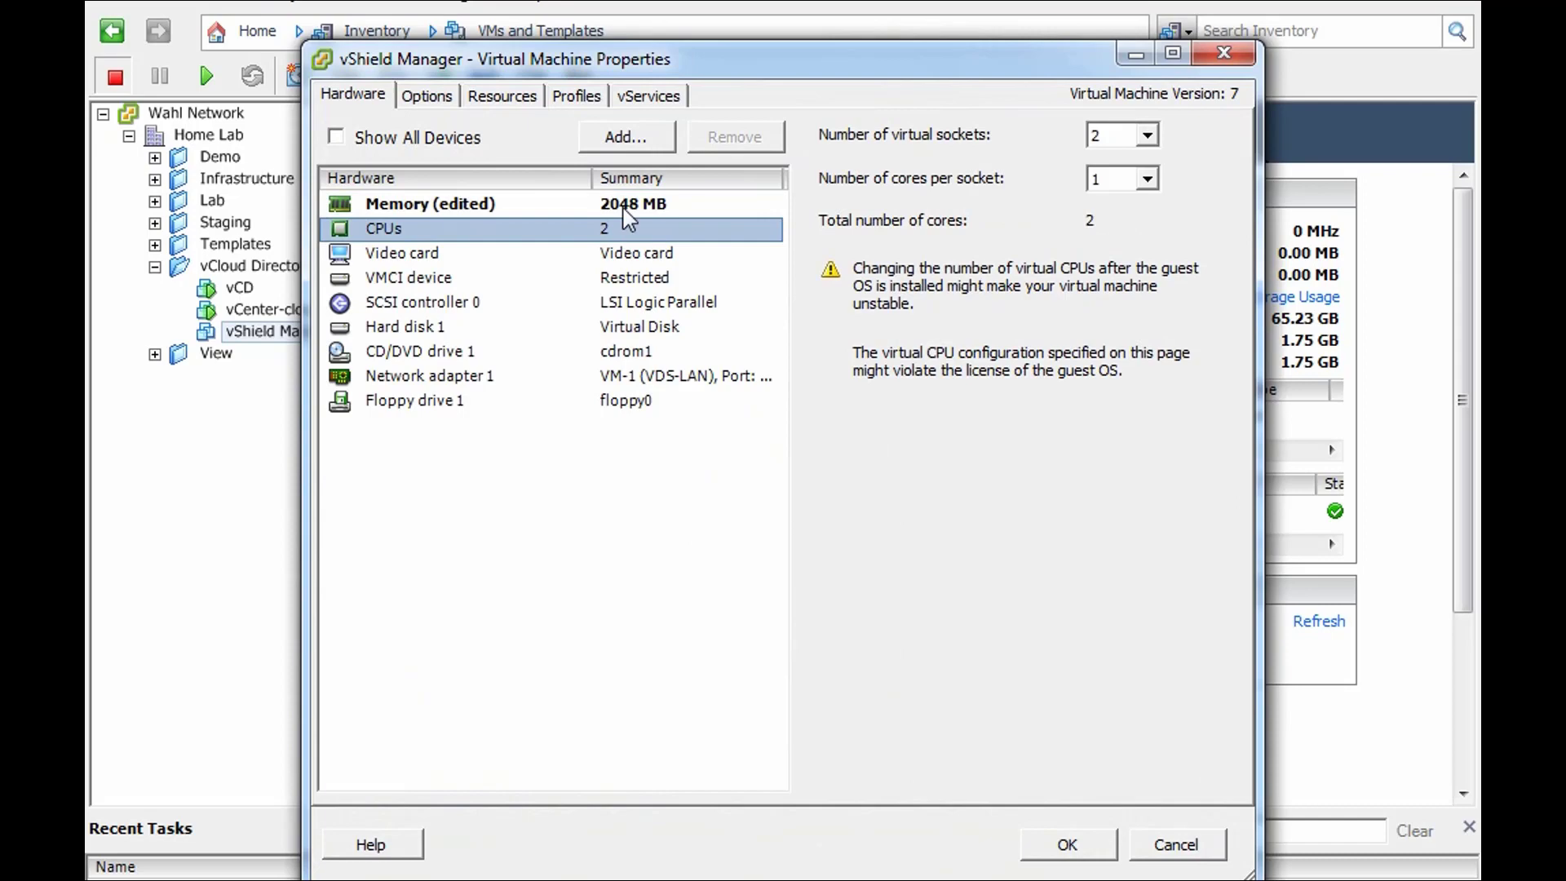
left_click(1052, 848)
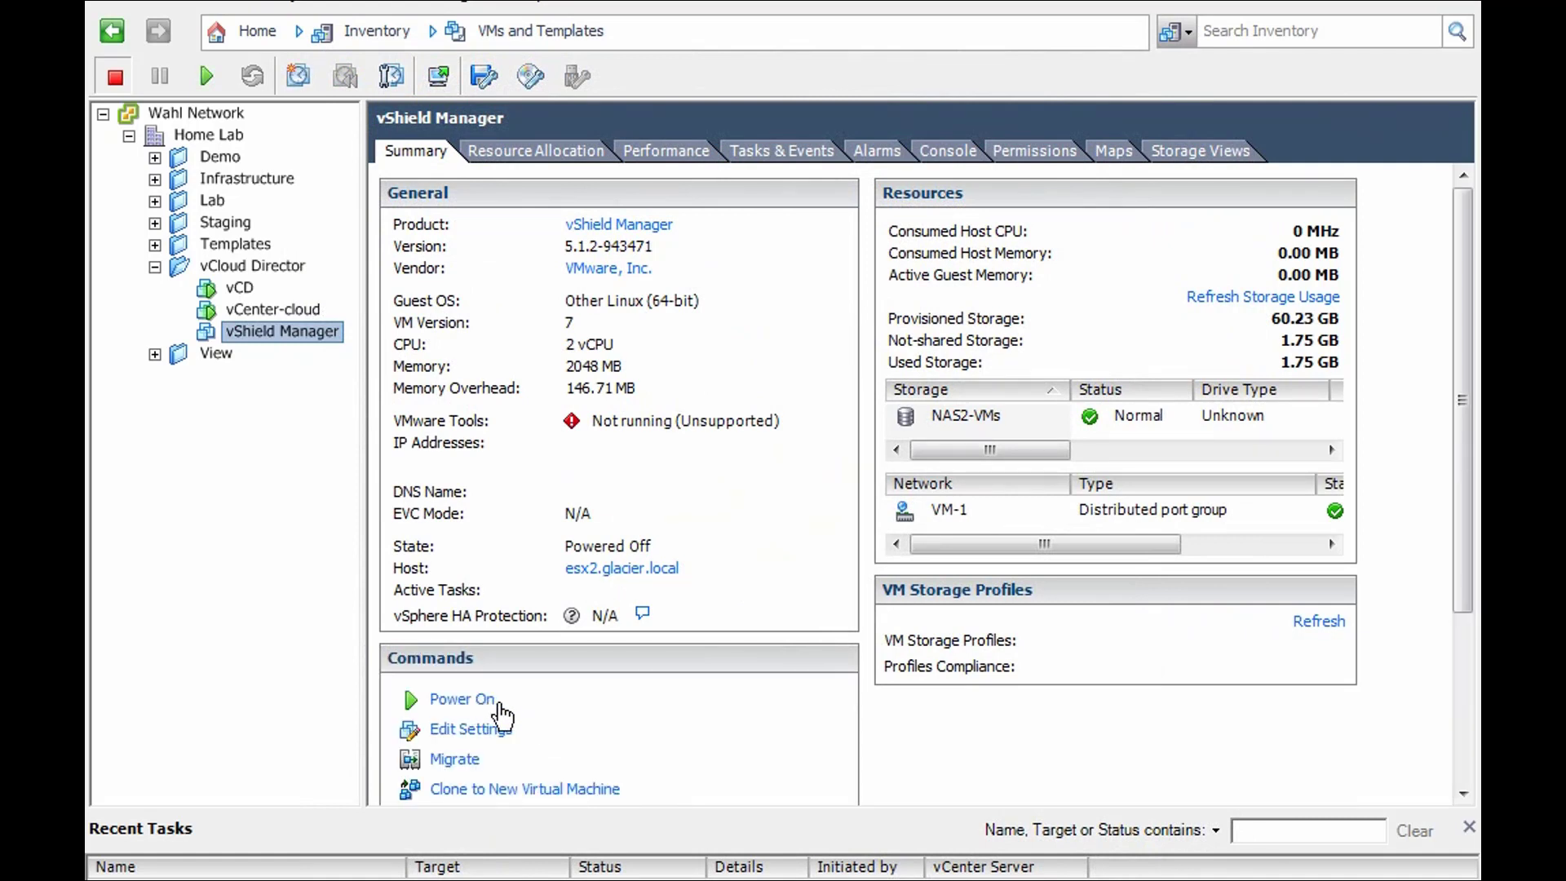
- Power on the vShield Manager VM and open its console in a centred window
left_click(457, 696)
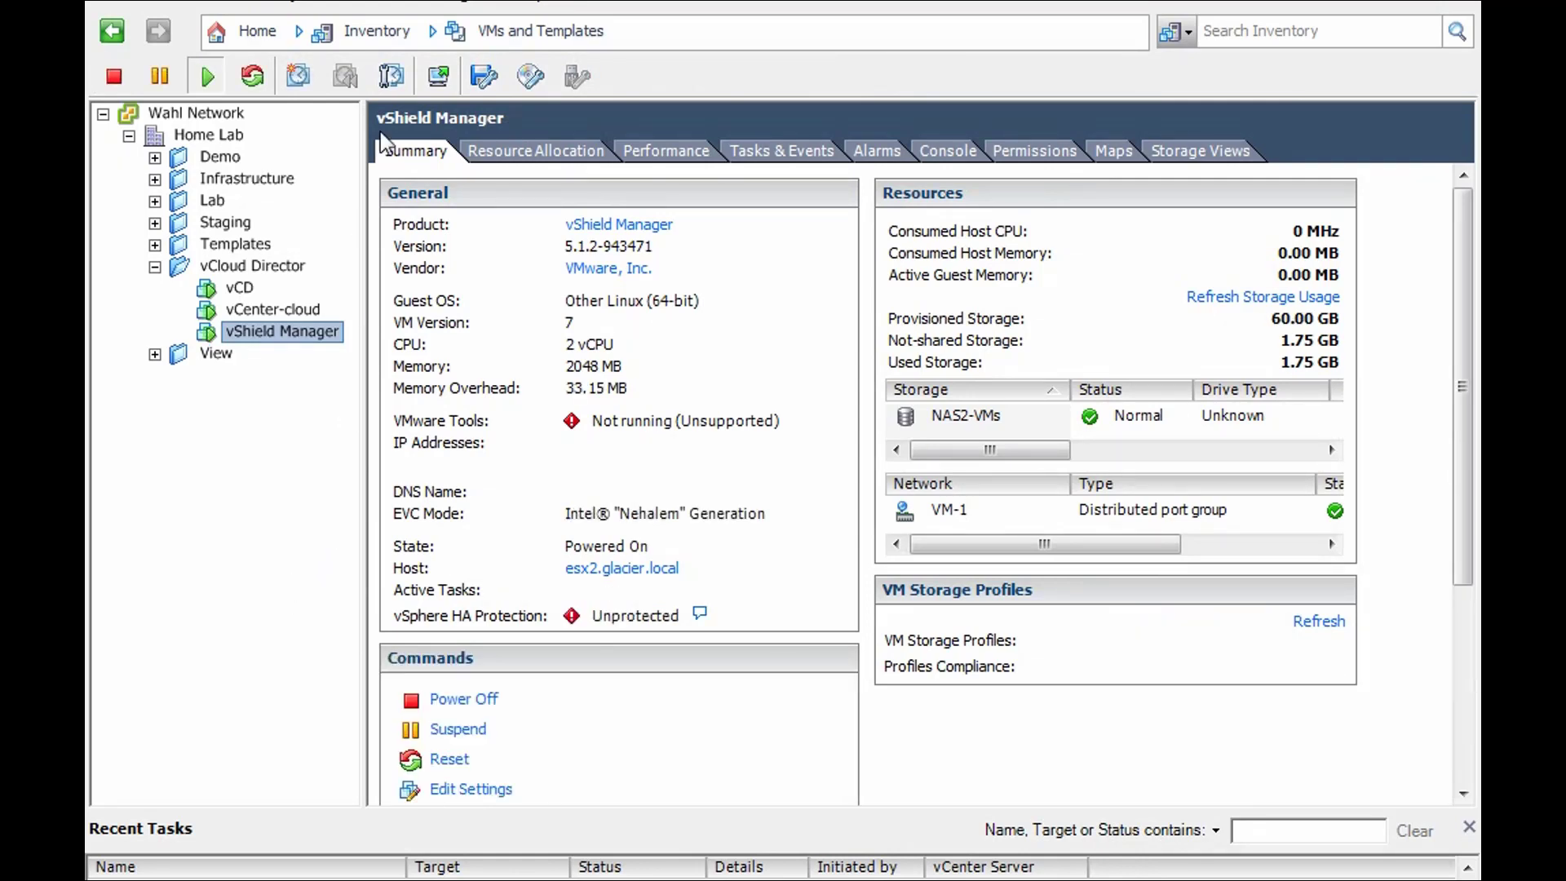
left_click(434, 81)
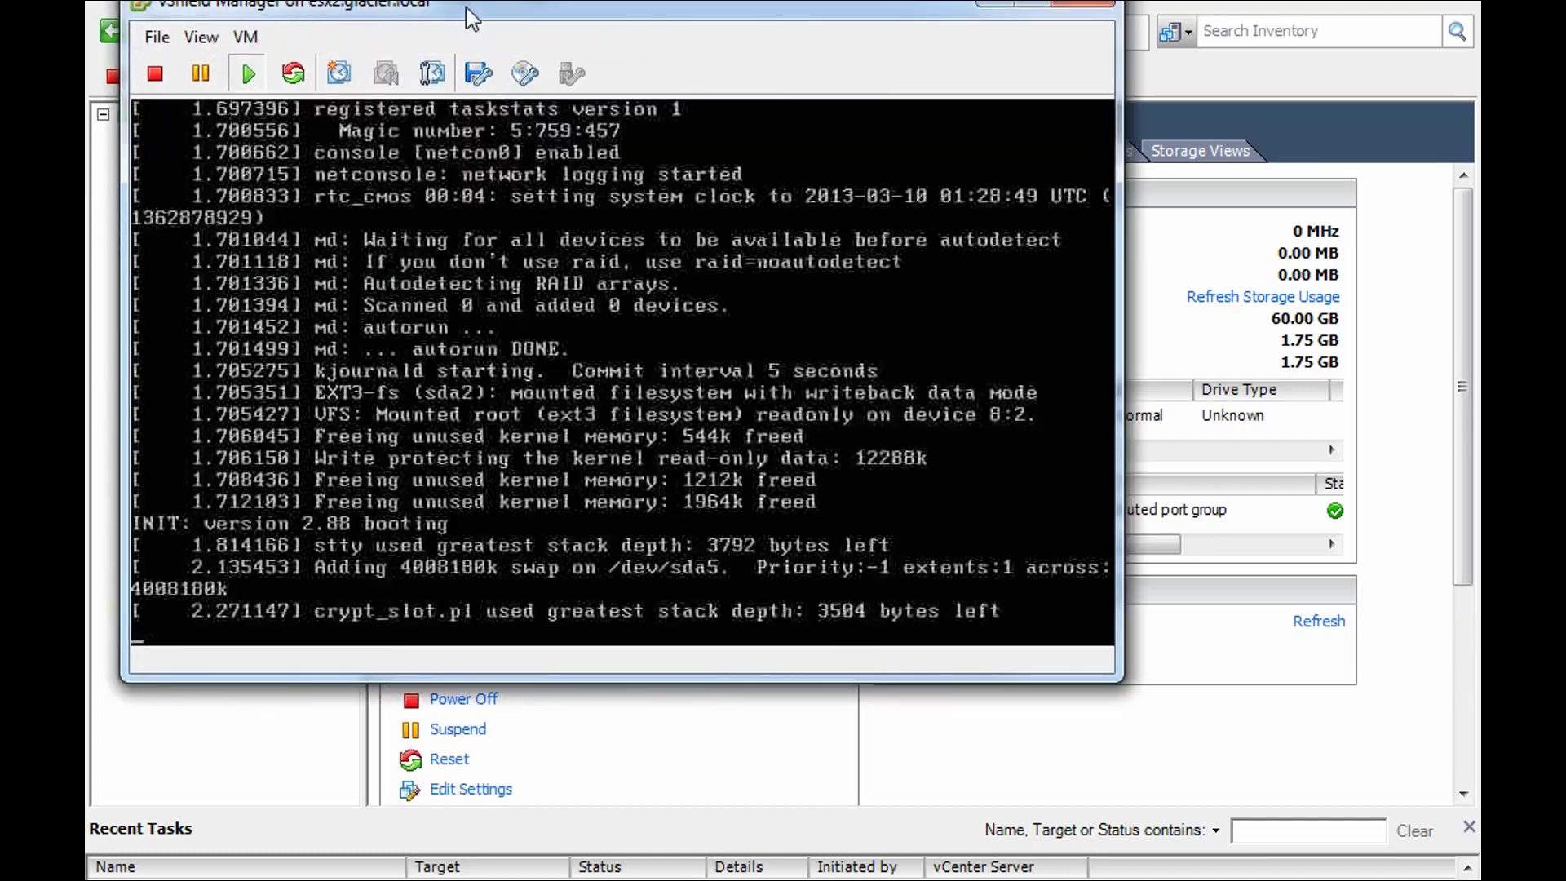
left_click_drag(471, 20, 659, 109)
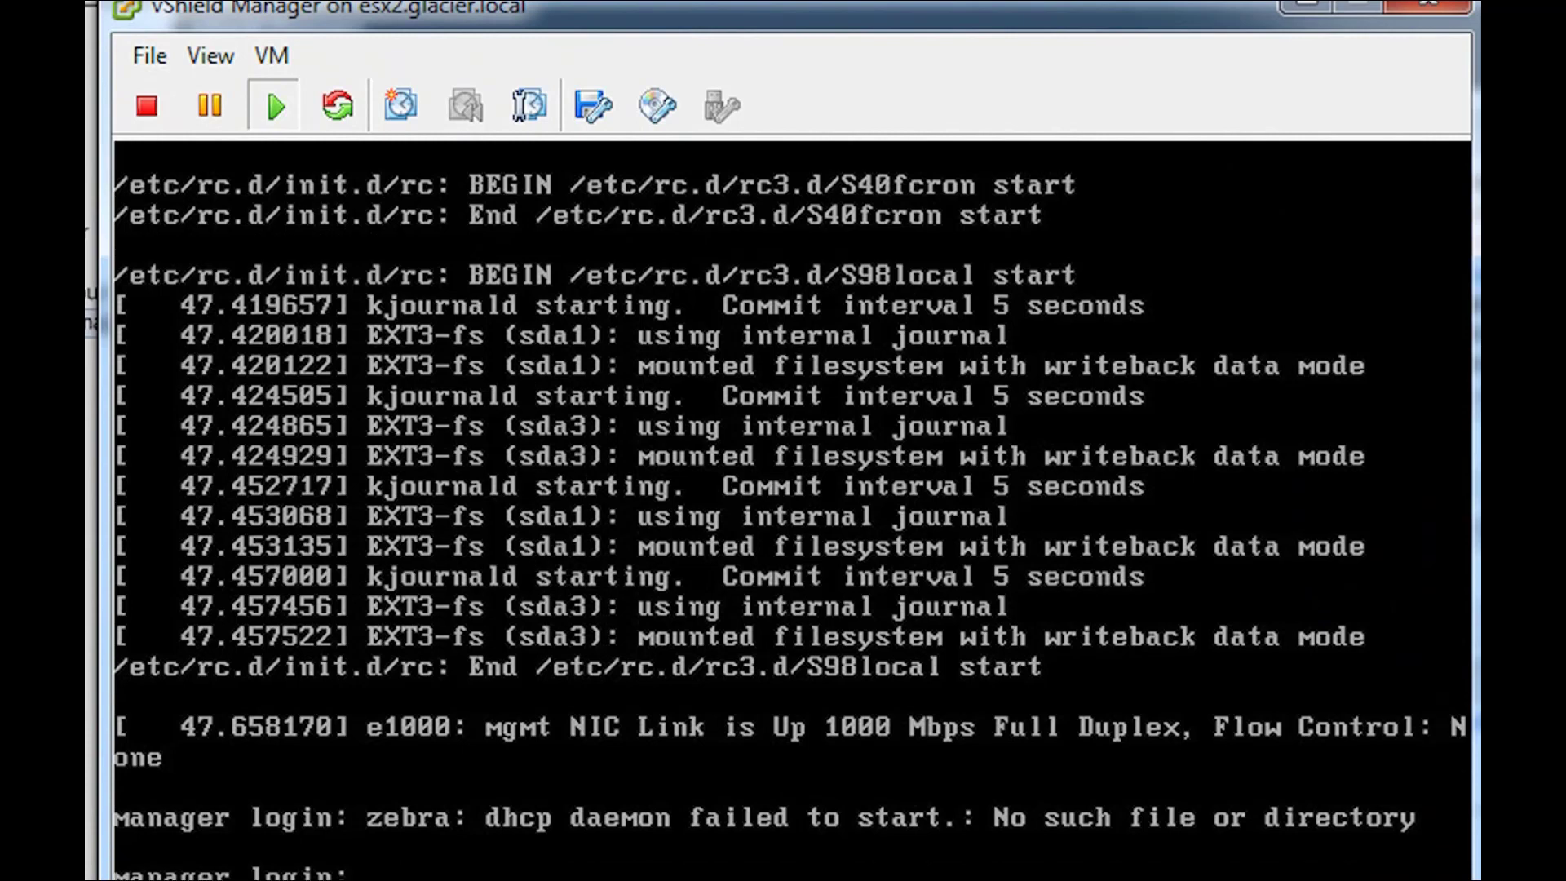
- Log in to the console as admin, note startup is incomplete, and exit
key("Return")
key("Return")
key("Return")
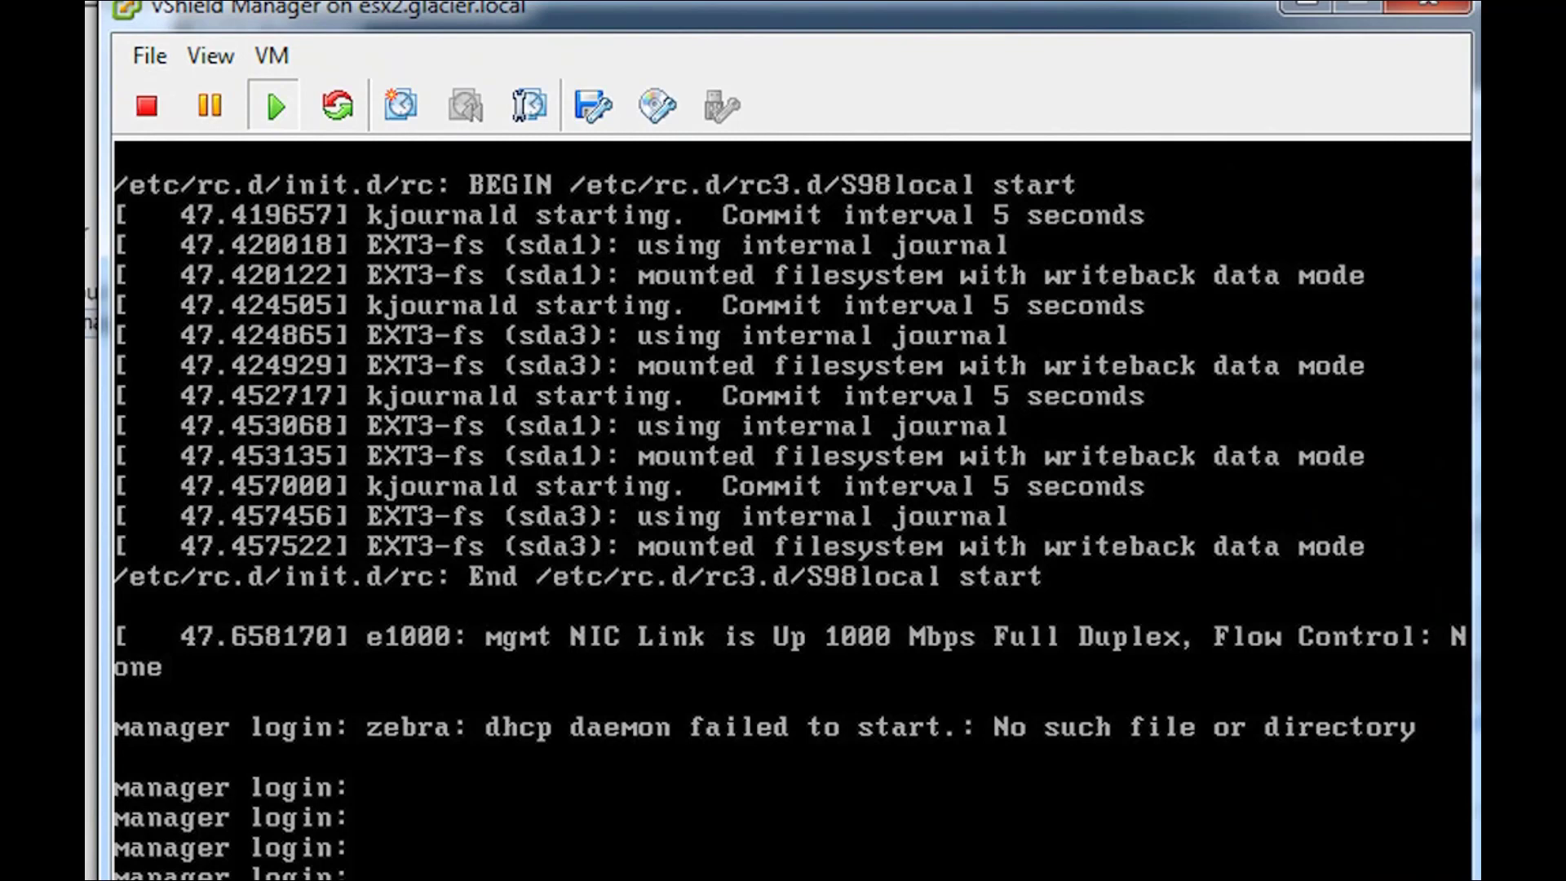
type("admin")
key("Return")
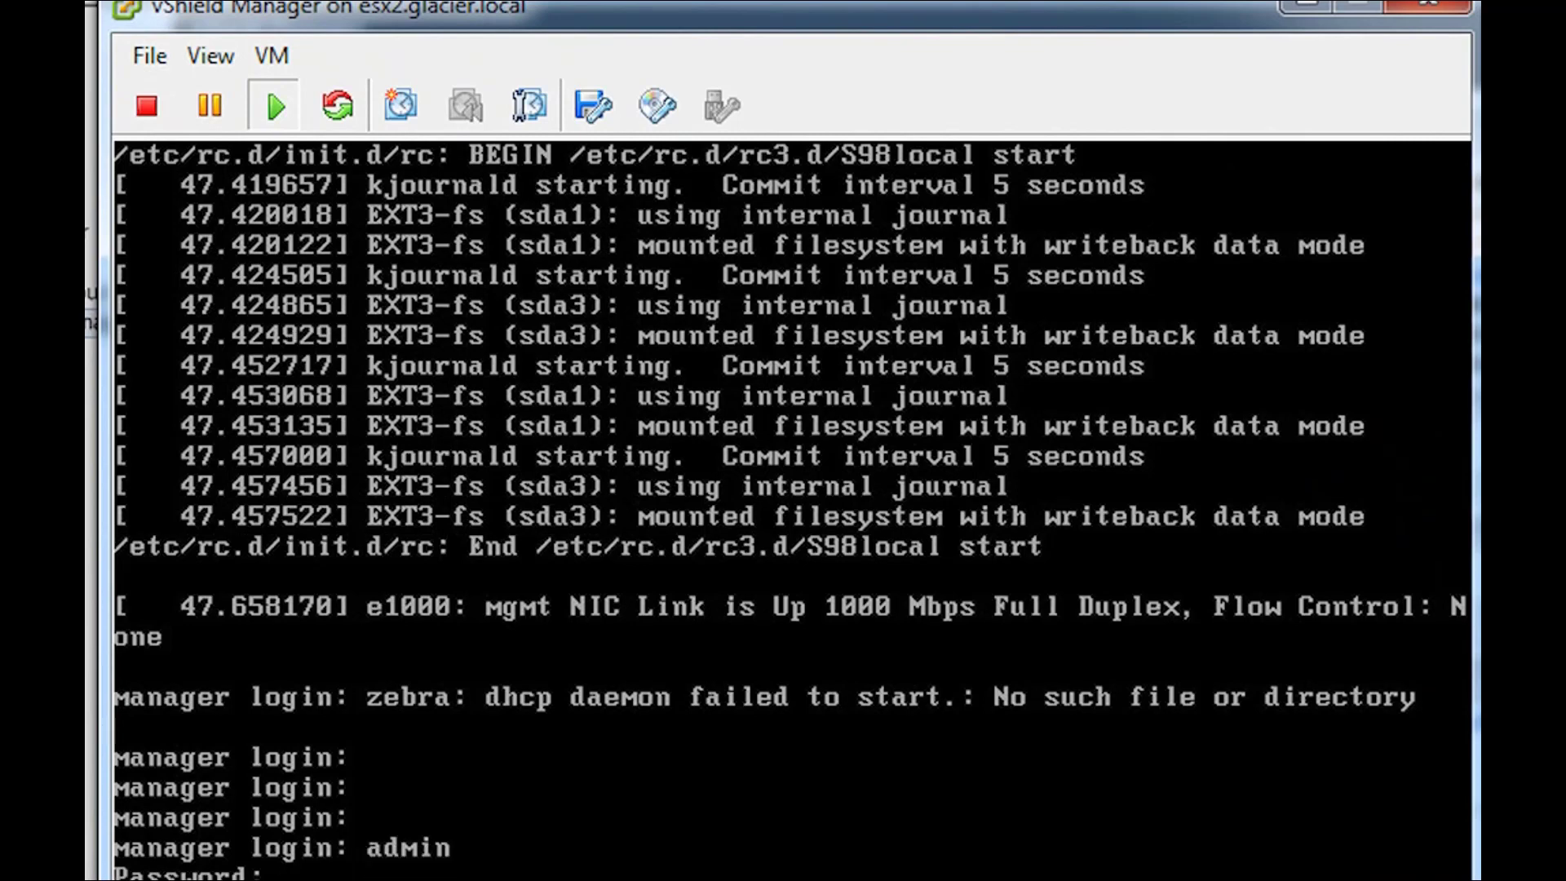
key("Return")
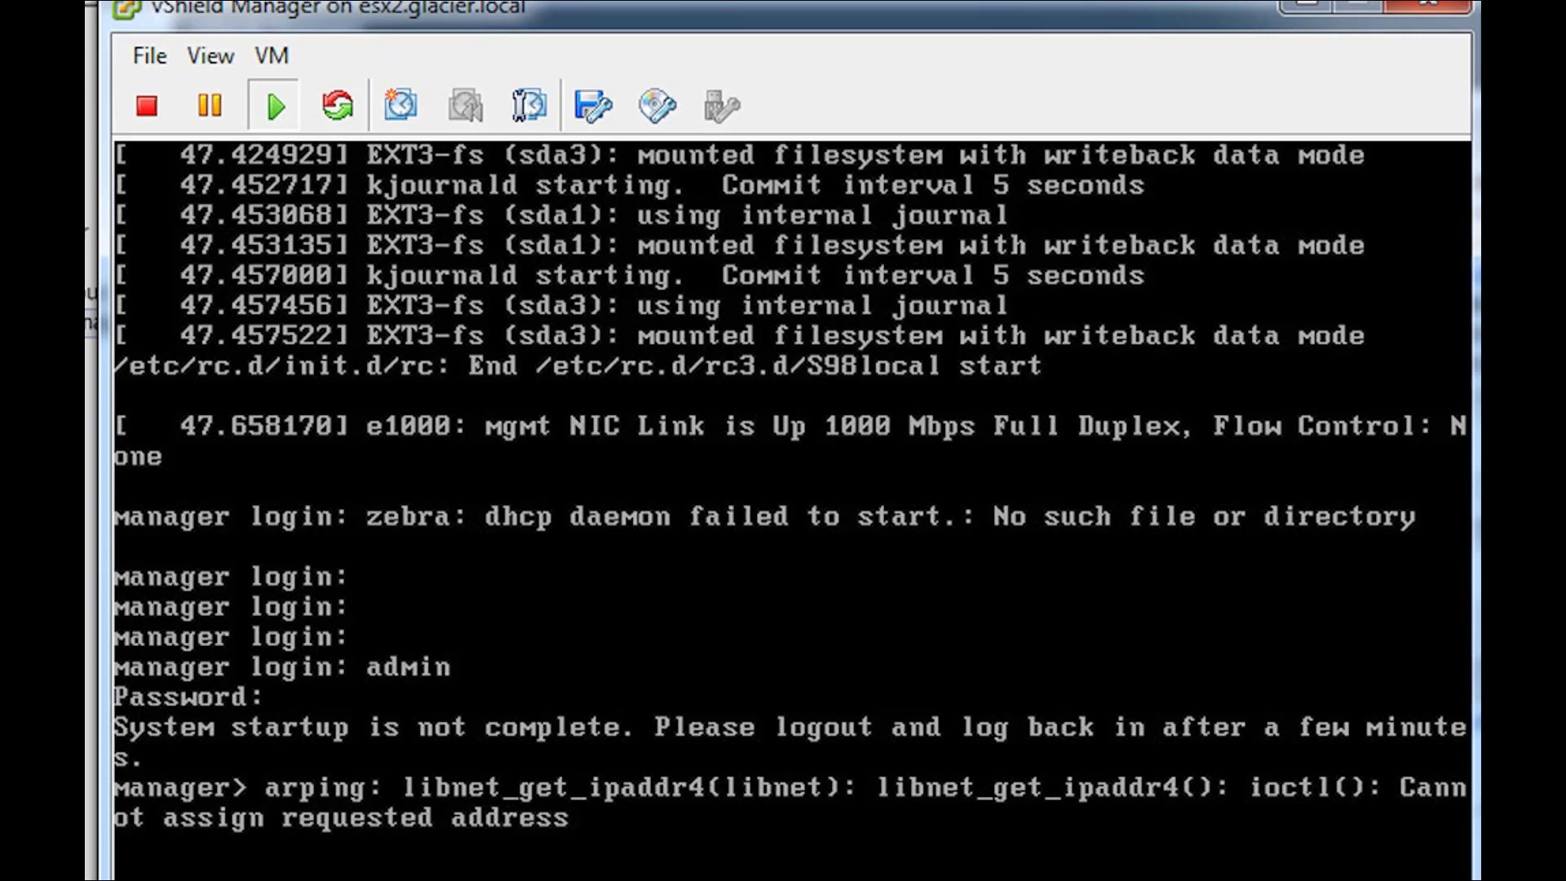
key("Return")
type("exit")
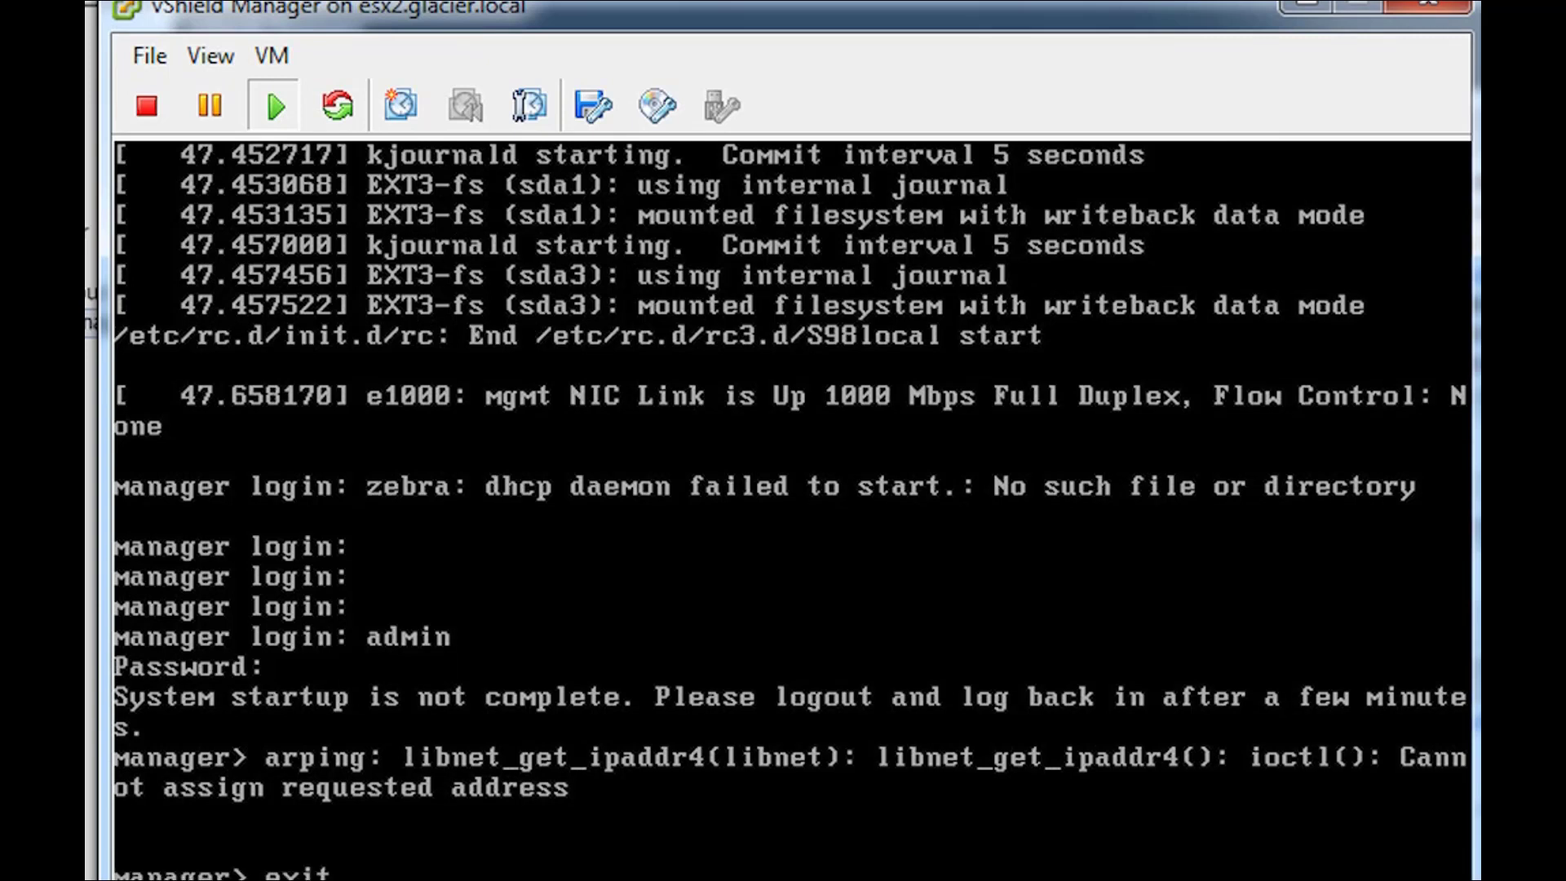
key("Return")
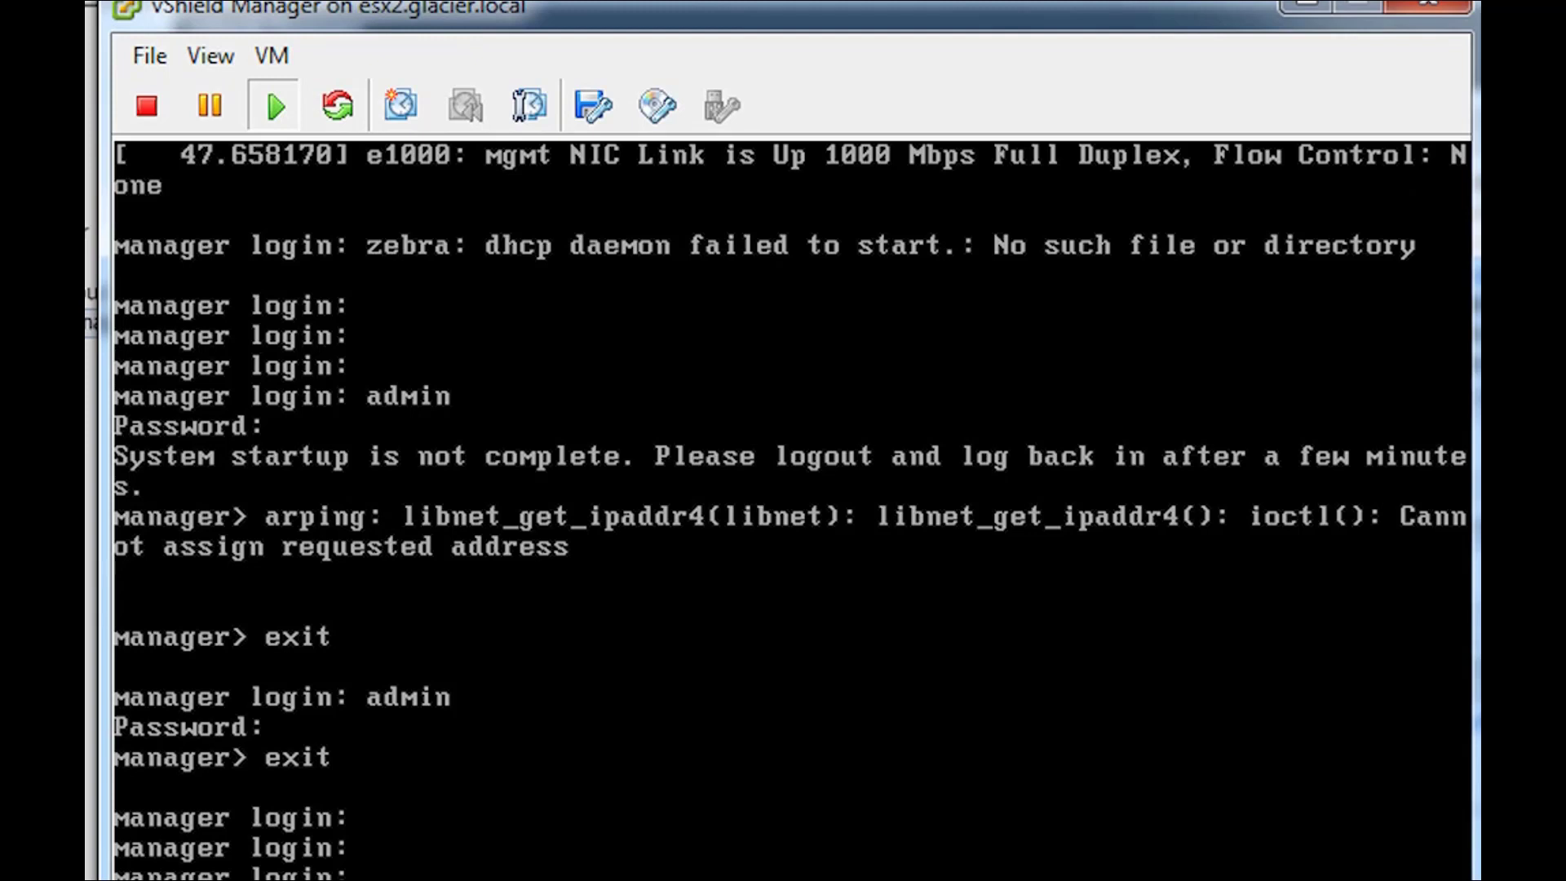
- Log back in to the vShield Manager console as admin
type("admin")
key("Return")
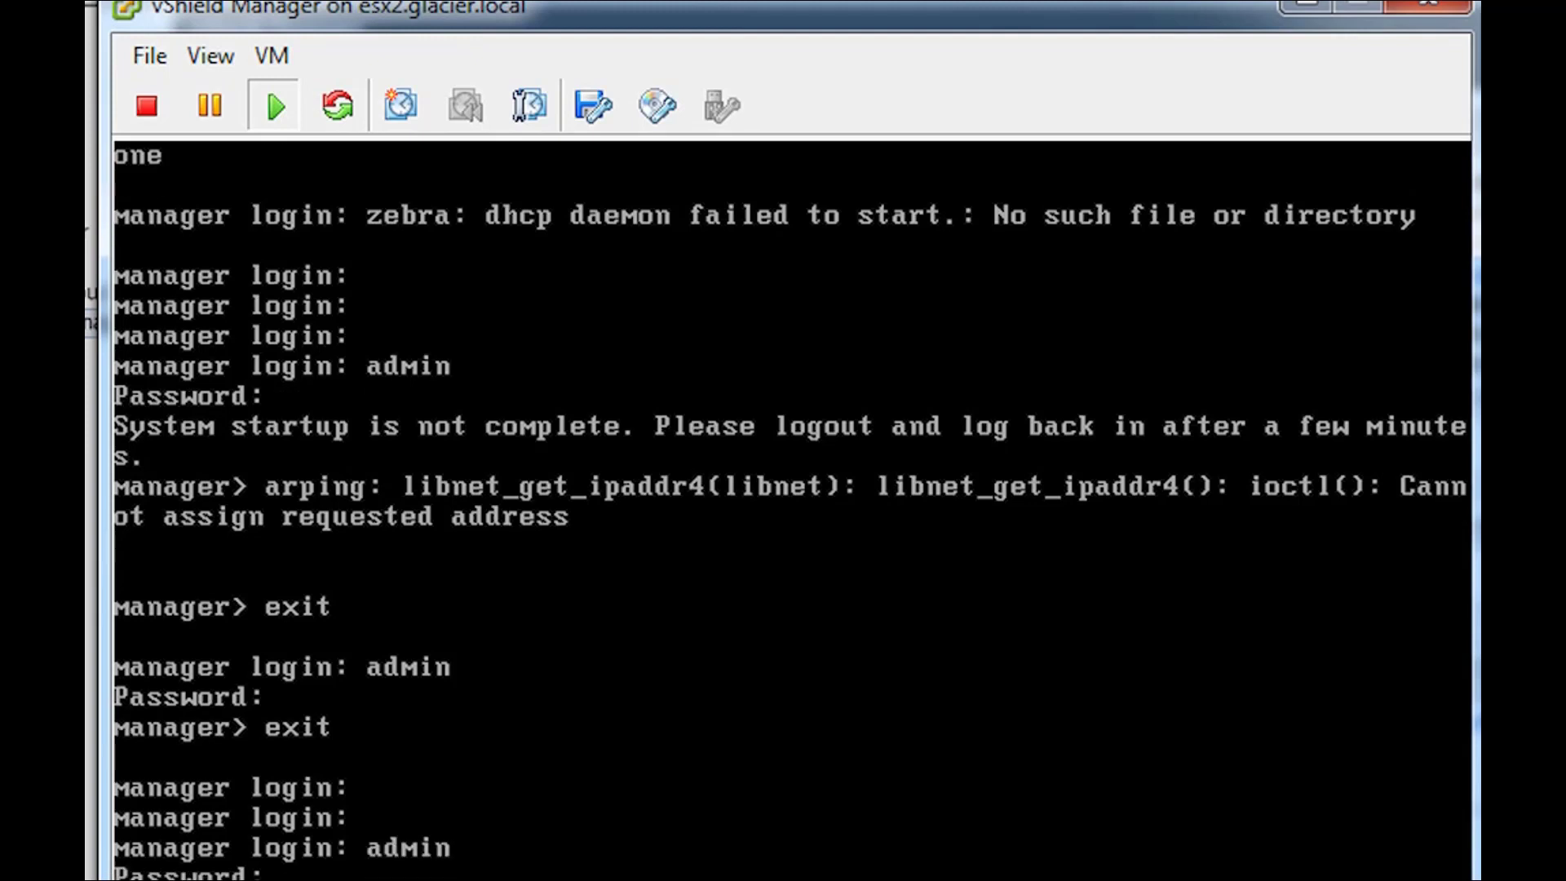
key("Return")
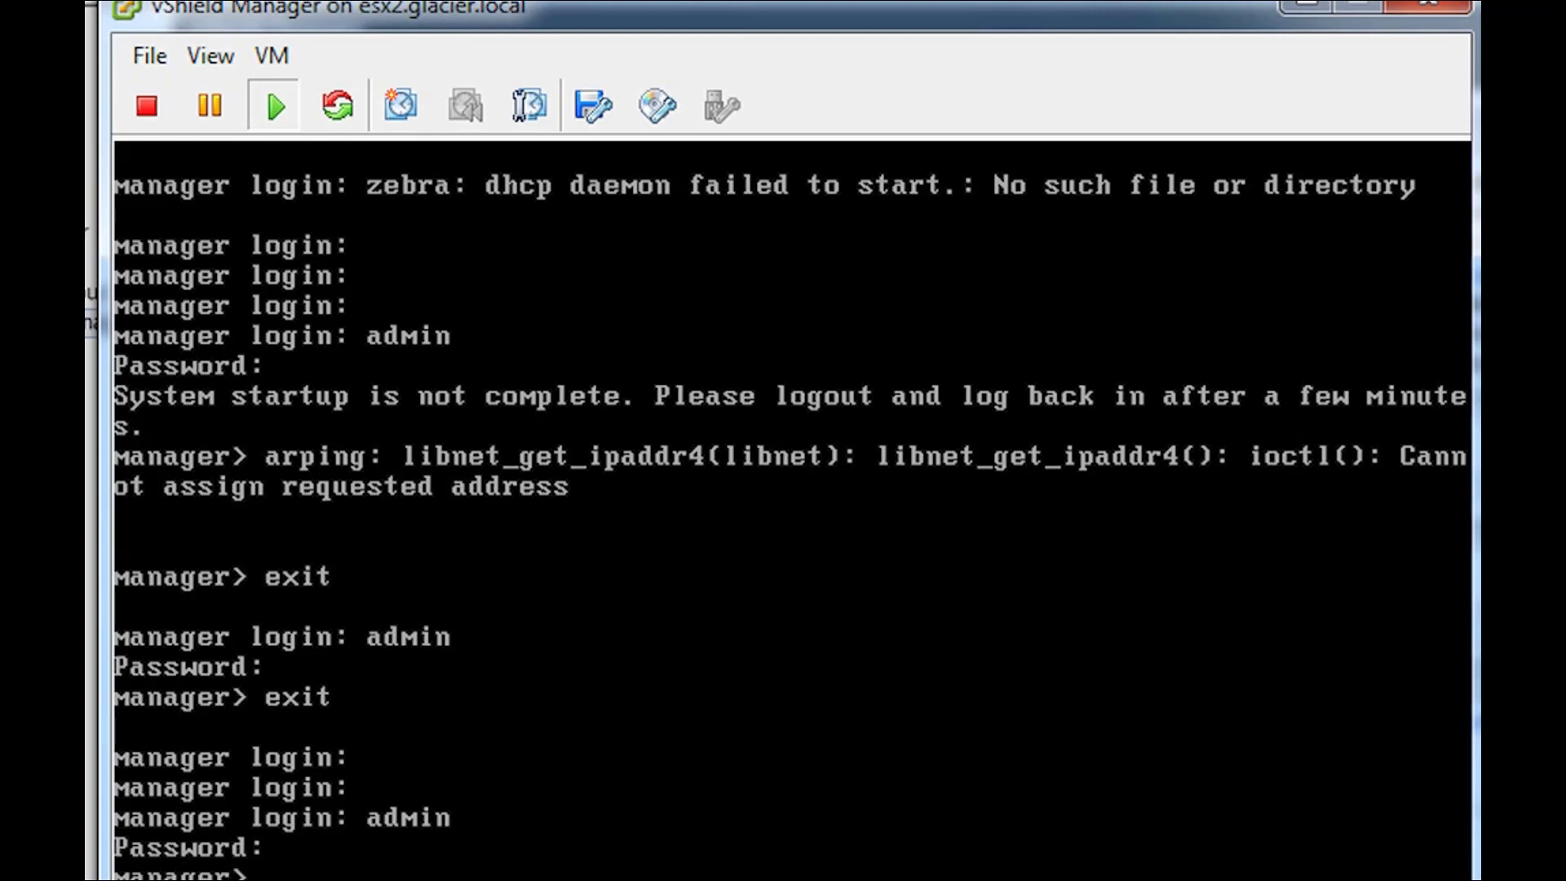
type("default")
key("BackSpace")
key("BackSpace")
key("BackSpace")
key("BackSpace")
key("BackSpace")
key("BackSpace")
key("BackSpace")
- Enter privileged mode with enable, run setup, and enter IP address 10.0.0.86
type("enable")
key("Return")
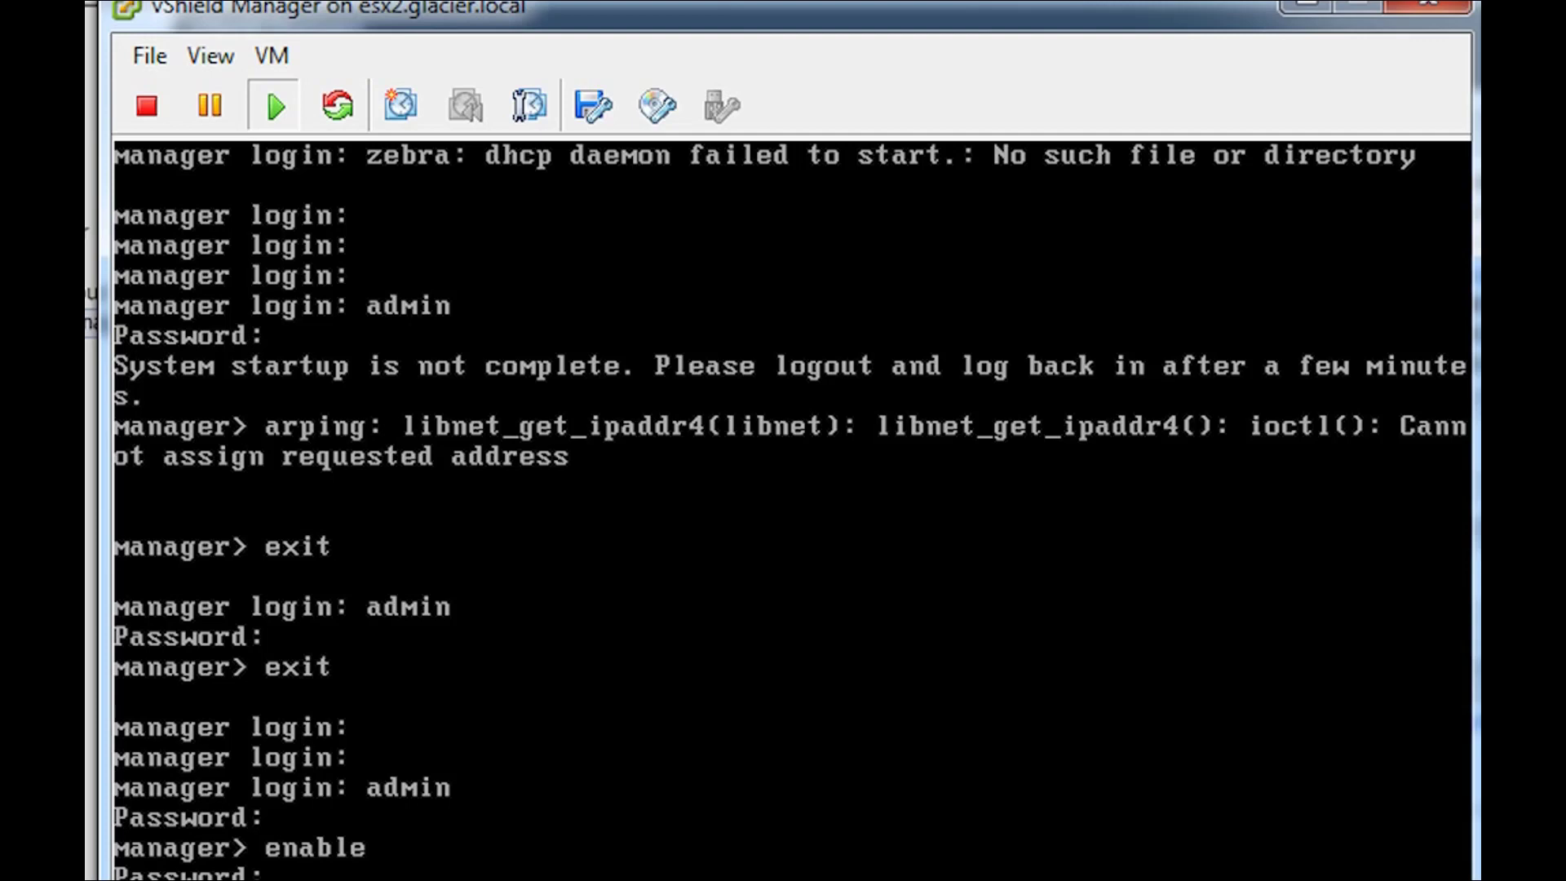
key("Return")
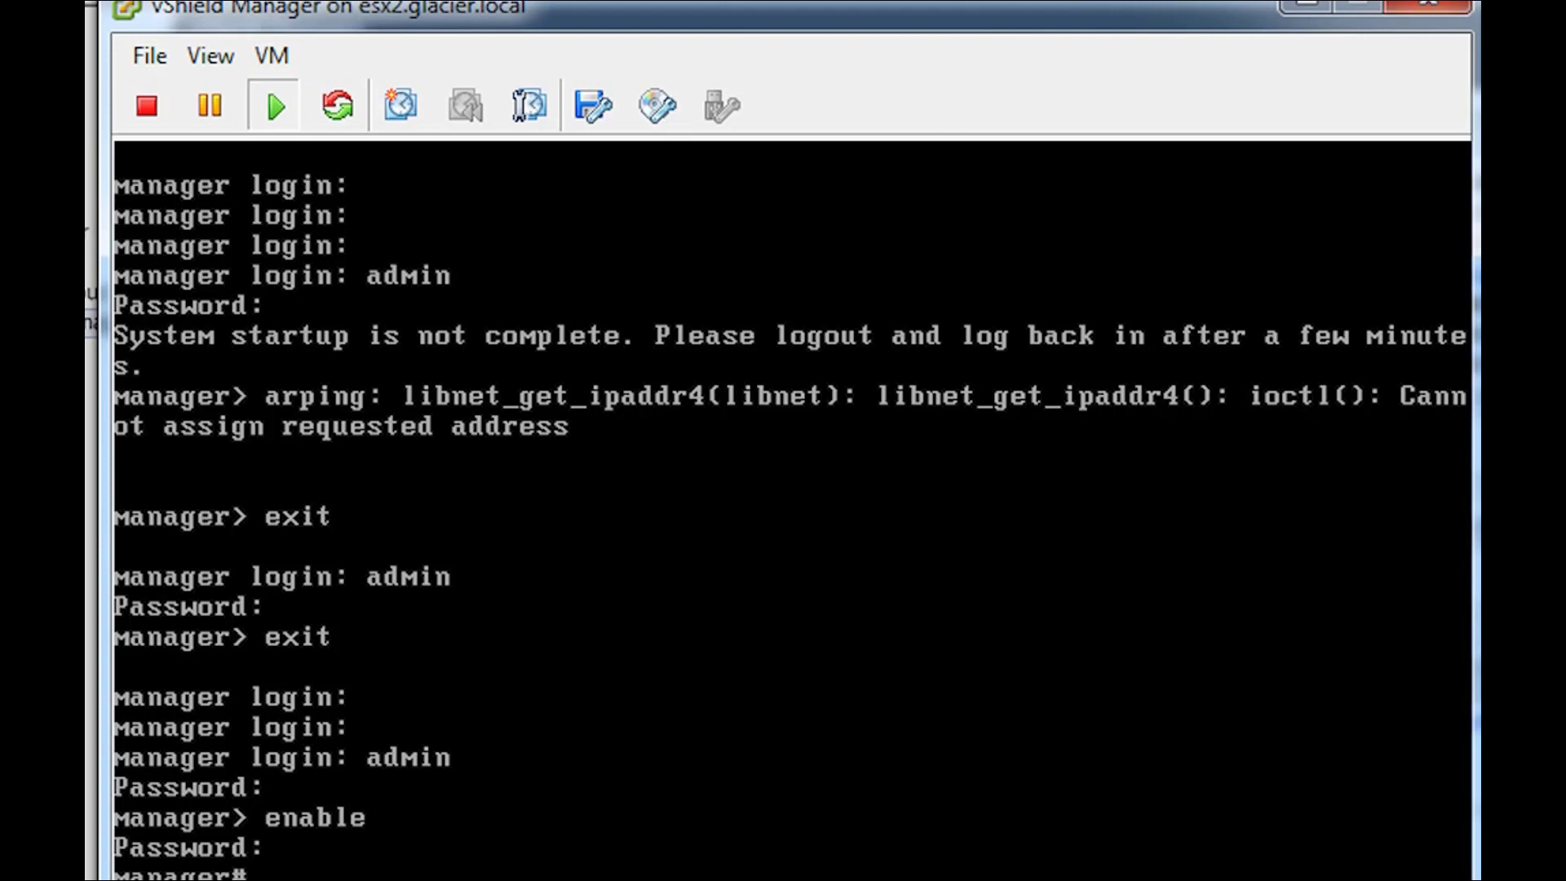
type("setup")
key("Return")
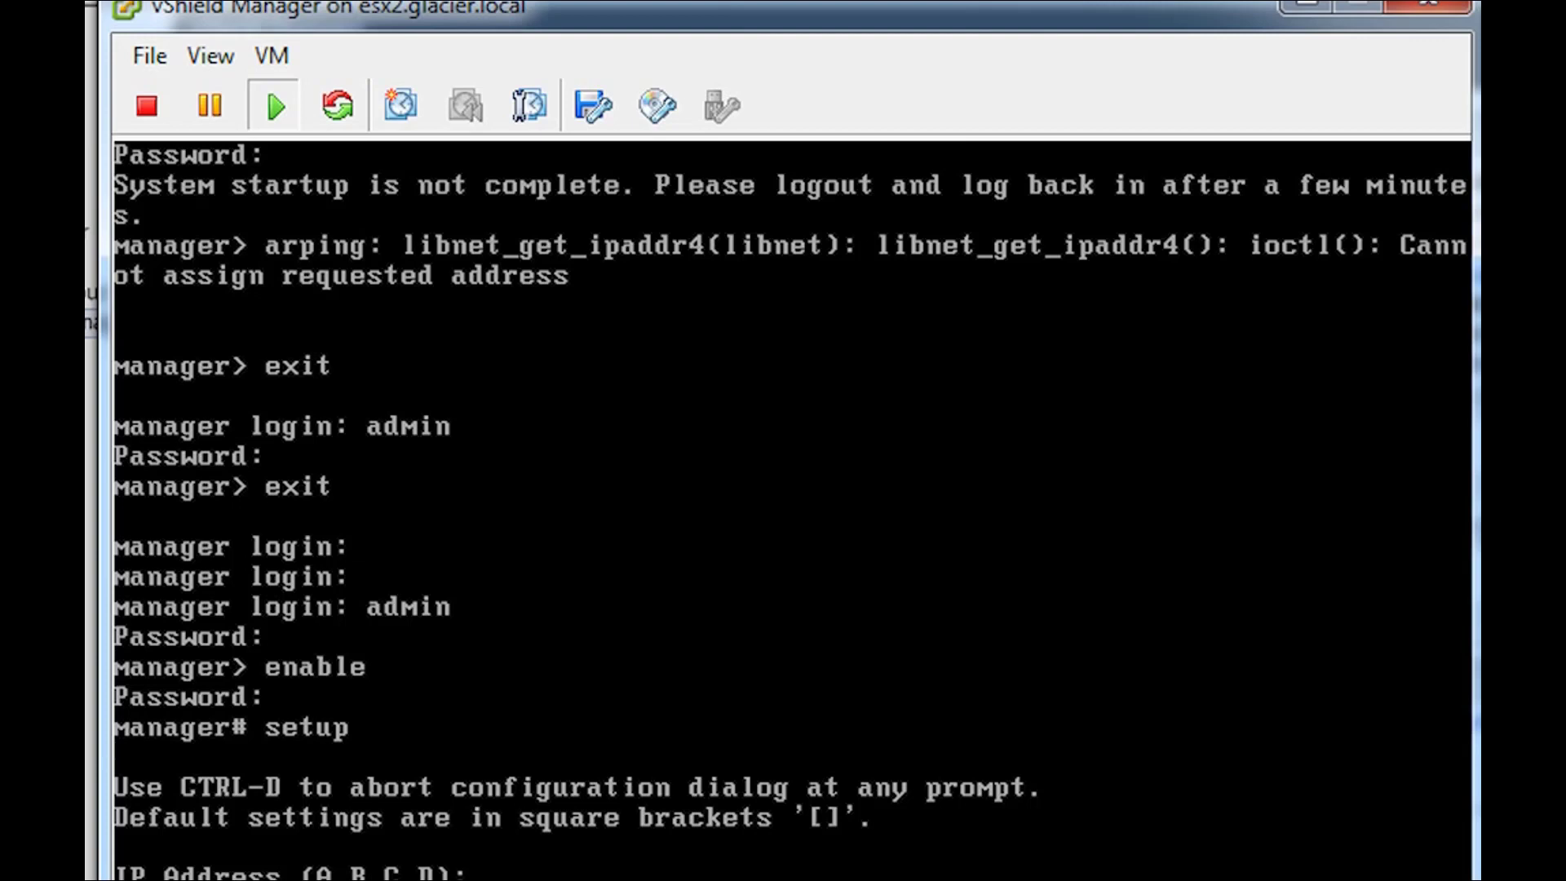
type("10.0.0.86")
- Enter mask 255.255.255.0, gateway 10.0.0.200, DNS 10.0.0.4, no secondary DNS, and domain glacier.local
key("Return")
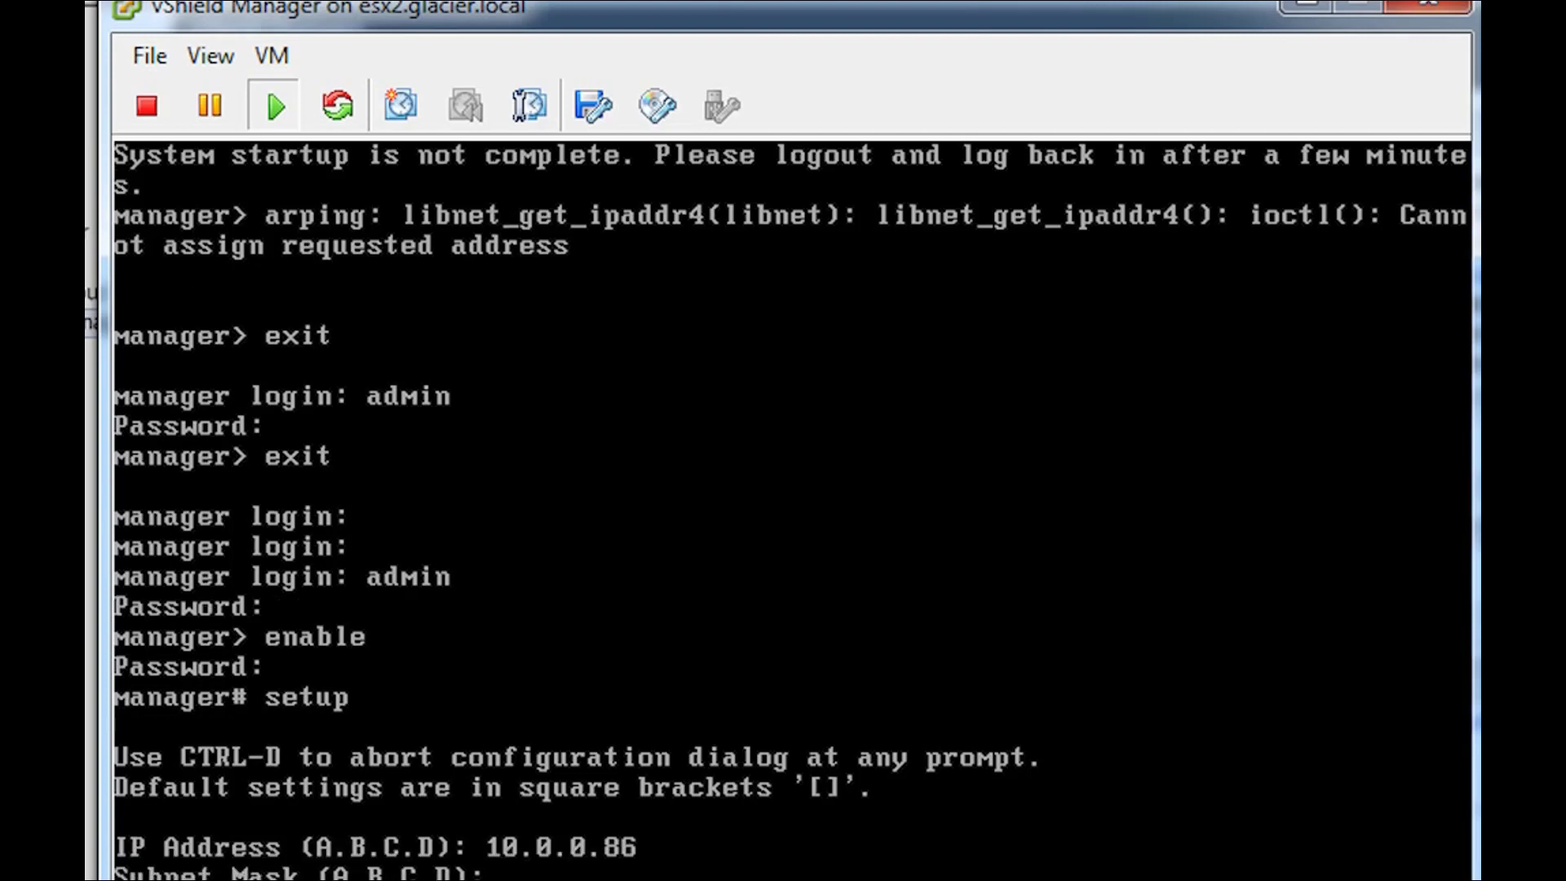
type("255.255.255.0")
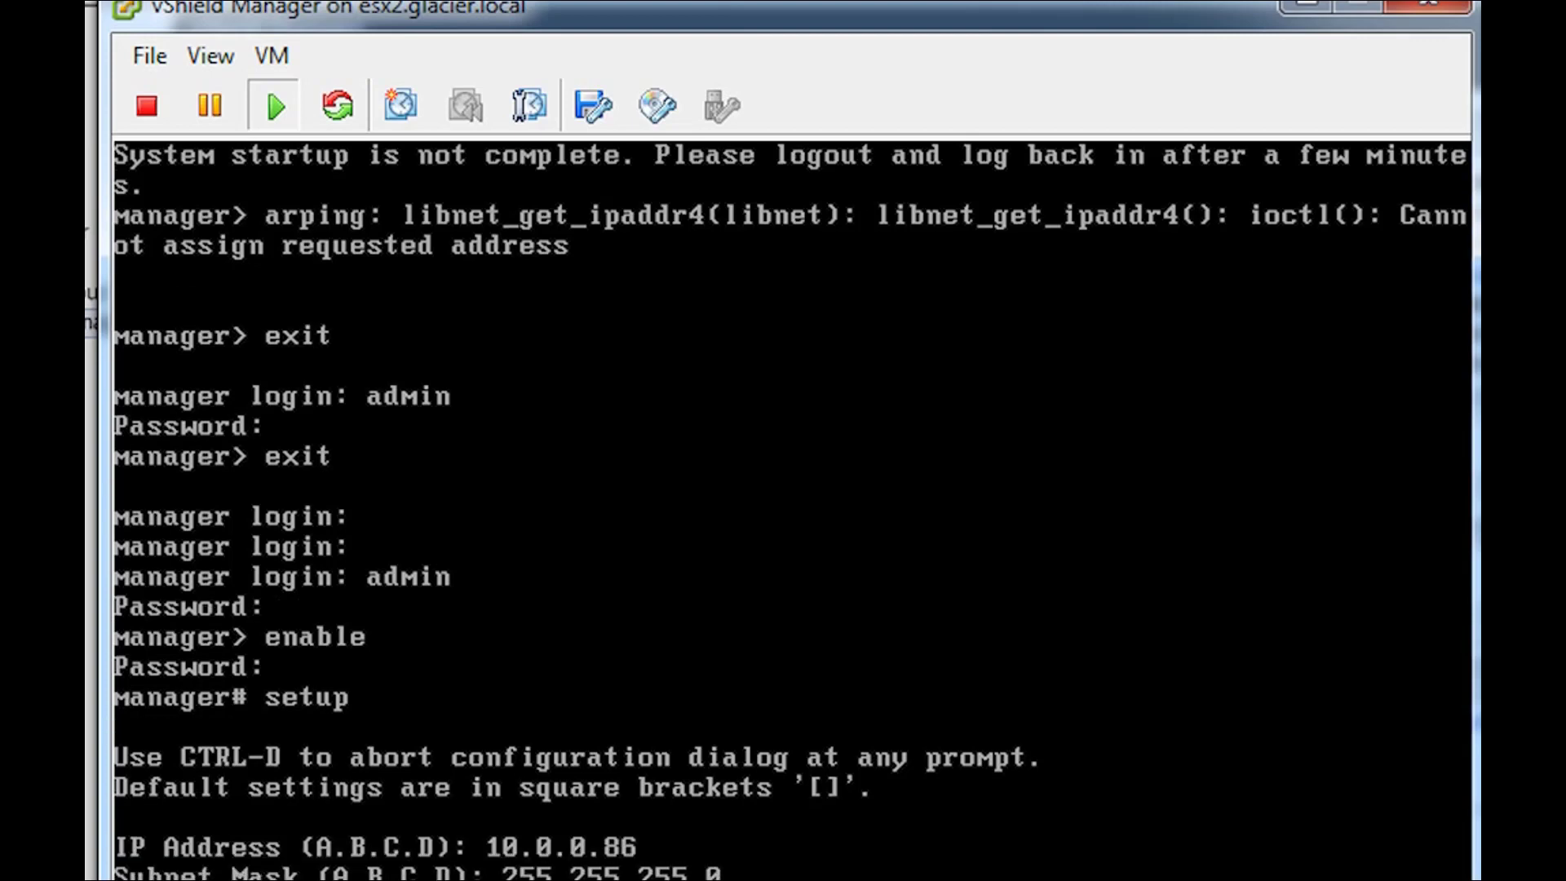
key("Return")
type("10.0")
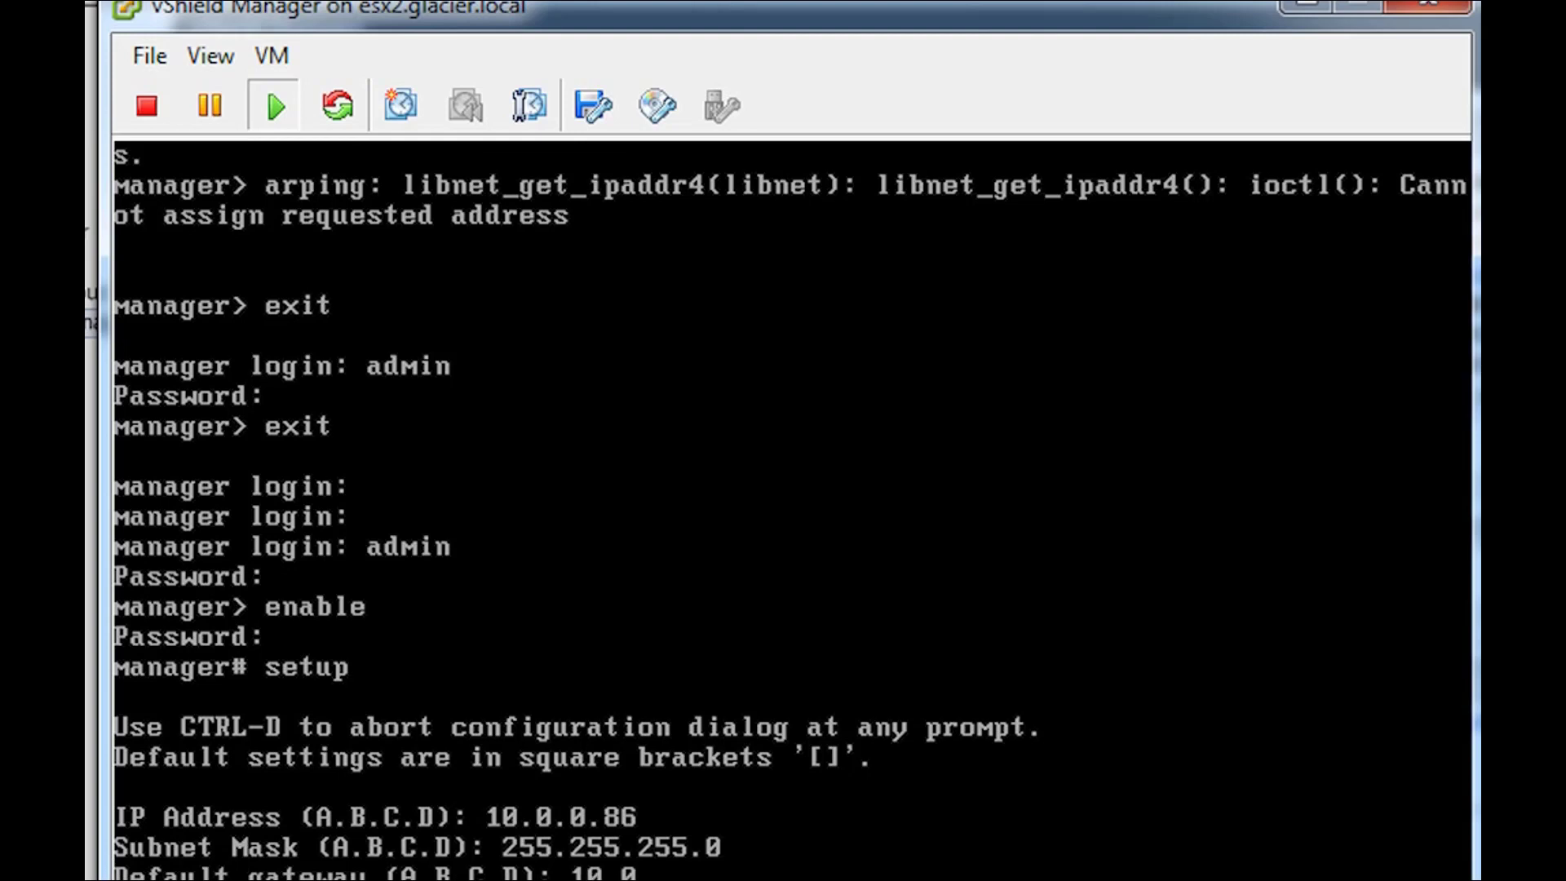
type(".0.200")
key("Return")
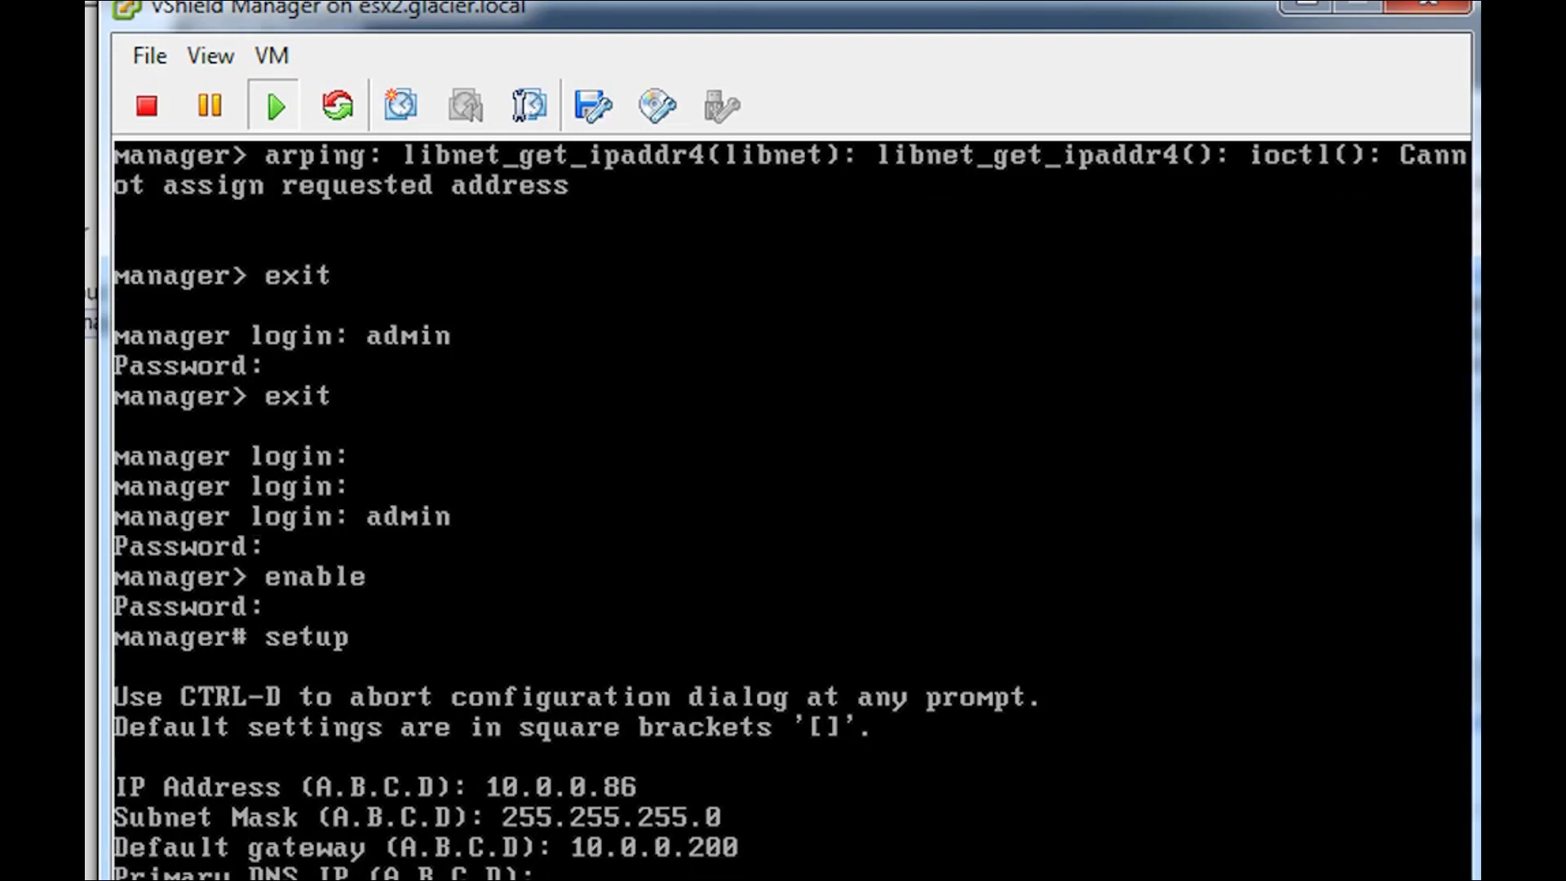
type("10.0.0.4")
key("Return")
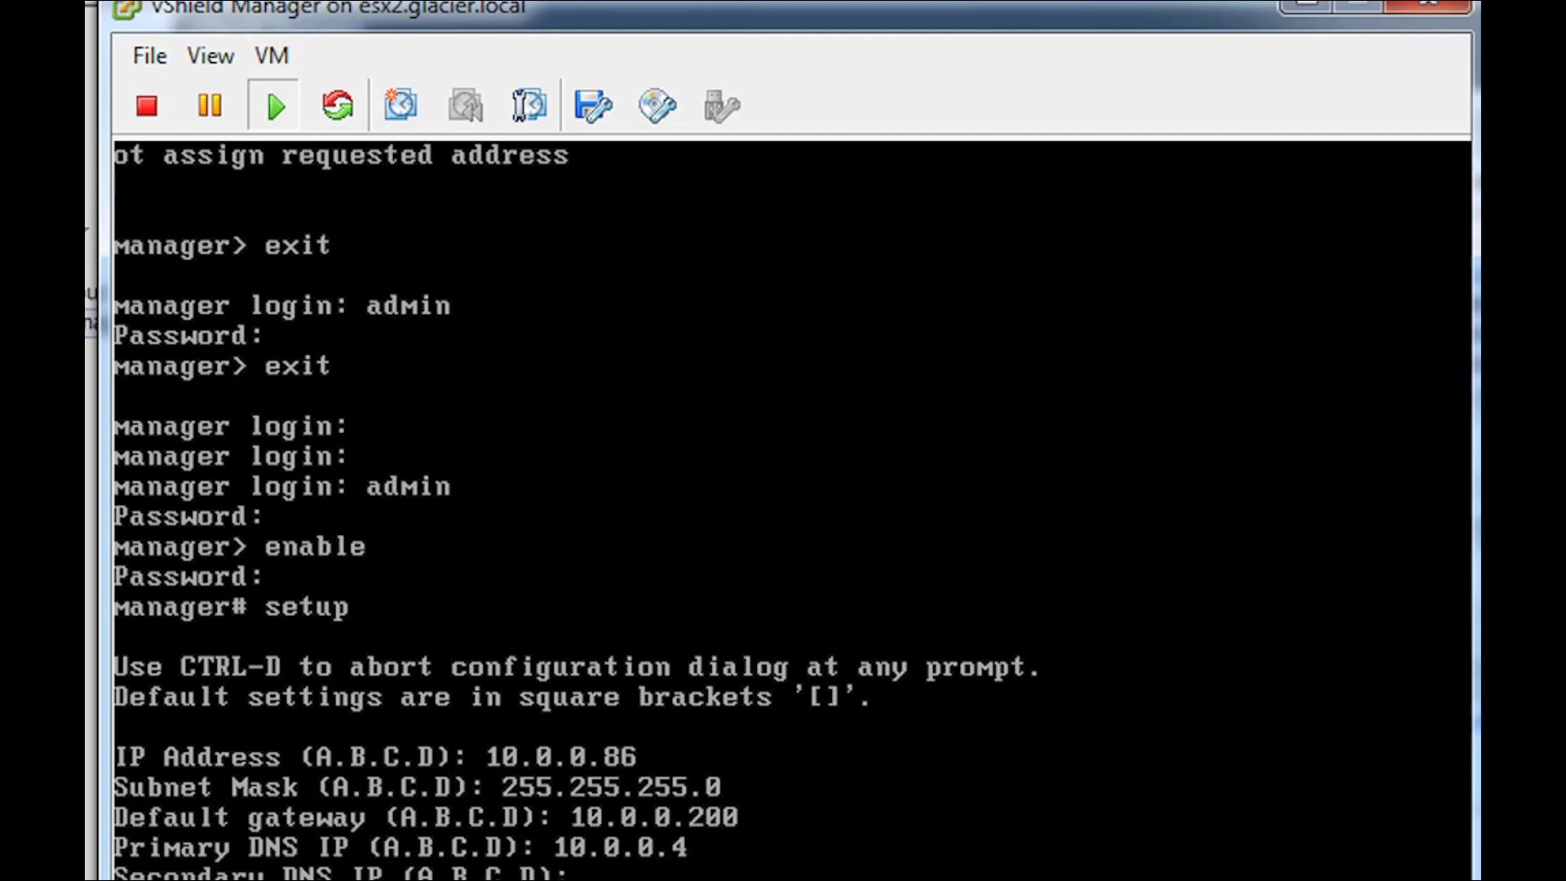
key("Return")
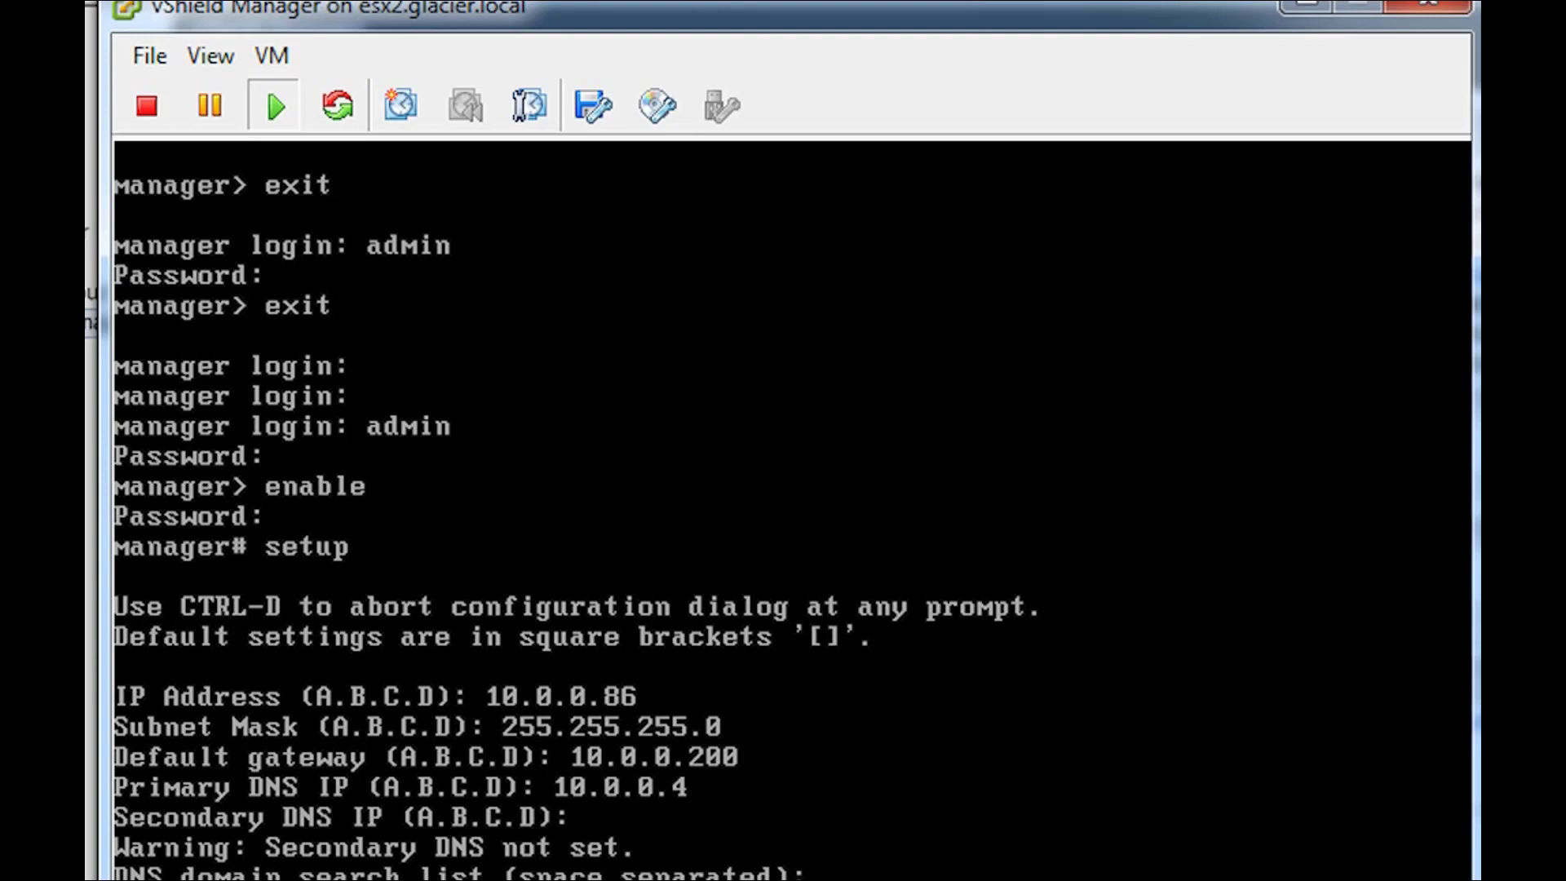
type("glacier.local")
- Save the network configuration with search domain glacier.local and log out
key("Return")
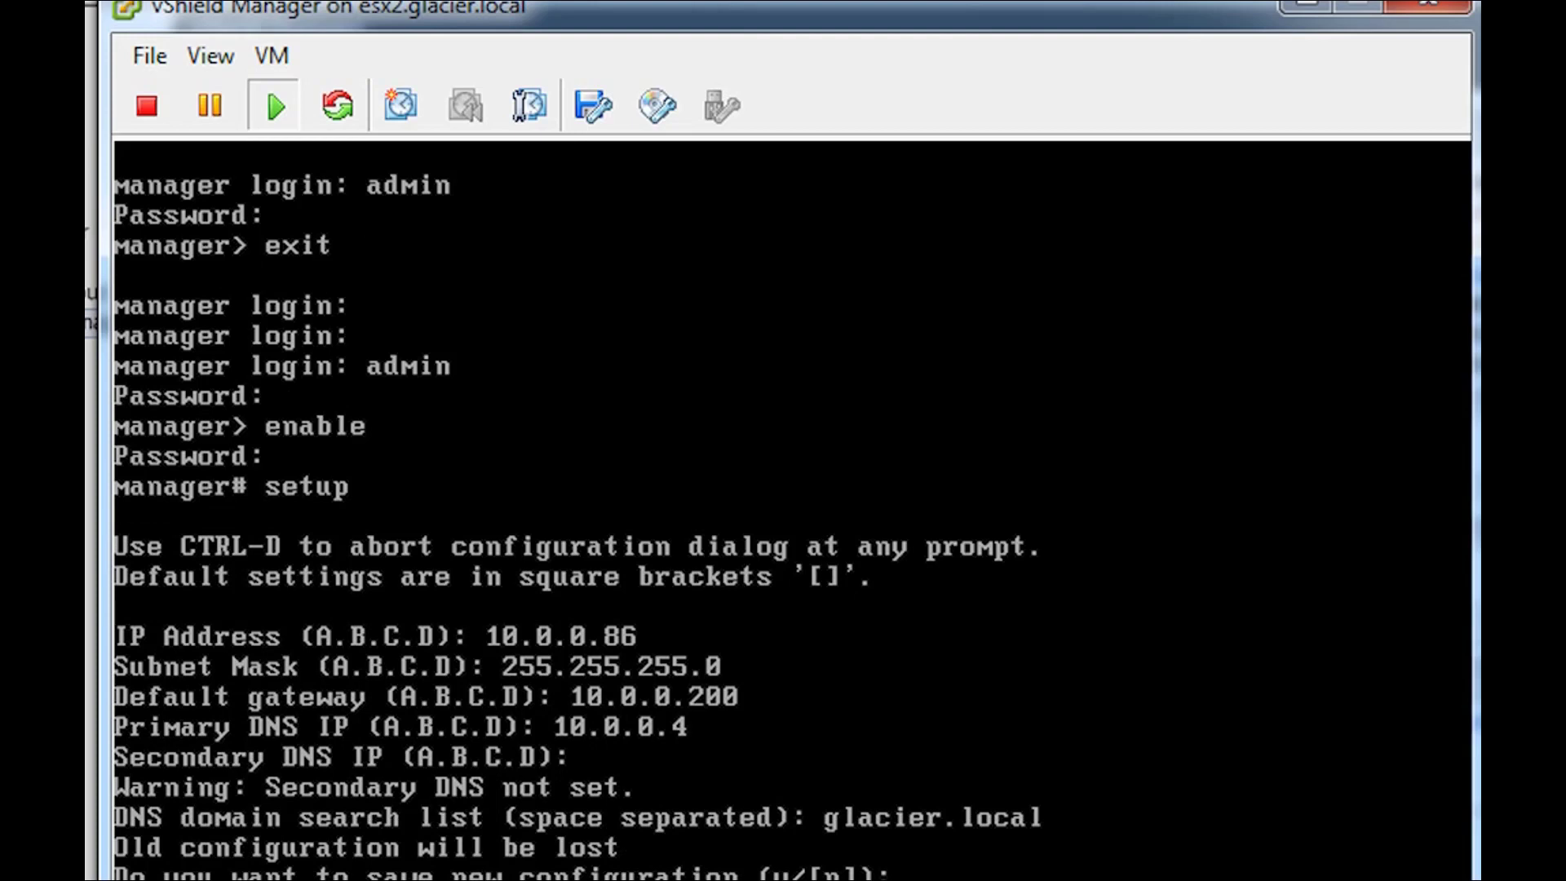
type("yes")
key("Return")
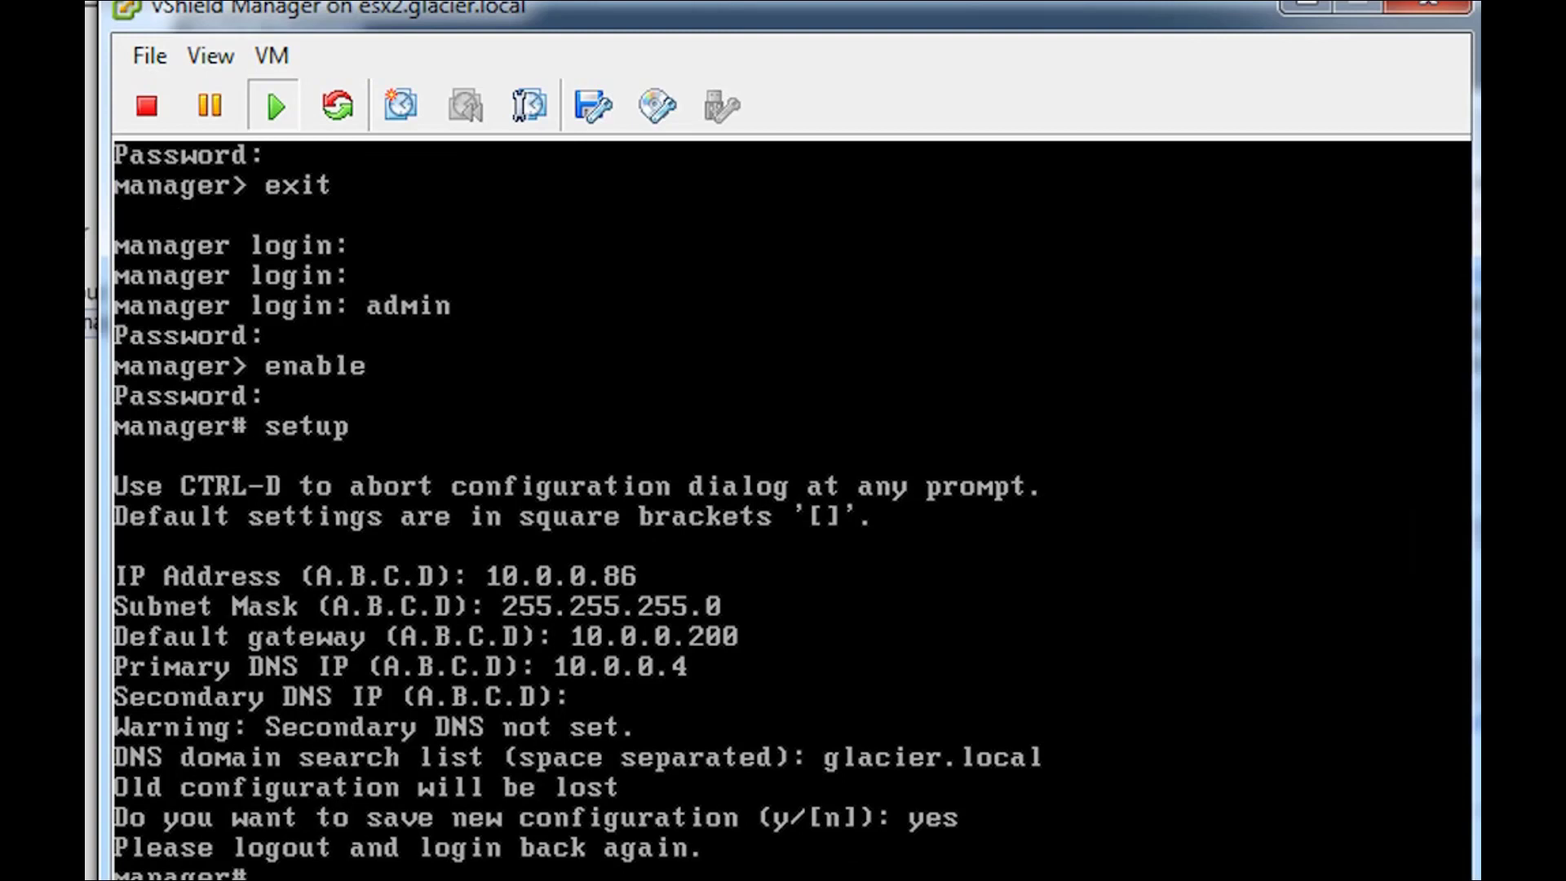
type("exit")
key("Return")
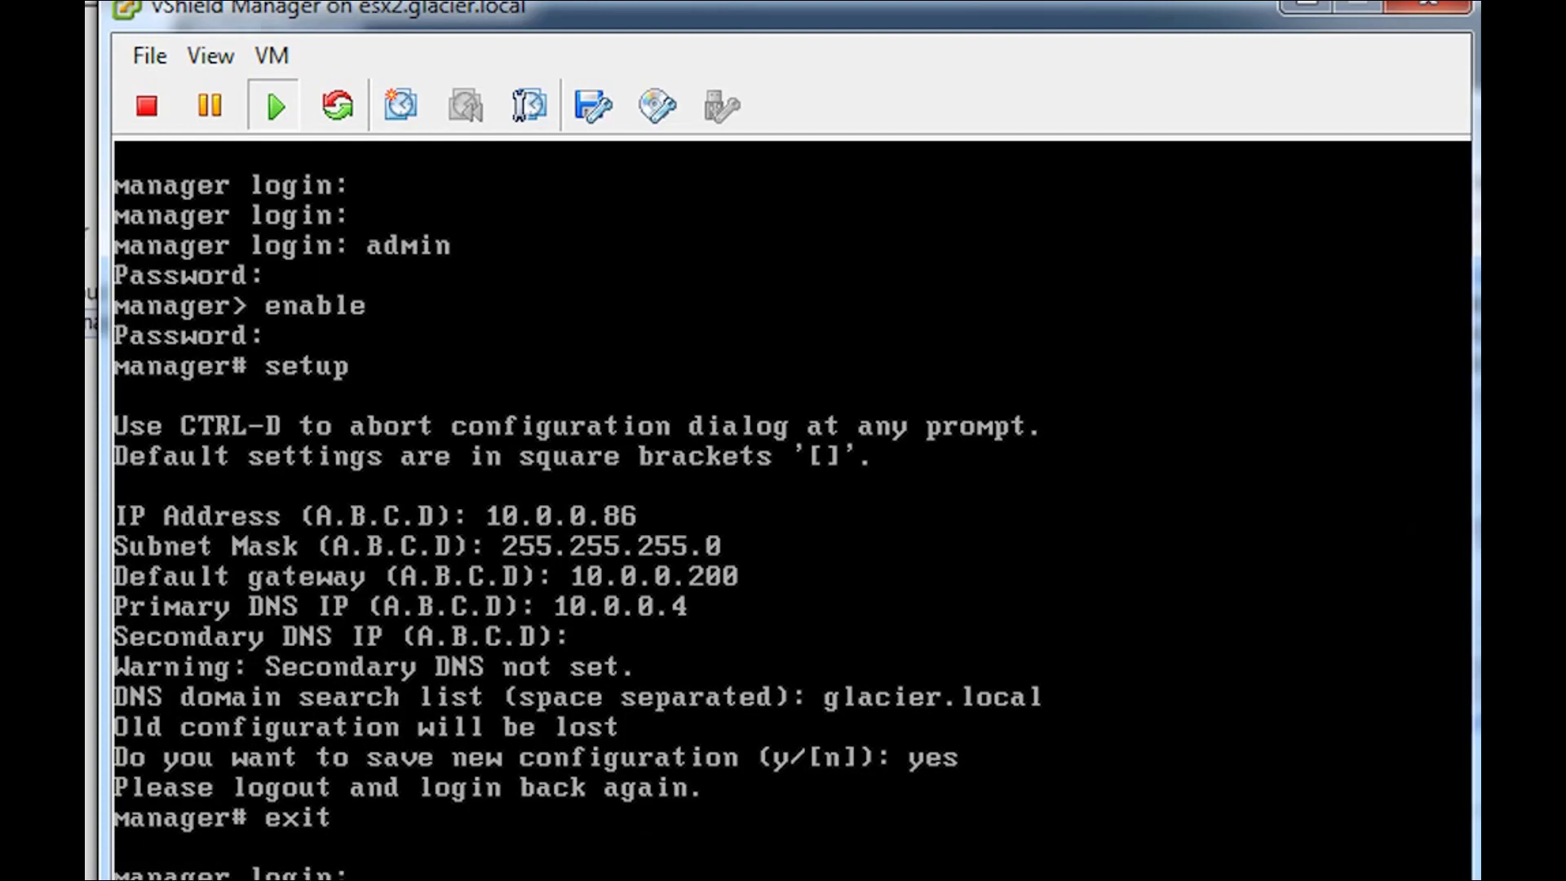
- Log in as admin again until startup completes, then enter ping 10.0.0.200
type("admin")
key("Return")
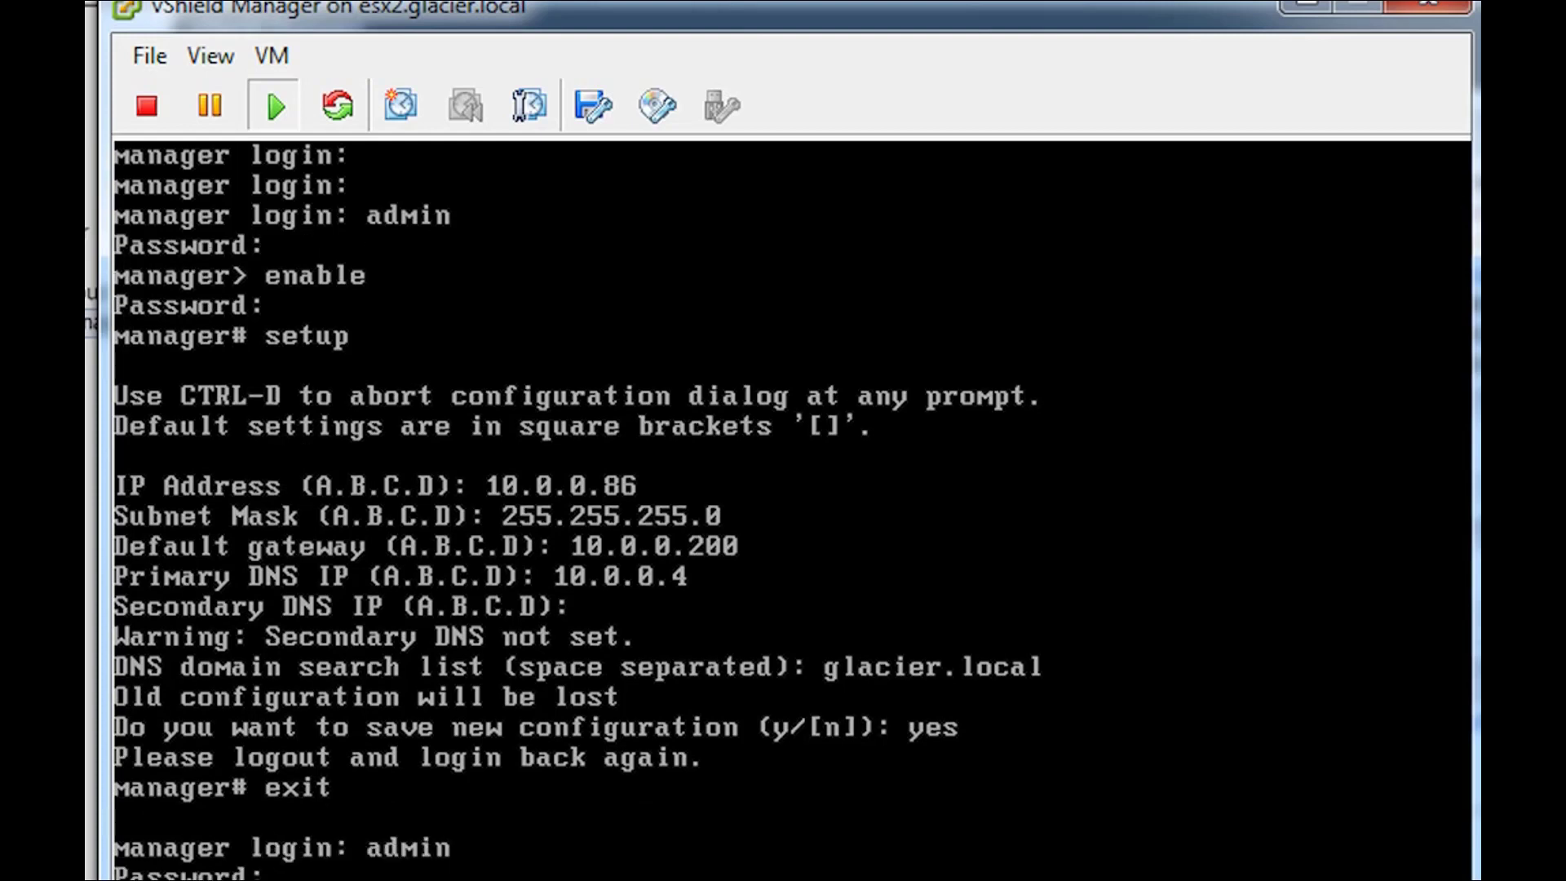
key("Return")
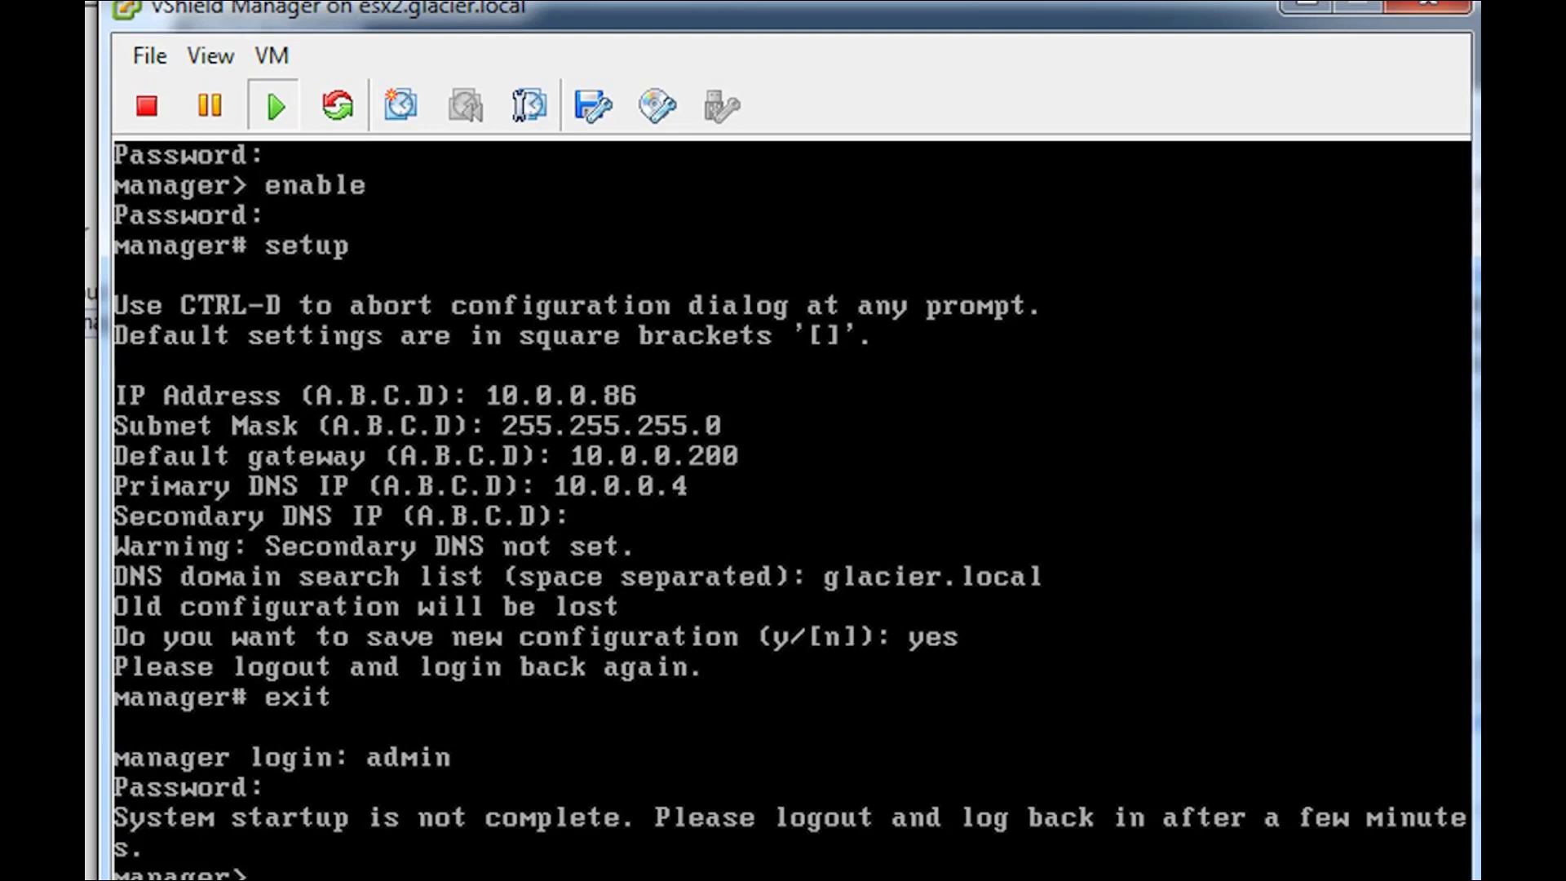
type("exit")
key("Return")
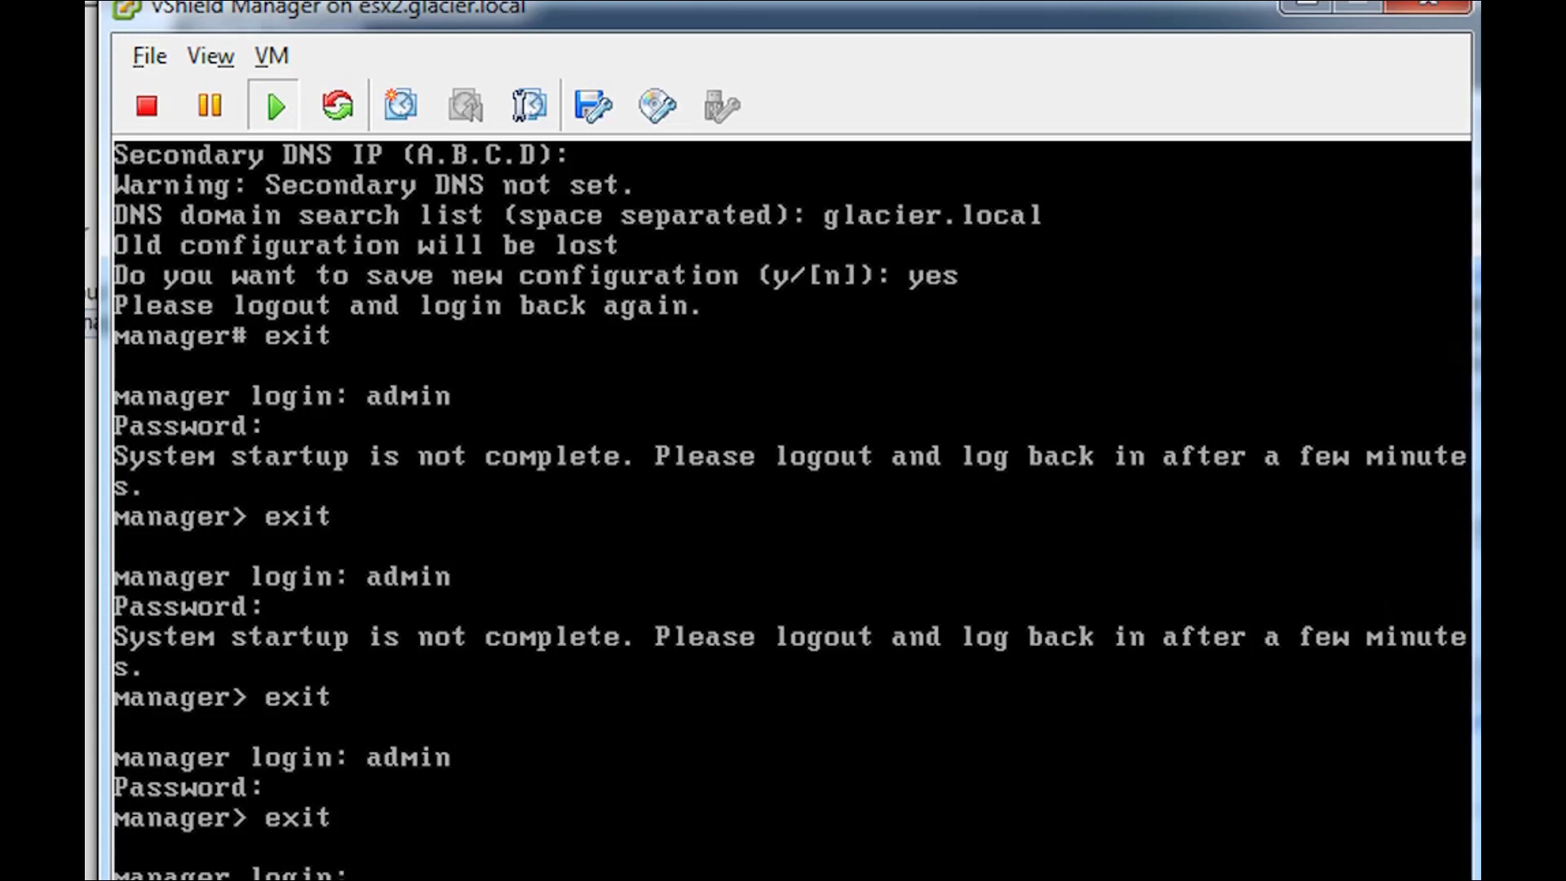
type("admin")
key("Return")
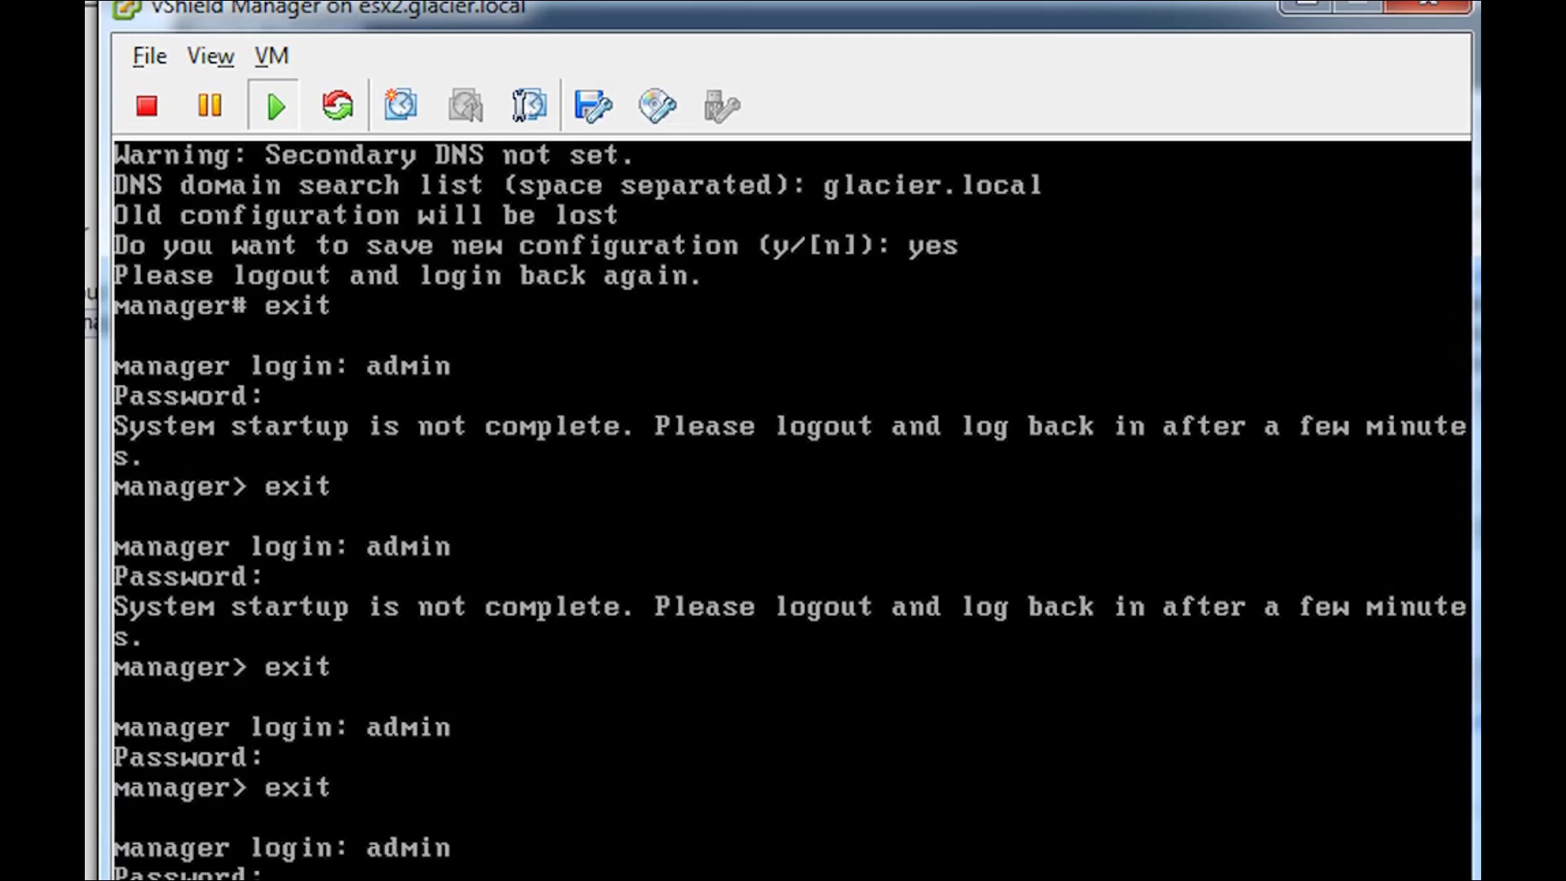
key("Return")
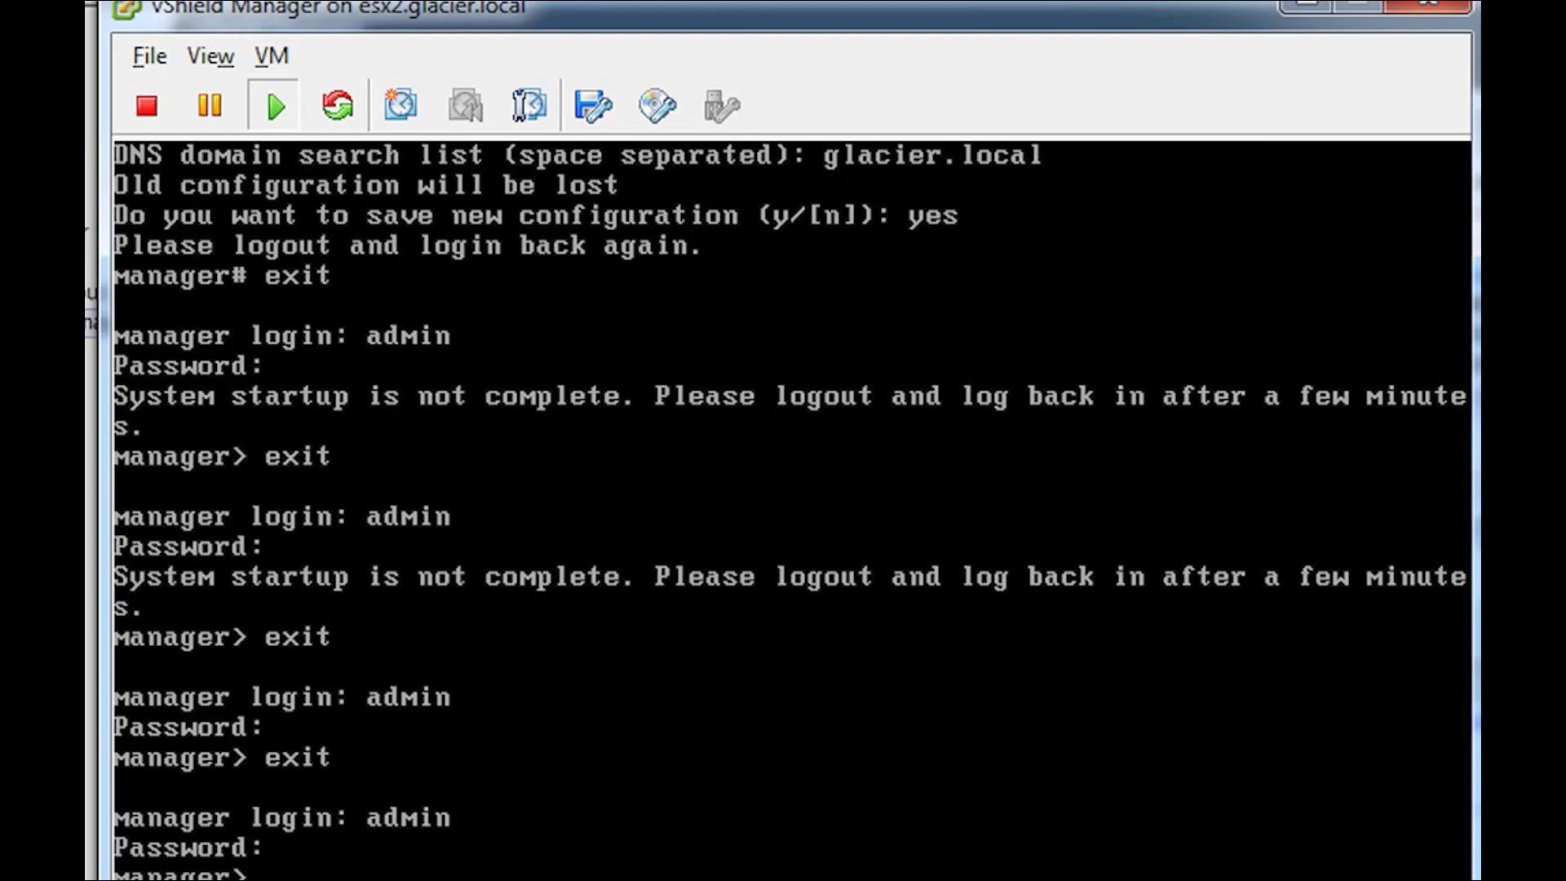
type("ping 10.0.0.200")
- Ping gateway 10.0.0.200, stop it, and confirm 7/7 replies with 0% loss
key("Return")
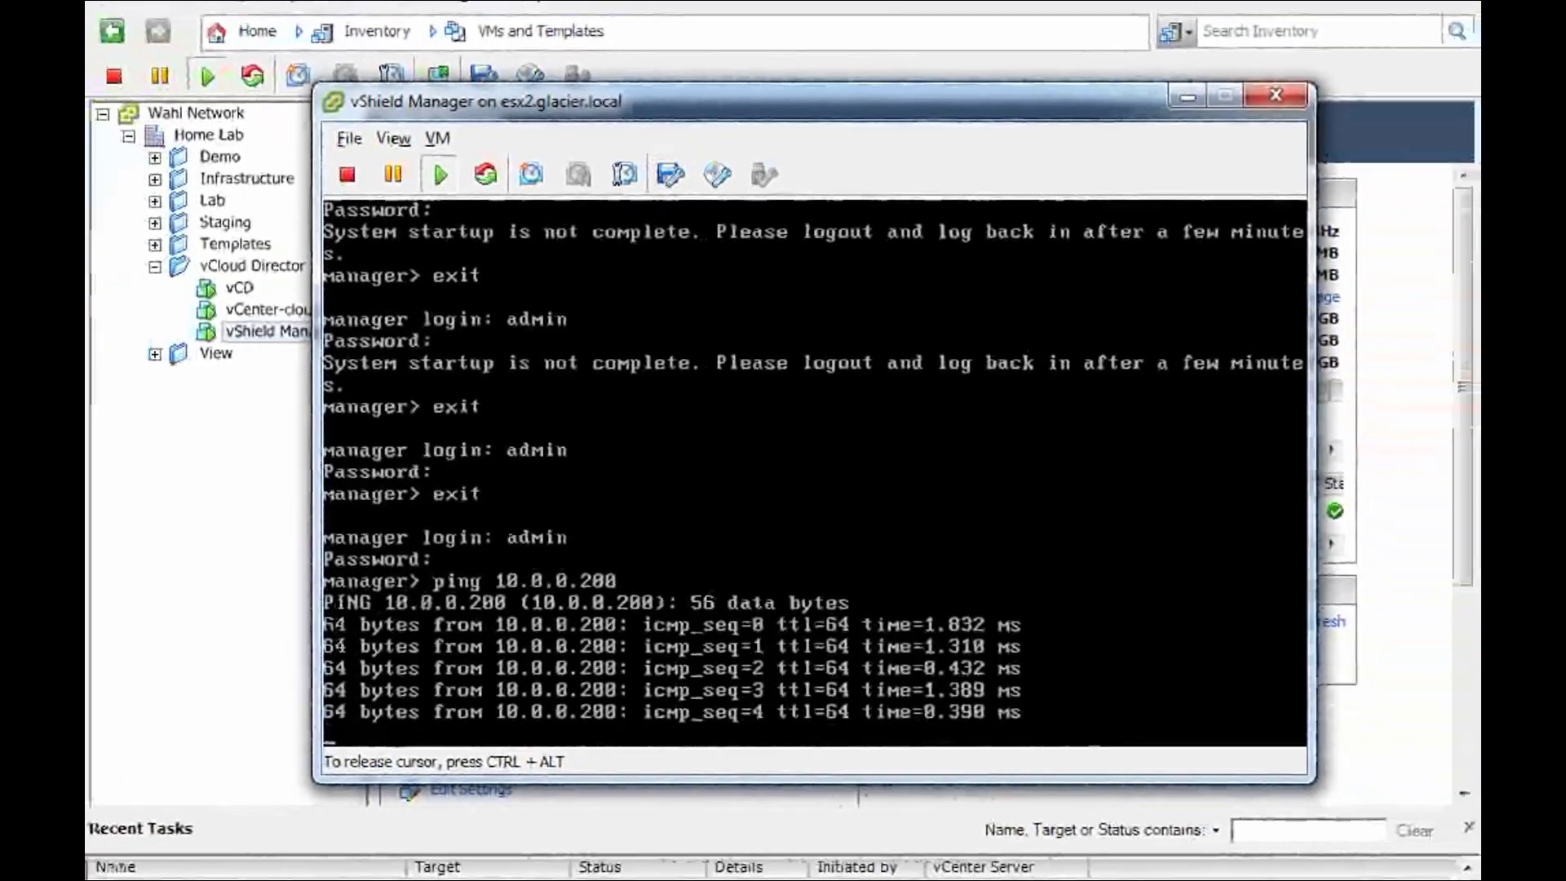
key("ctrl+c")
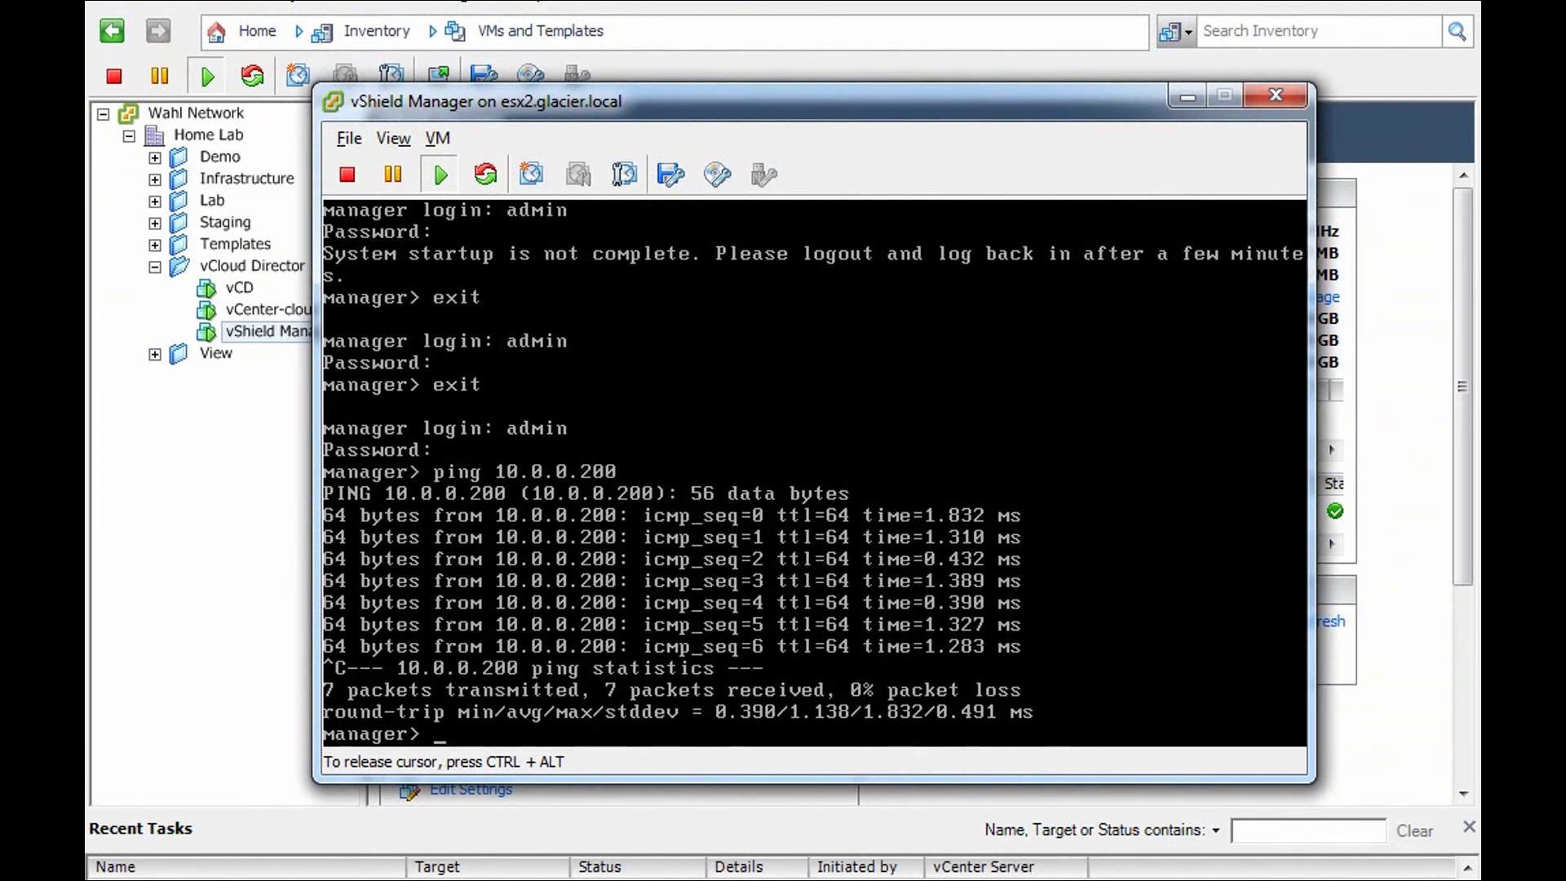
type("ex")
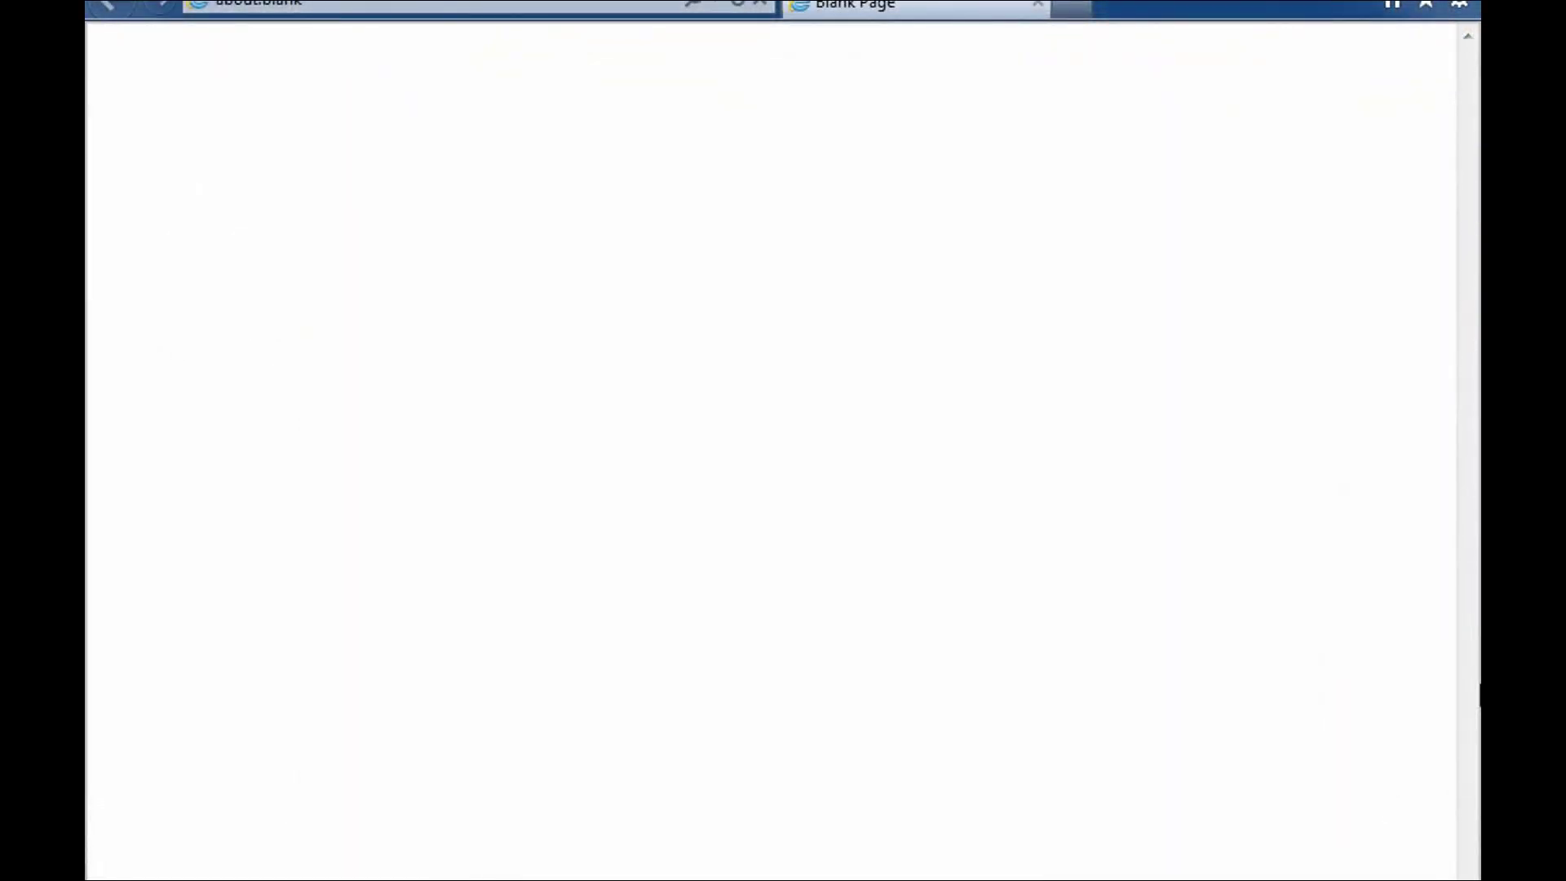
left_click(352, 3)
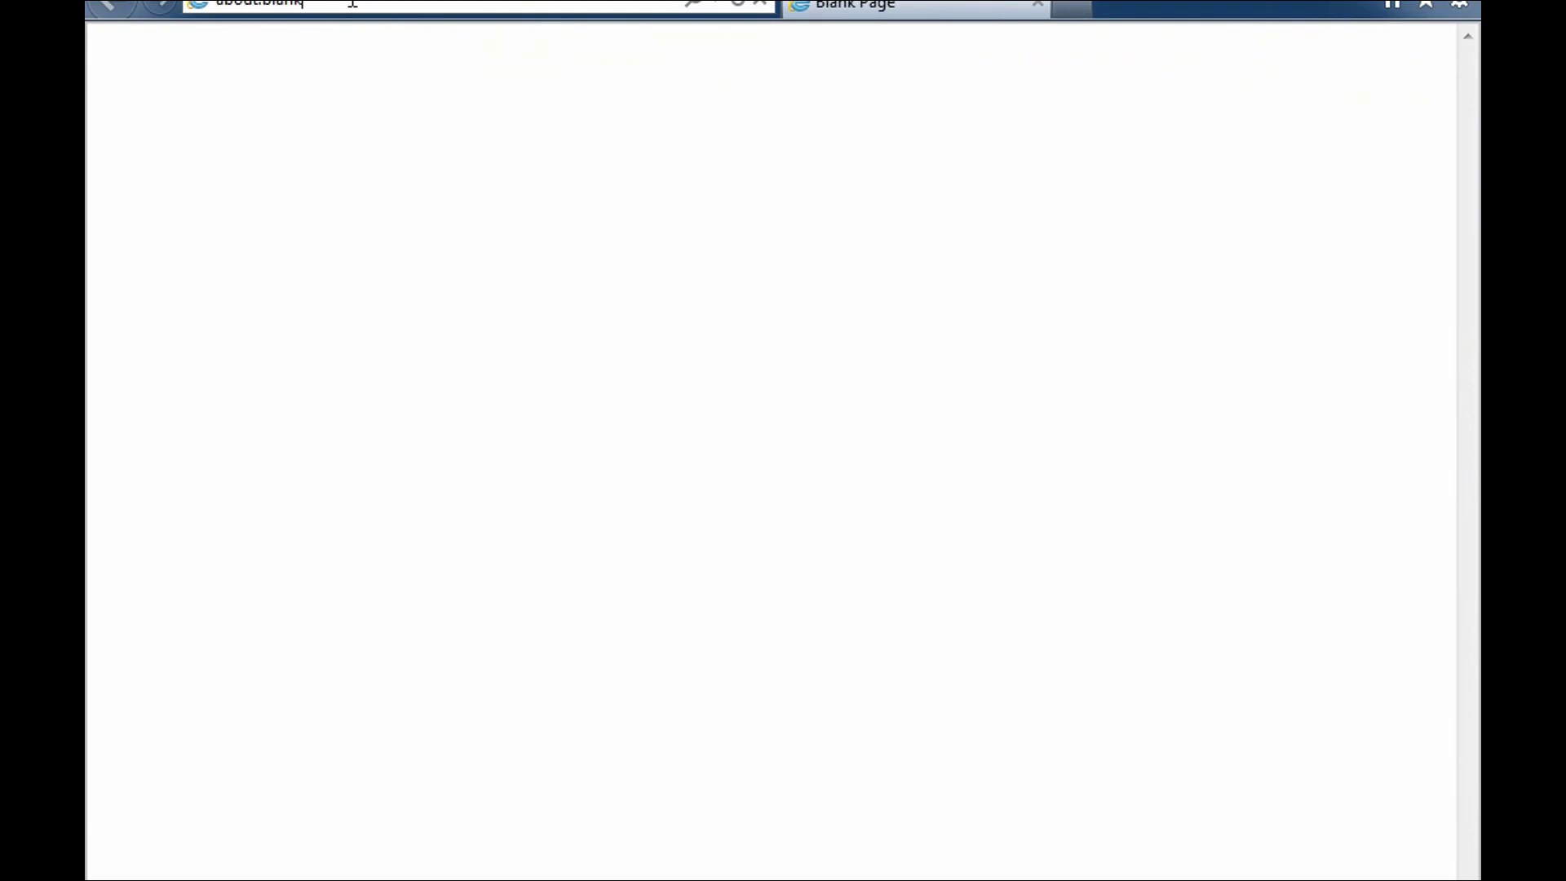
key("ctrl+a")
type("https:")
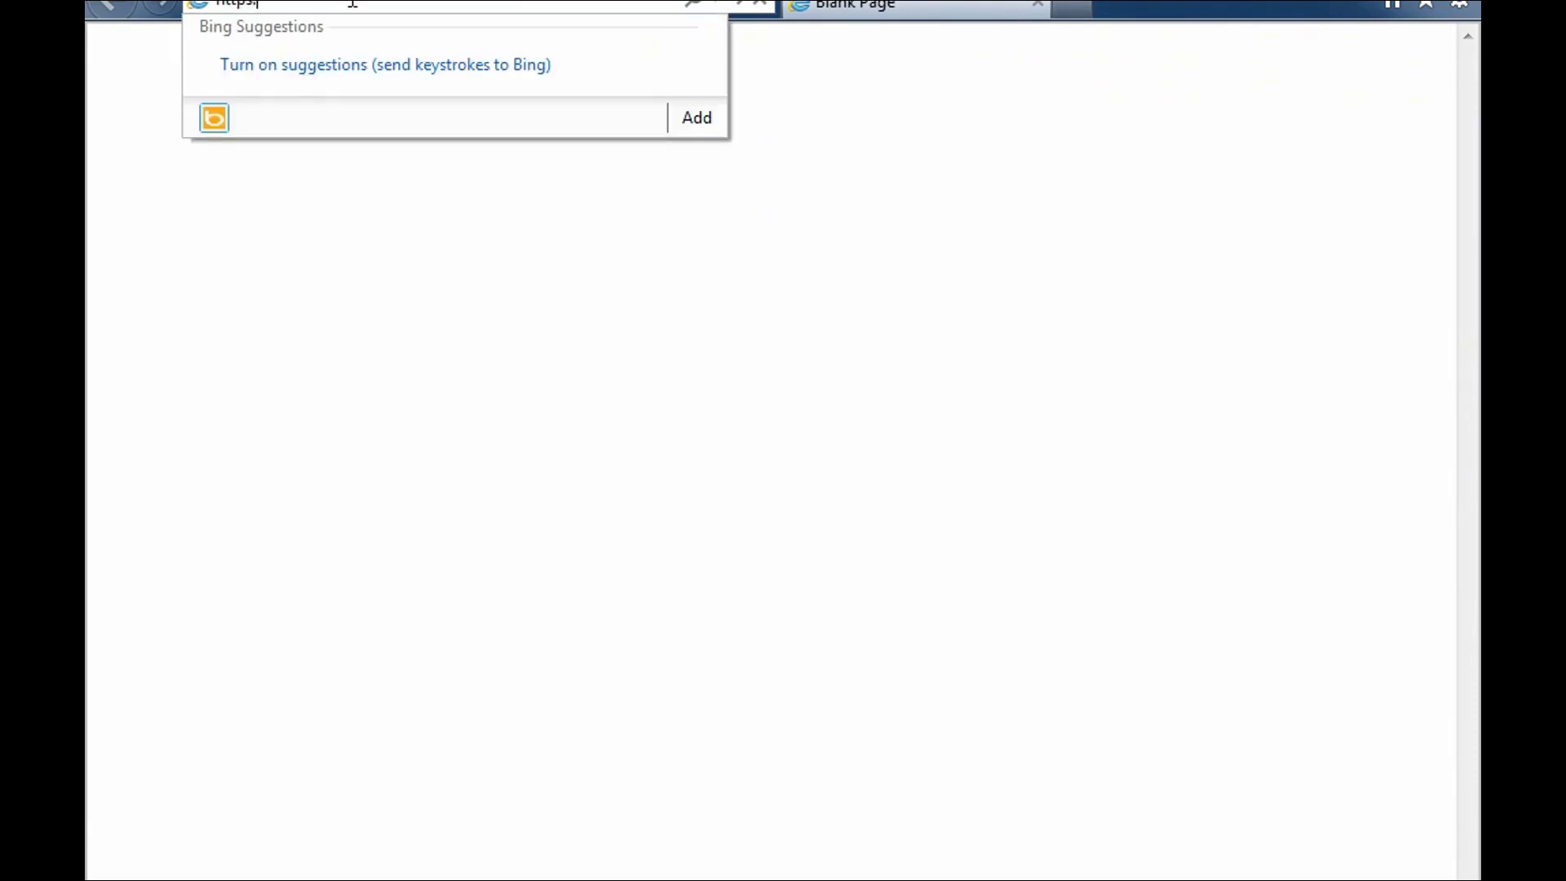
type("//")
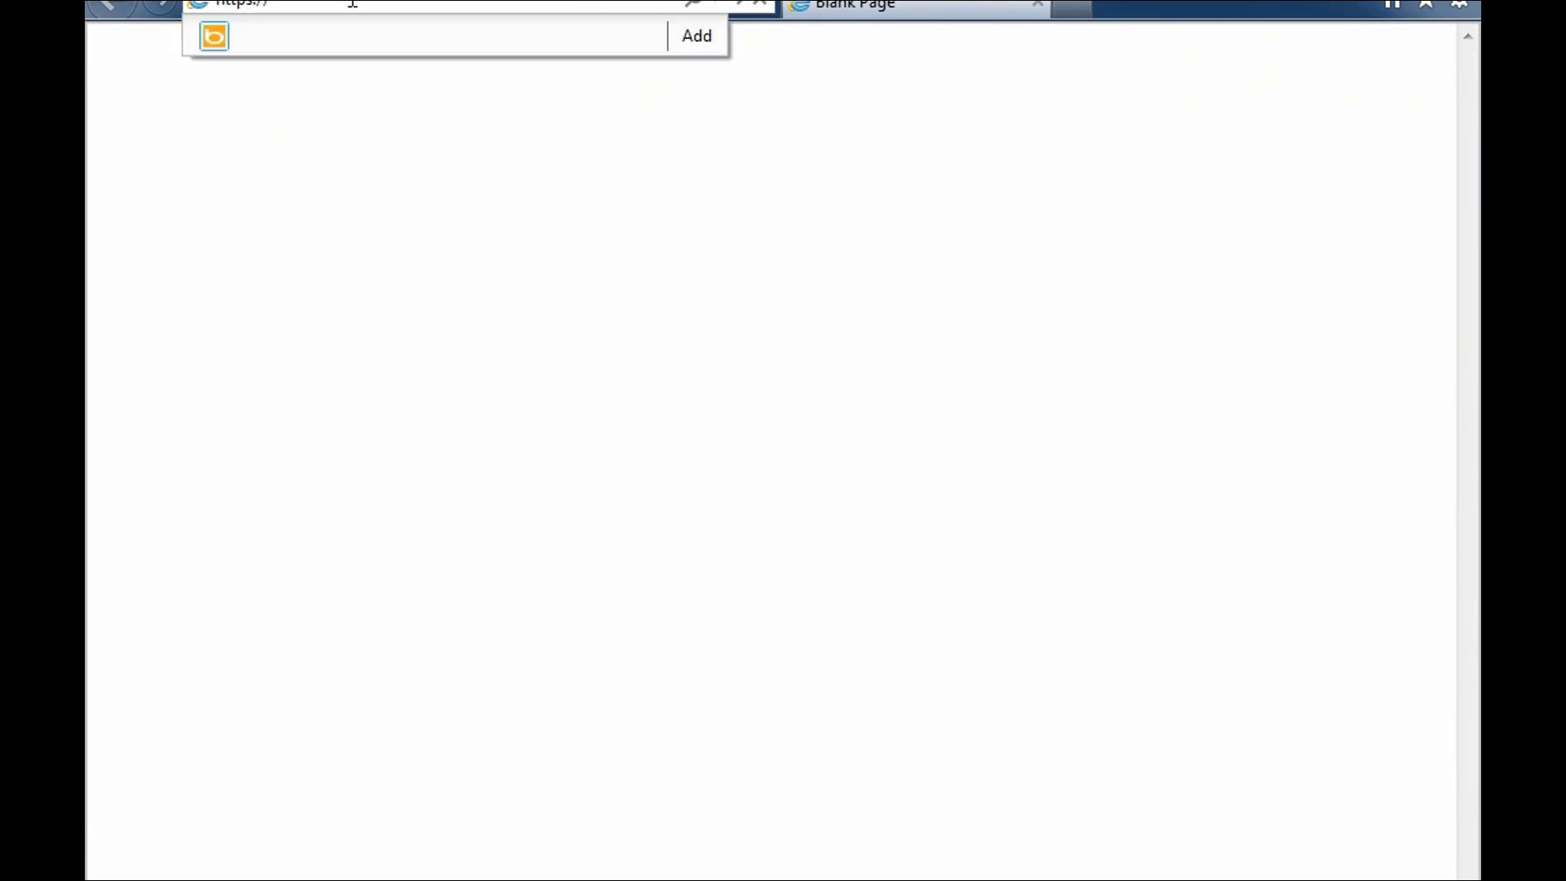
type("10")
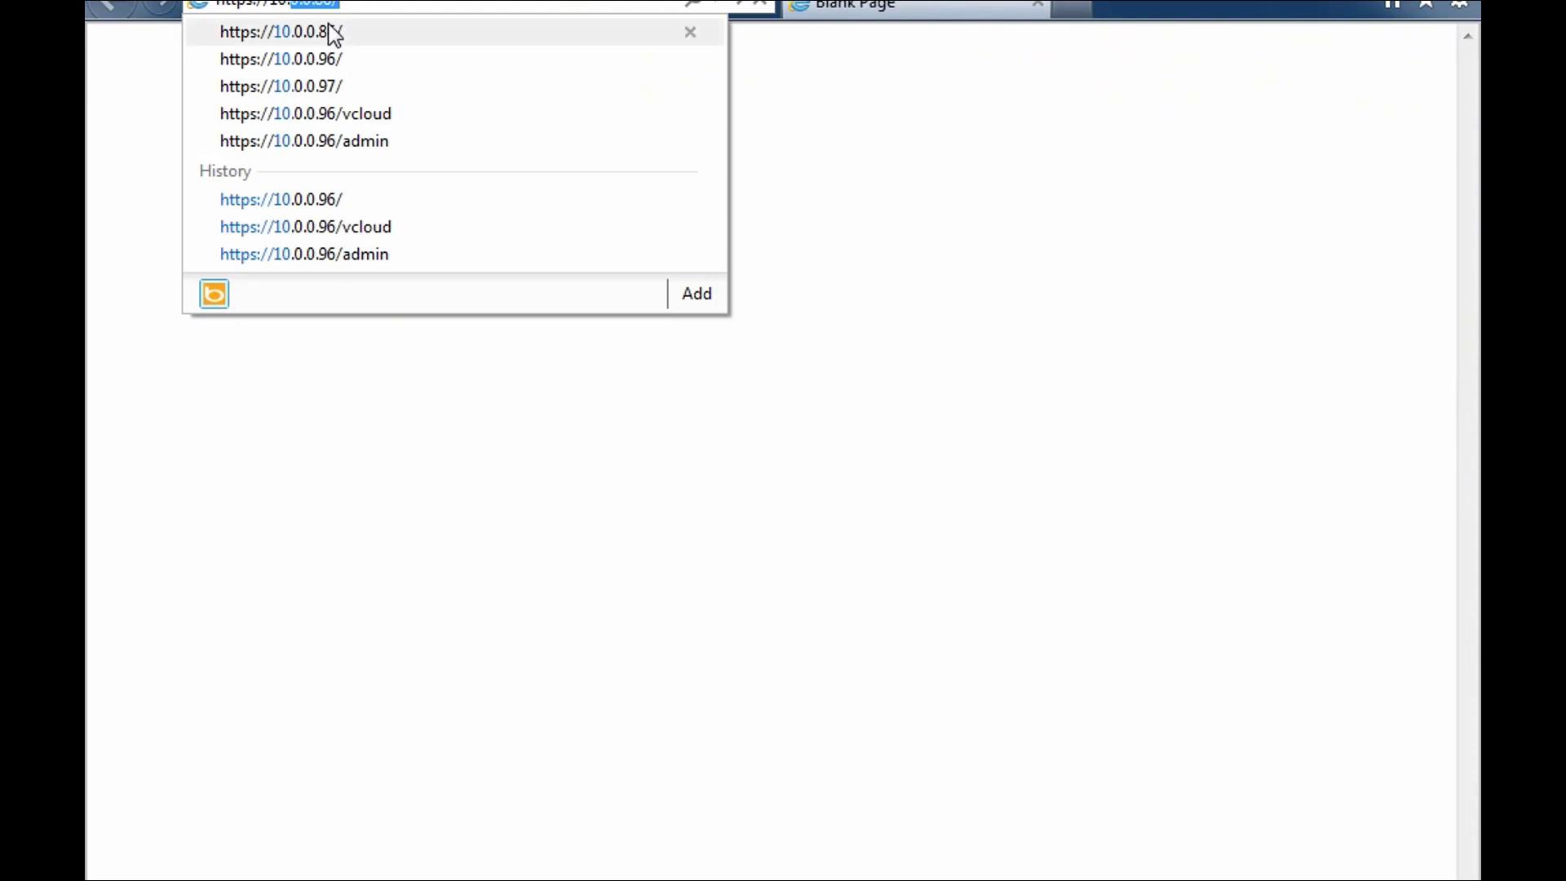
left_click(334, 34)
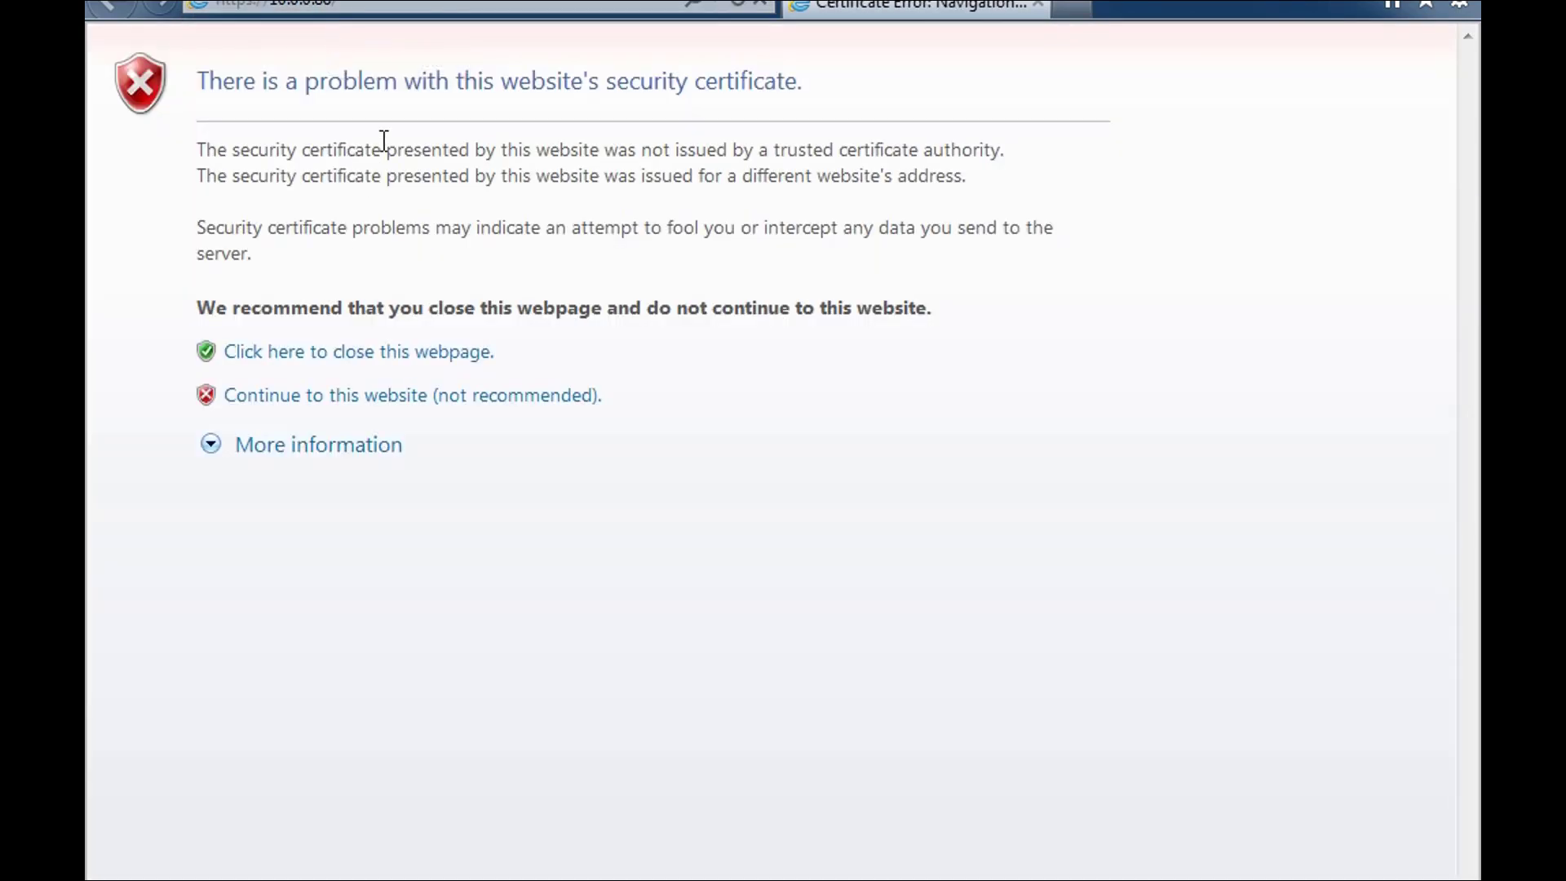
- Continue past the certificate warning and sign in to vShield Manager as admin with the password
left_click(334, 407)
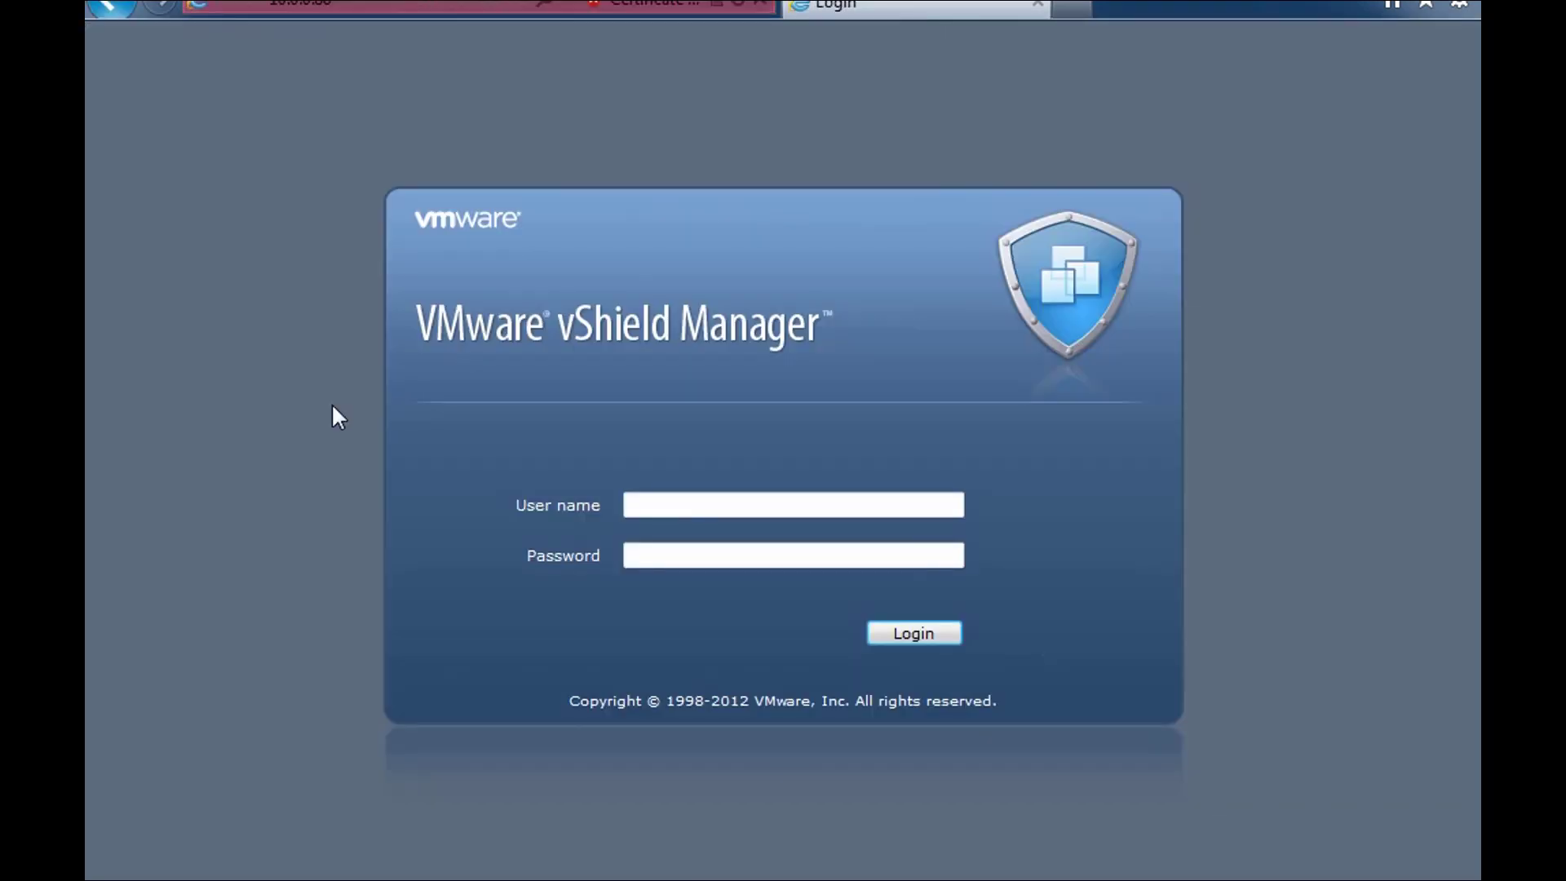
left_click(667, 506)
type("admin")
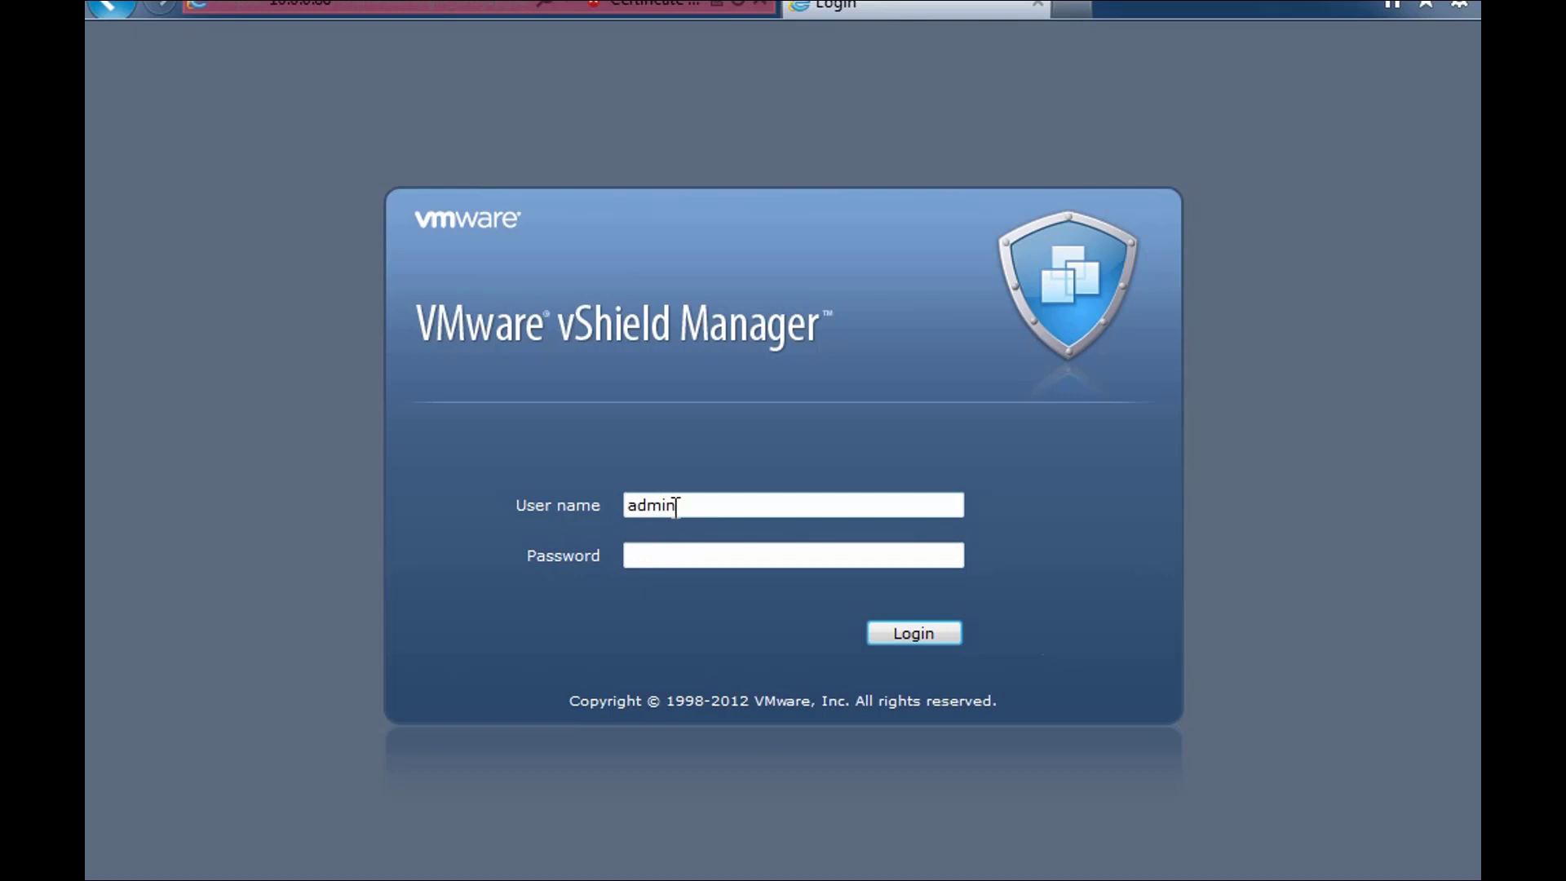
key("Tab")
type("default")
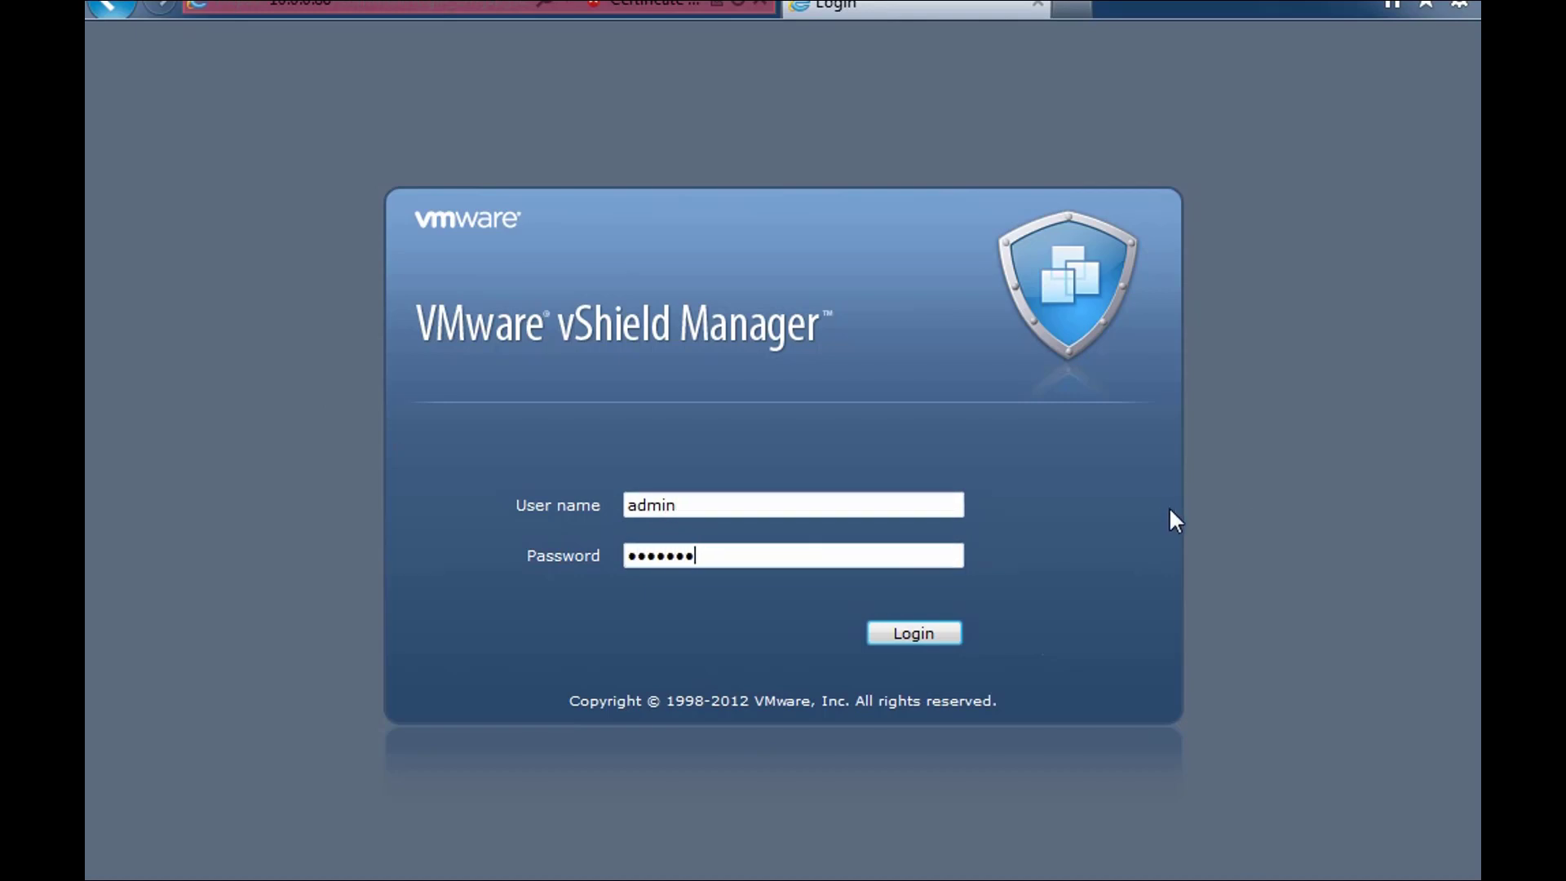
left_click(885, 639)
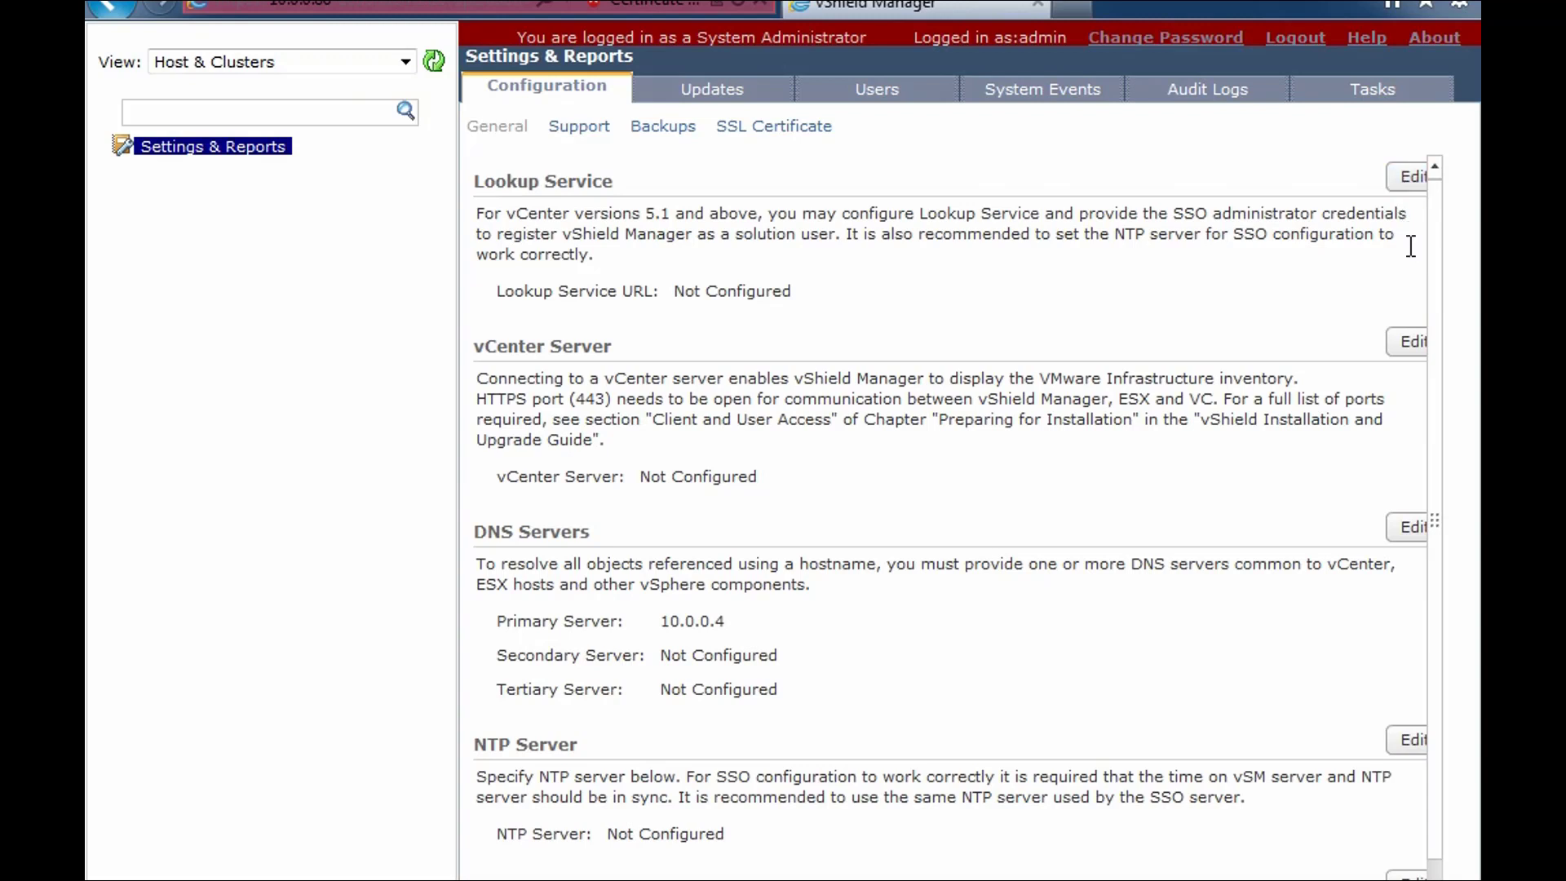
- Register the lookup service at vcenter-cloud.glacier.local:7444 with the SSO administrator account, trusting its certificate
left_click(1406, 177)
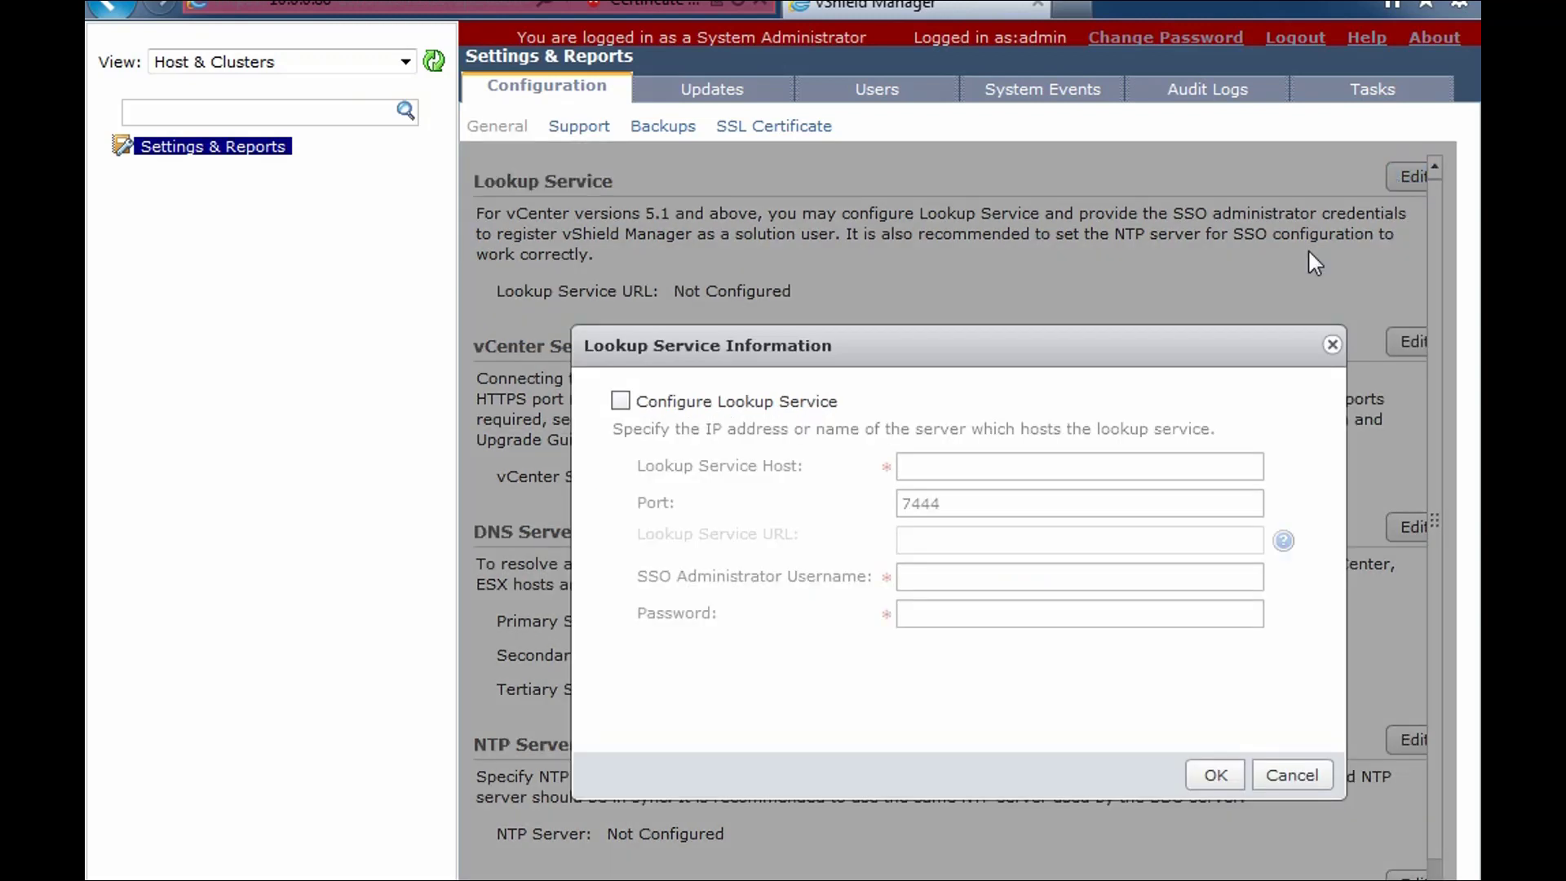
left_click(621, 400)
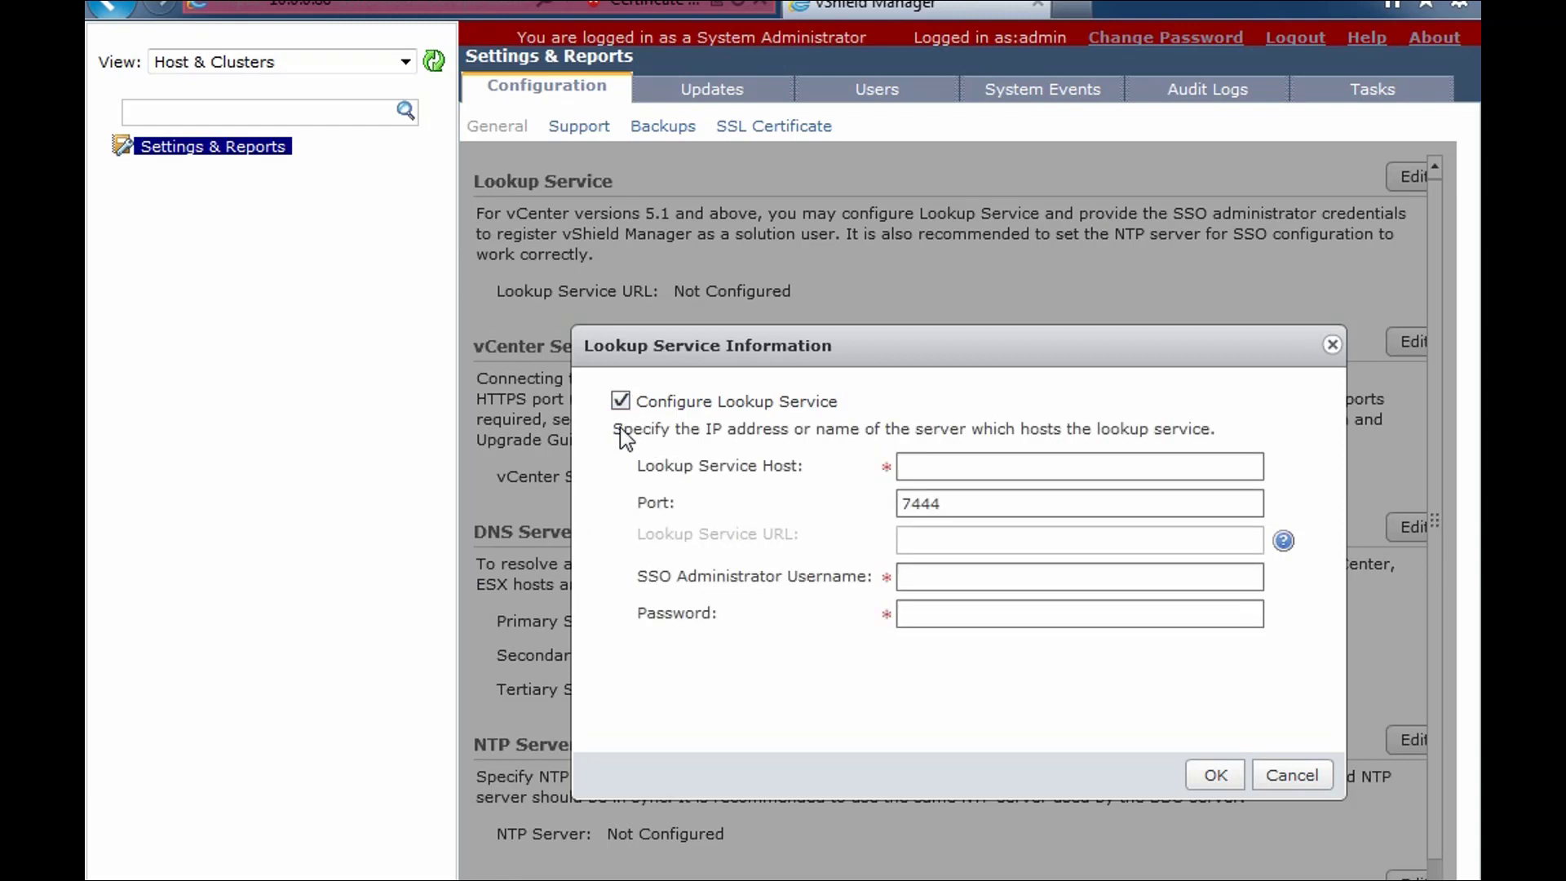
left_click(944, 469)
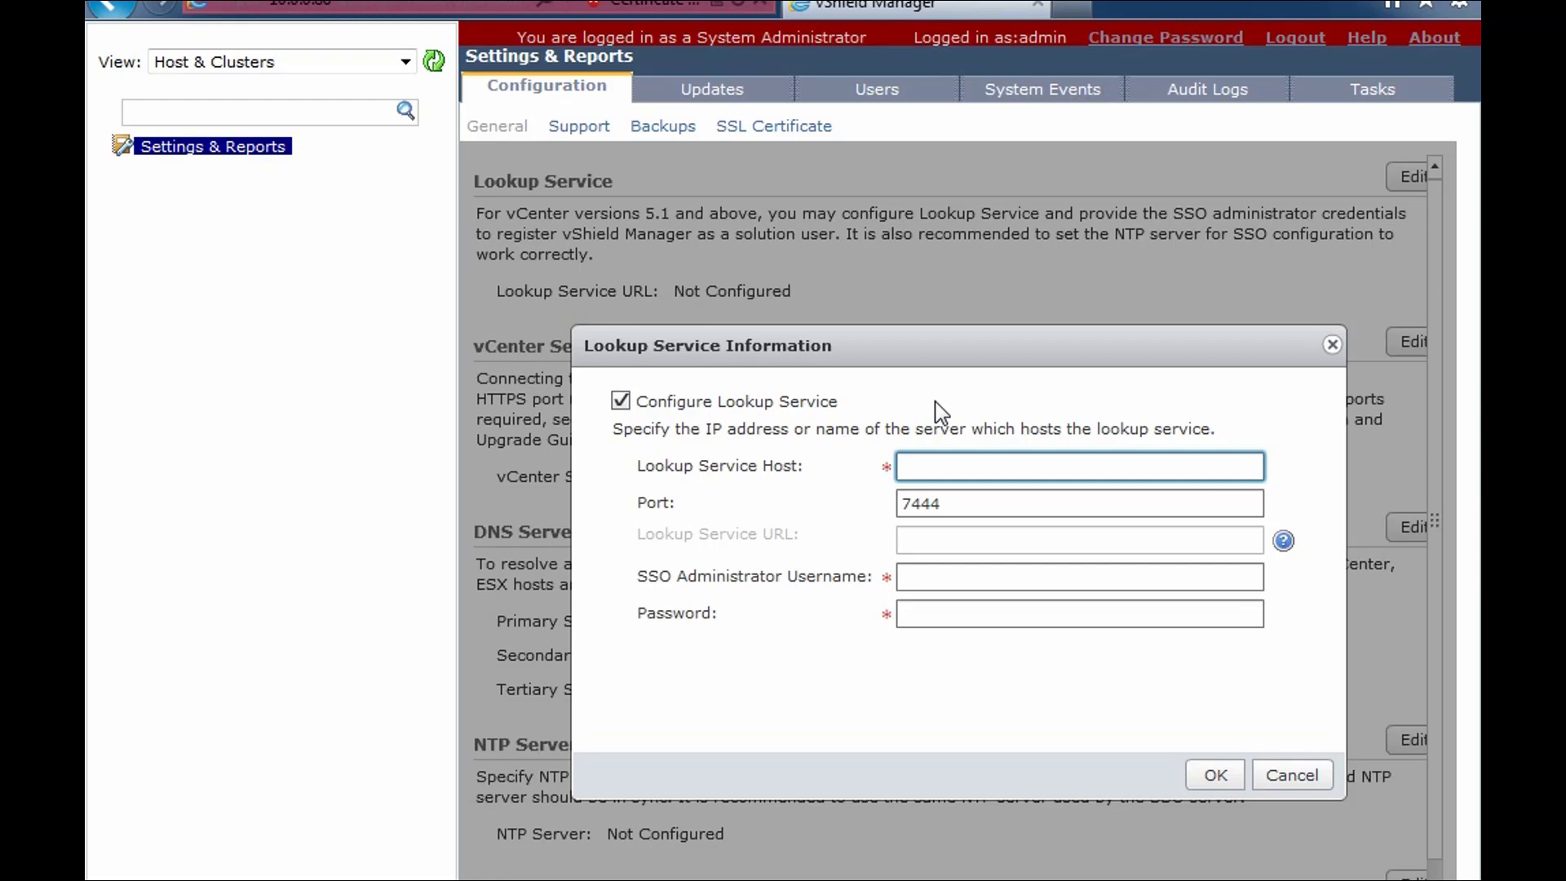
type("vcenter-cloud.g")
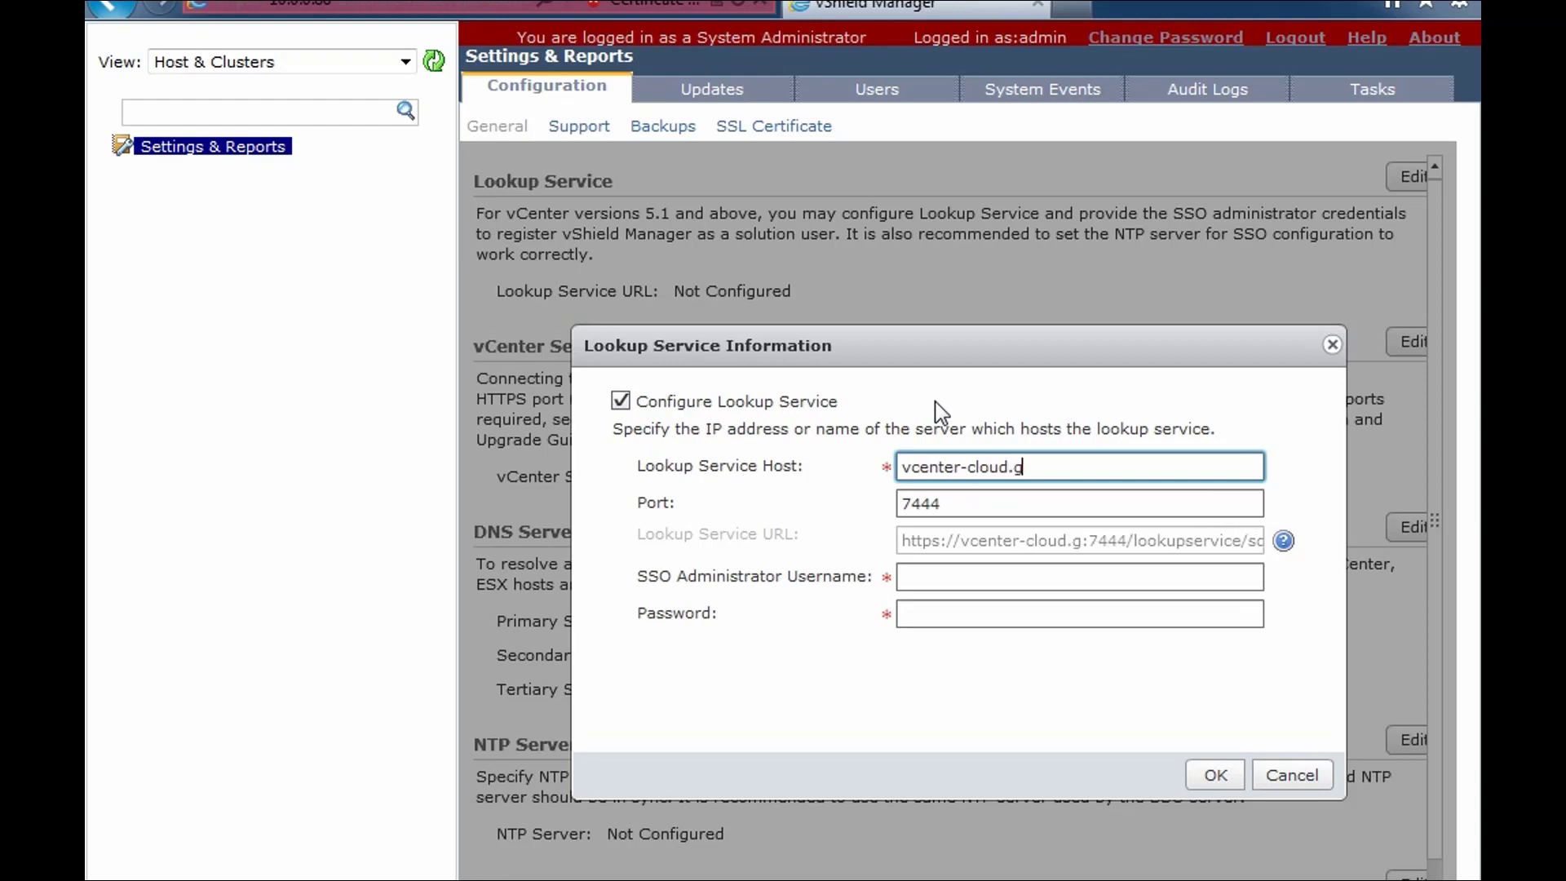
type("lacier.local")
key("Tab")
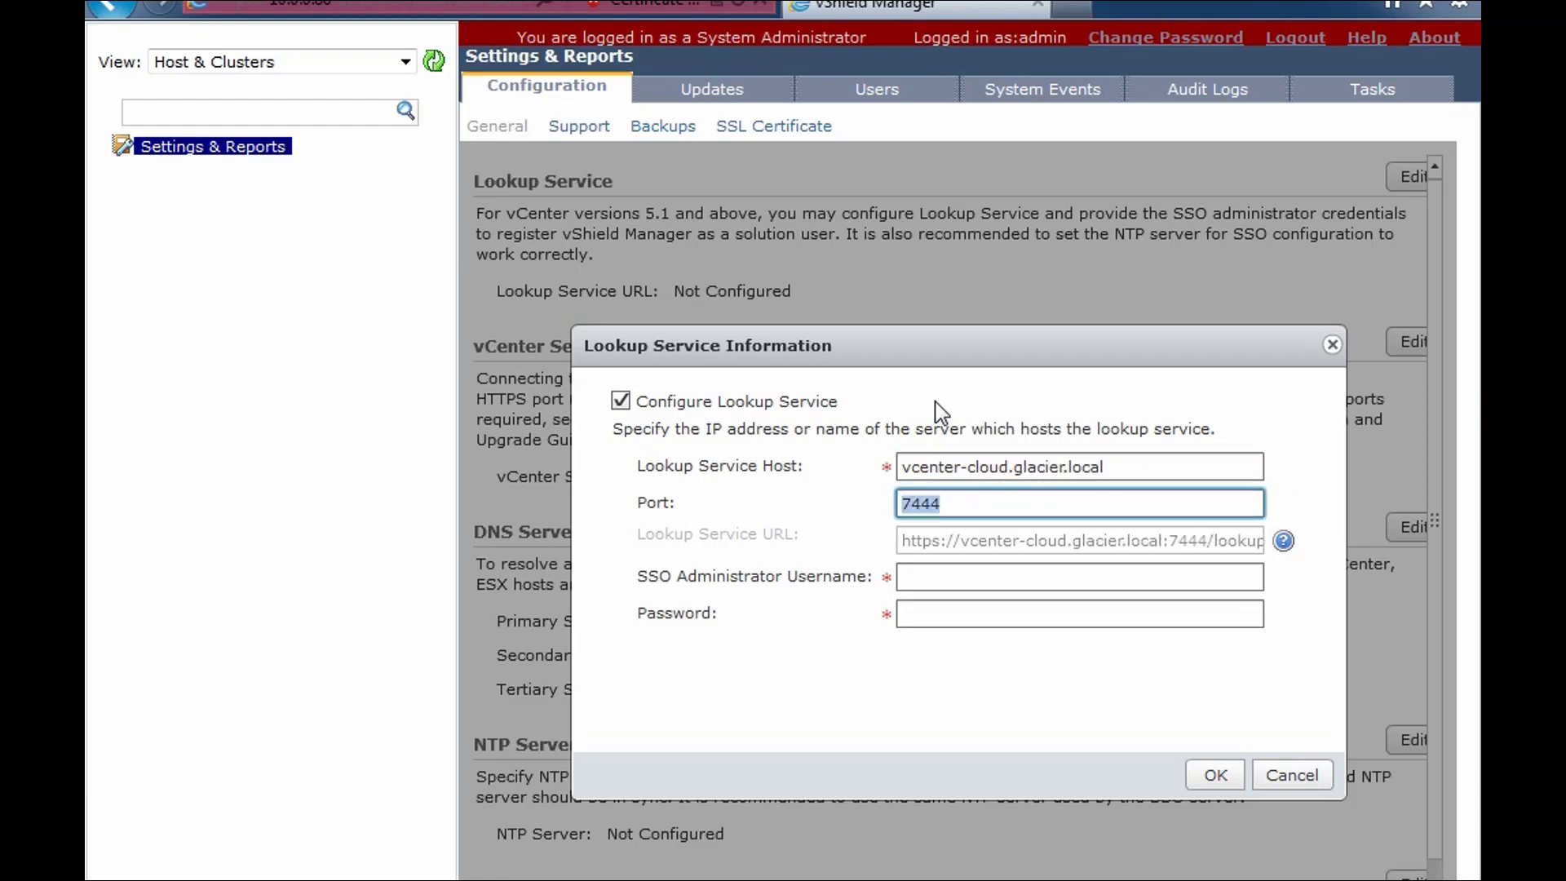
left_click(956, 579)
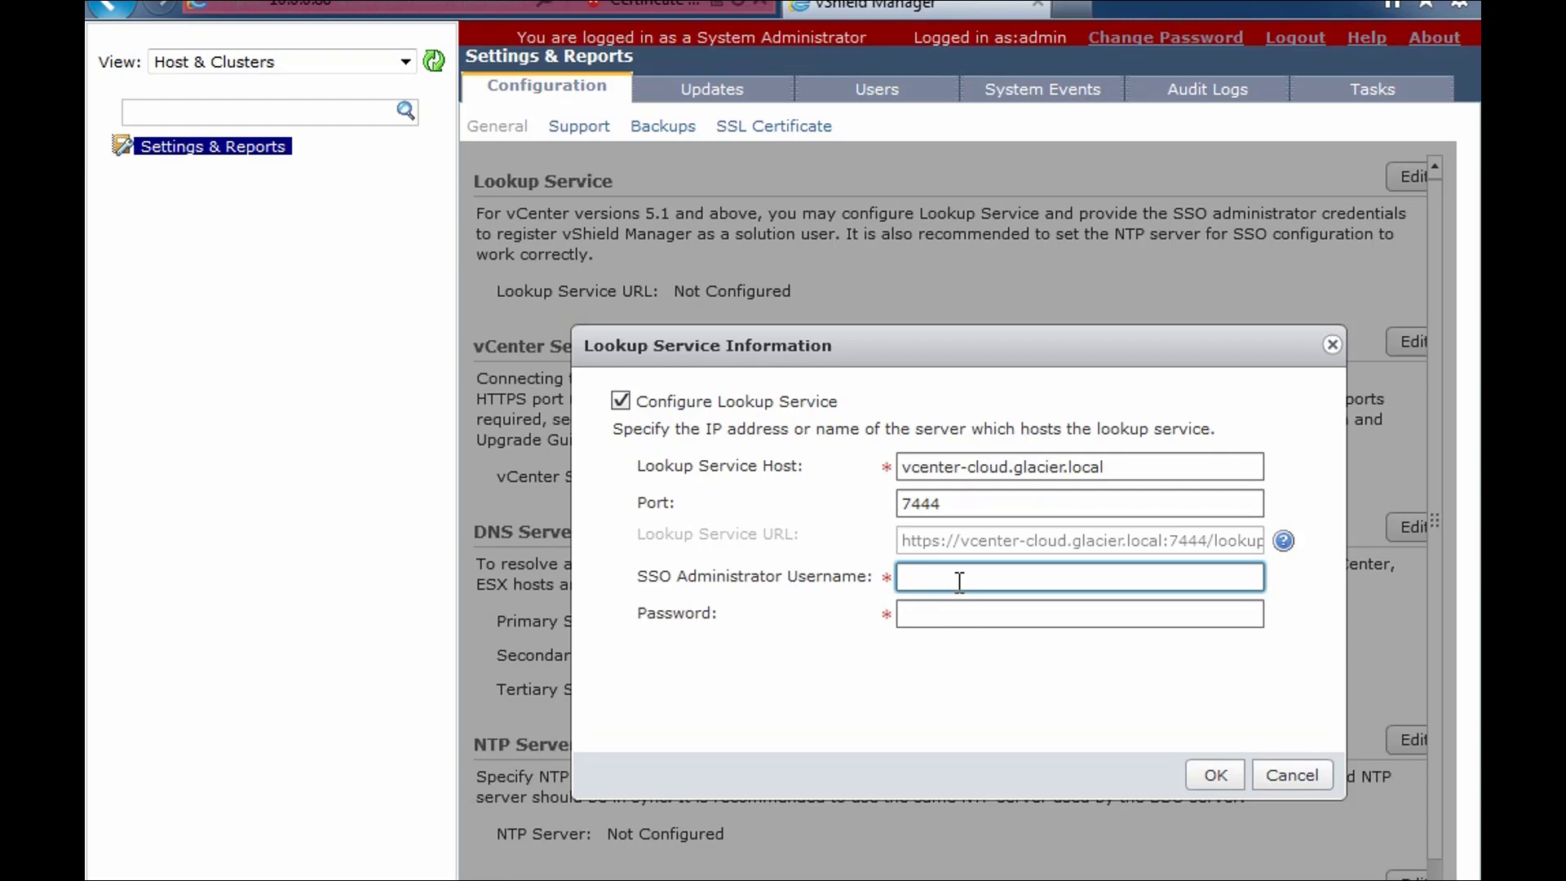
type("admin@System-Domain")
left_click(943, 617)
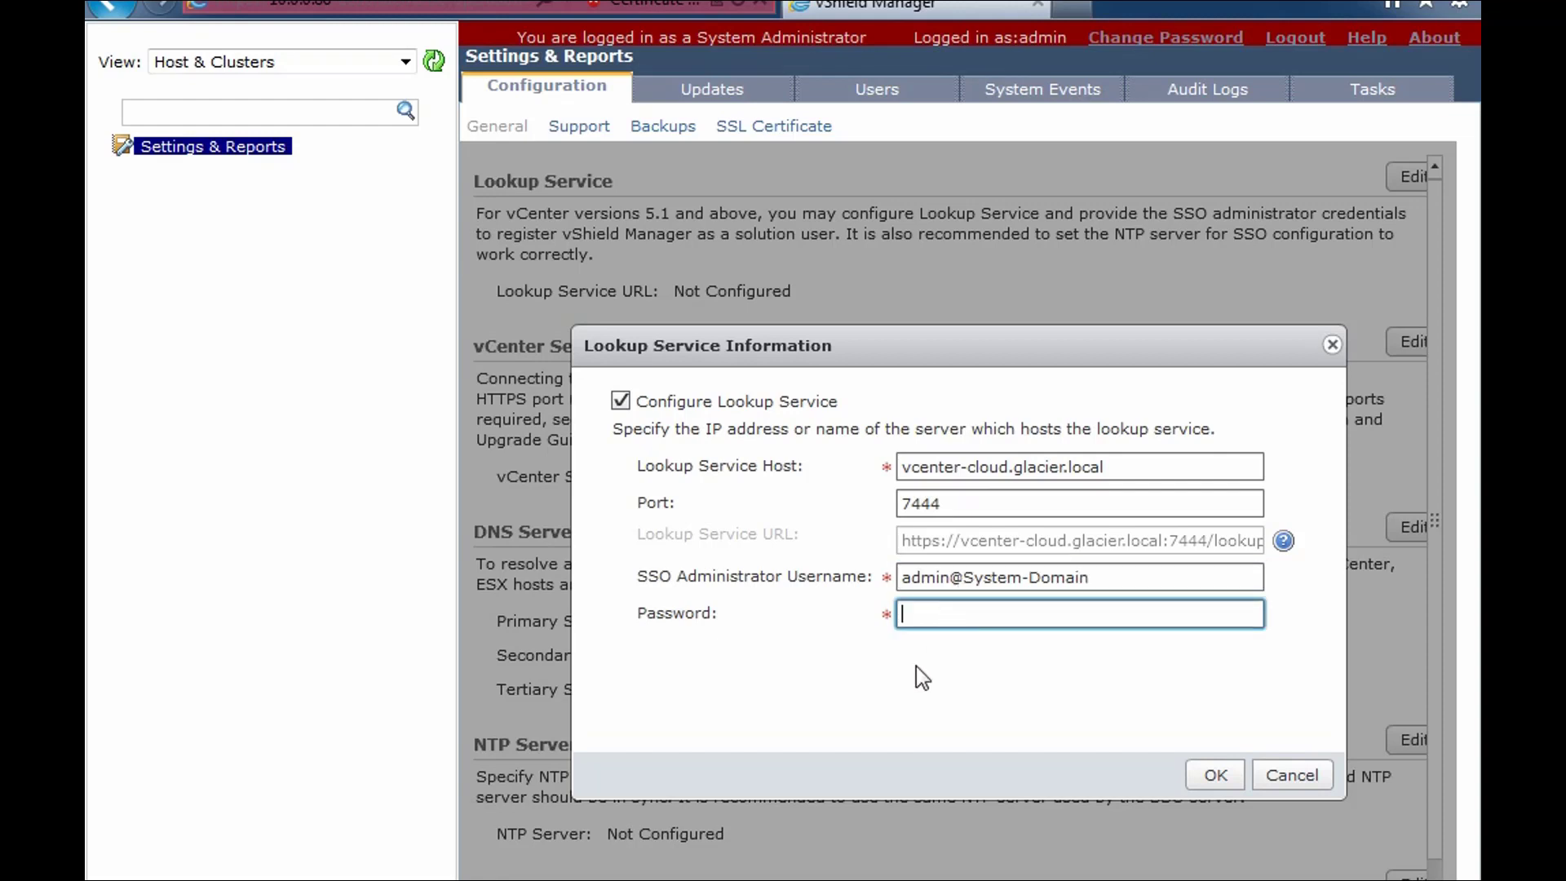
type("**********")
left_click(1214, 777)
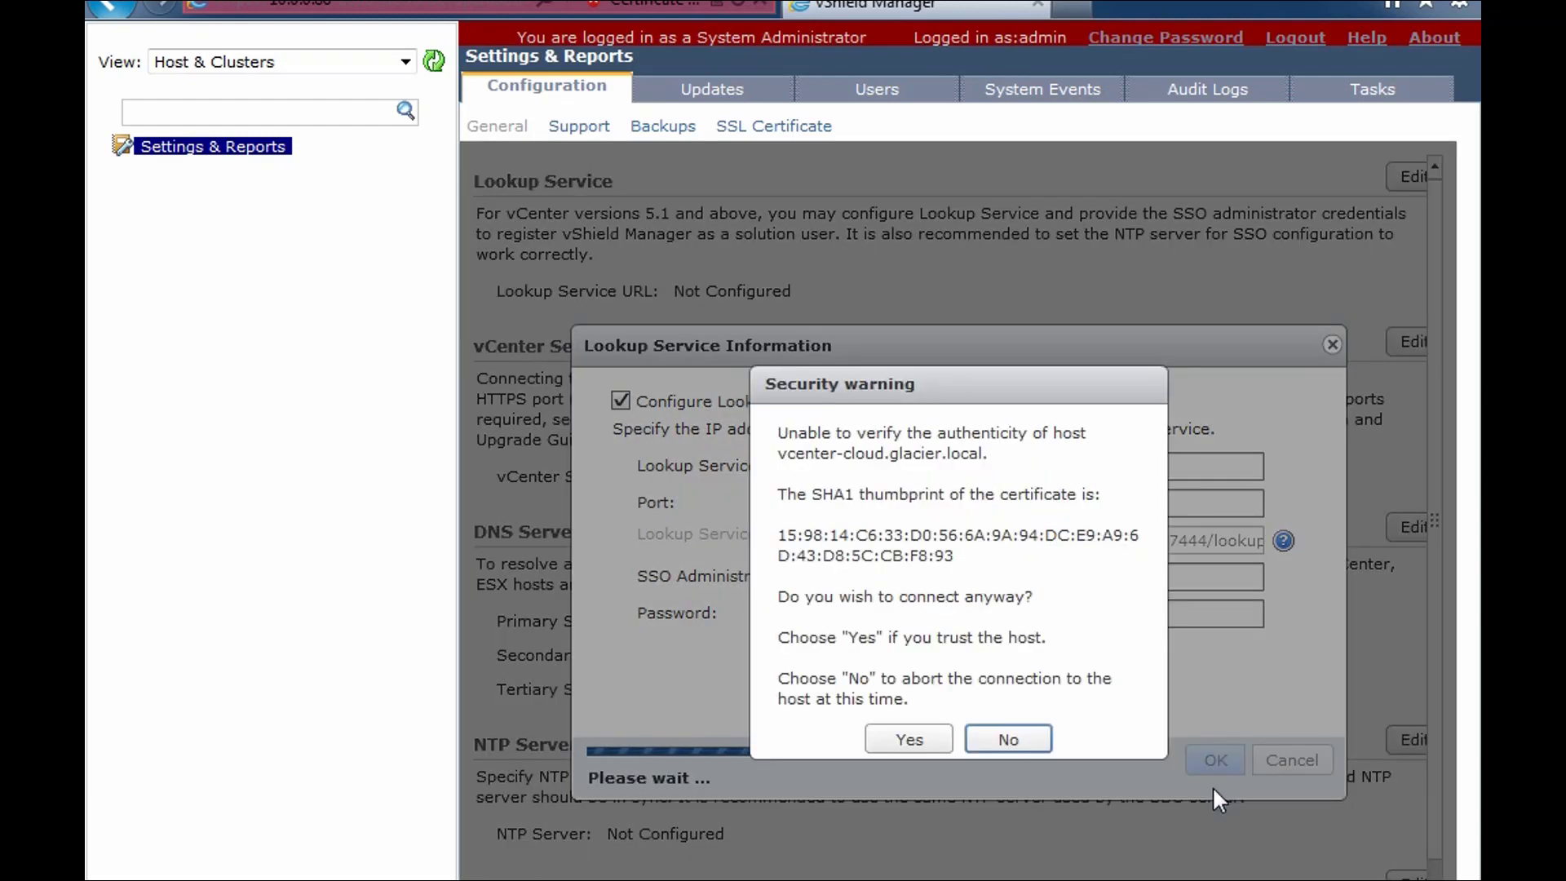
left_click(910, 740)
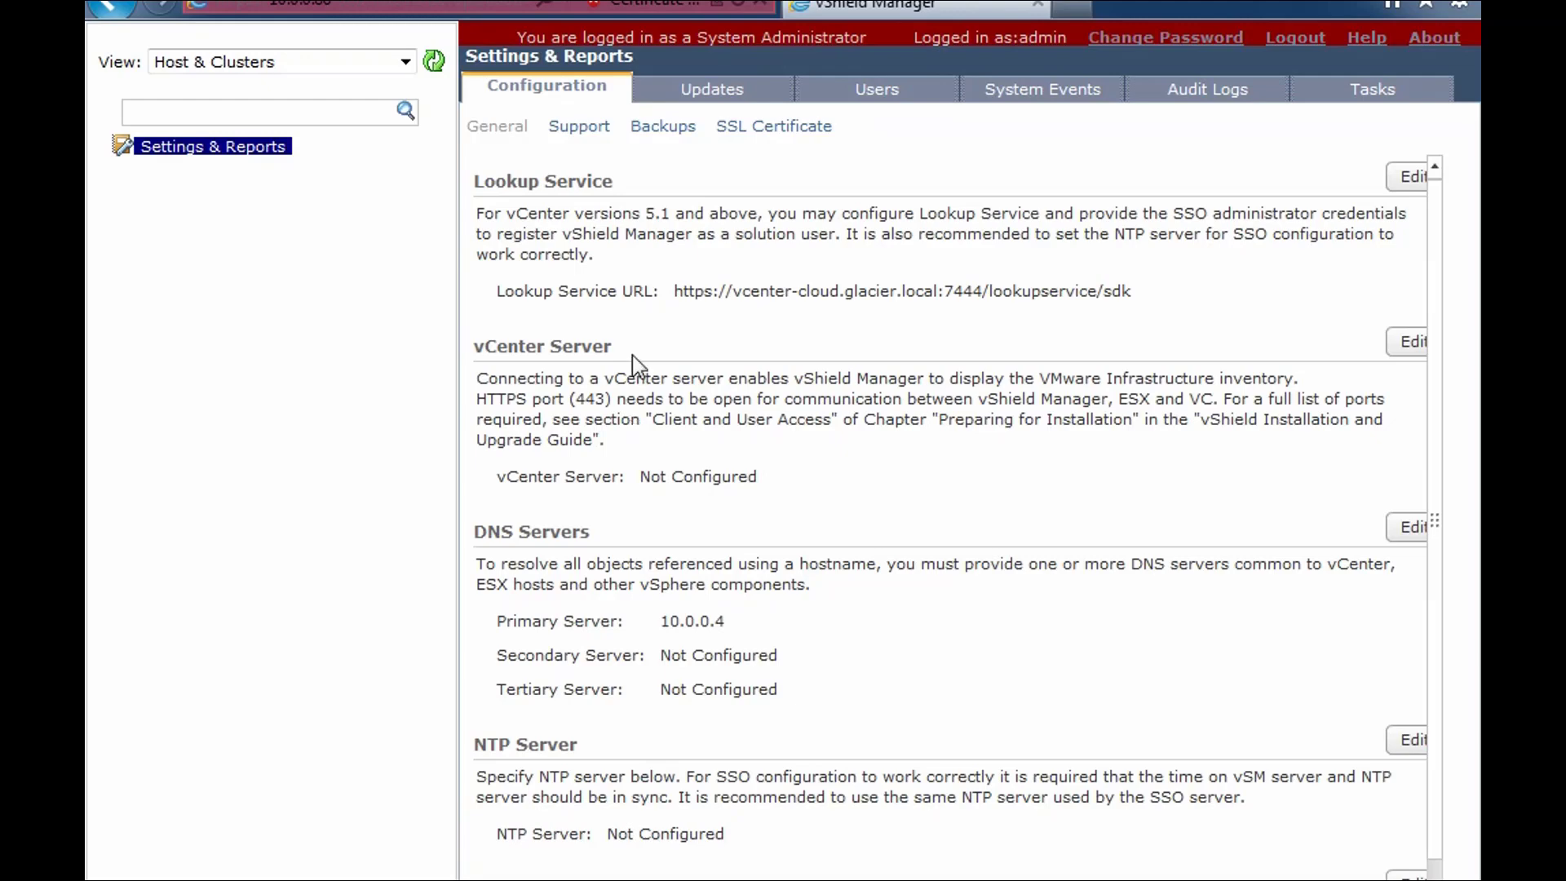
- Register vCenter vcenter-cloud.glacier.local as user root with its password, accepting the certificate warning
left_click(1404, 342)
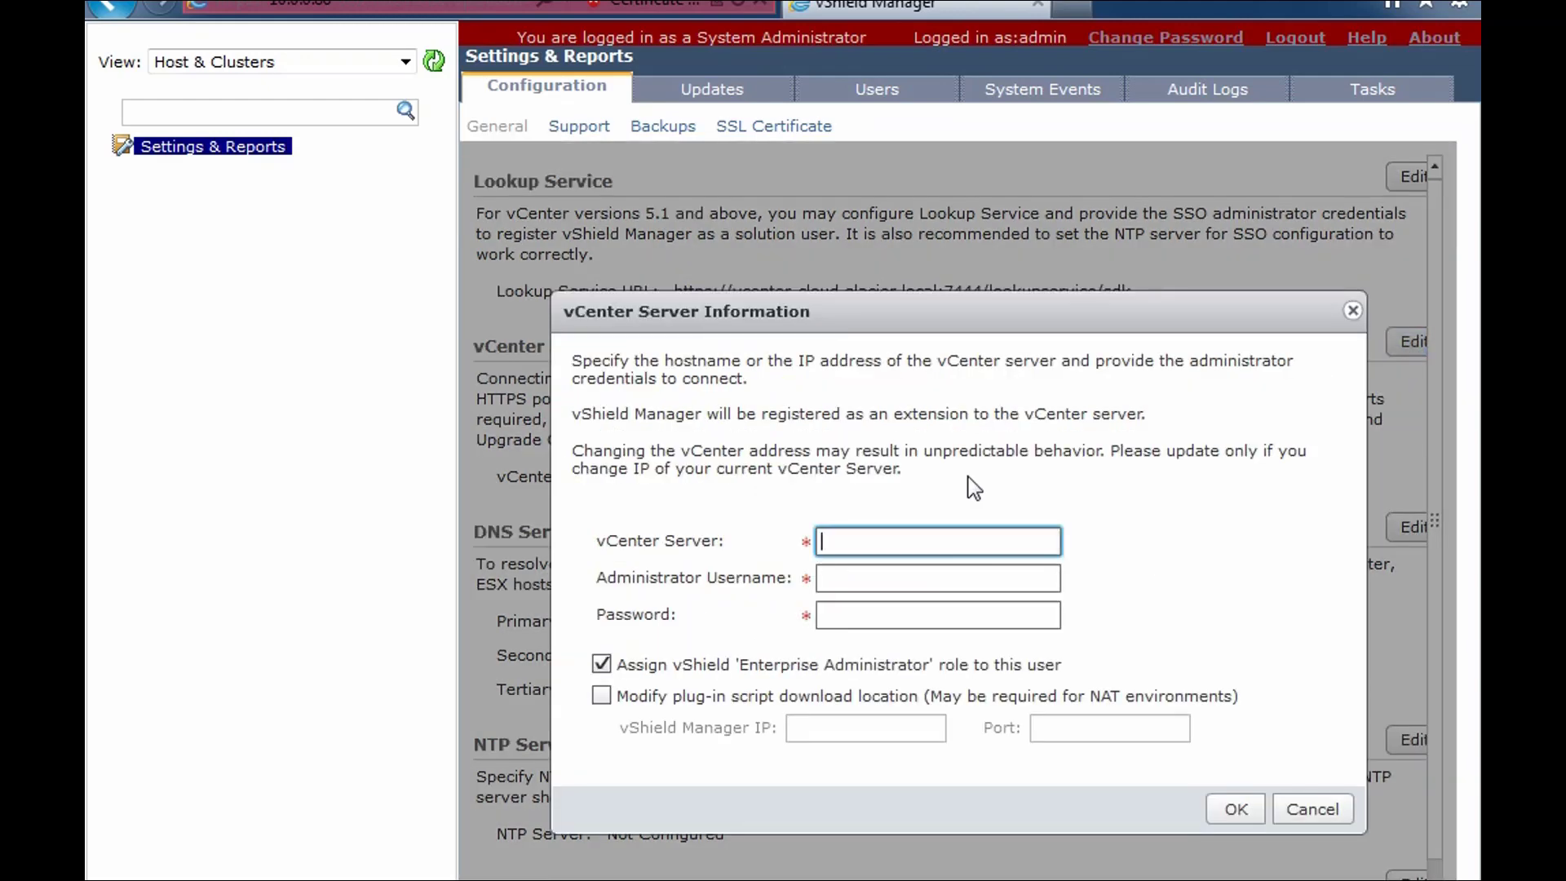
type("vcenter-cloud.glacier.local")
key("Tab")
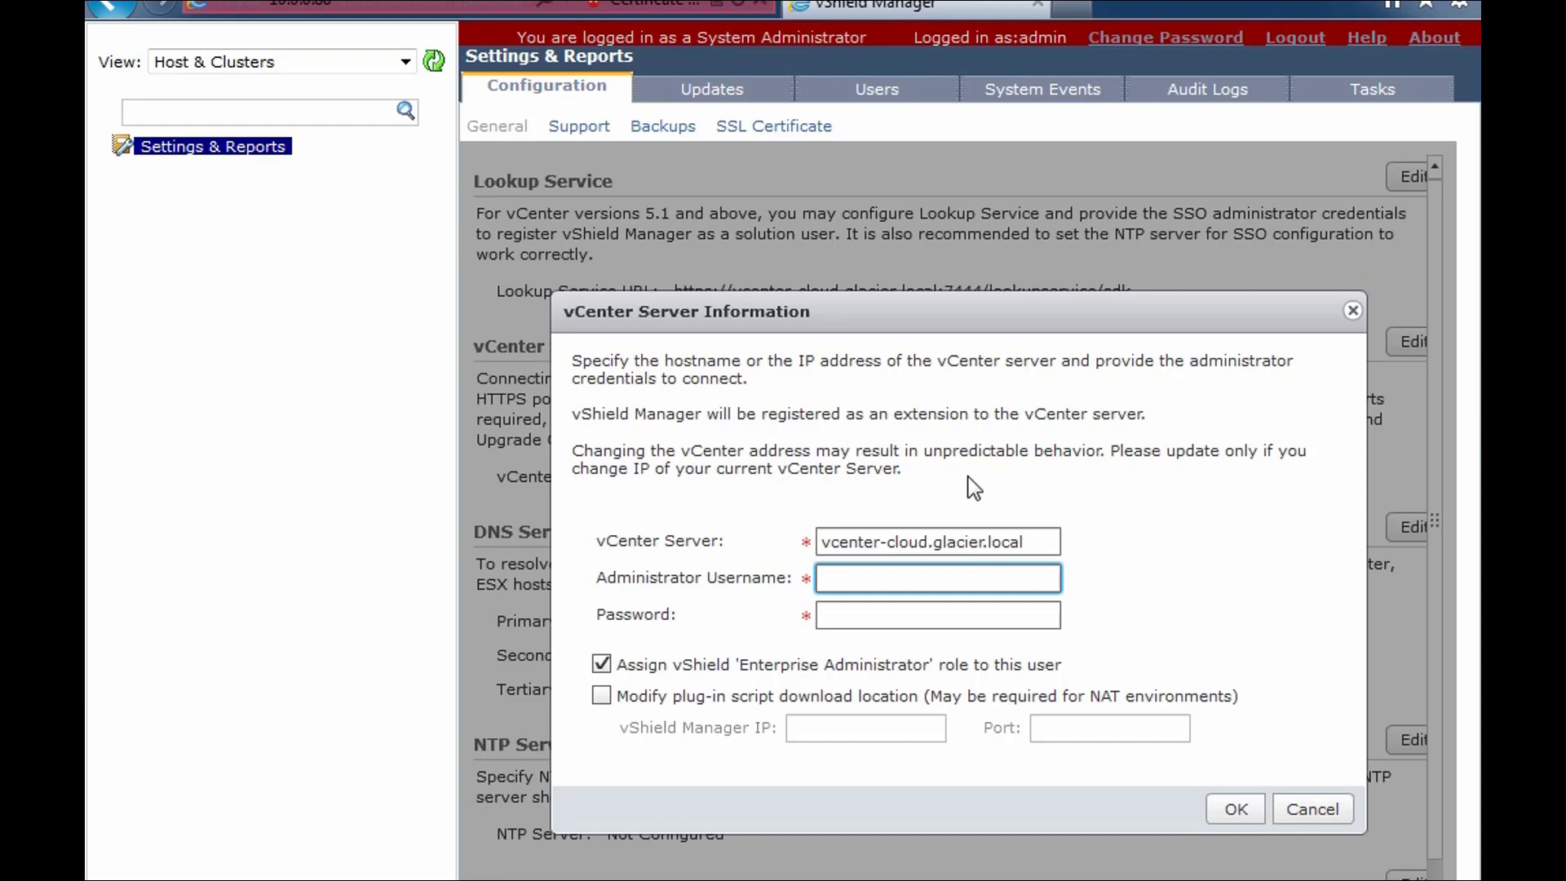
type("root")
key("Tab")
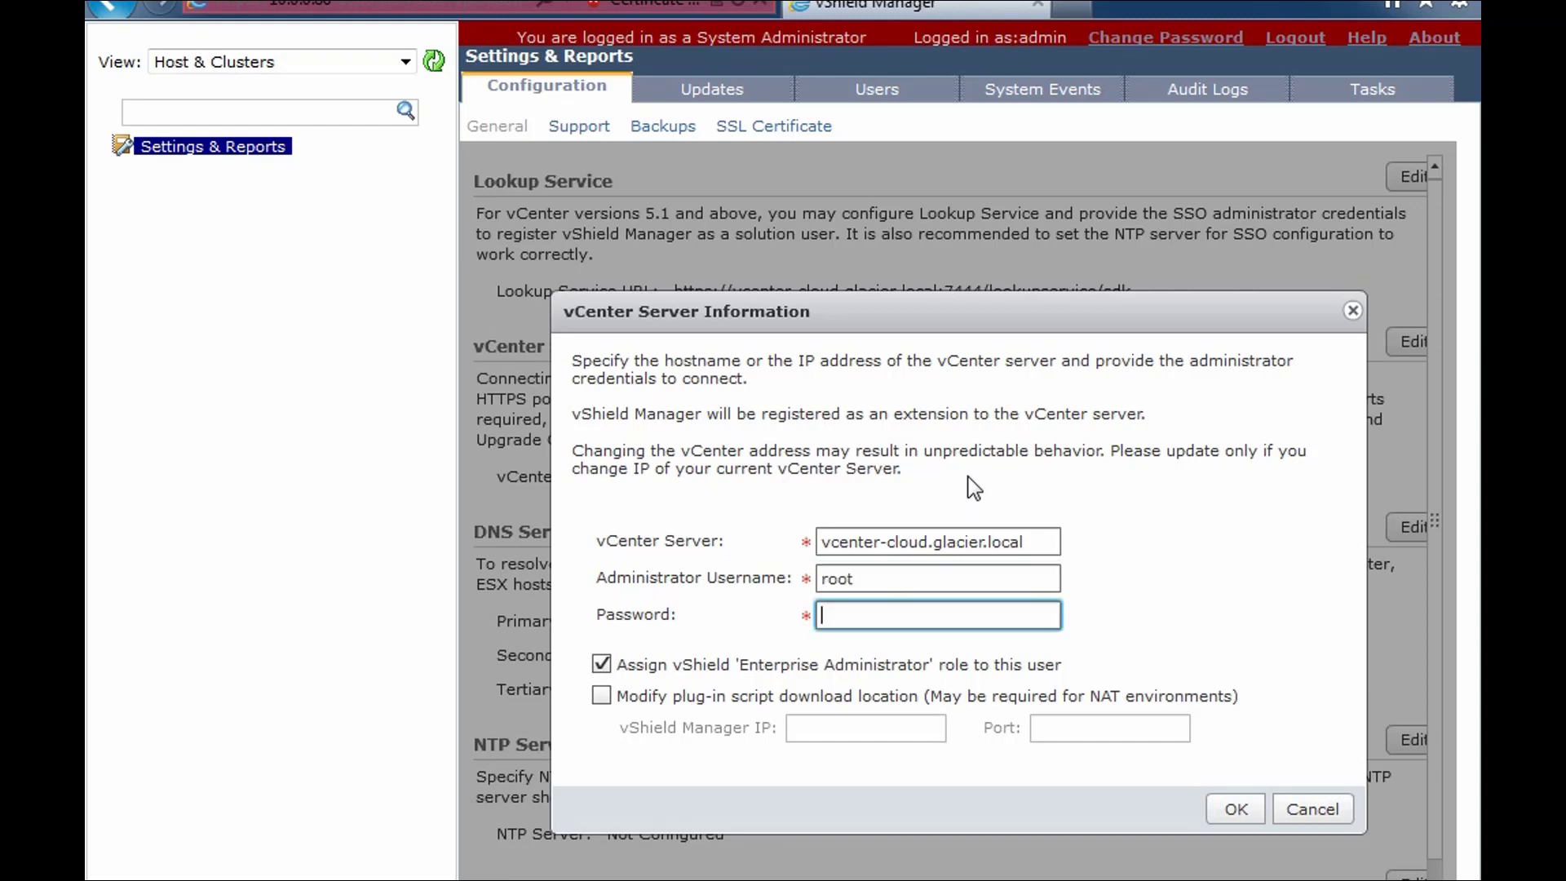
type("******")
key("ctrl+a")
type("******")
left_click(1229, 808)
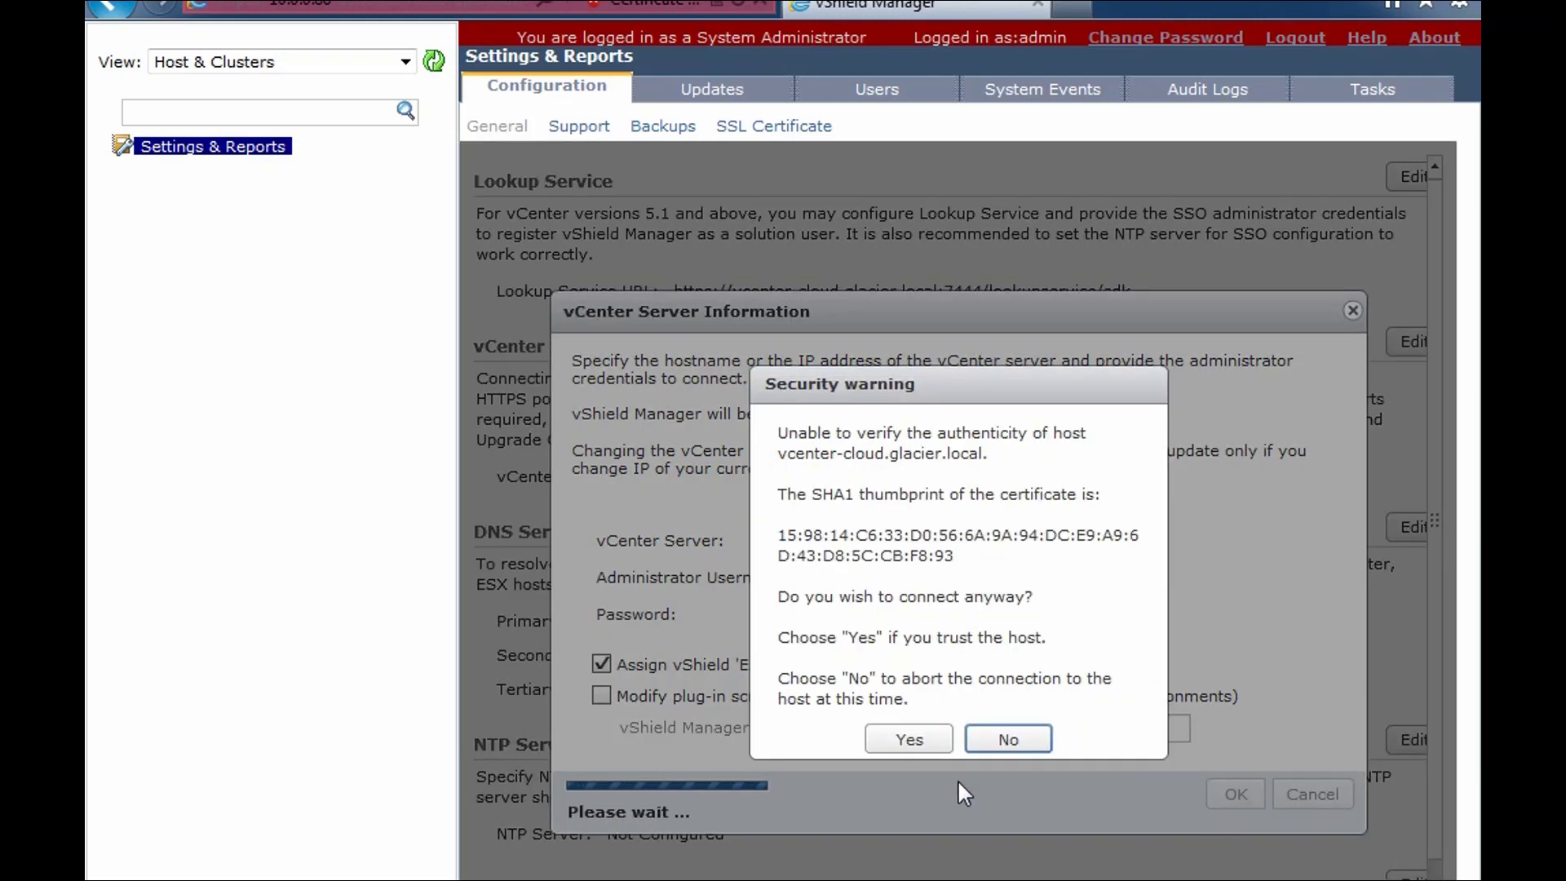
left_click(907, 740)
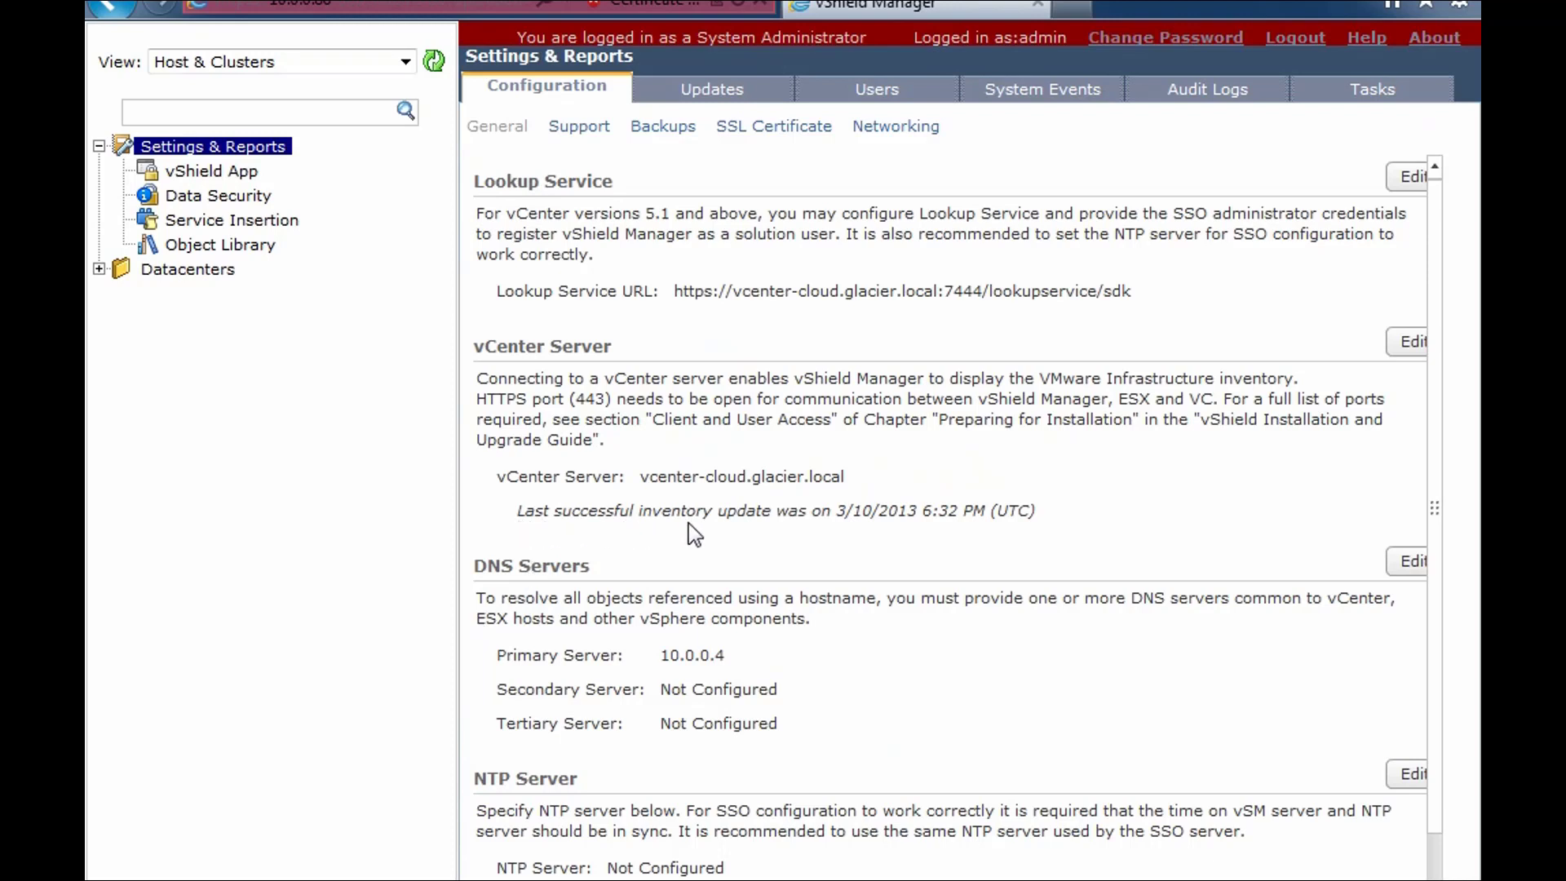
- Set the NTP server to 10.0.0.4, then bring up the vShield Manager users list
left_click_drag(1438, 418, 1431, 514)
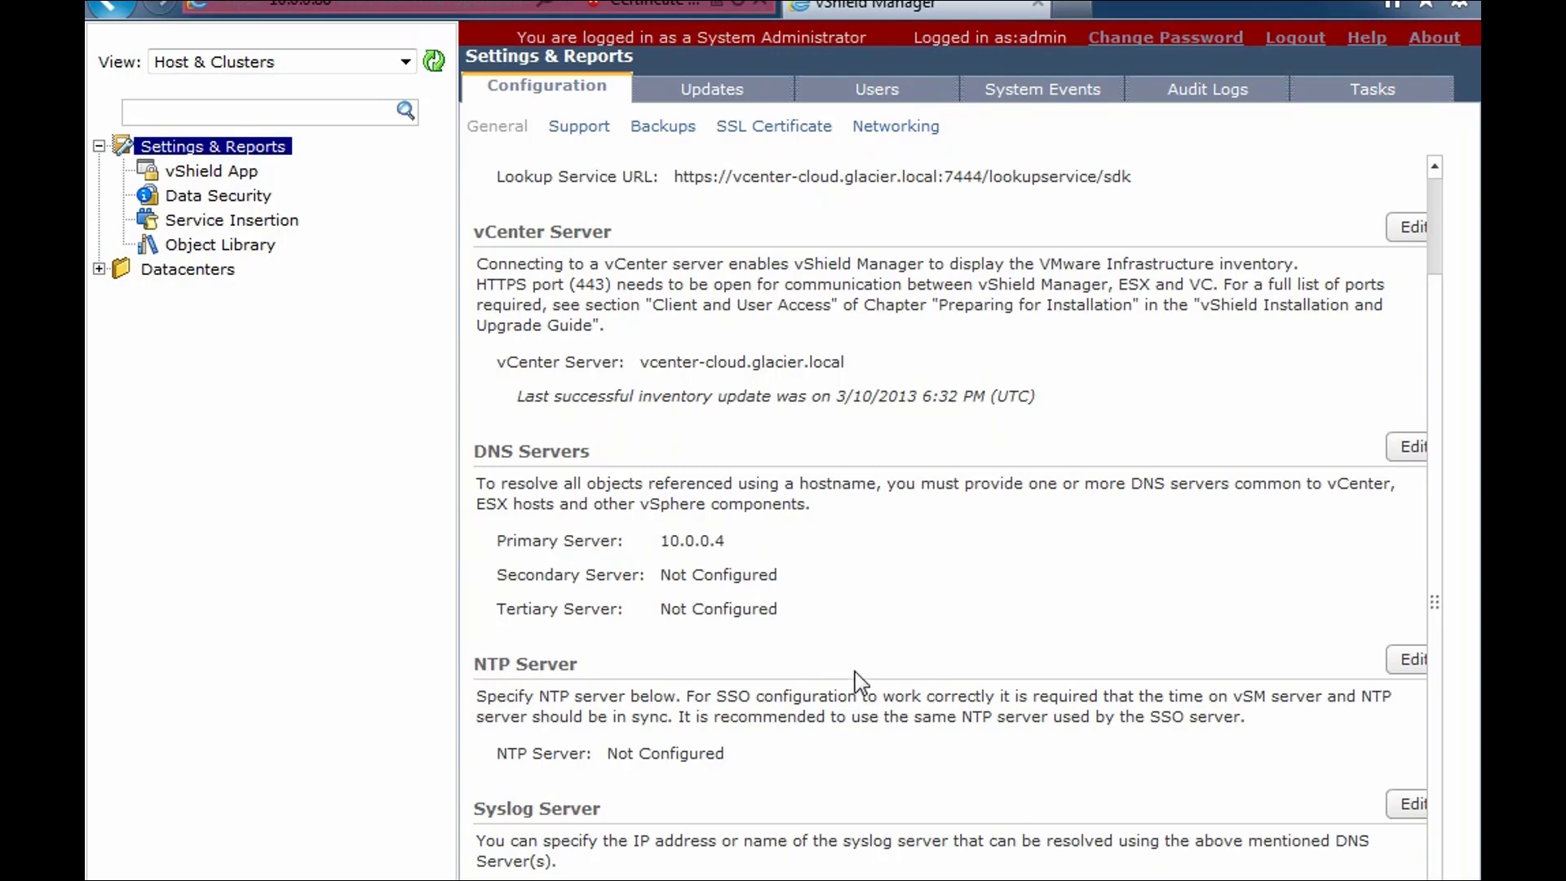
left_click(1409, 660)
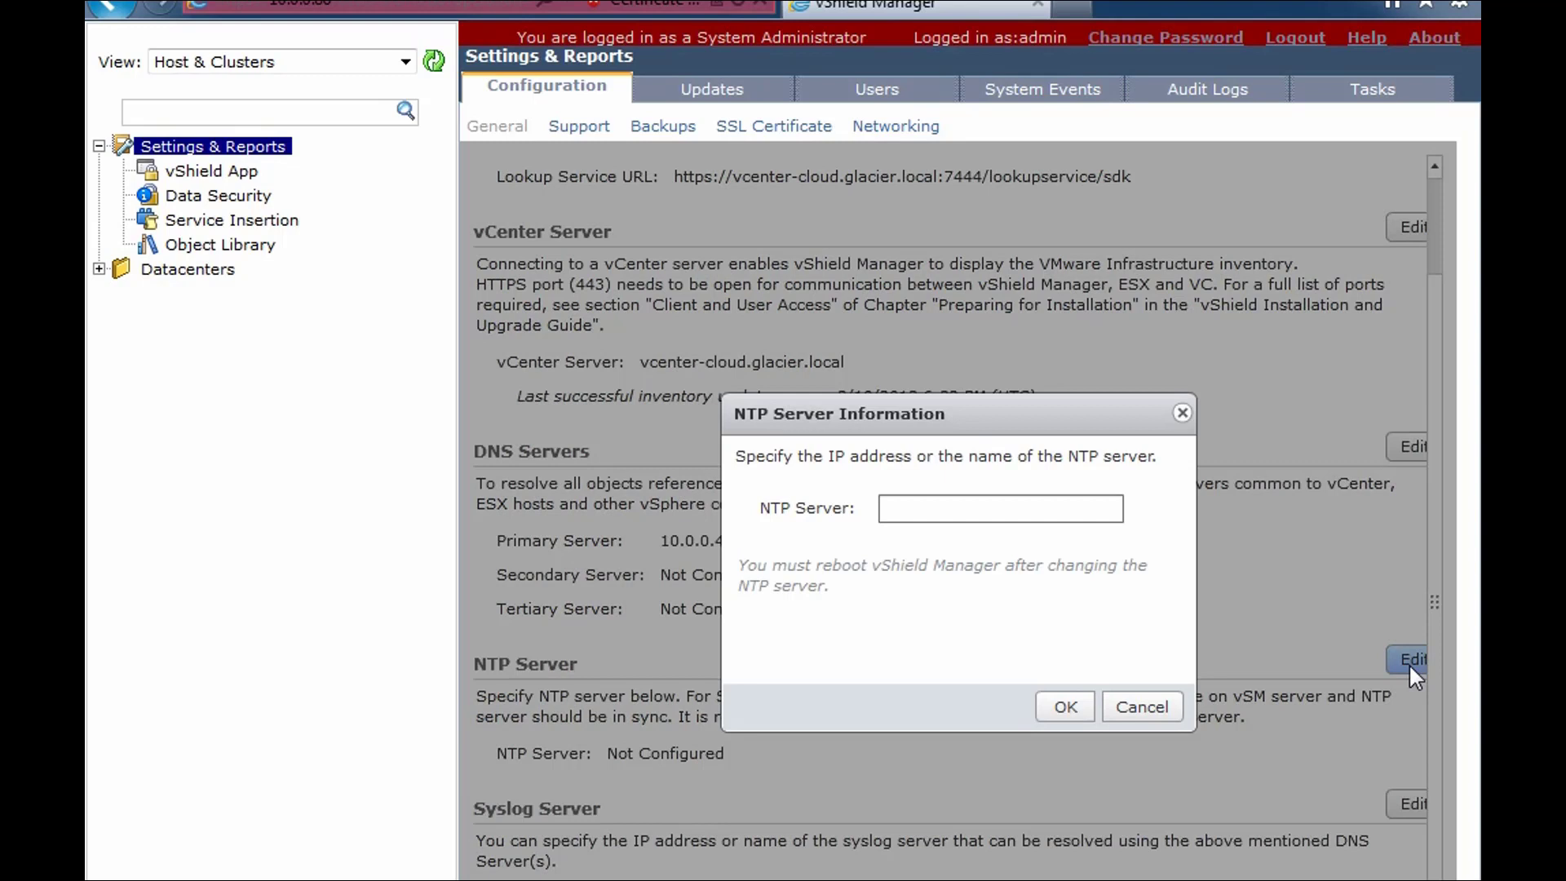
left_click(944, 512)
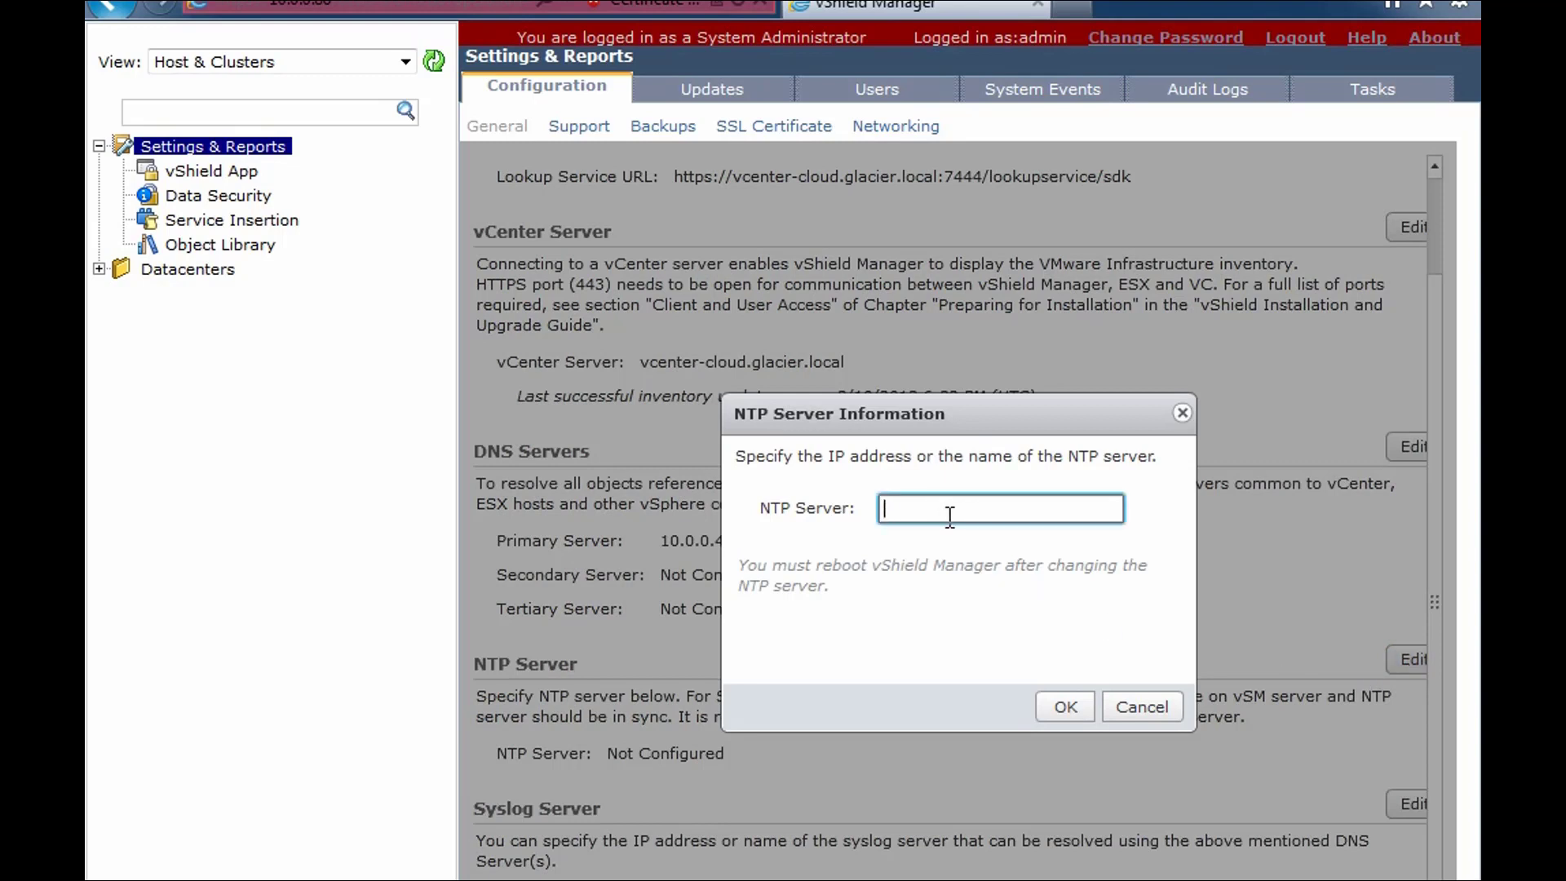
type("10.0.0.4")
left_click(1057, 705)
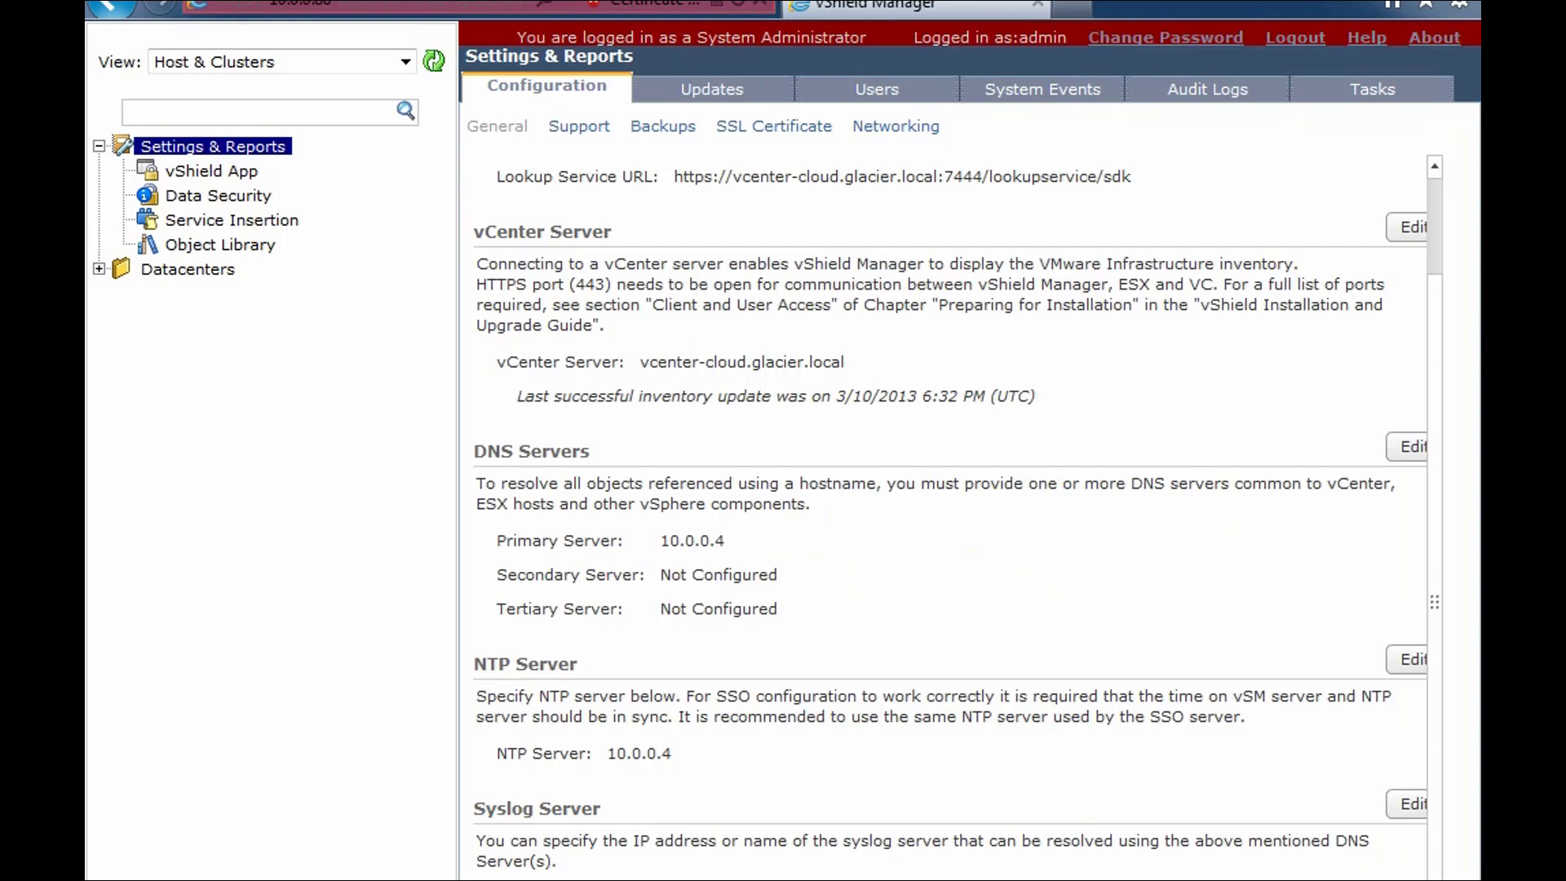
left_click(869, 98)
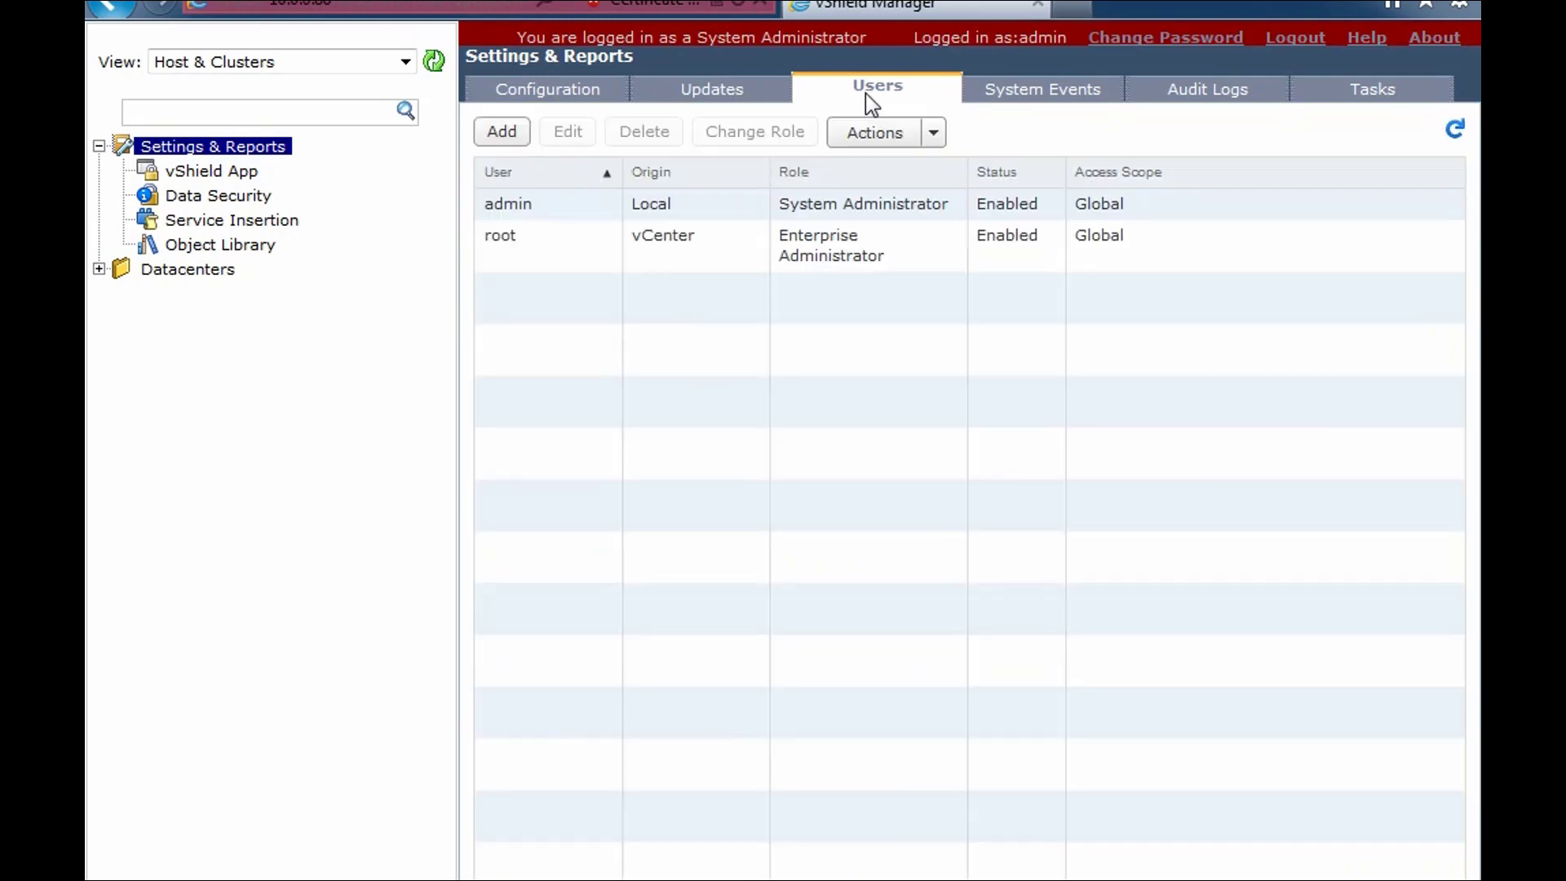
left_click(838, 253)
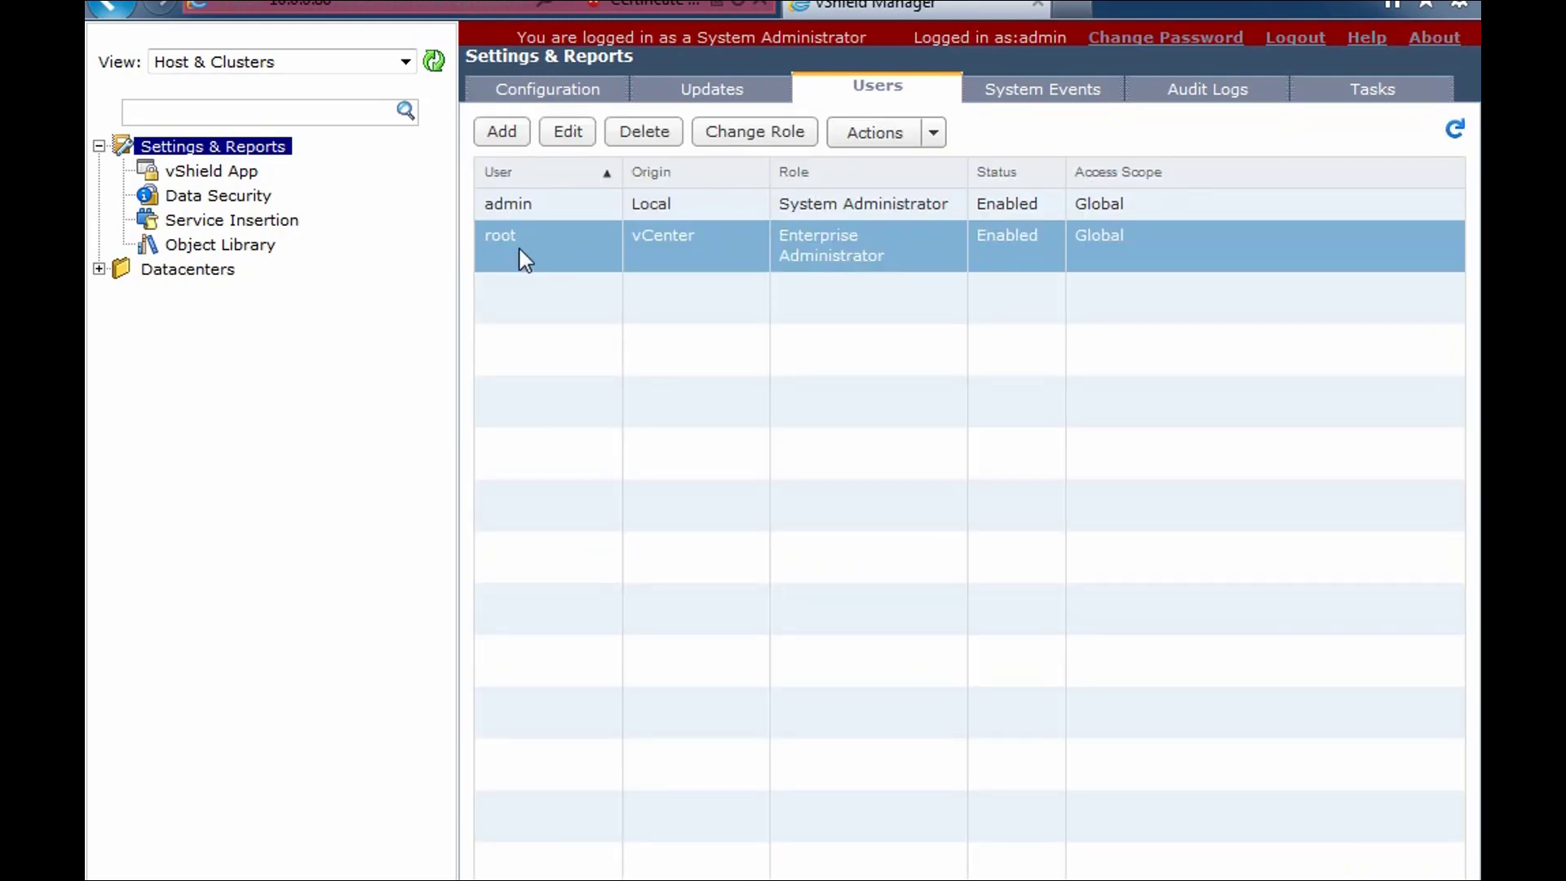
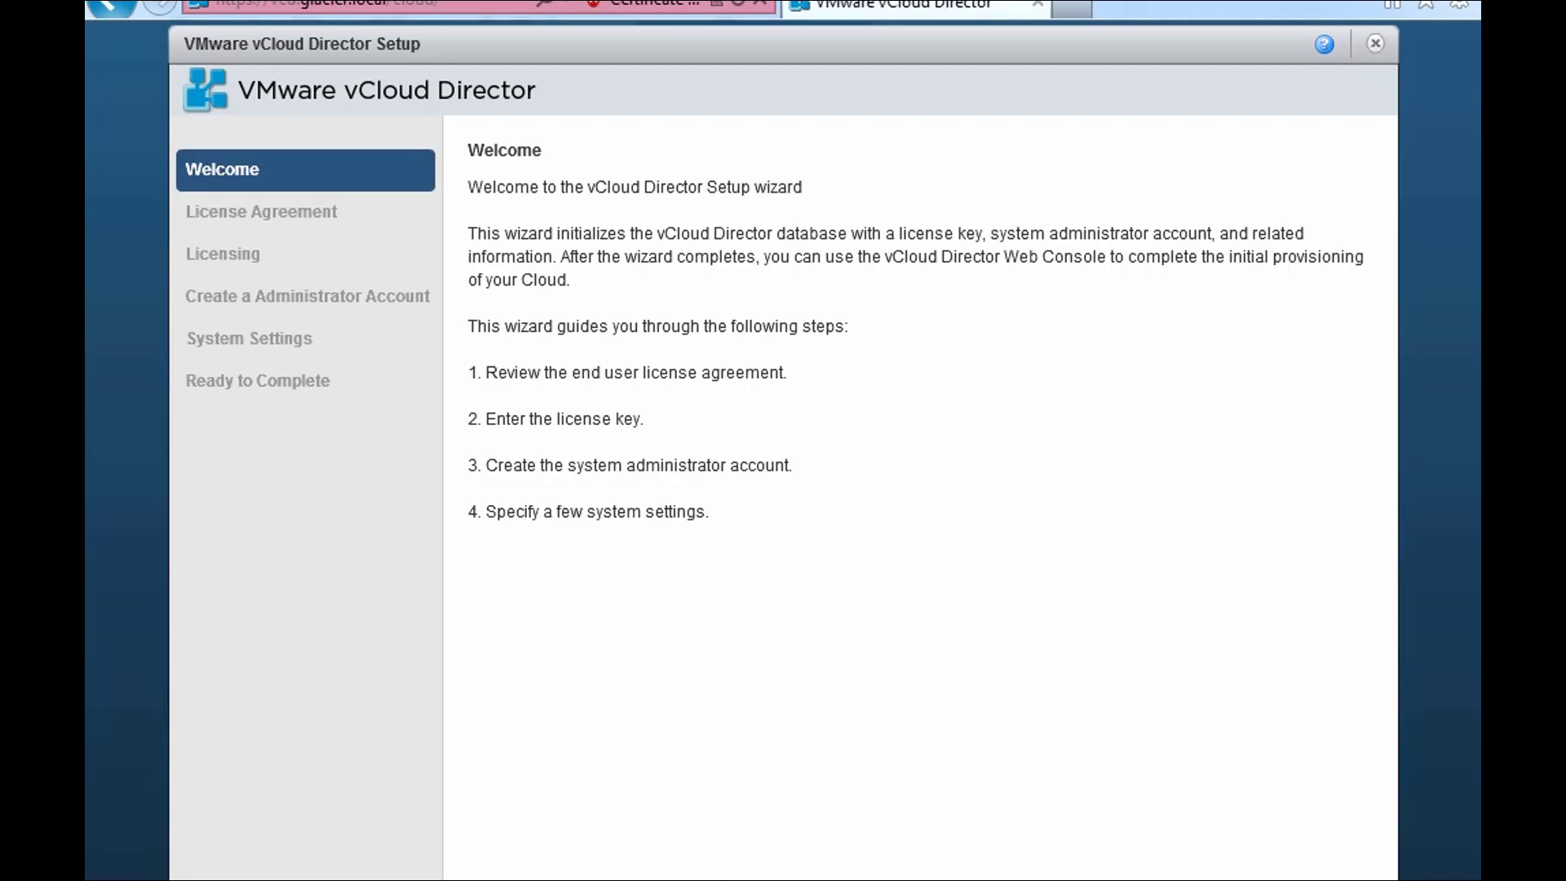
- Advance to the EULA, scroll through it, and choose 'Yes, I accept the terms'
left_click(1150, 879)
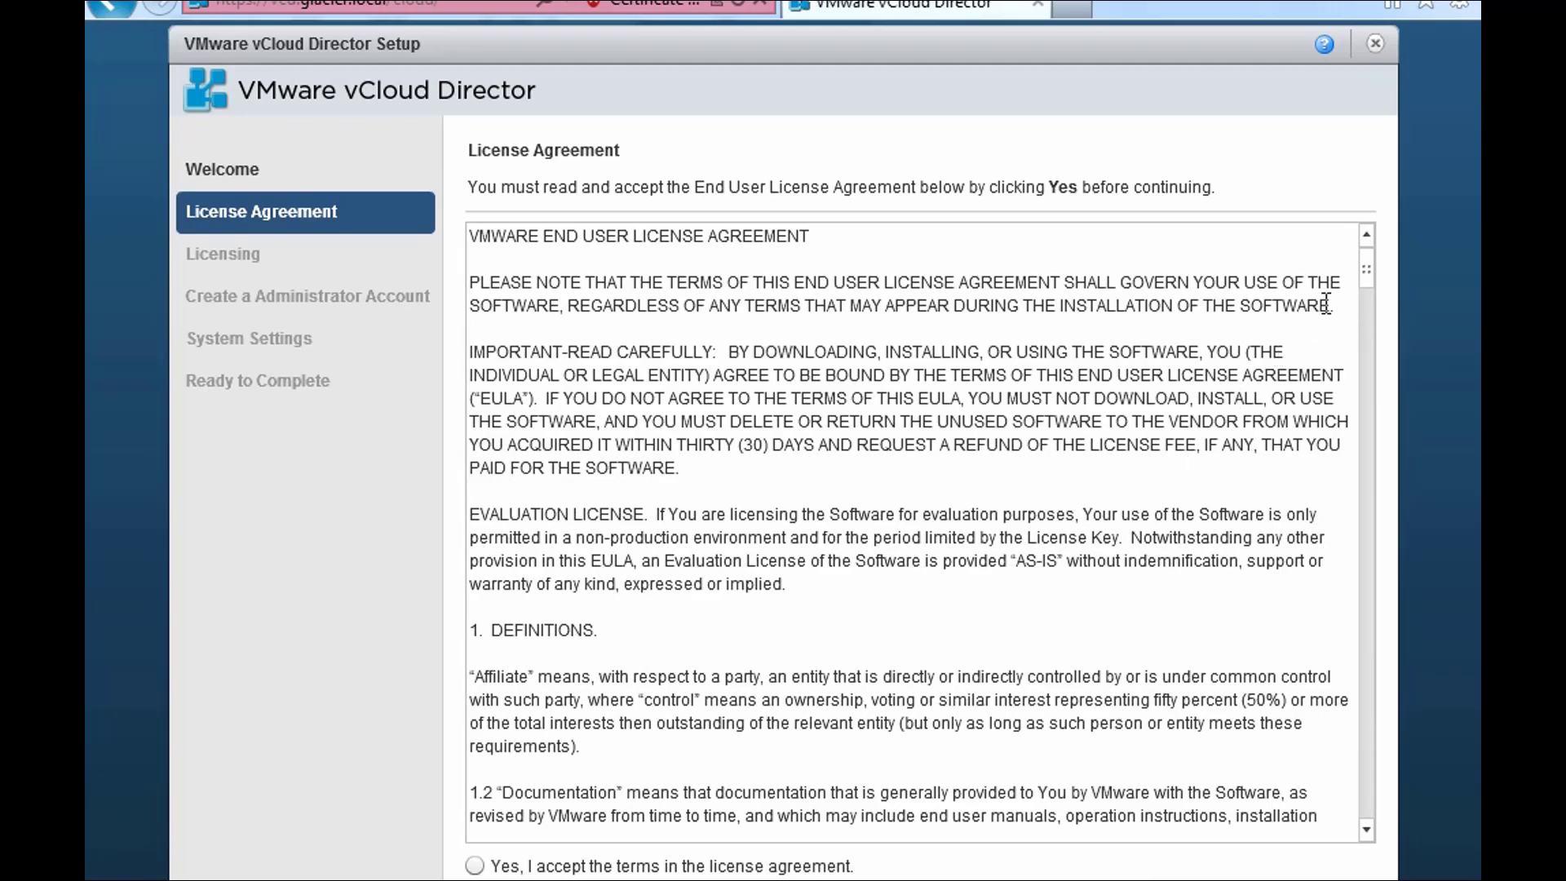
left_click_drag(1373, 271, 1367, 834)
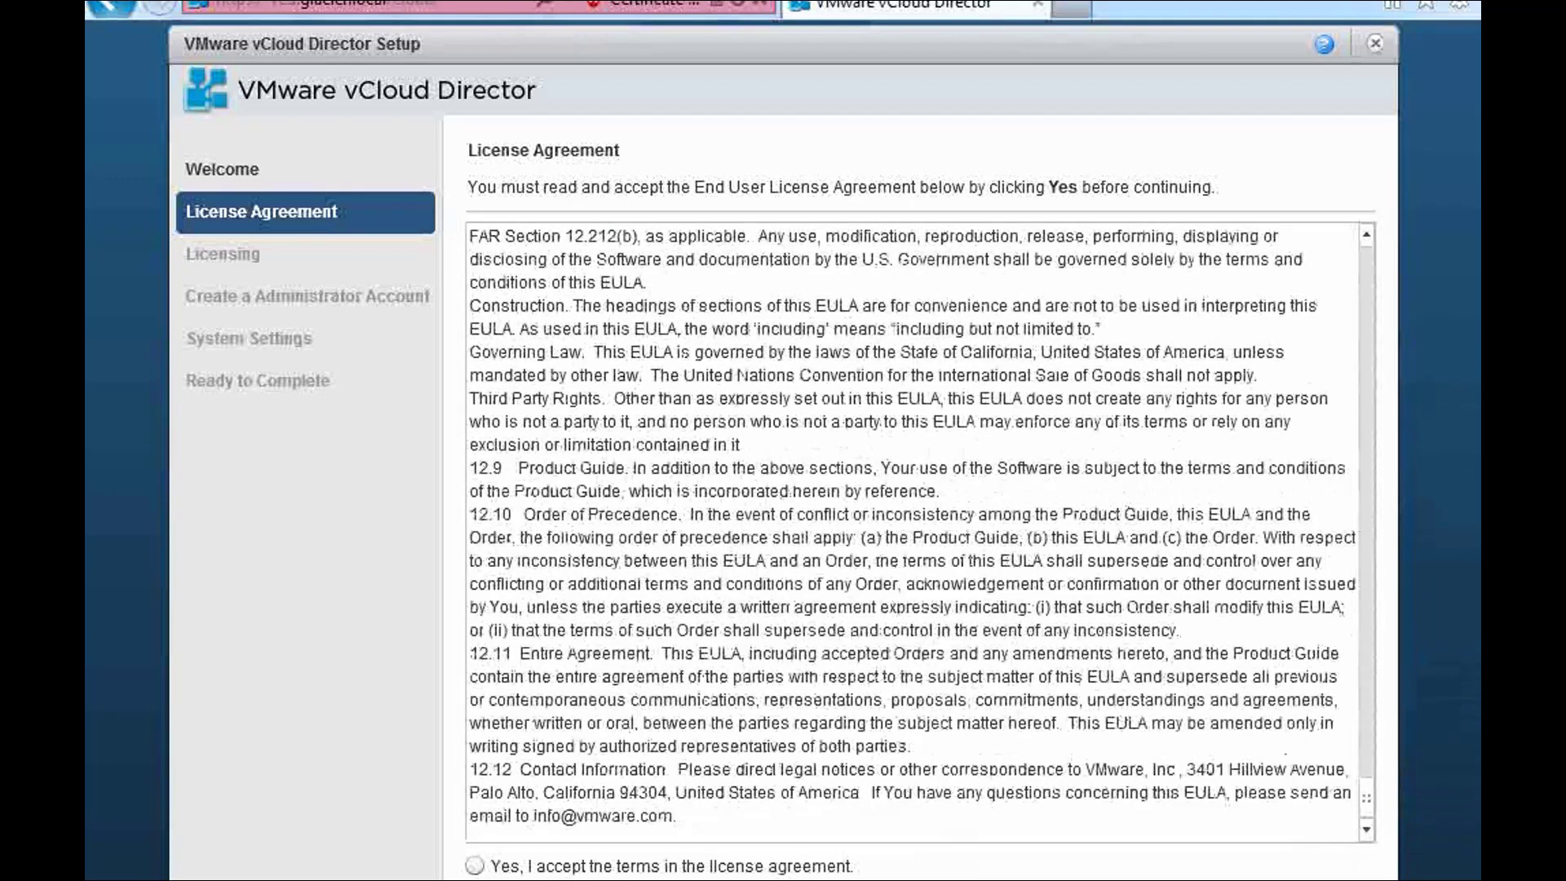
left_click(475, 866)
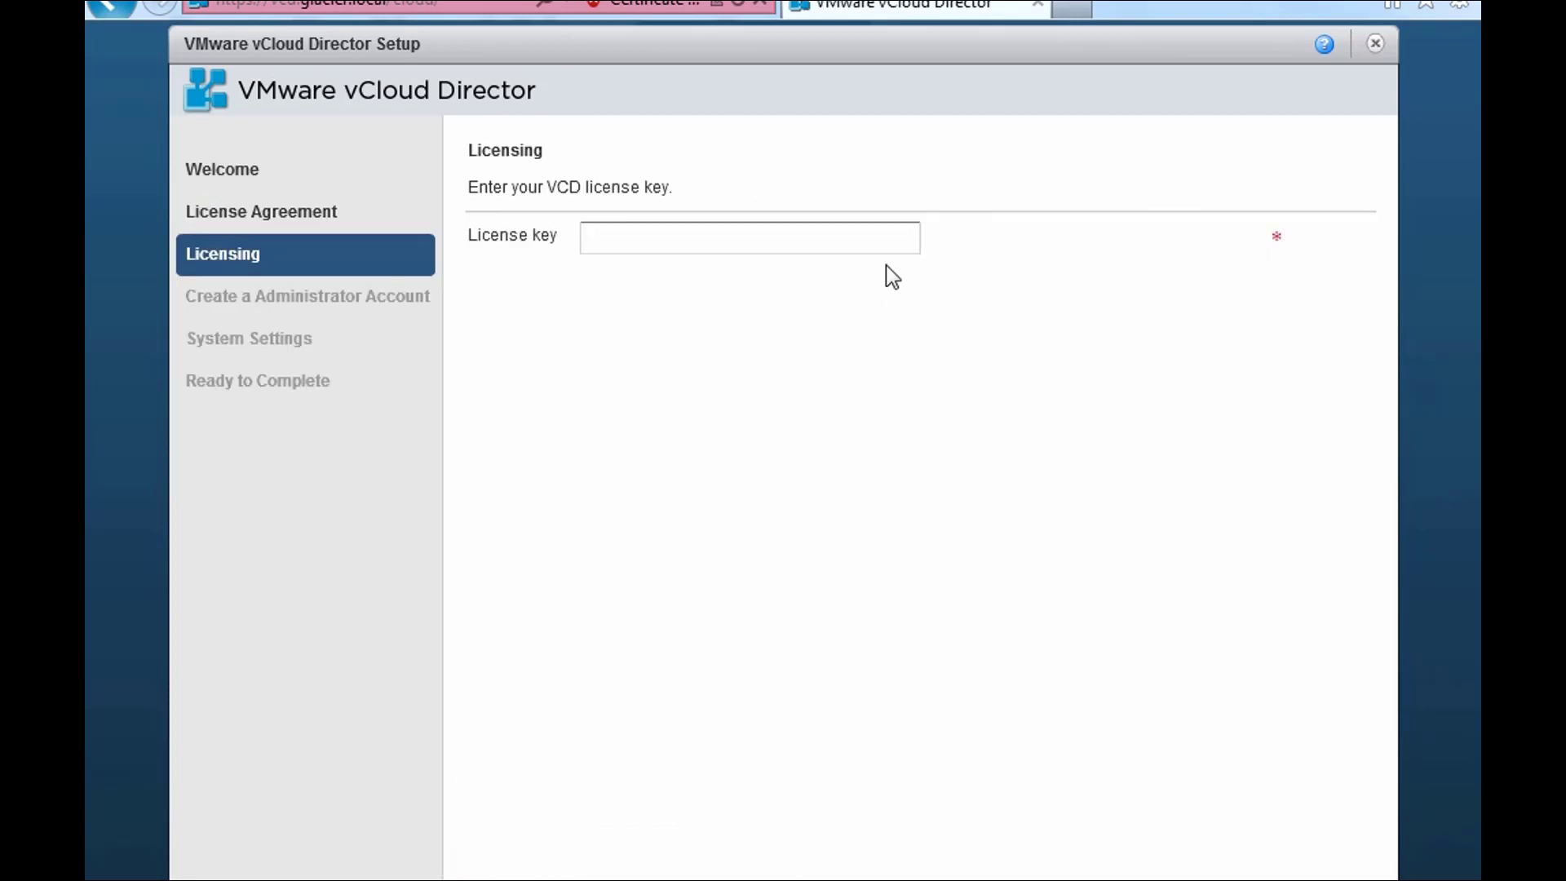
- Paste the vCloud Director license key, validated with expiry 04/10/2013, and continue
left_click(881, 240)
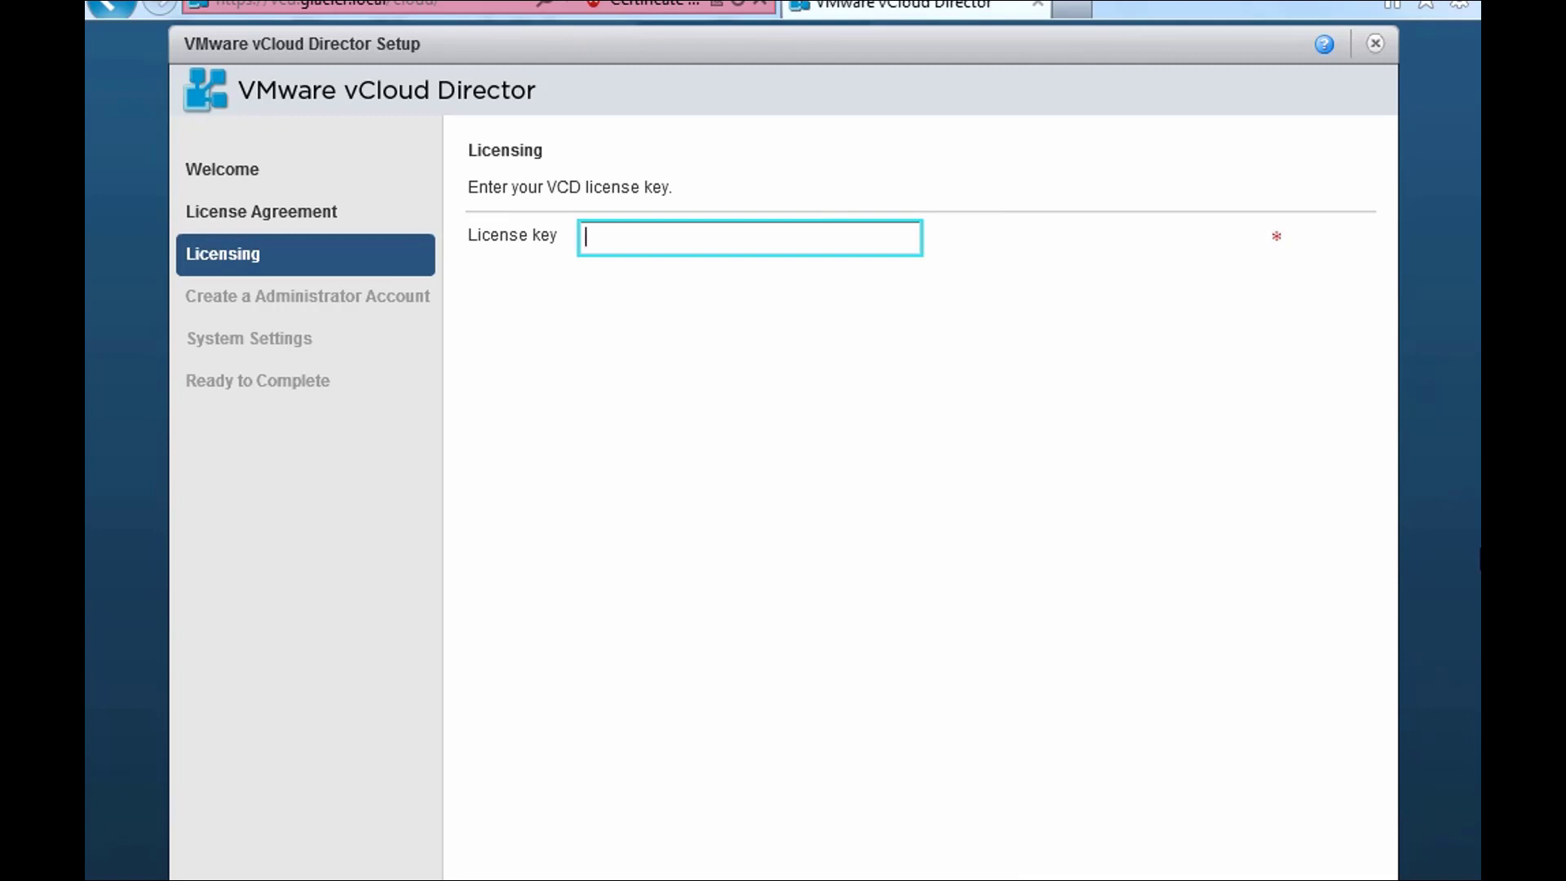
key("ctrl+v")
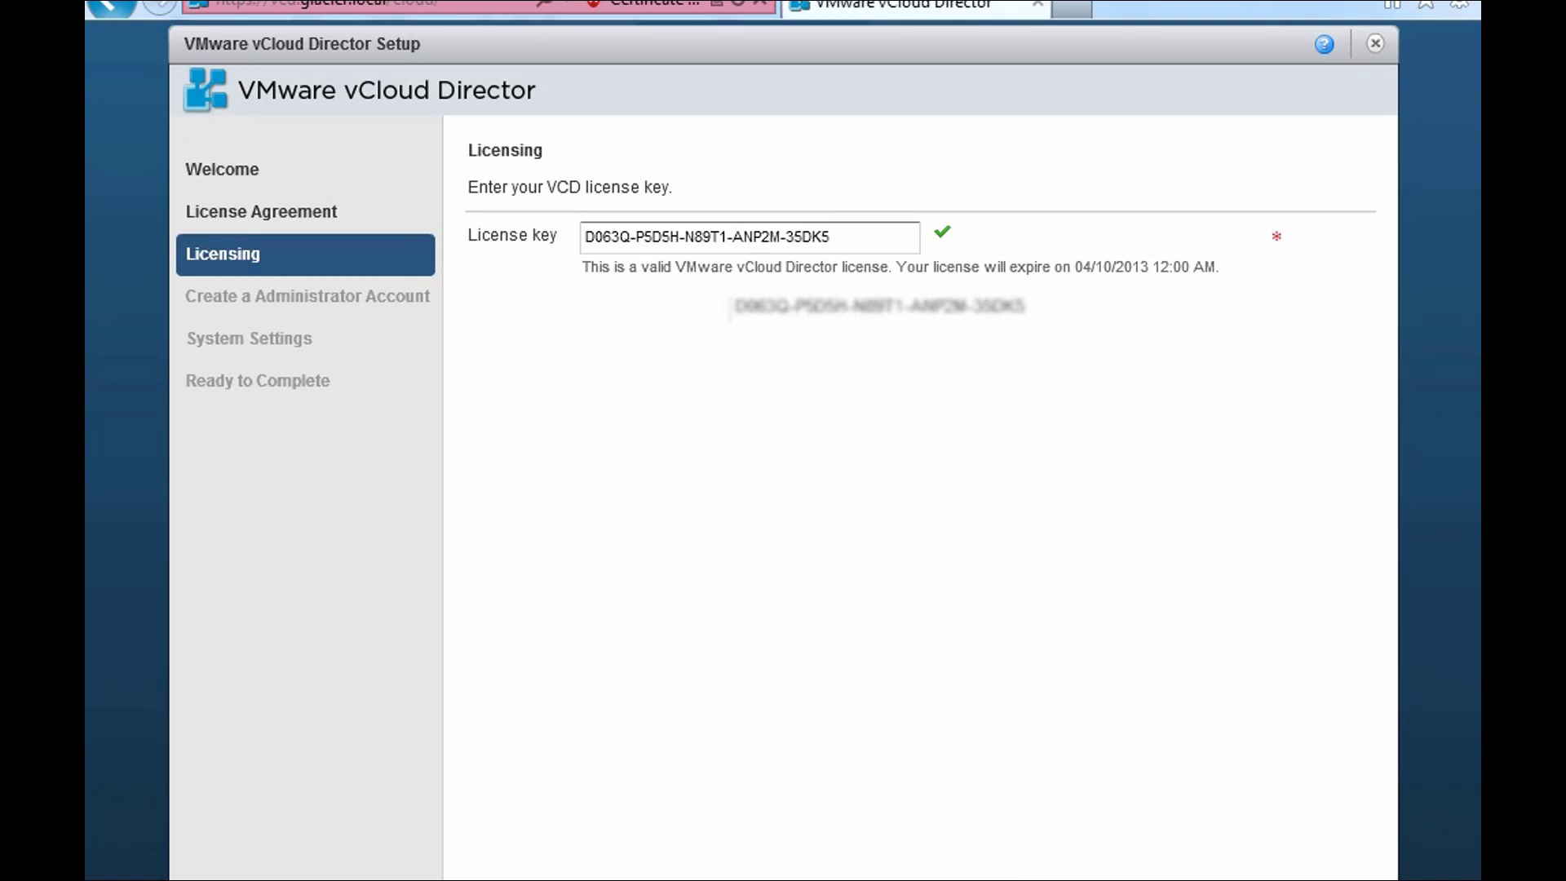
left_click(1215, 877)
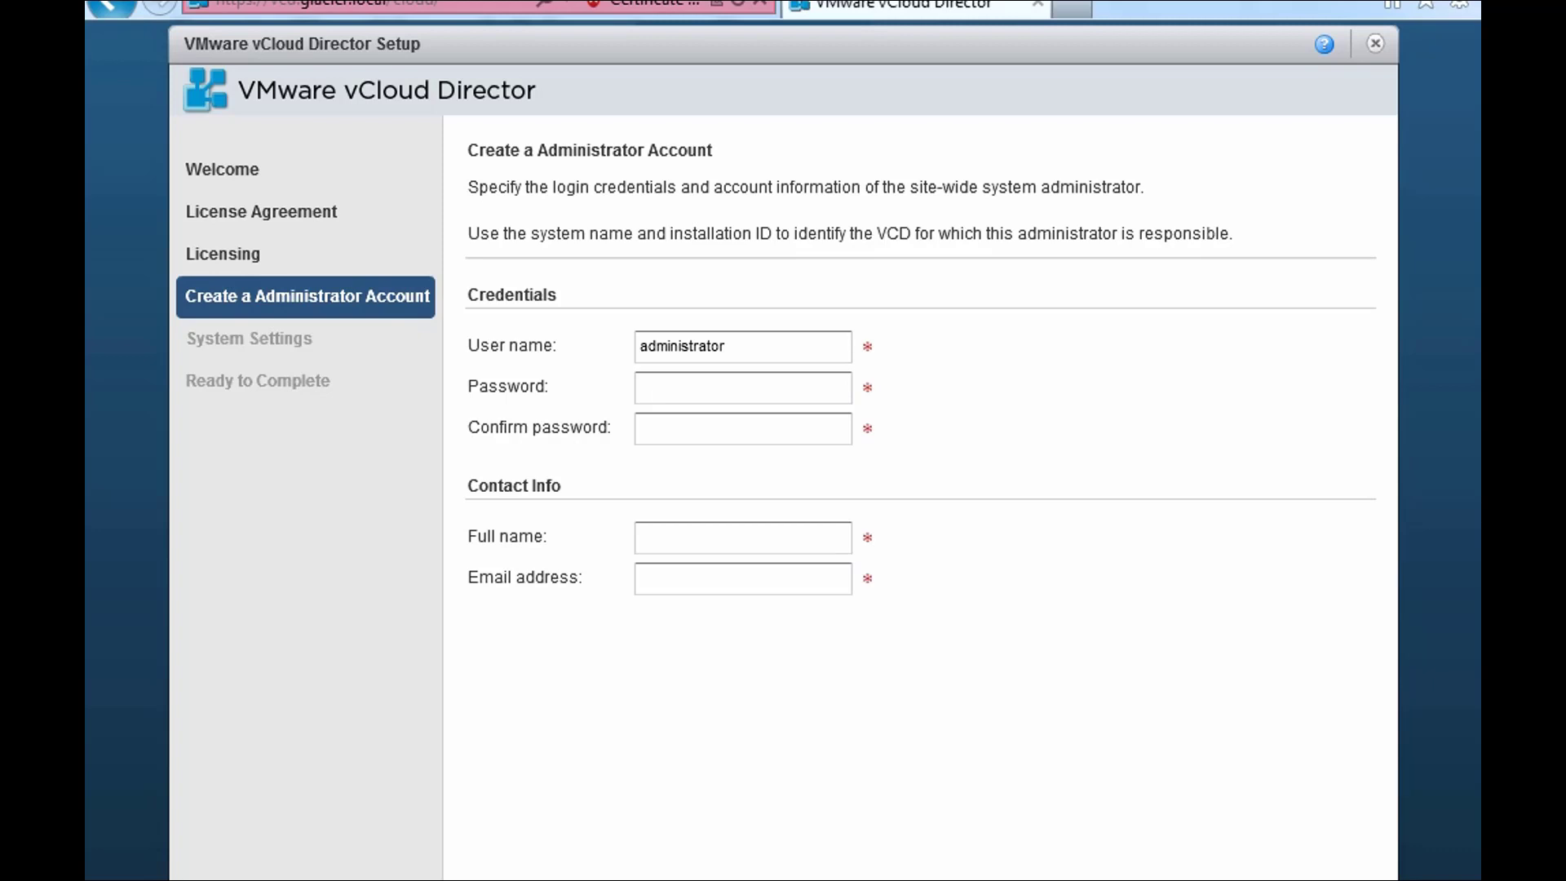
- Keep user name 'administrator' and enter and confirm the administrator password
left_click(804, 346)
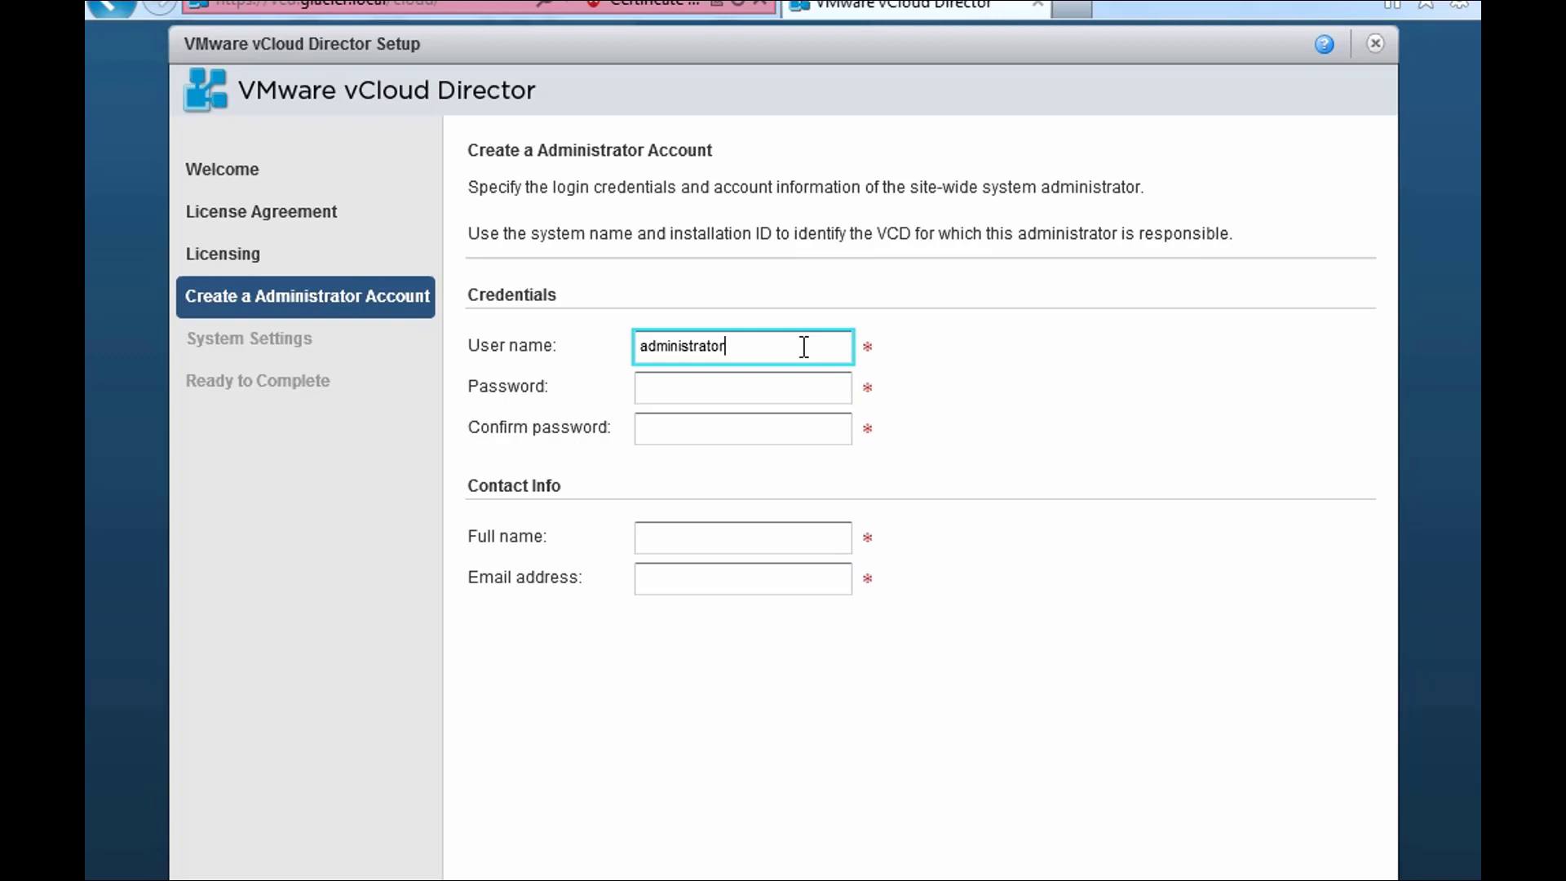
left_click_drag(741, 342, 596, 342)
left_click(752, 346)
left_click(728, 385)
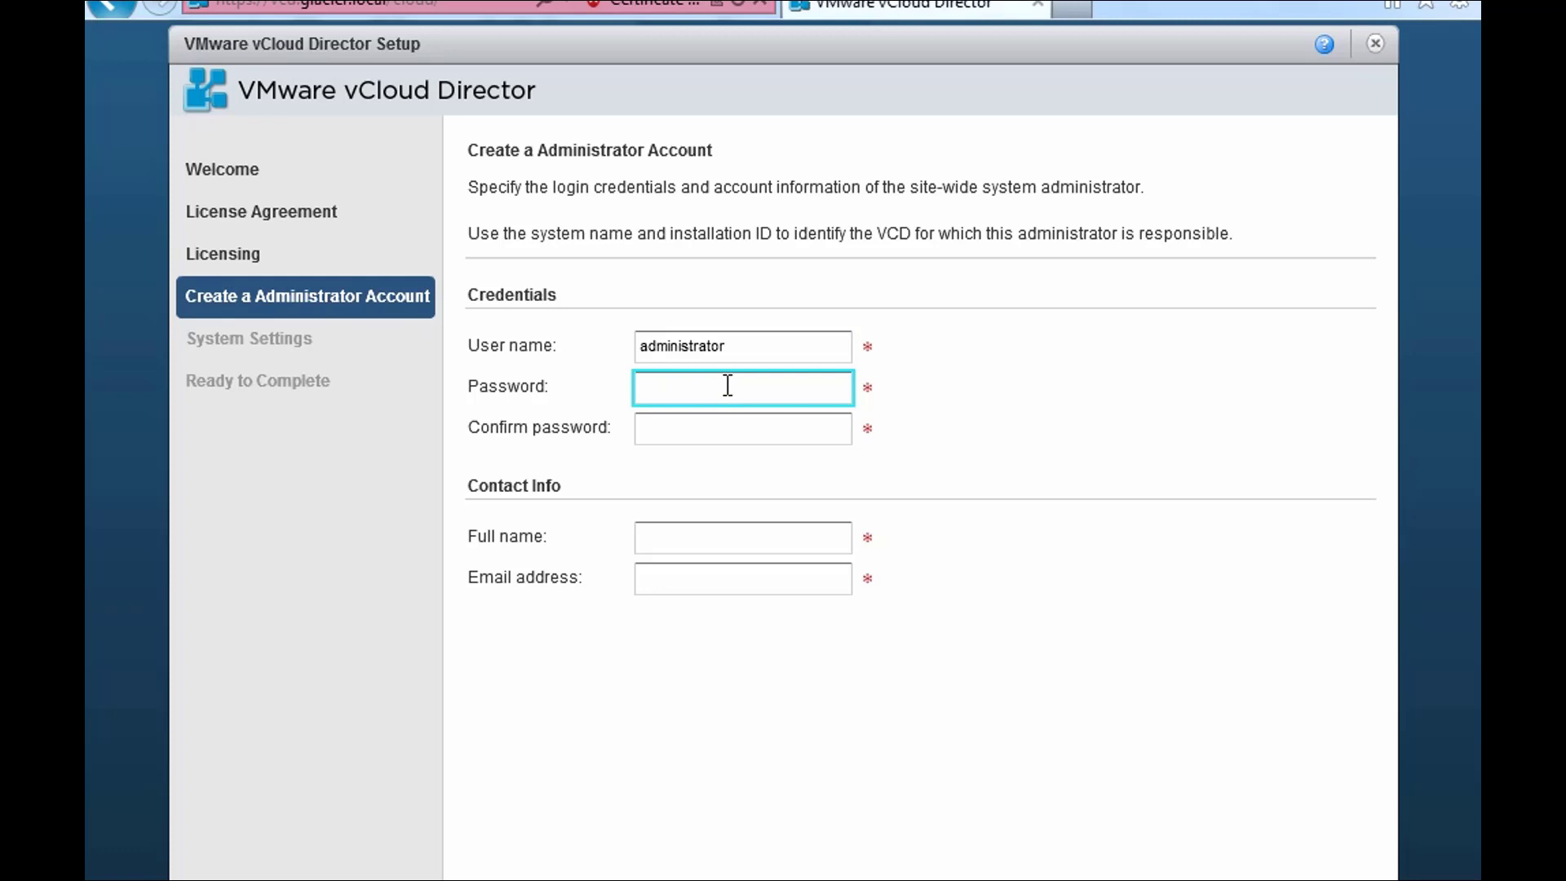
type("**********")
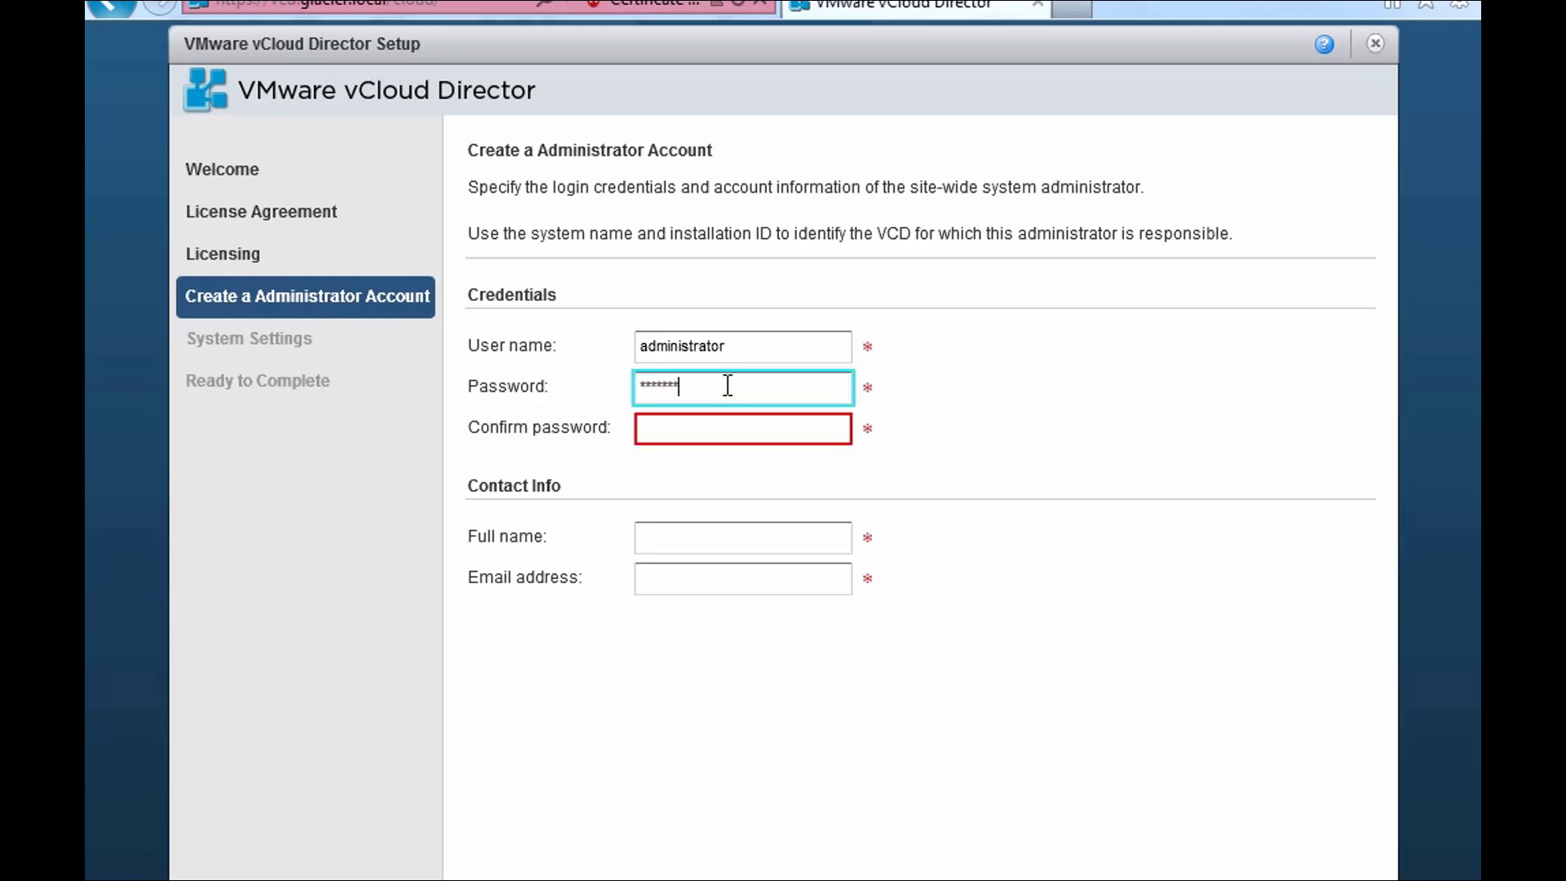
key("Tab")
type("***********")
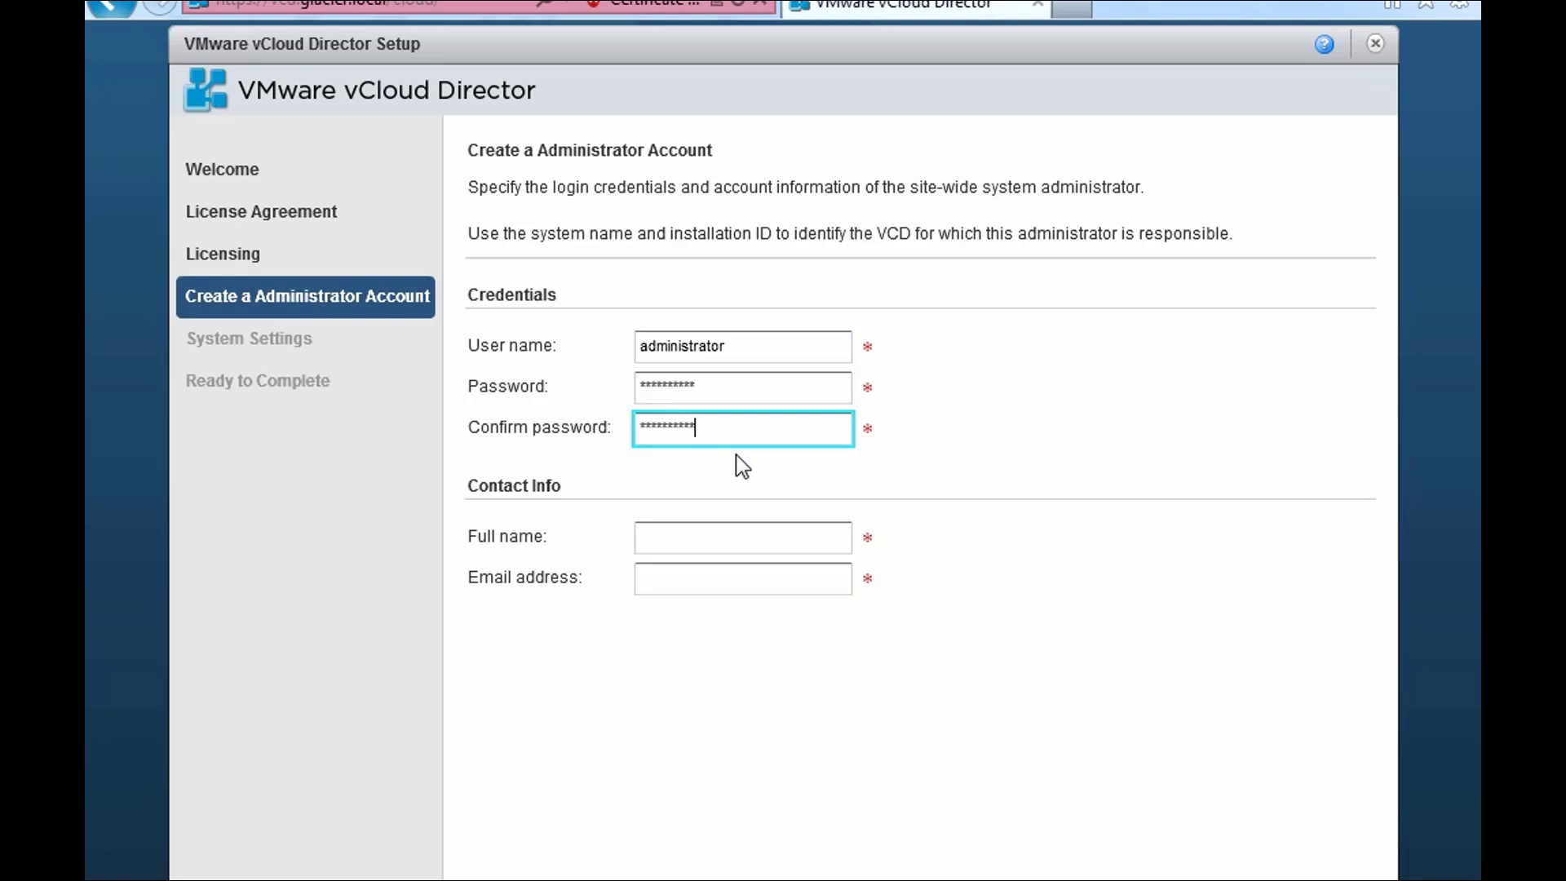
- Fill in the administrator's full name and e-mail address, then continue to system settings
left_click(719, 534)
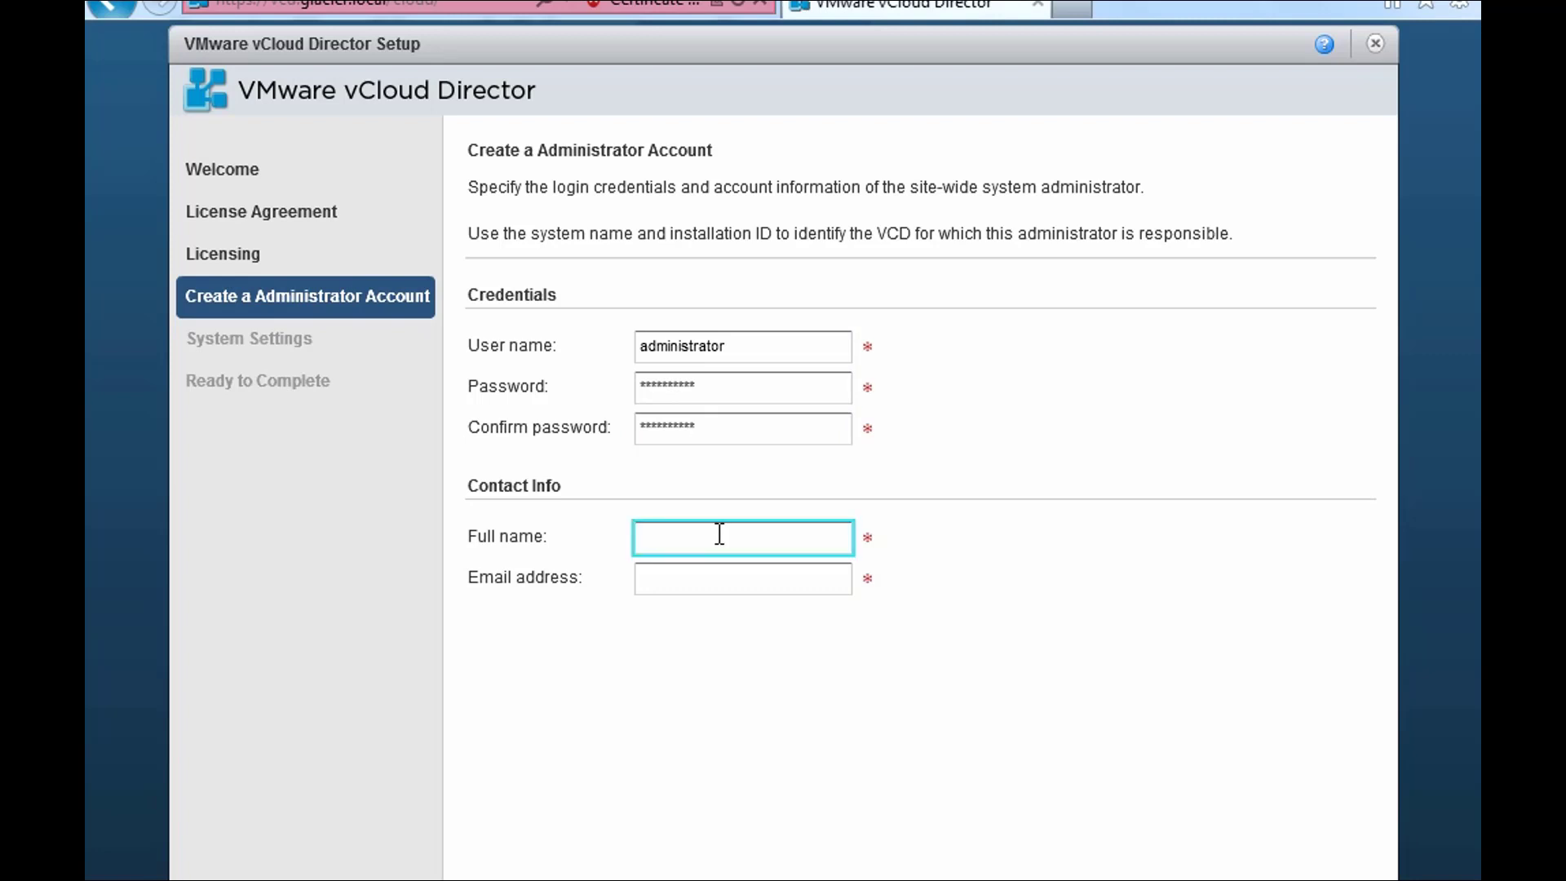
type("Chris Wahl")
key("Tab")
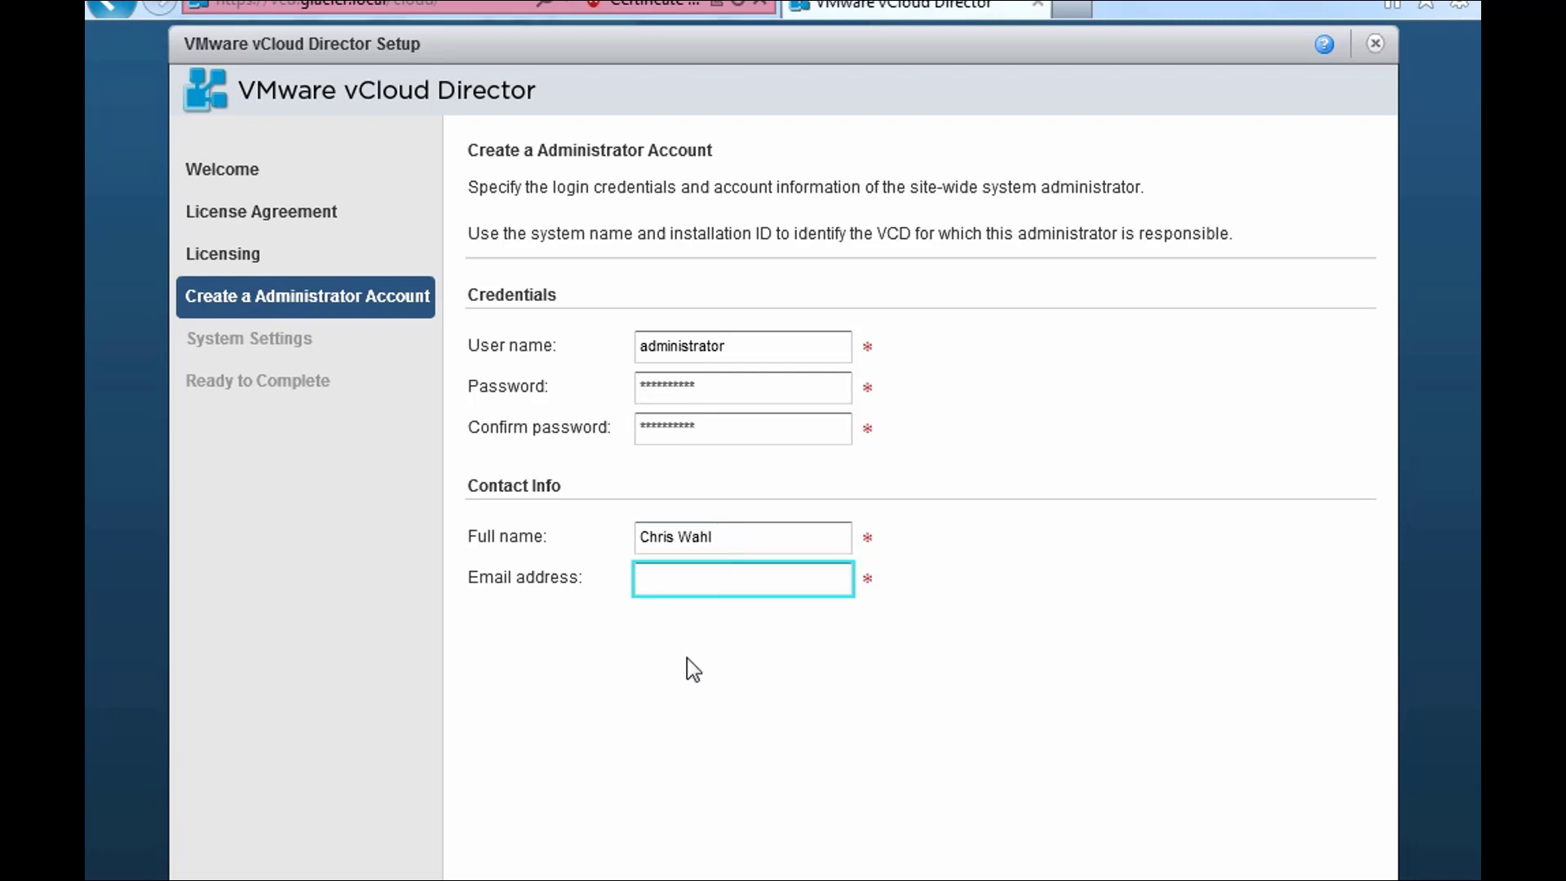
type("fake@fake")
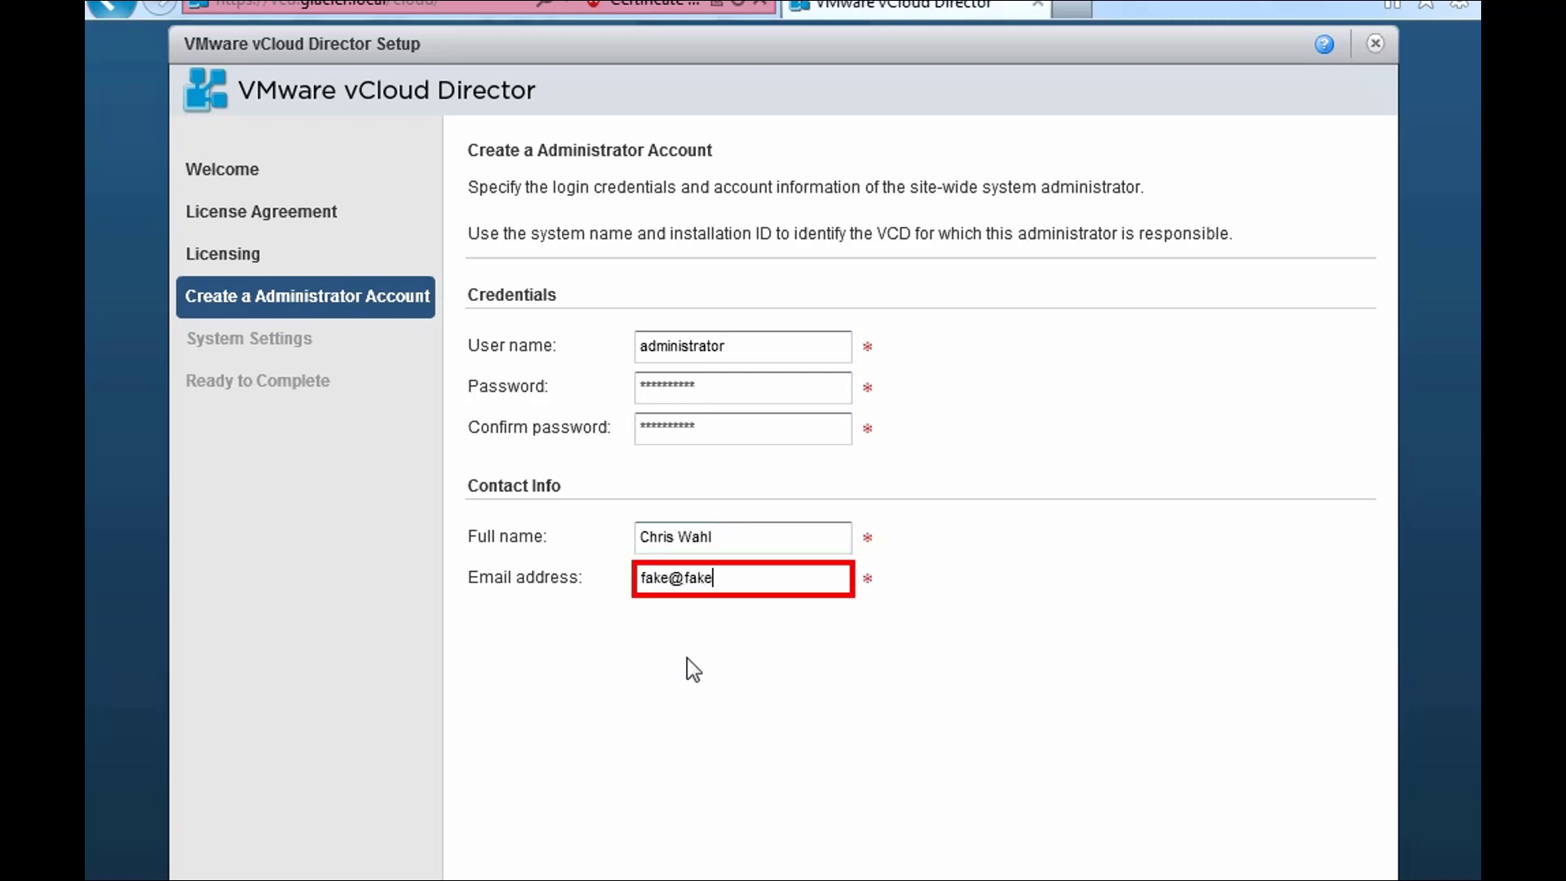
type(".com")
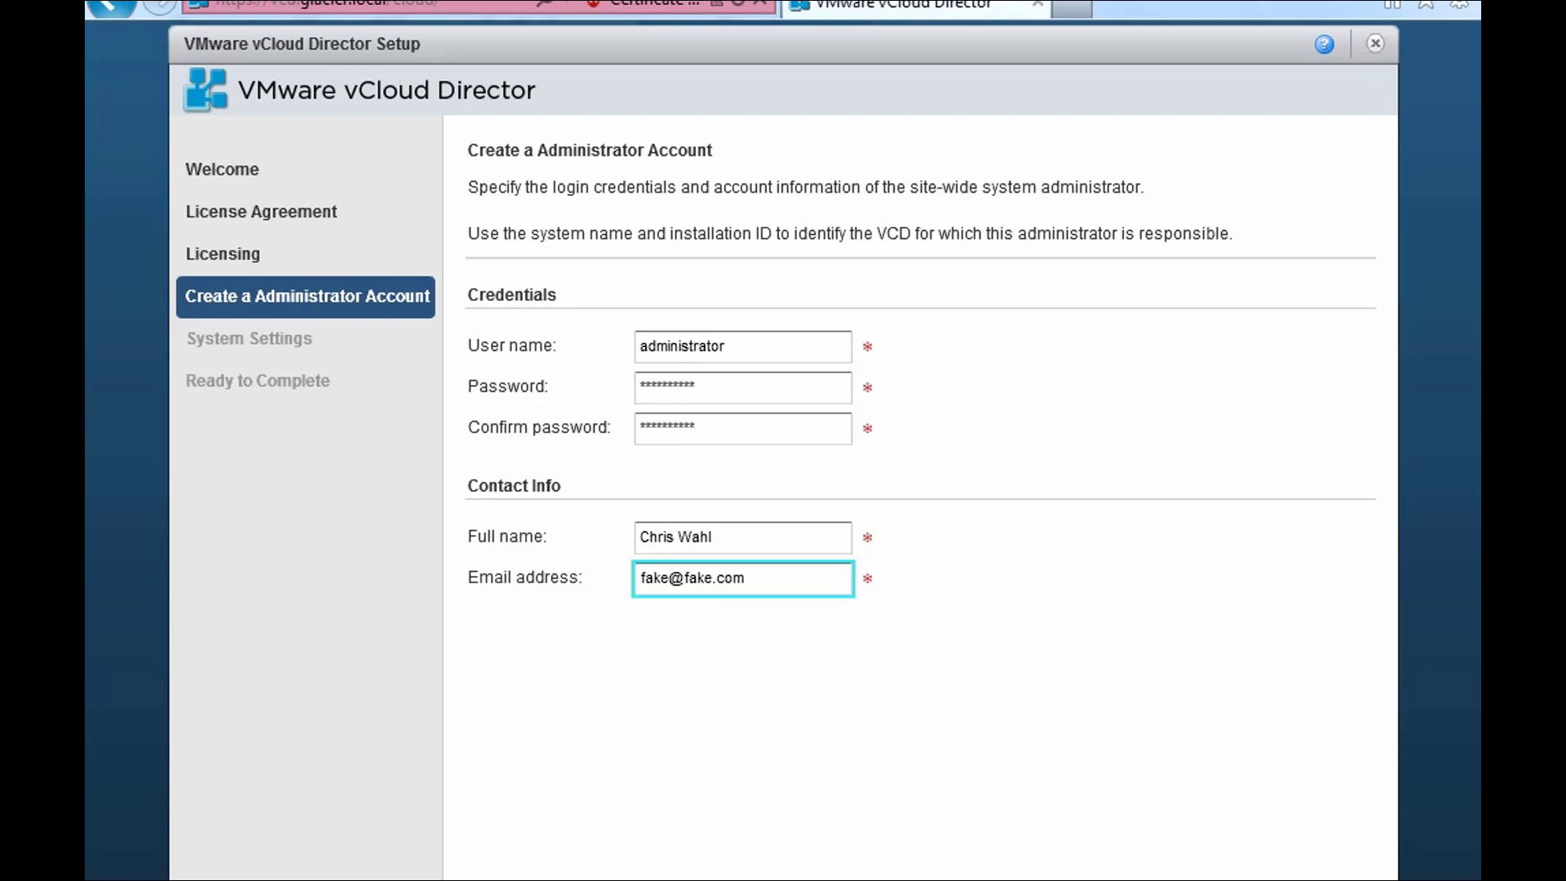
left_click(995, 880)
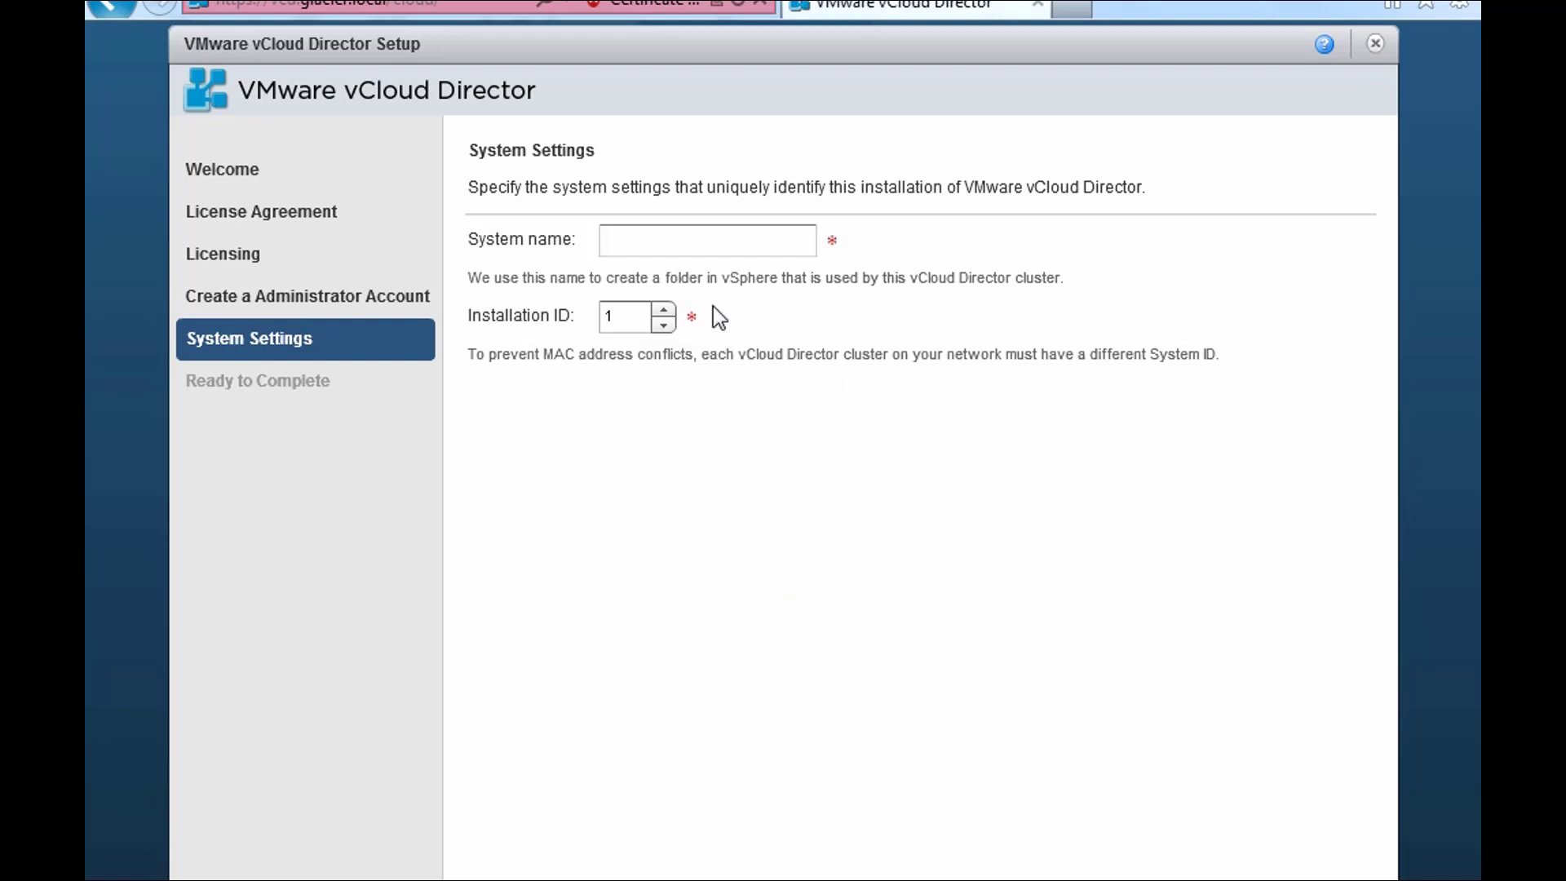
- Enter system name ChicagoCloud, removing a stray digit, and keep installation ID 1
left_click(696, 241)
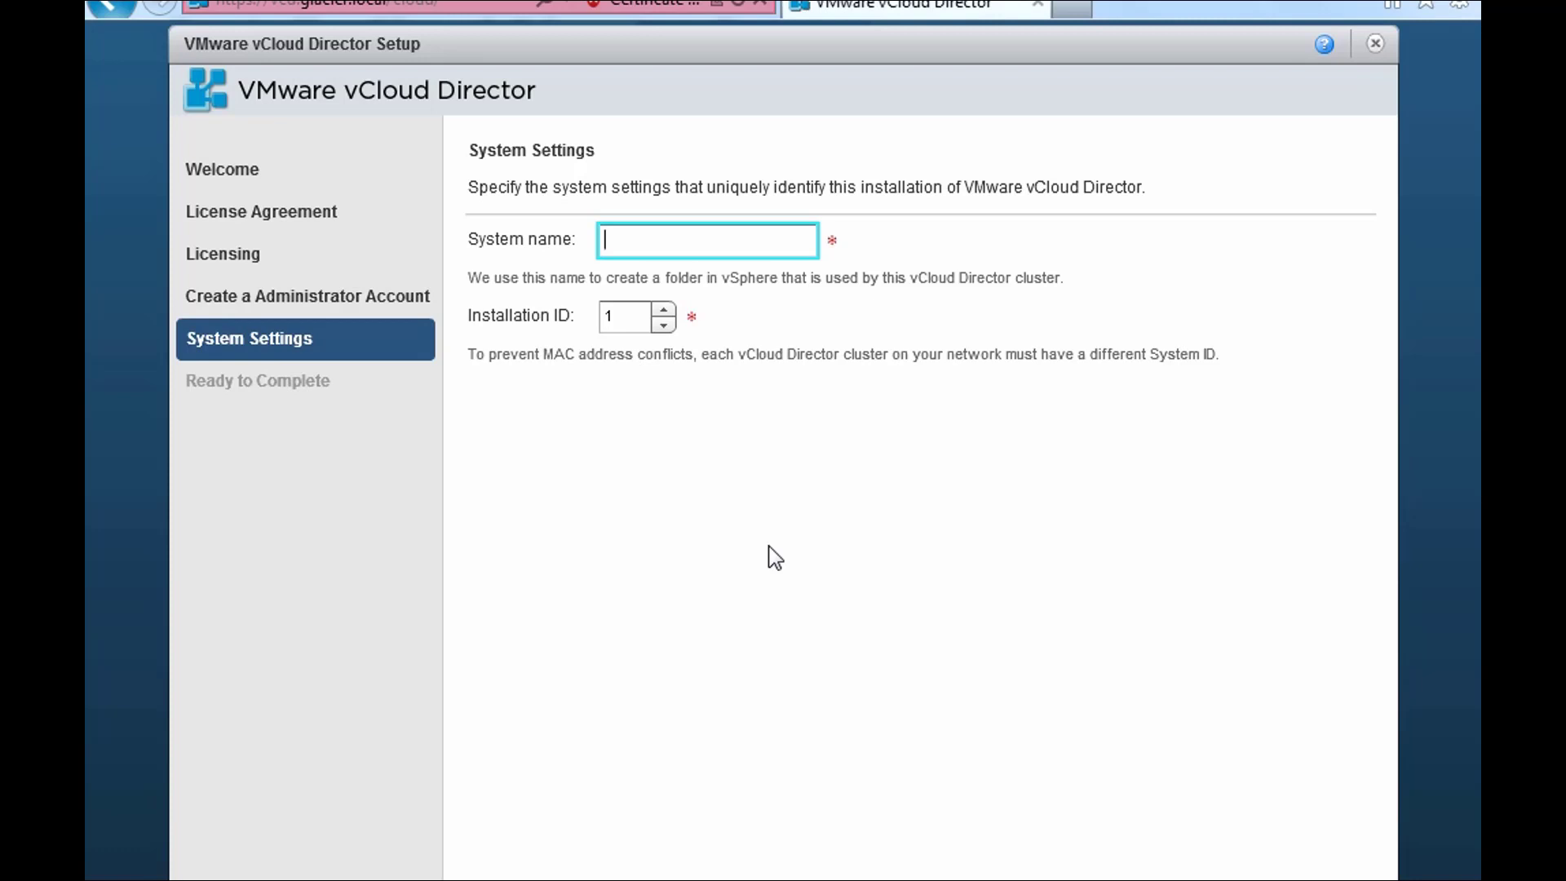
type("ChicagoCloud")
type("01")
key("BackSpace")
key("BackSpace")
left_click(634, 316)
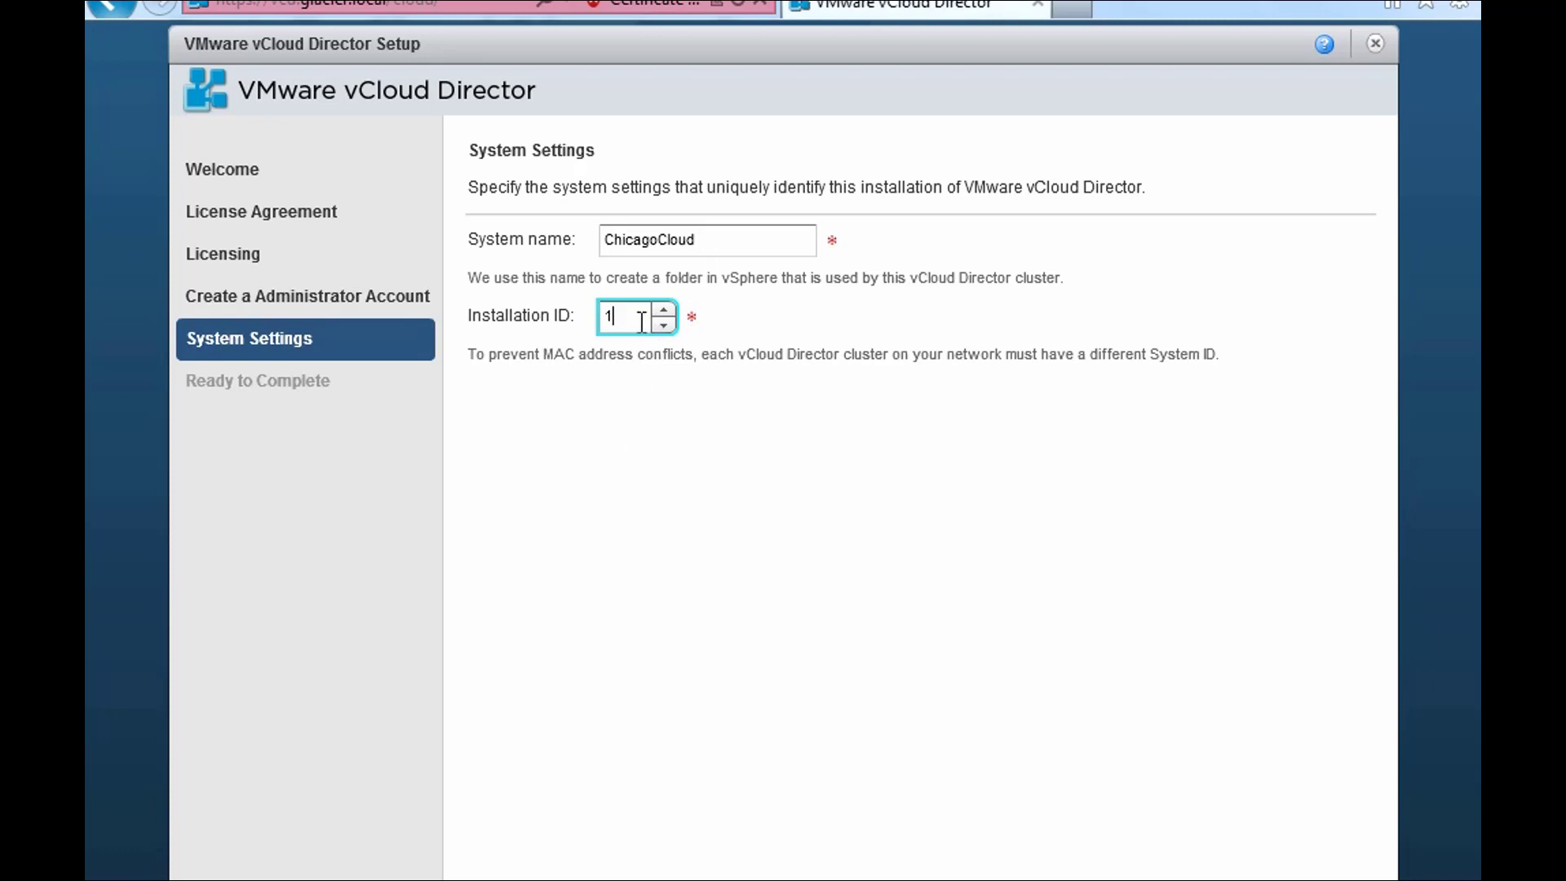
- Try system name ChicagoCloud02 with installation ID 2
left_click(707, 244)
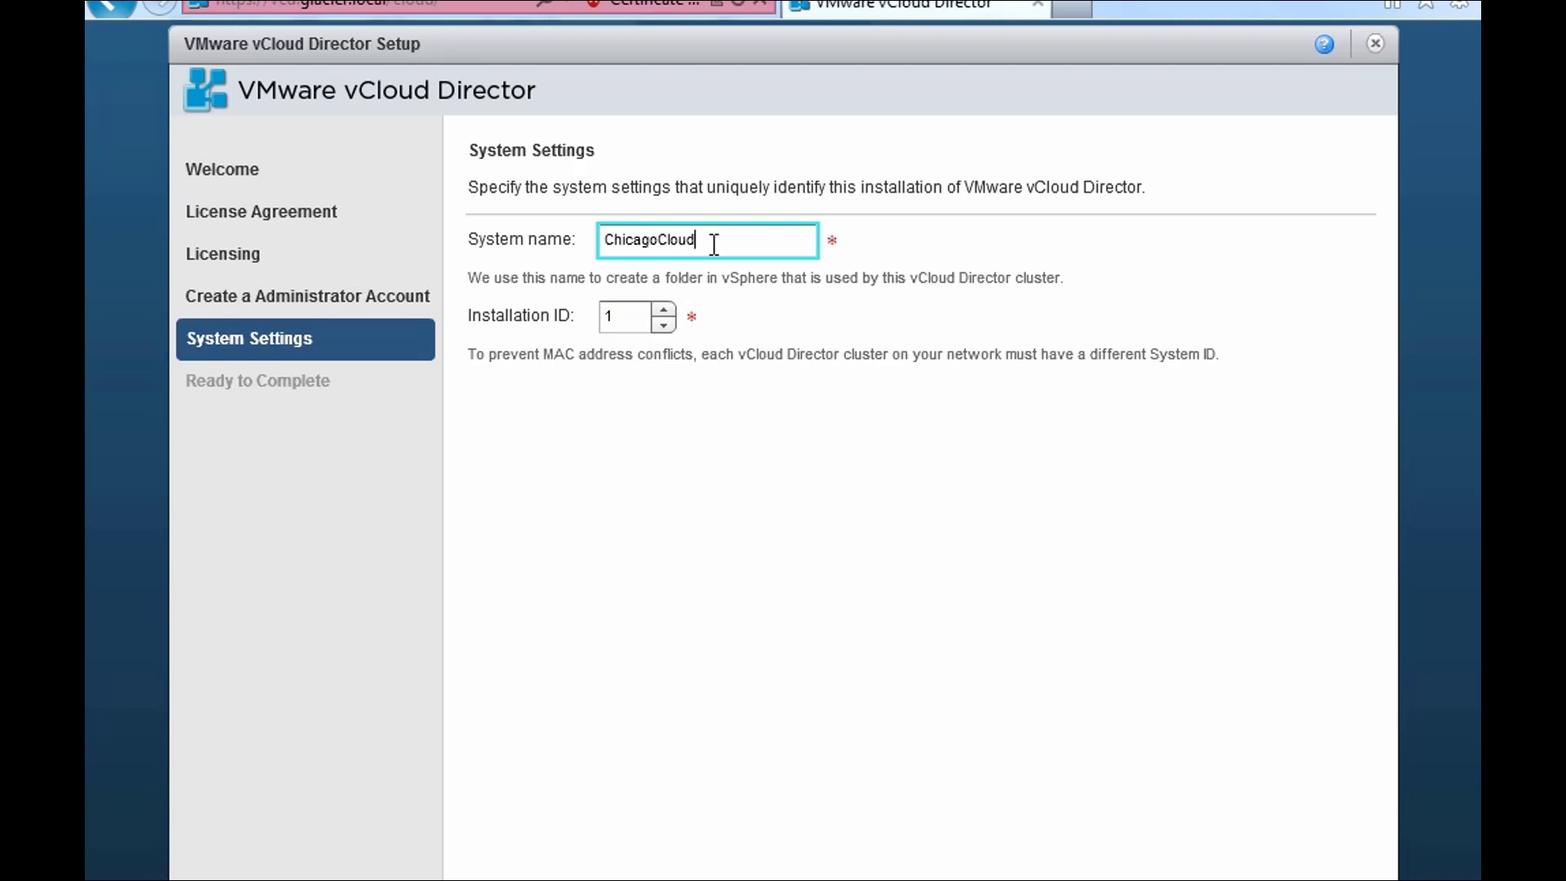
type("01")
key("BackSpace")
type("2")
left_click(632, 313)
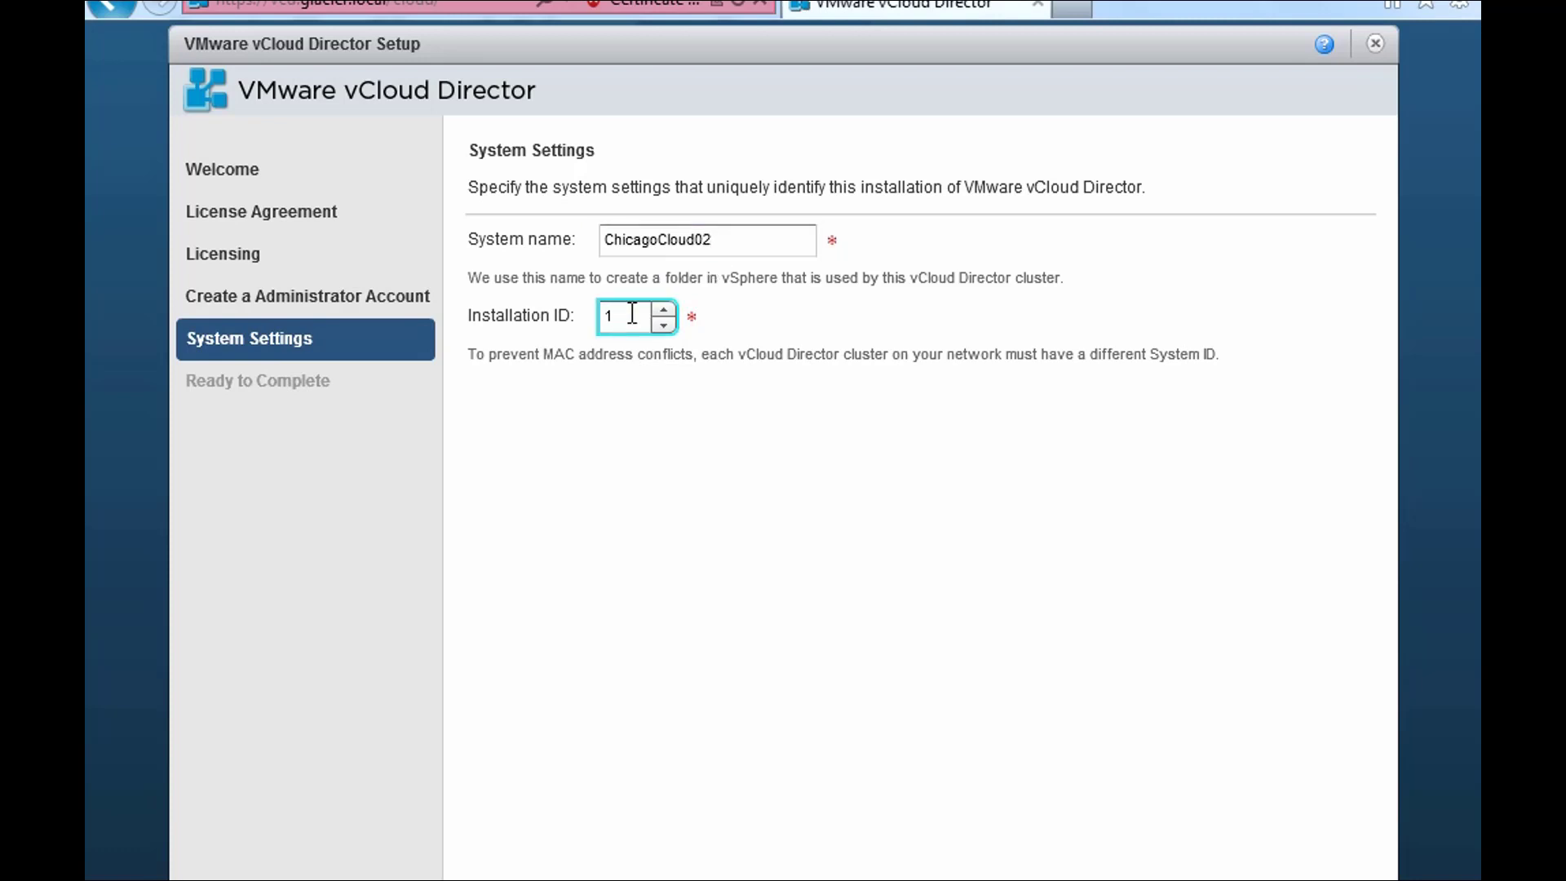
key("BackSpace")
type("2")
- Revert to installation ID 1 and system name ChicagoCloud, then submit to finish setup
left_click(734, 245)
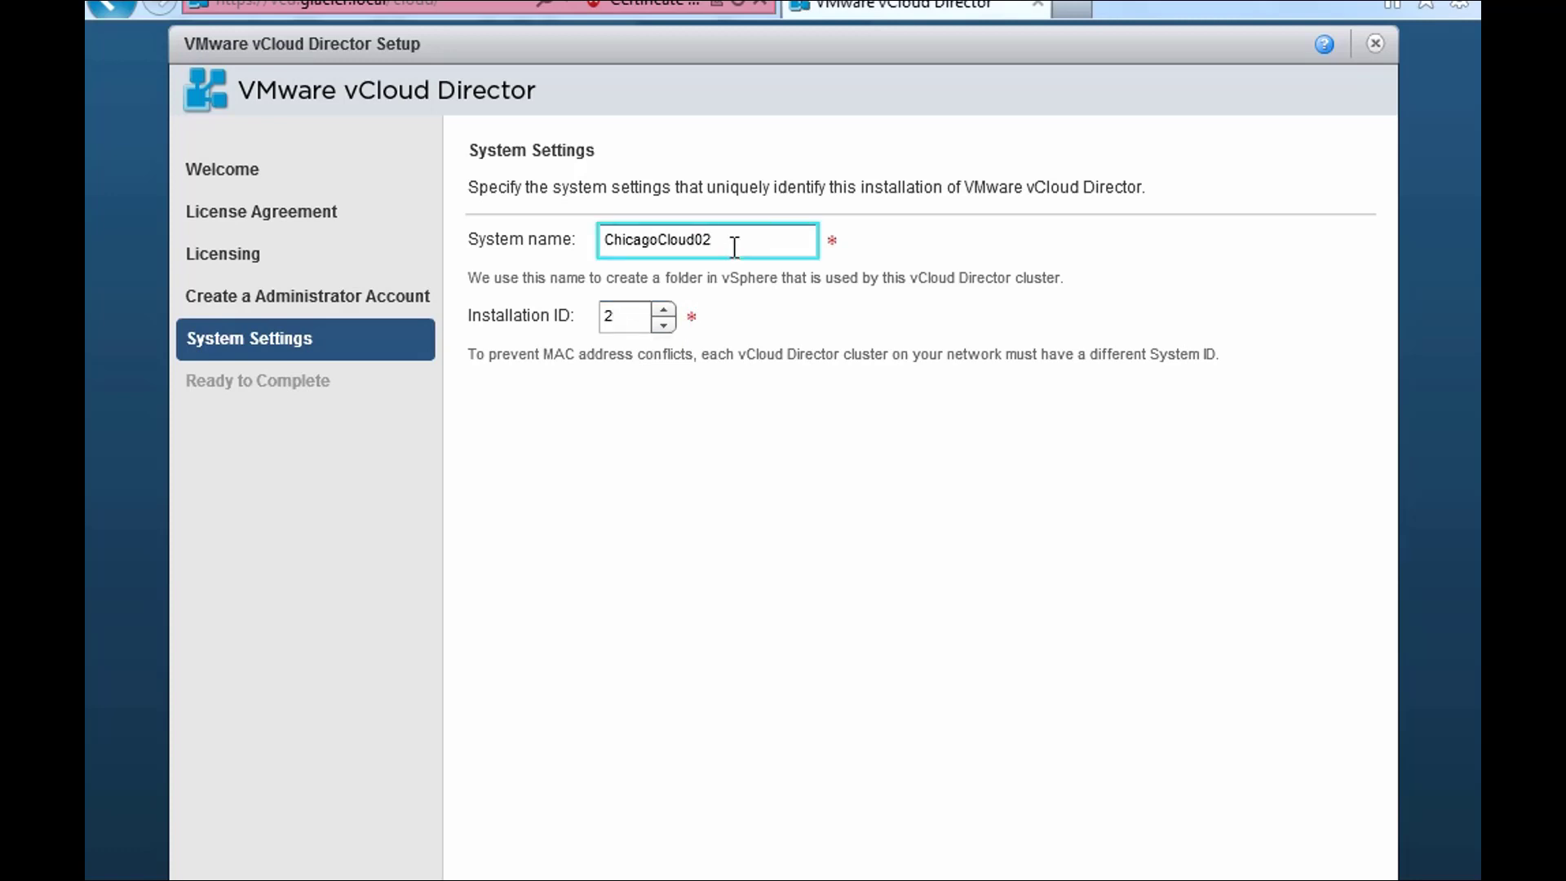
left_click(633, 322)
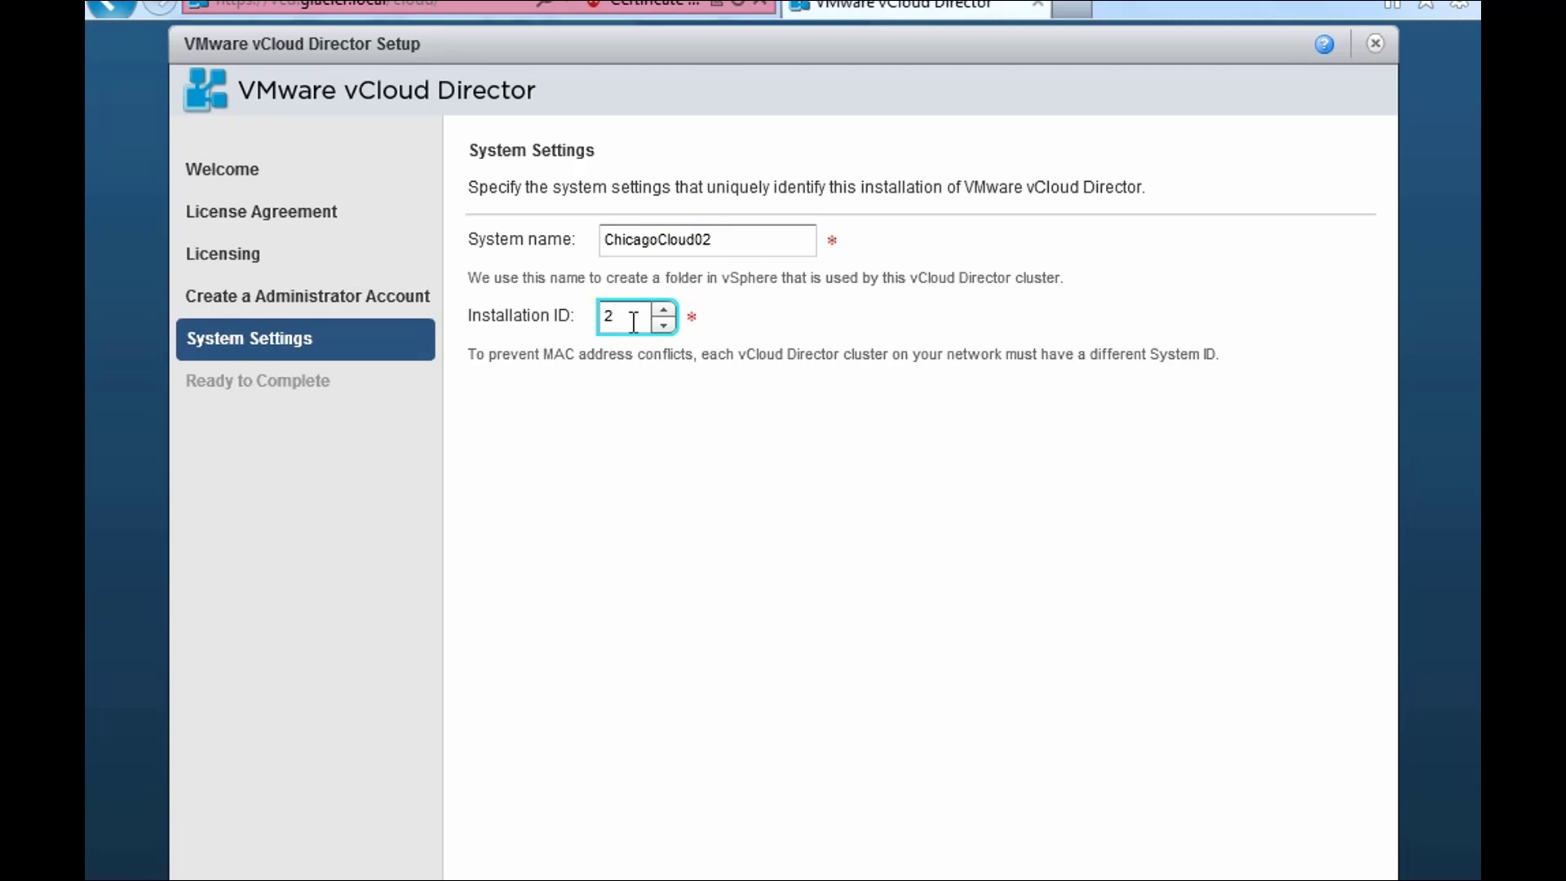
key("BackSpace")
type("1")
left_click(733, 245)
key("BackSpace")
key("BackSpace")
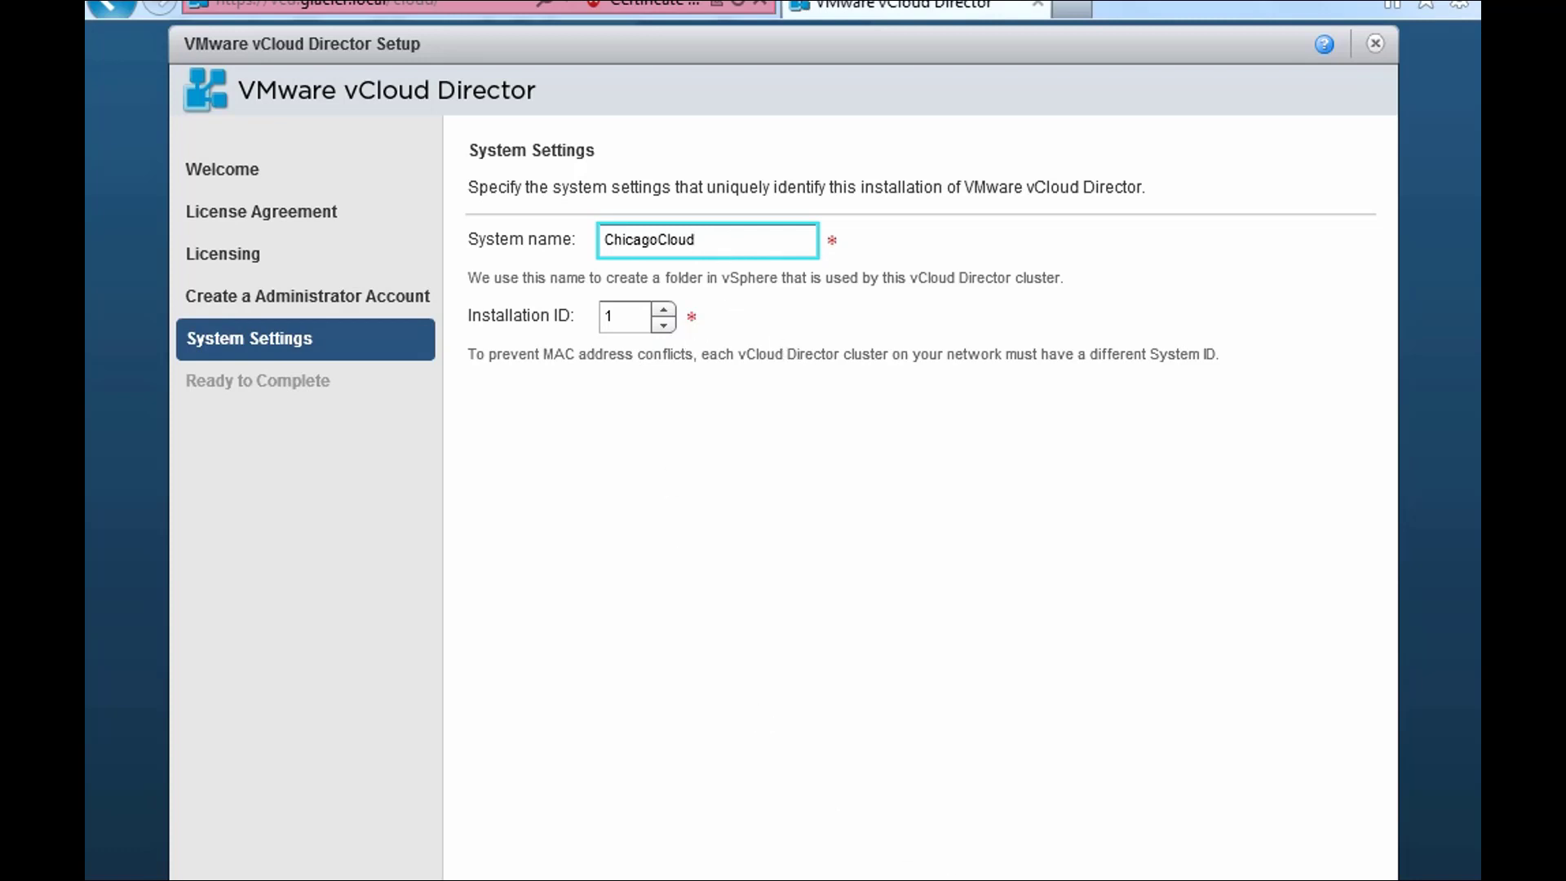
key("Return")
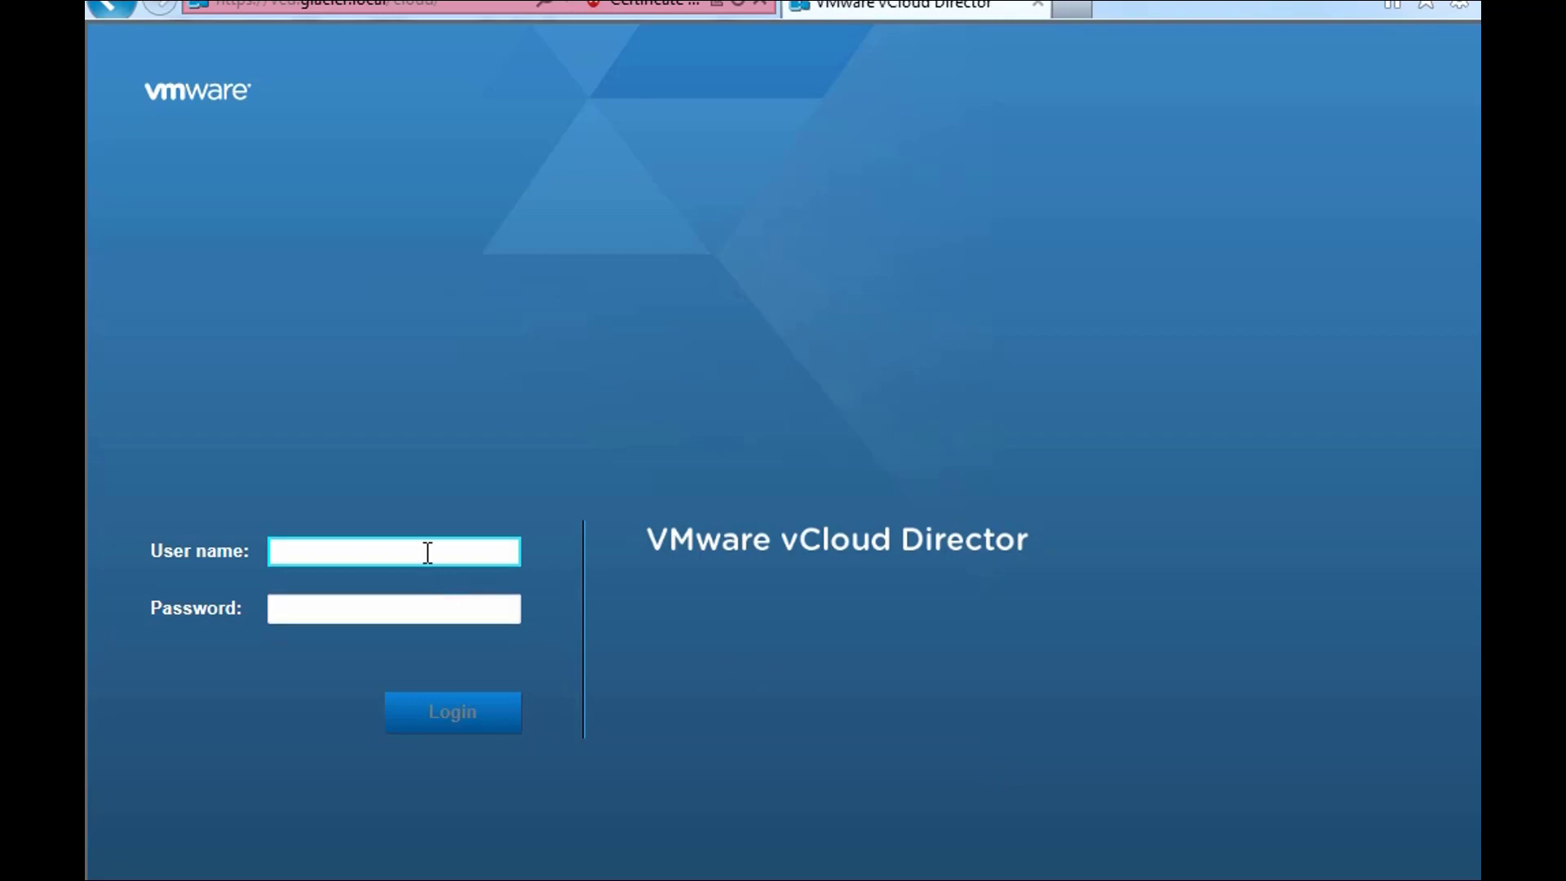
- Log in as administrator and launch 'Attach a vCenter' from Quick Start
type("administrator")
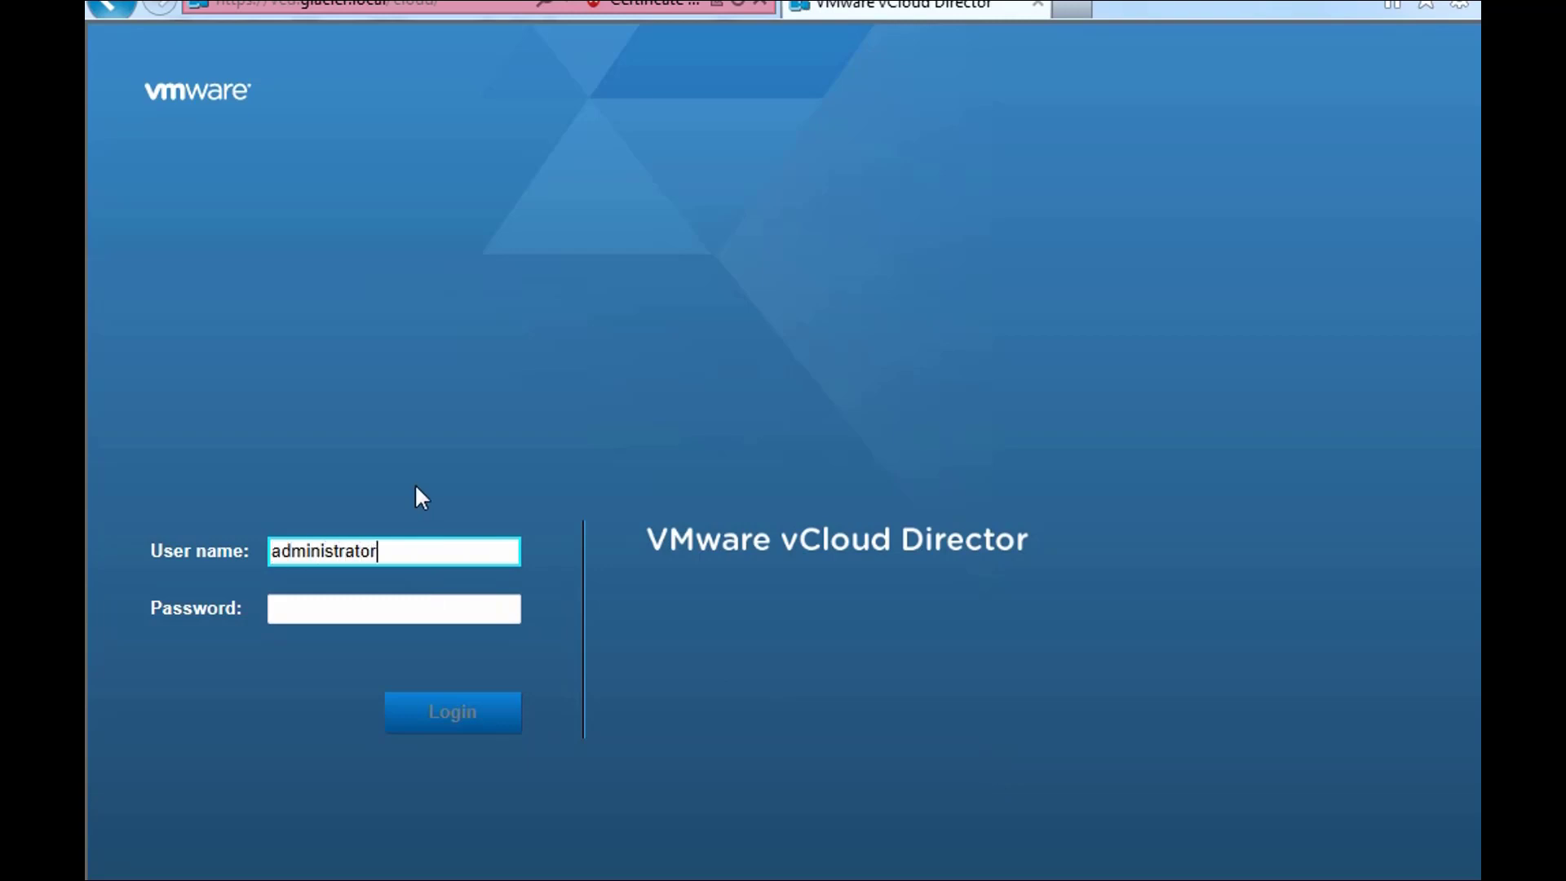
key("Tab")
type("••••••••••")
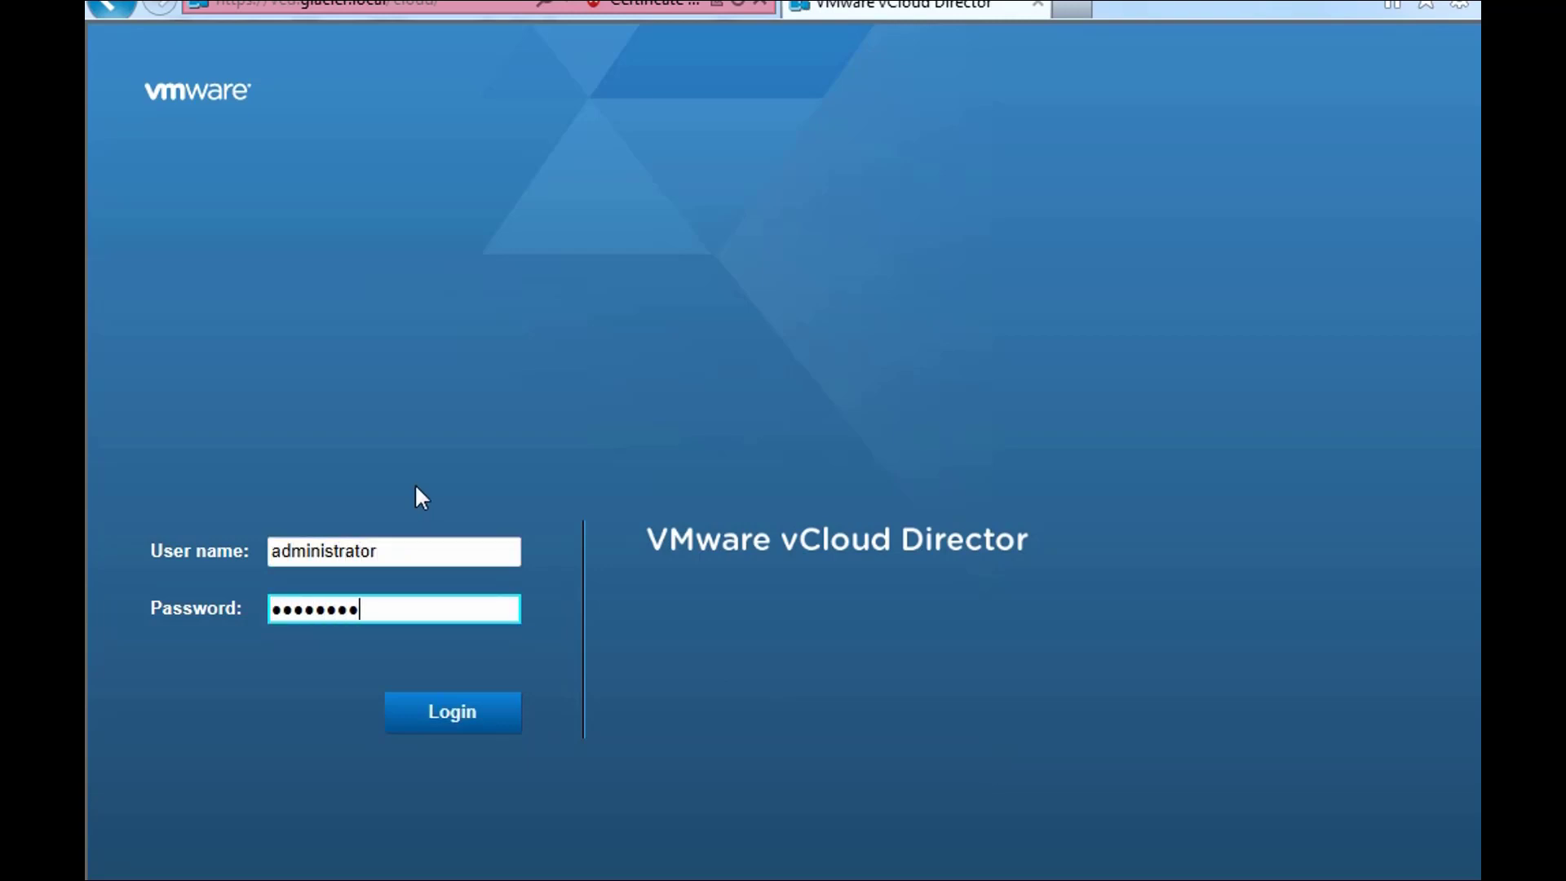
left_click(448, 711)
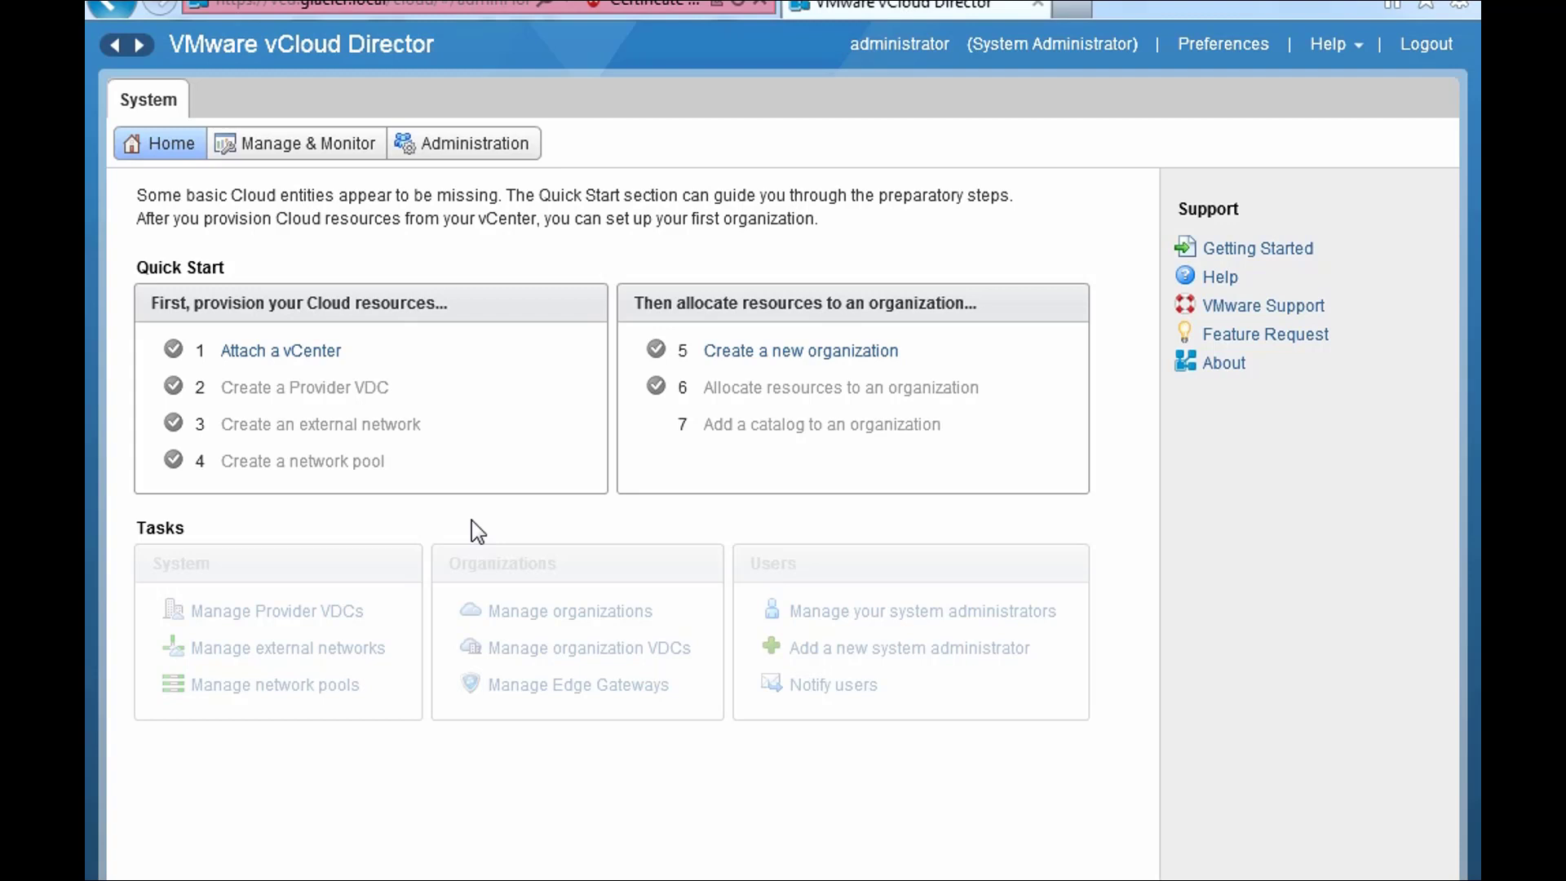
left_click(266, 354)
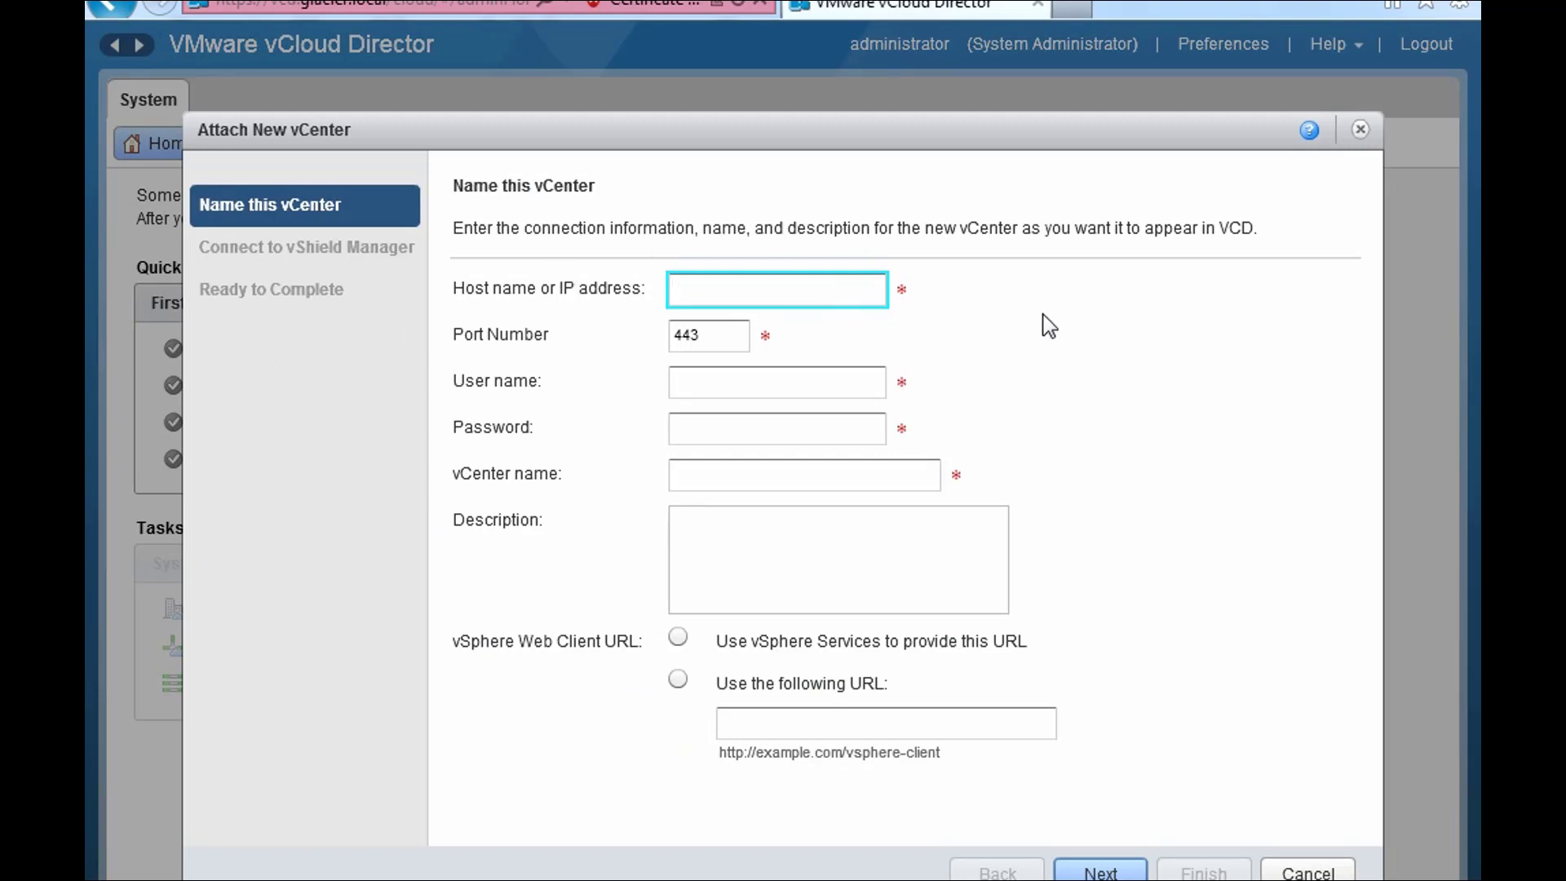
- Enter host vcenter-cloud.glacier.local, keep port 443, and give user root with its password
type("vcenter-")
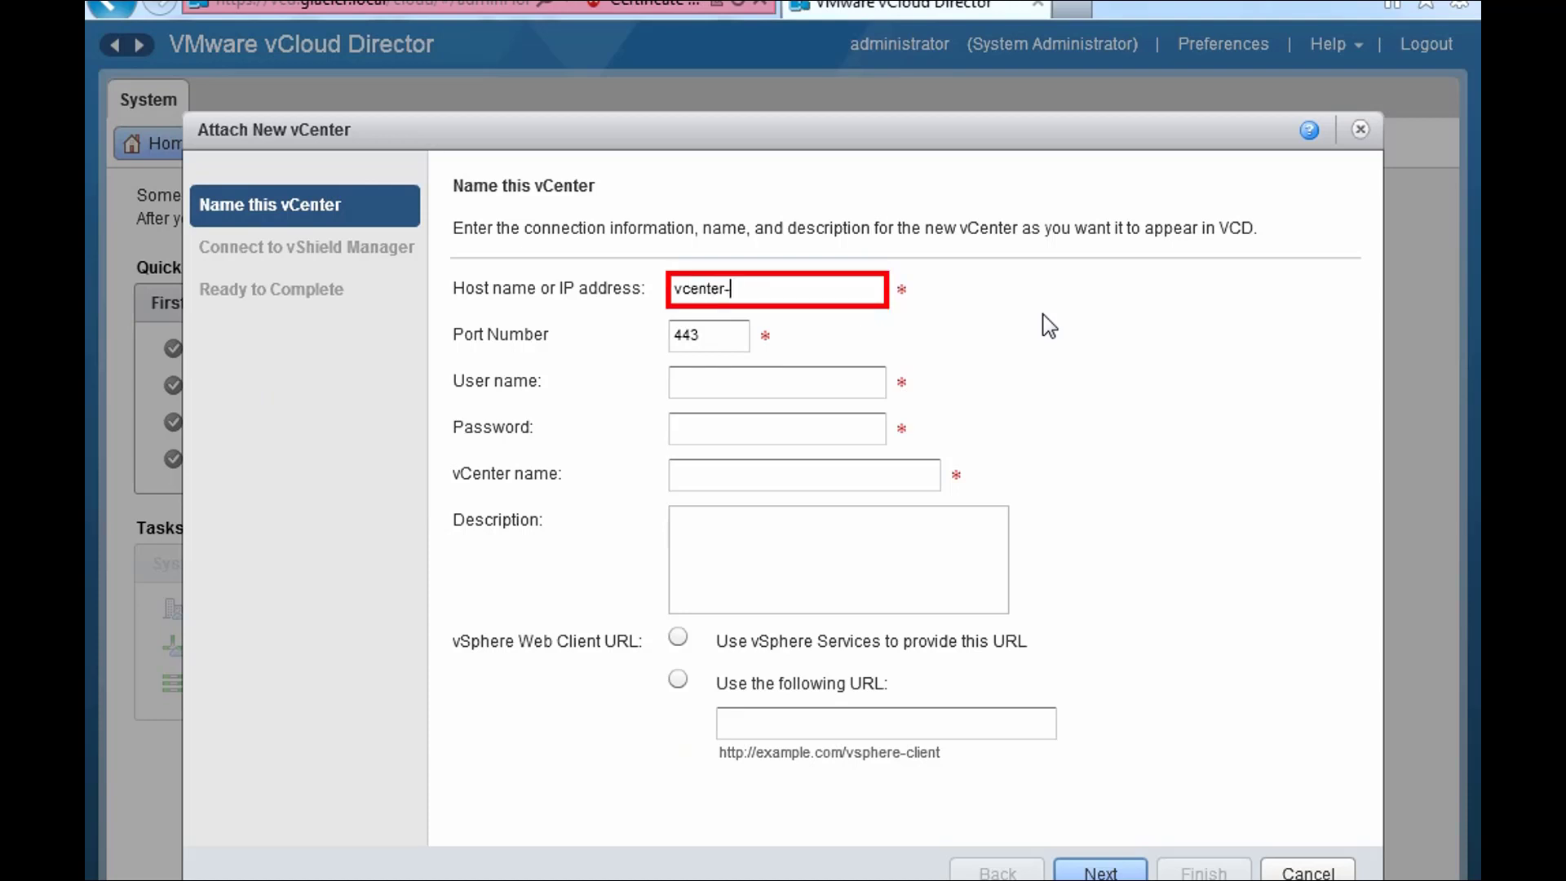
type("cloud.glacier.local")
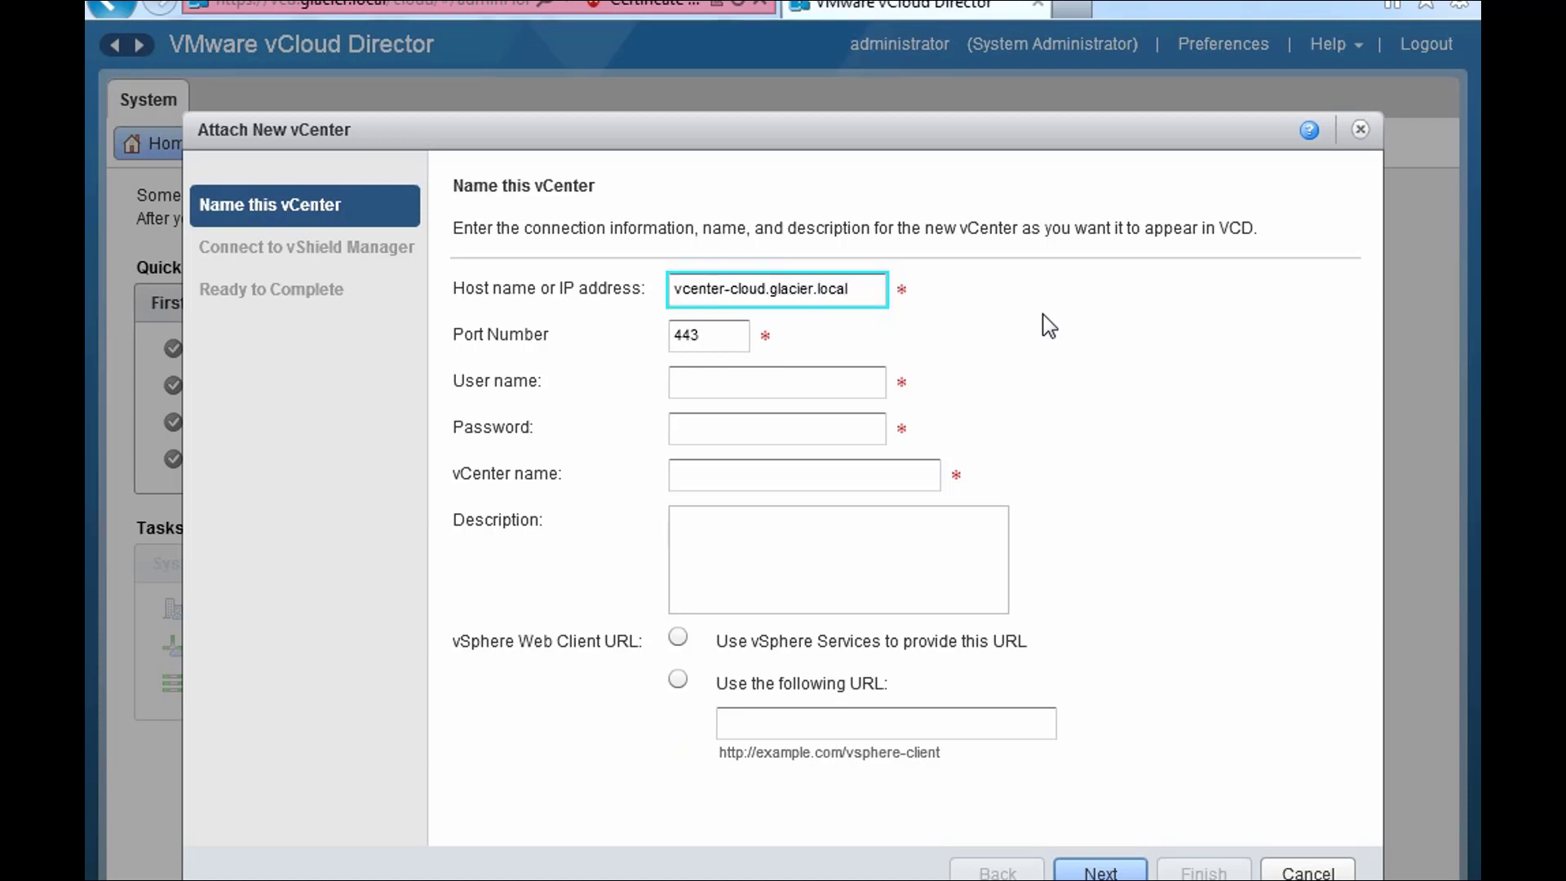
key("Tab")
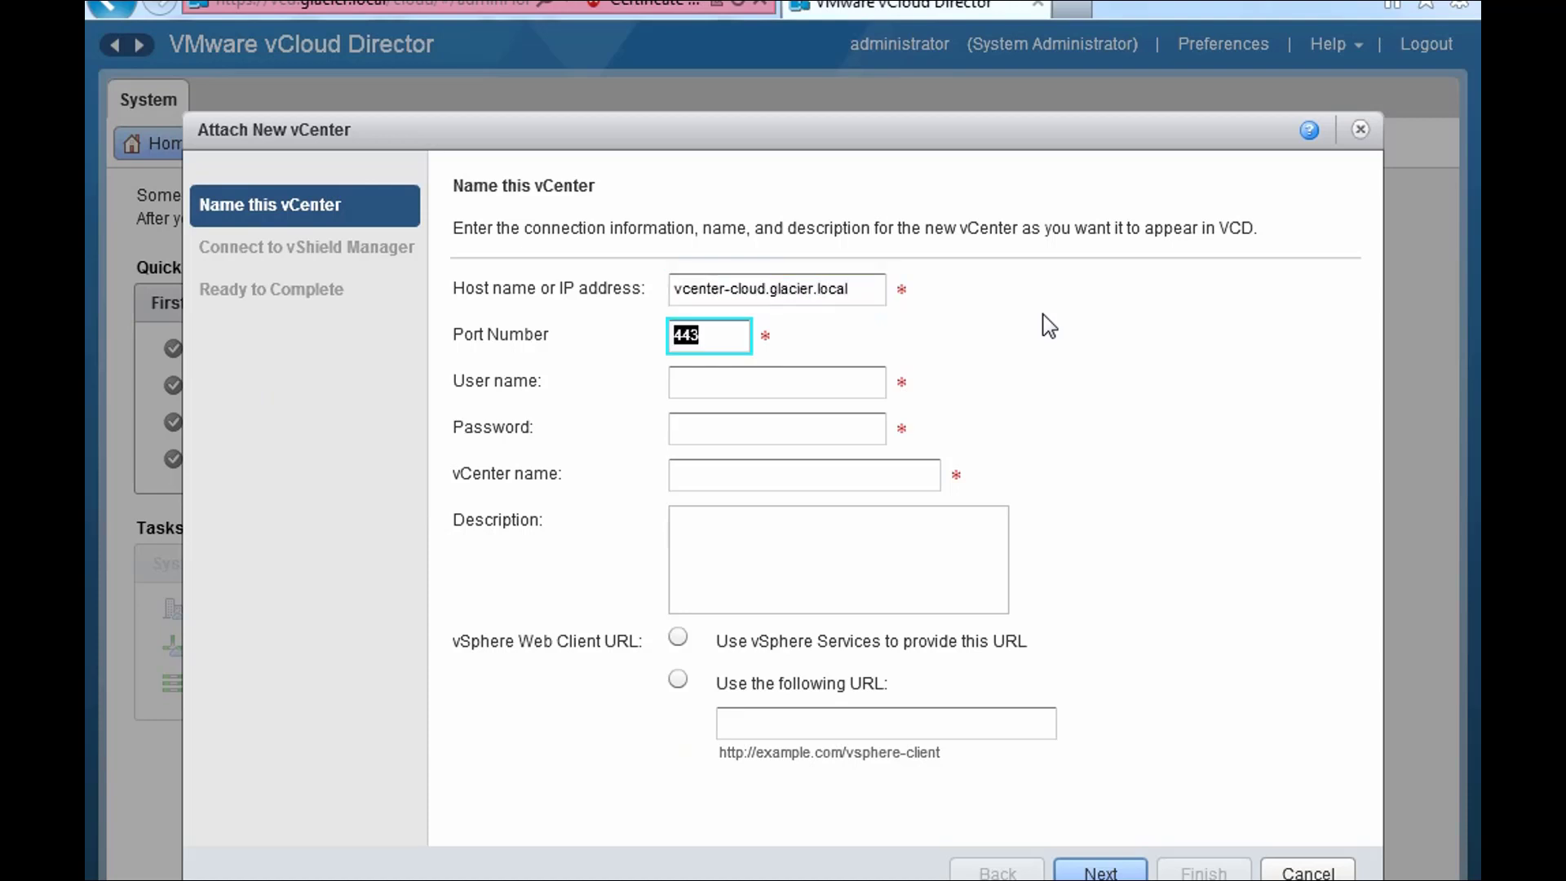
key("Tab")
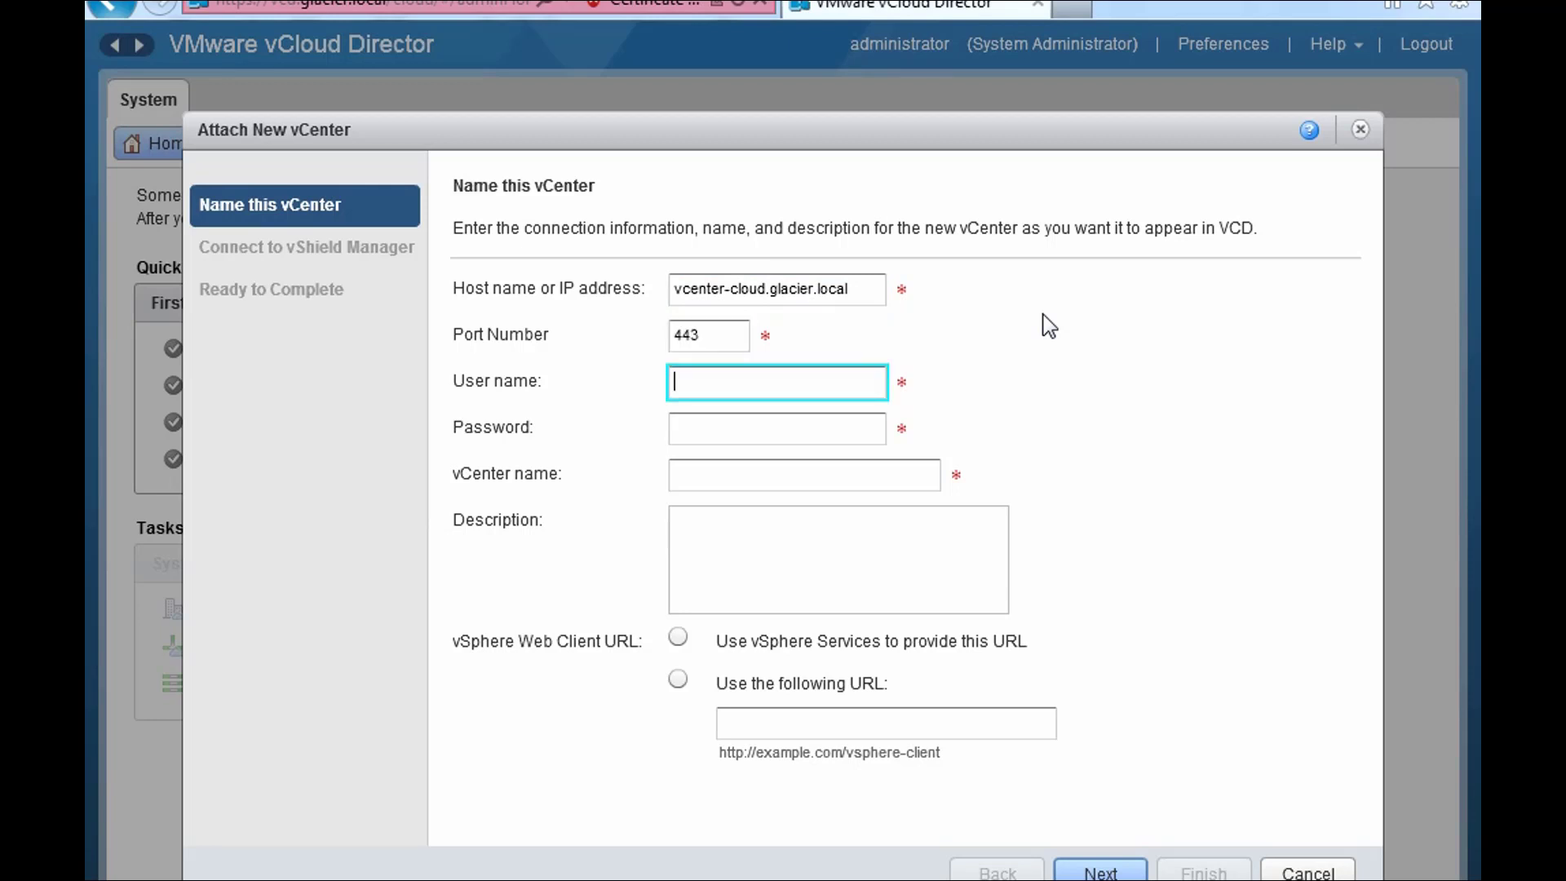
type("root")
key("Tab")
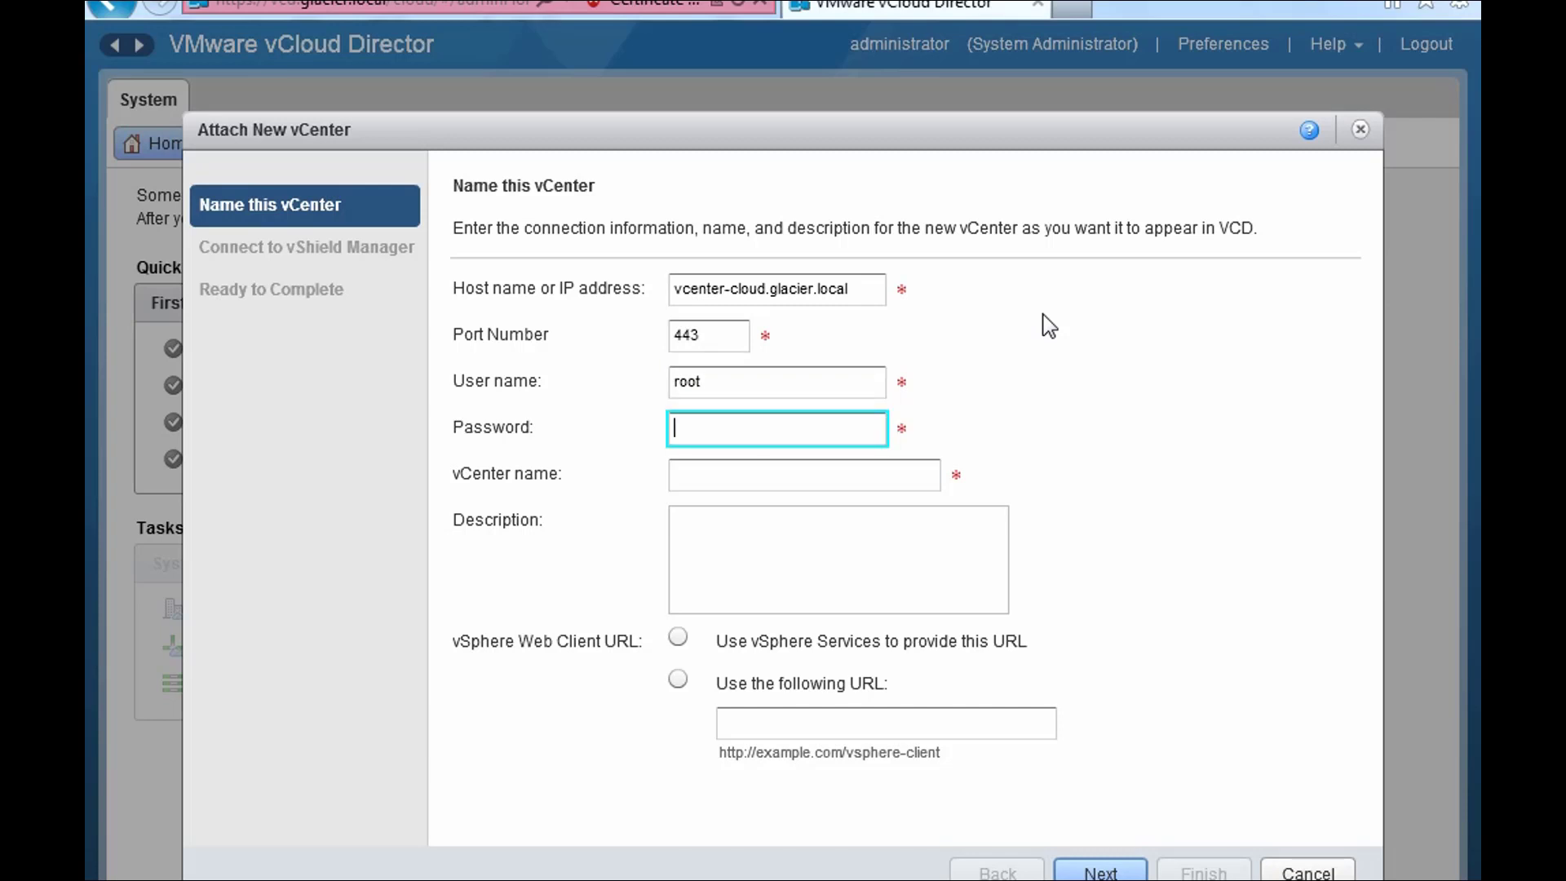
type("******")
- Name the vCenter 'Chicago vCenter' and describe it as managing vCloud resources in the Chicago data center
key("Tab")
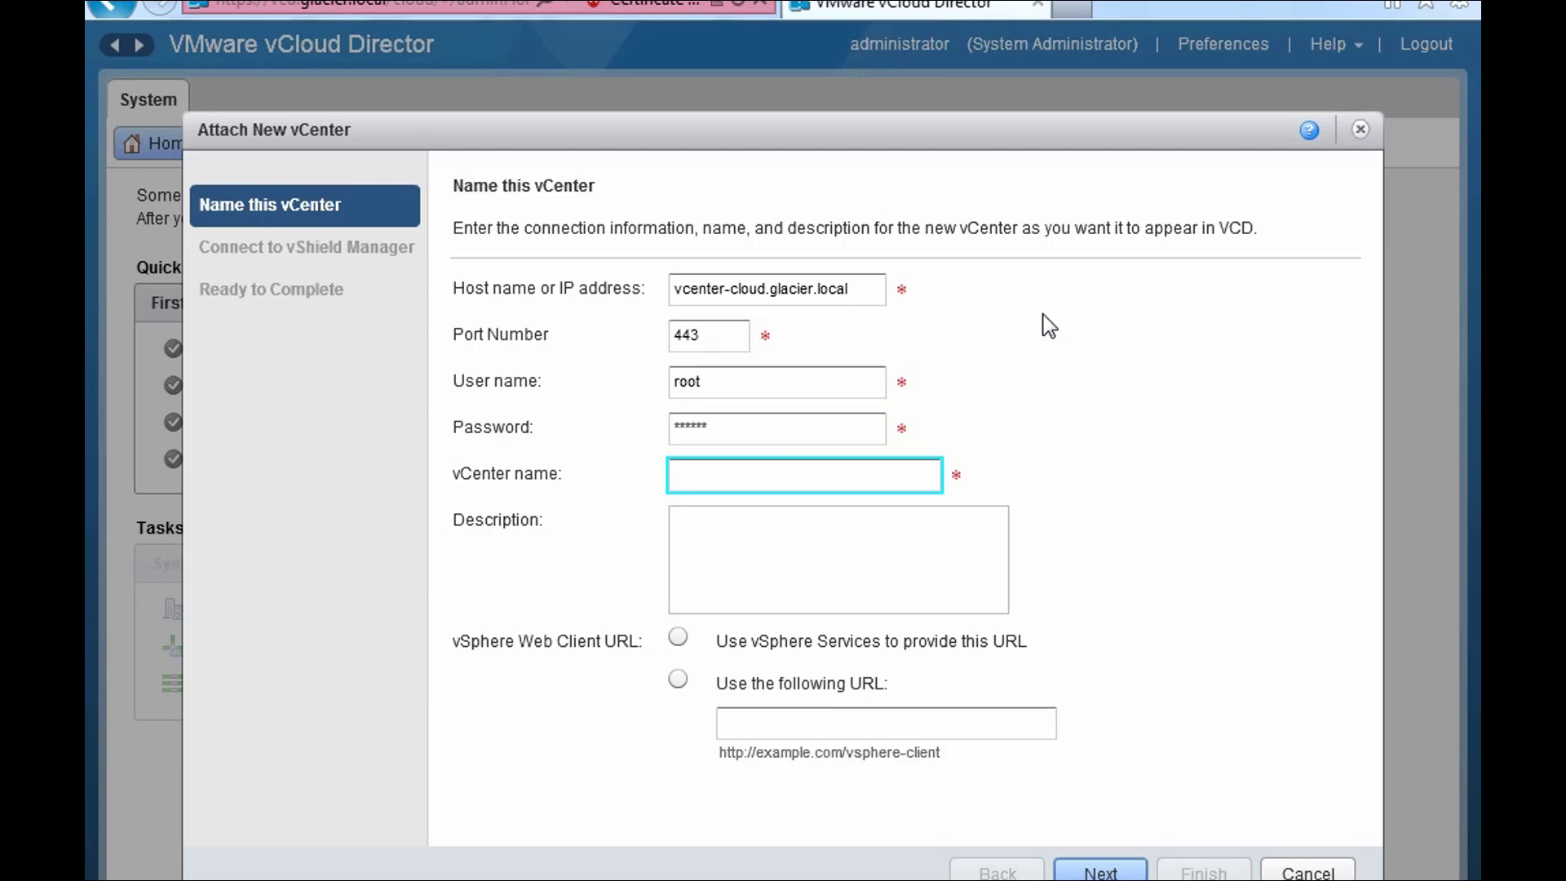
type("Chicago vCenter for Cl")
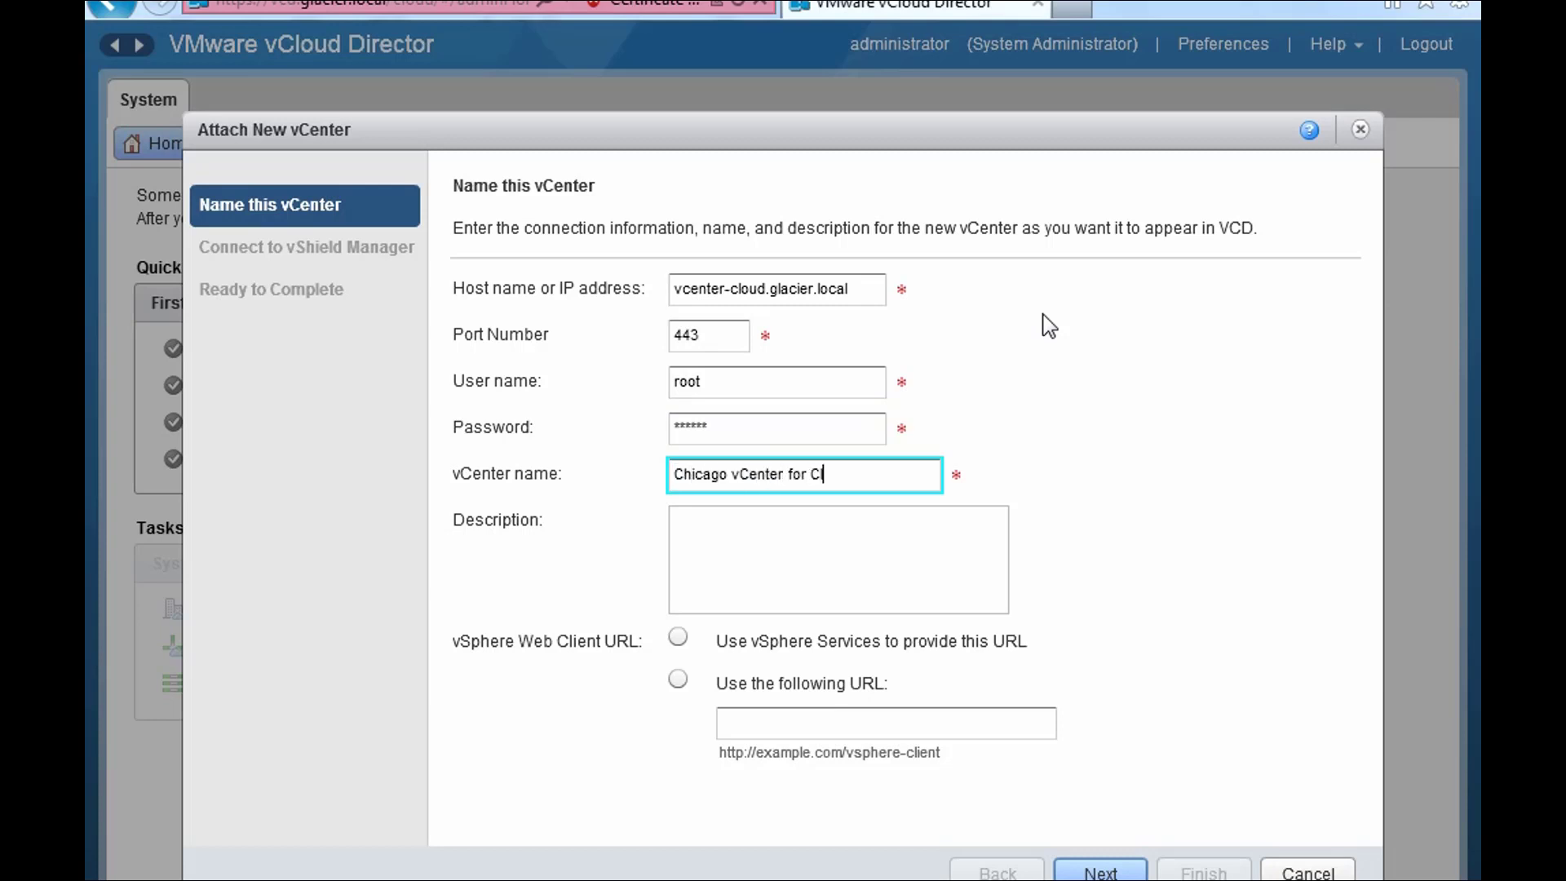
type("oud")
key("ctrl+a")
type("Chicago vCenter")
left_click(851, 575)
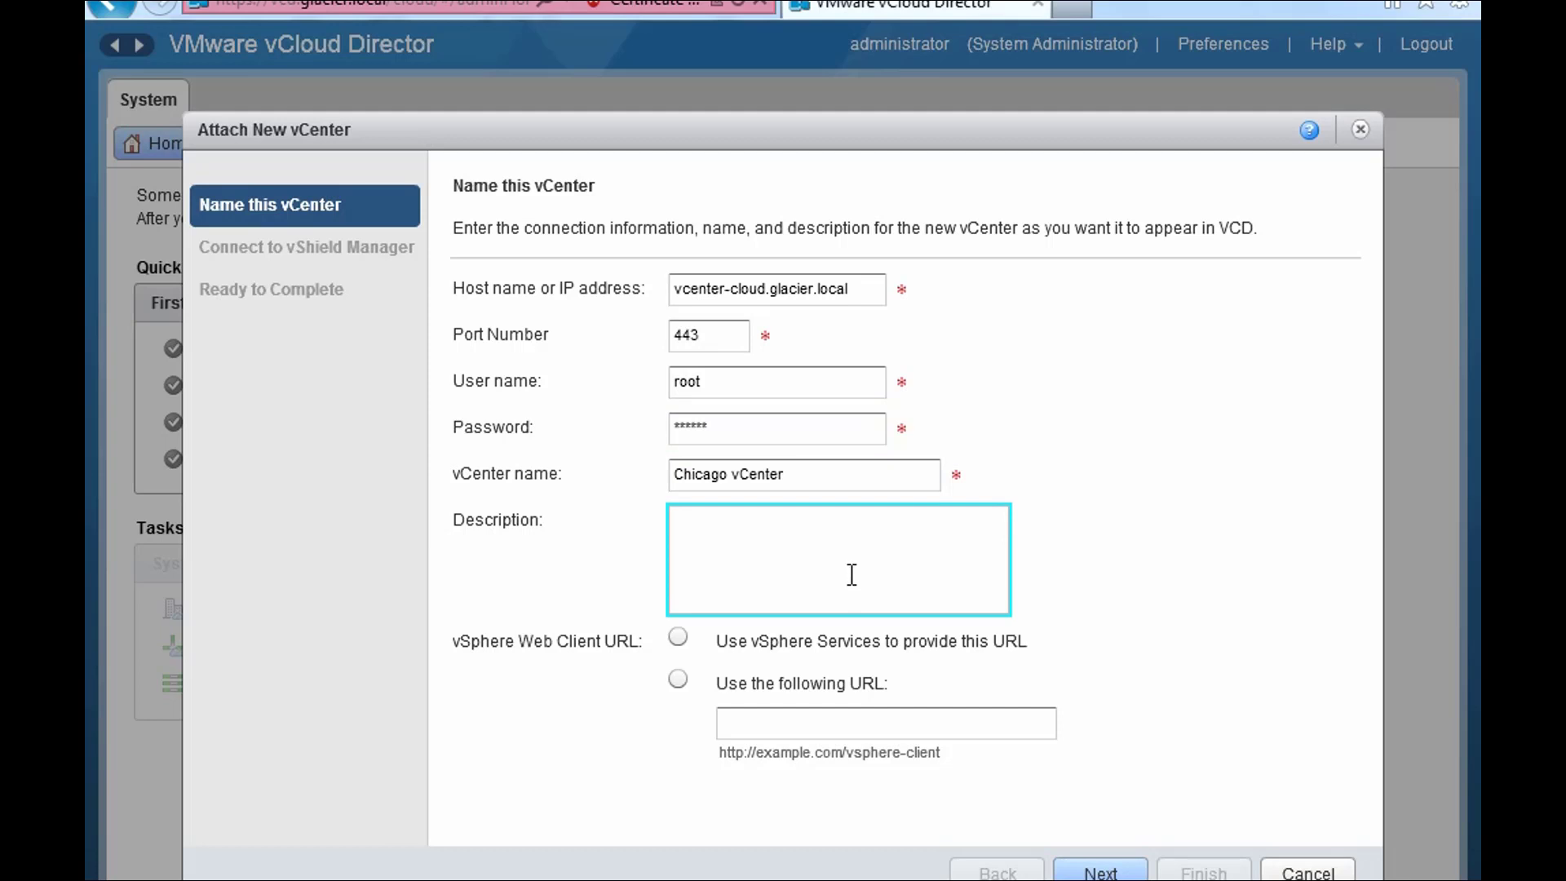
type("This server manages vCloud reso")
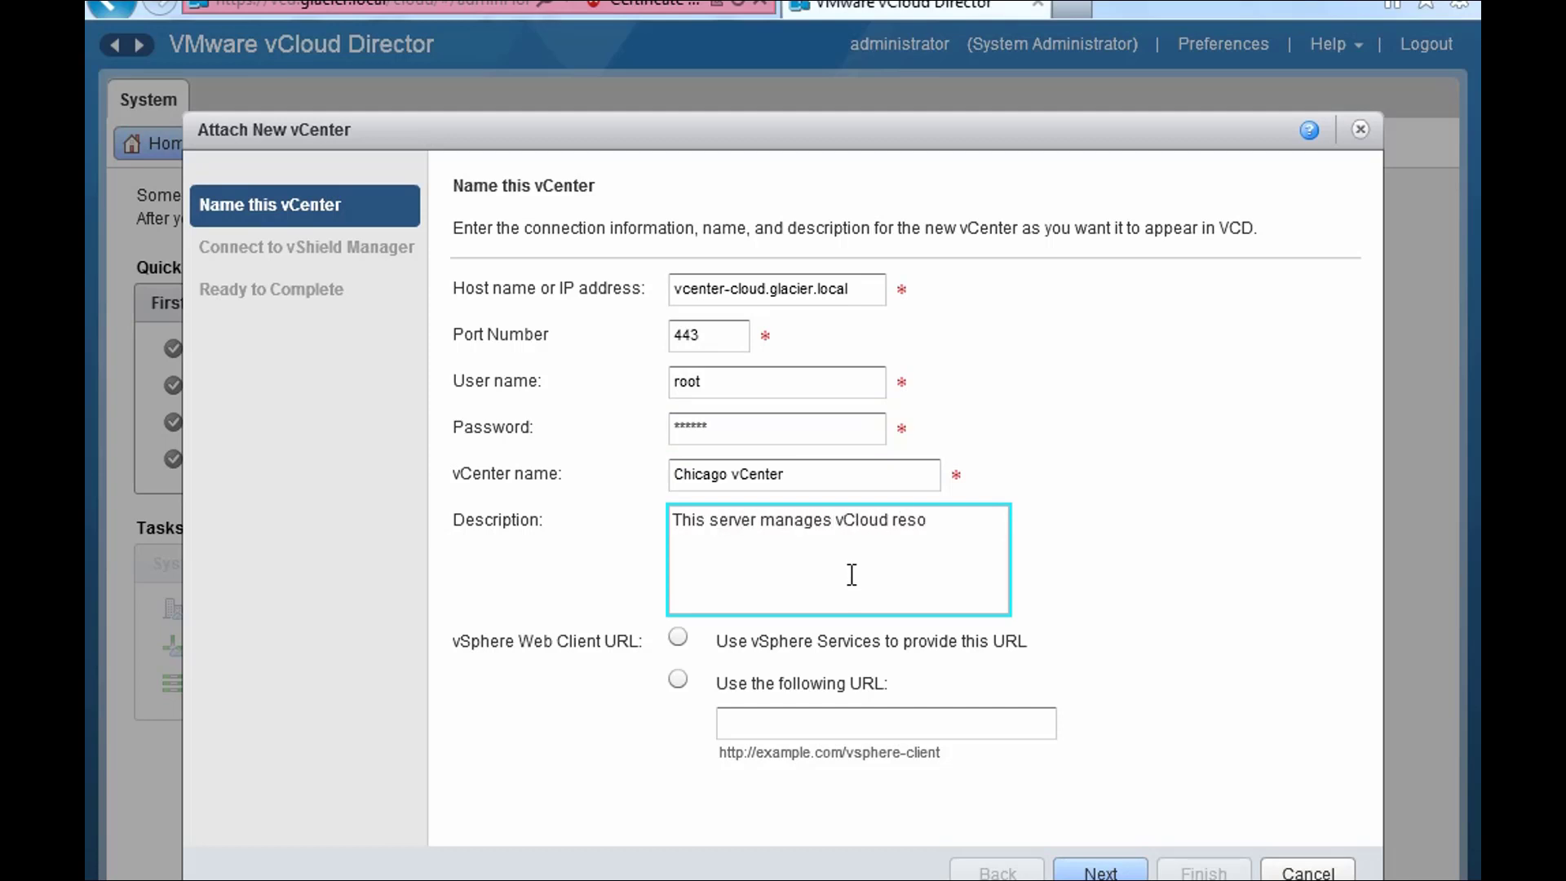
type("urces in the Chicago da")
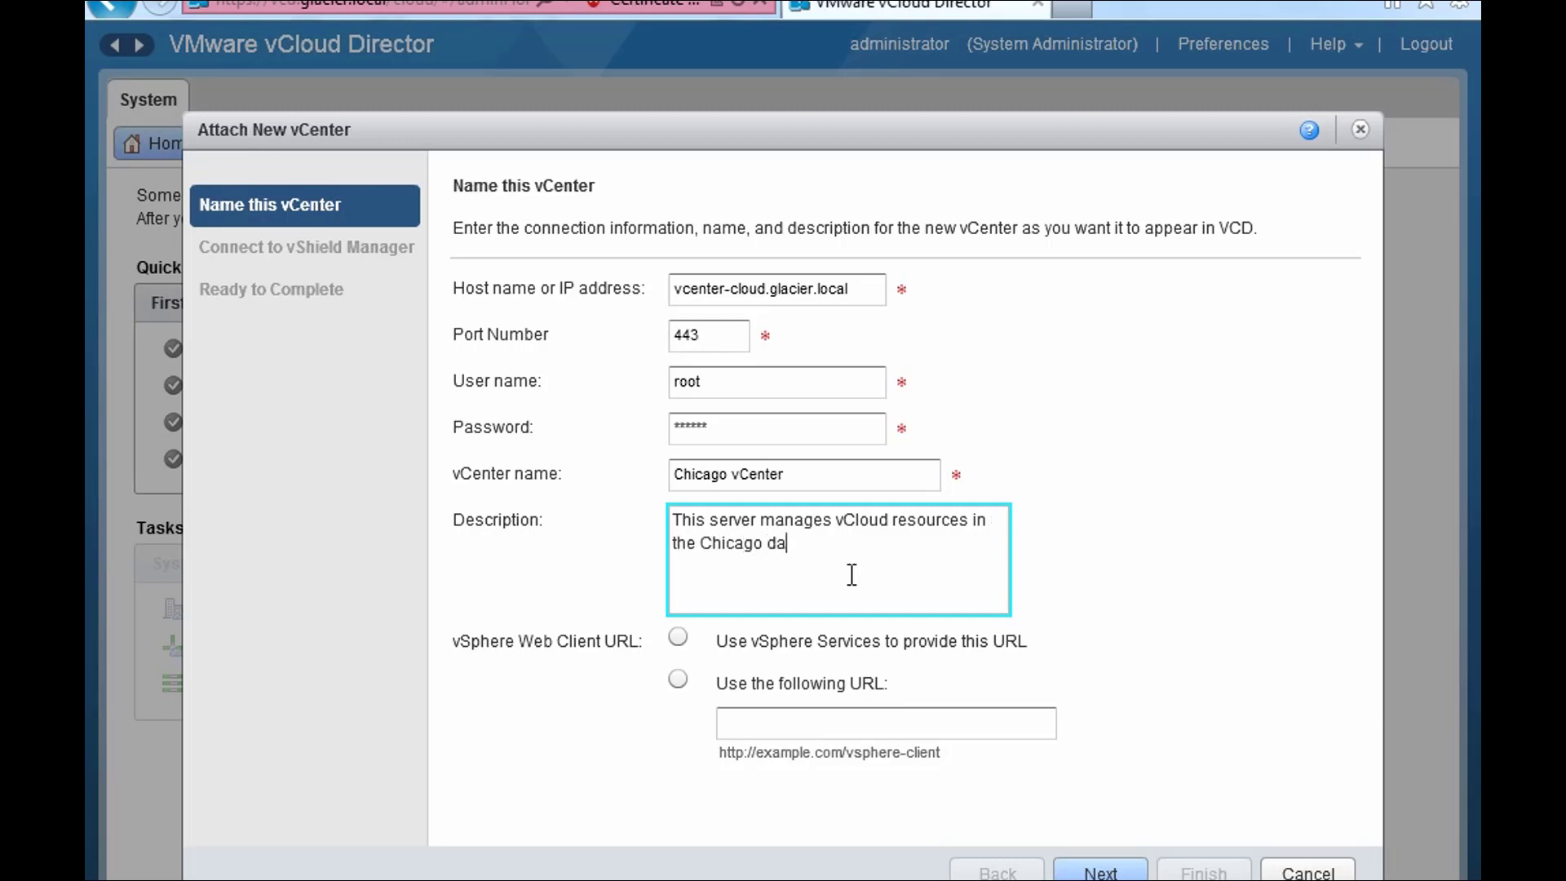
type("ta center")
- Choose to enter the vSphere Web Client URL manually, then open a new browser tab
left_click(677, 682)
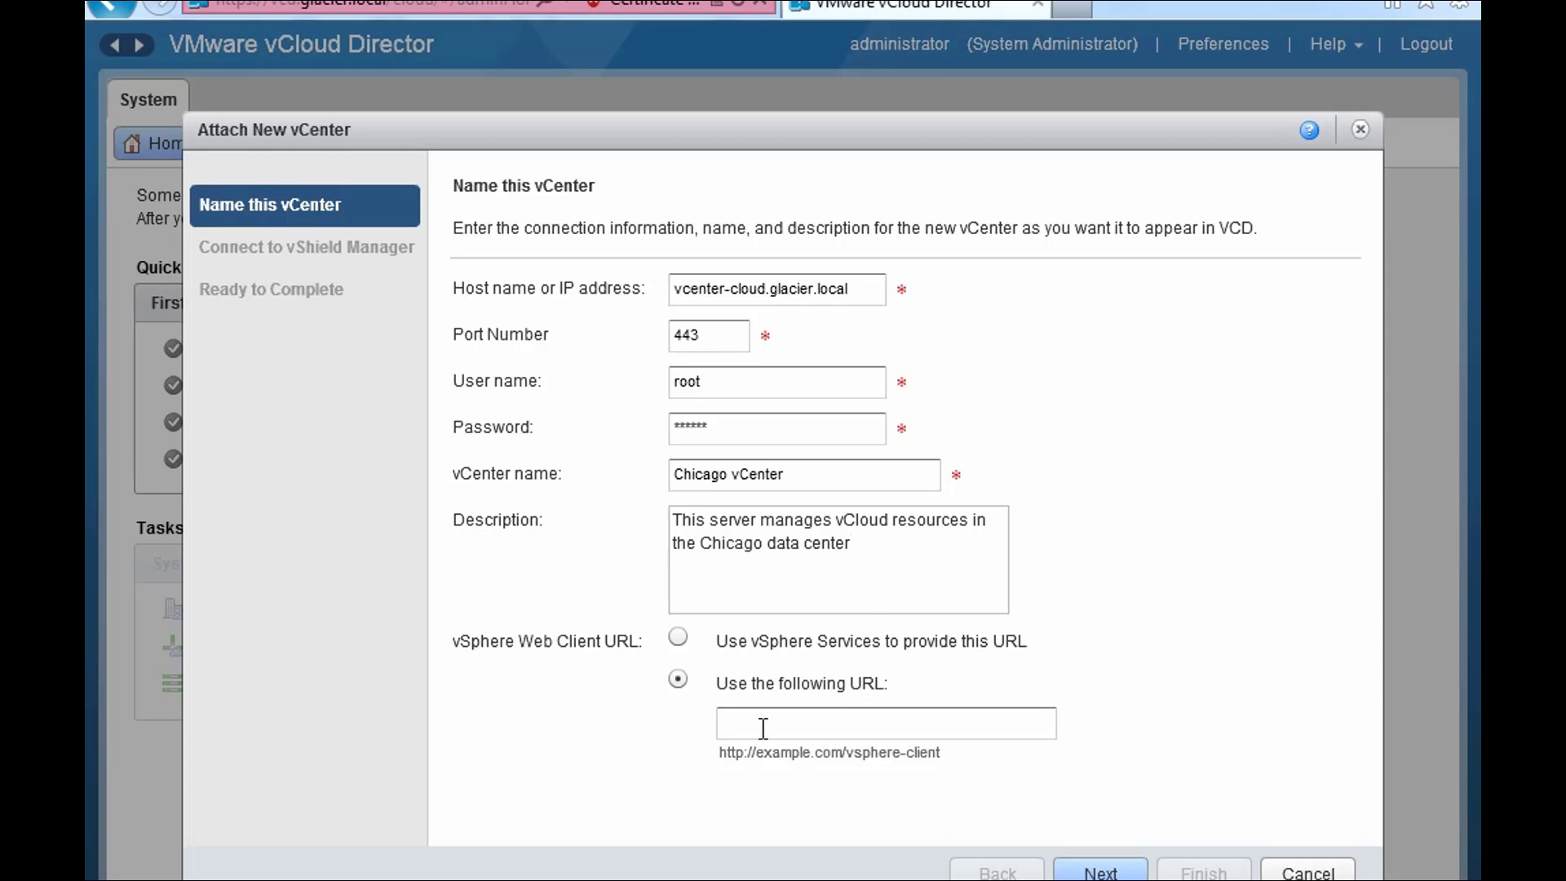
left_click(677, 639)
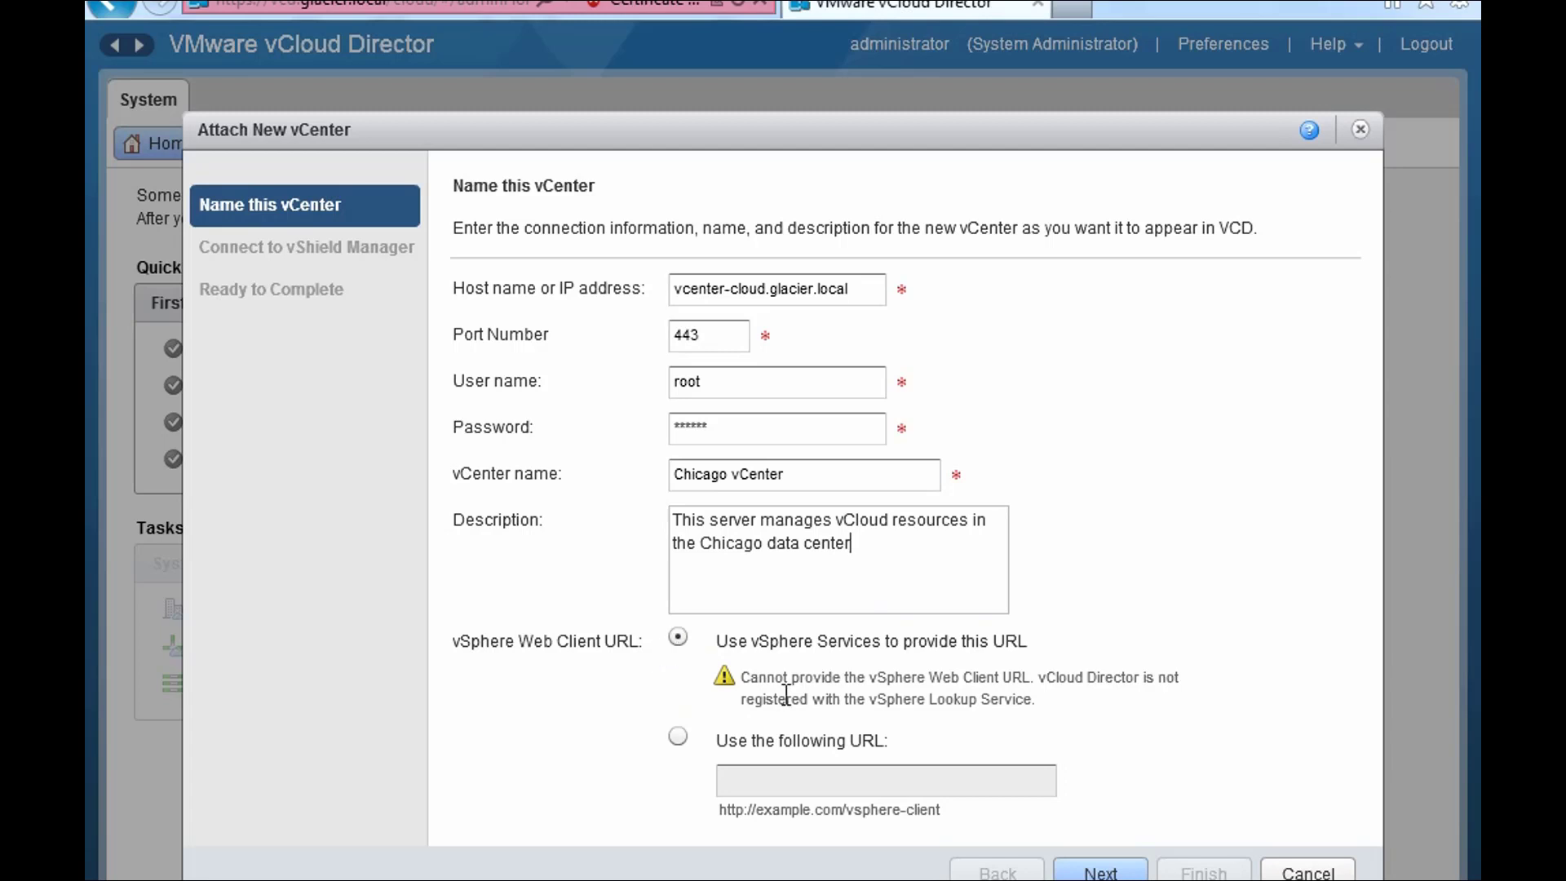
left_click(675, 738)
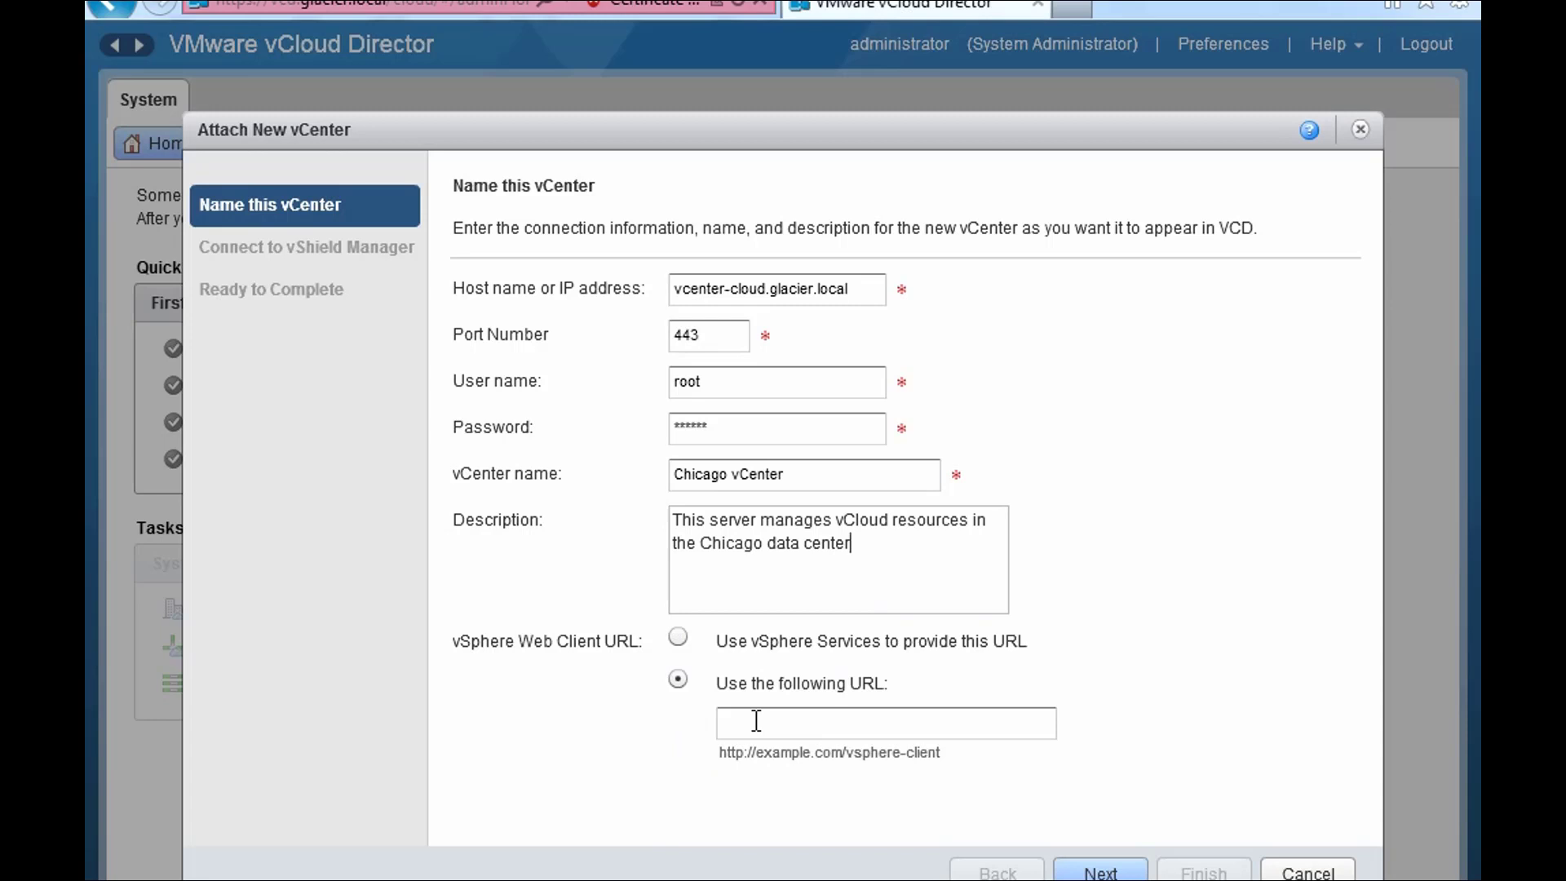
left_click(1071, 8)
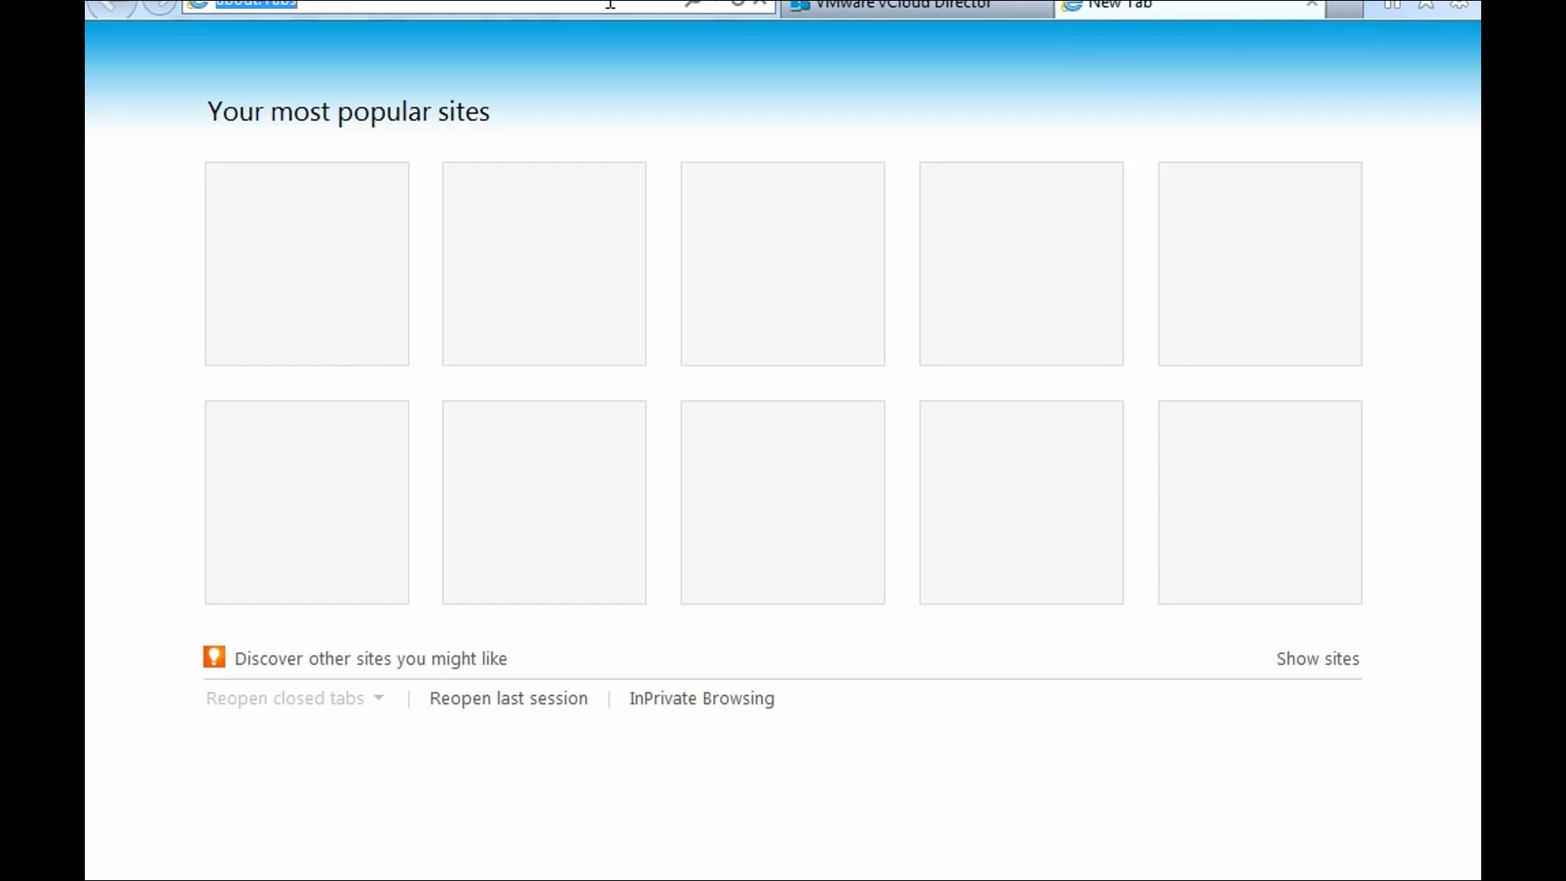
- Load the vcenter-cloud welcome page past the certificate warning and copy the vSphere Web Client login link
type("https:")
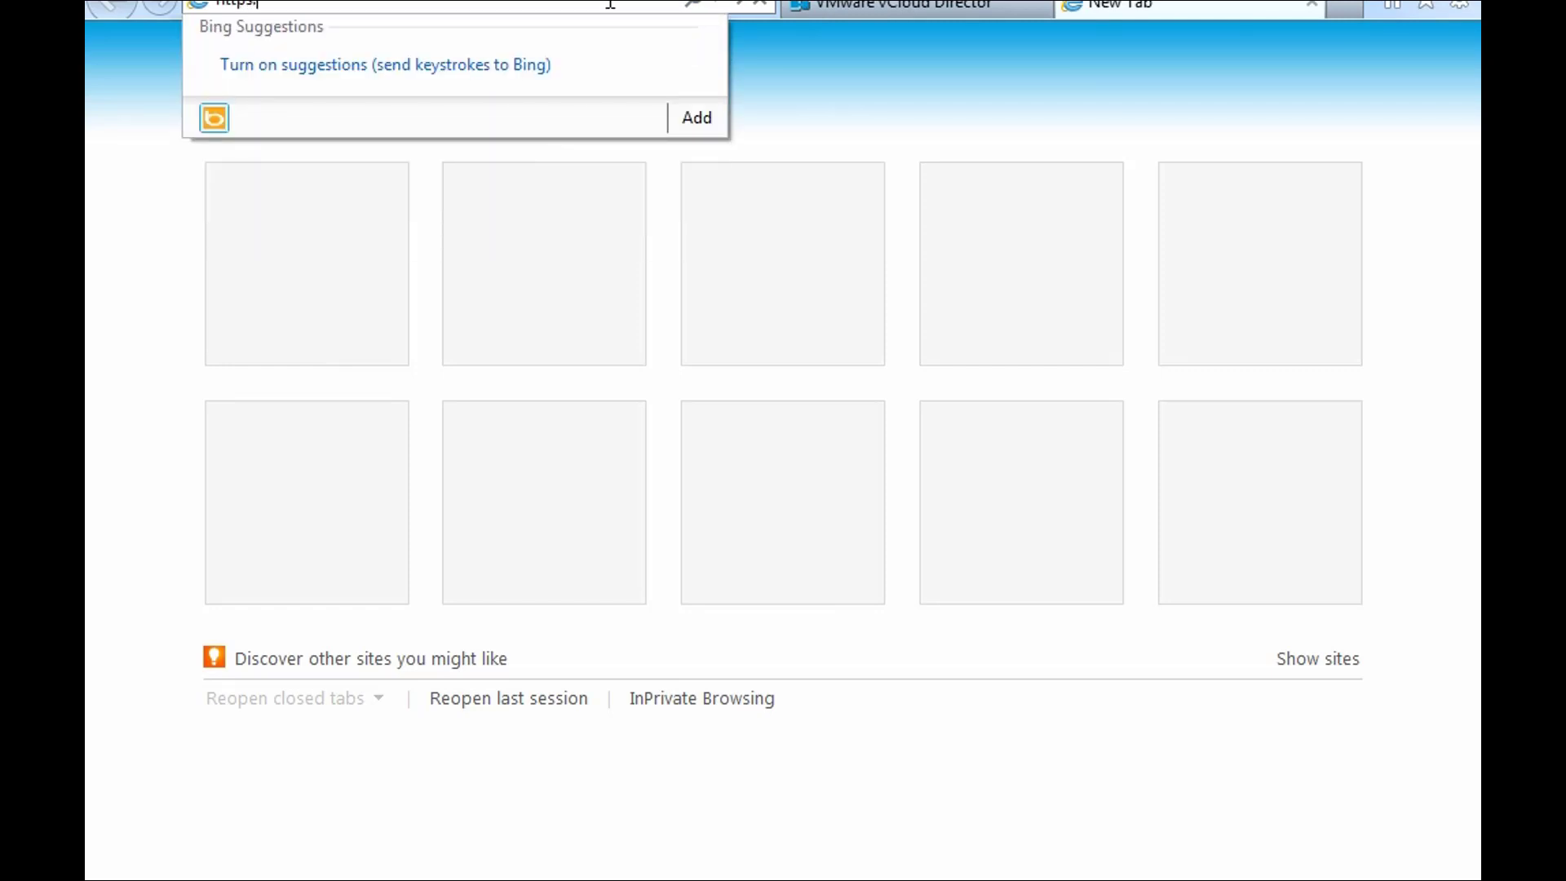
type("//vcenter-cloud/")
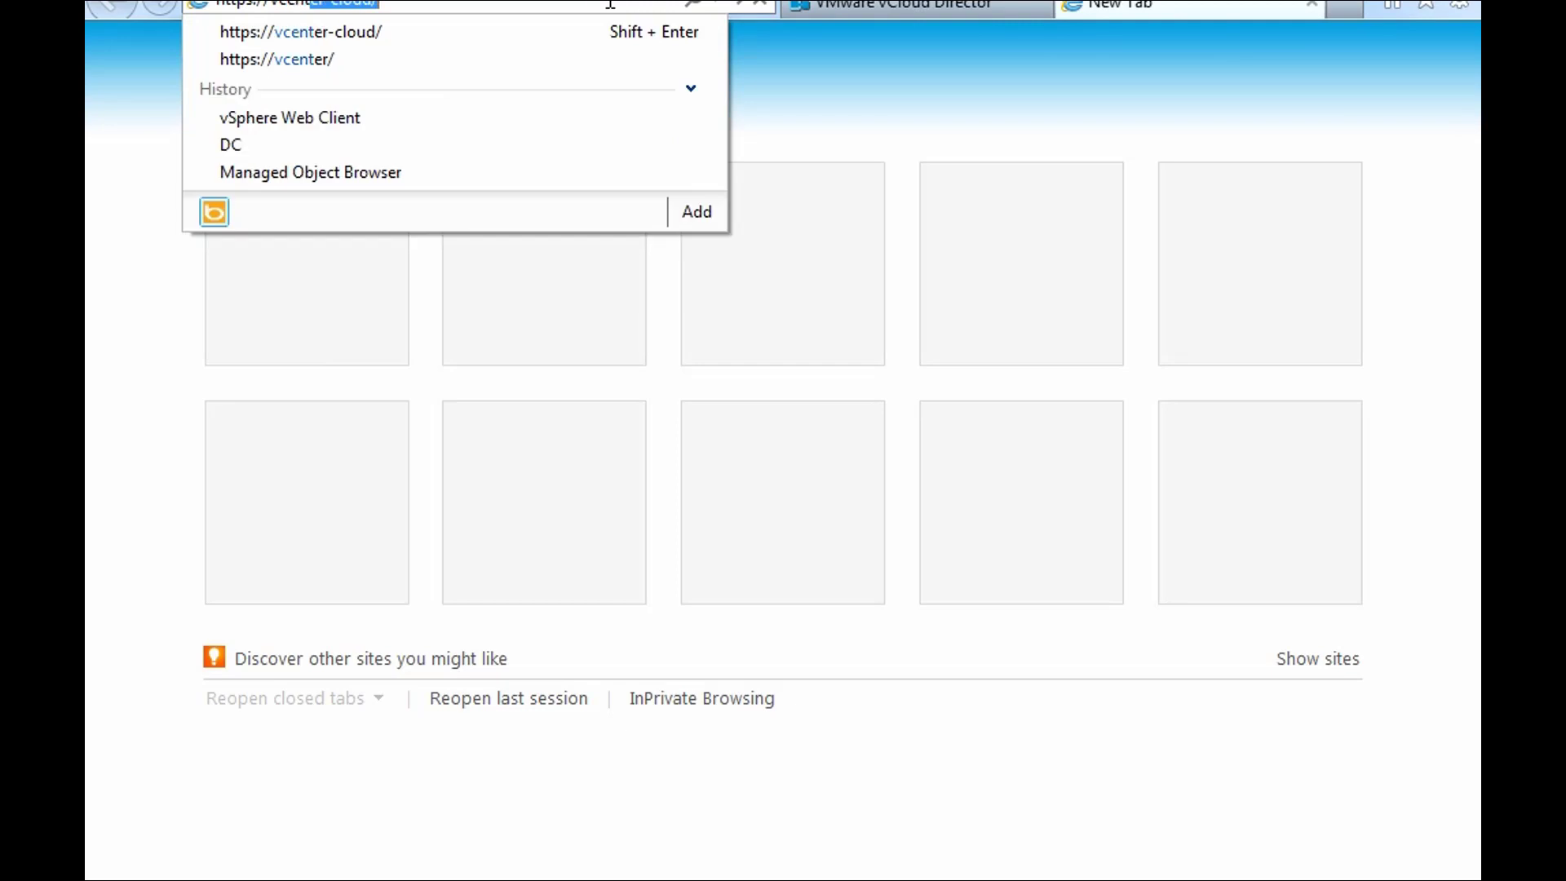
left_click(326, 34)
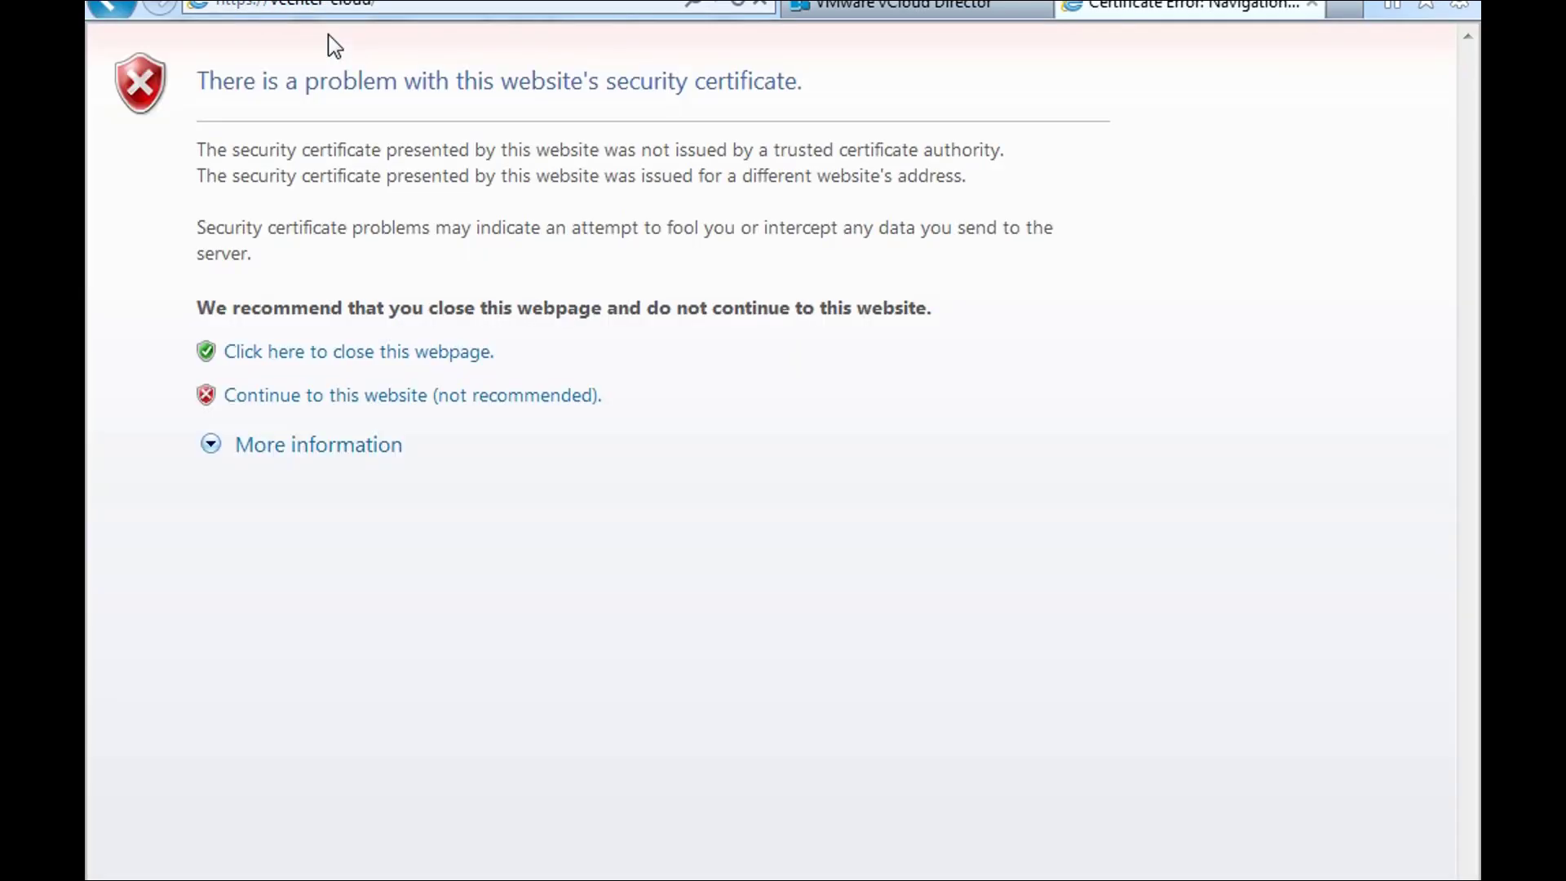
left_click(320, 400)
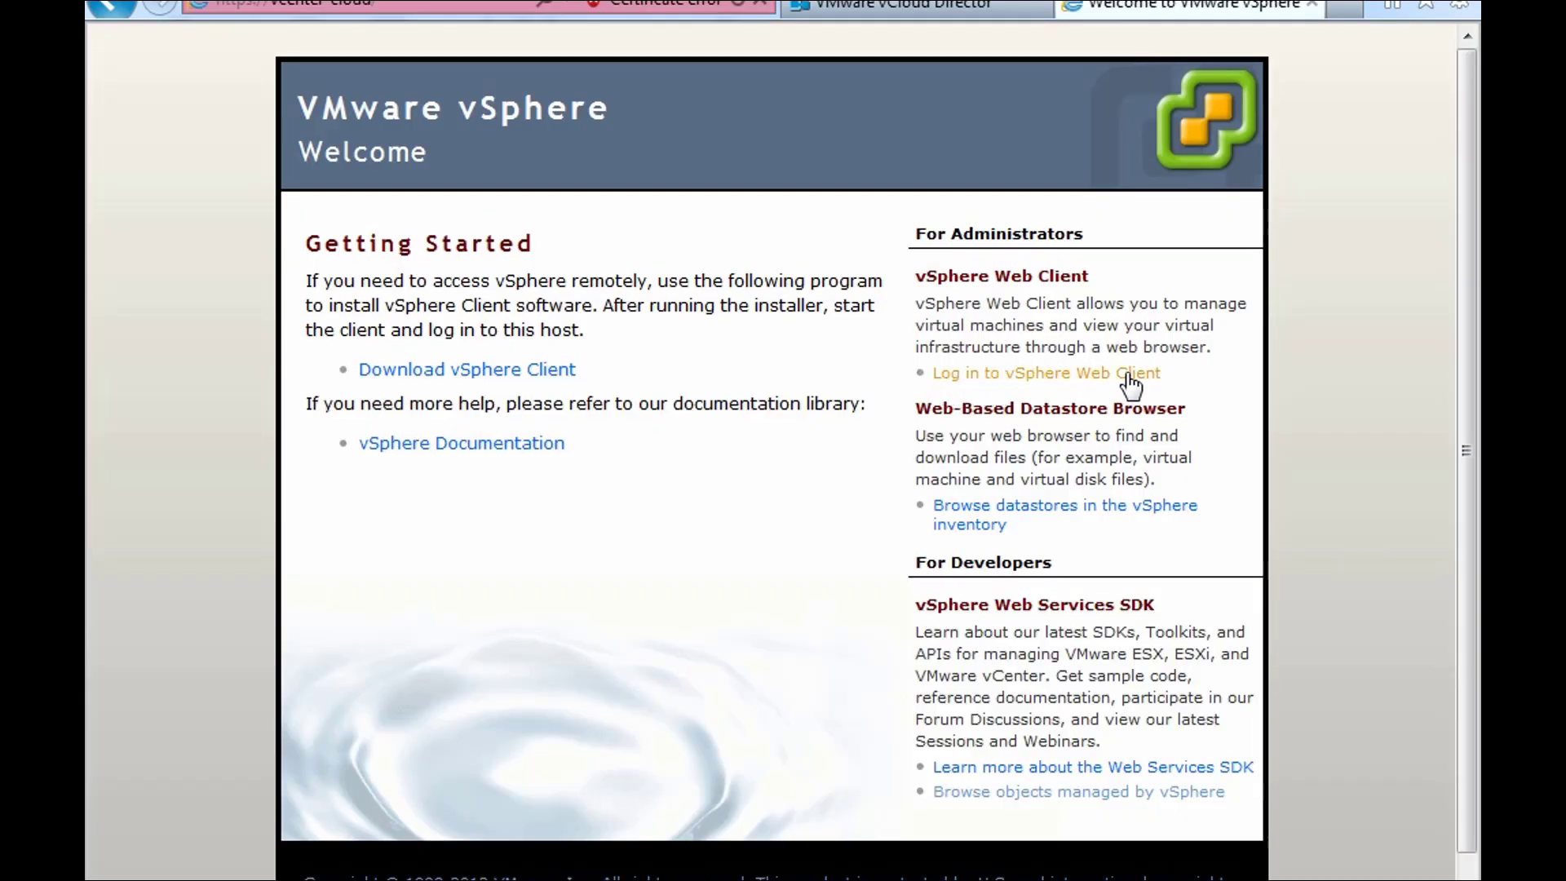
right_click(1044, 375)
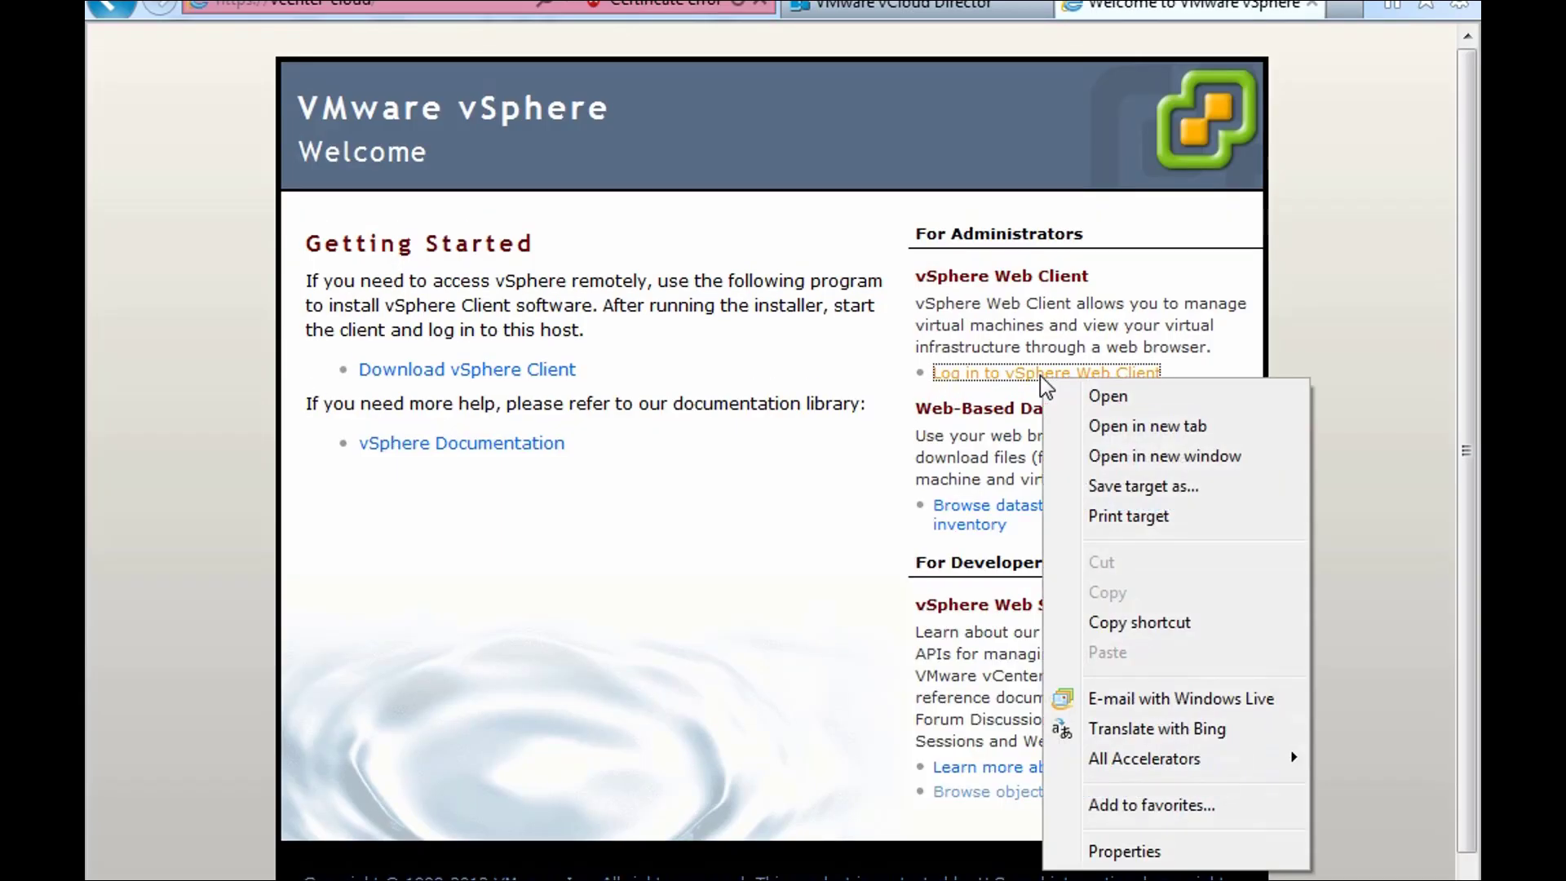
left_click(1117, 623)
left_click(879, 13)
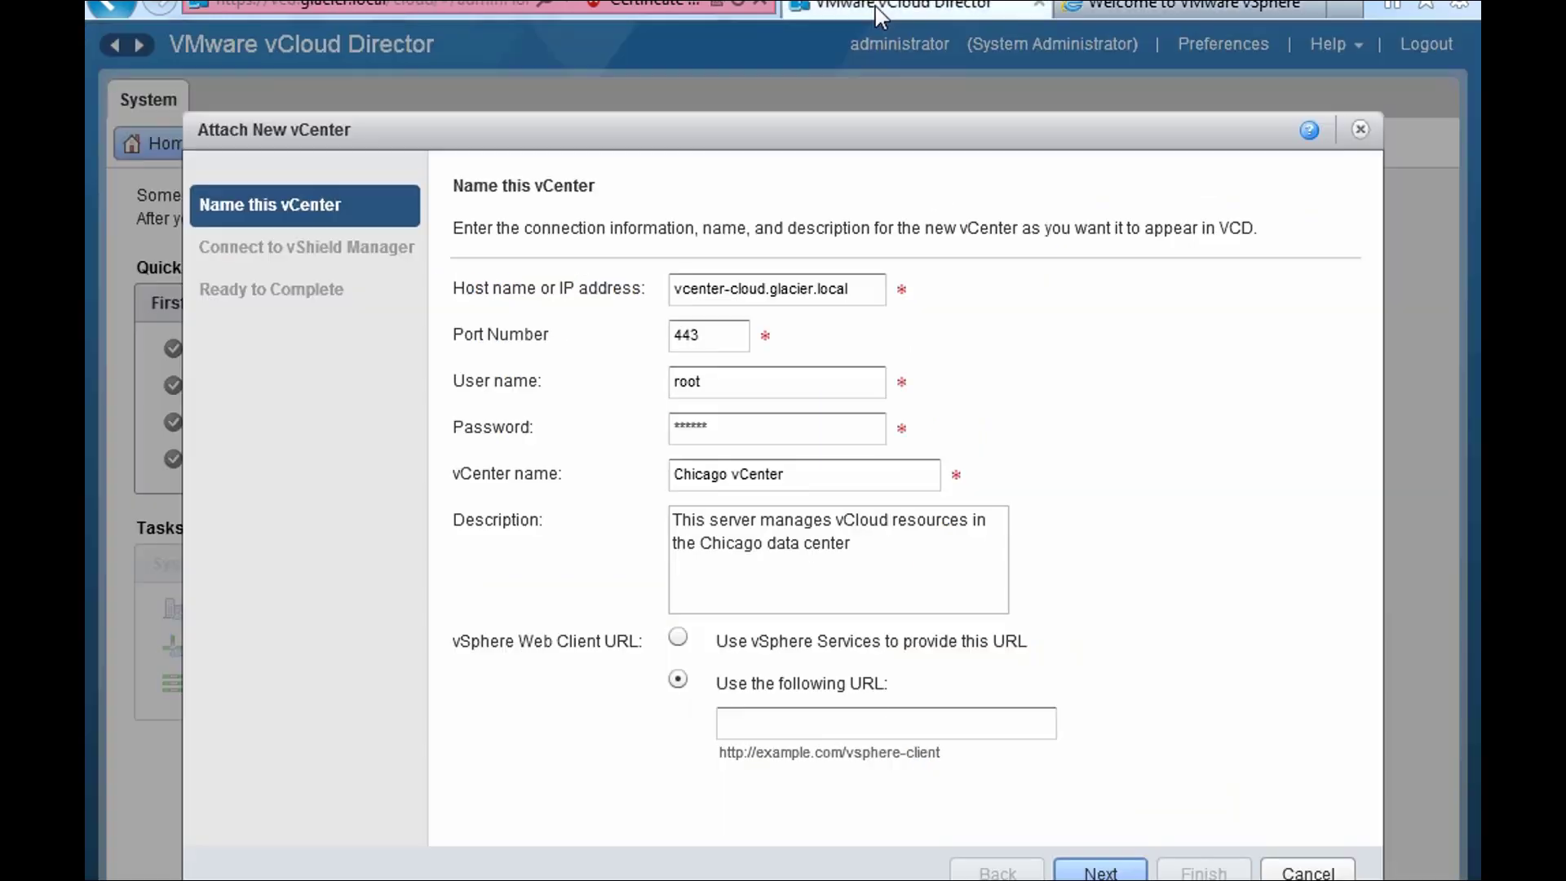
right_click(781, 726)
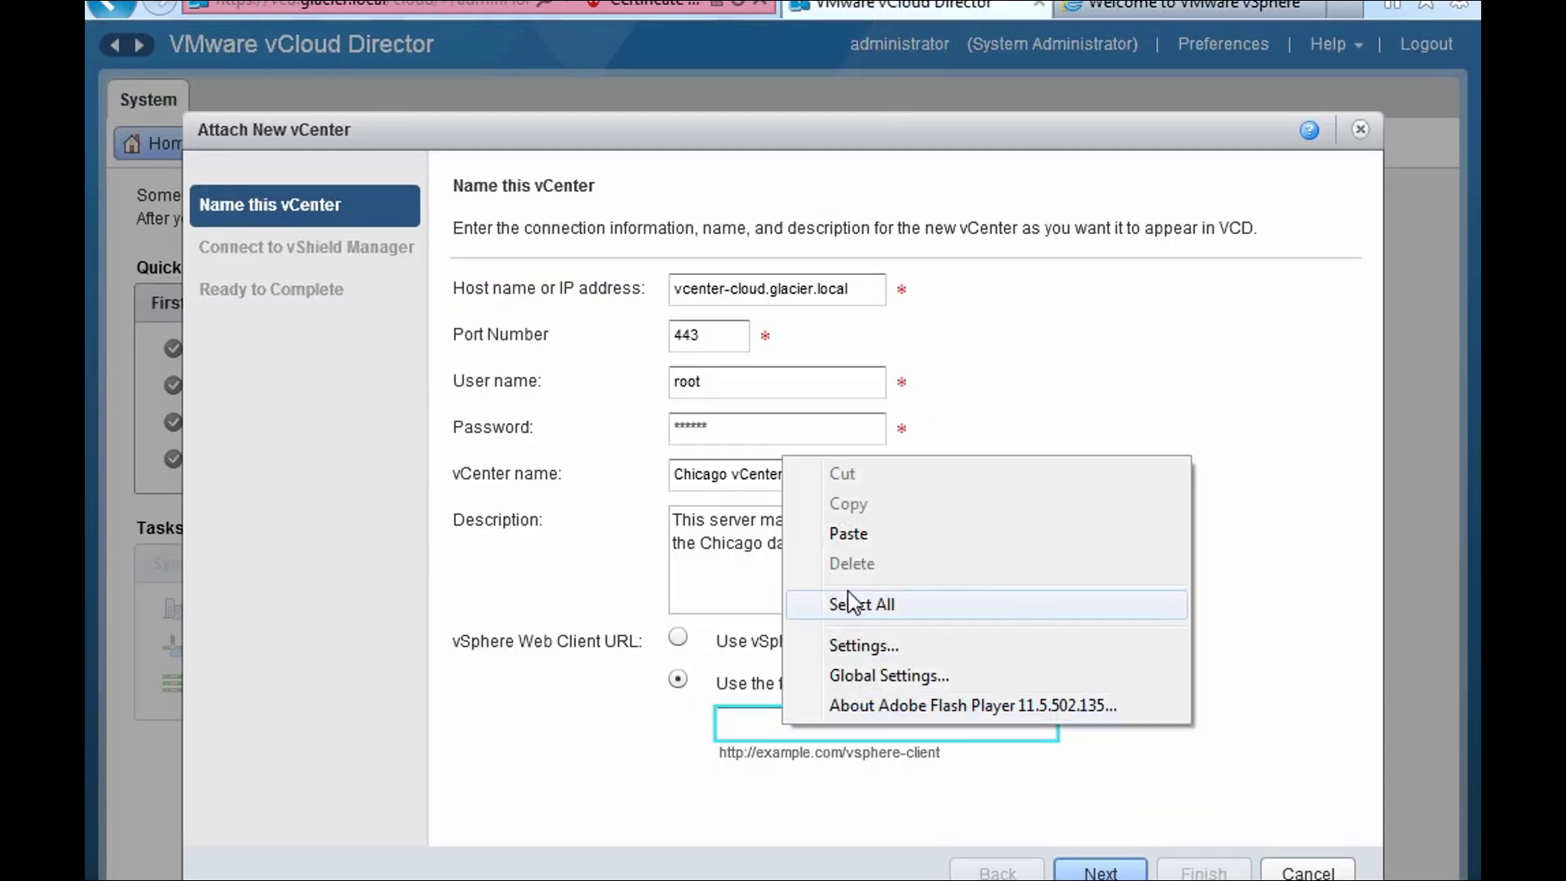
left_click(848, 533)
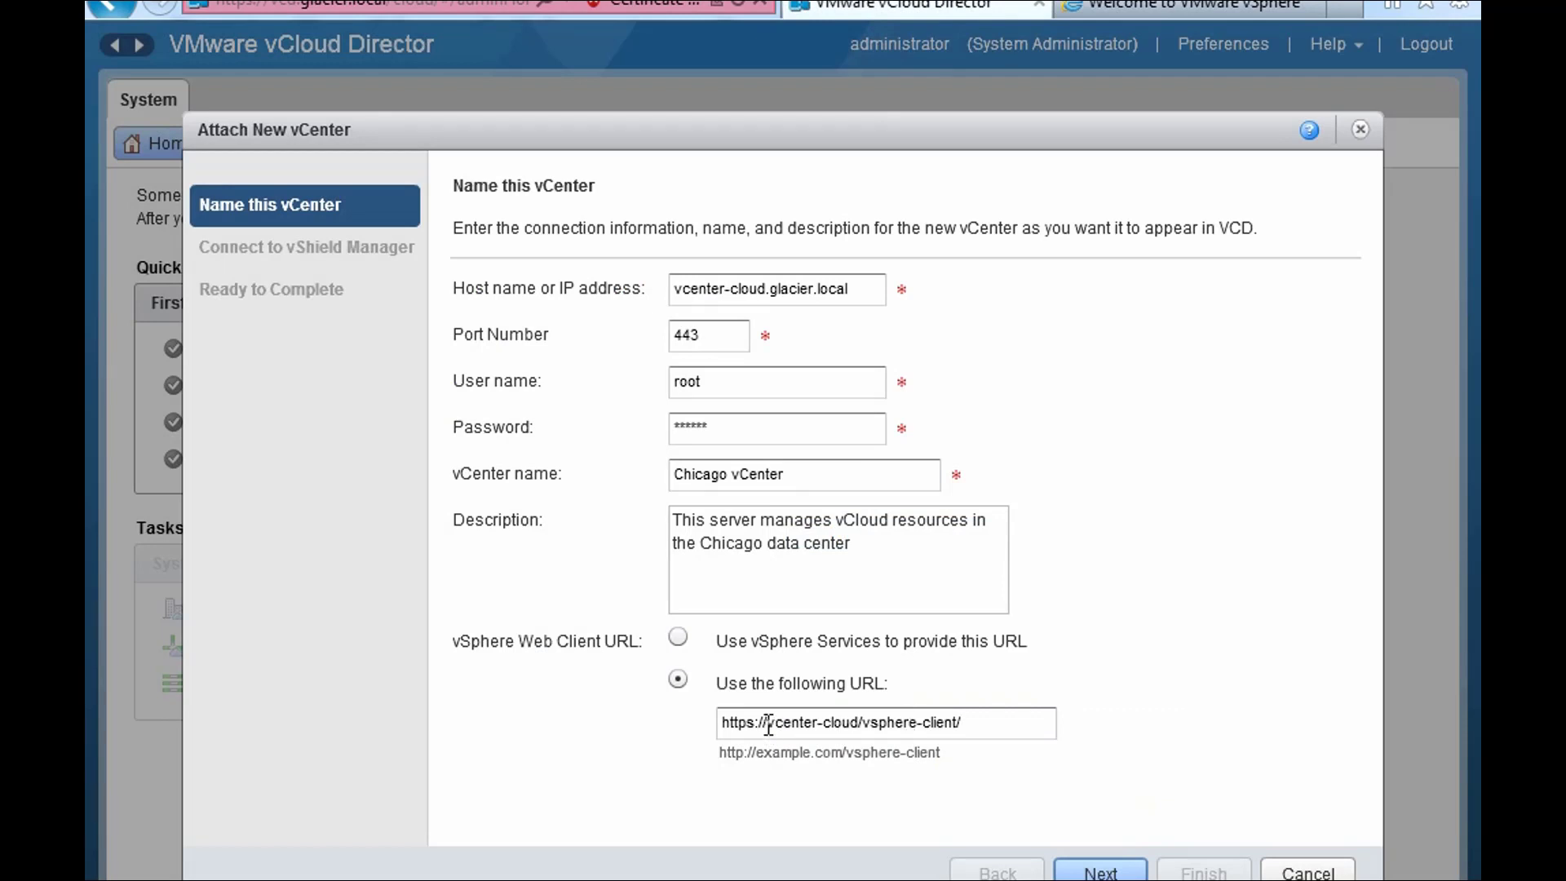
left_click_drag(756, 753, 843, 758)
left_click(829, 721)
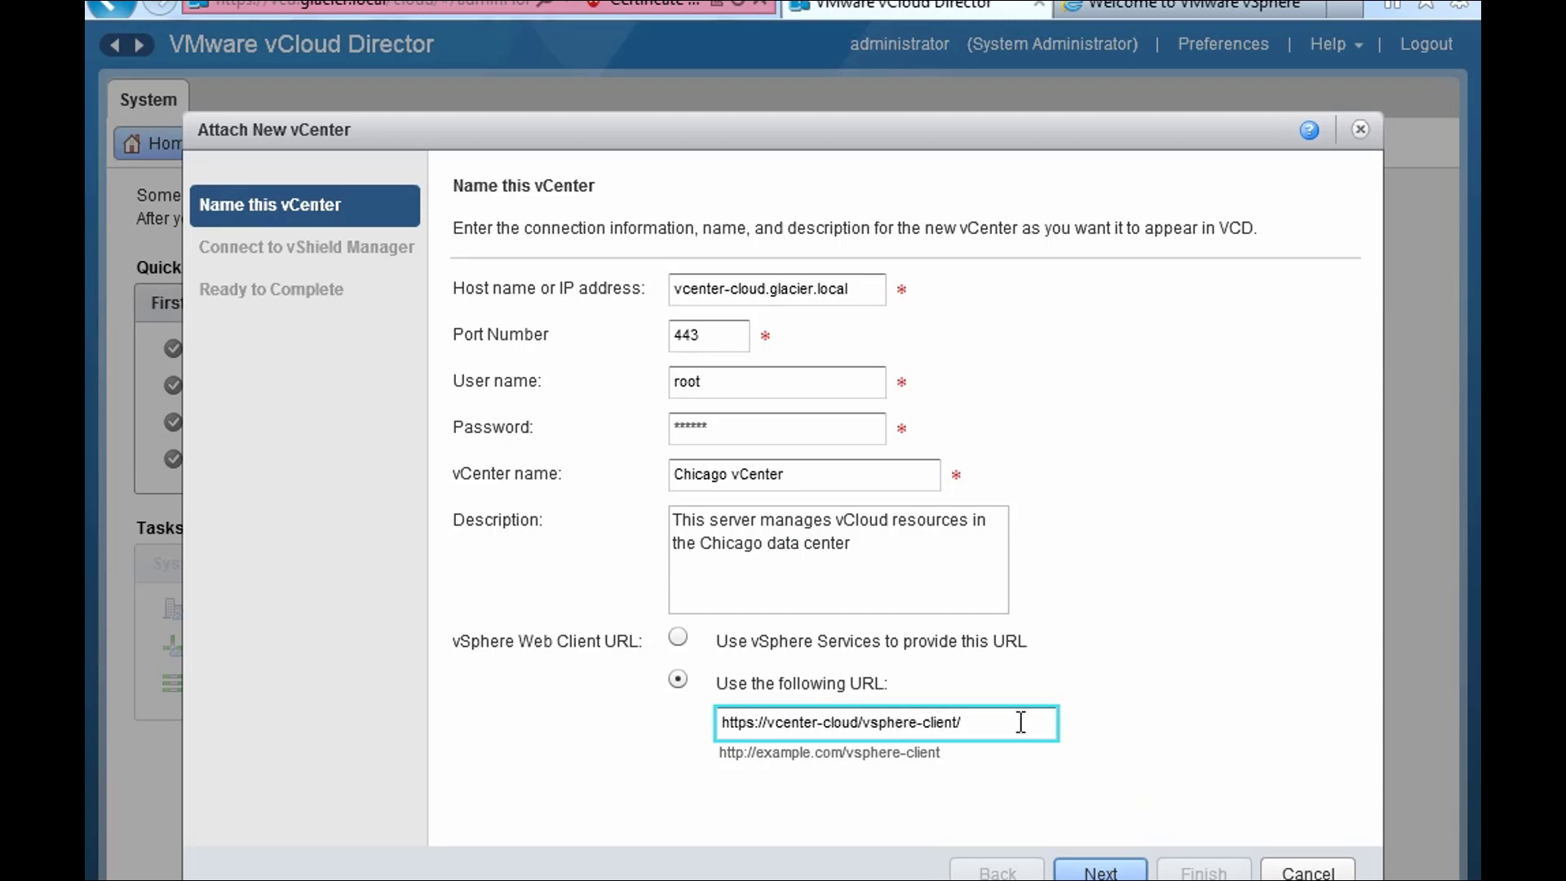
left_click(859, 722)
type(".glaci")
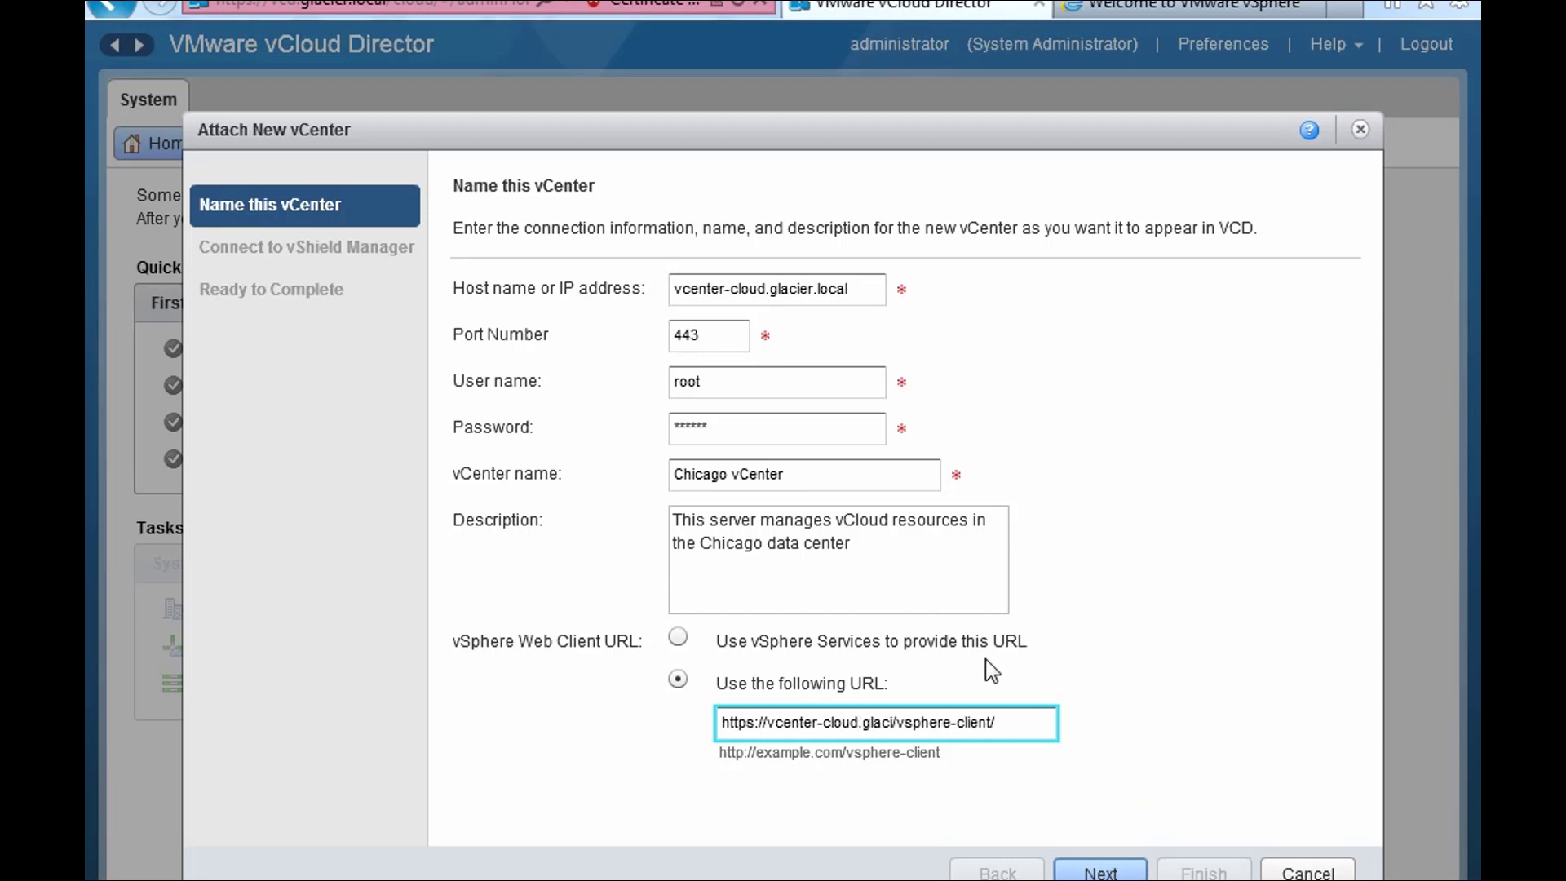
type("er.local")
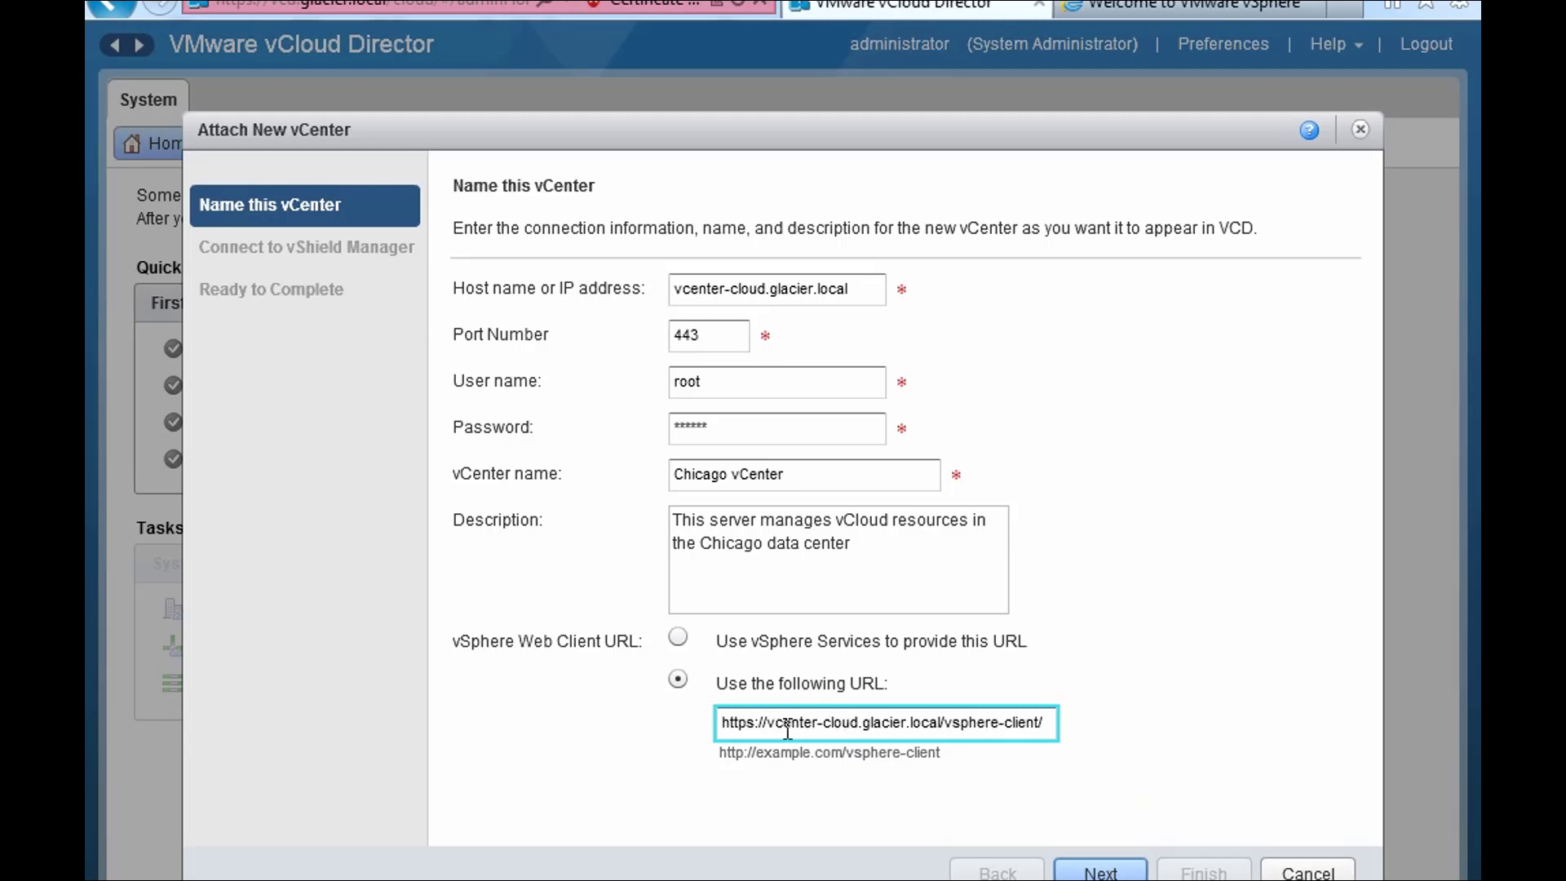
left_click(1101, 871)
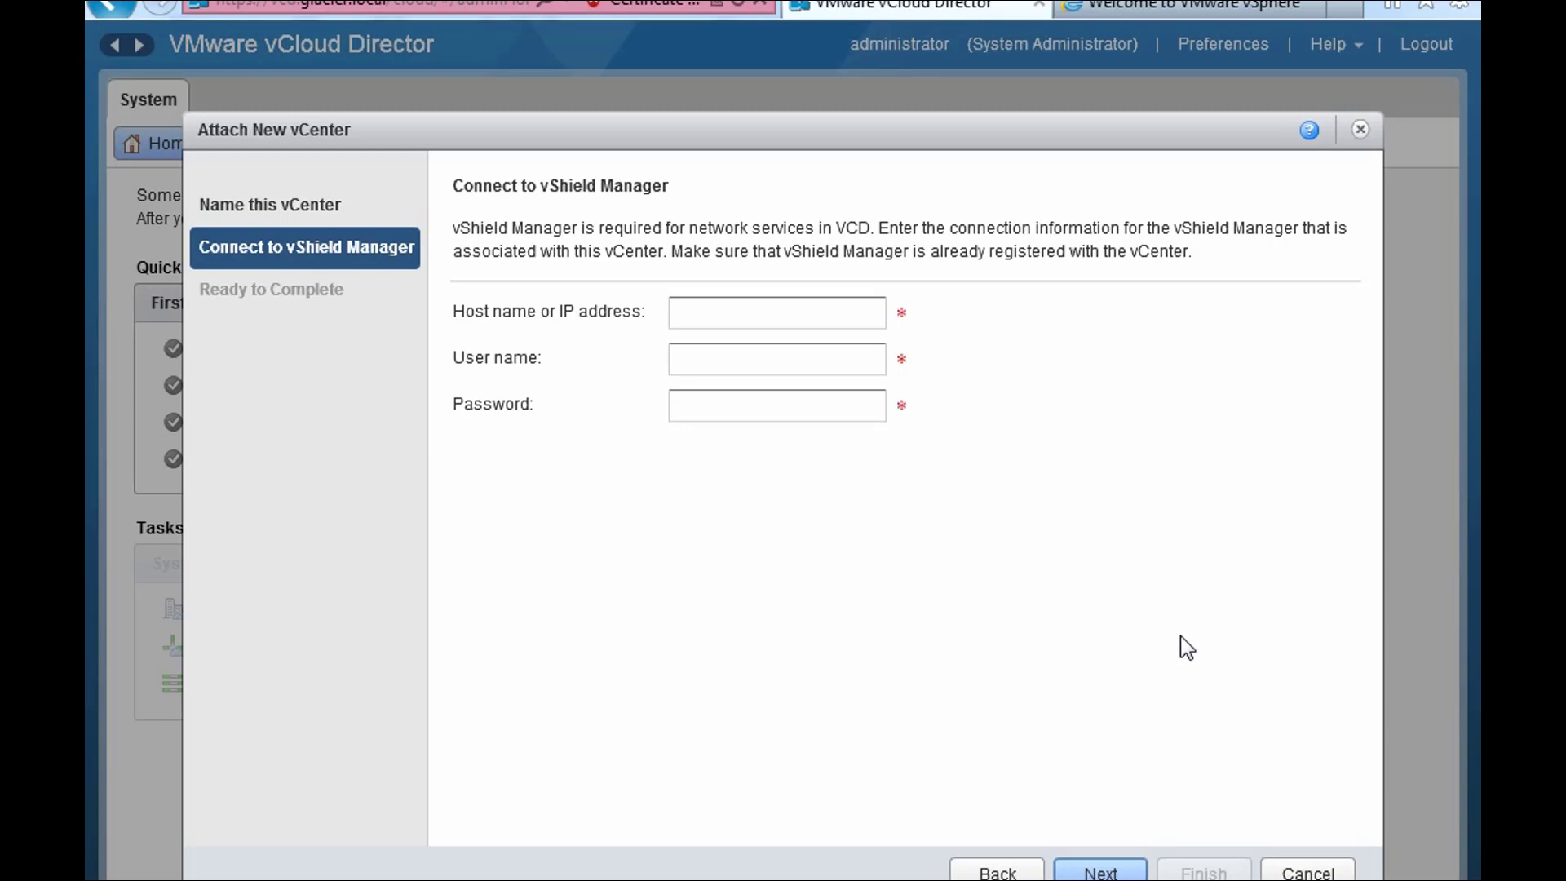
- Correct the vCenter password so the connection is accepted
left_click(998, 872)
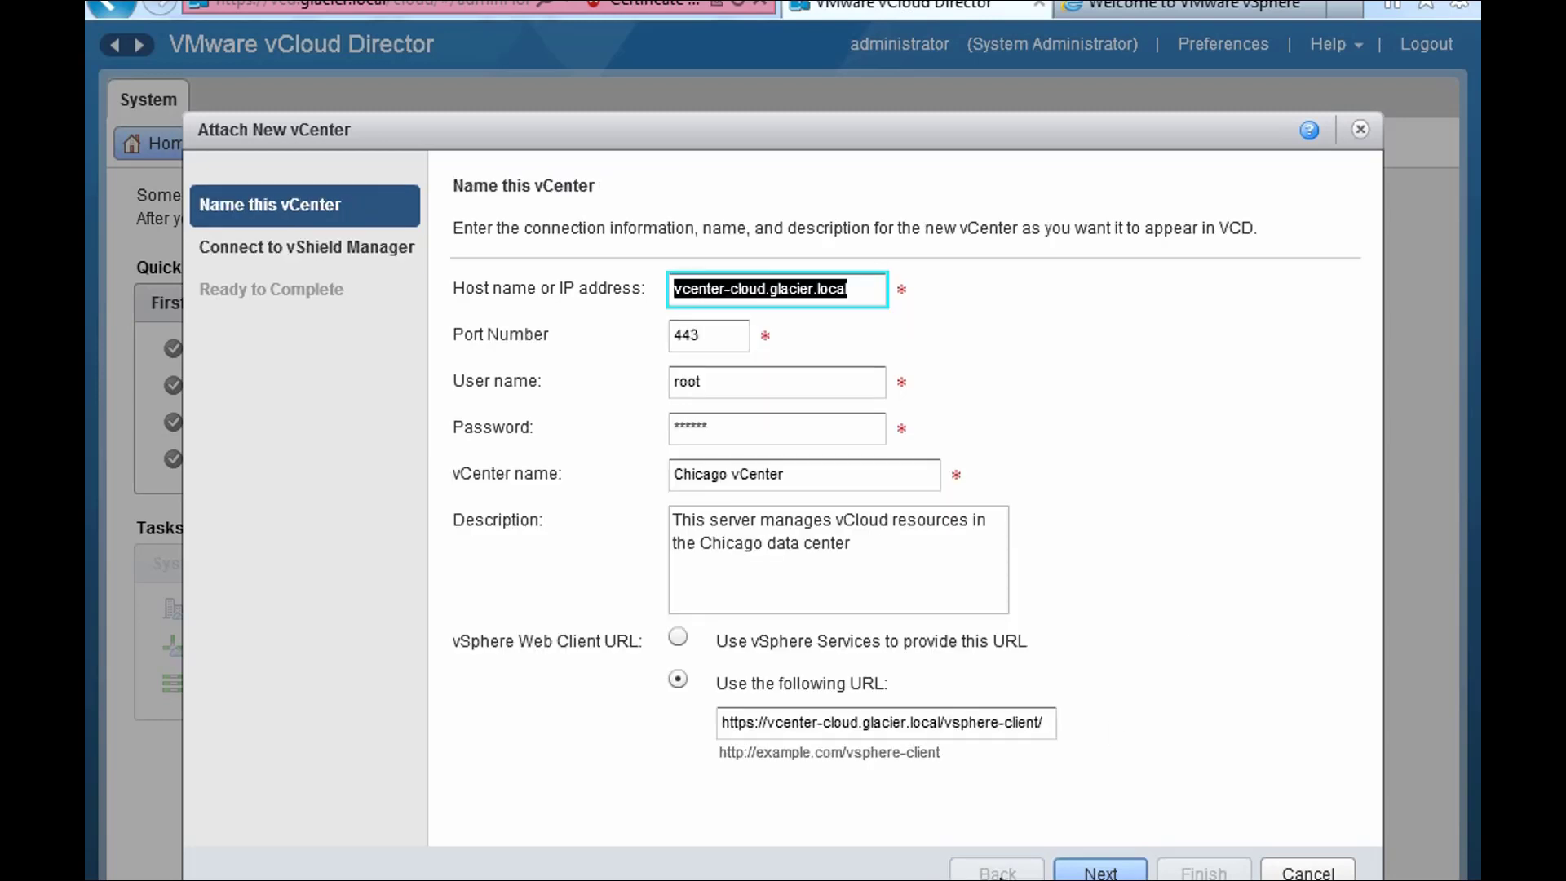
left_click(794, 433)
type("*")
key("Tab")
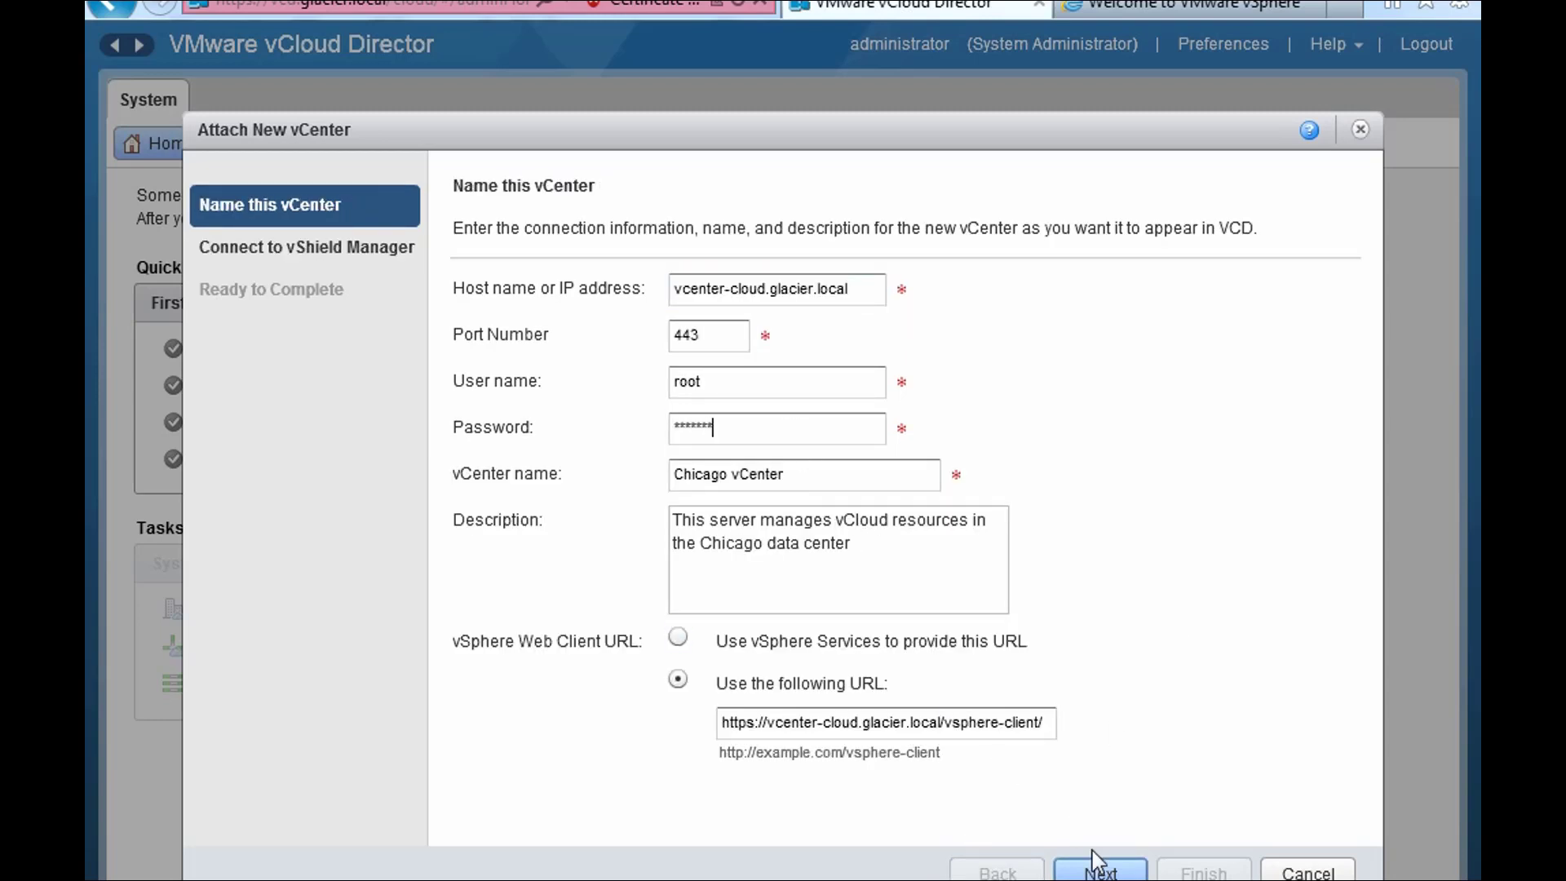
left_click(1098, 871)
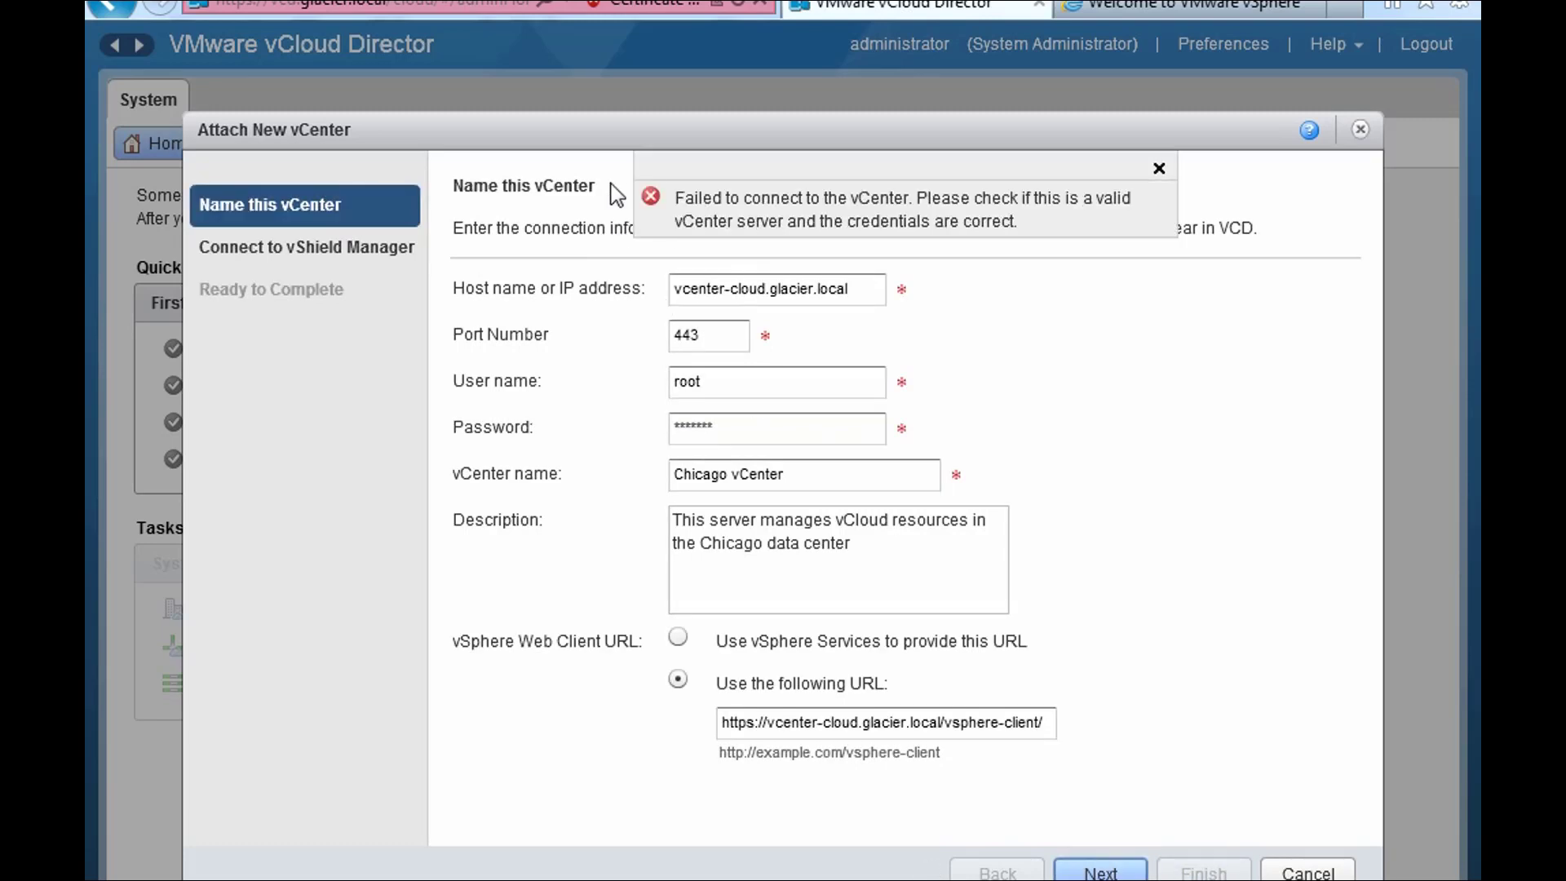
left_click(1158, 167)
left_click(770, 441)
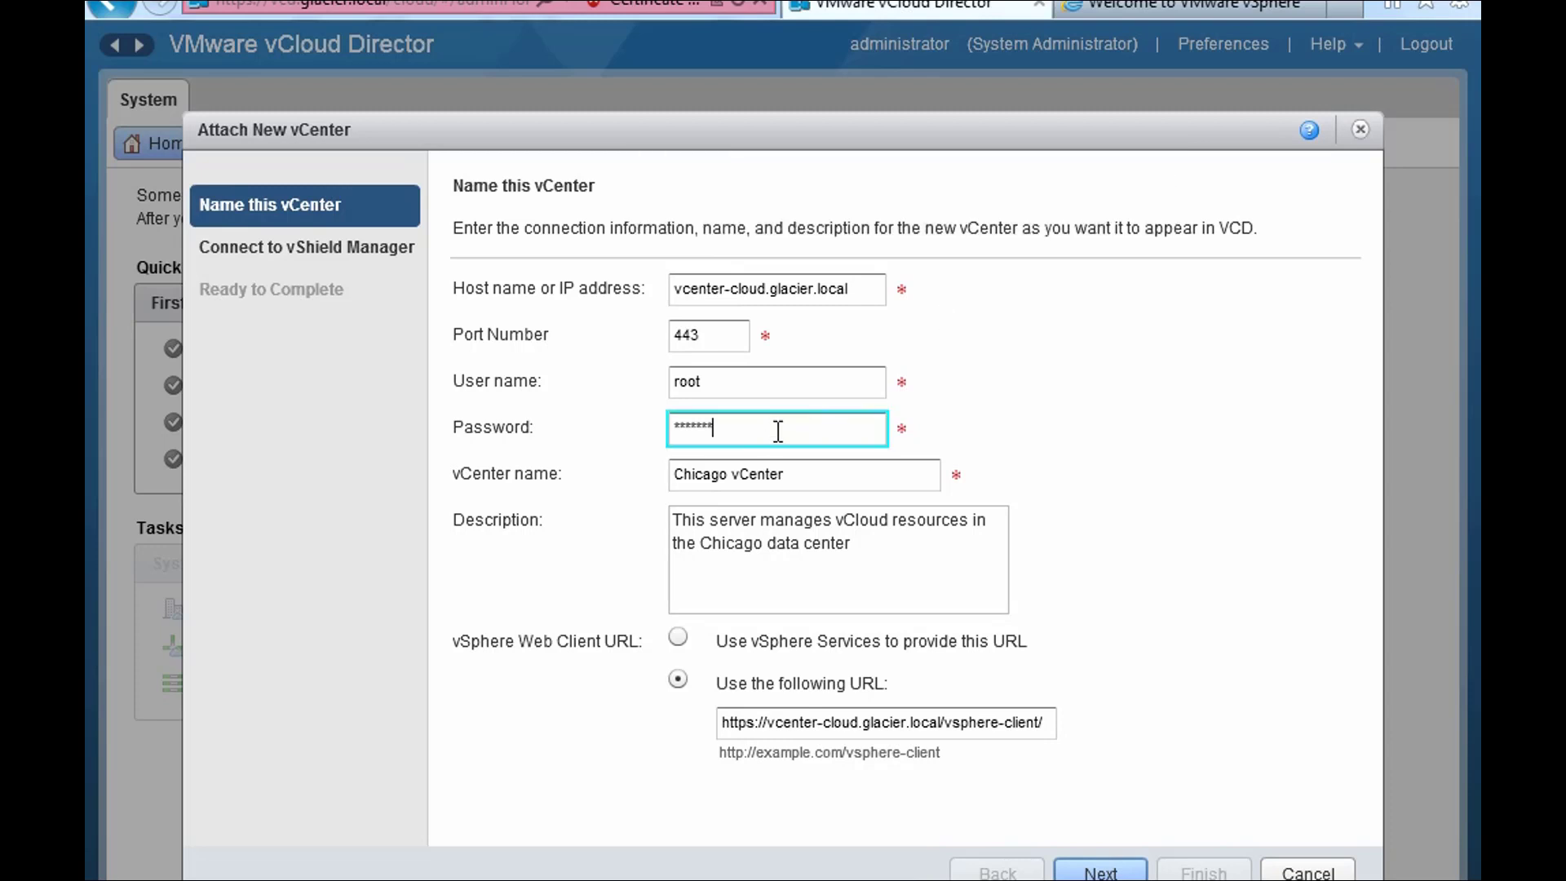
key("BackSpace")
left_click(1134, 871)
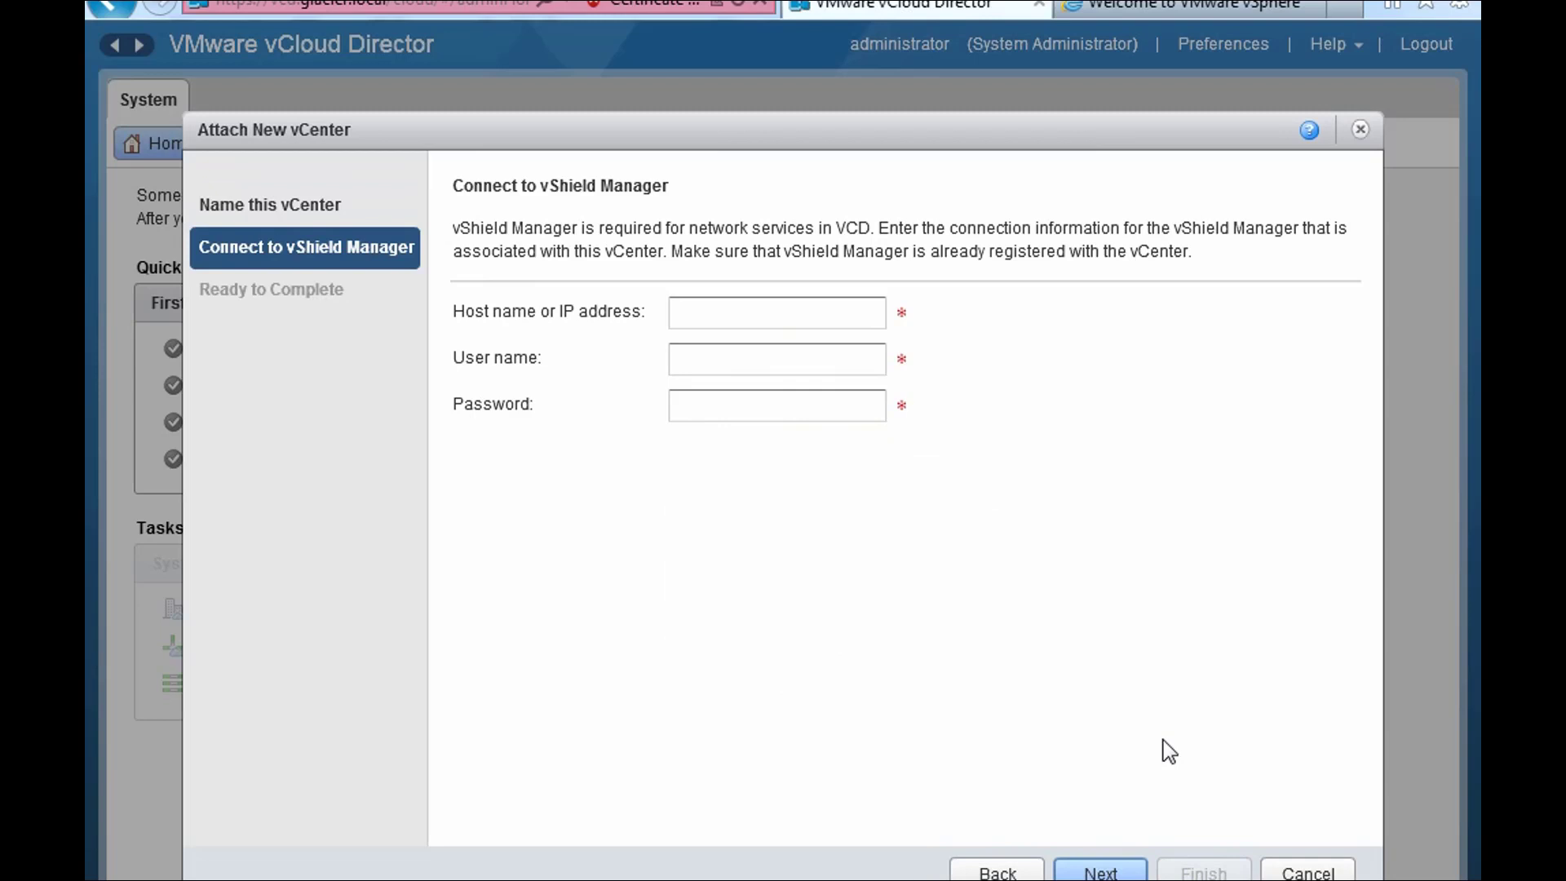
- Enter vShield Manager host 10.0.0.86, user name admin and its password
left_click(758, 317)
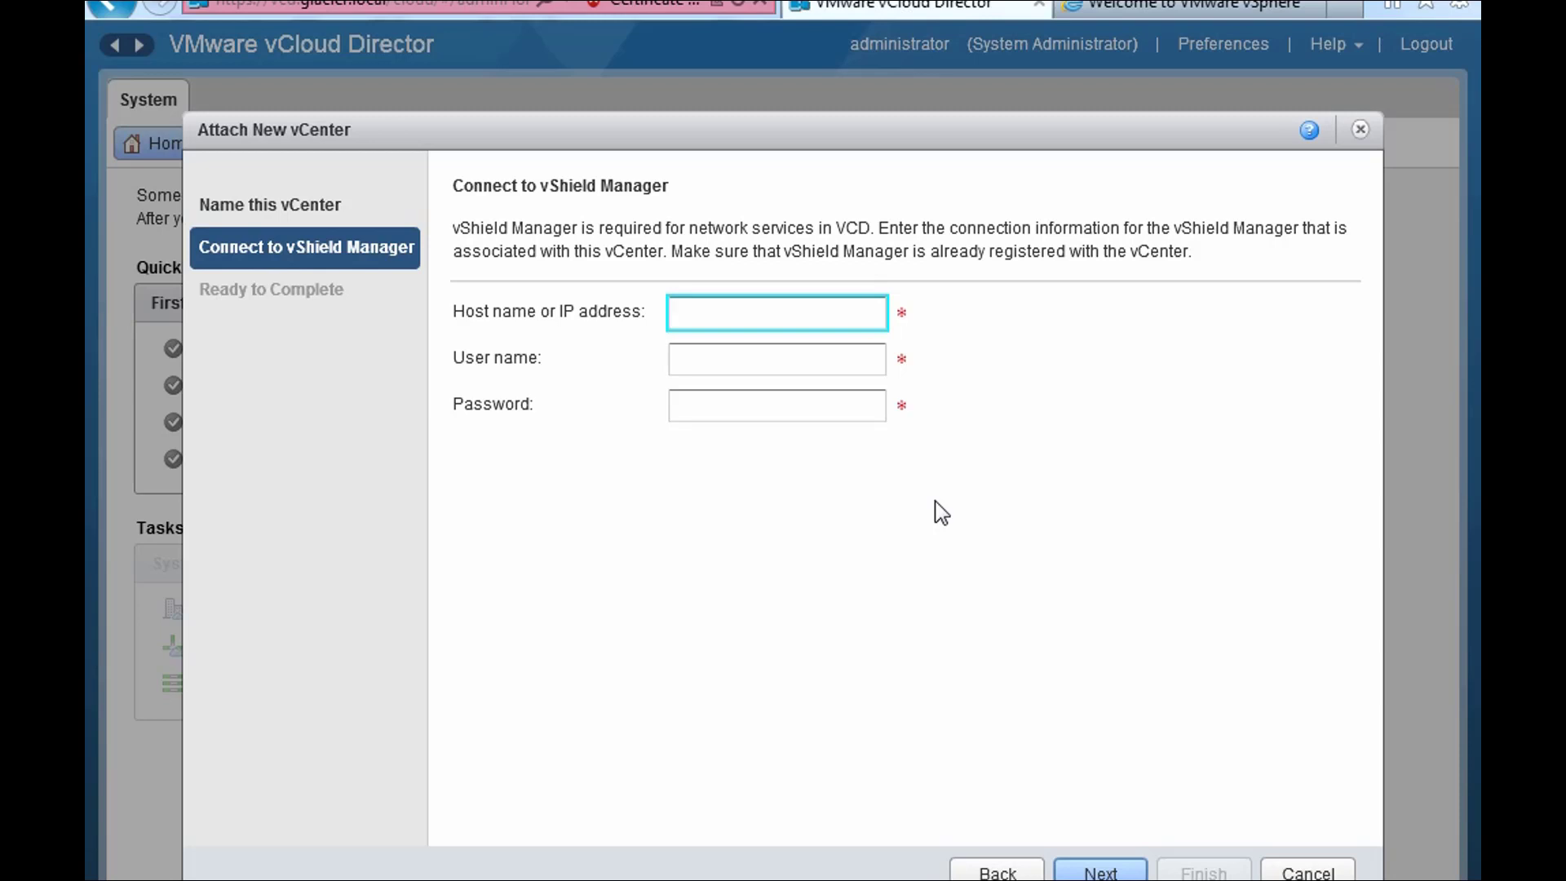
type("10.")
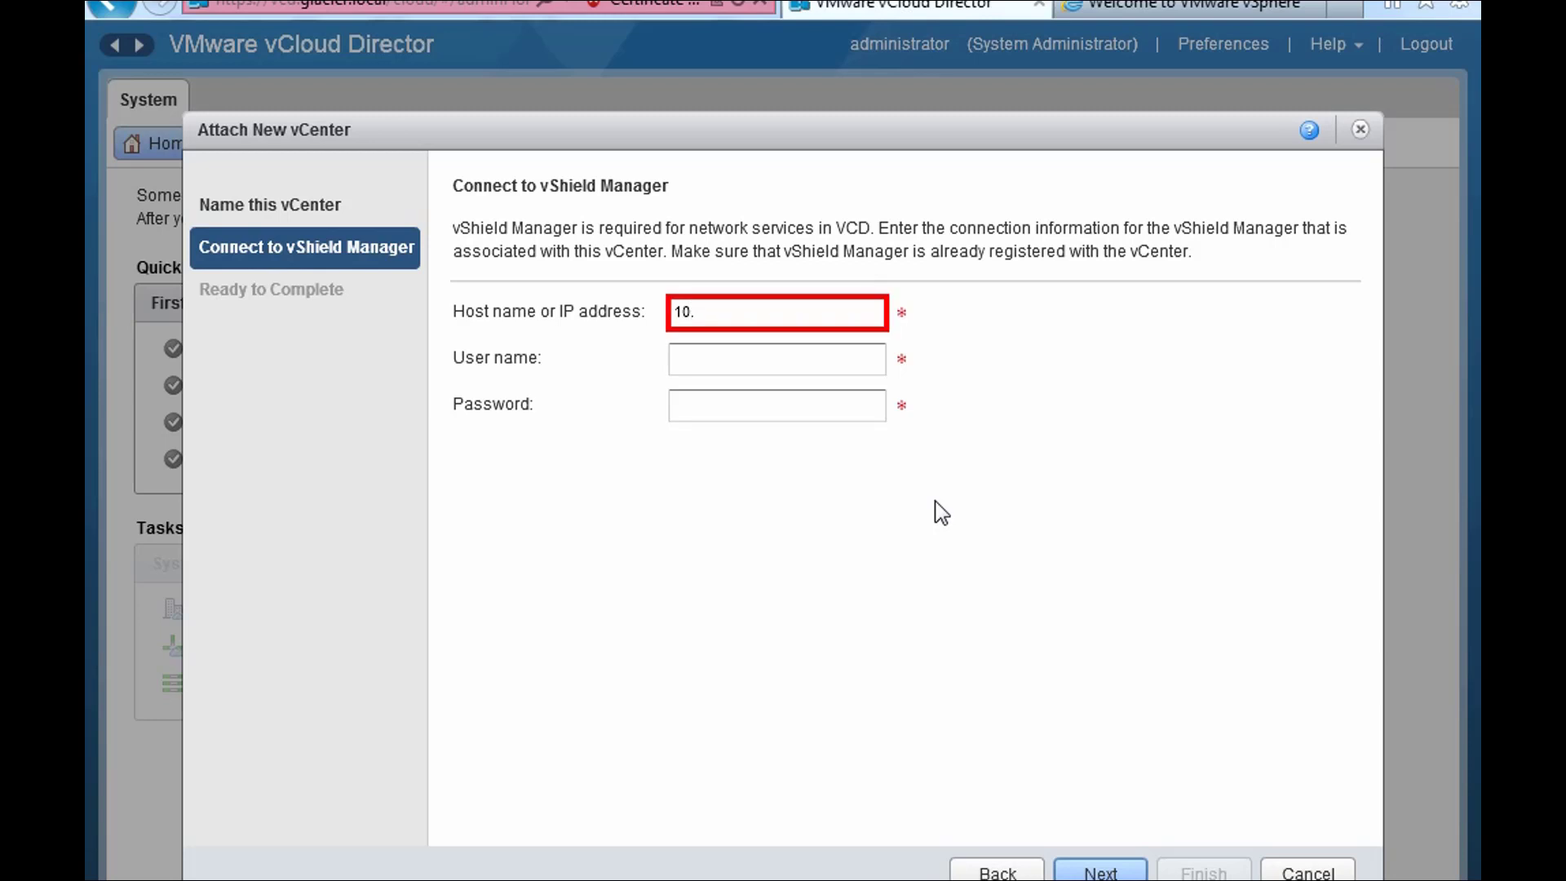
type("0.0.86")
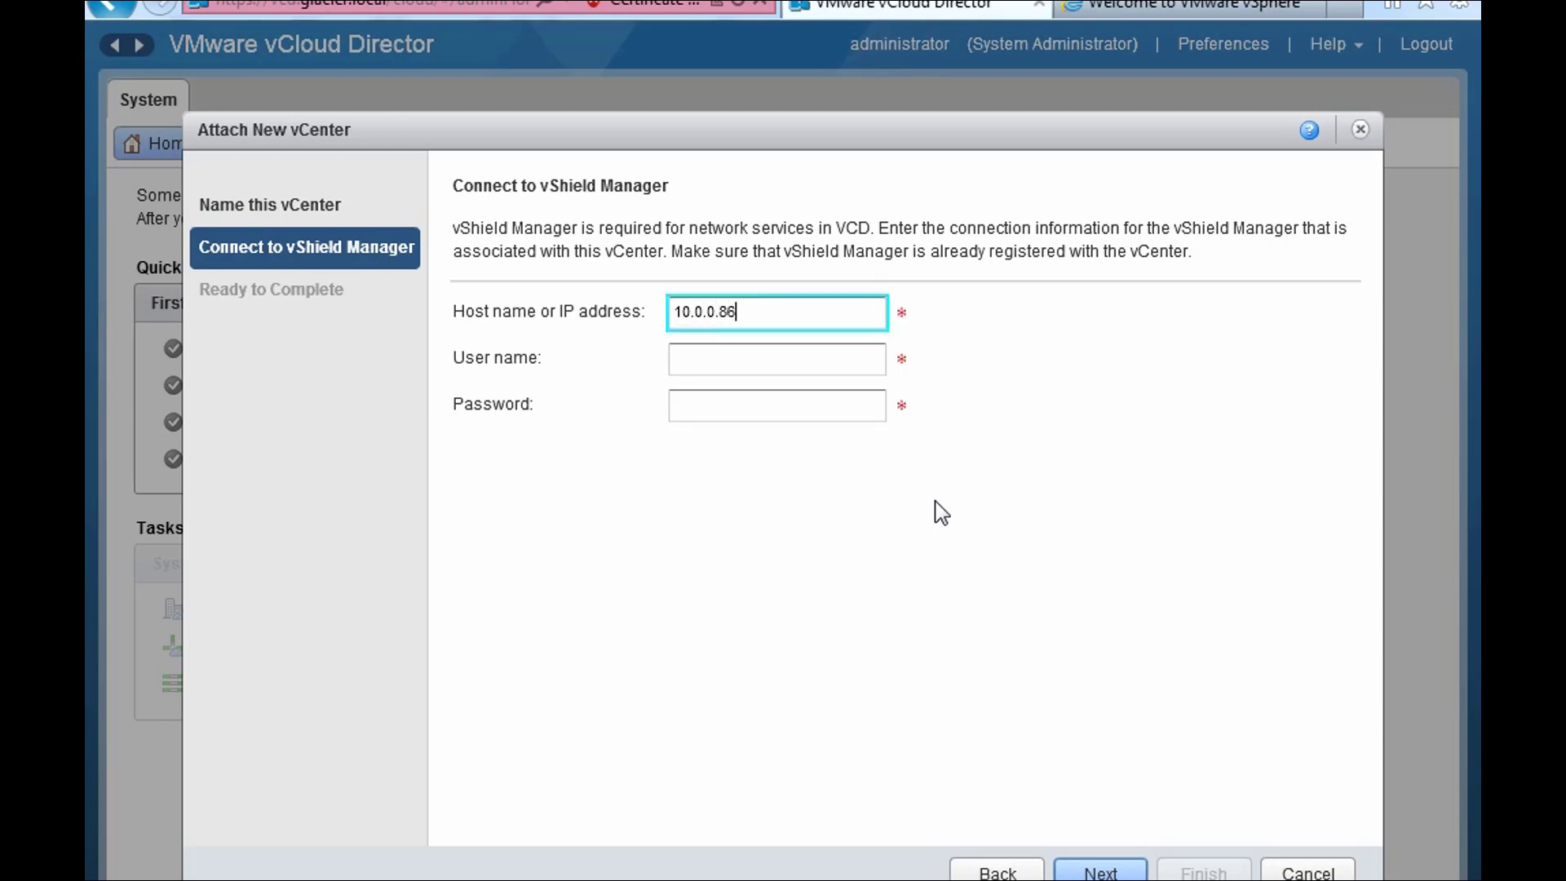
key("Tab")
type("admin")
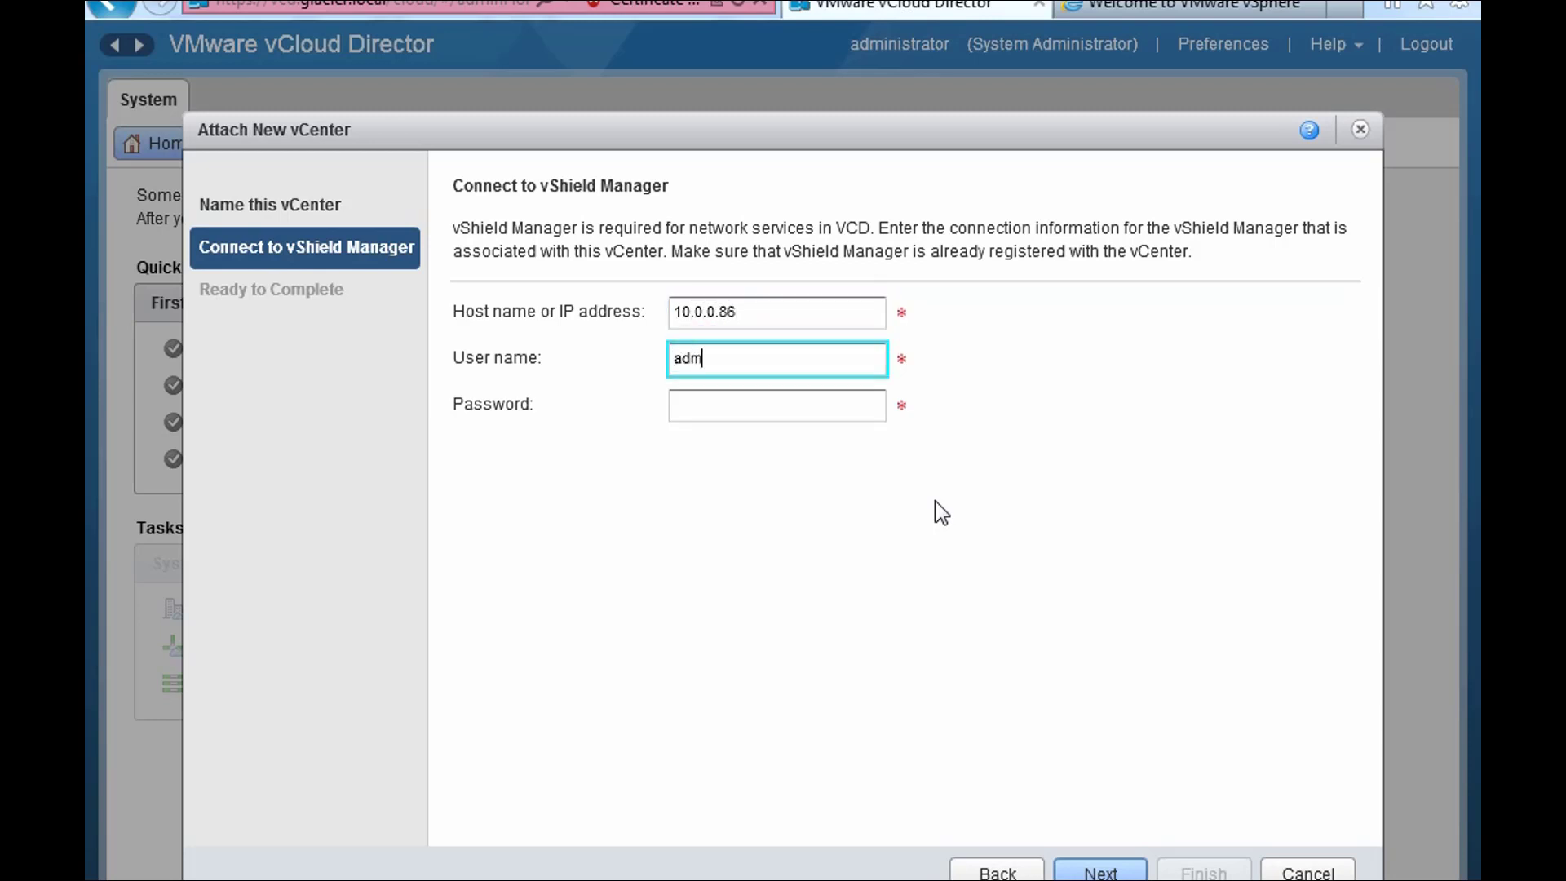
key("Tab")
type("default")
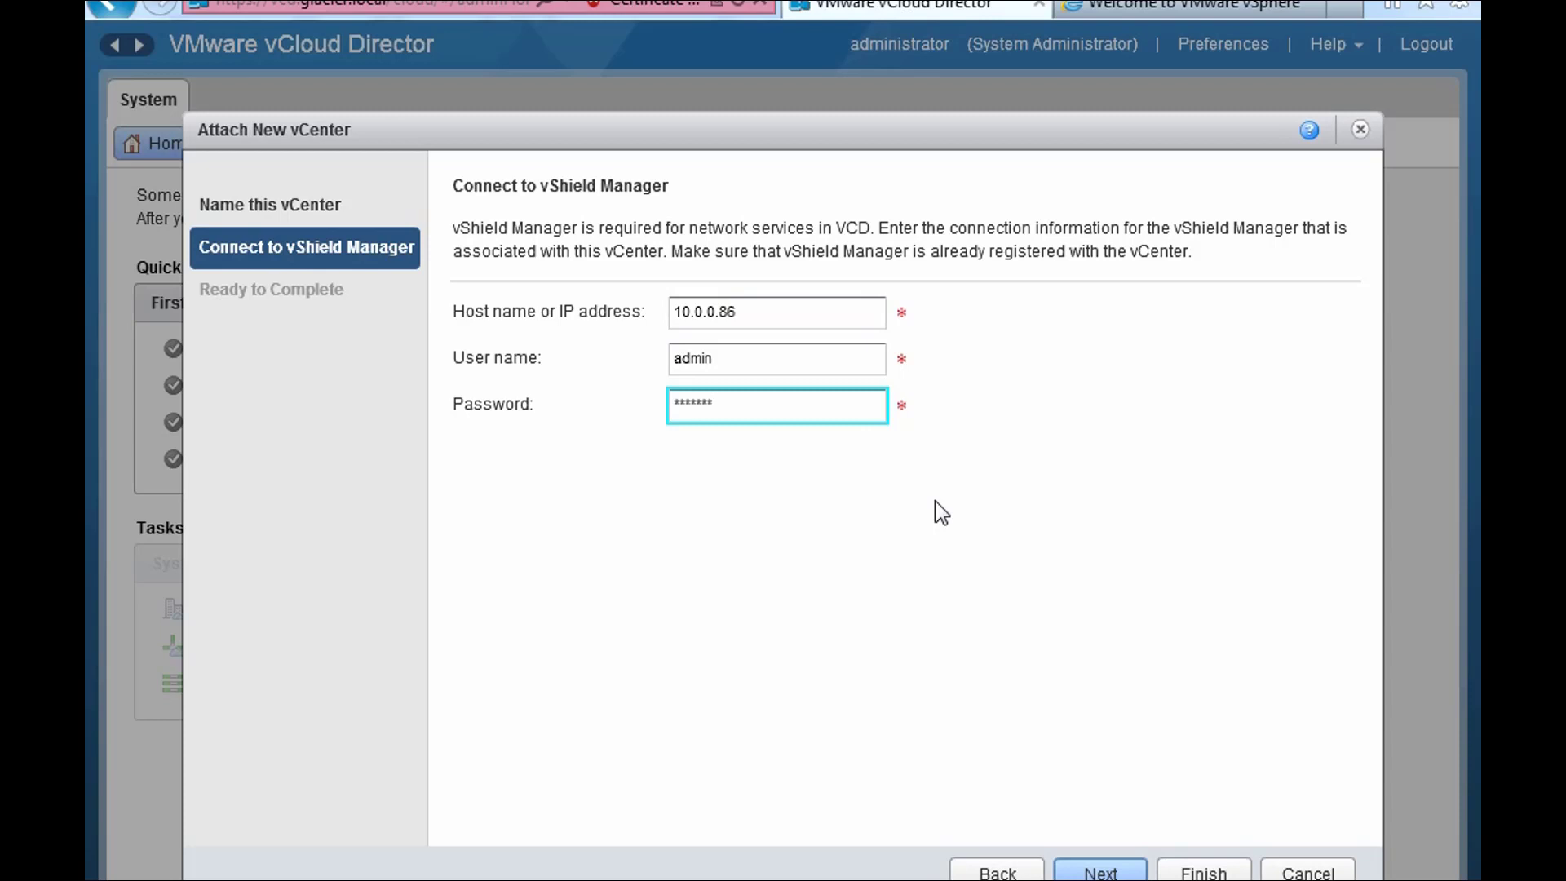
- Review the Ready to Complete summary and finish attaching the Chicago vCenter
left_click(1091, 867)
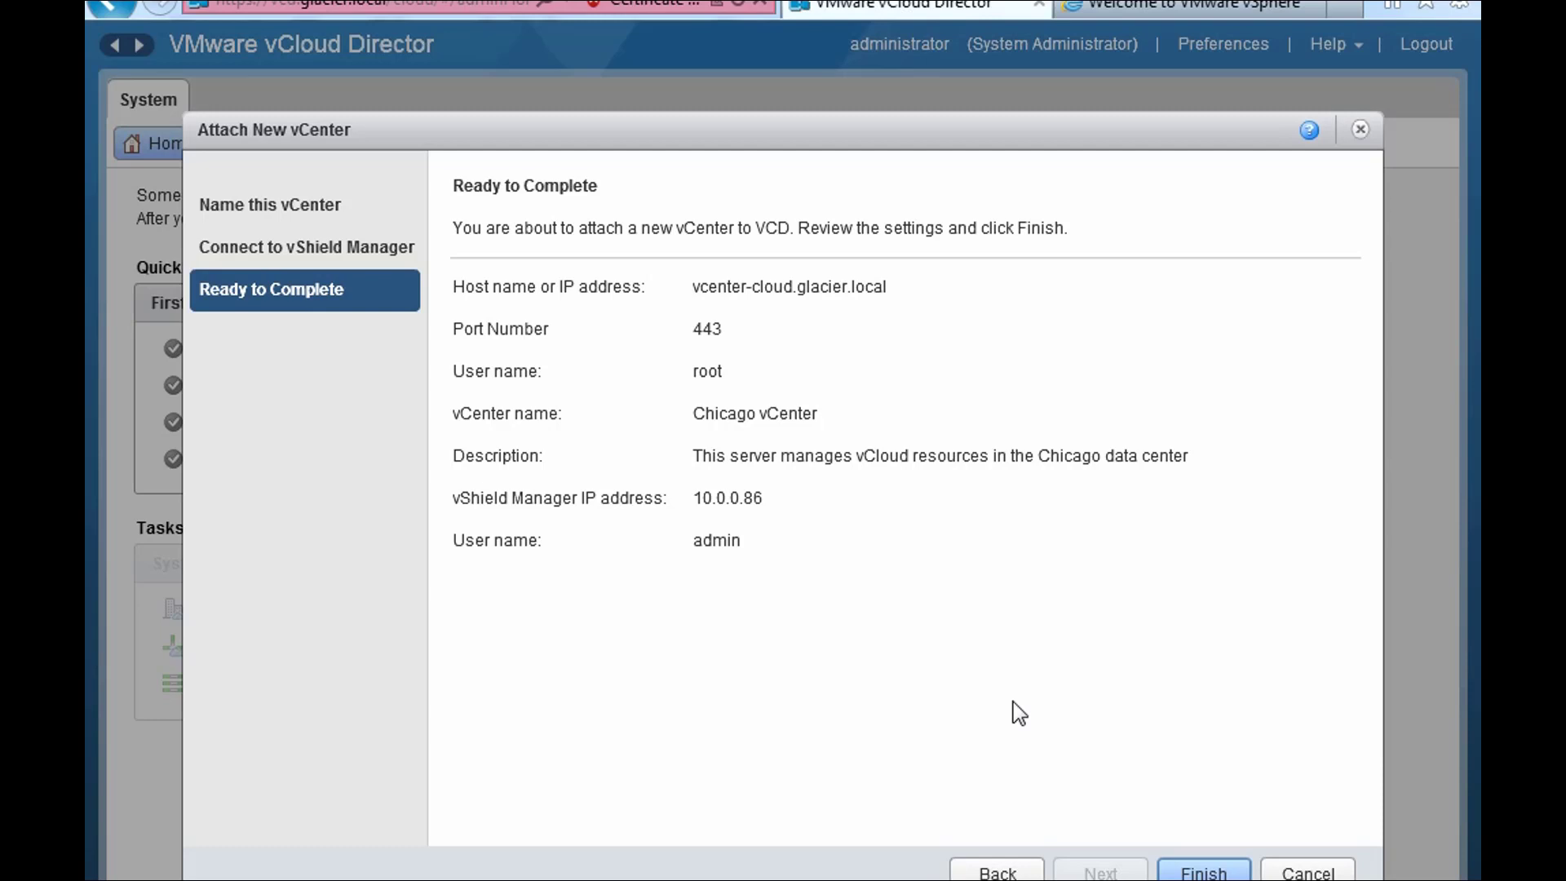
left_click(1197, 868)
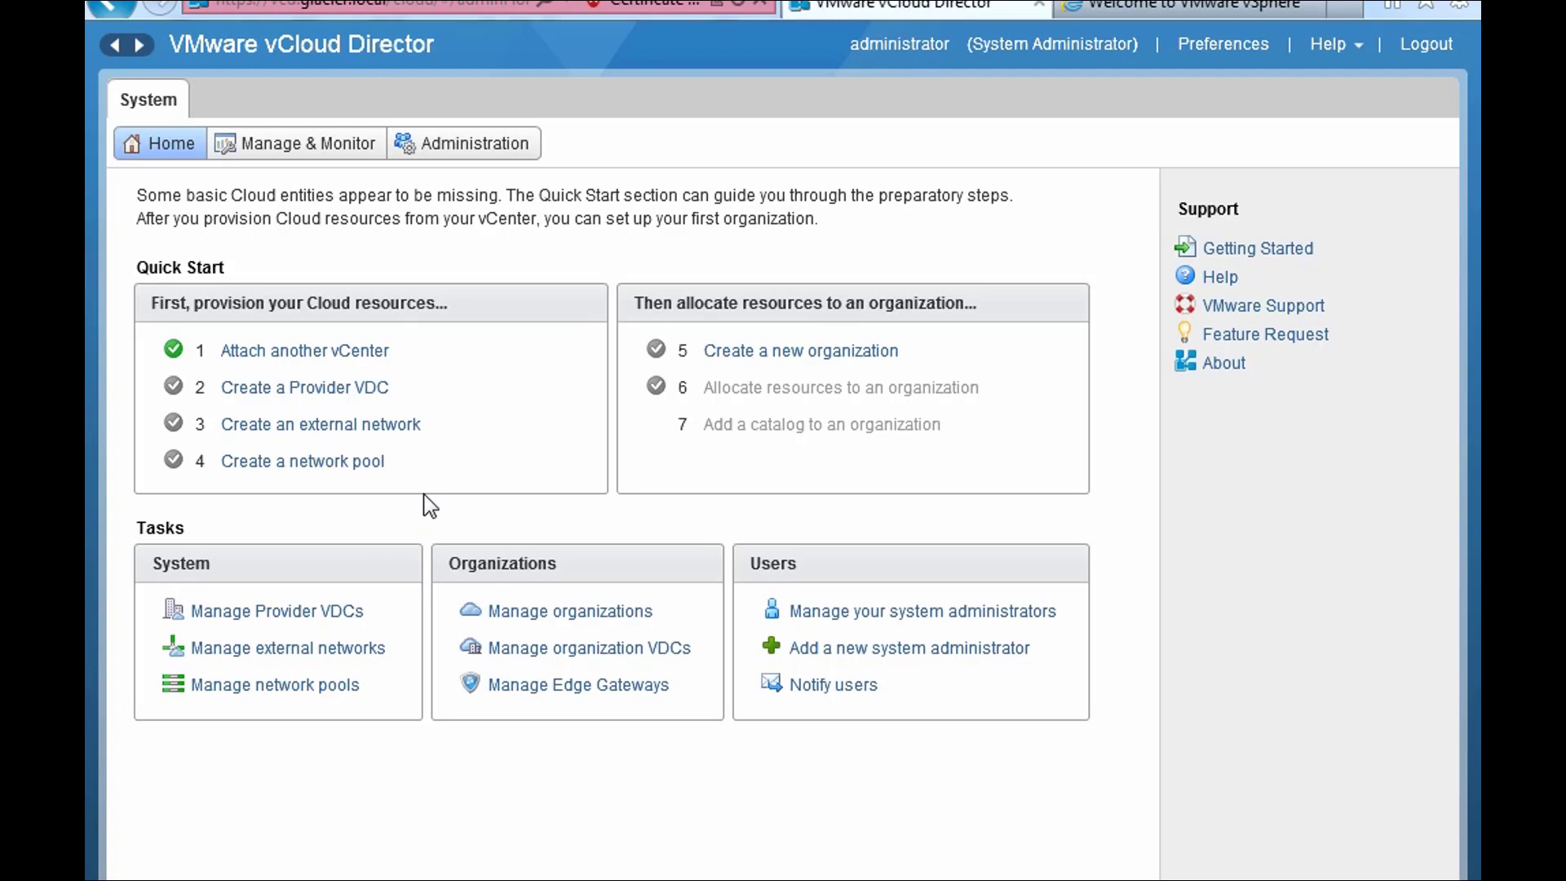
- Open the Add Provider VDC wizard and name the new provider VDC Gold
left_click(364, 397)
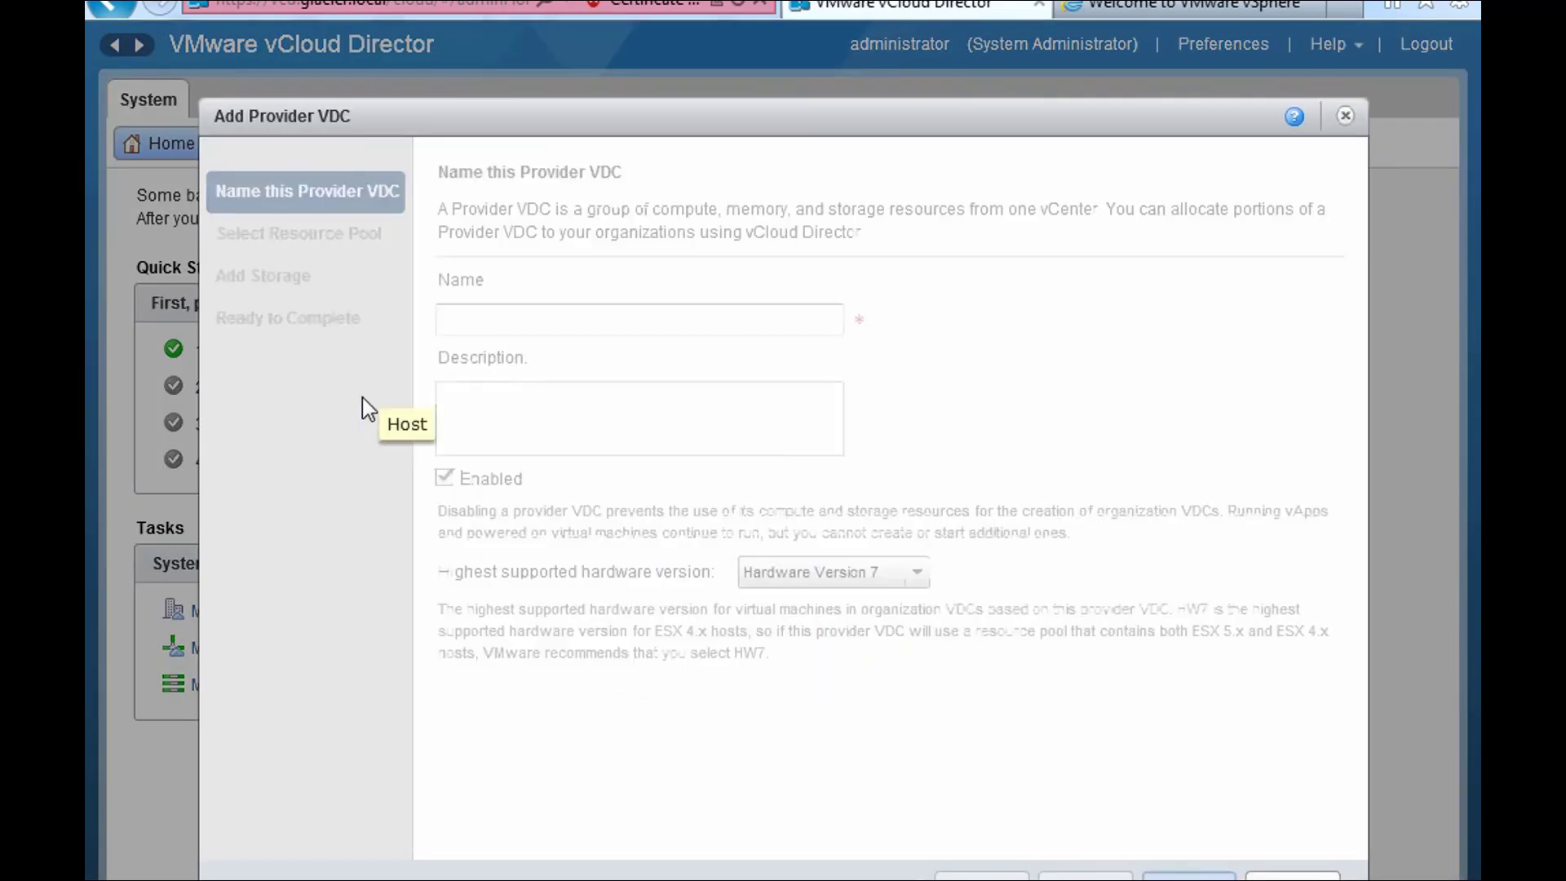
left_click(584, 319)
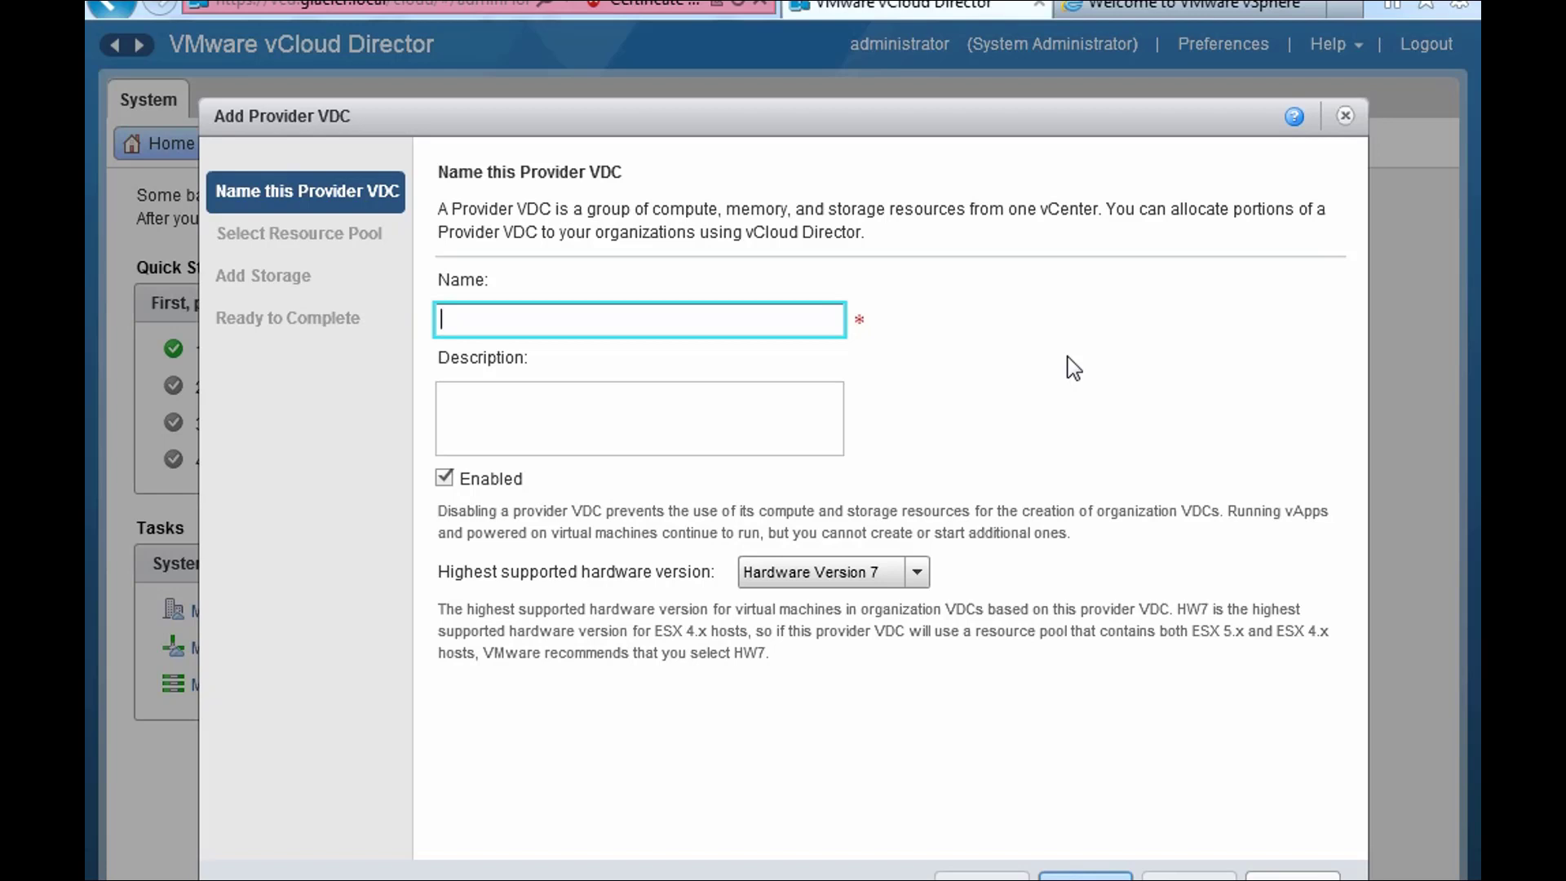
type("Gold")
- Give Gold the description 'Best compute layer, highest storage tiers, continuous backups'
left_click(739, 421)
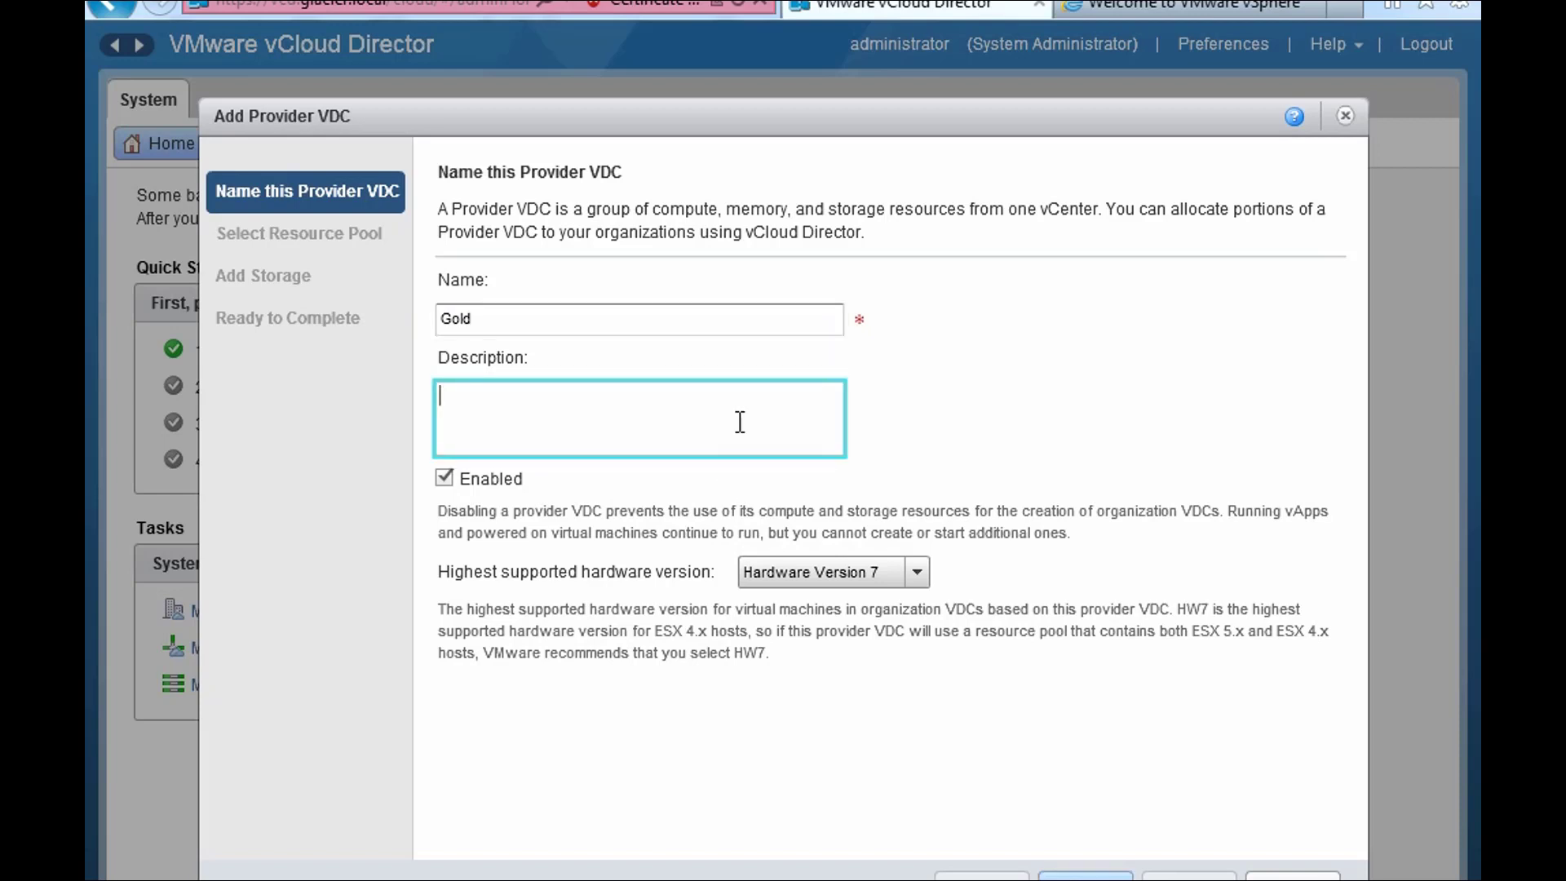
type("Best compute layer")
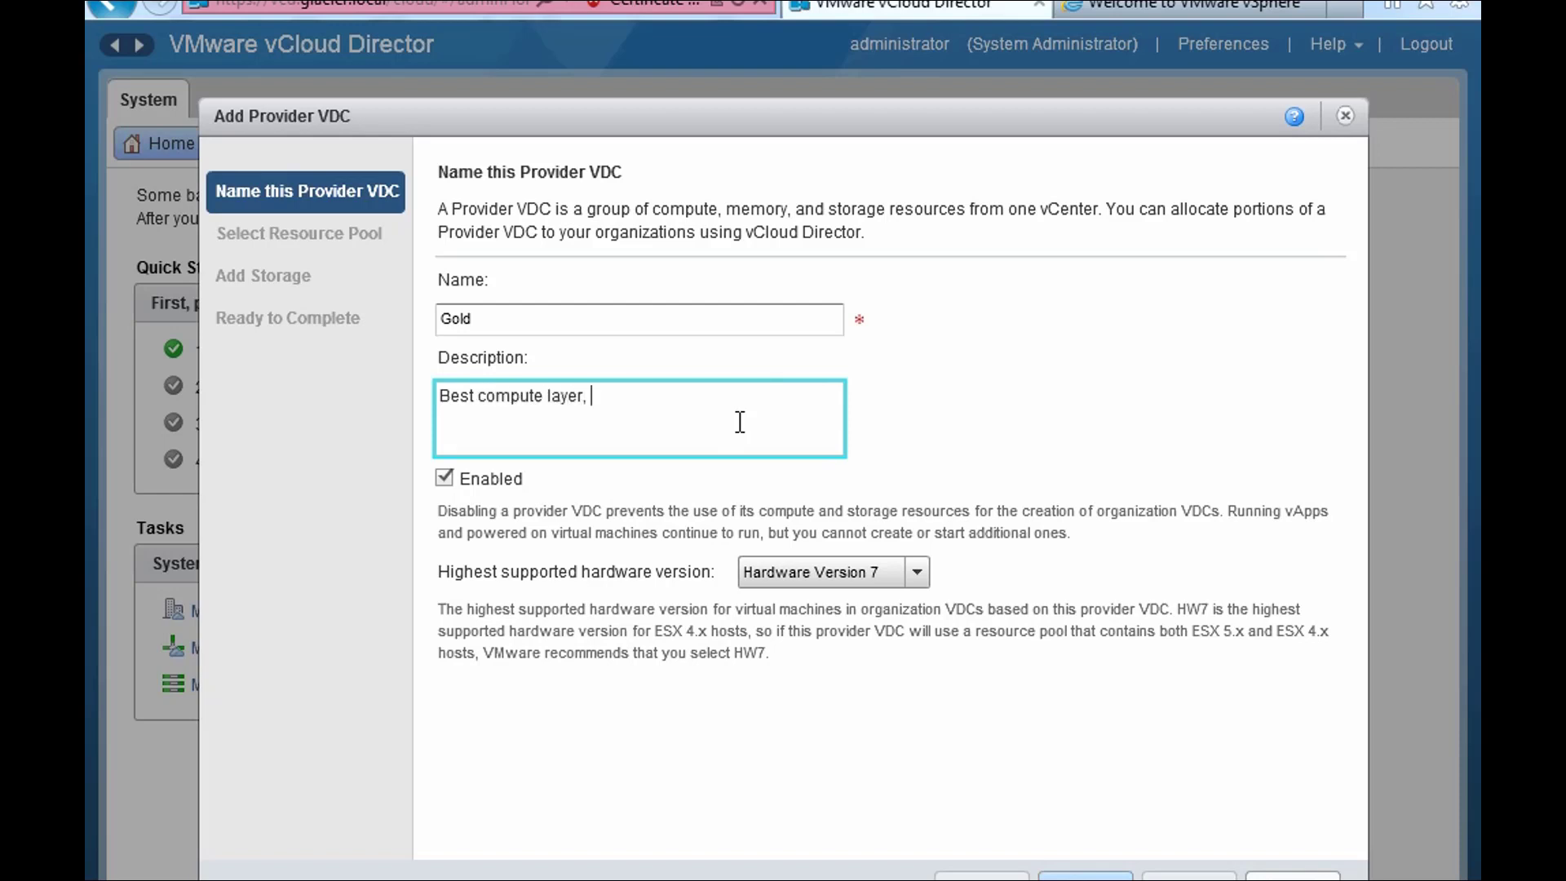
type(", highest storage tiers, ")
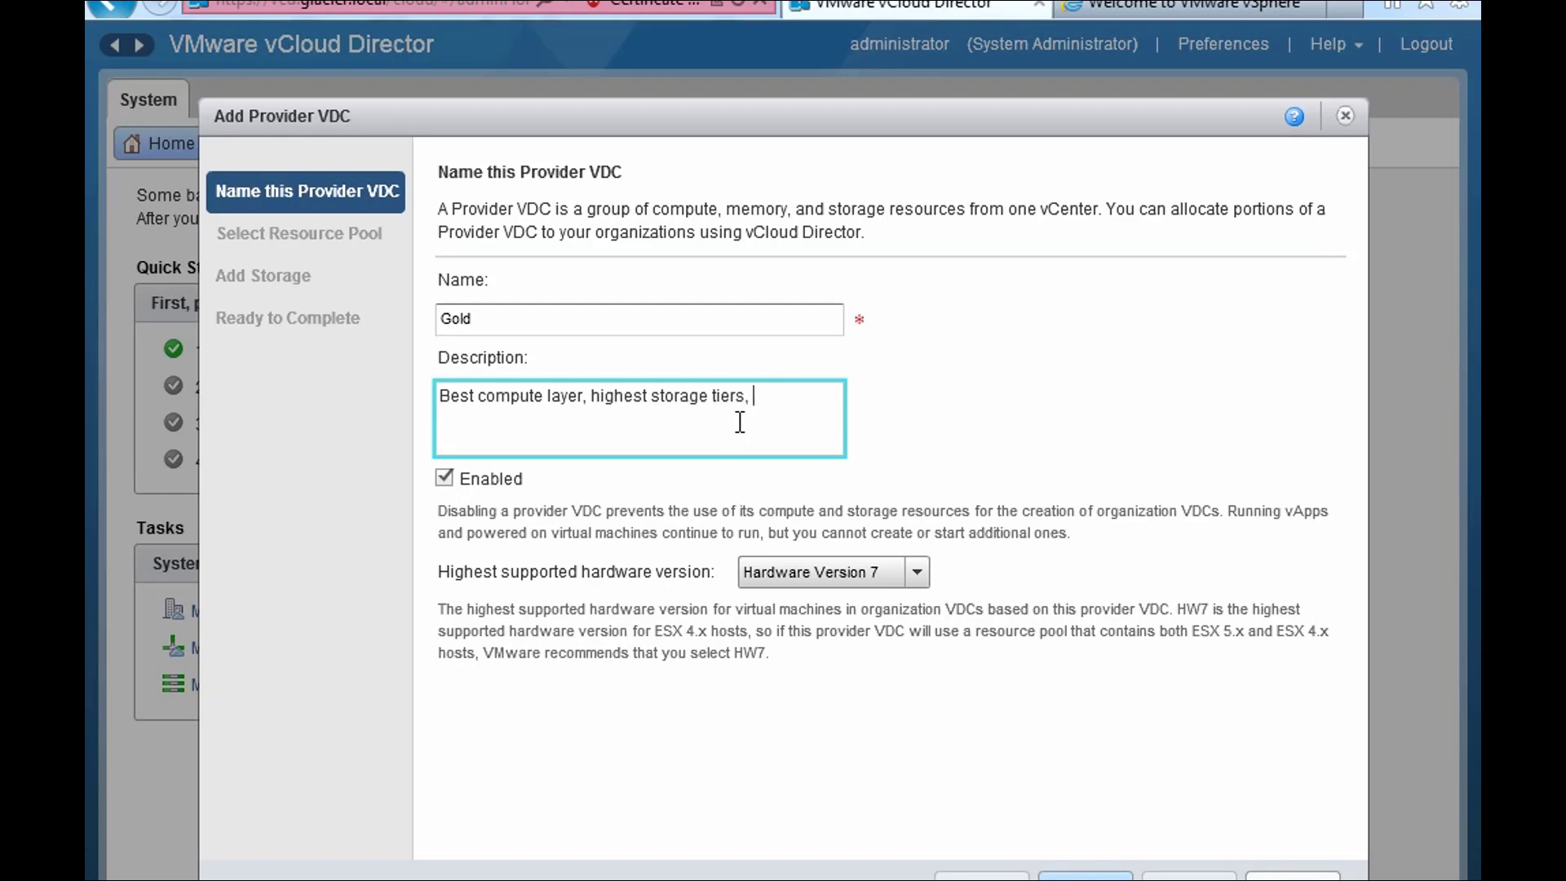
type("continuous backups")
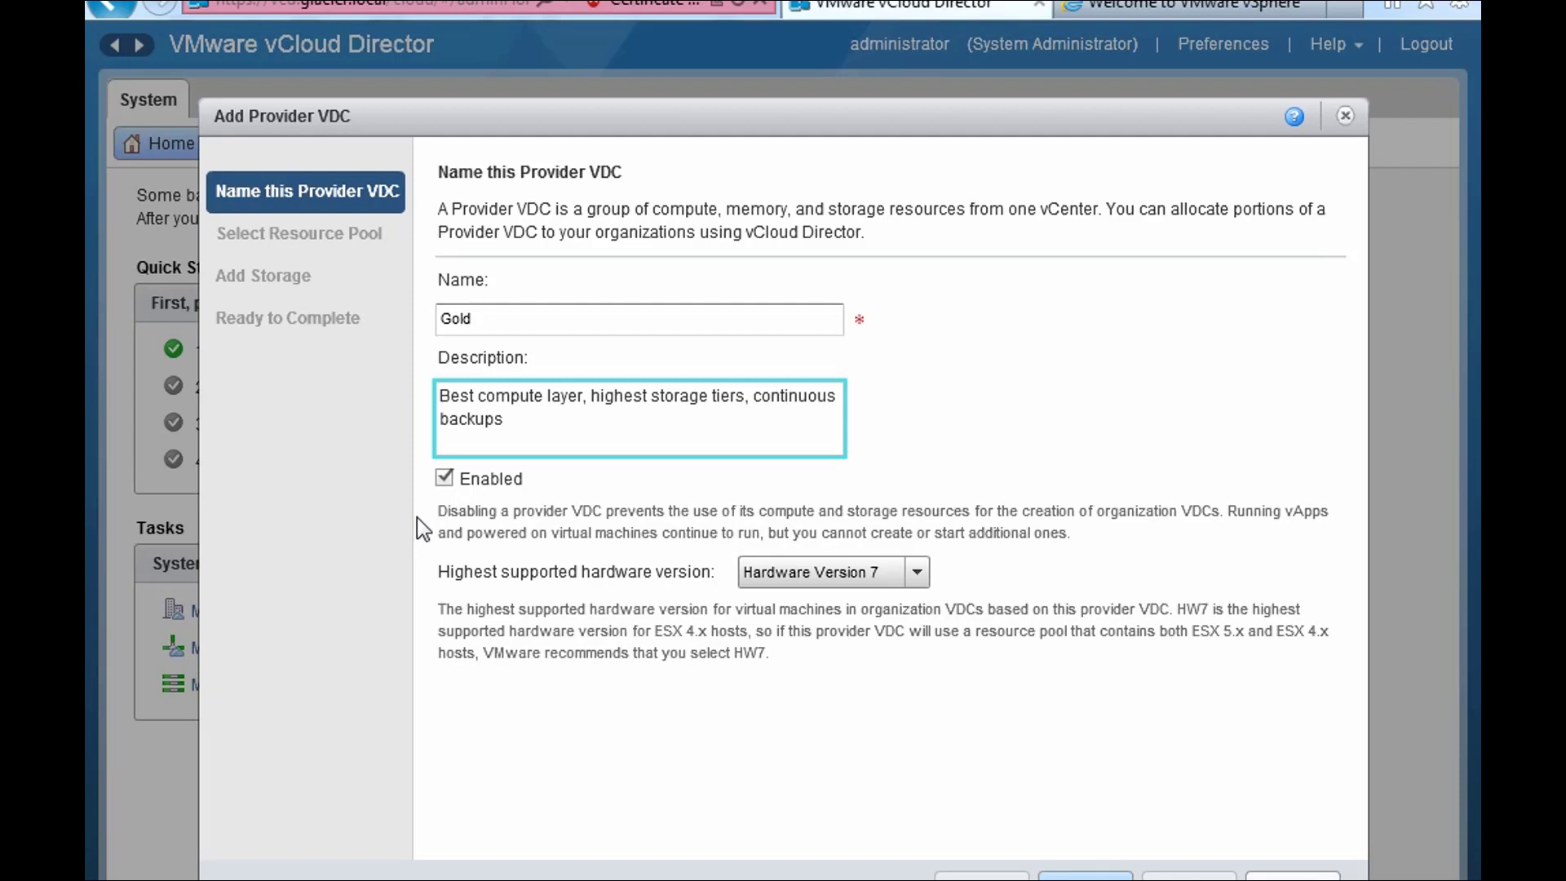
left_click(926, 571)
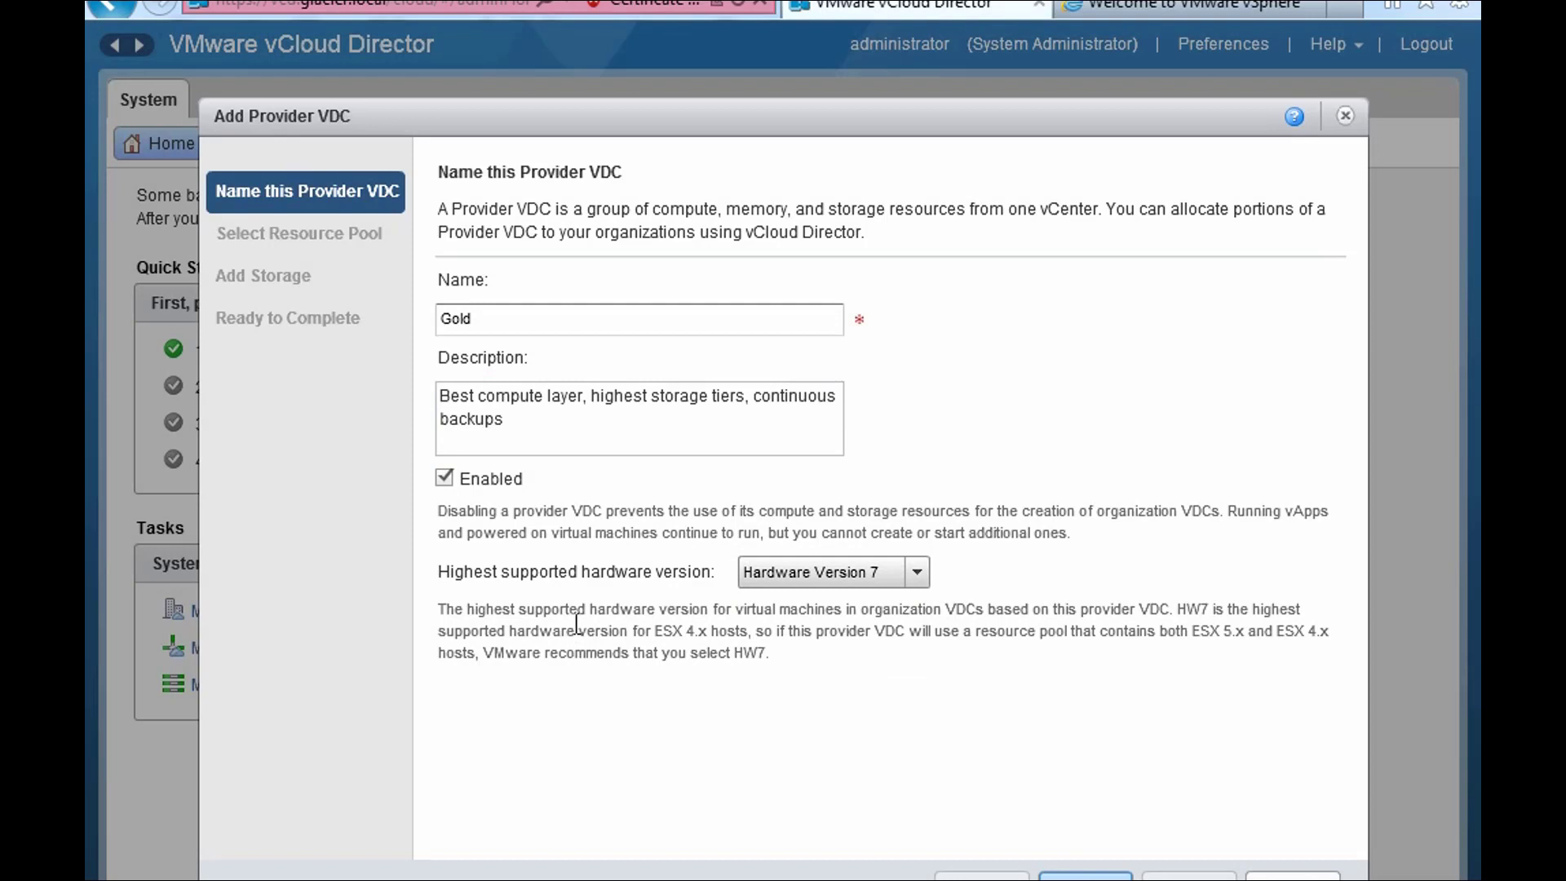
left_click(919, 573)
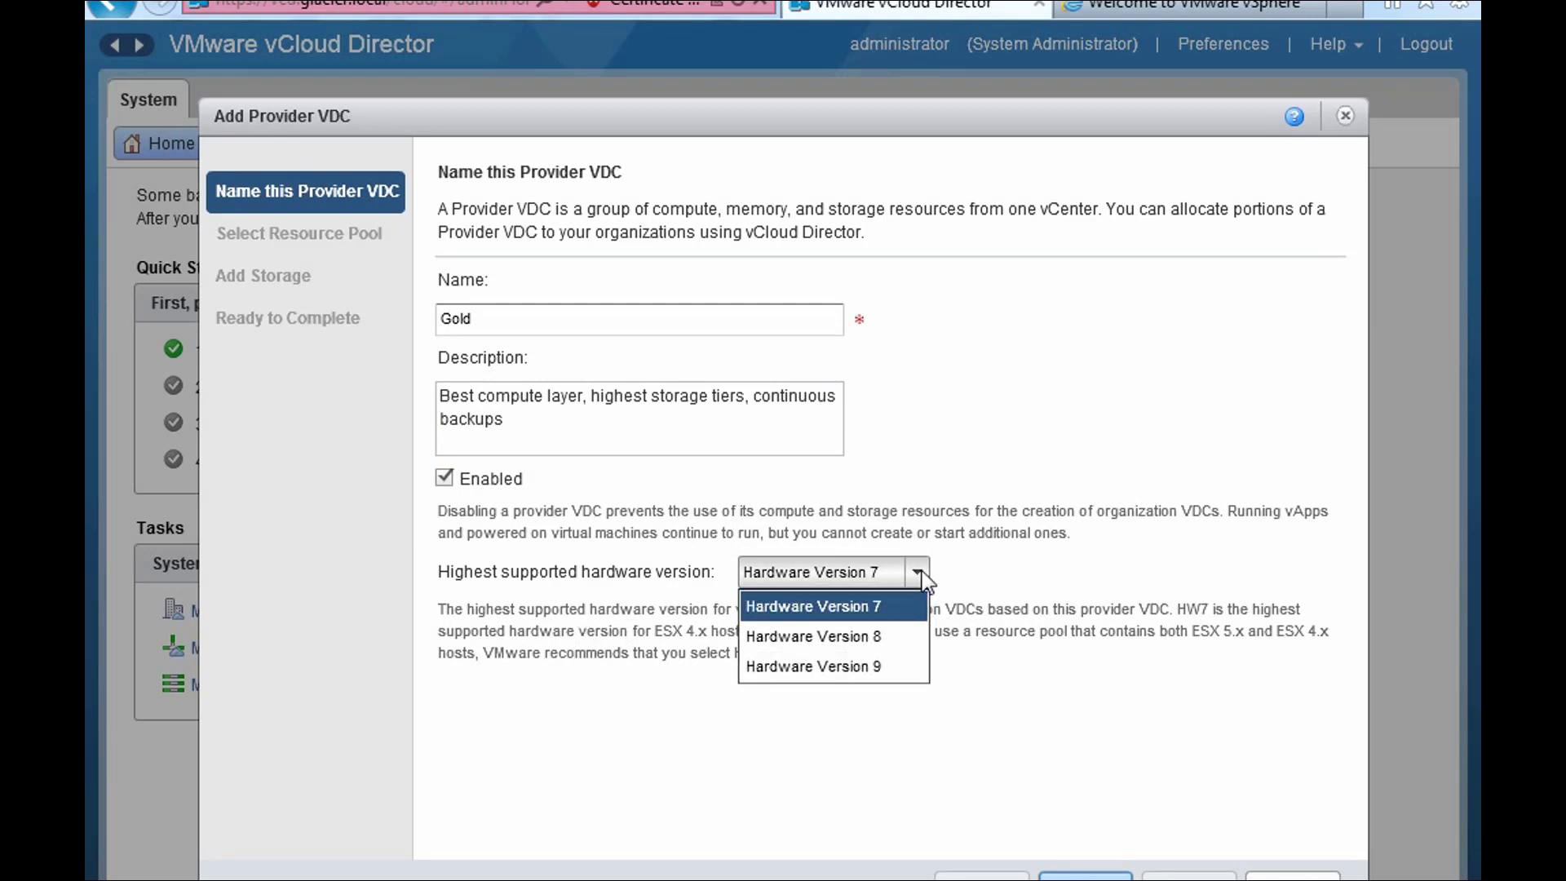
- Choose Hardware Version 9 as the highest supported version and continue
left_click(889, 662)
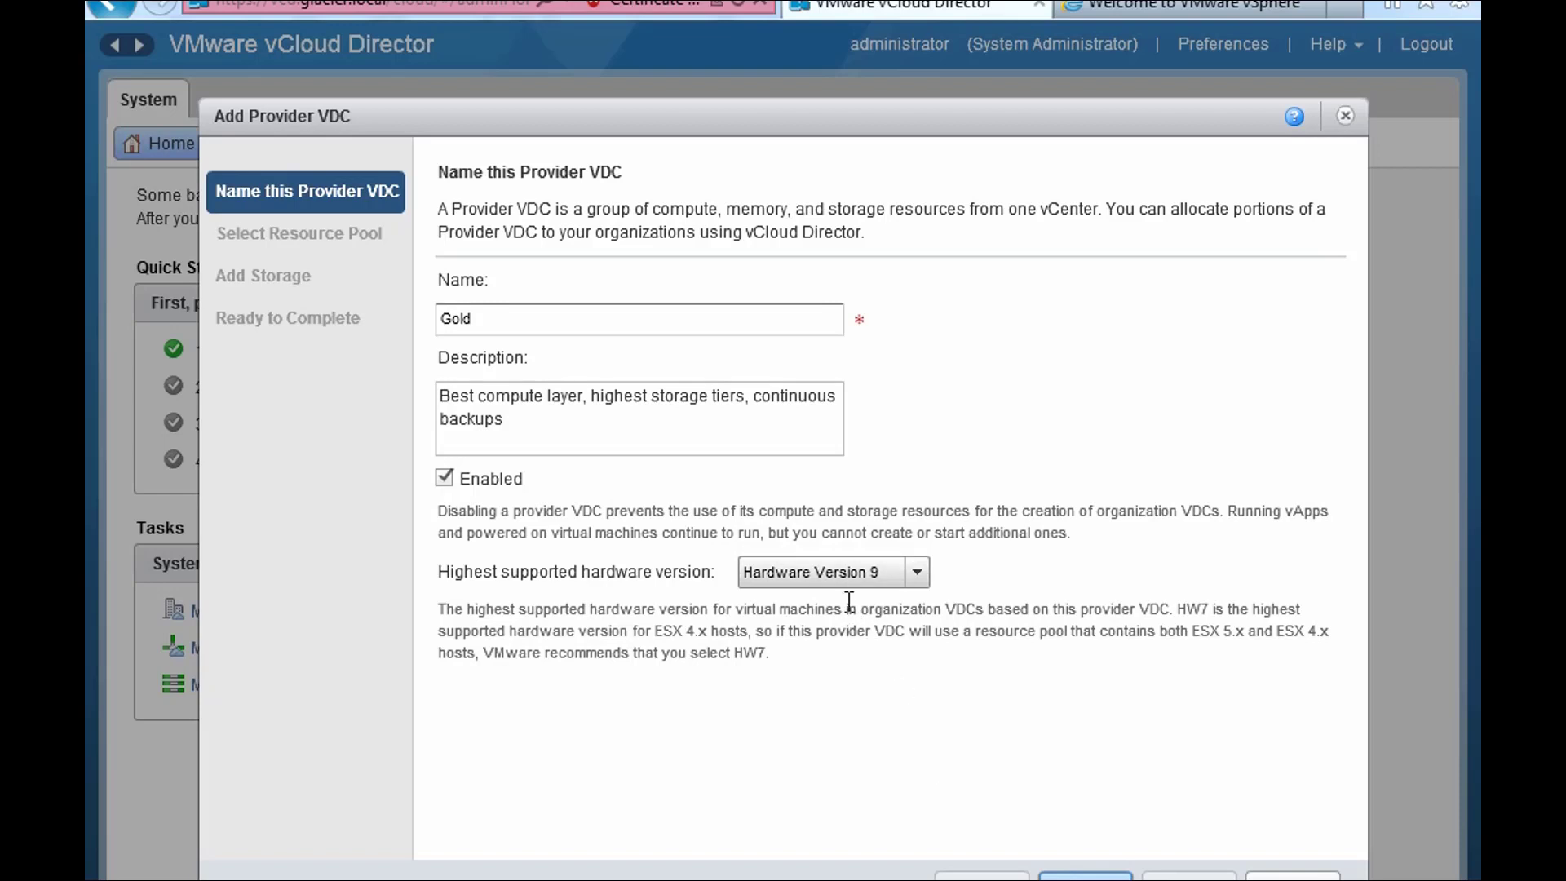
left_click(1085, 877)
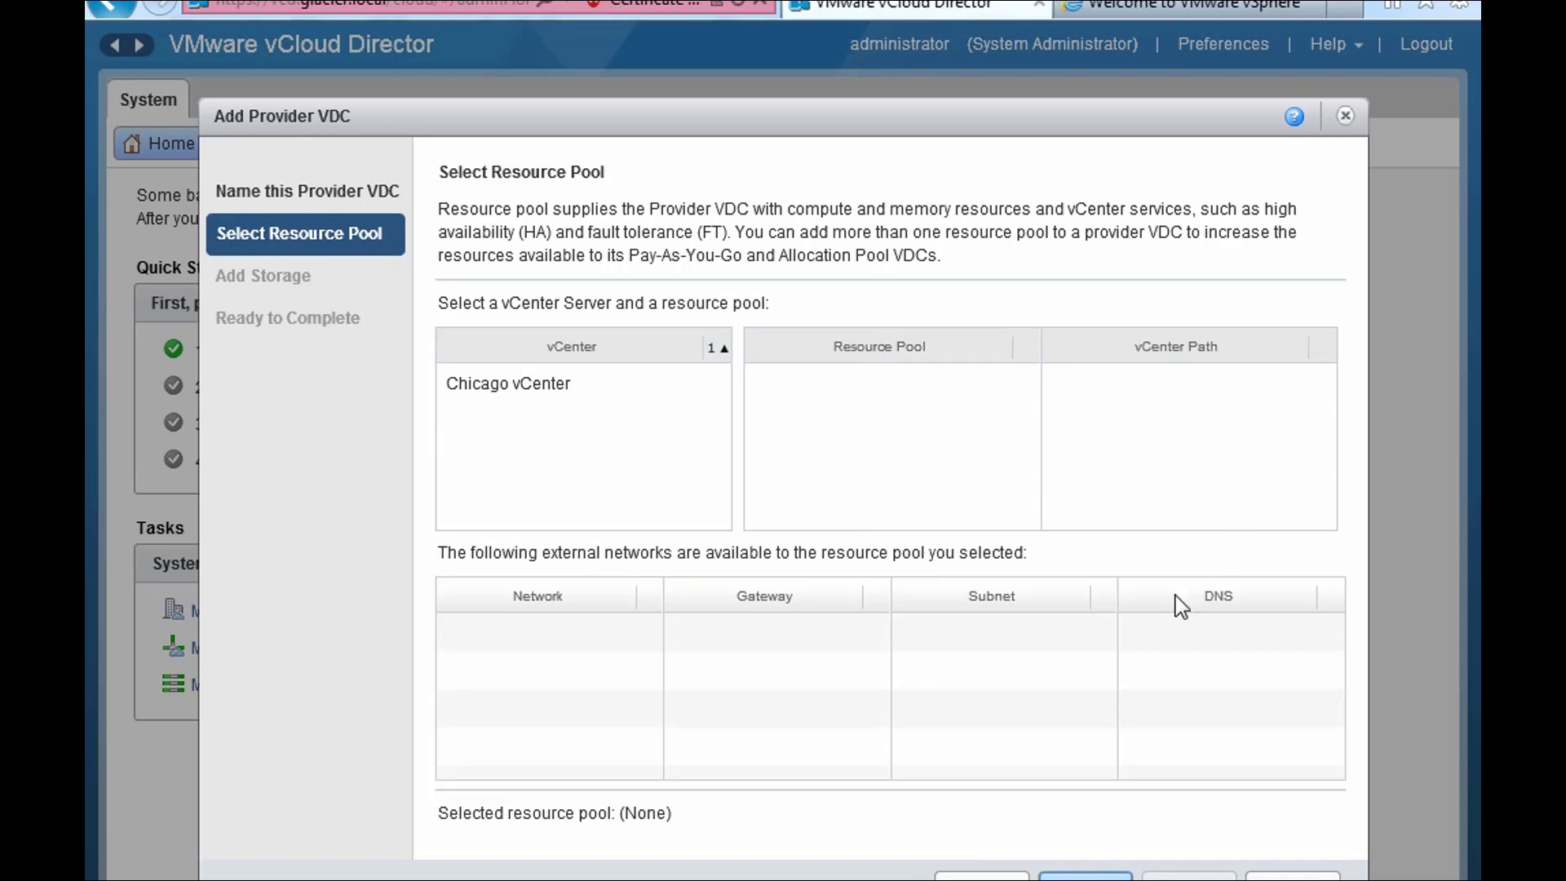
- Select Chicago vCenter's vCloud resource pool for the Gold provider VDC
left_click(553, 382)
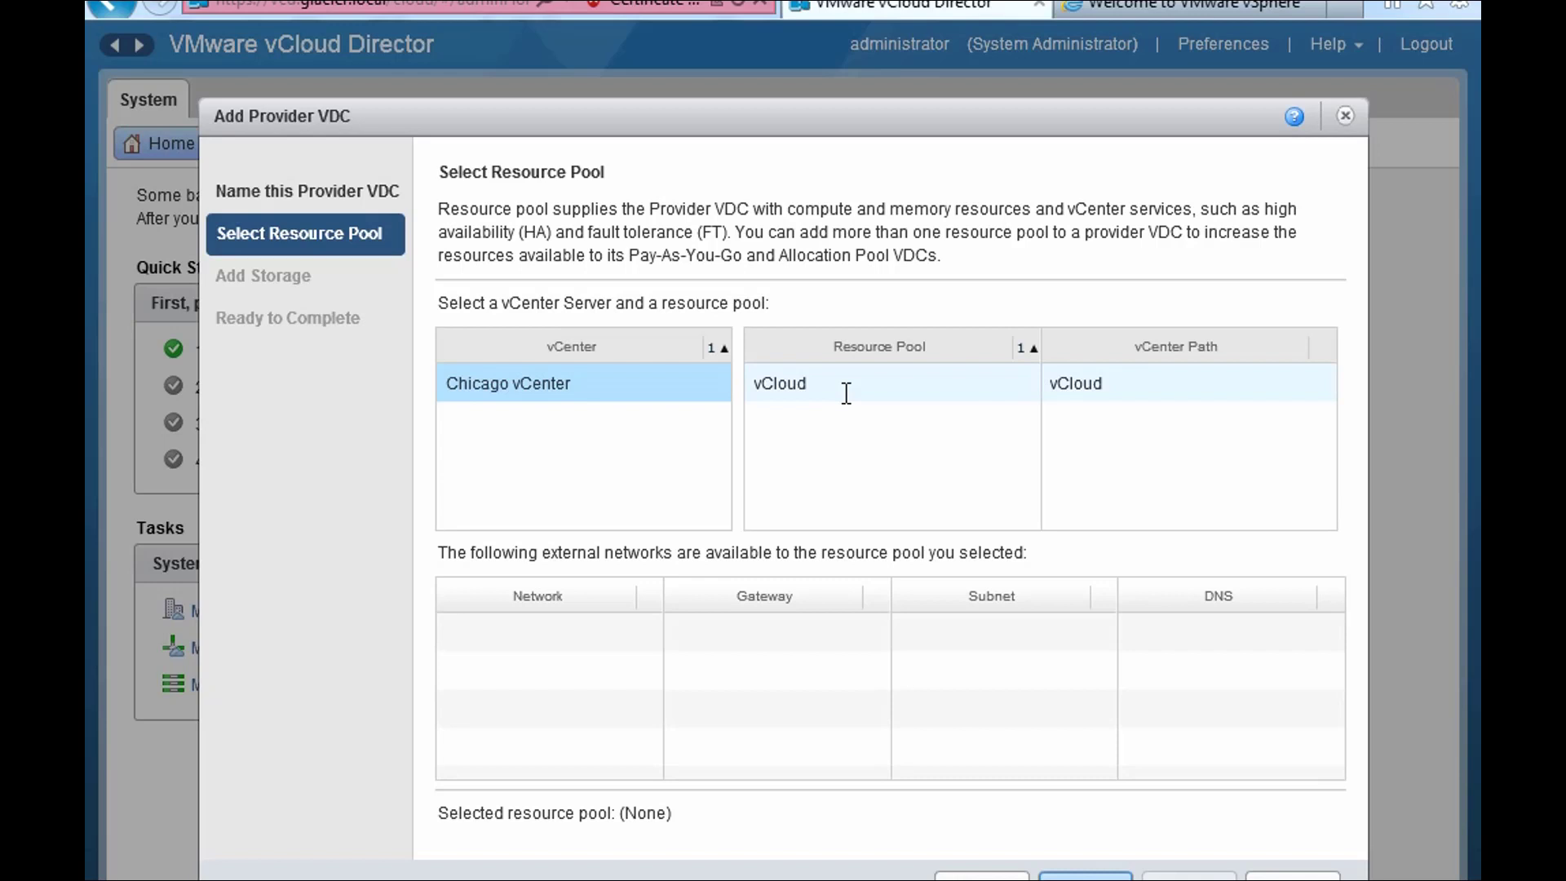
left_click(847, 393)
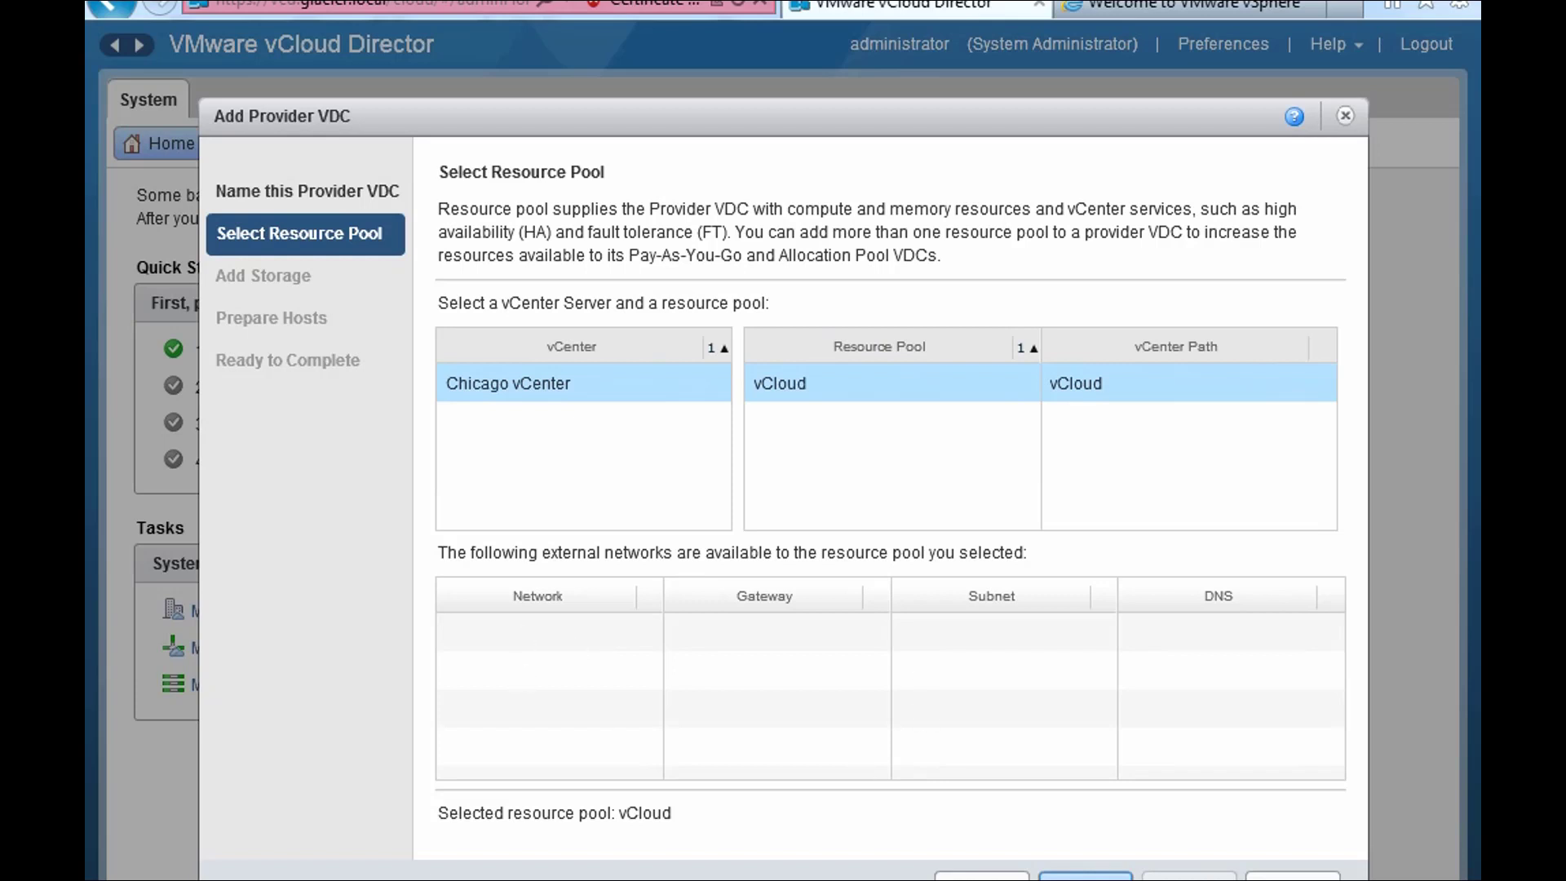
- Add the * (Any) storage profile covering NAS1-ISO, Tier0-SSD and Tier1-SATA
left_click(1086, 877)
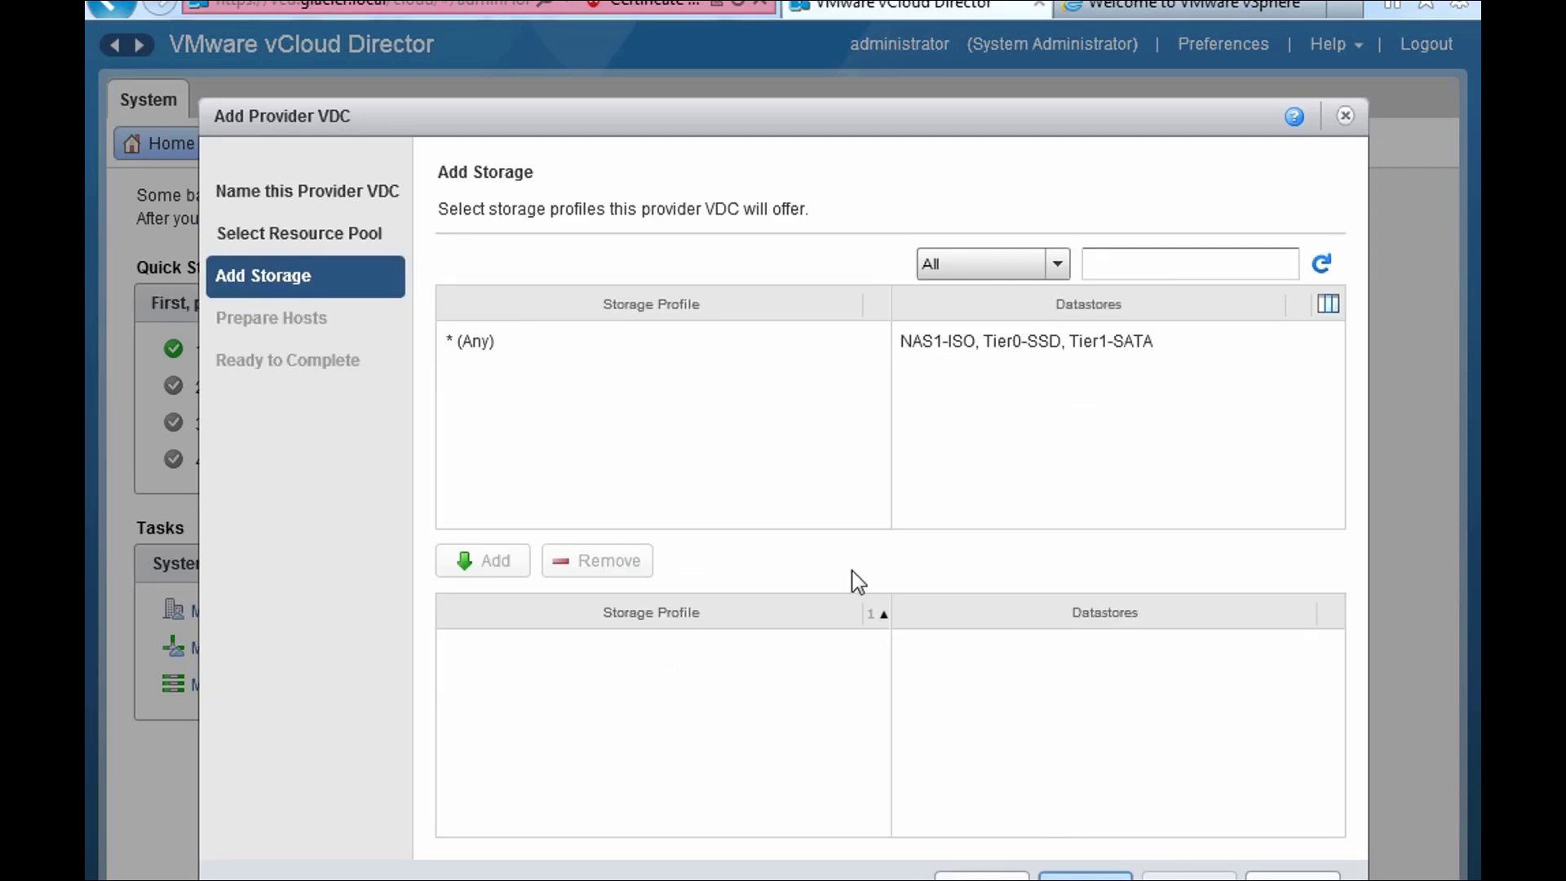
left_click(626, 351)
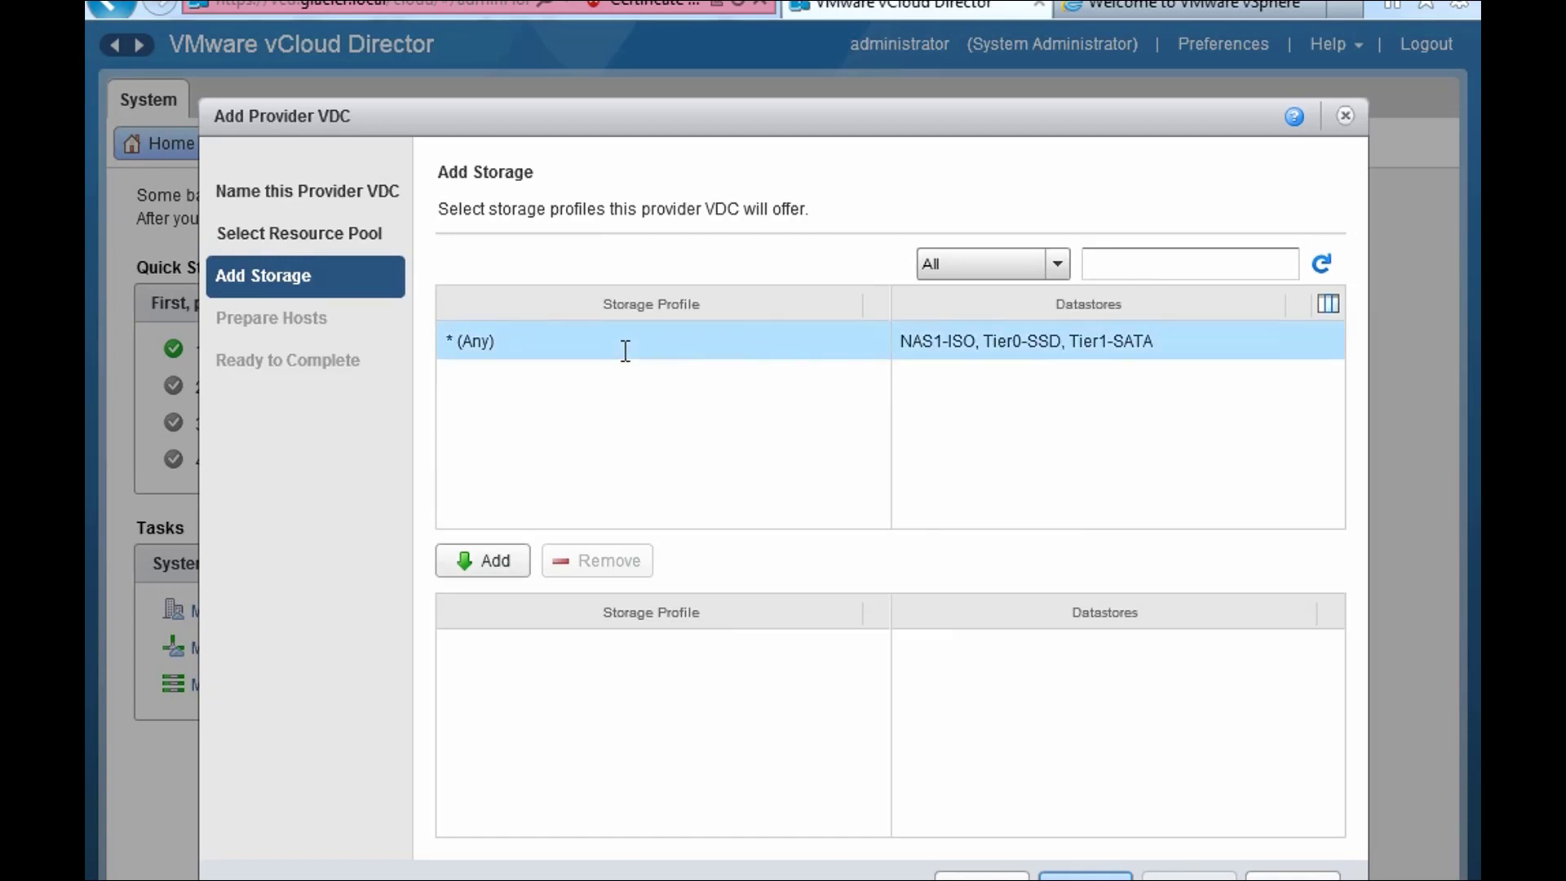
left_click(462, 565)
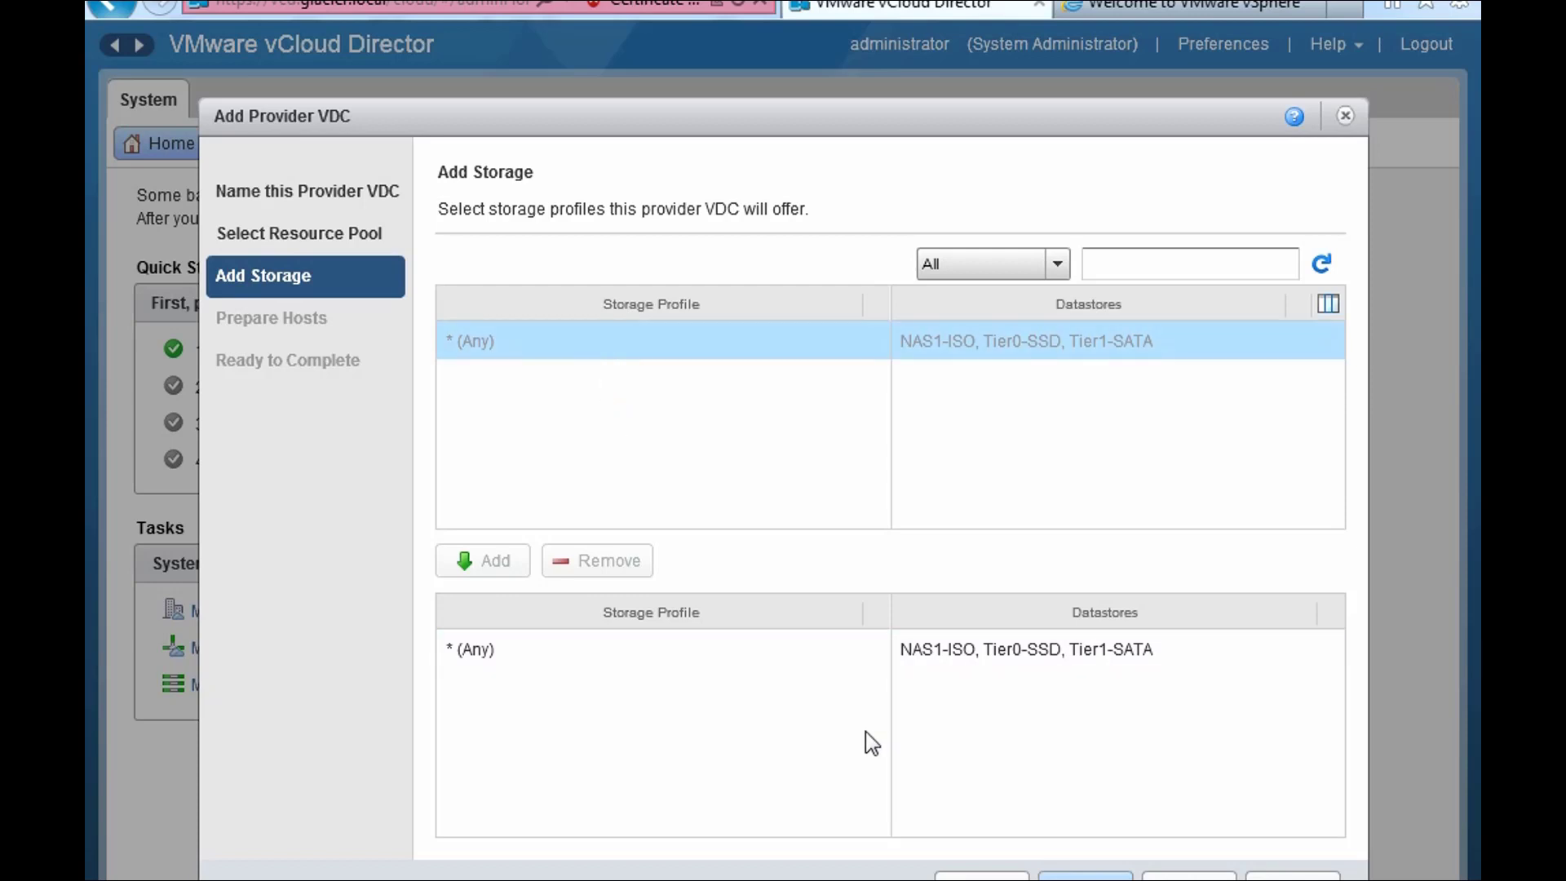
left_click(644, 649)
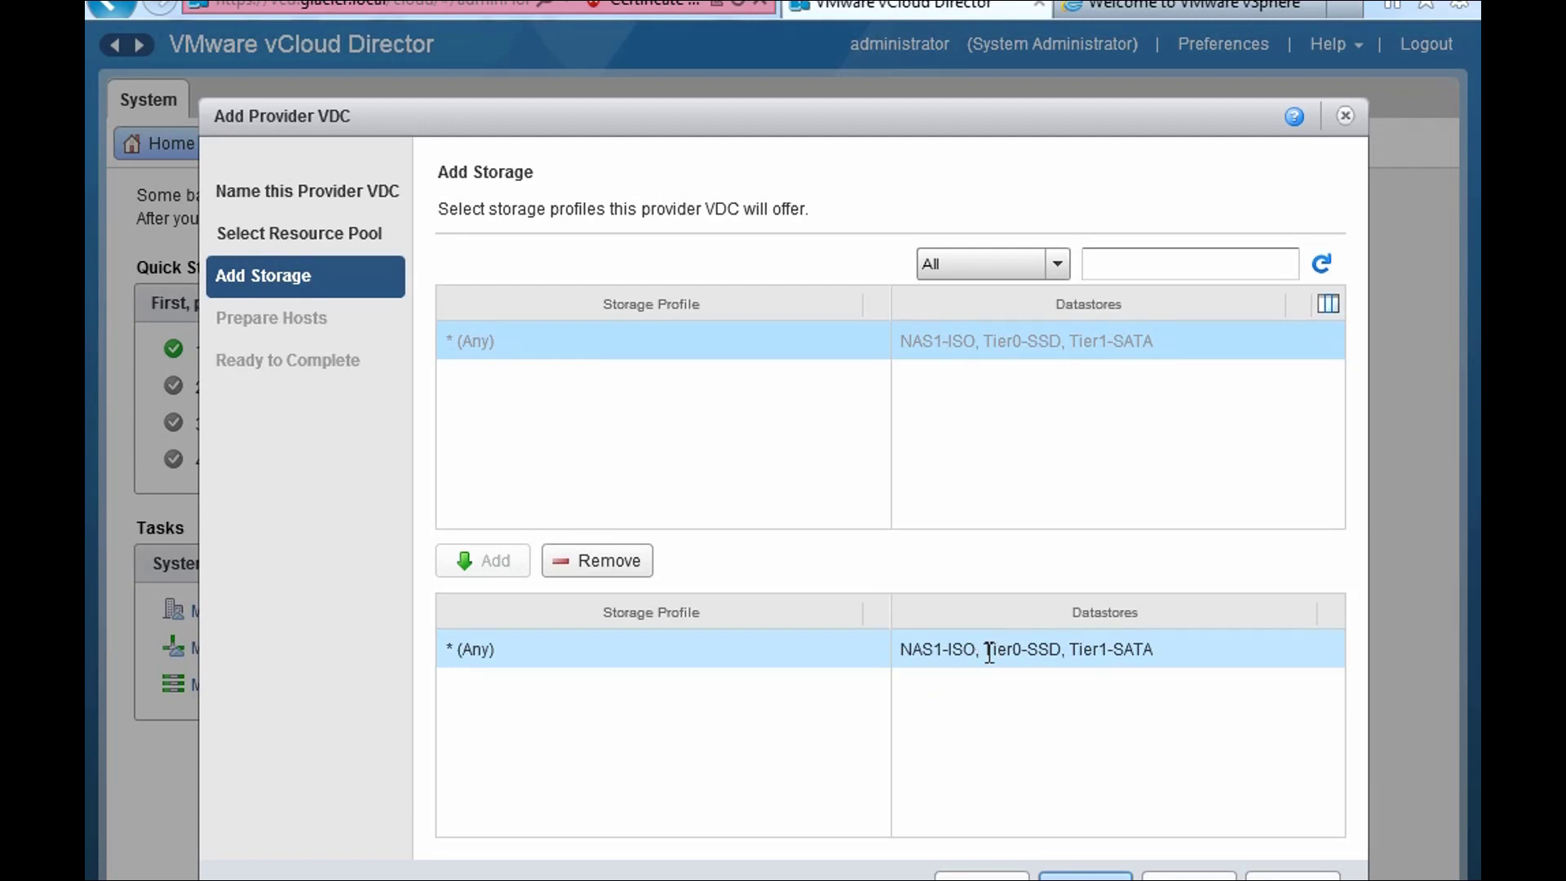
left_click_drag(984, 653, 1145, 653)
left_click(1175, 659)
left_click(1085, 876)
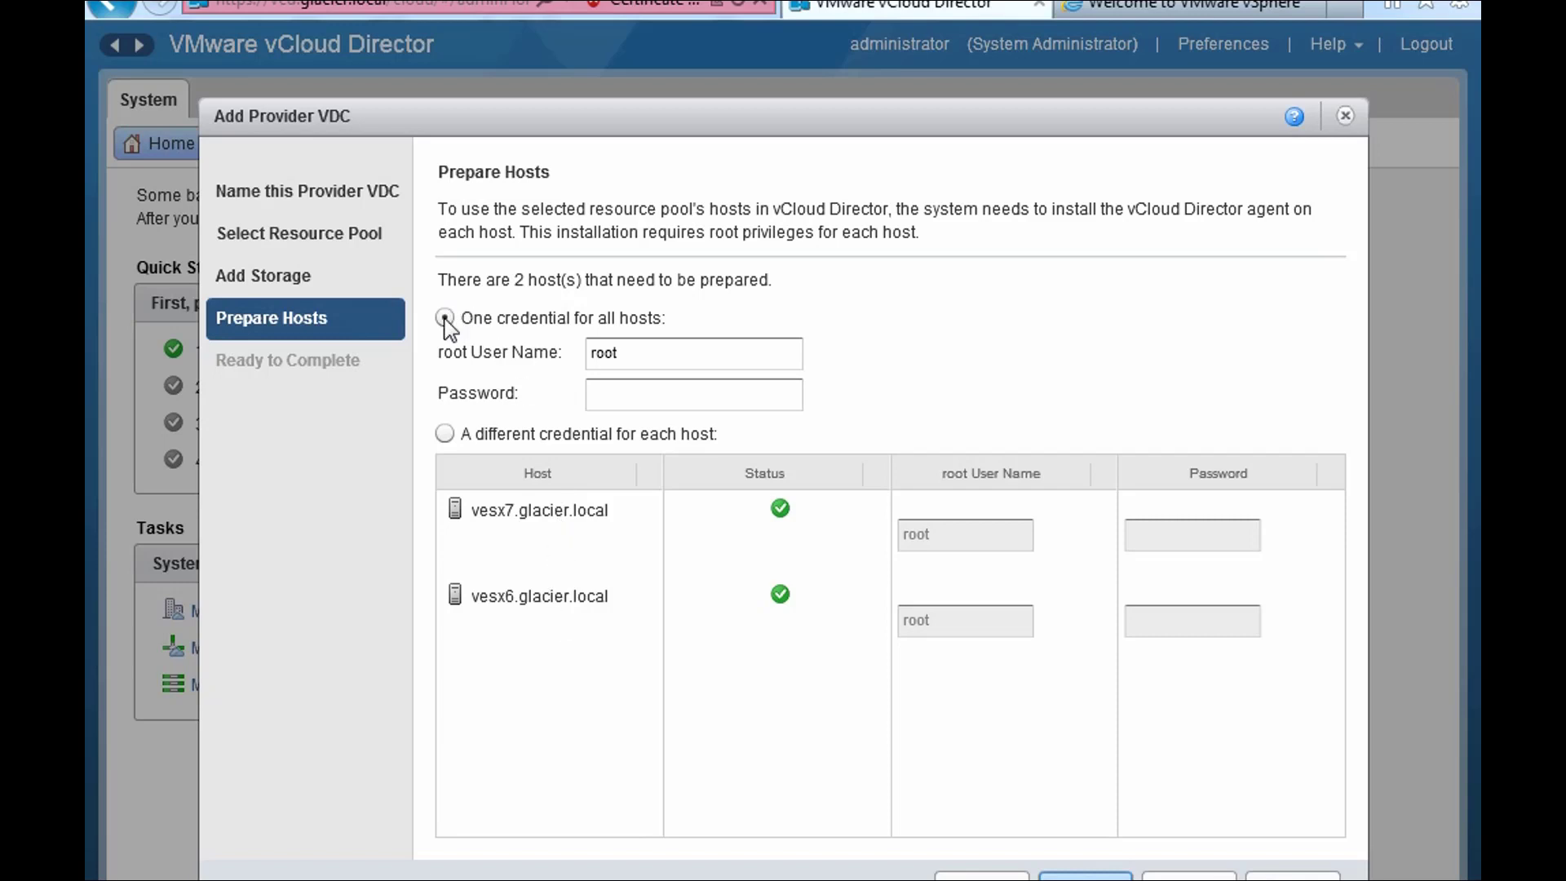
- Enter one shared root password for vesx6 and vesx7, then finish creating Gold
left_click(625, 353)
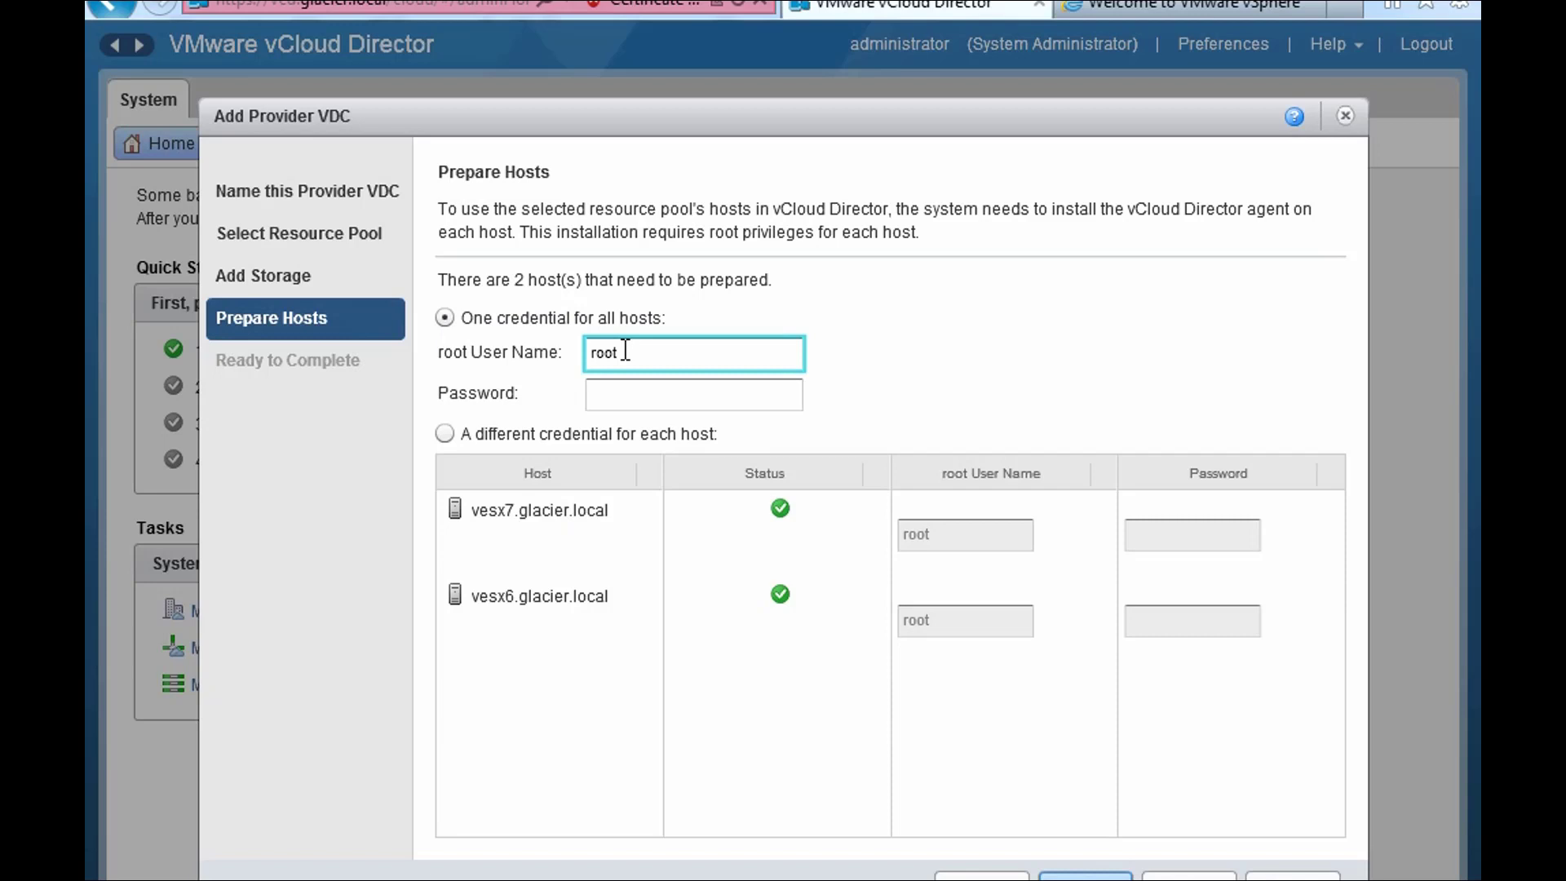
left_click(627, 395)
type("V")
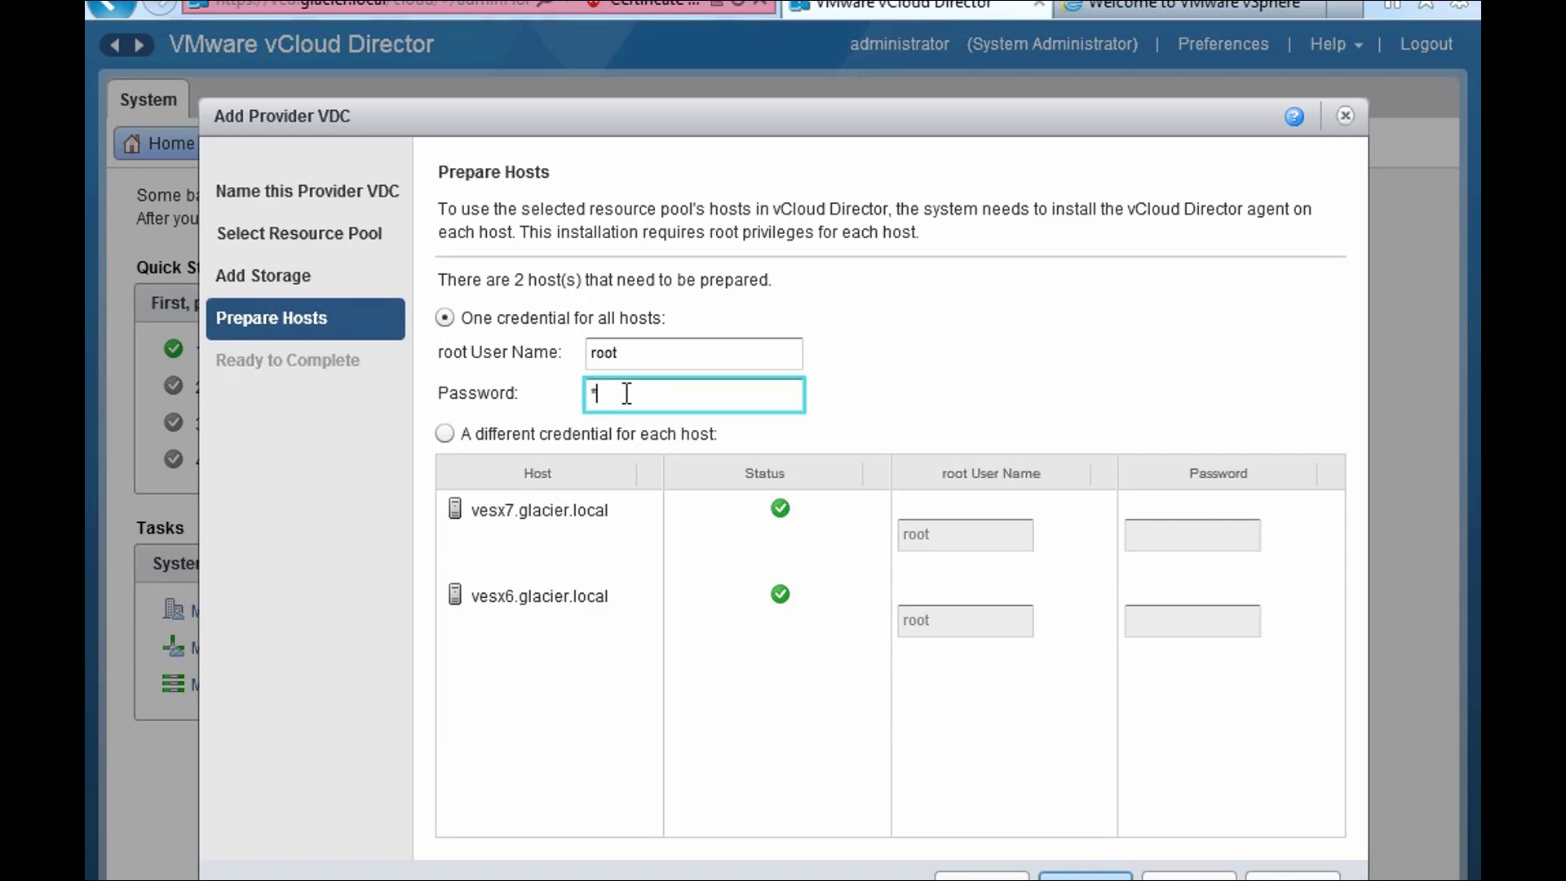
type("Mware1!")
left_click(445, 434)
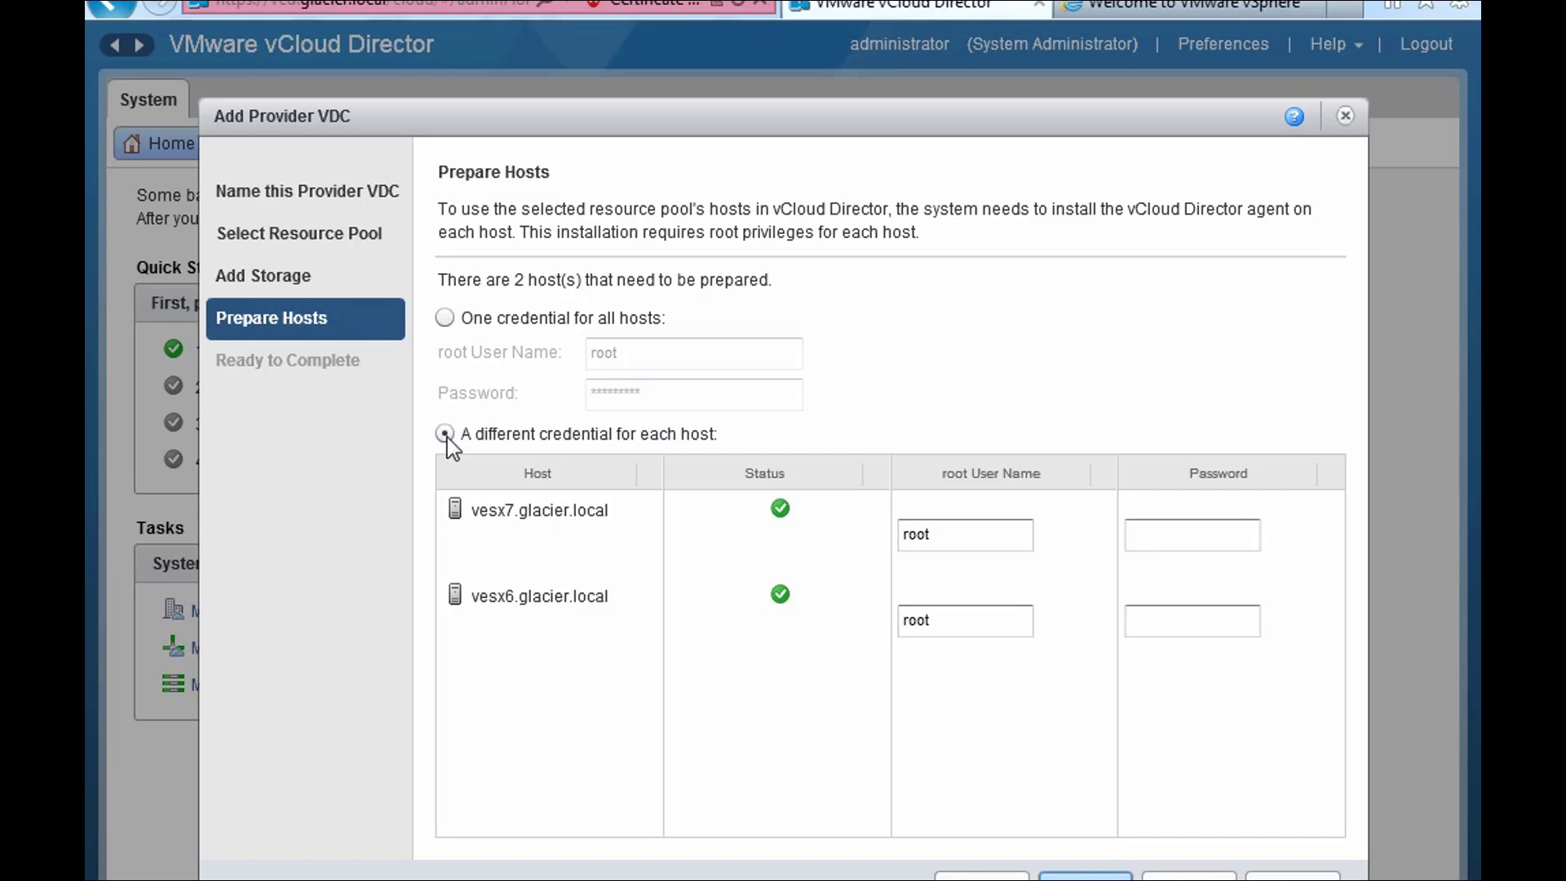
left_click(1157, 541)
left_click(1157, 628)
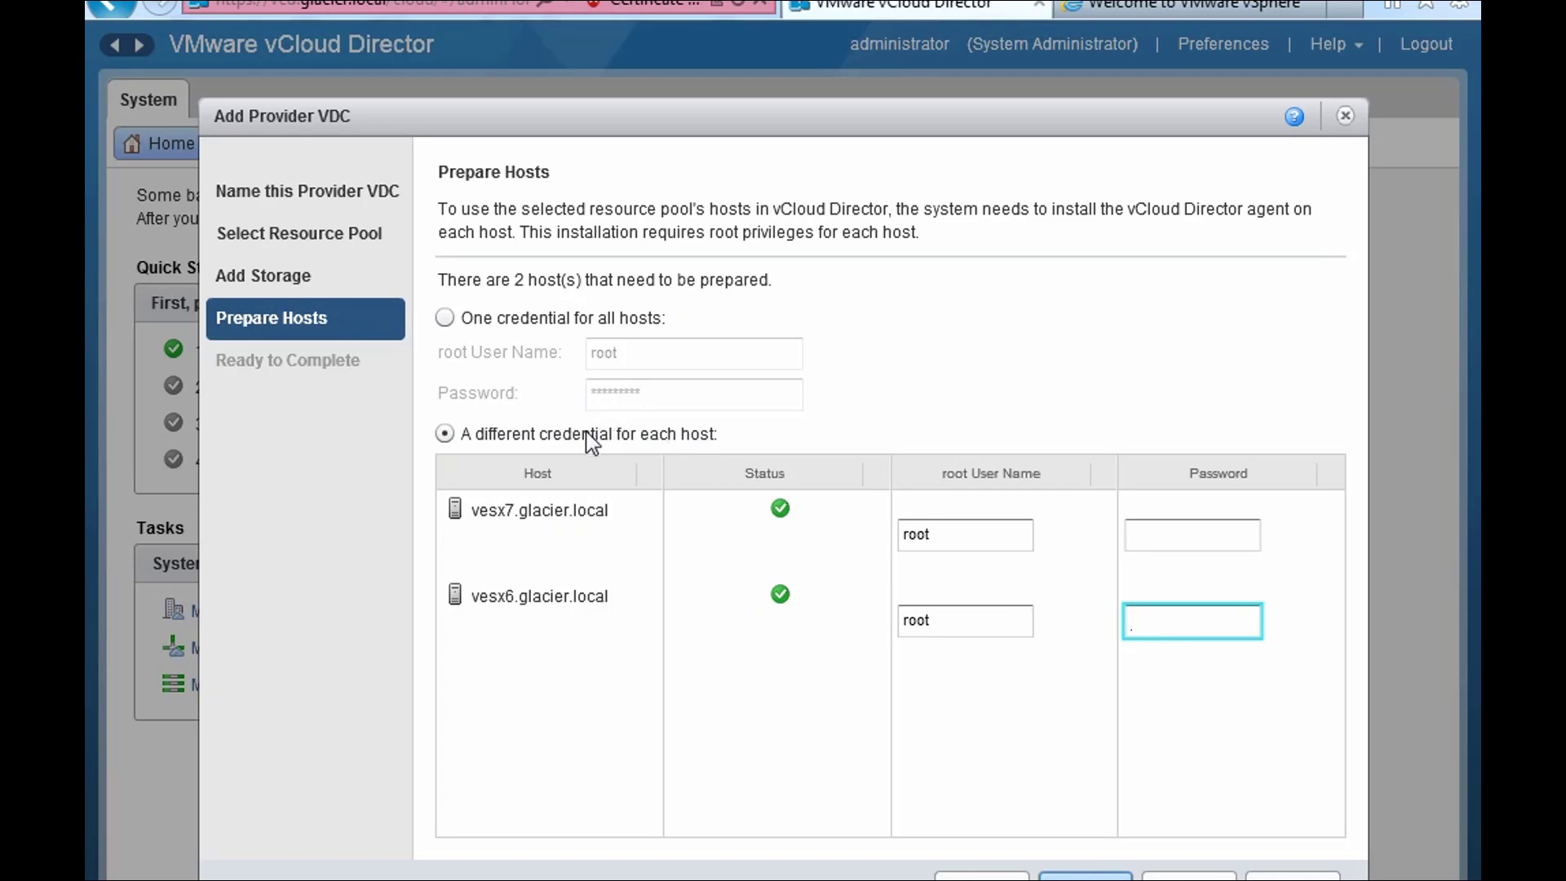
left_click(446, 319)
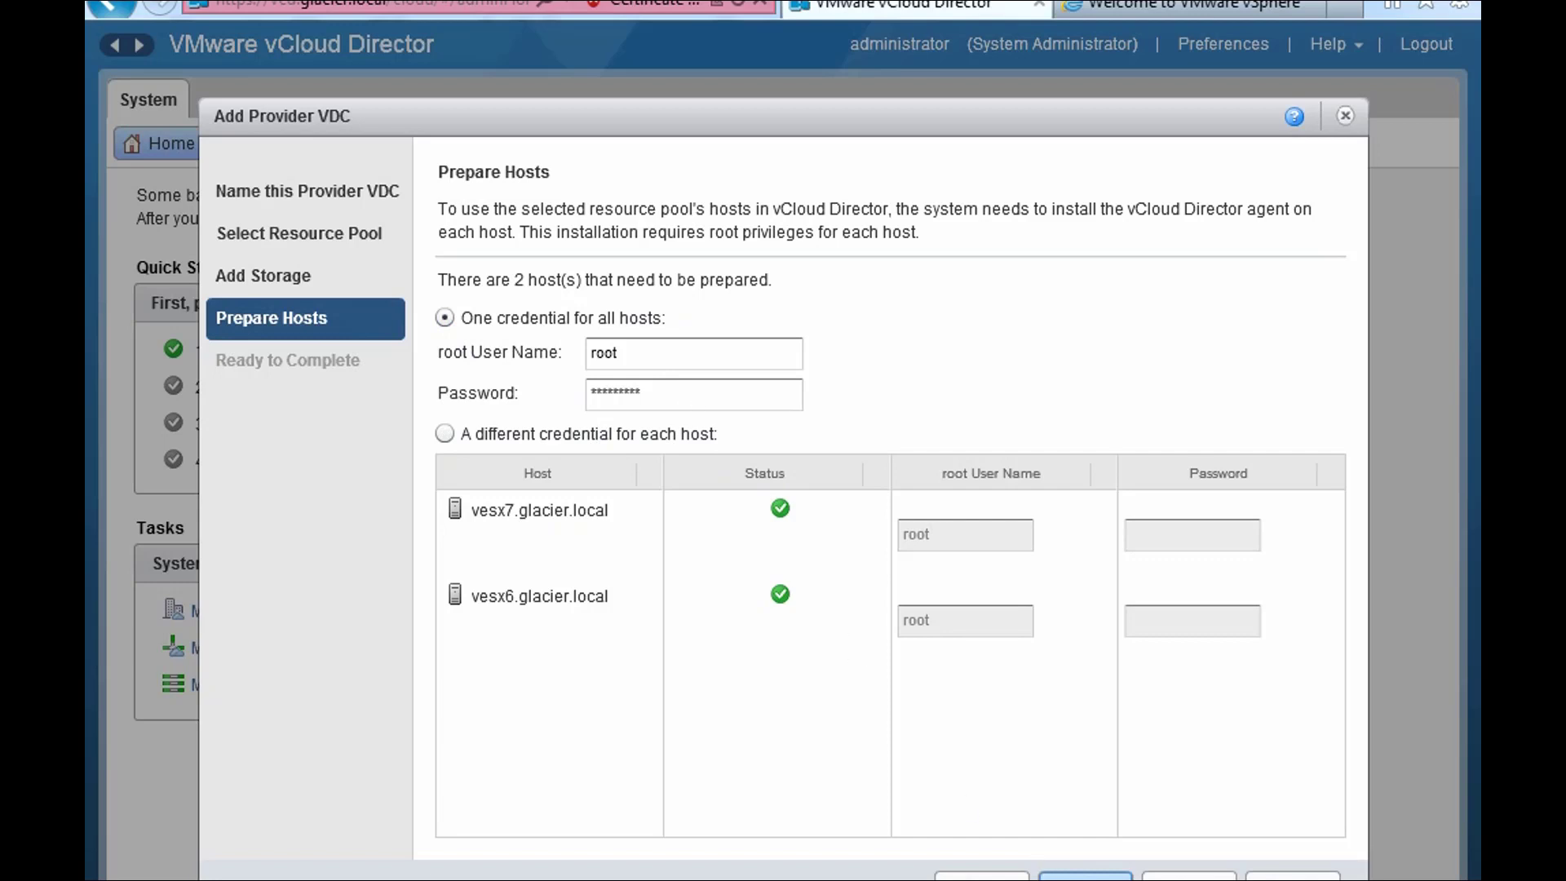
left_click(1085, 876)
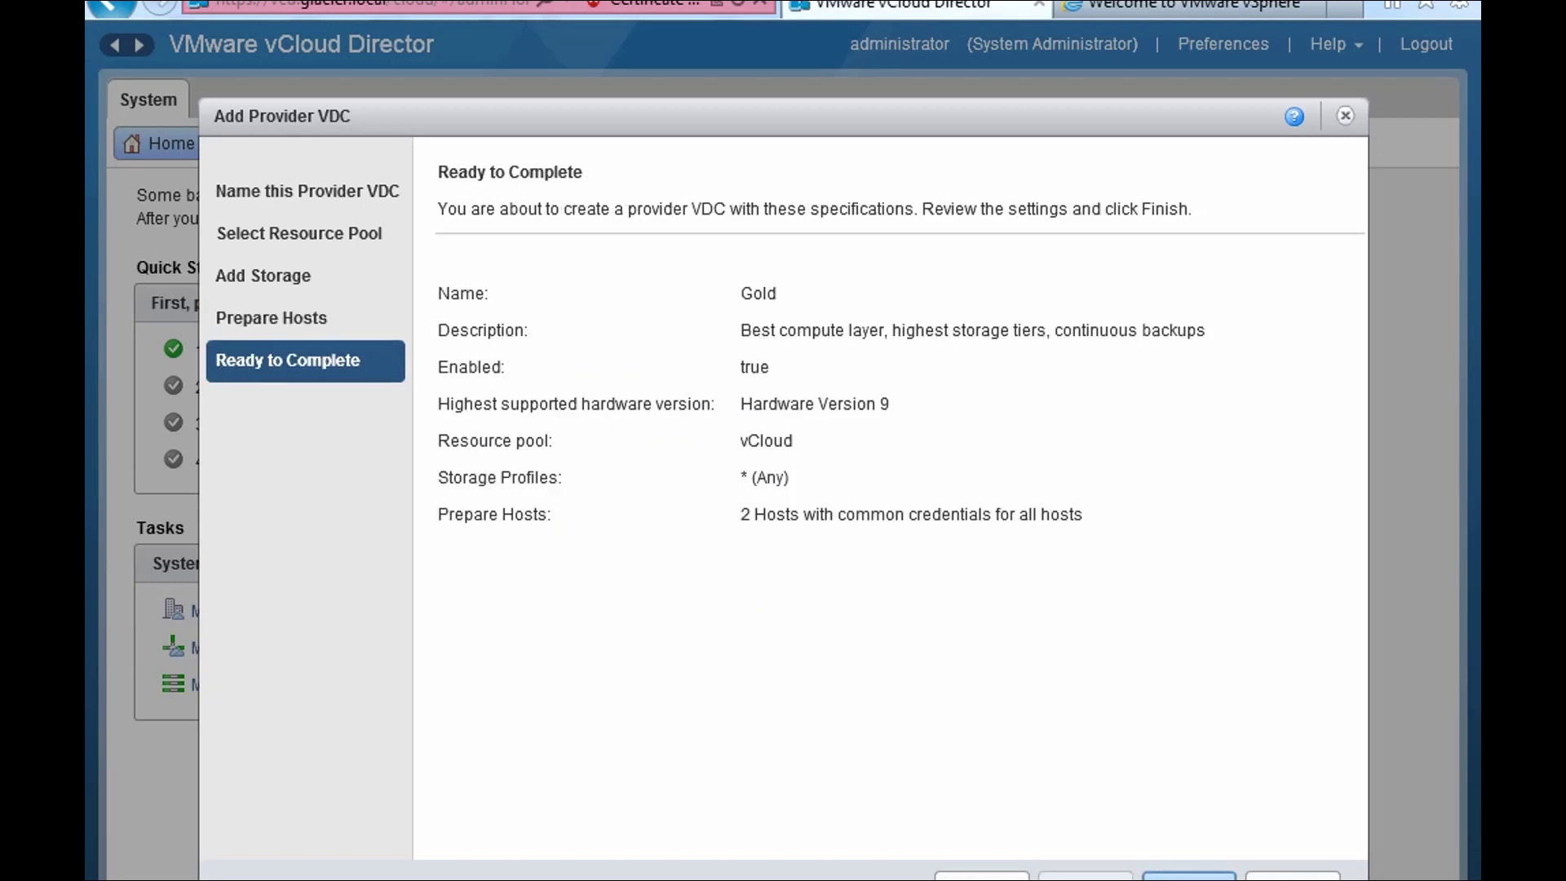
left_click(1188, 876)
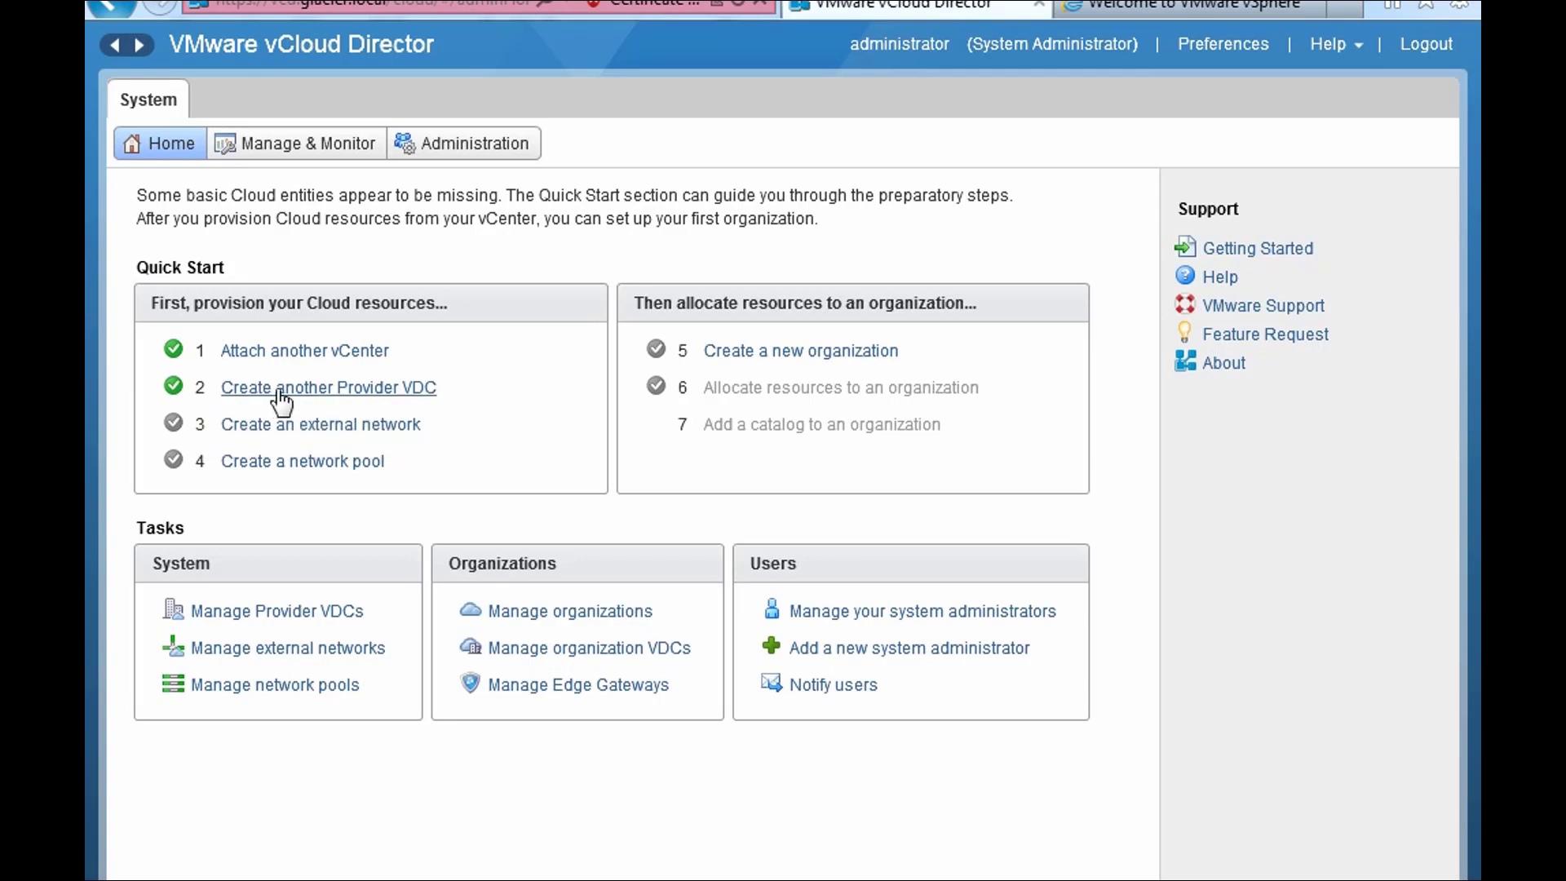
- Go through Manage & Monitor's Cloud Cells and Provider VDCs to the vCenters list
left_click(265, 160)
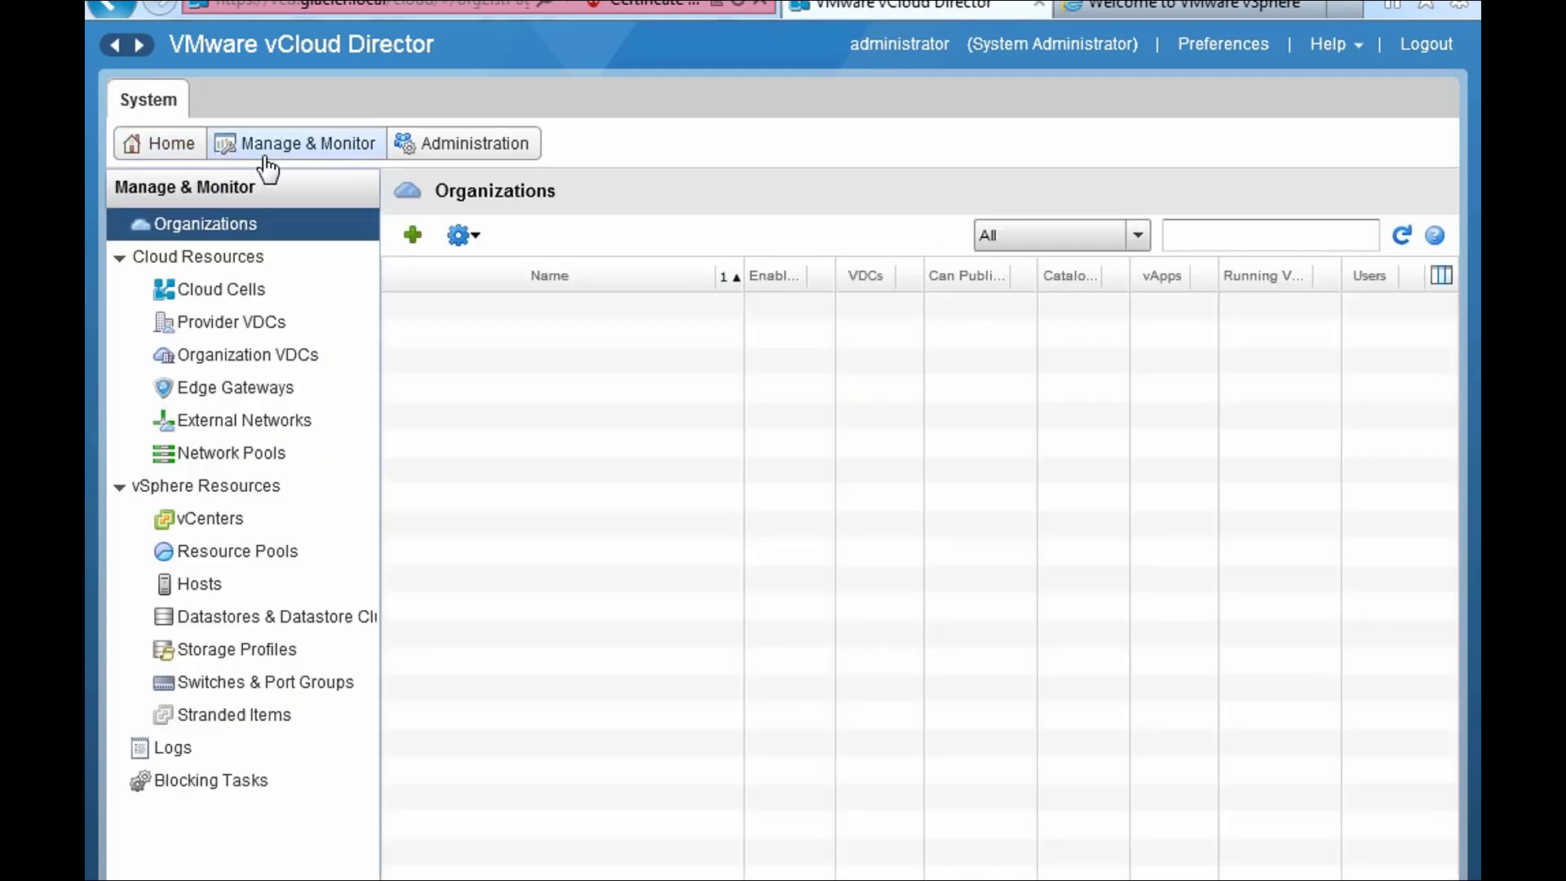
left_click(263, 287)
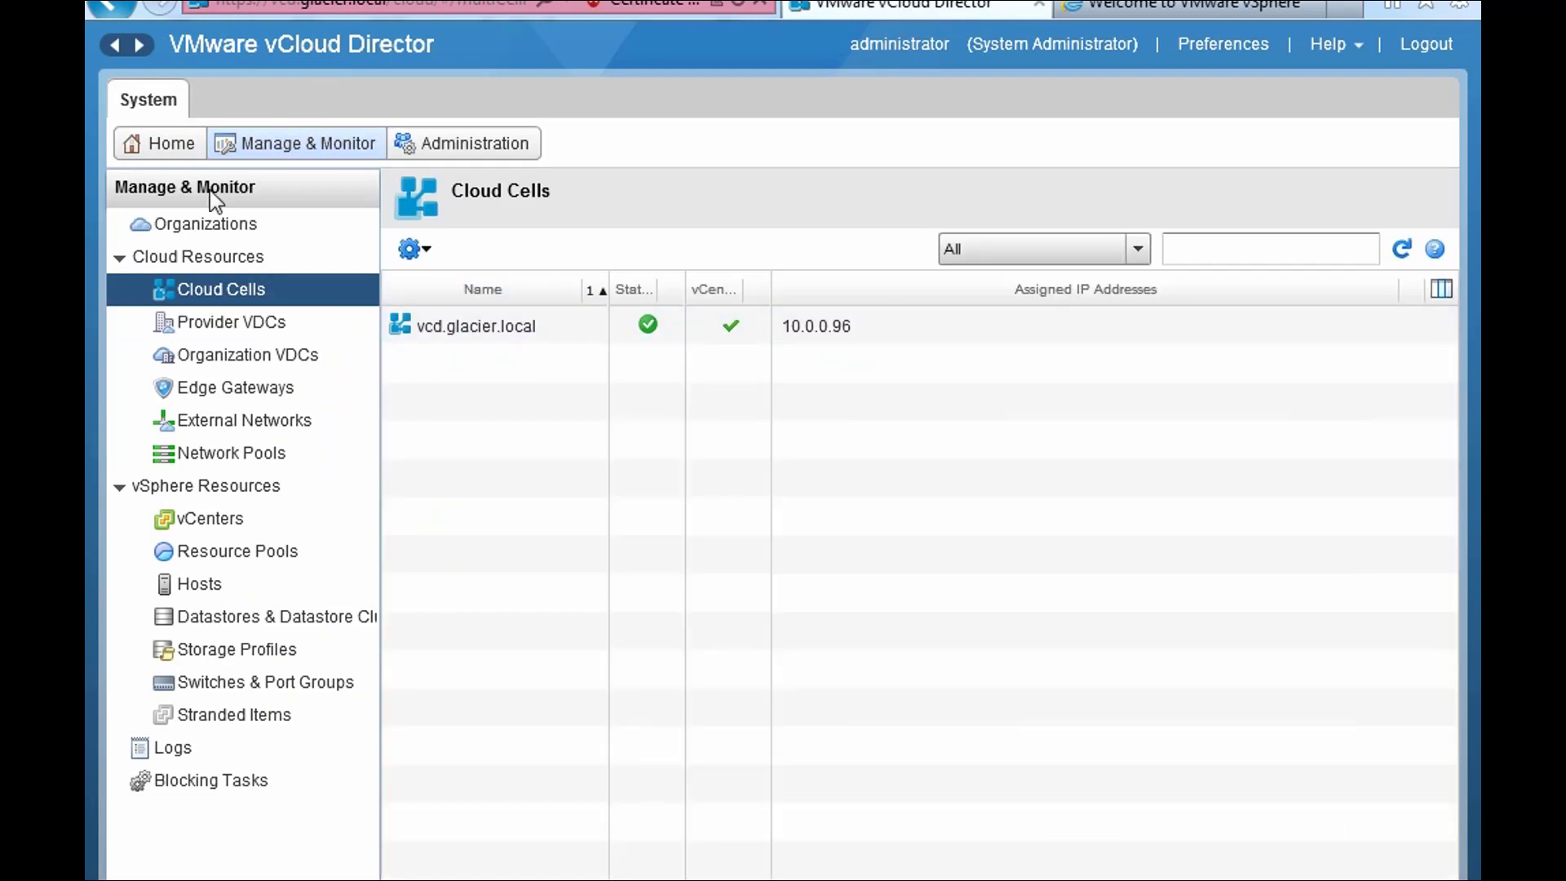
left_click(280, 318)
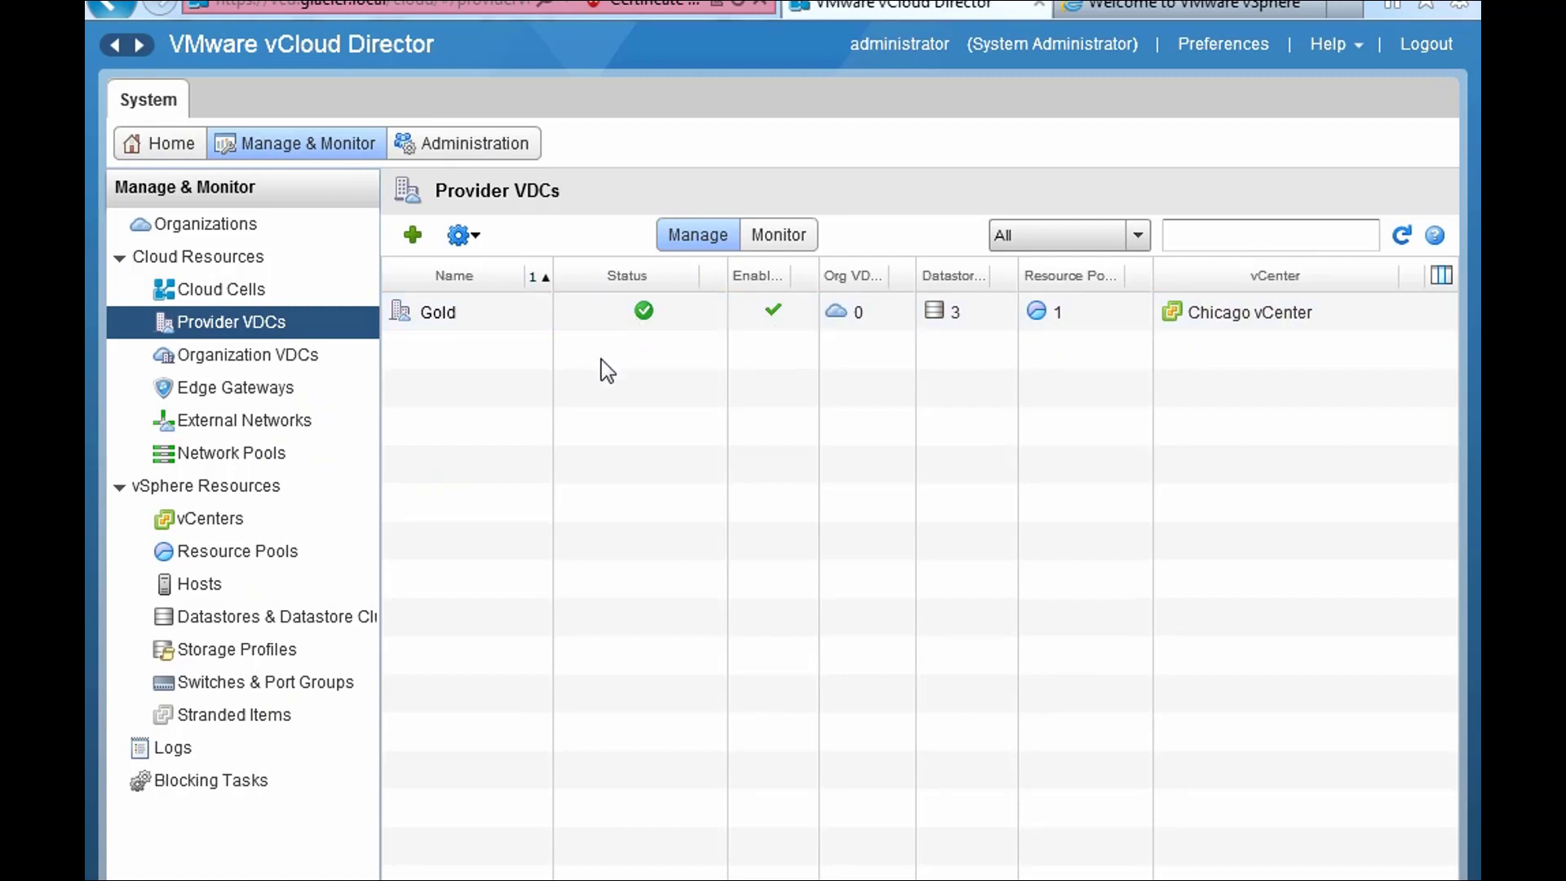
left_click(217, 530)
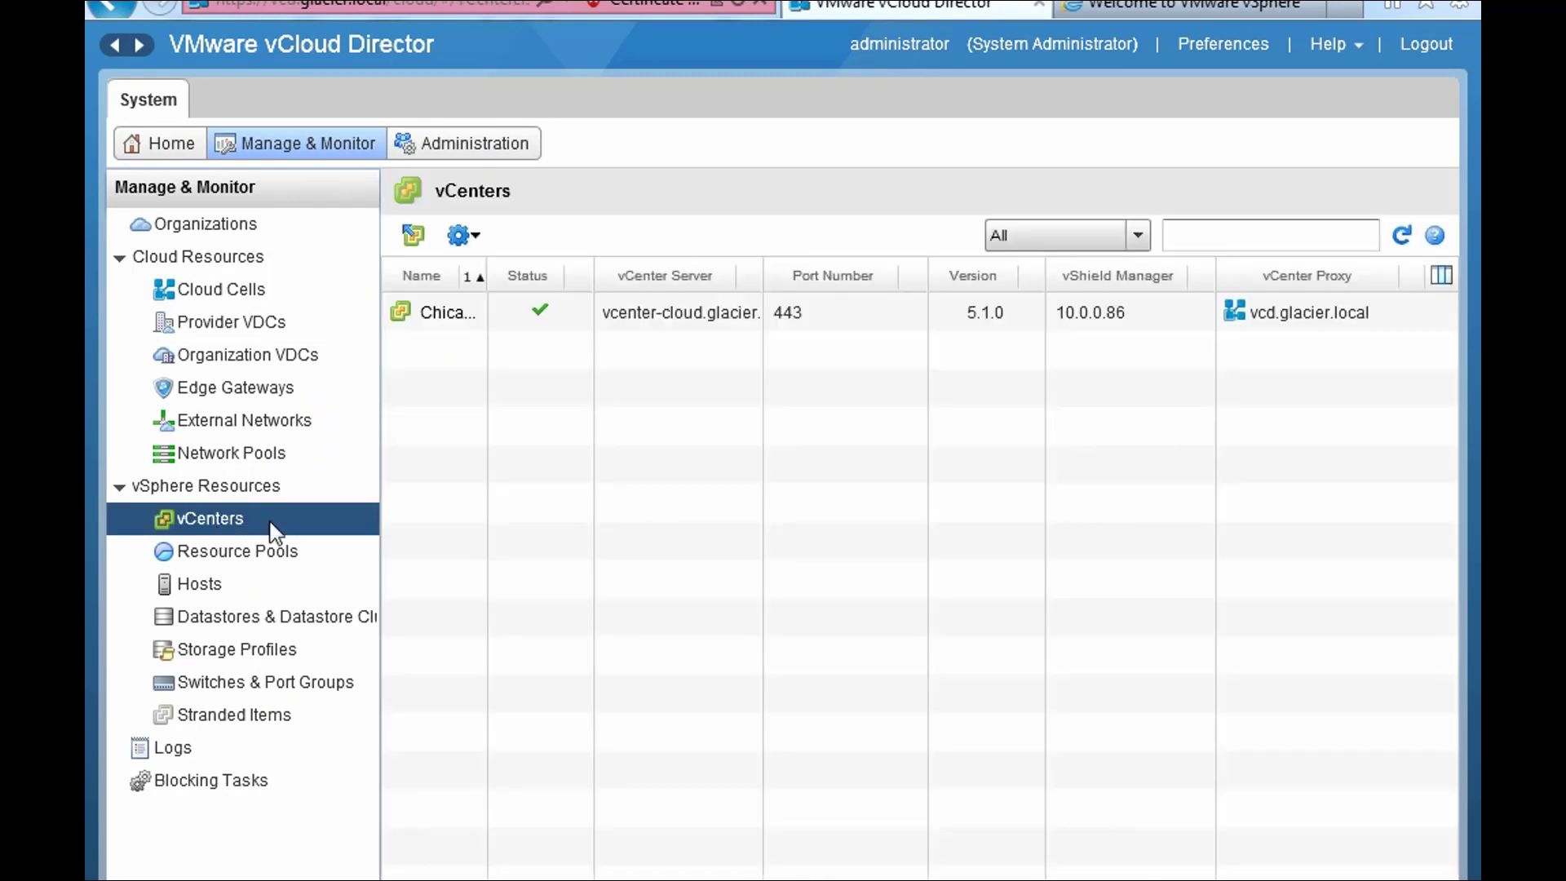
- Widen the vCenters Name column to read Chicago vCenter, then show the Hosts list
left_click_drag(487, 275, 571, 265)
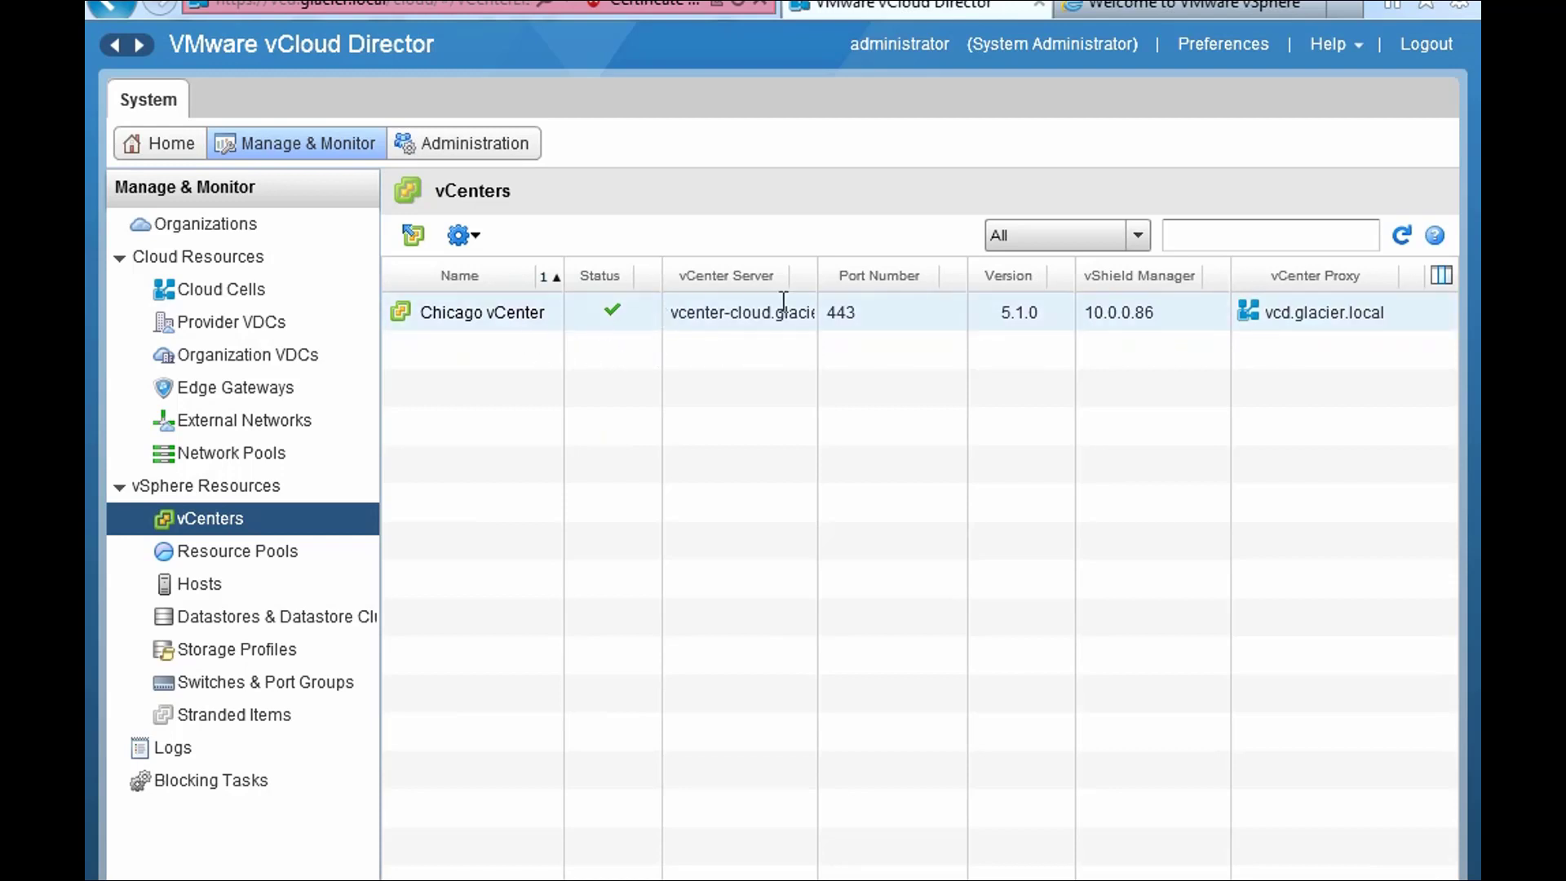
left_click(236, 584)
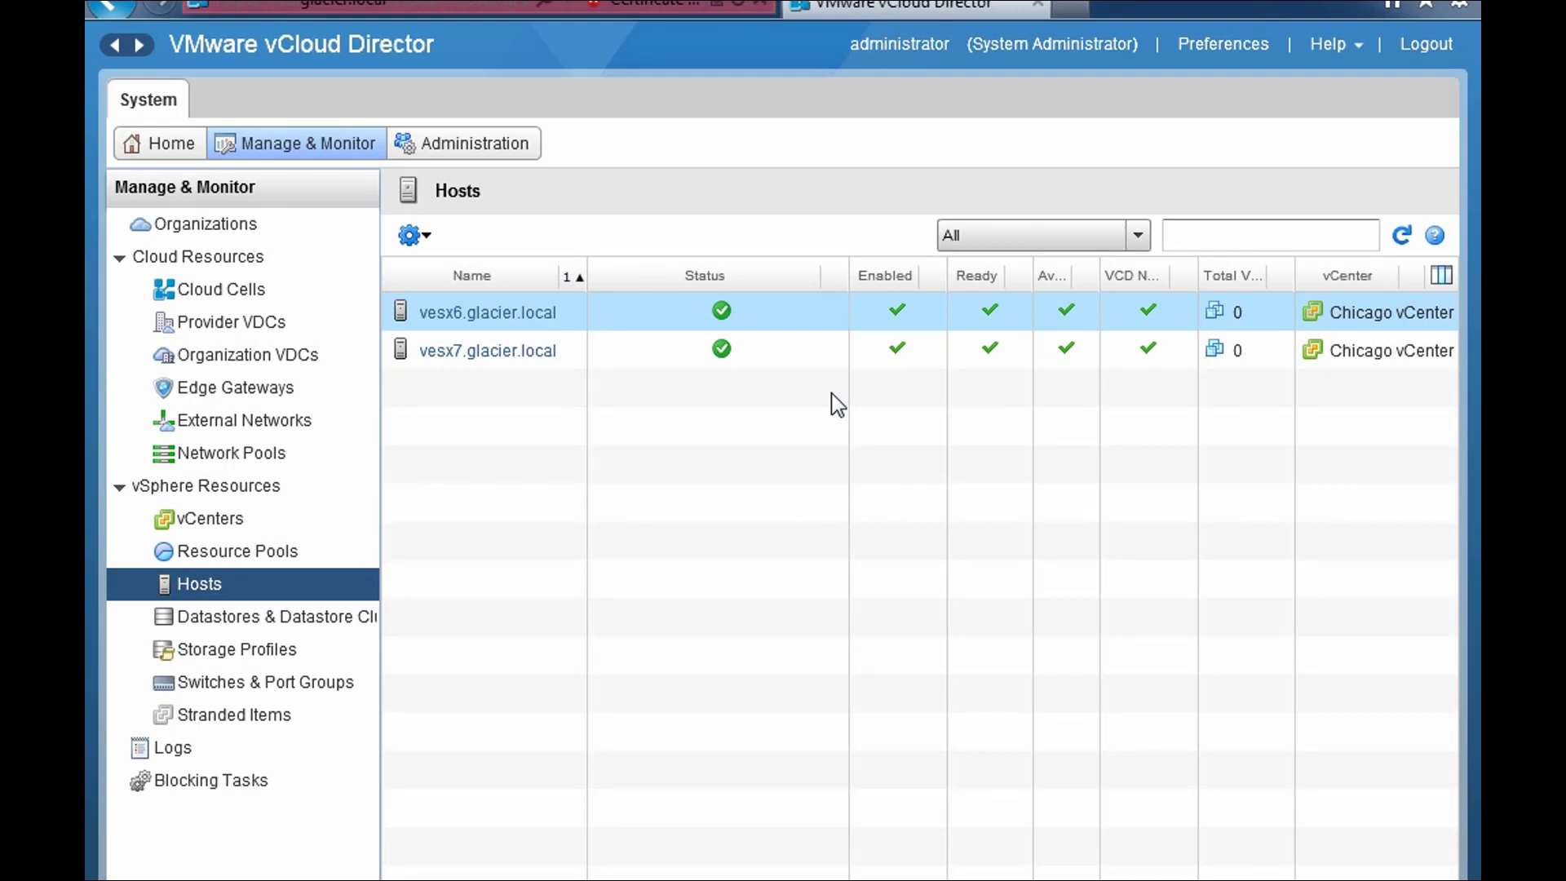
- Disable host vesx6.glacier.local, widen the Available and VCD Network columns, and narrow Status
right_click(794, 317)
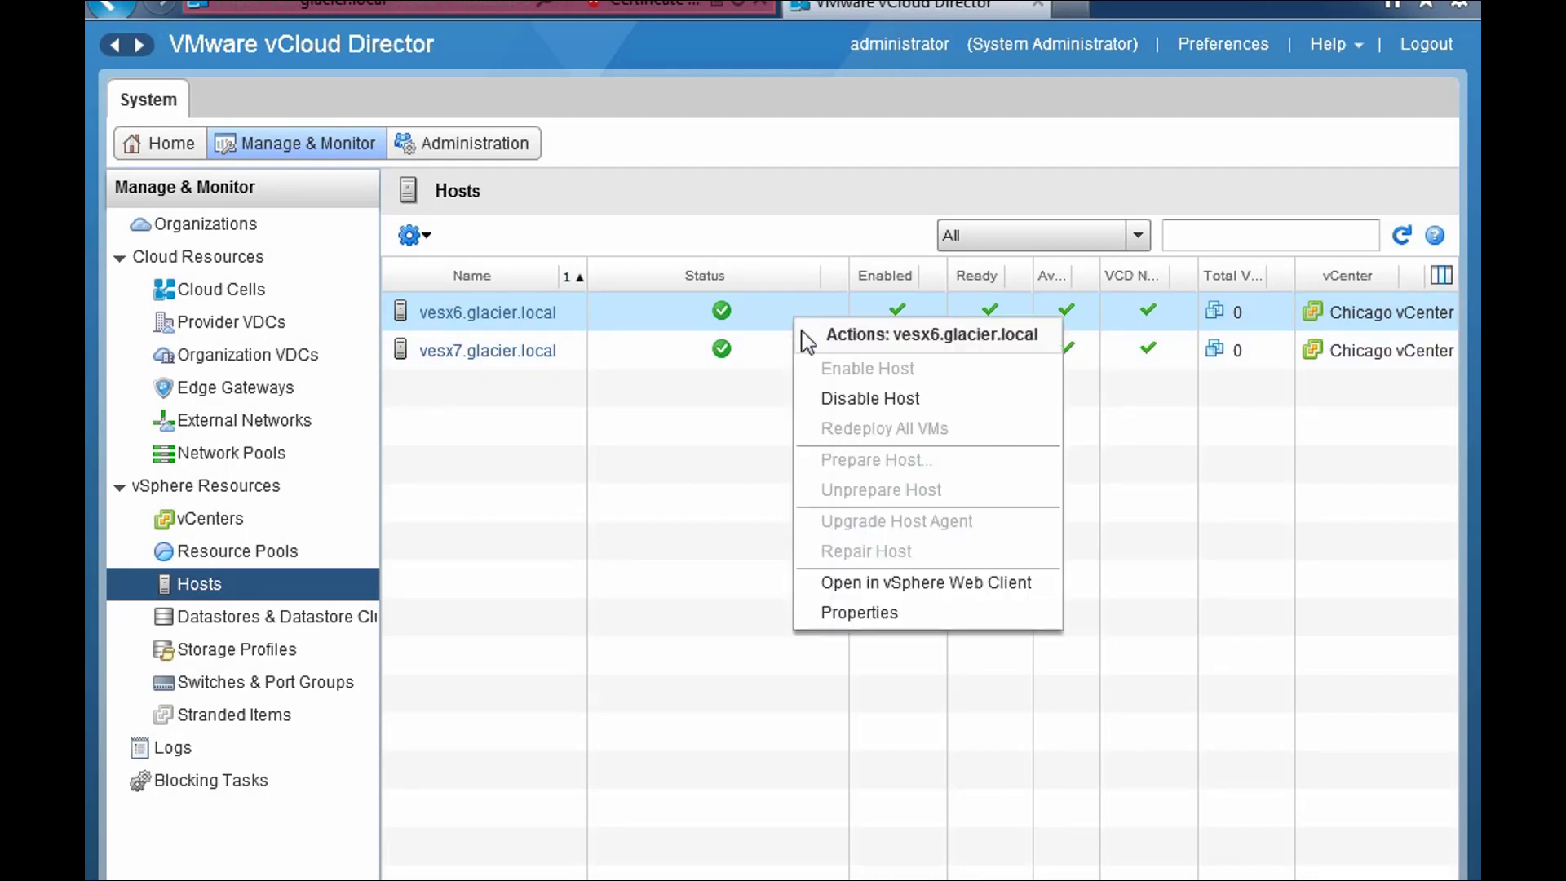
left_click(843, 399)
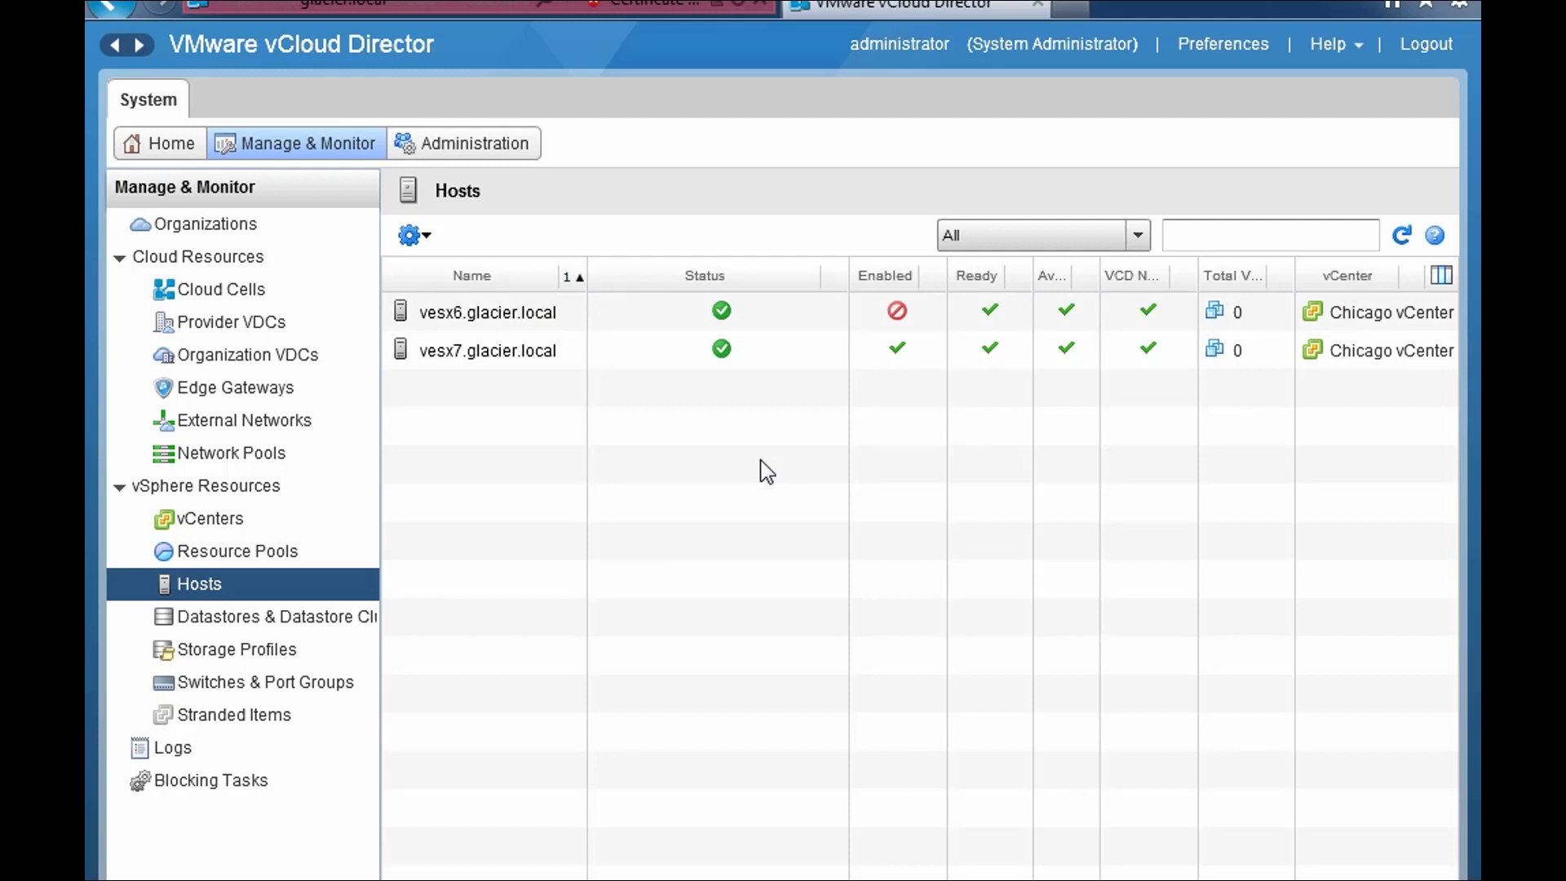
mouse_move(981, 331)
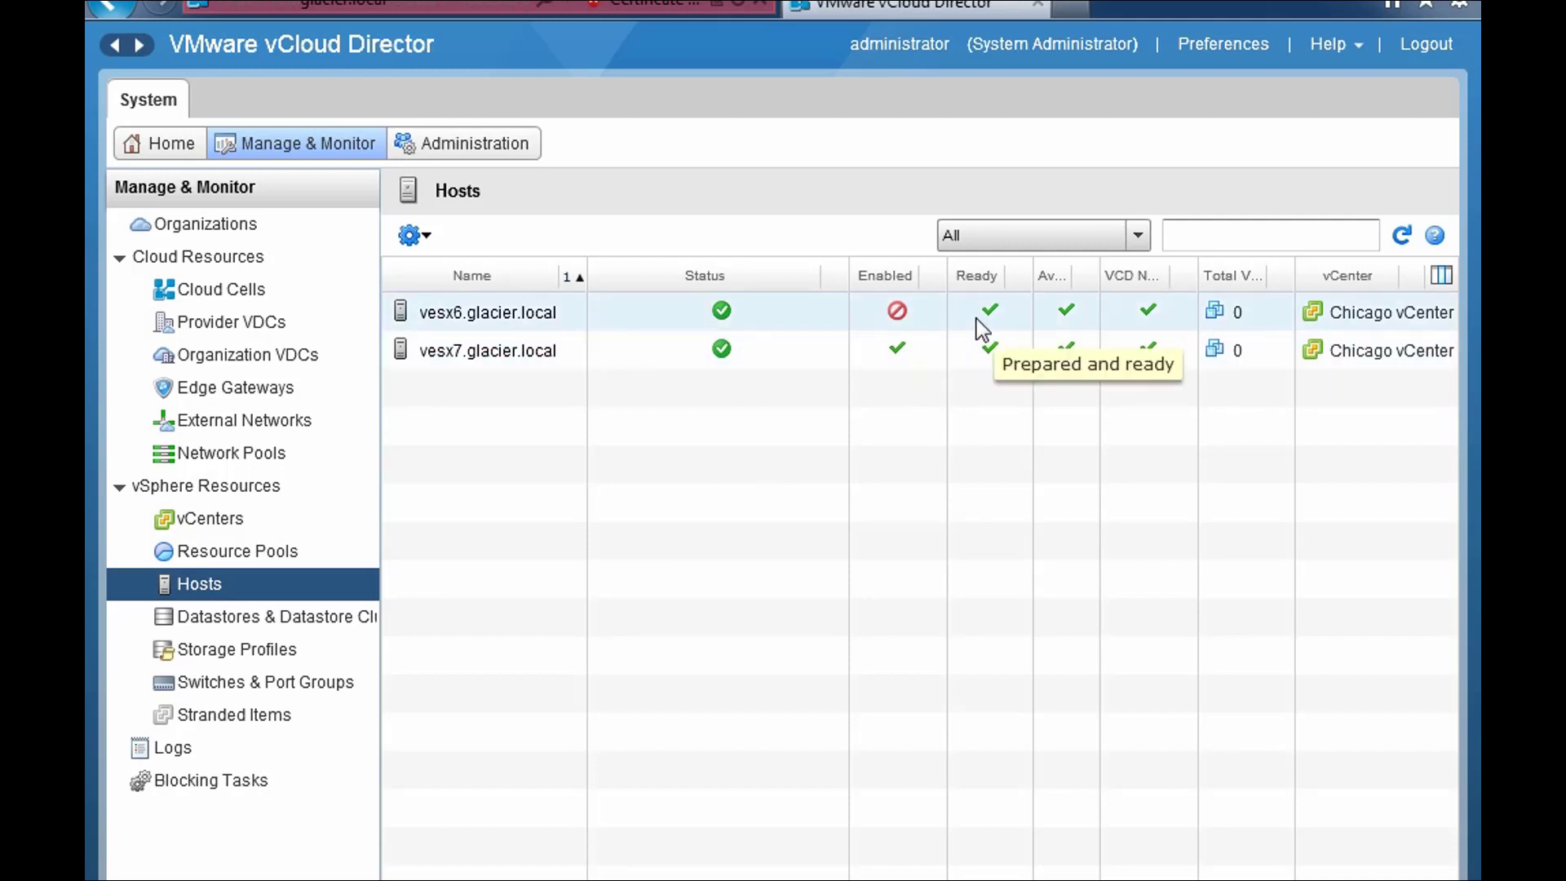
left_click_drag(1098, 273, 1137, 273)
mouse_move(1081, 318)
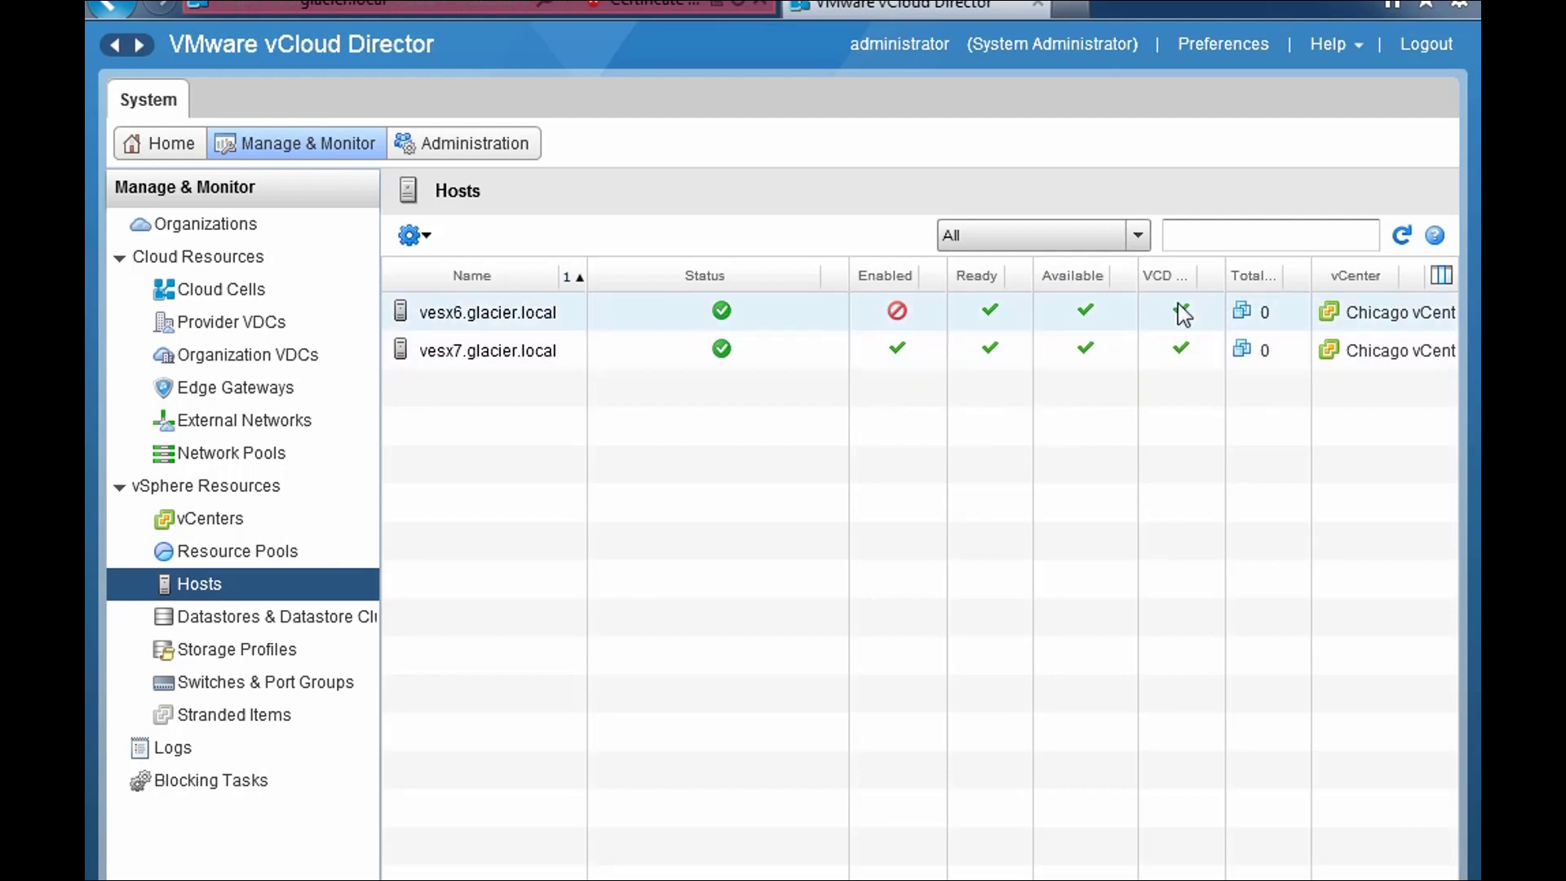
mouse_move(1175, 304)
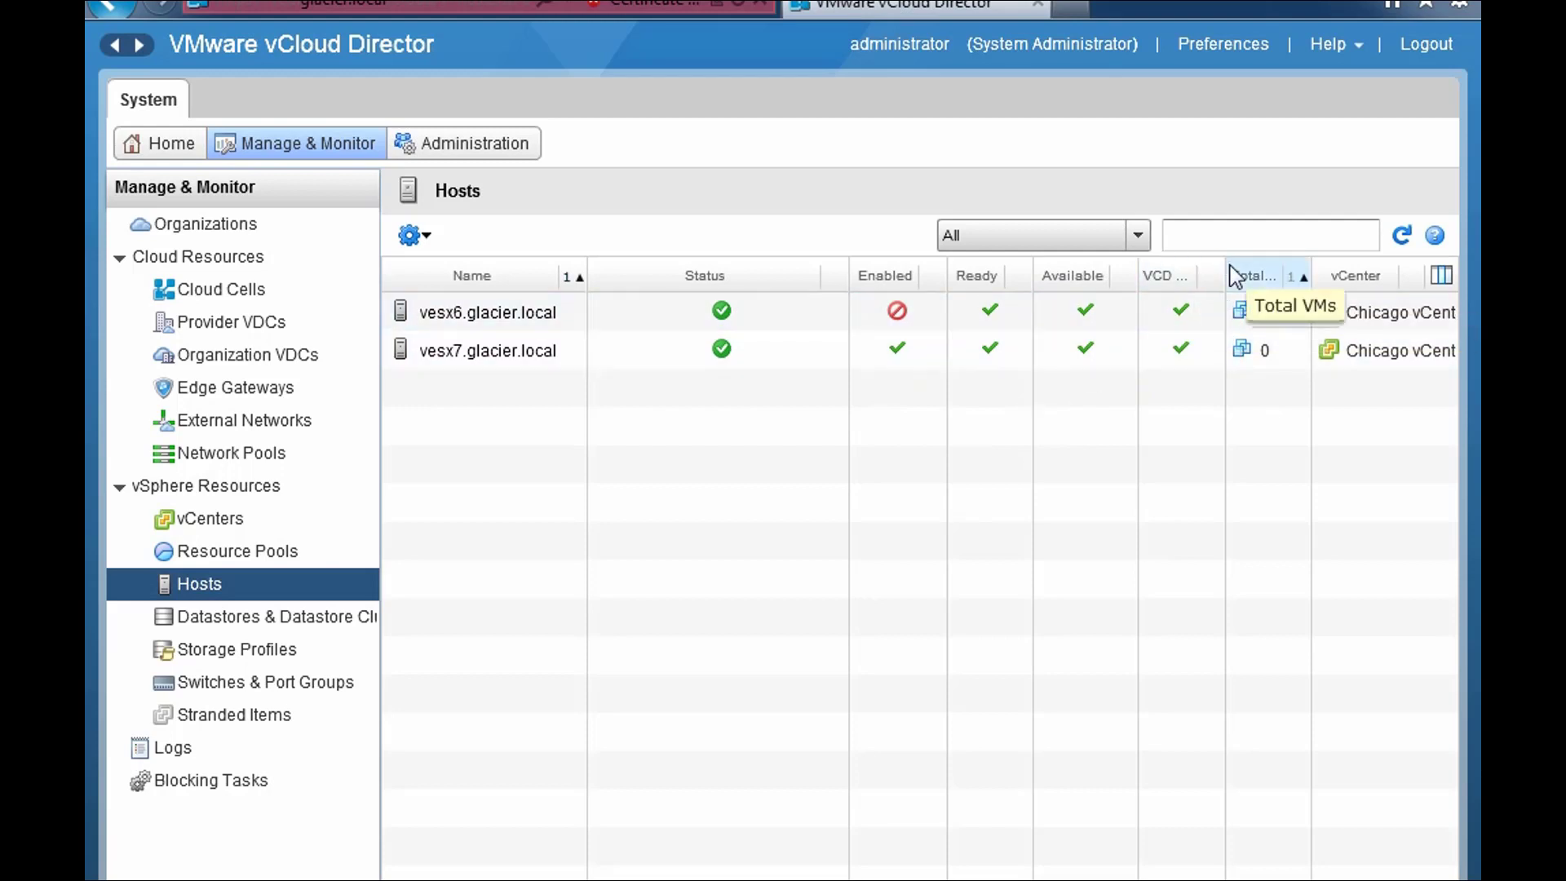
left_click_drag(1228, 265, 1274, 269)
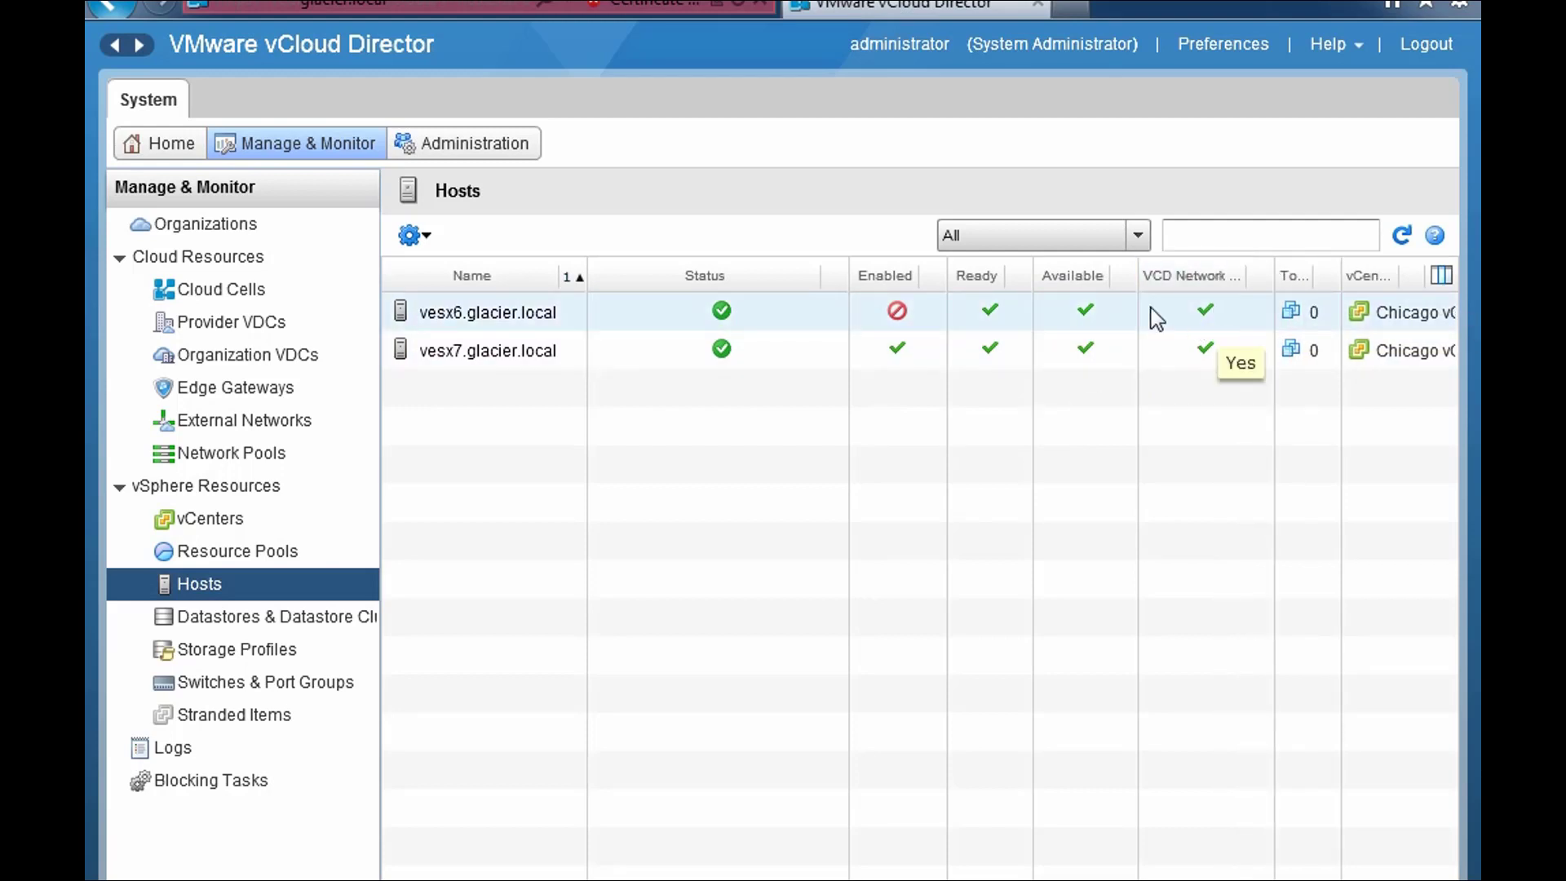
left_click_drag(849, 275, 722, 270)
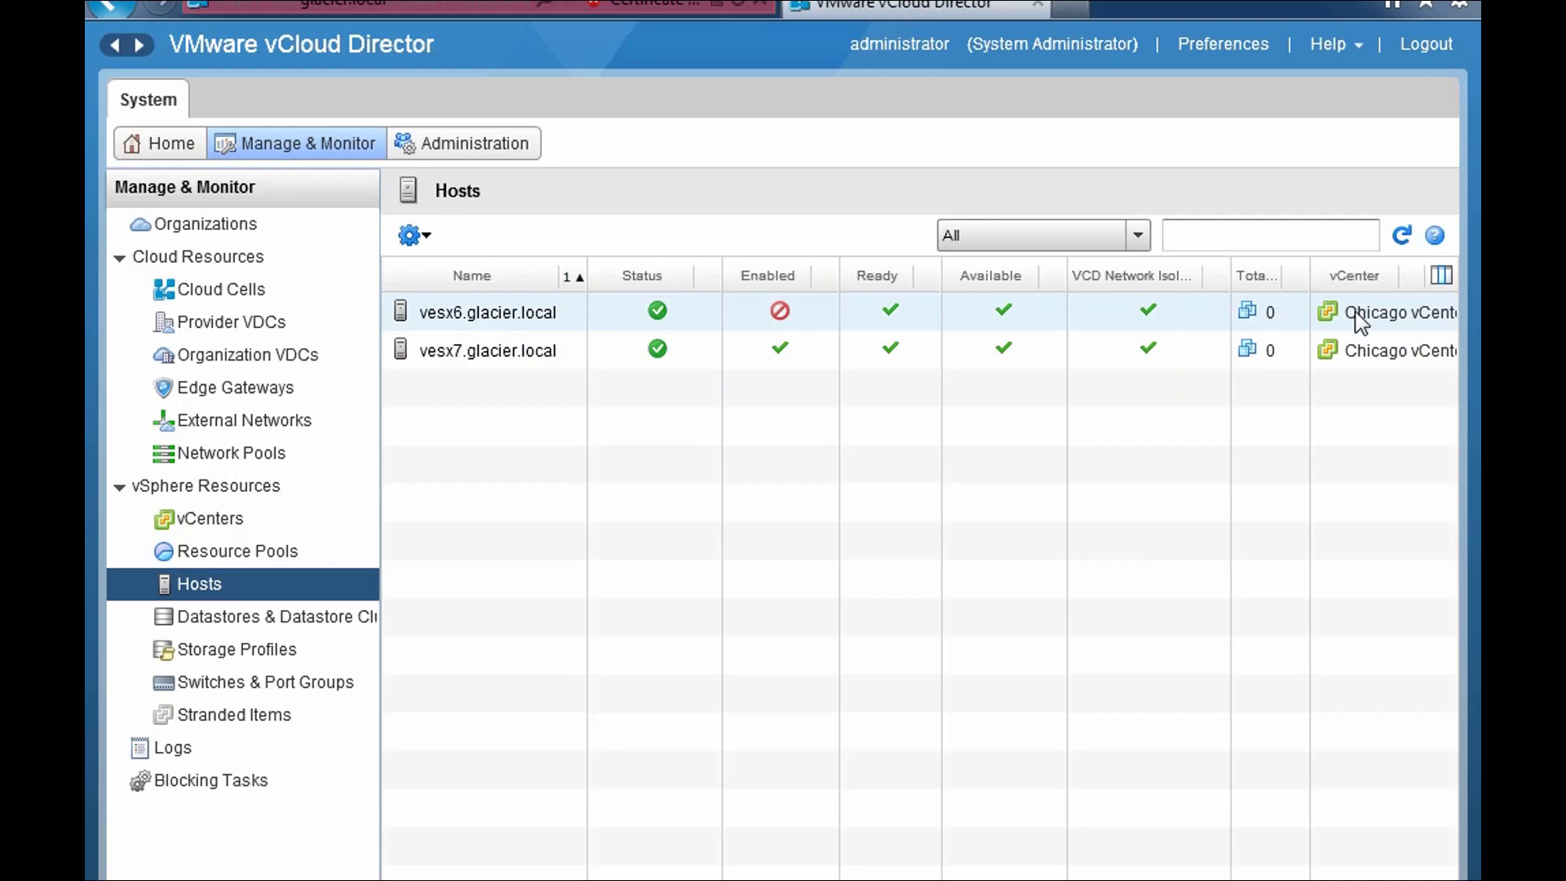
- Re-enable host vesx6.glacier.local, then show the Datastores & Datastore Clusters list
right_click(712, 320)
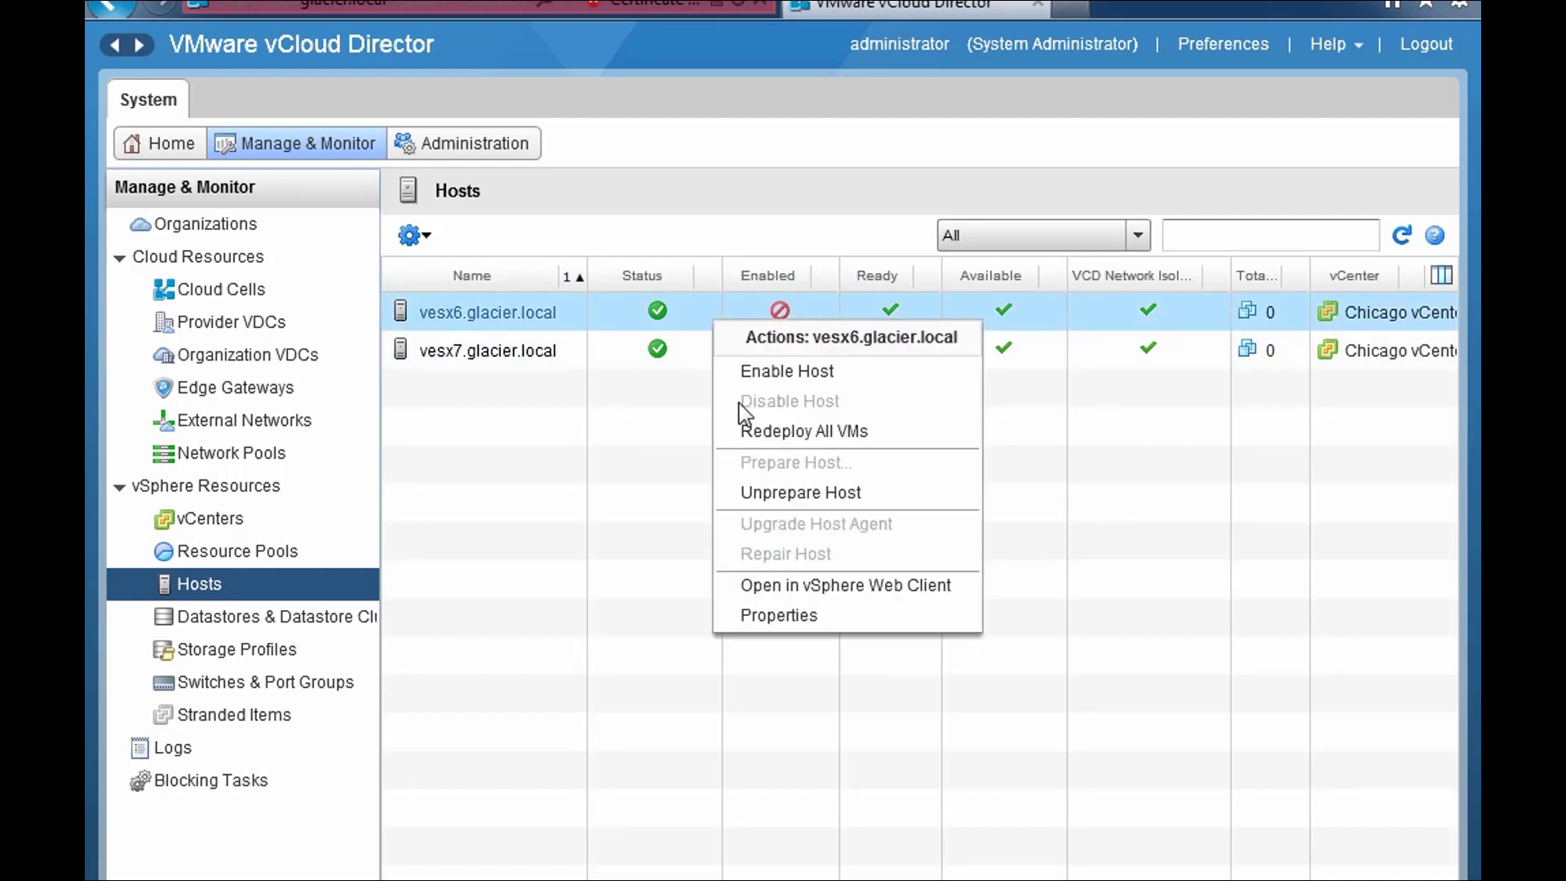
left_click(743, 372)
left_click(368, 620)
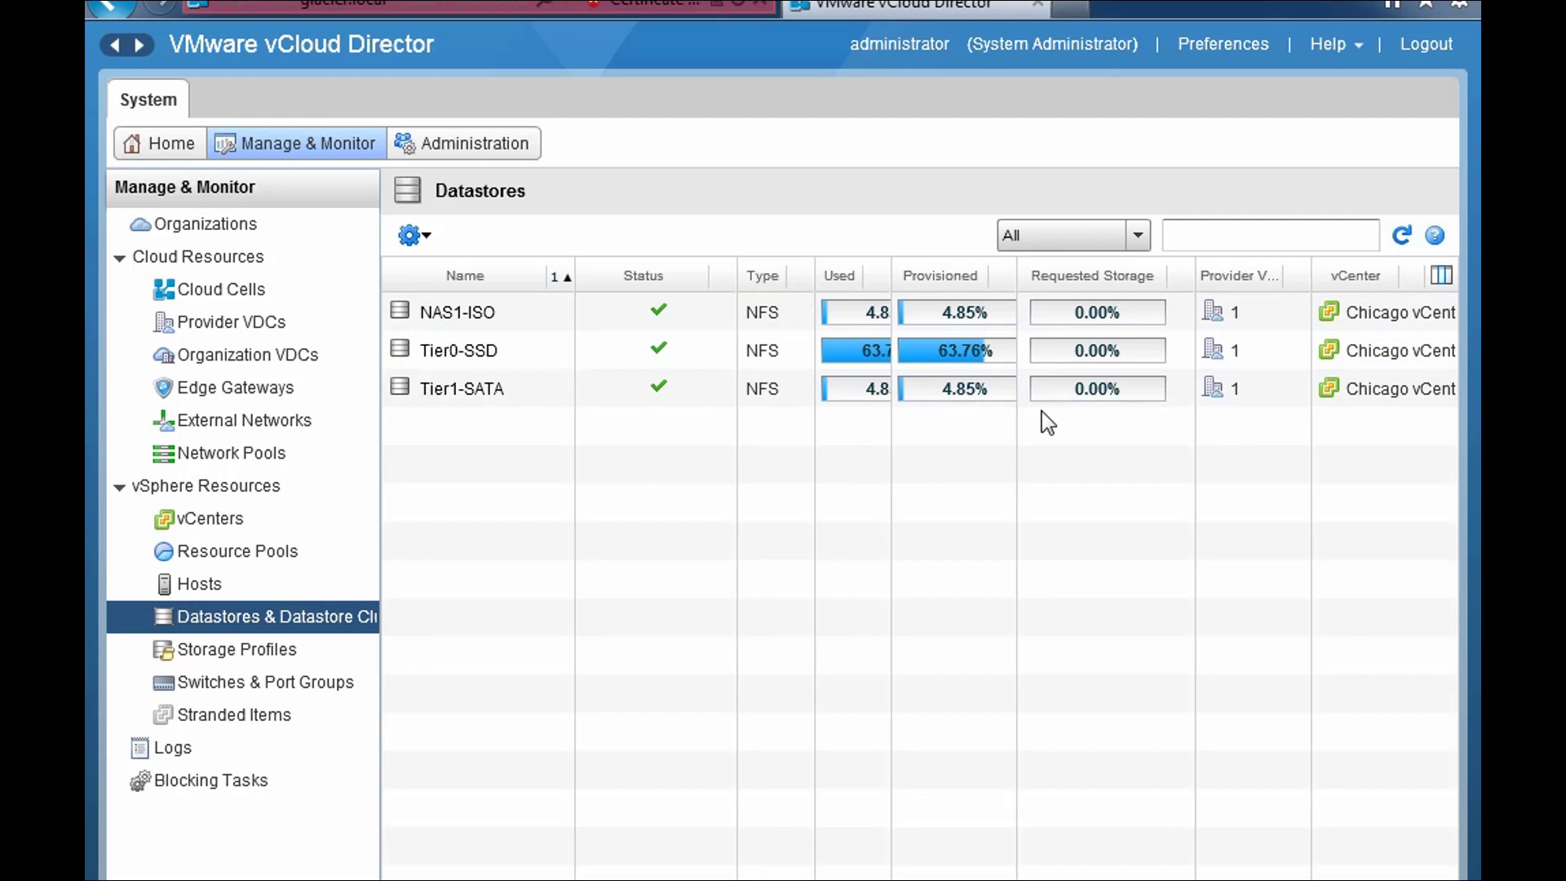
- Widen the Provider VDCs column for NAS1-ISO, Tier0-SSD and Tier1-SATA, then view Storage Profiles
mouse_move(921, 351)
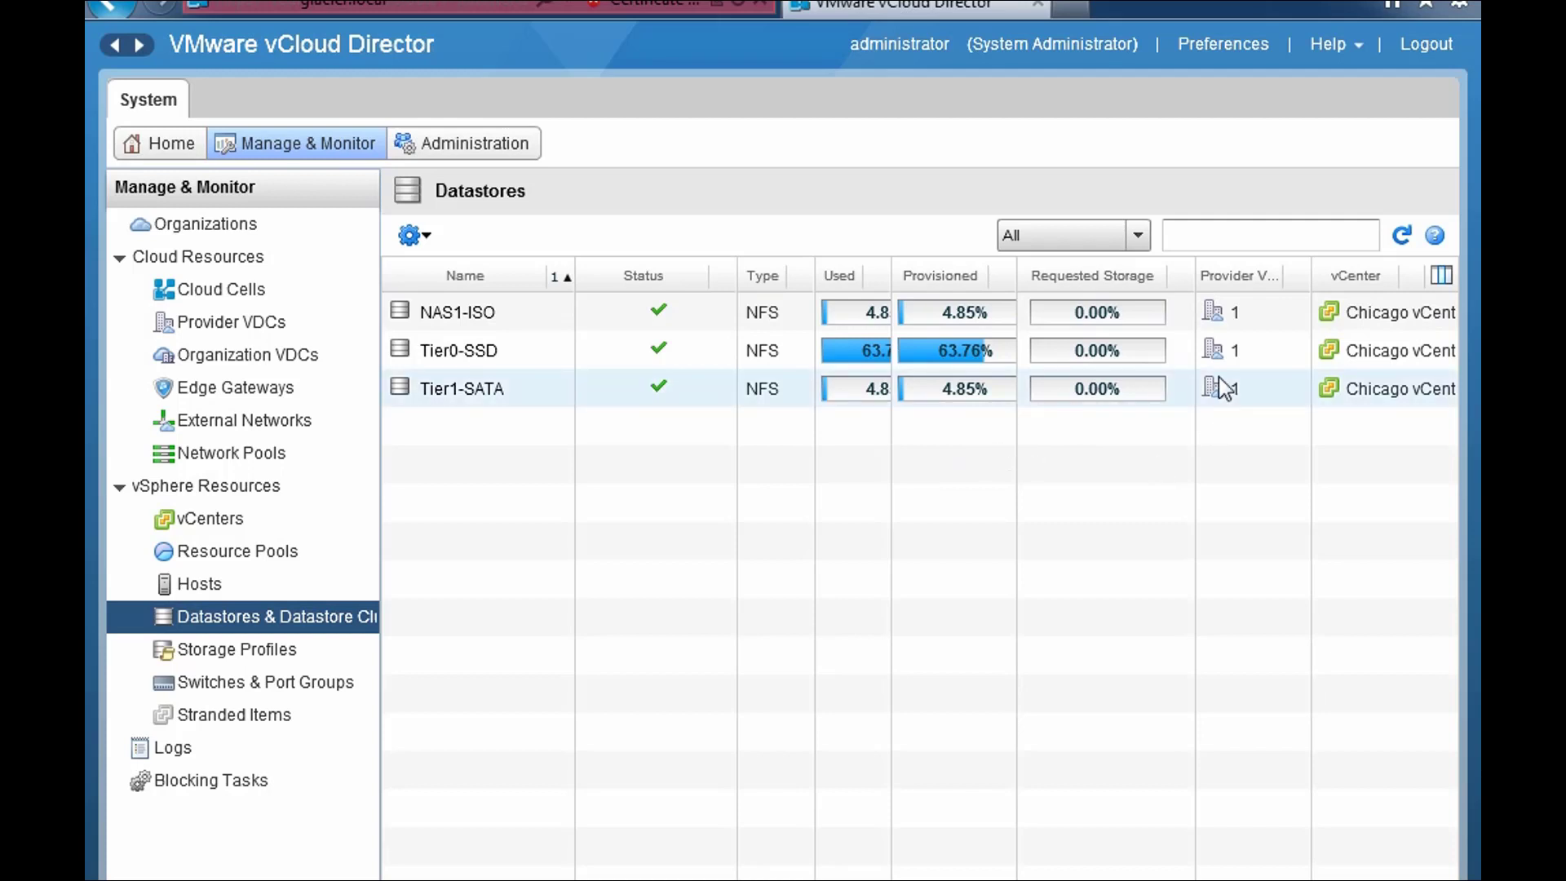
left_click_drag(1310, 275, 1337, 276)
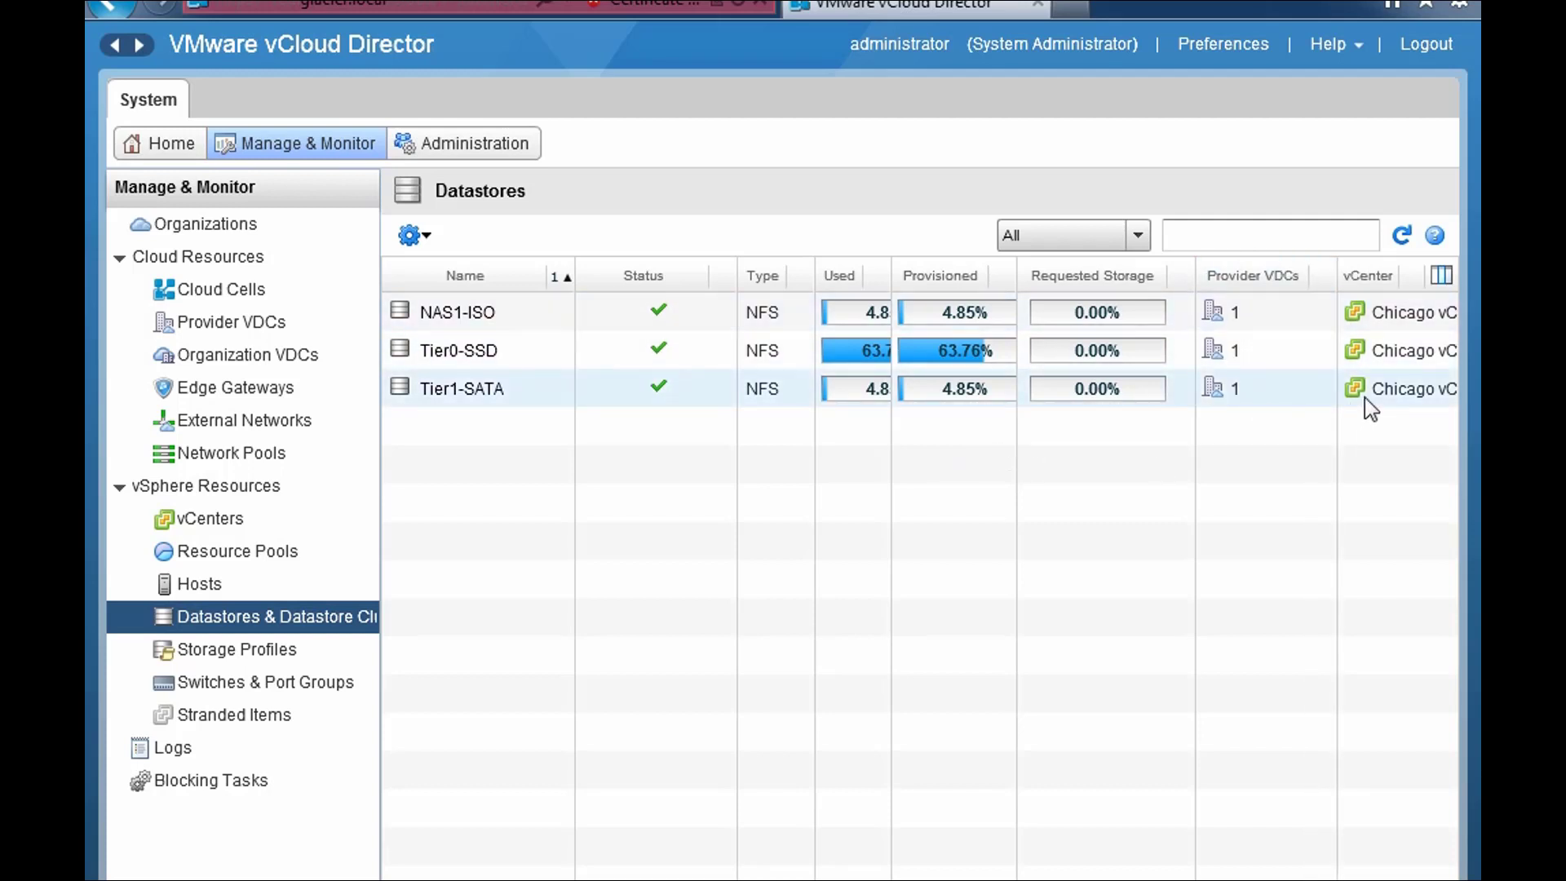
left_click(278, 651)
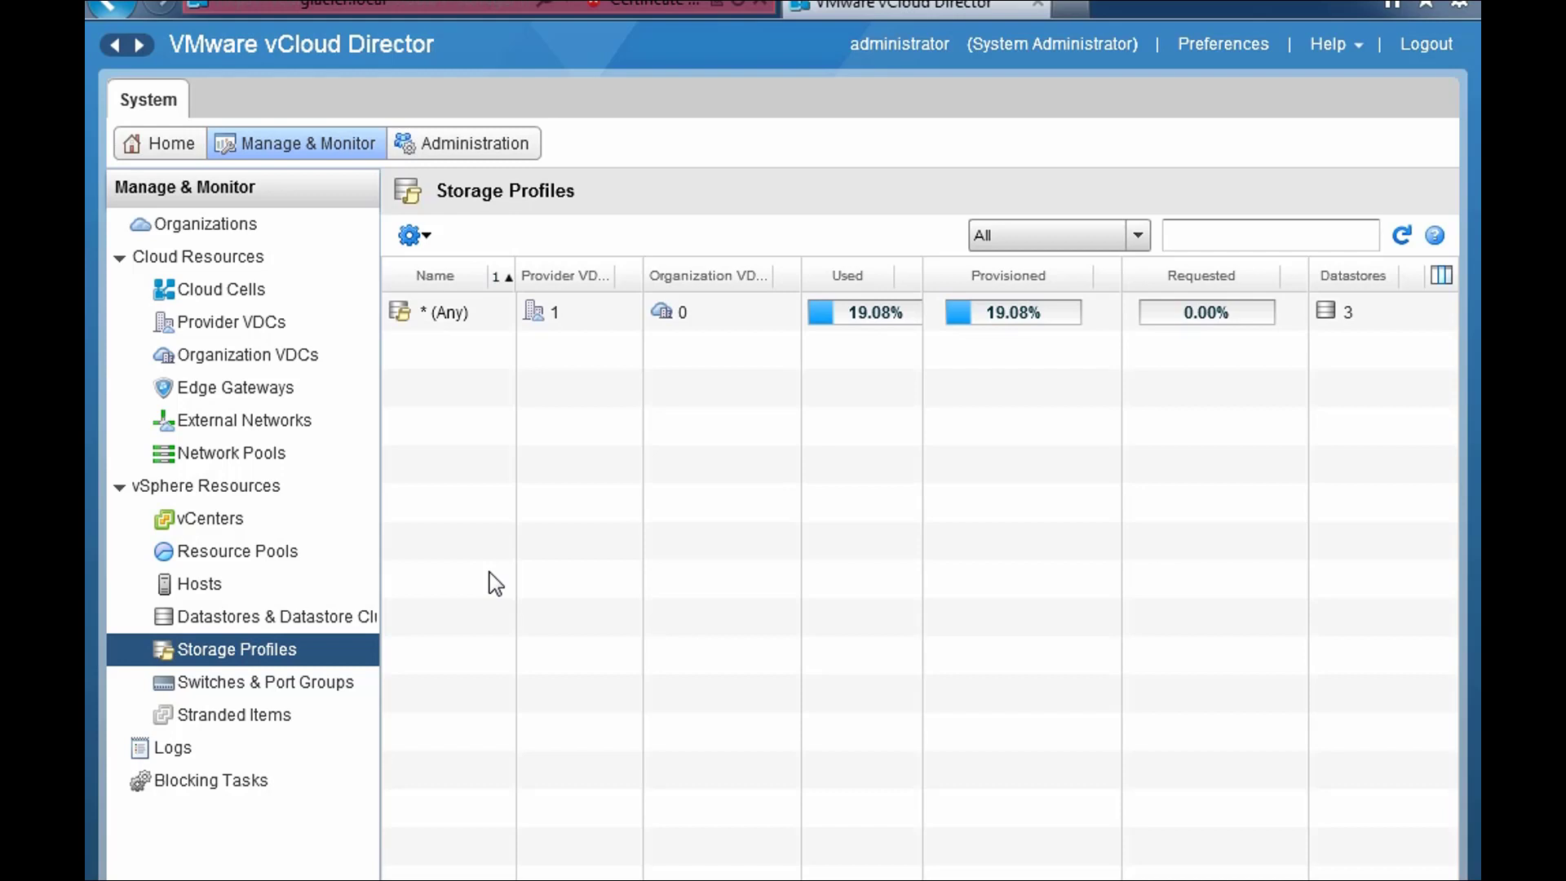
- Check the three datastores behind the * (Any) storage profile, then go to Switches & Port Groups
double_click(455, 317)
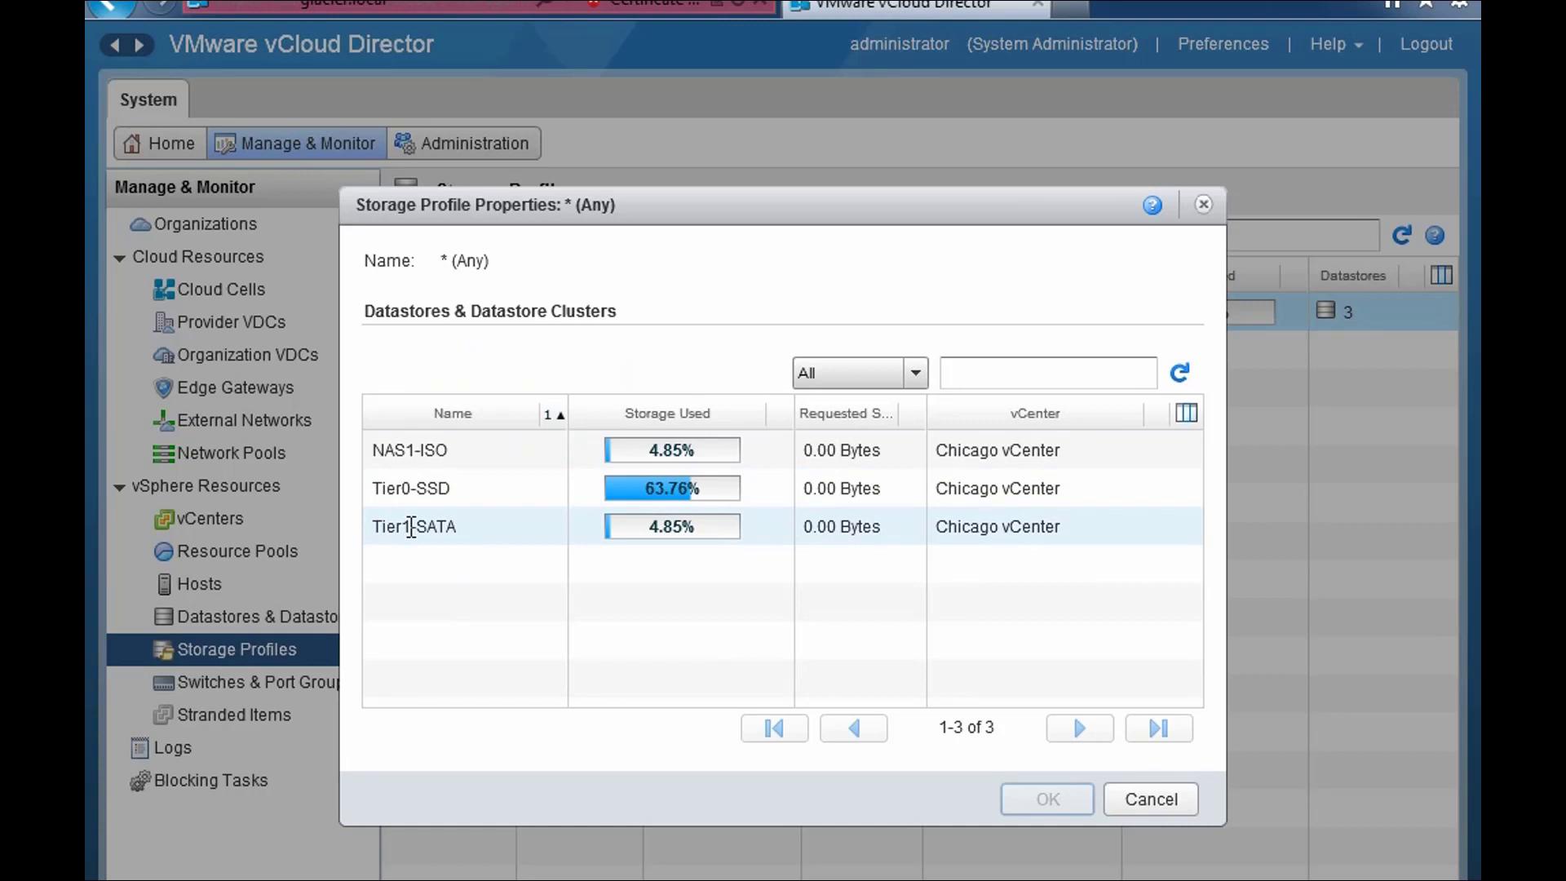
left_click(1180, 805)
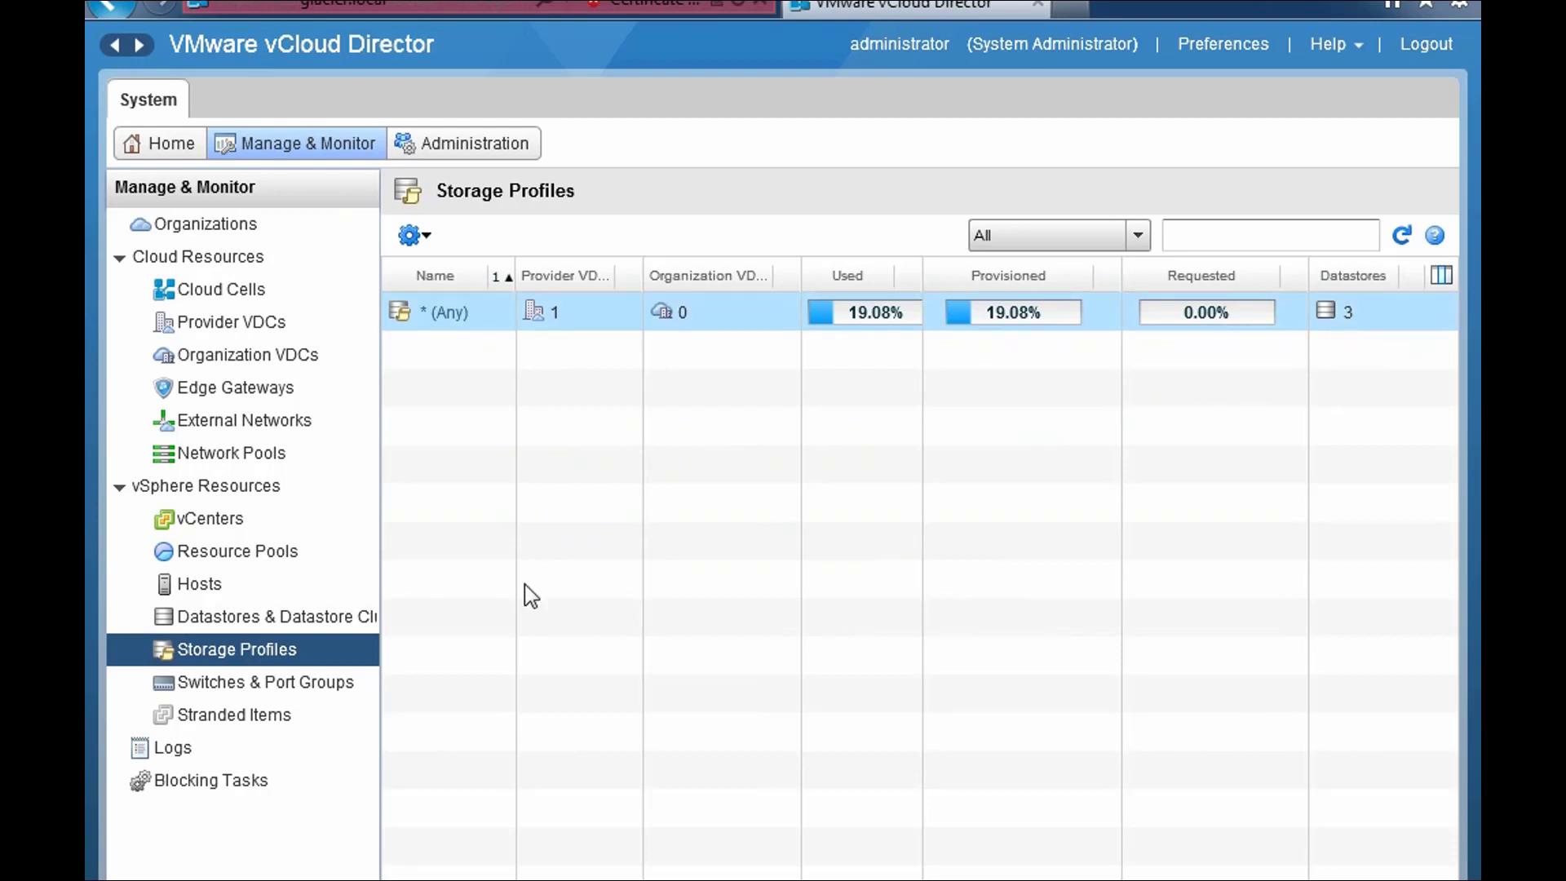
left_click(329, 685)
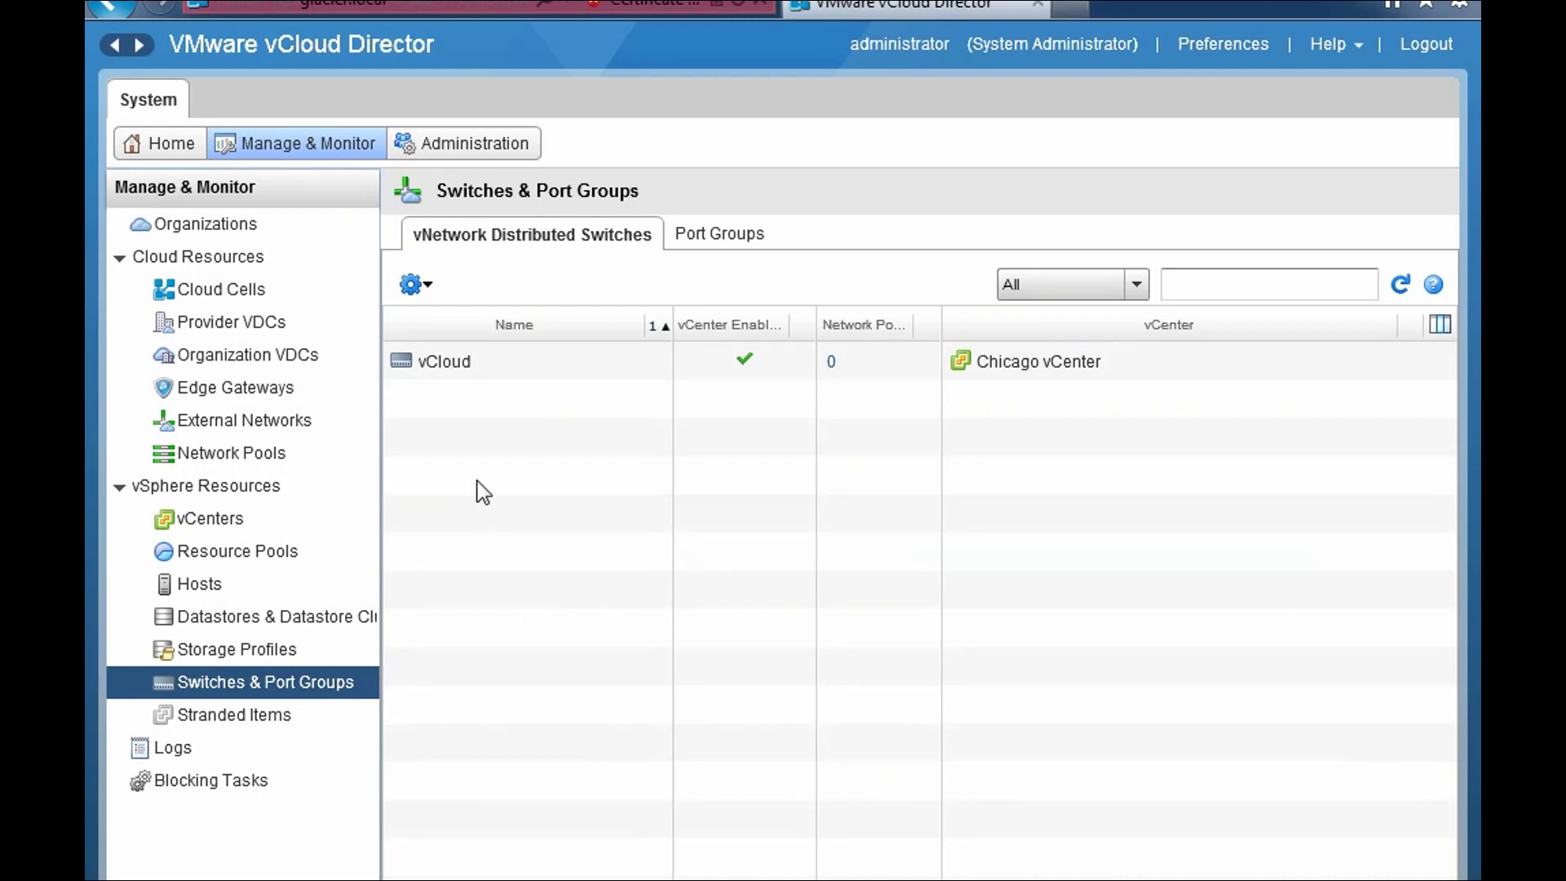
- Select the vCloud distributed switch and list its port groups, including External Access
left_click(504, 366)
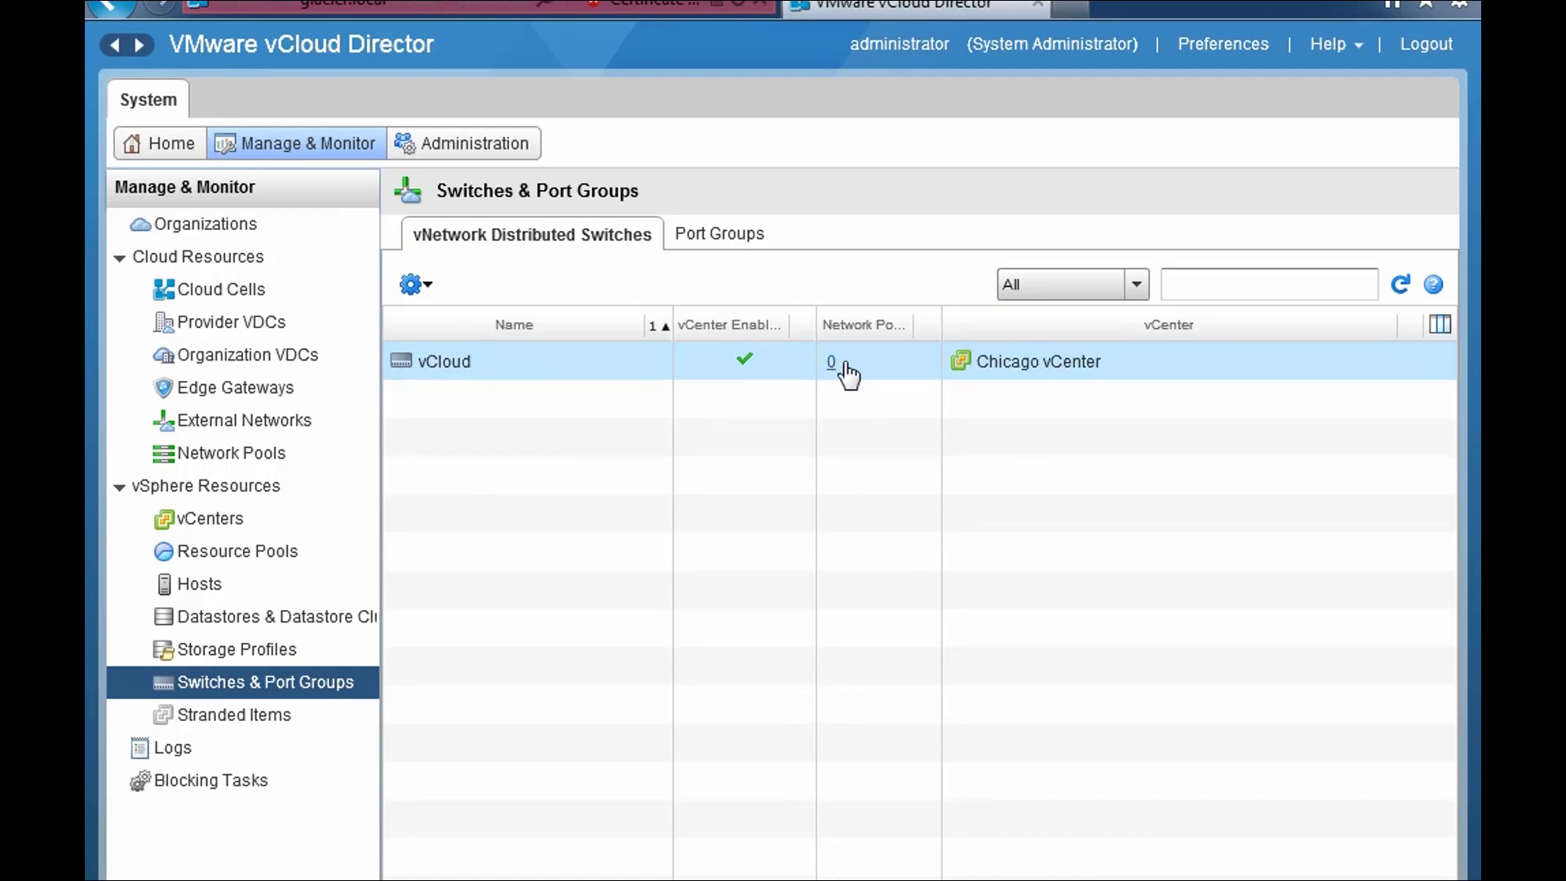
left_click(729, 233)
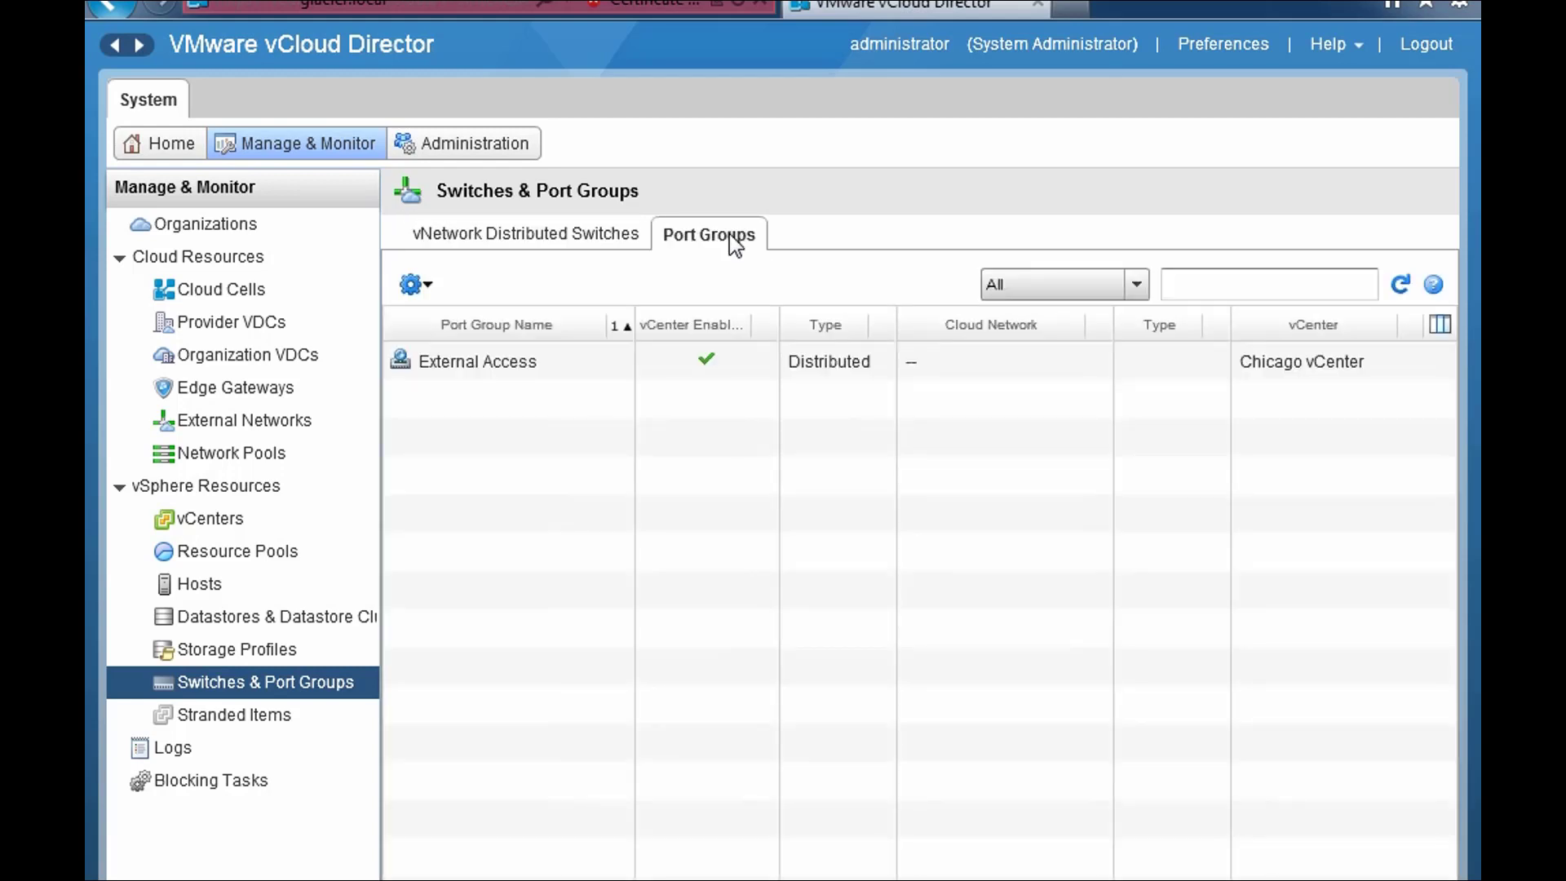
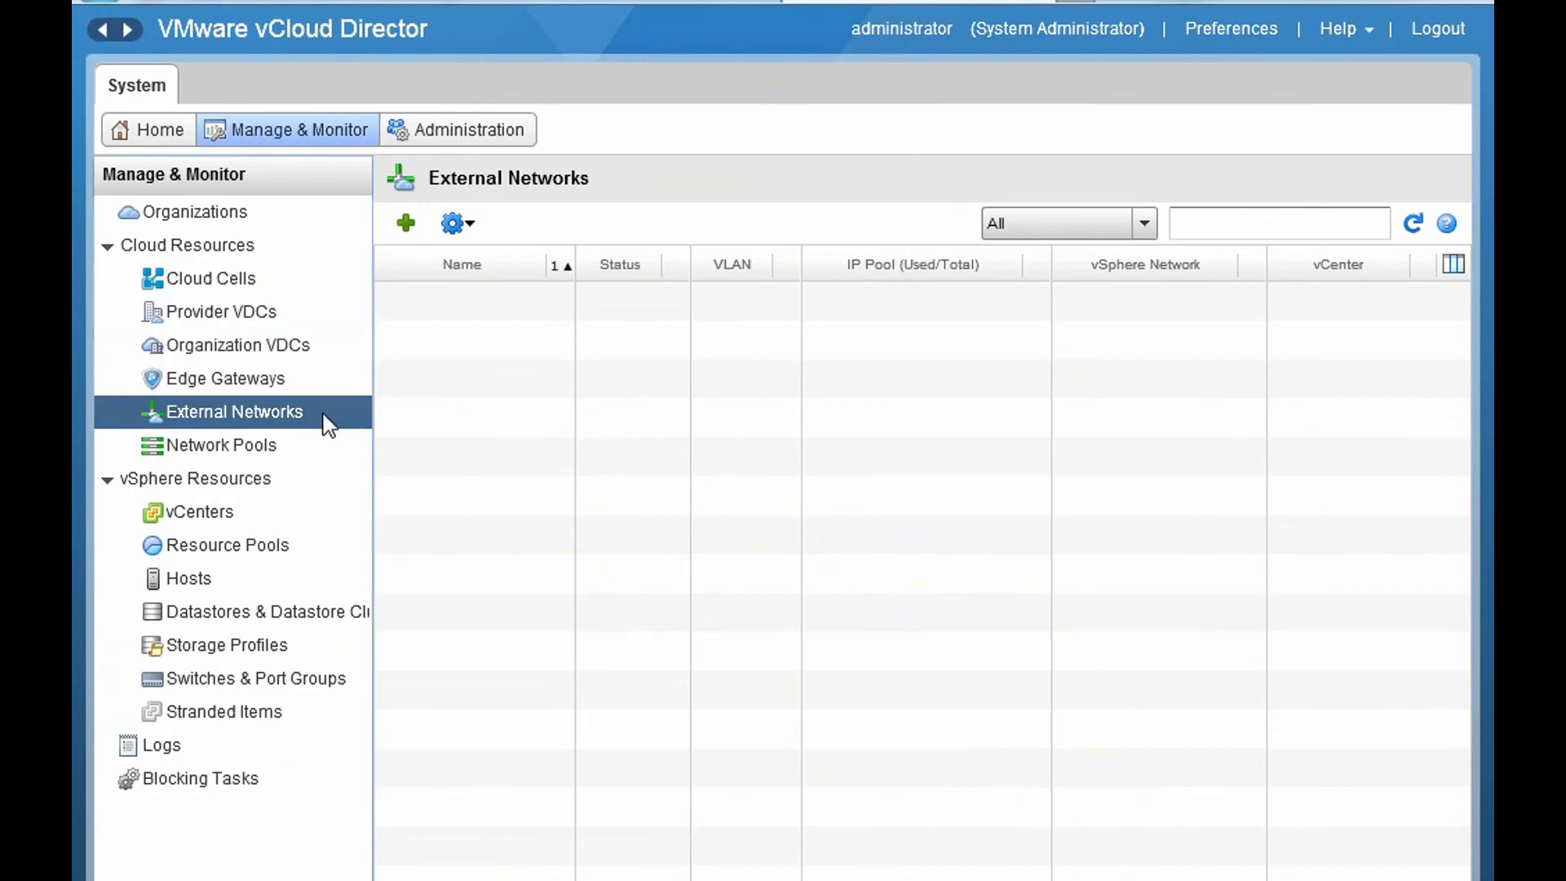
- Move from Network Pools to External Networks and launch the New External Network wizard
left_click(293, 445)
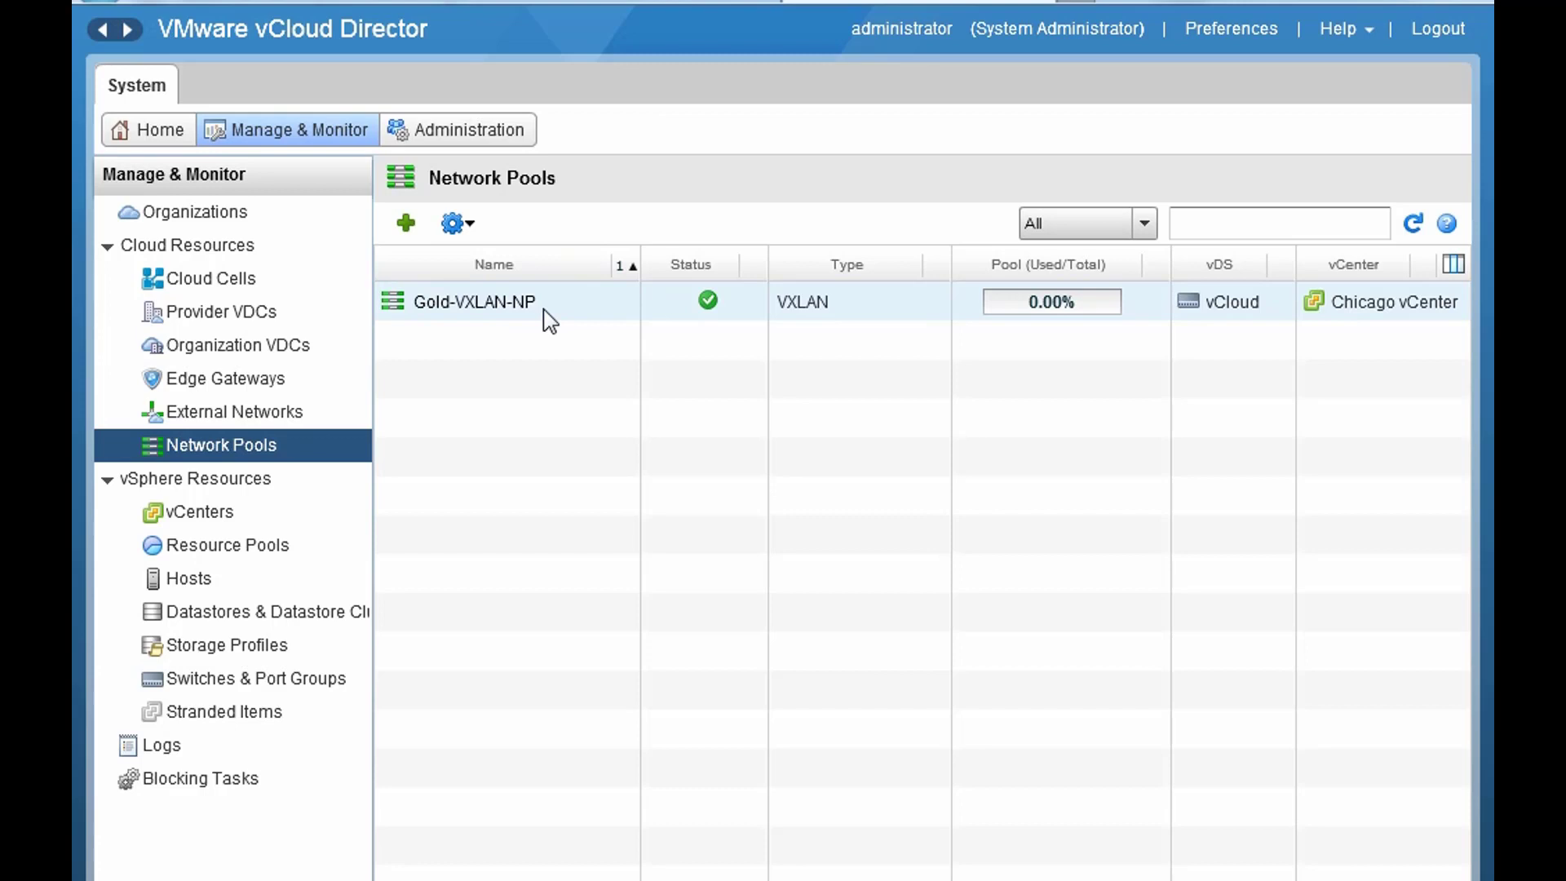
left_click(312, 414)
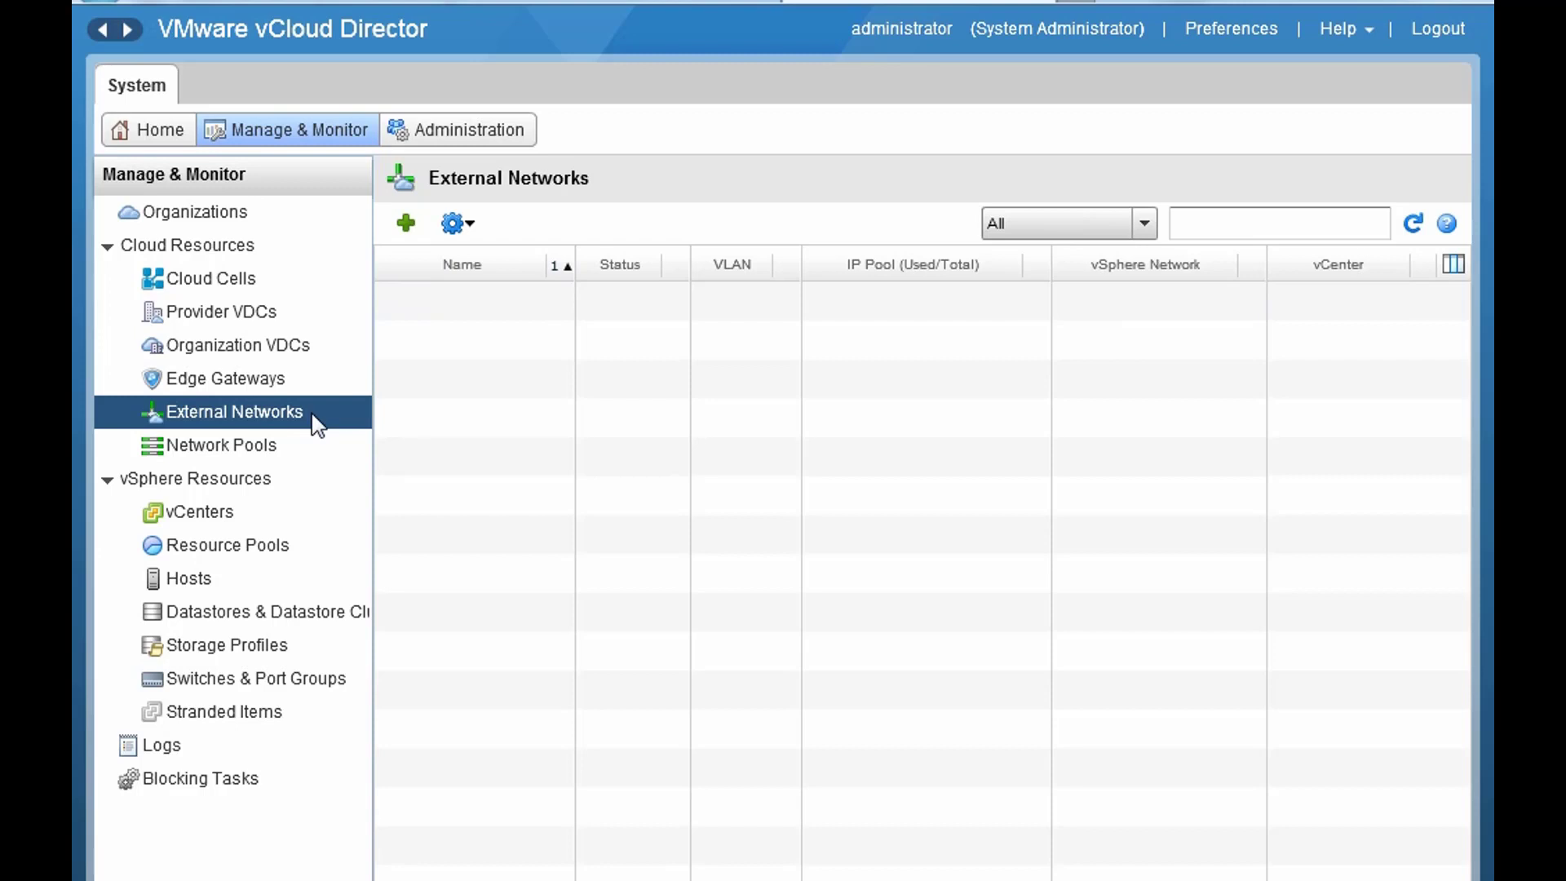
left_click(412, 232)
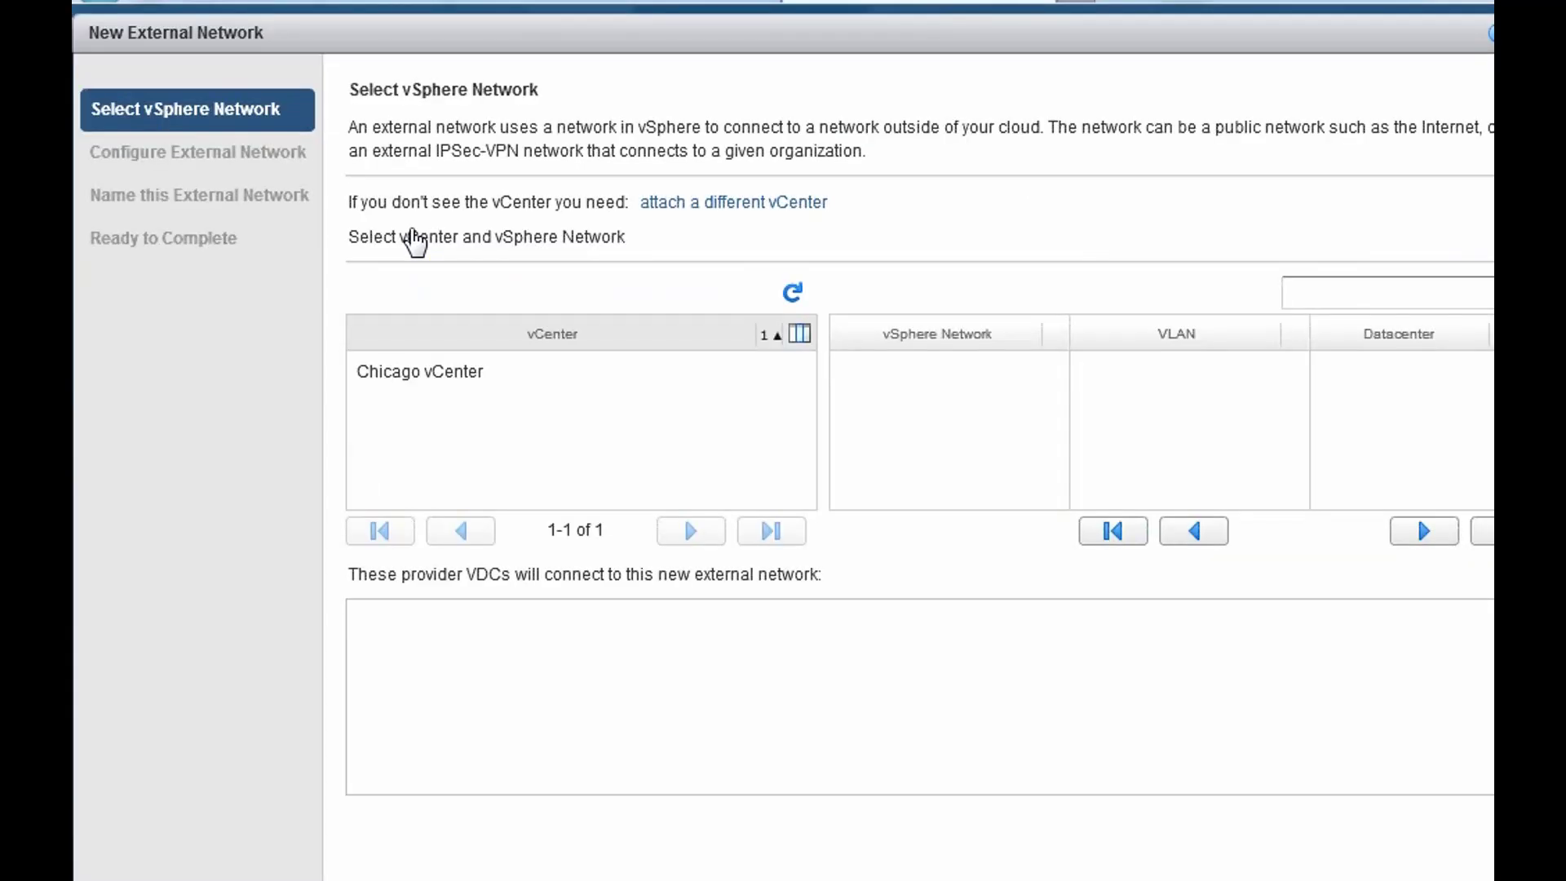
- Choose Chicago vCenter's External Access port group as the backing network, then open Add Subnet
left_click(454, 372)
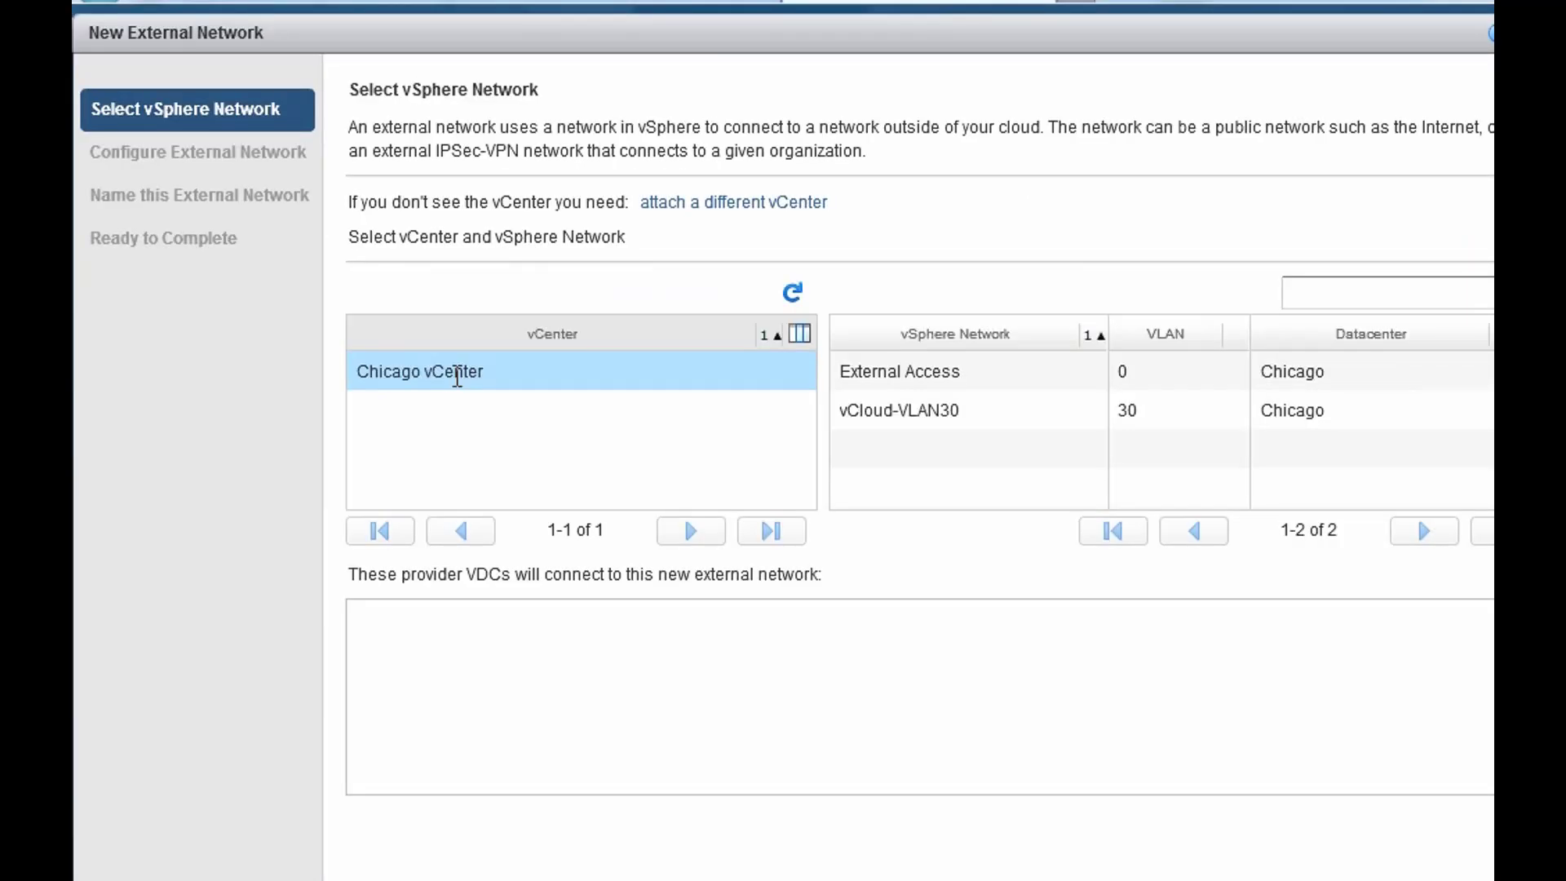
left_click(918, 373)
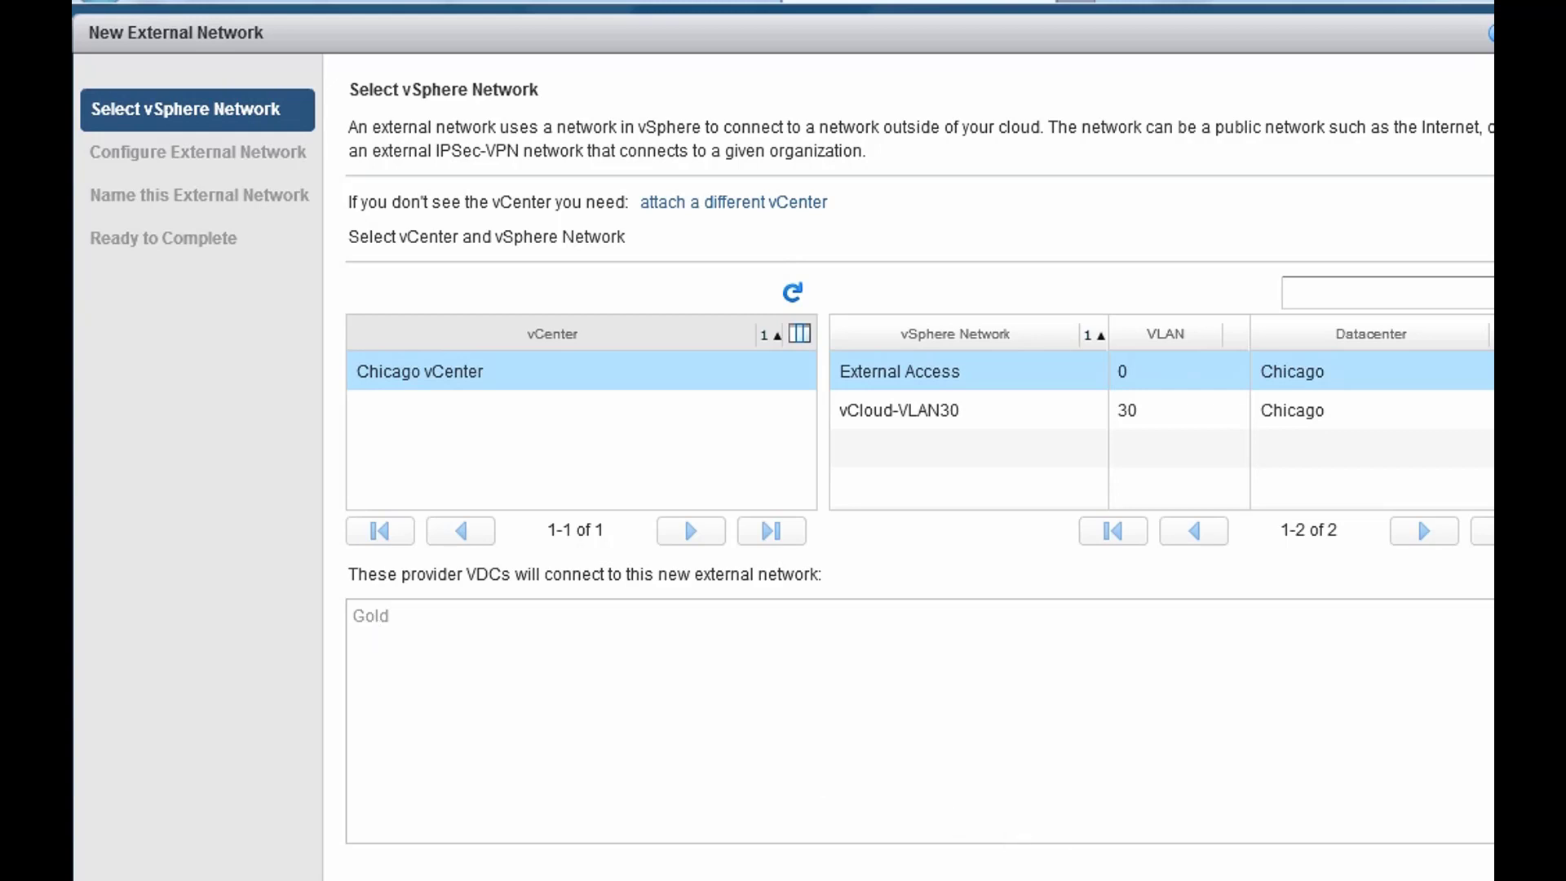
key("Return")
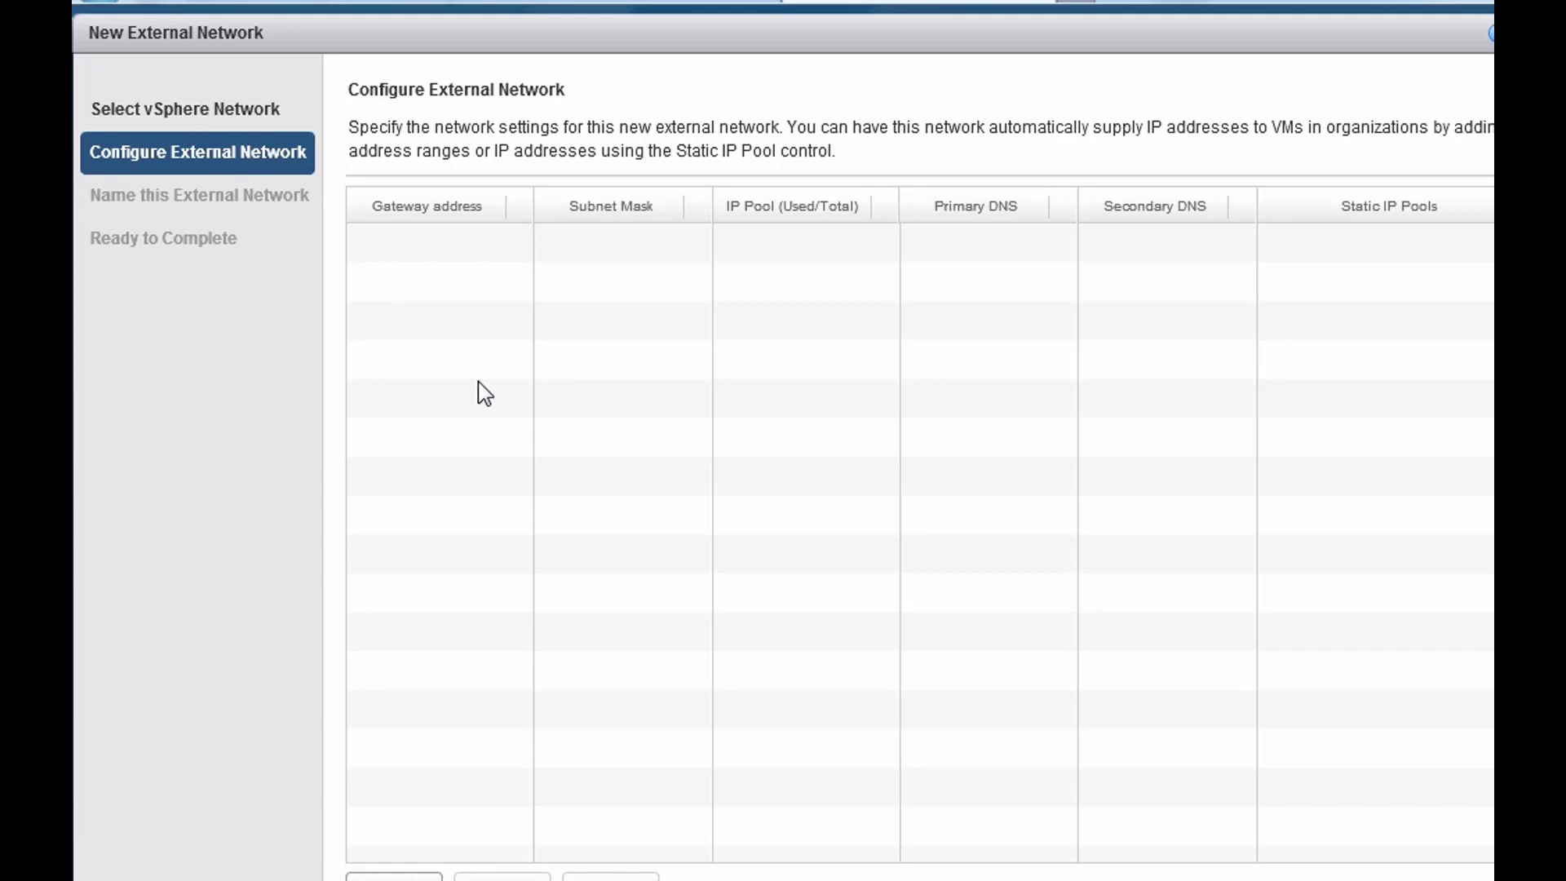
left_click(398, 876)
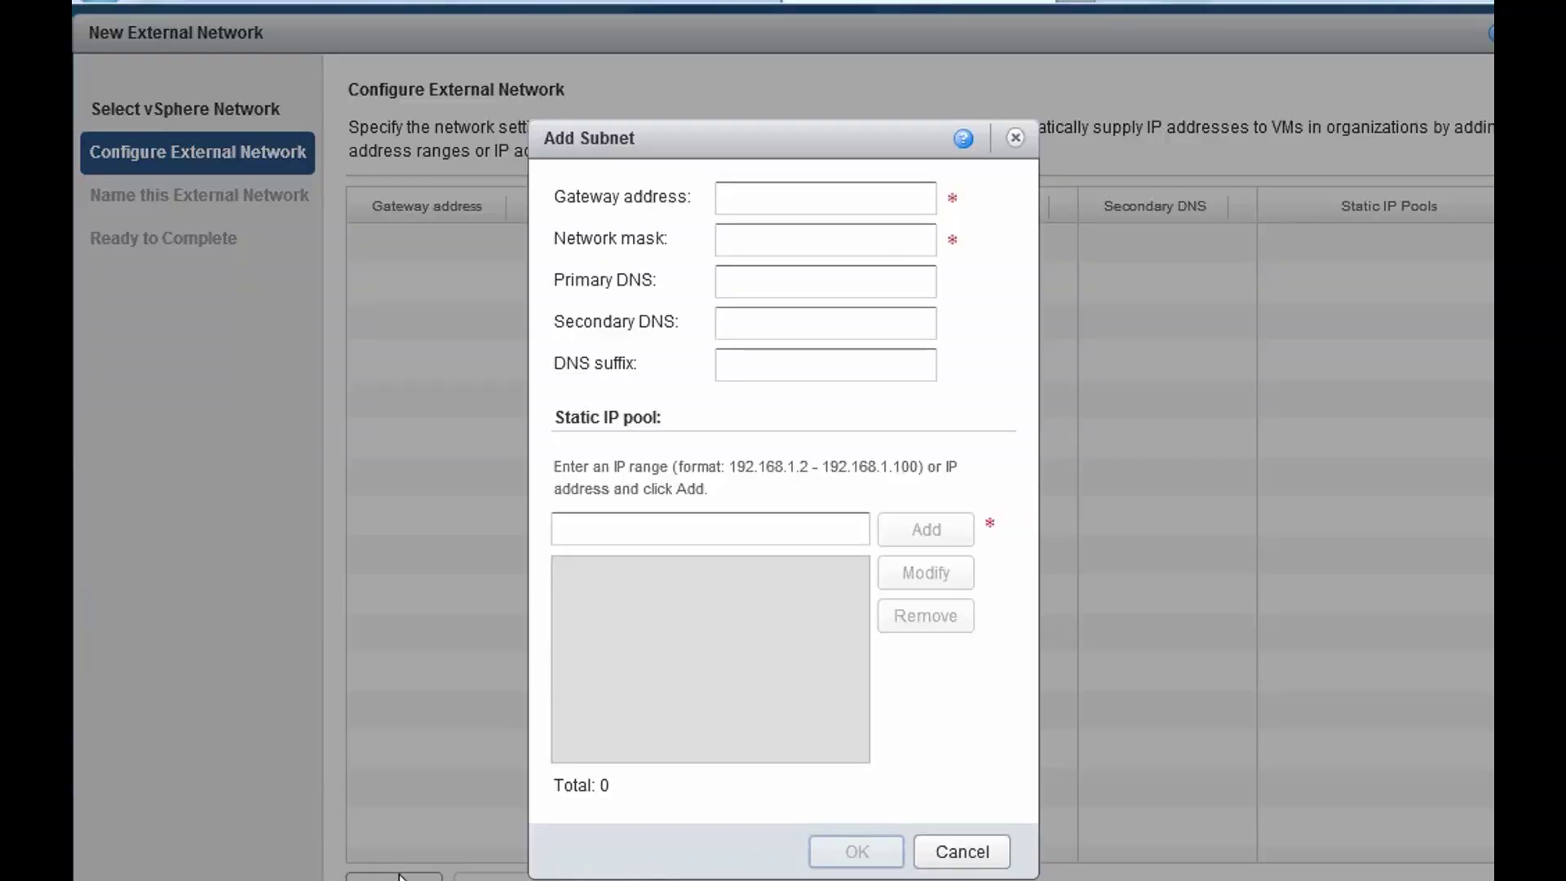
- Enter gateway 10.0.0.200, mask 255.255.255.0, primary DNS 10.0.0.4 and DNS suffix glacier.local
left_click(745, 201)
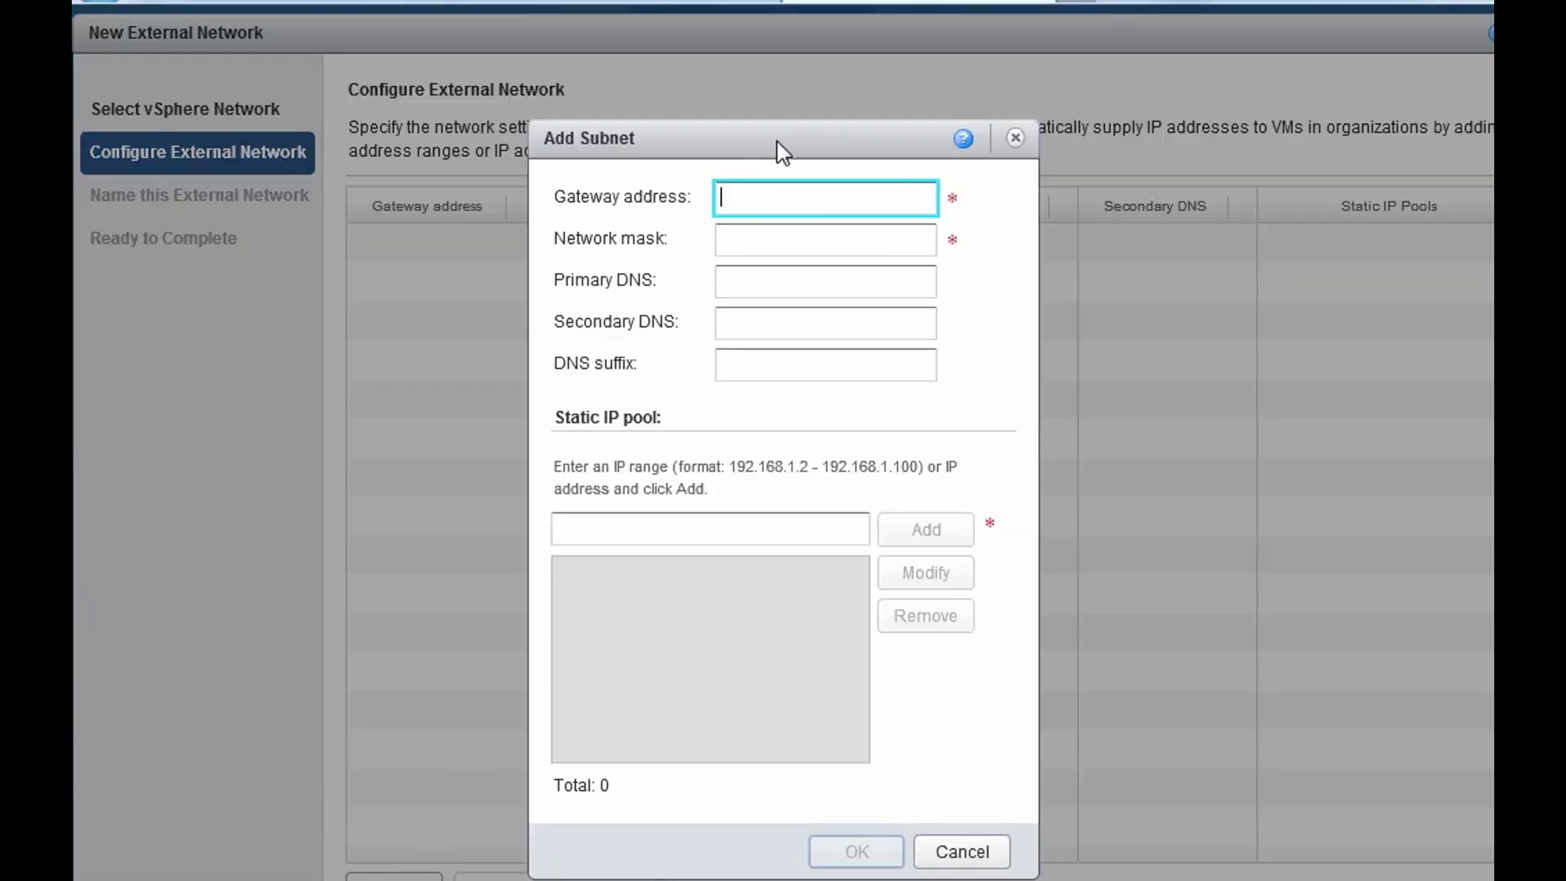
type("10.0.")
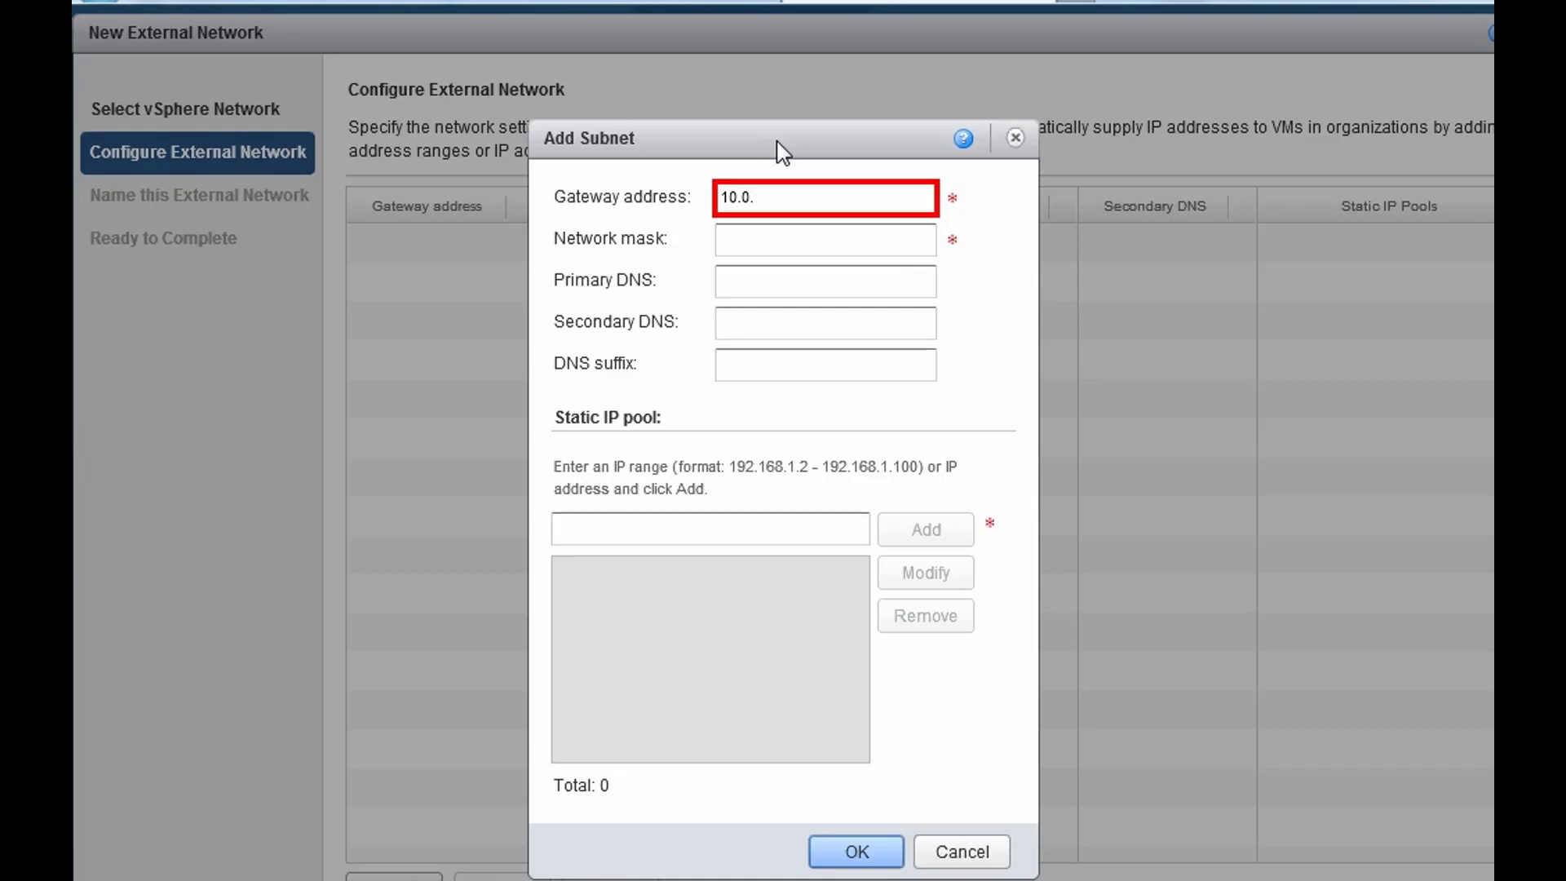
type("0.200")
key("Tab")
type("255.25")
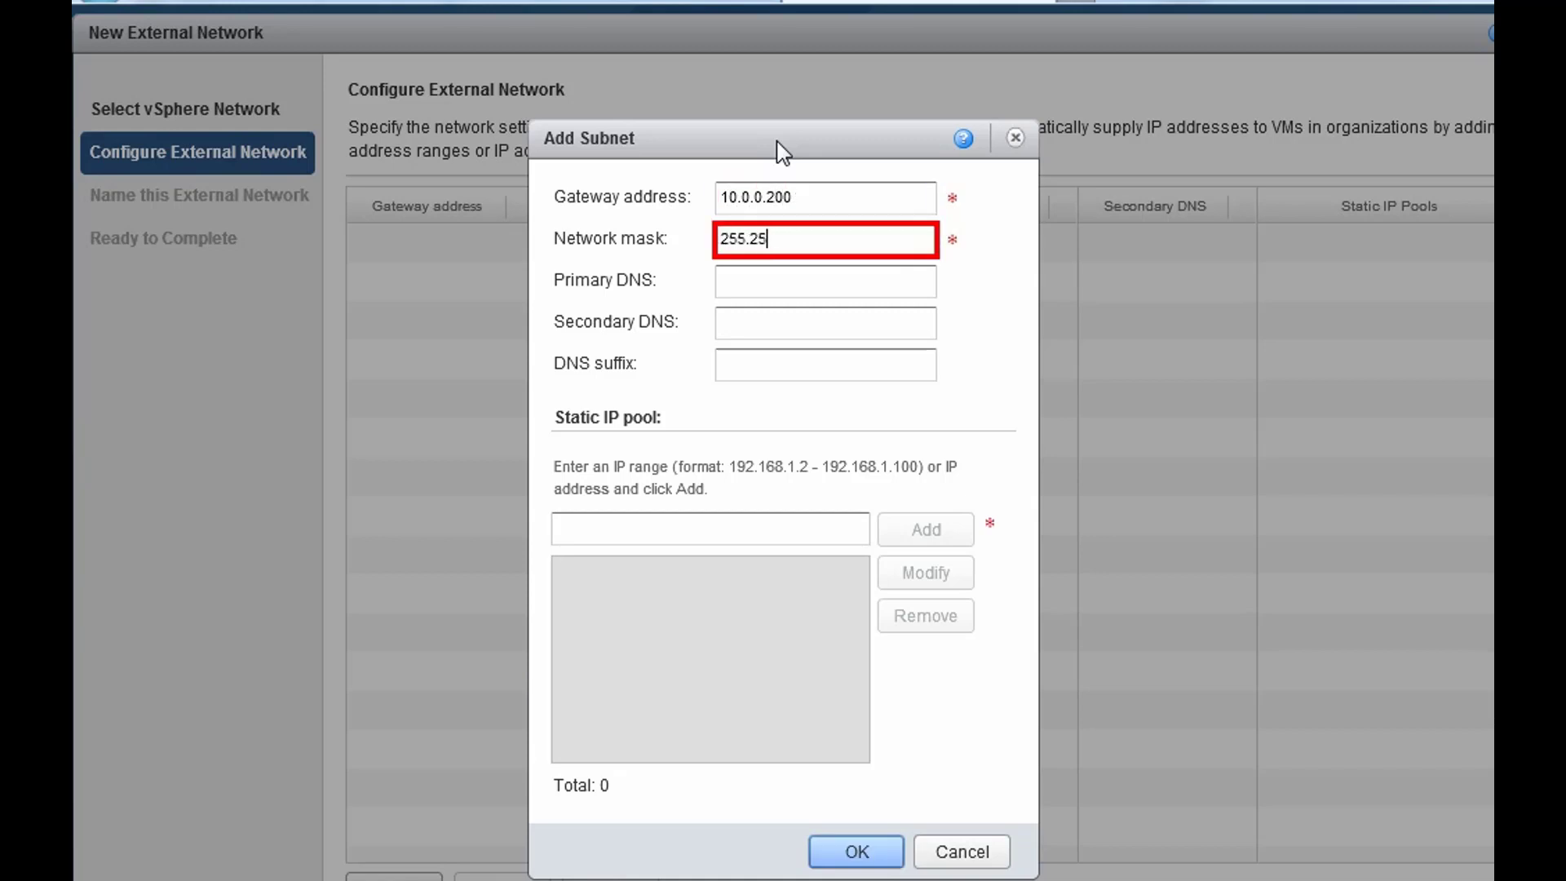
type("5.255.0")
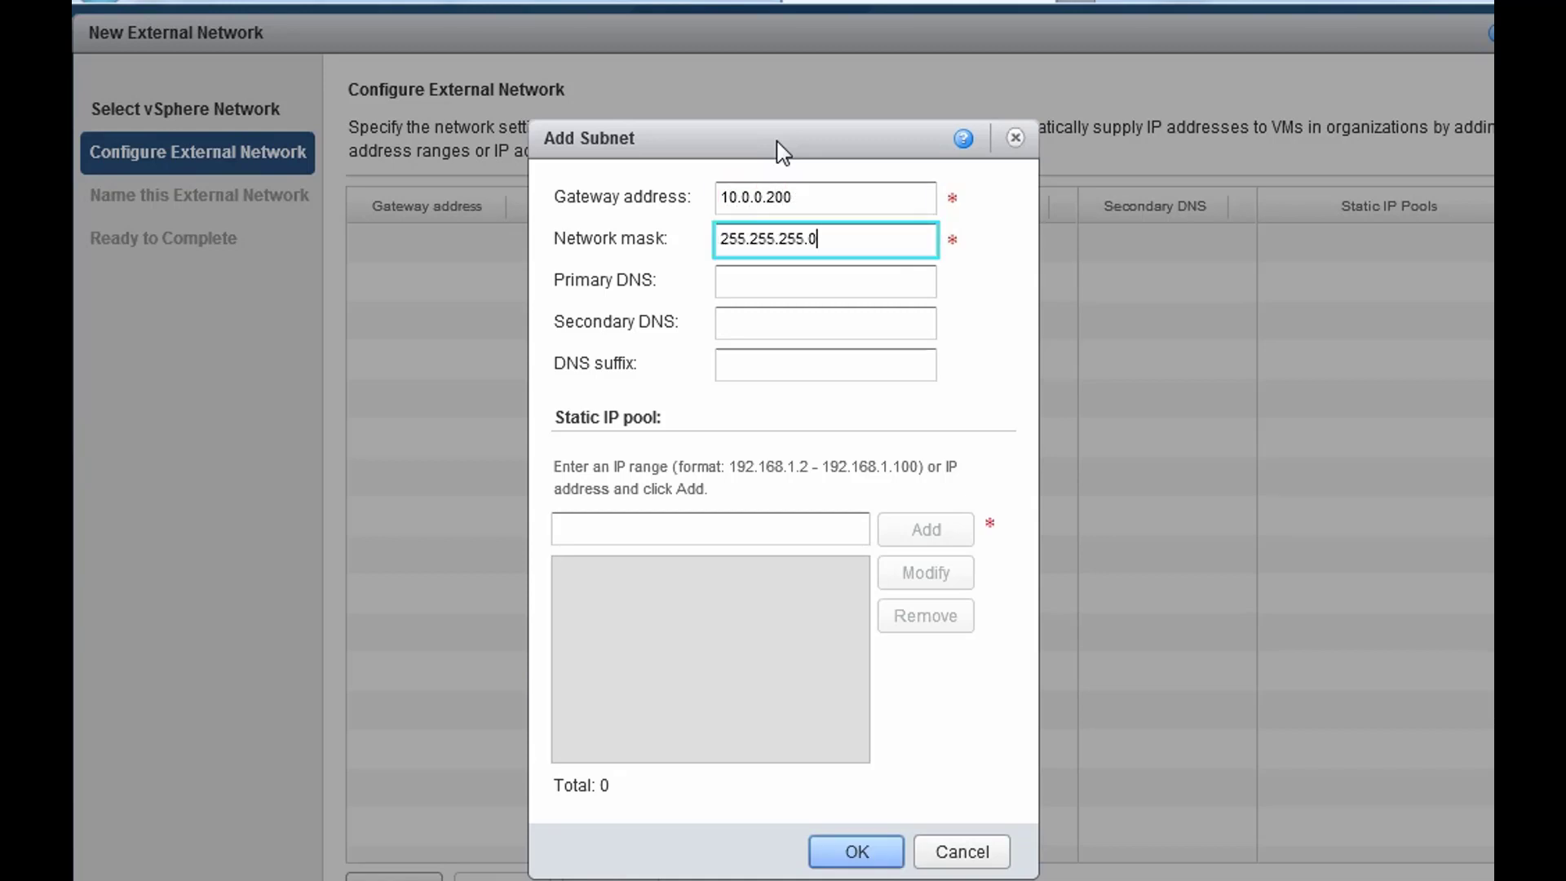
key("Tab")
type("10.0.0.4")
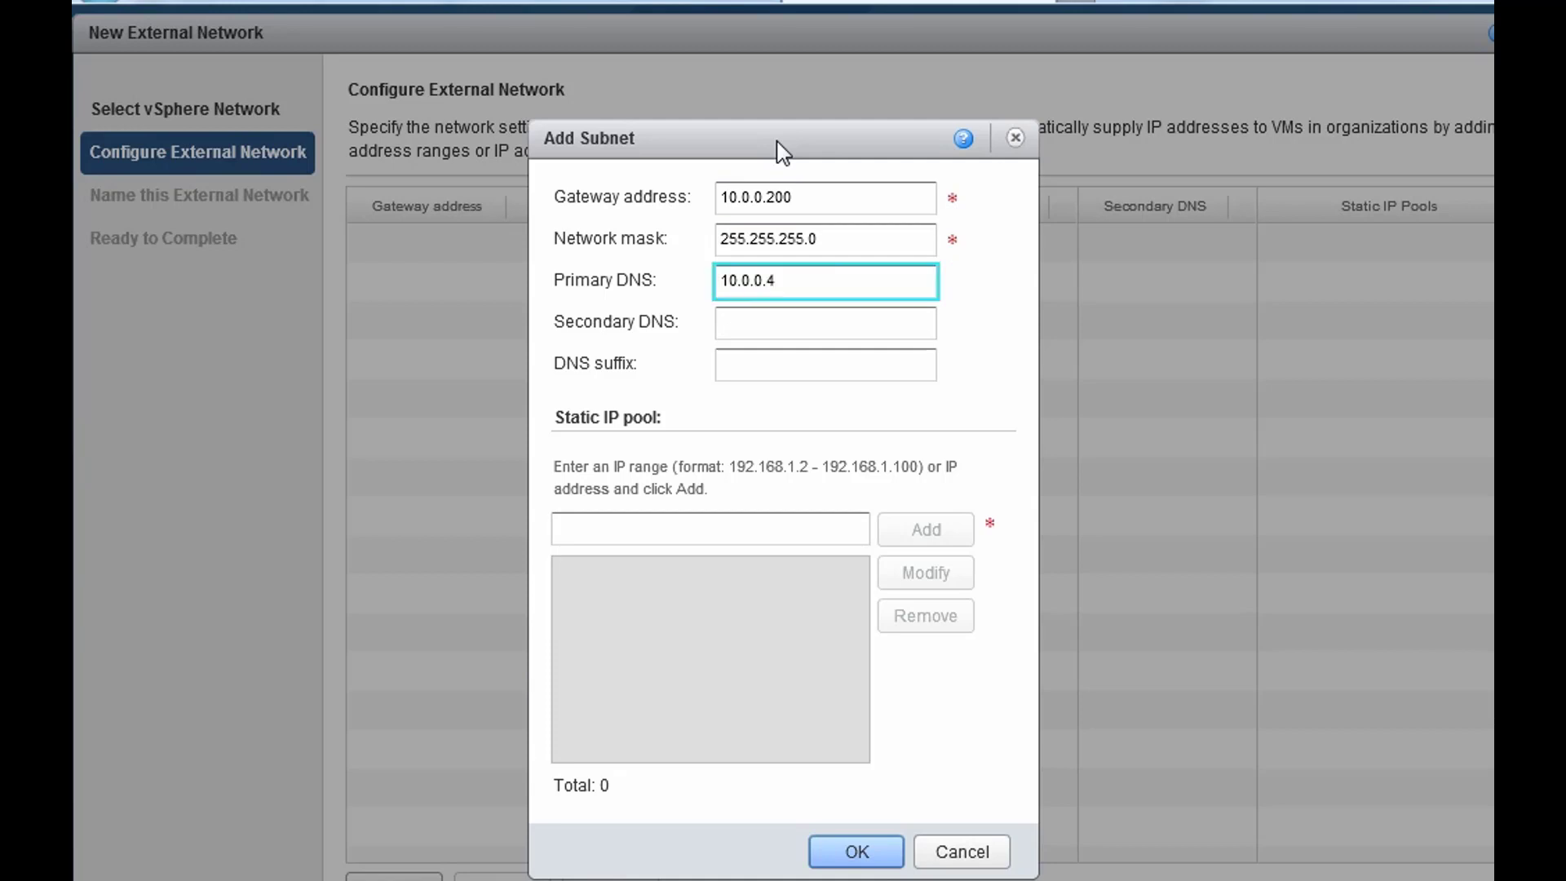
key("Tab")
key("Tab")
type("glacier.s")
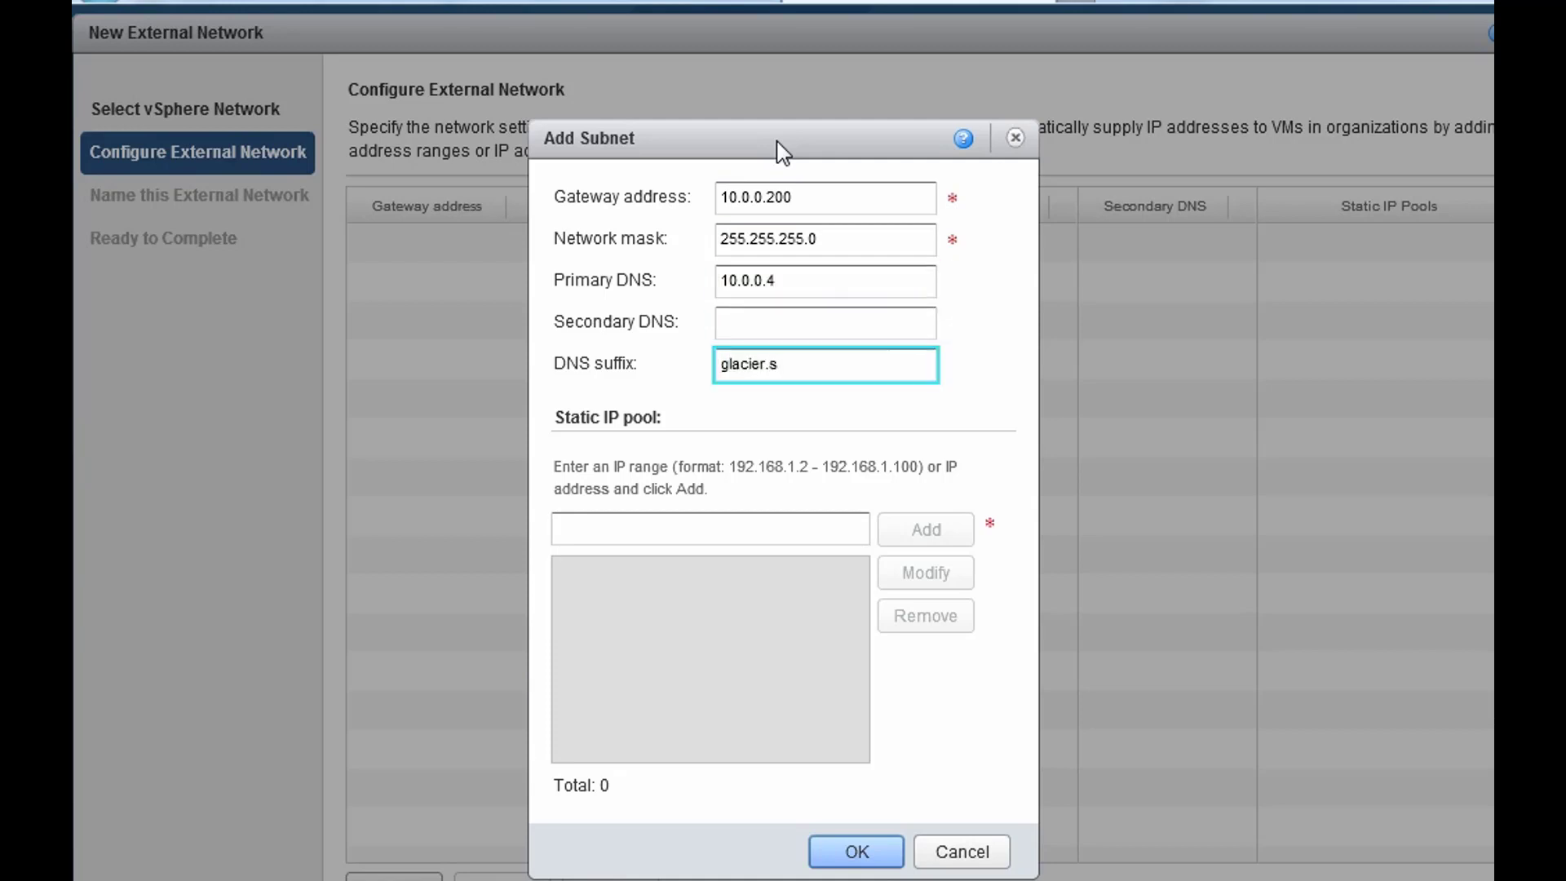
key("BackSpace")
type("local")
- Add the static IP pool 10.0.0.150-10.0.0.159 and save the subnet
left_click(628, 526)
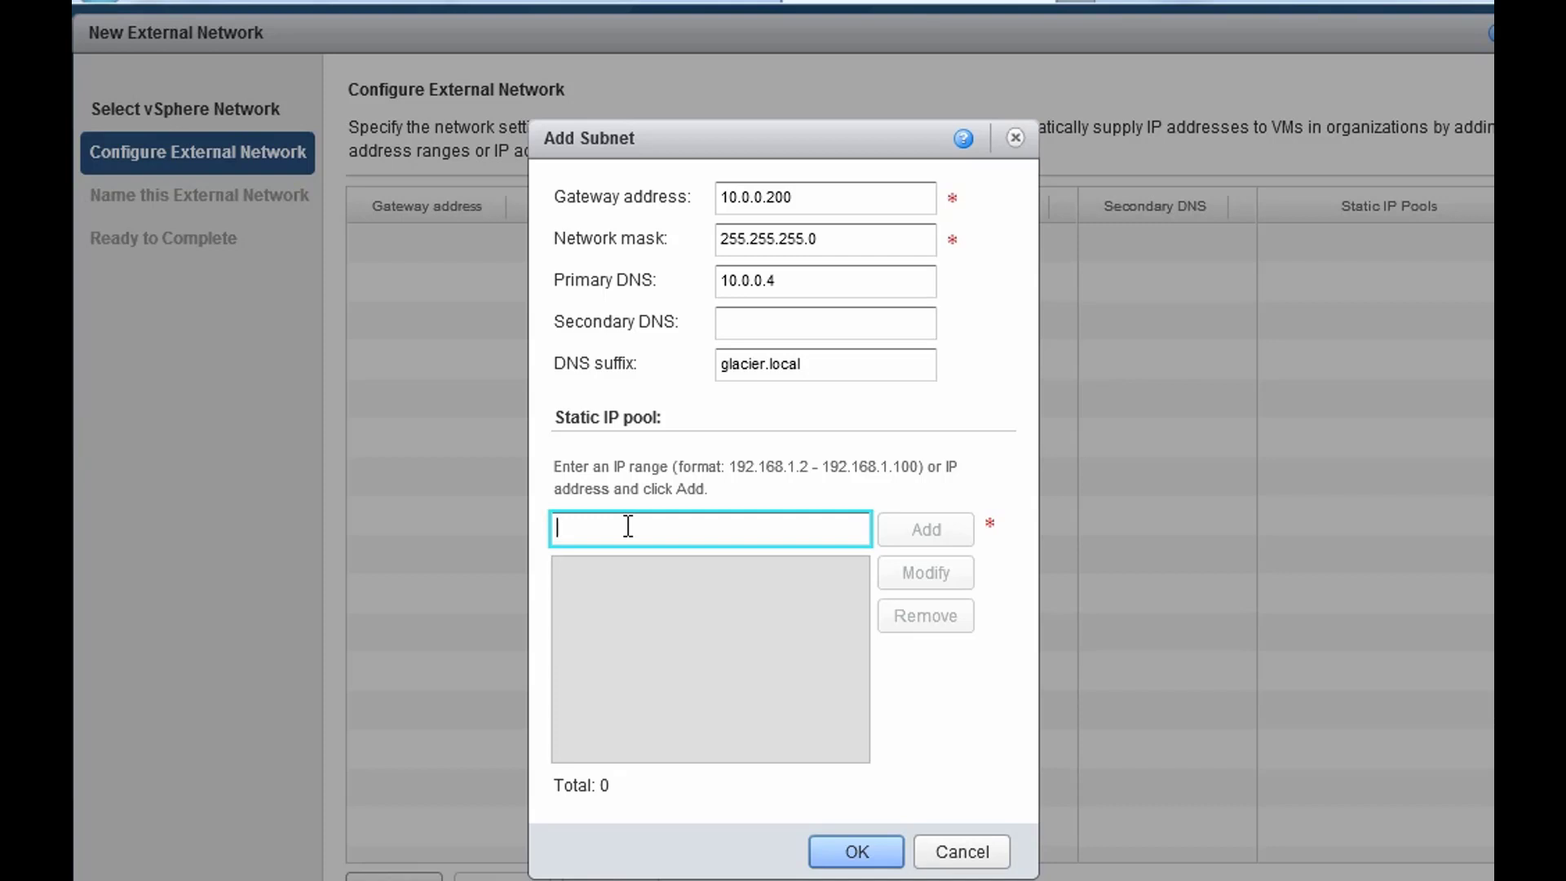
type("10.")
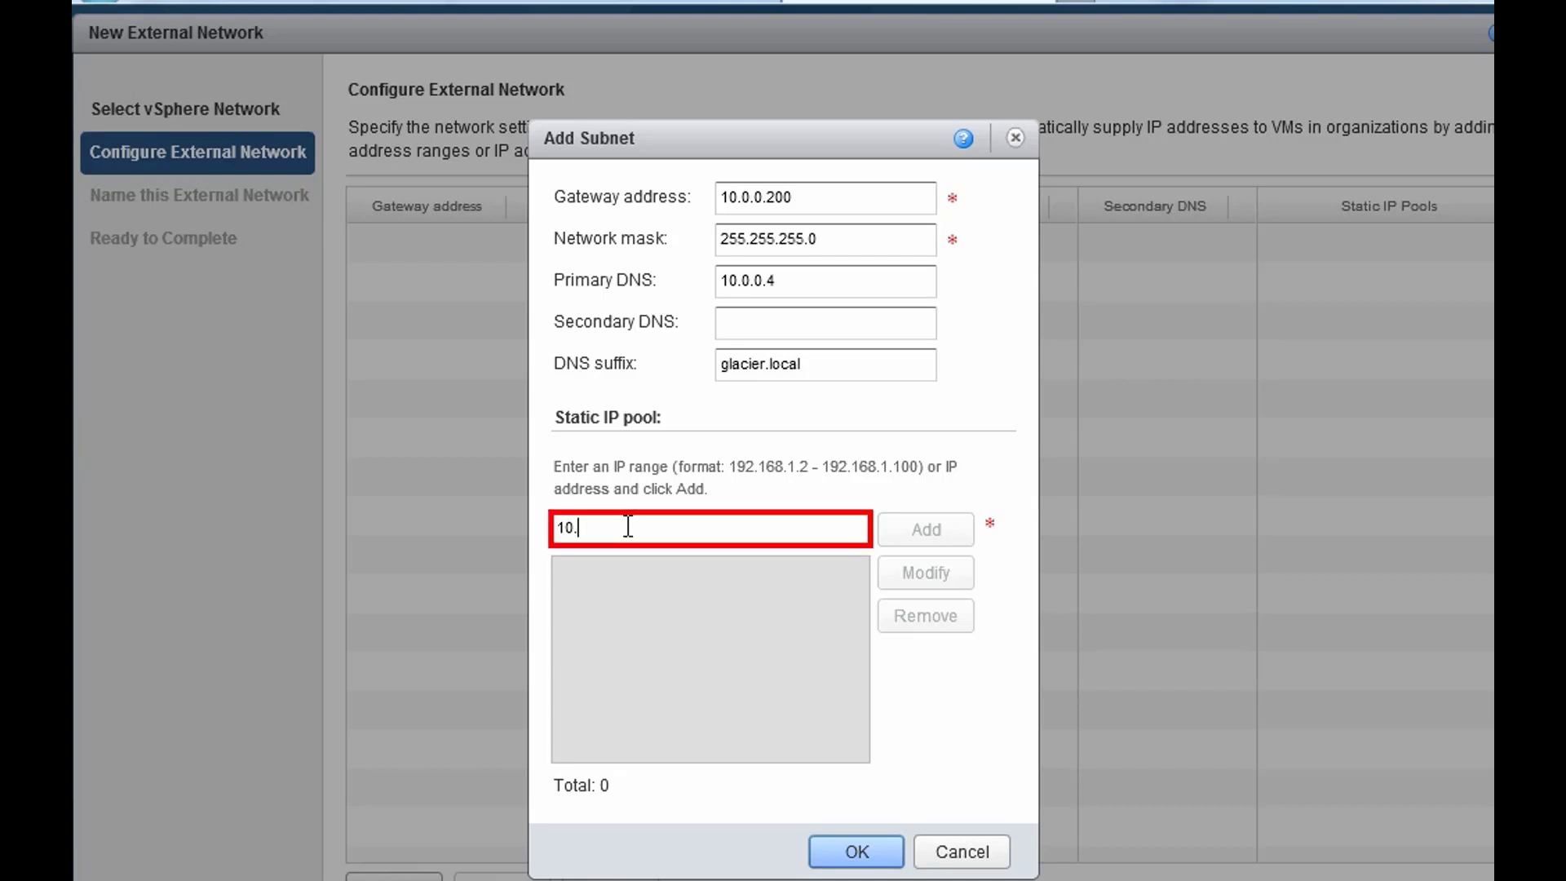
type("0.0.150")
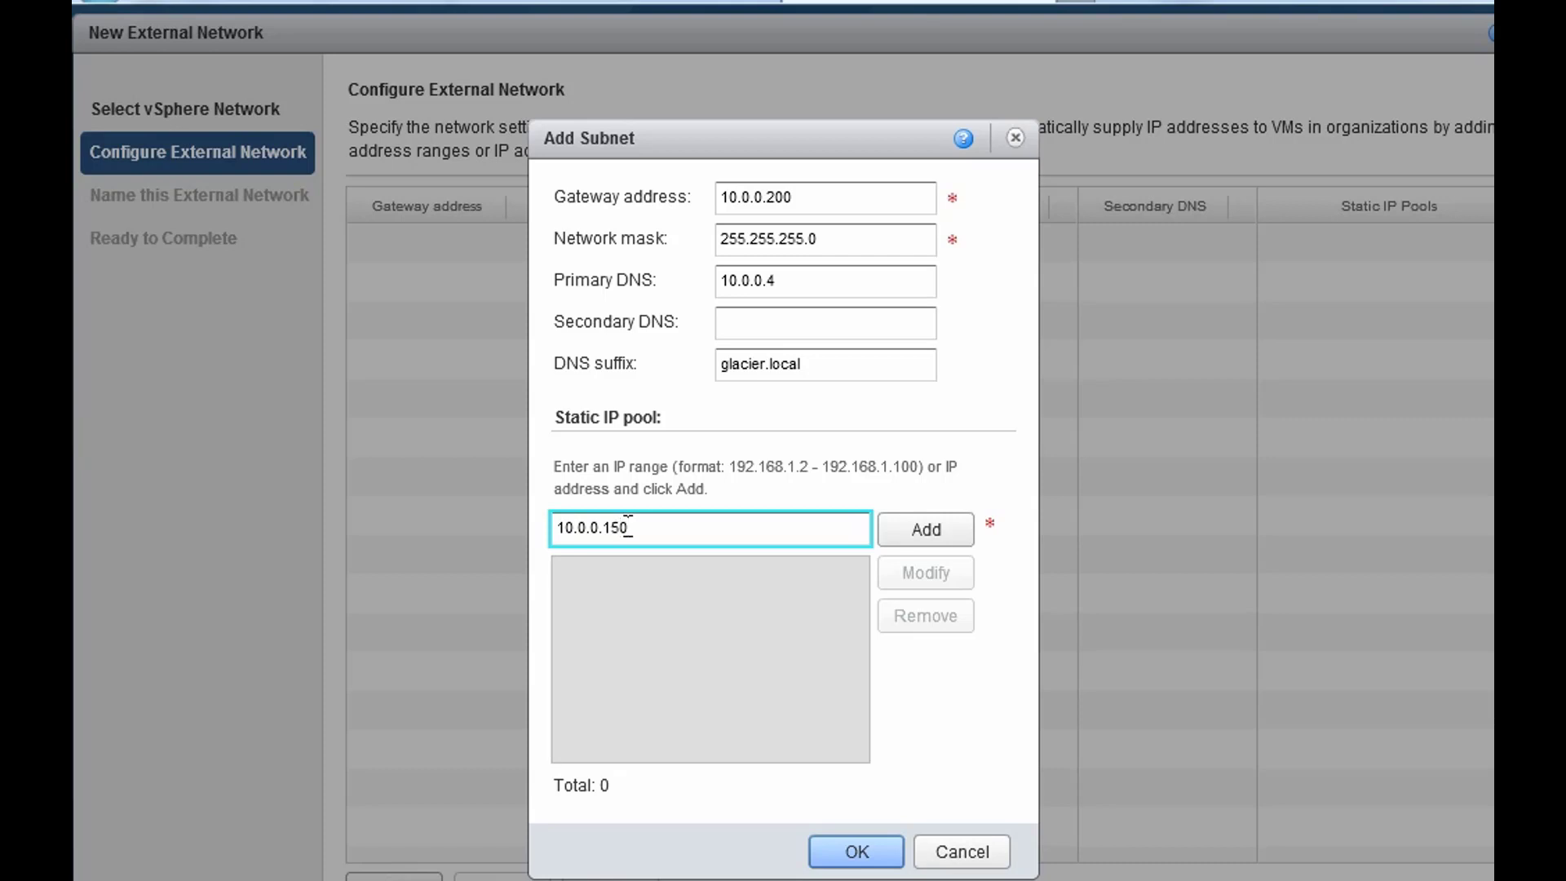
type("-")
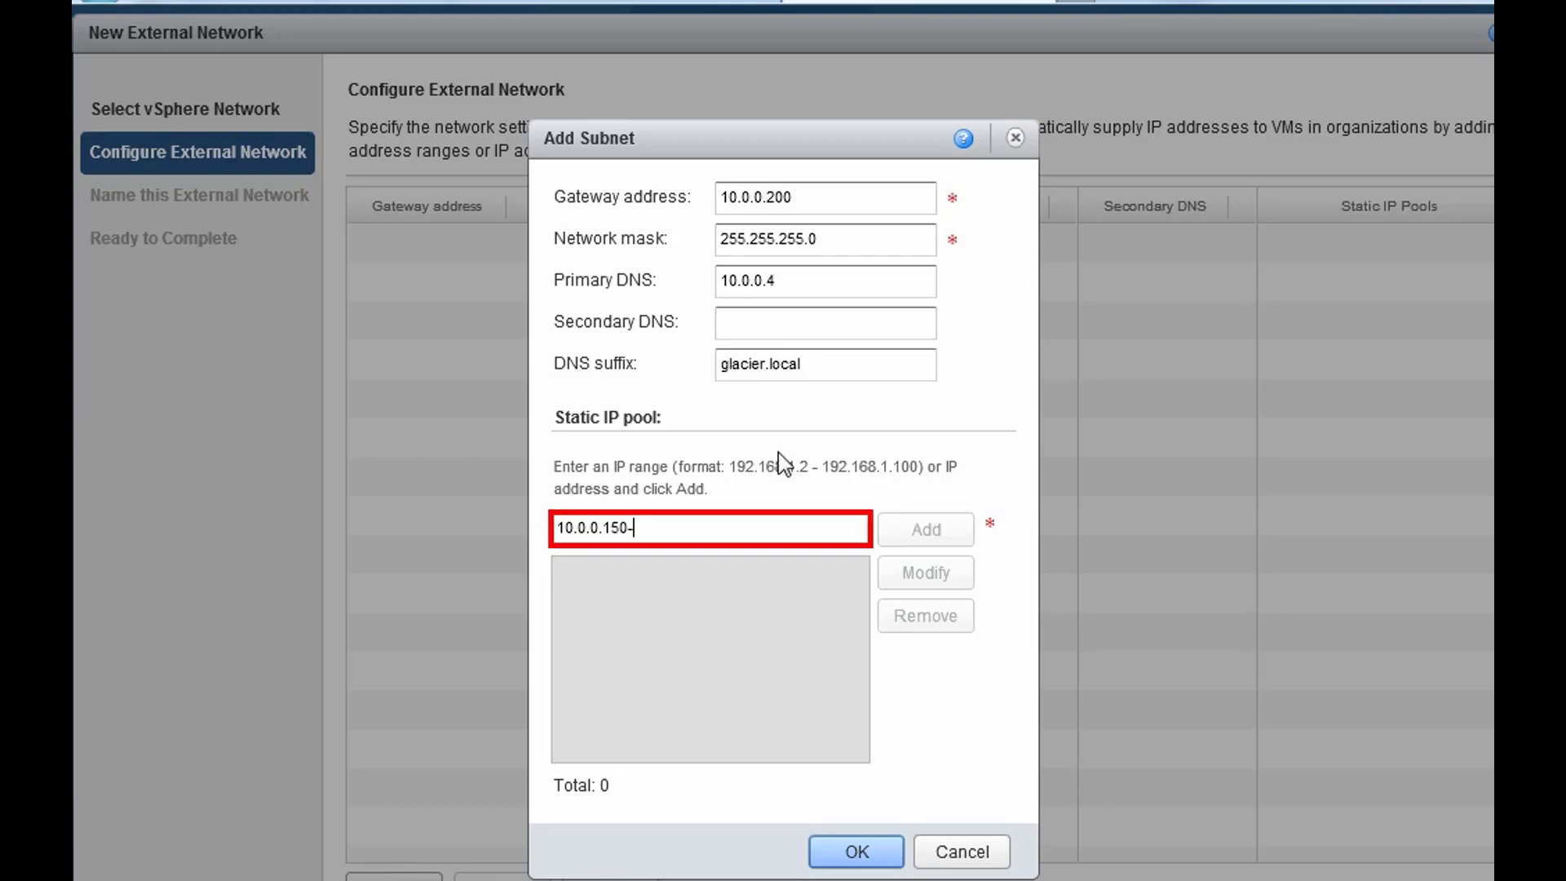
type("10.0.0.159")
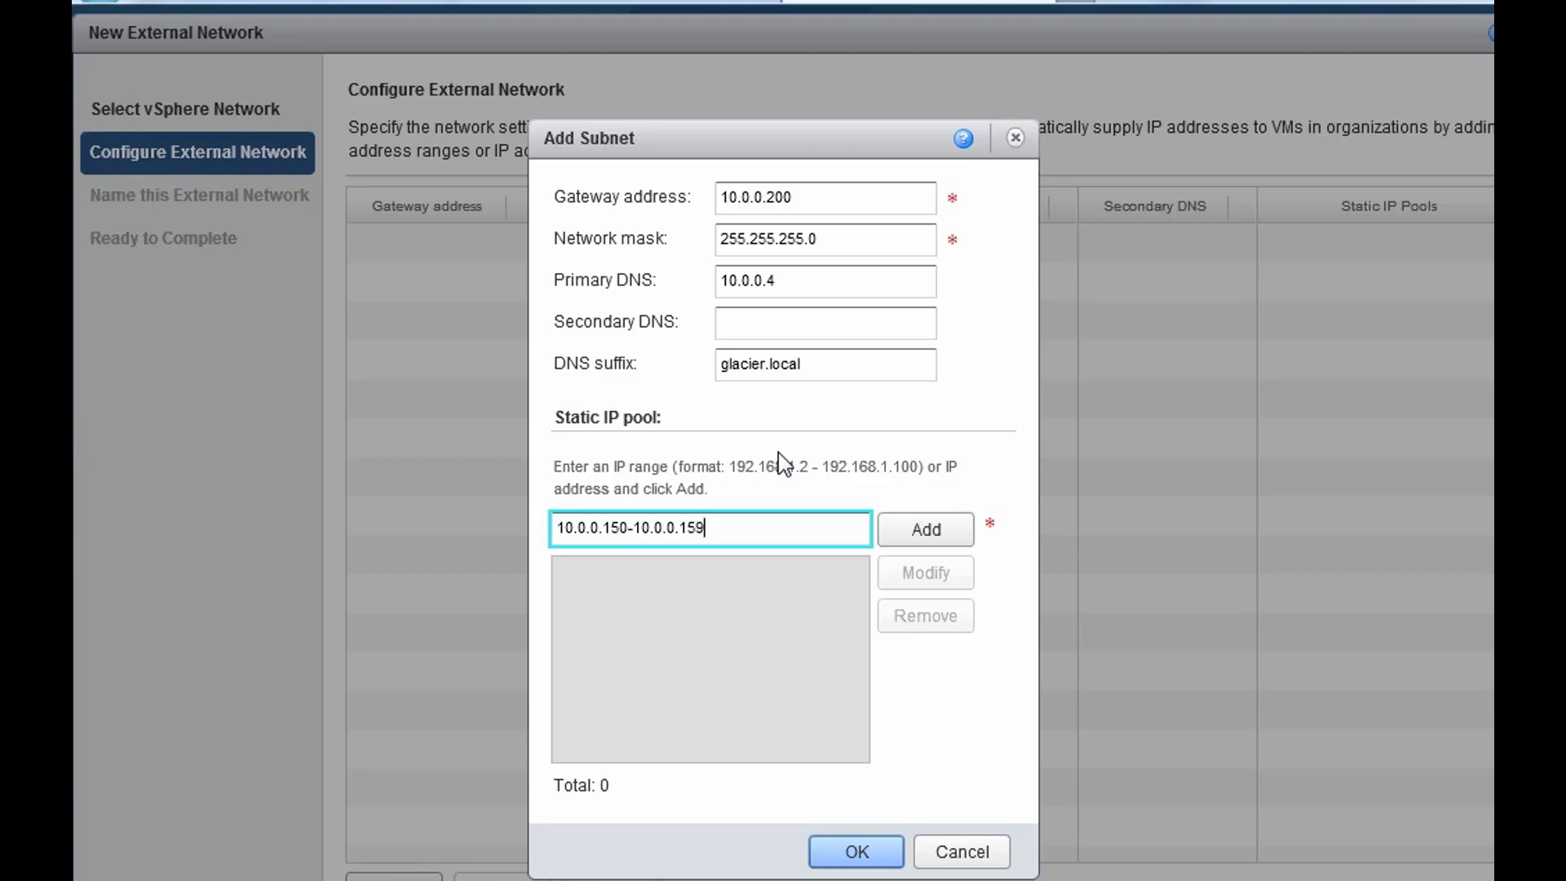
left_click(902, 537)
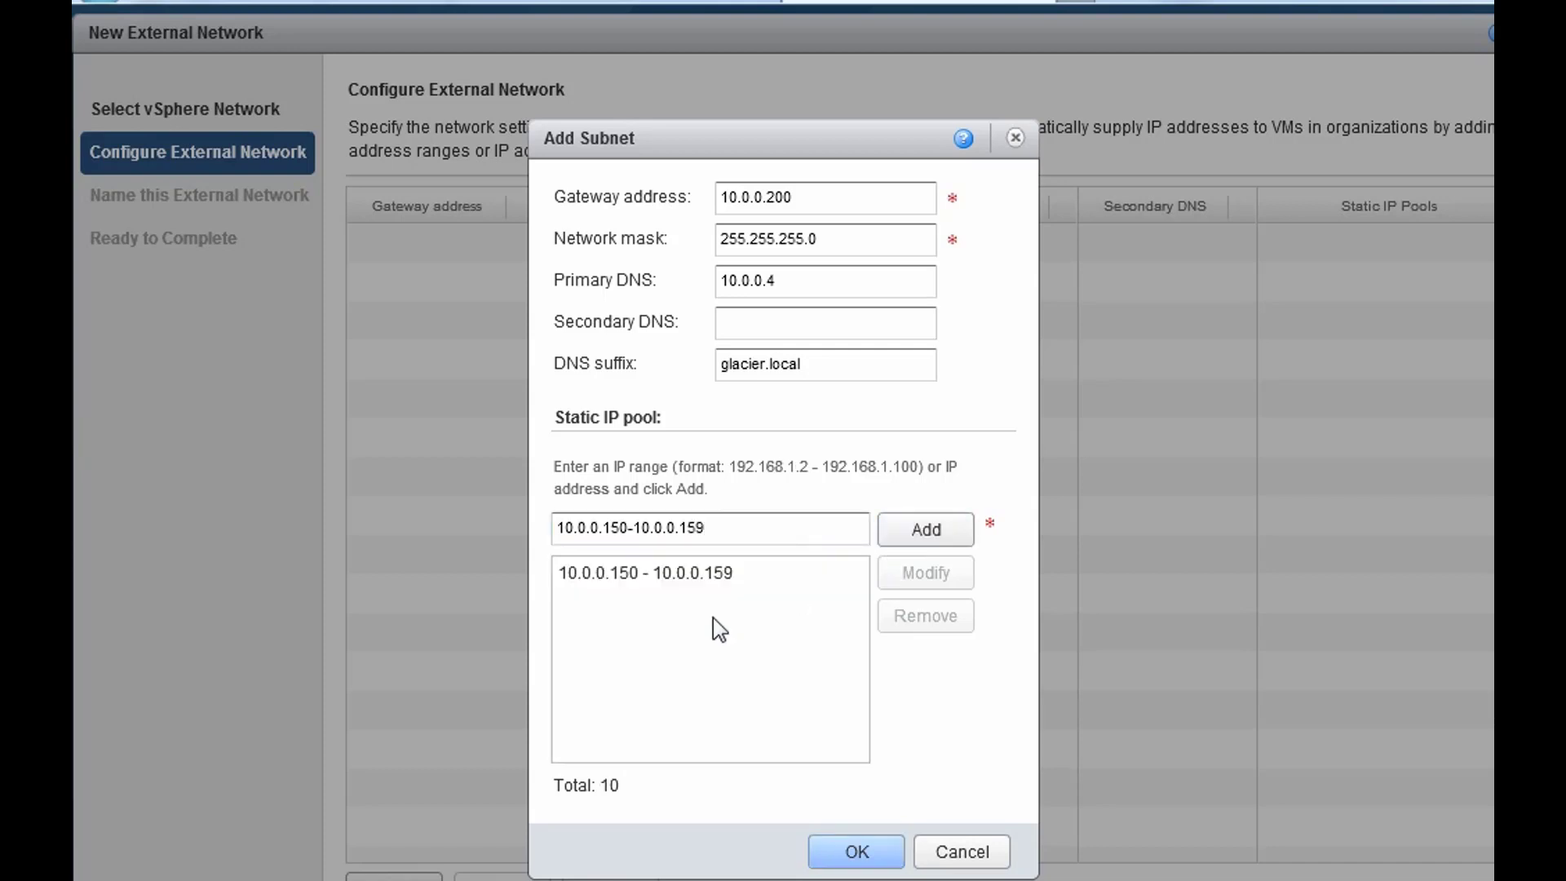
left_click(749, 582)
left_click(856, 851)
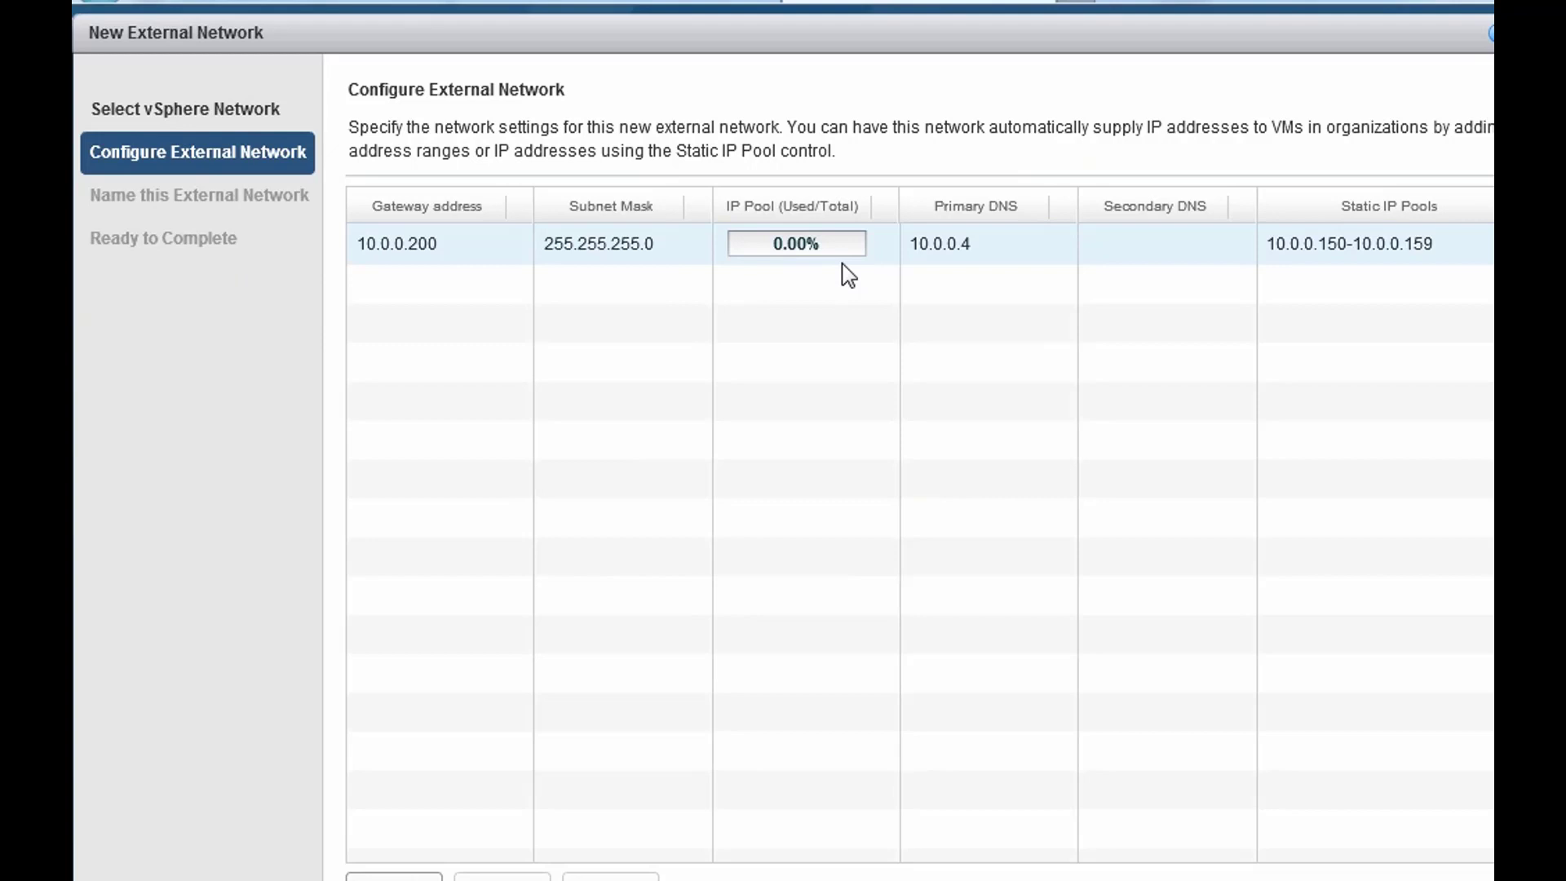
- Name the network 'Corporate LAN' with description 'Connects to the official business corporate LAN (not a home lab)'
left_click(1248, 879)
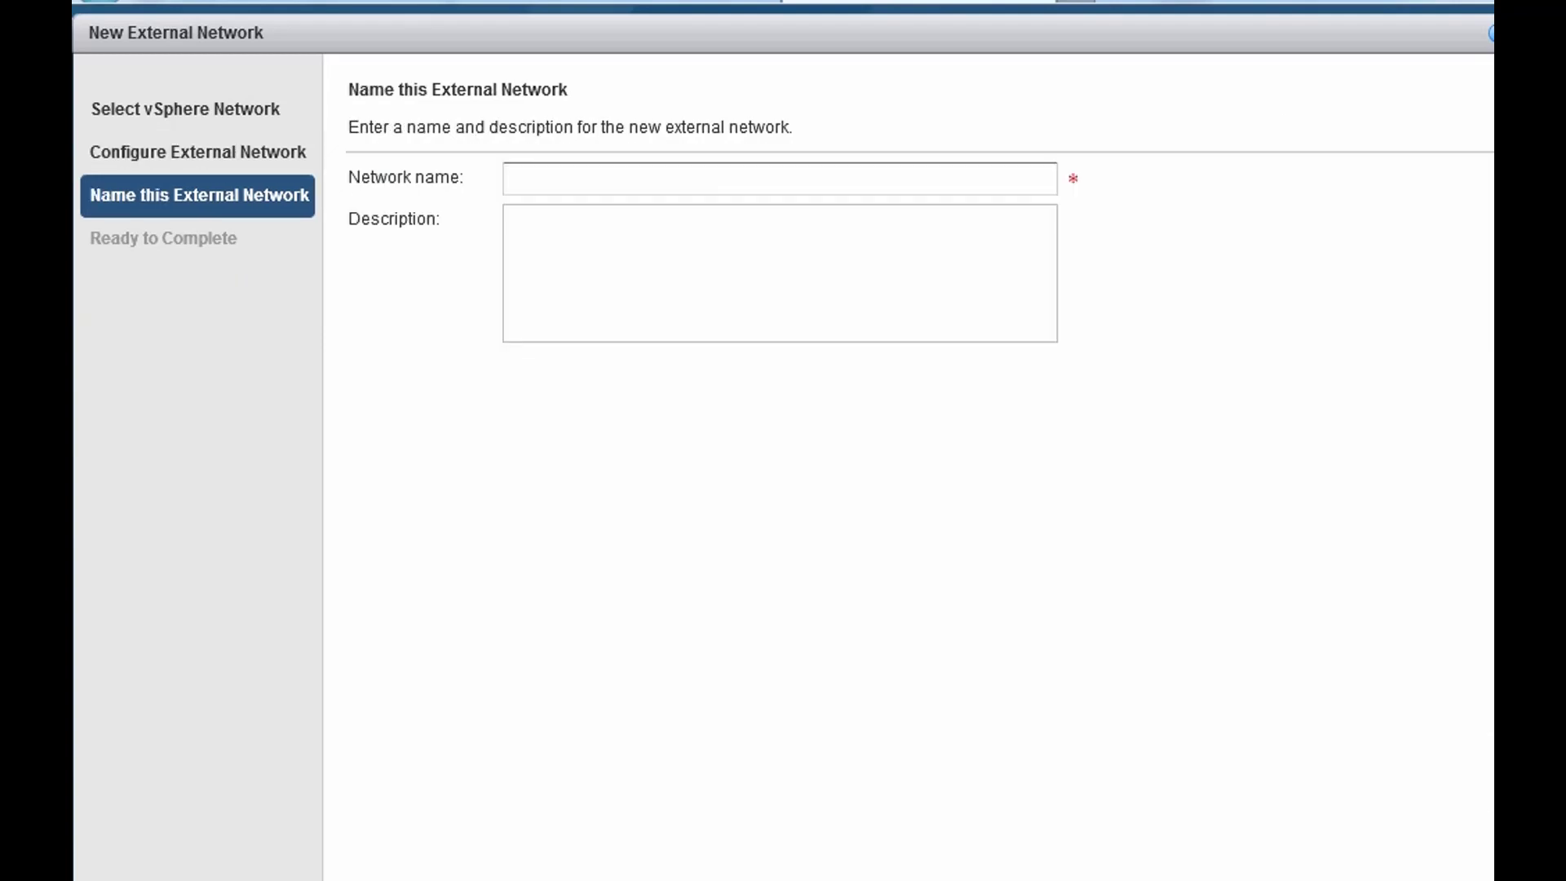
left_click(672, 178)
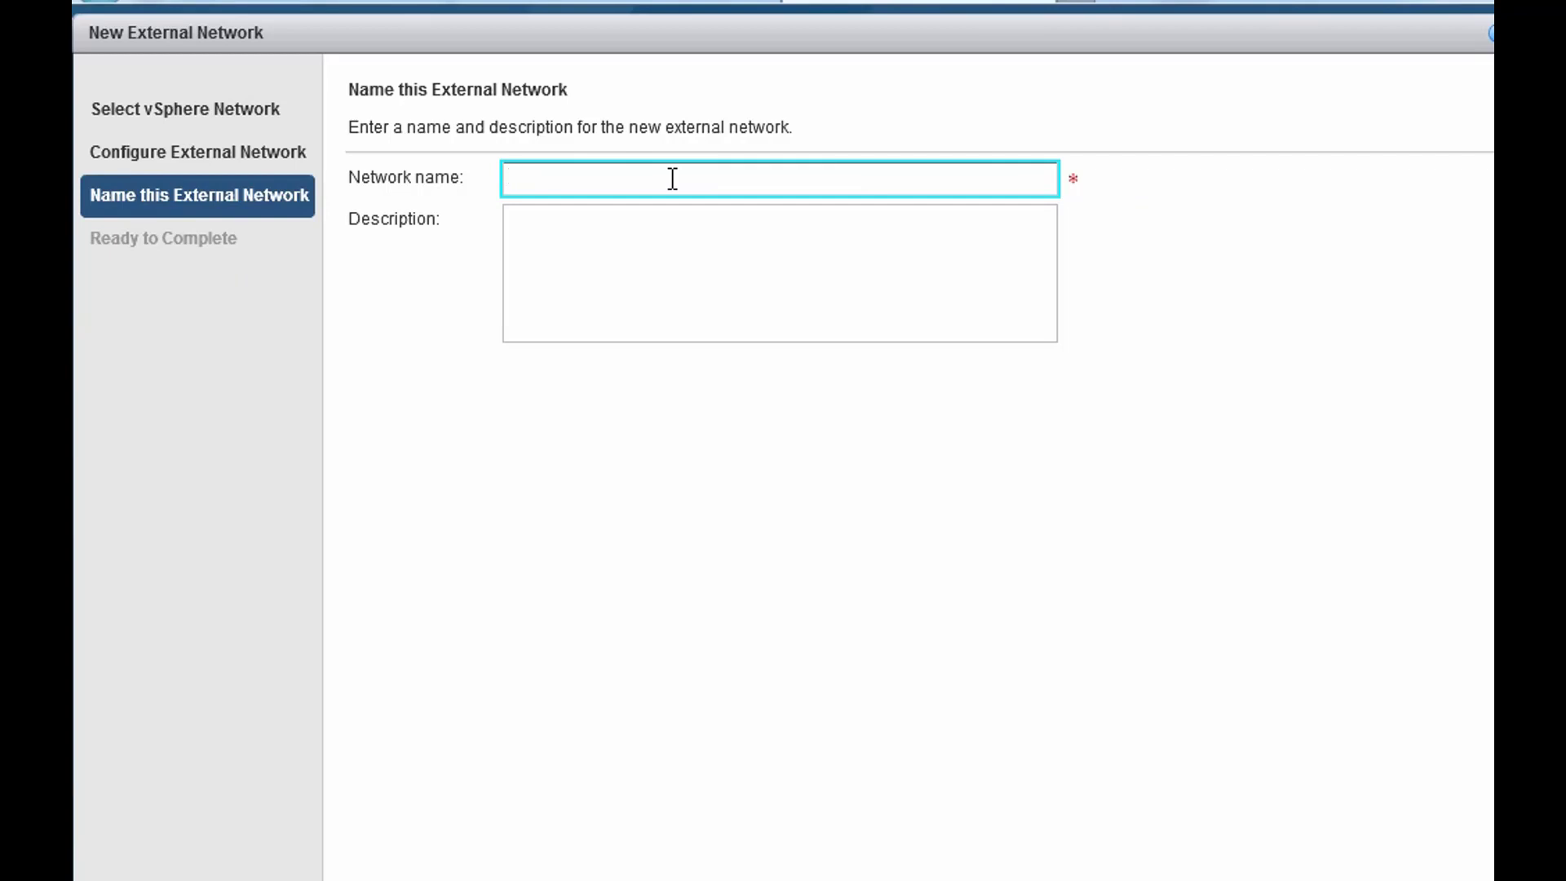
type("Corporate LAN")
left_click(671, 245)
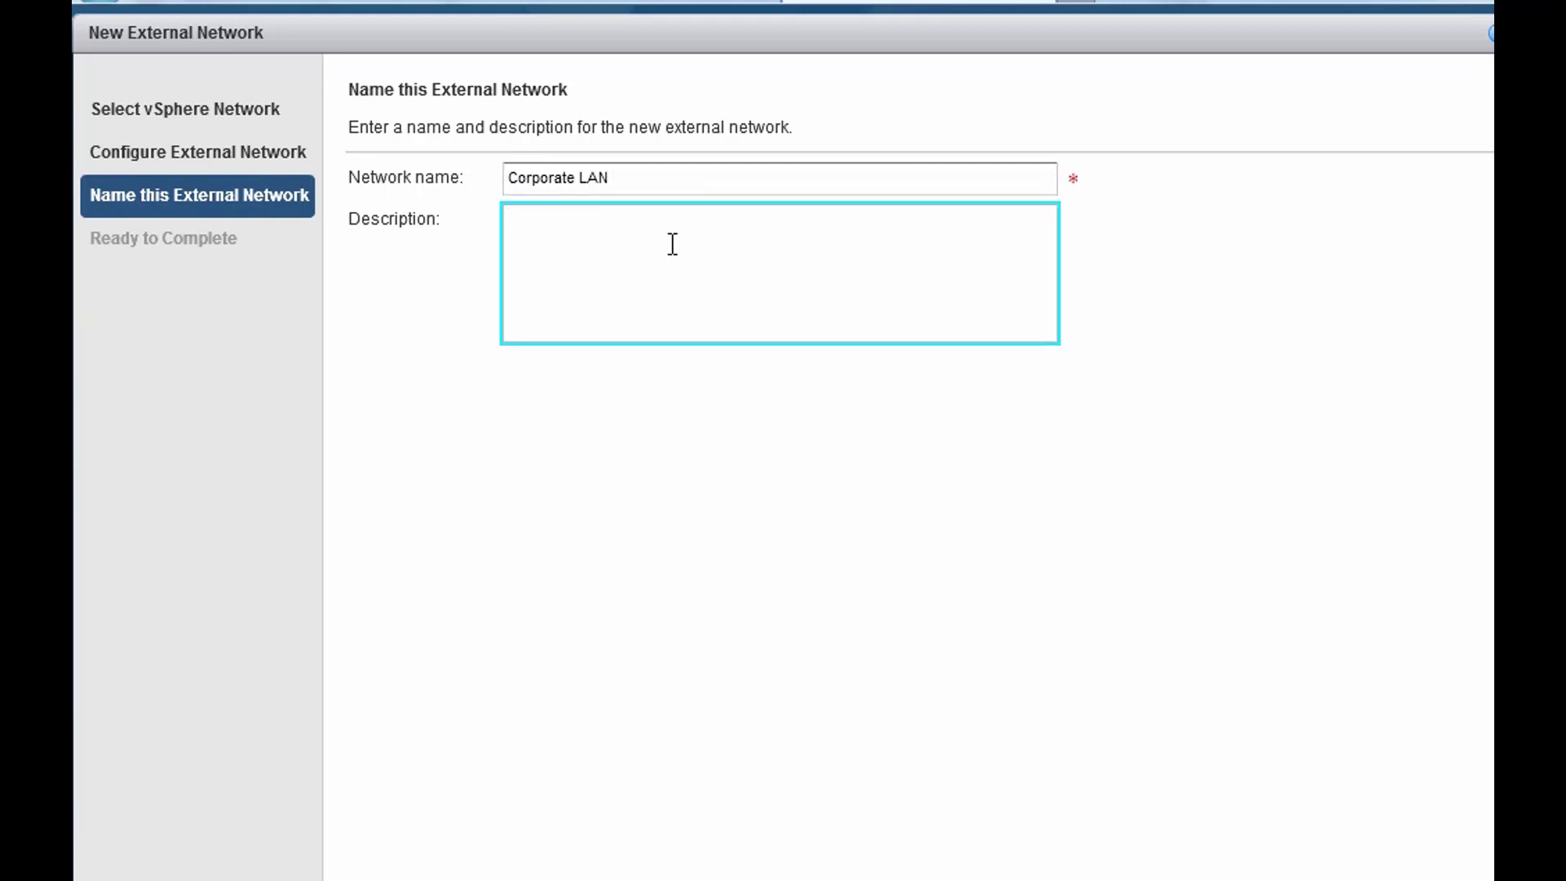
type("Connects to the off")
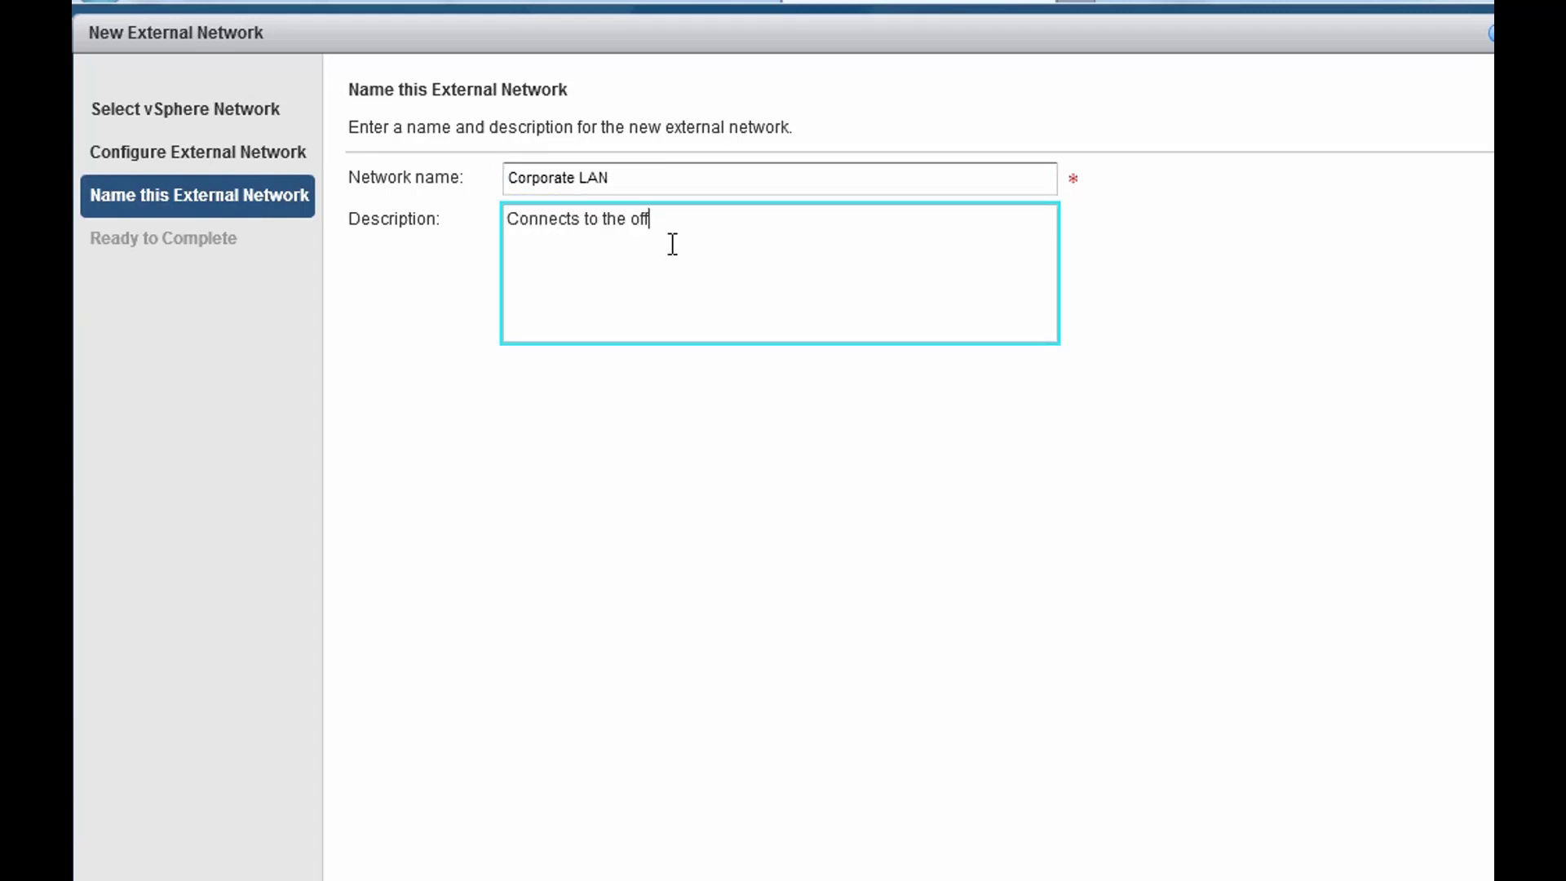
type("icial business corporat")
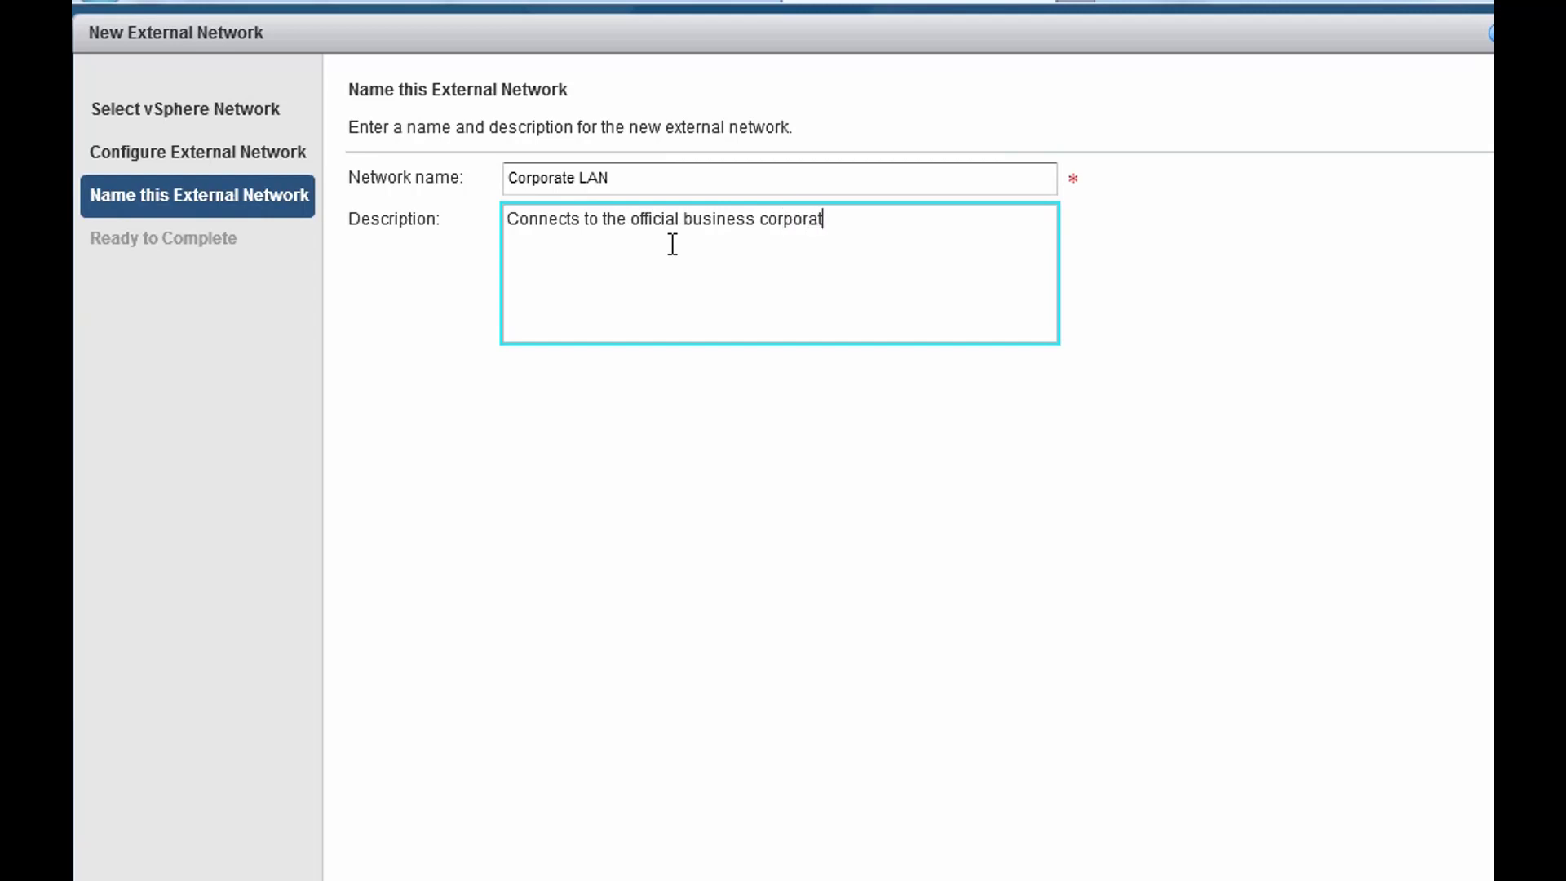
type("e LAN (not a home lab)")
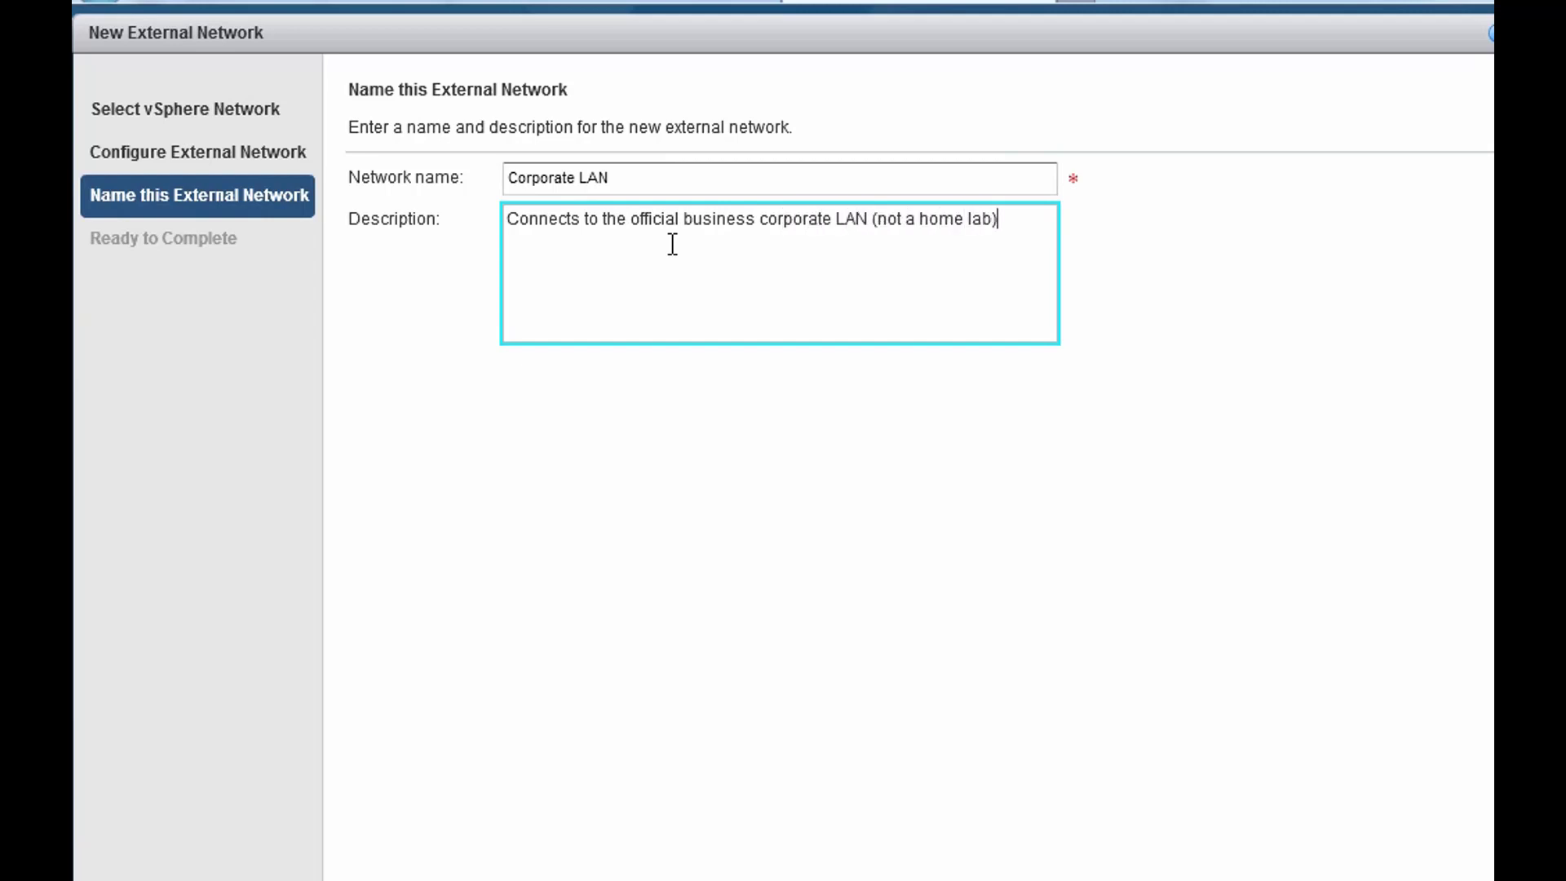
left_click(1313, 877)
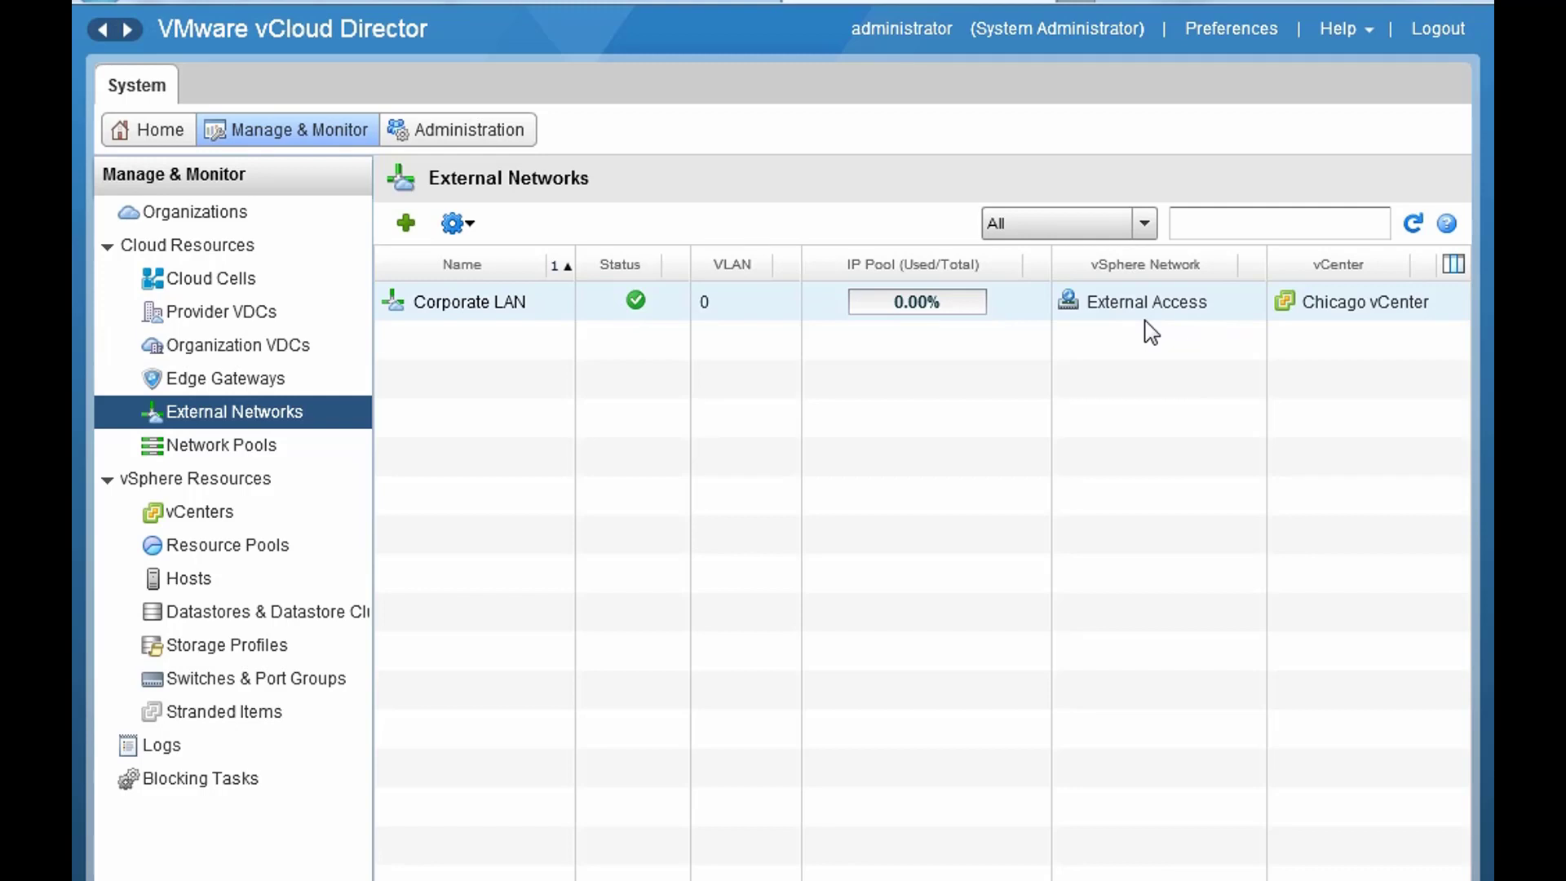
- From the Network Pools list, launch the Create Network Pool Wizard
left_click(287, 454)
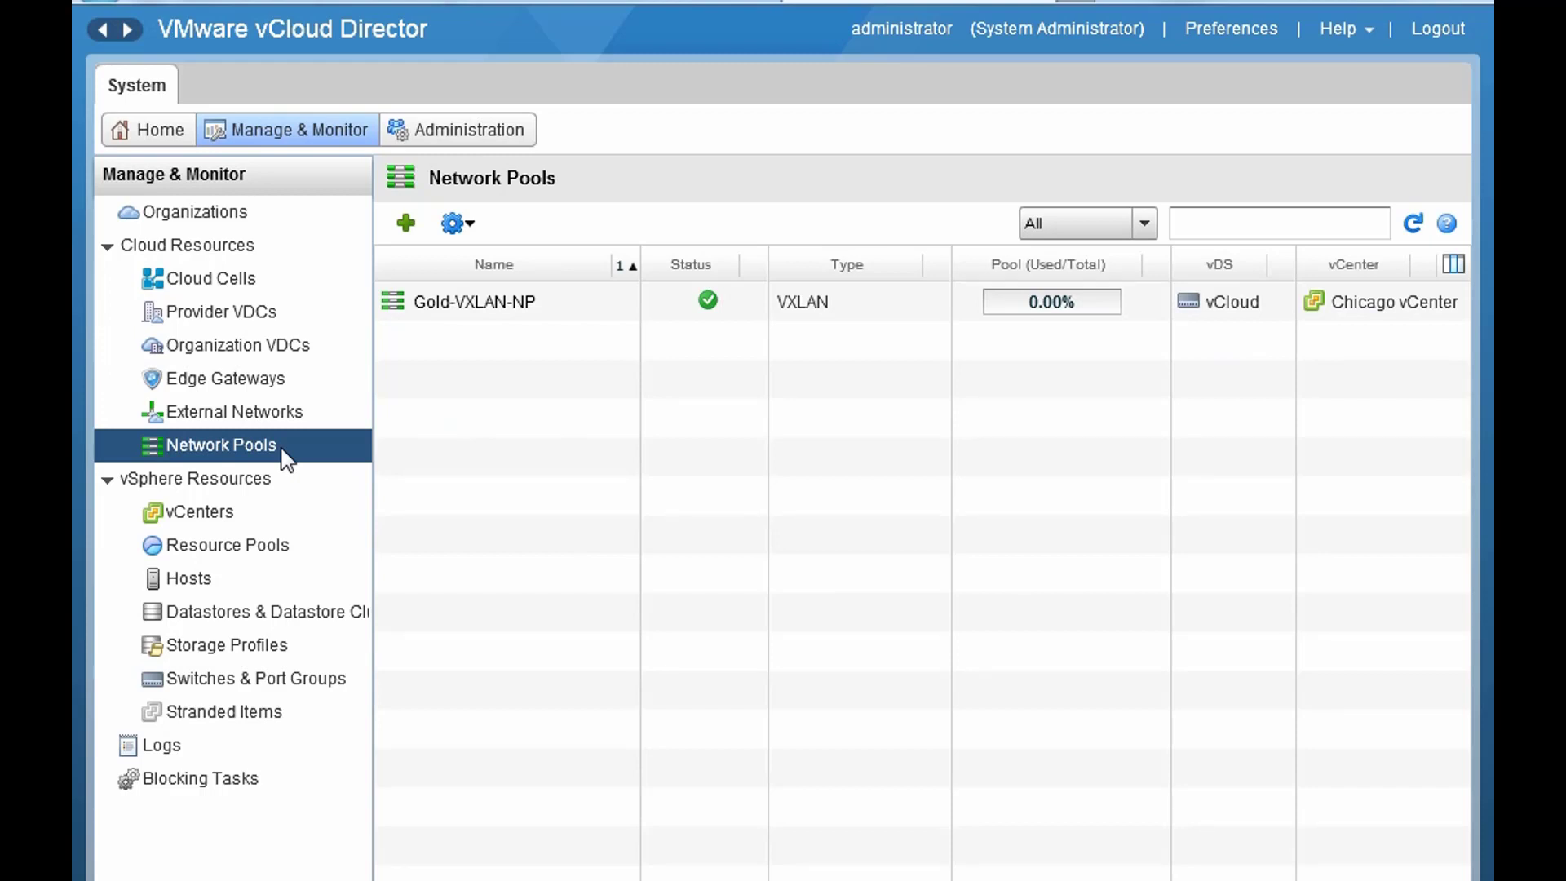
left_click(408, 228)
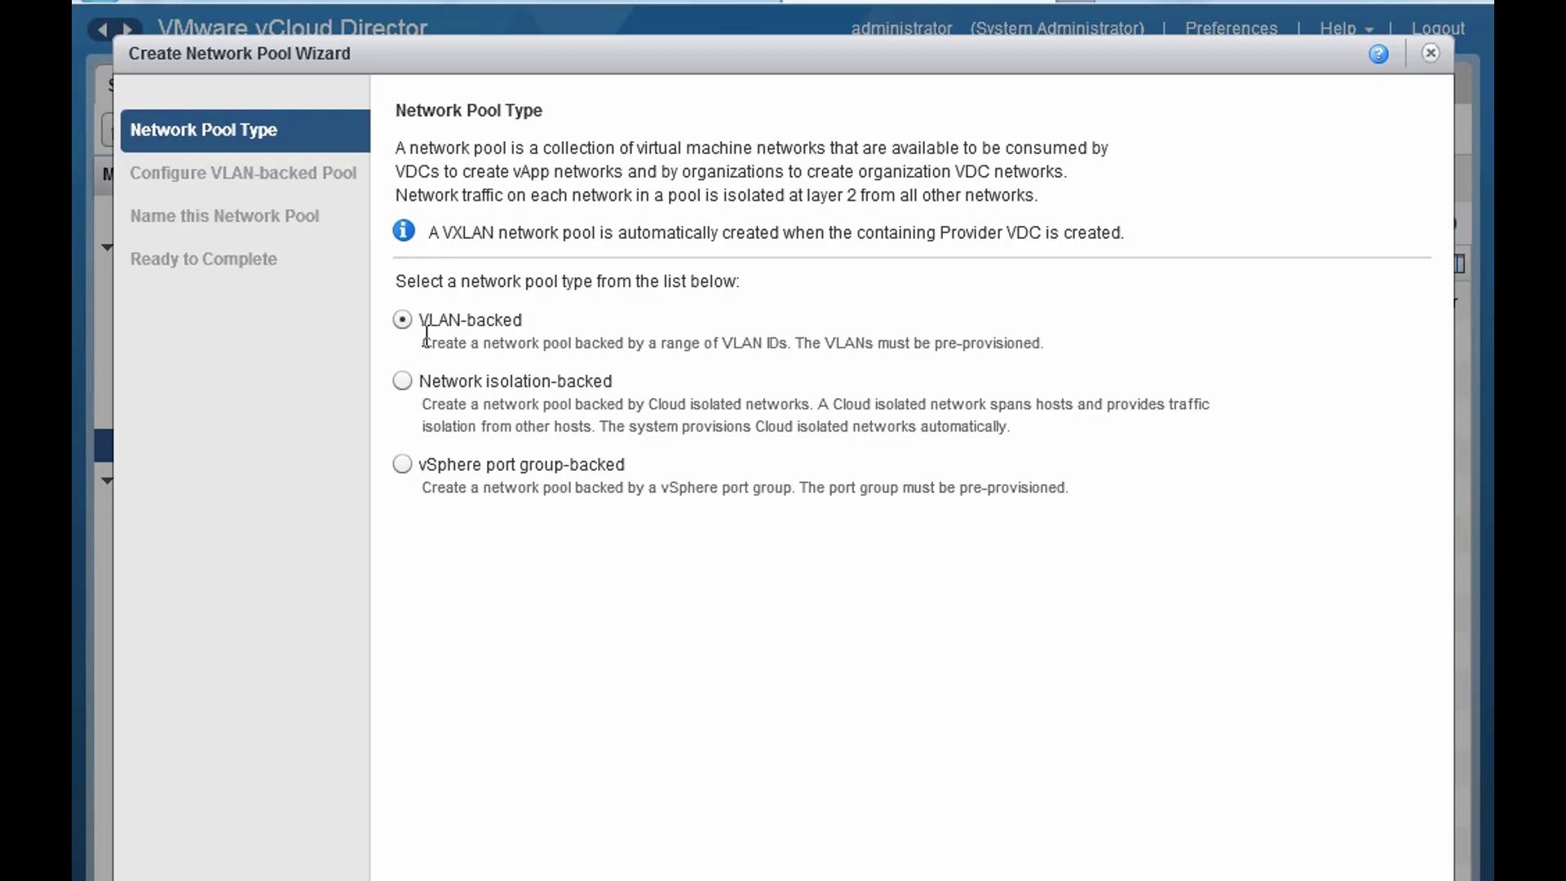
- Make it a port group-backed pool on Chicago vCenter using the vCloud-VLAN30 port group
left_click(402, 464)
left_click(1198, 879)
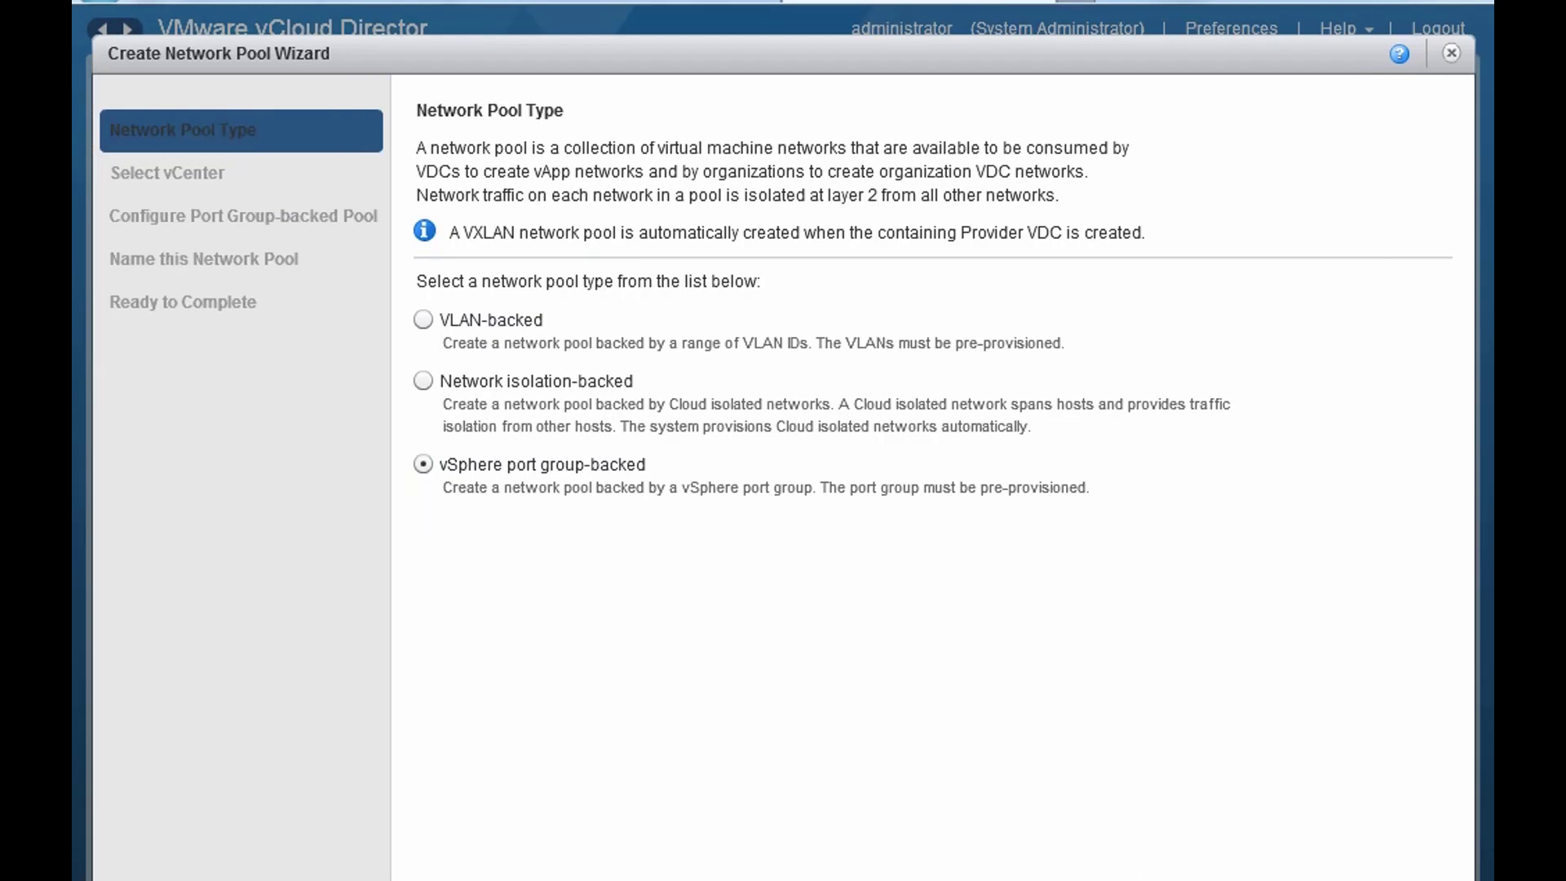
left_click(545, 308)
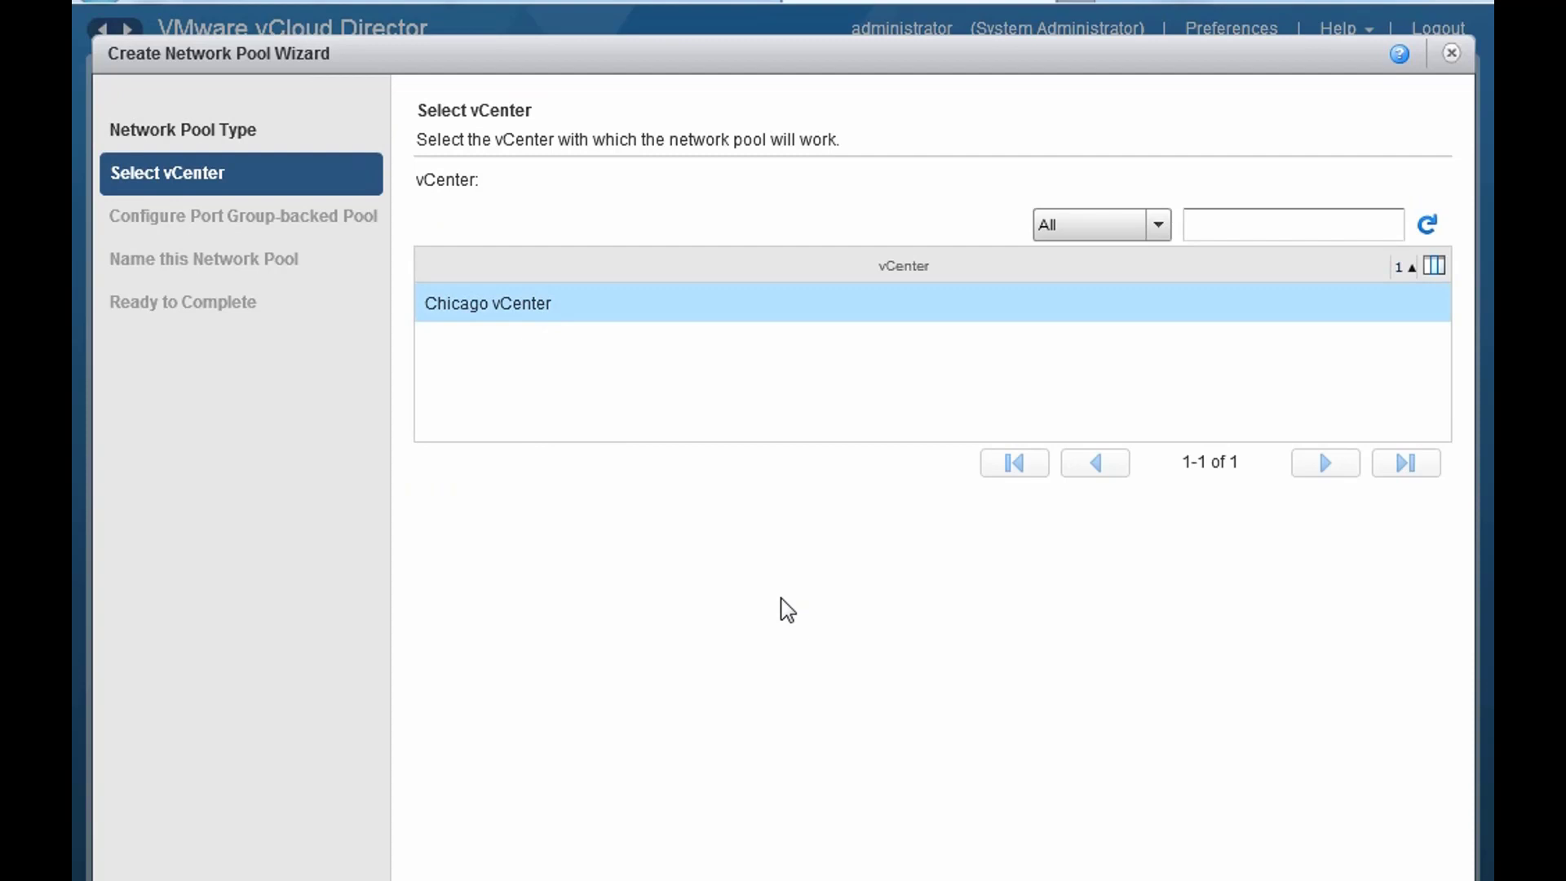
left_click(1199, 879)
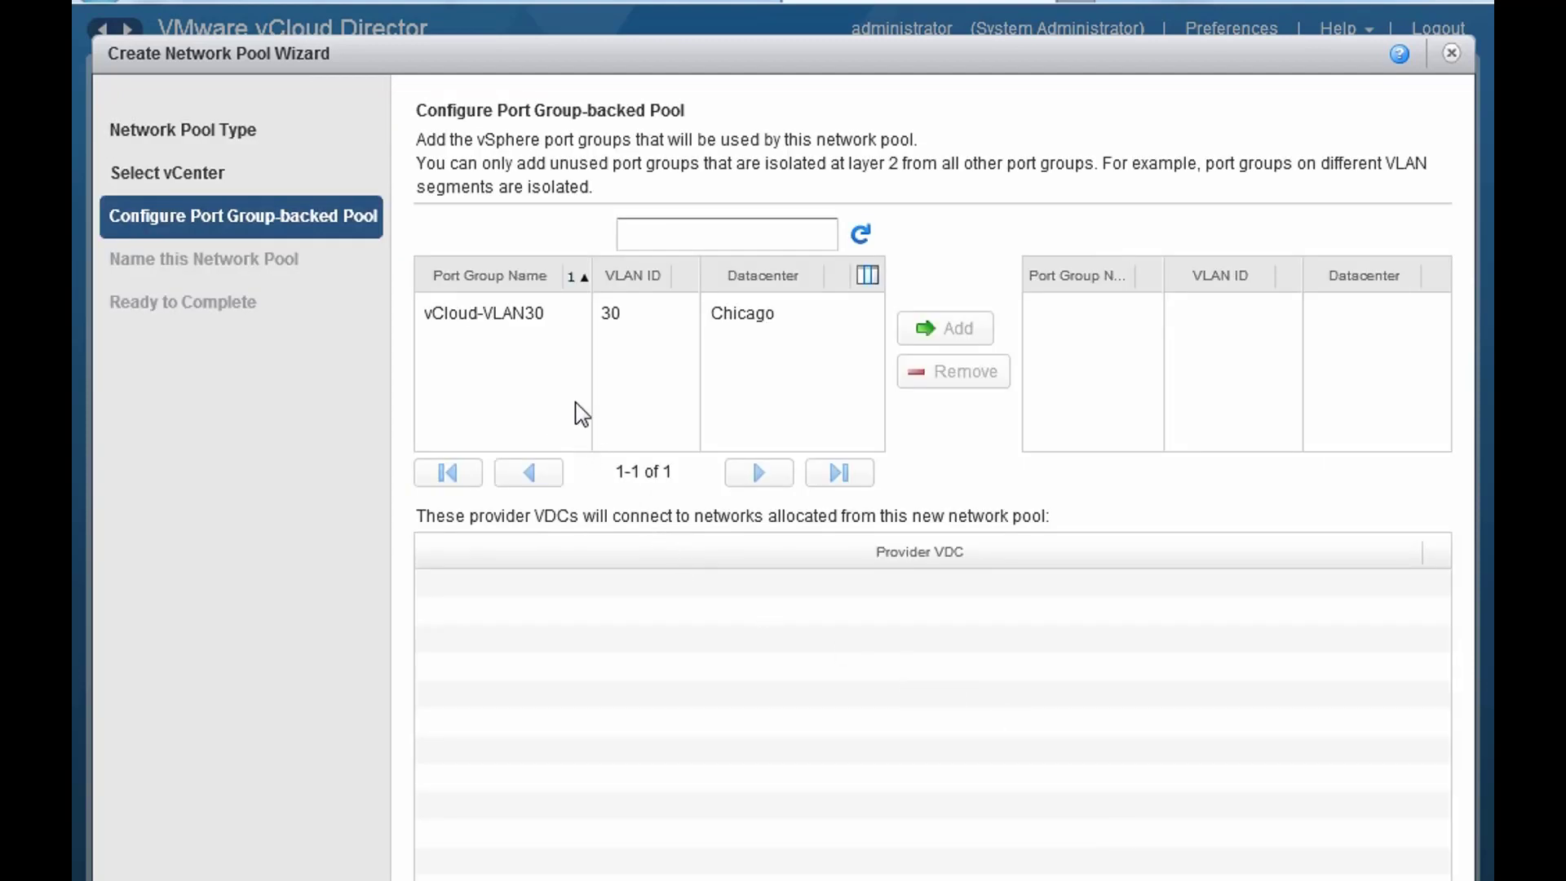
left_click(508, 324)
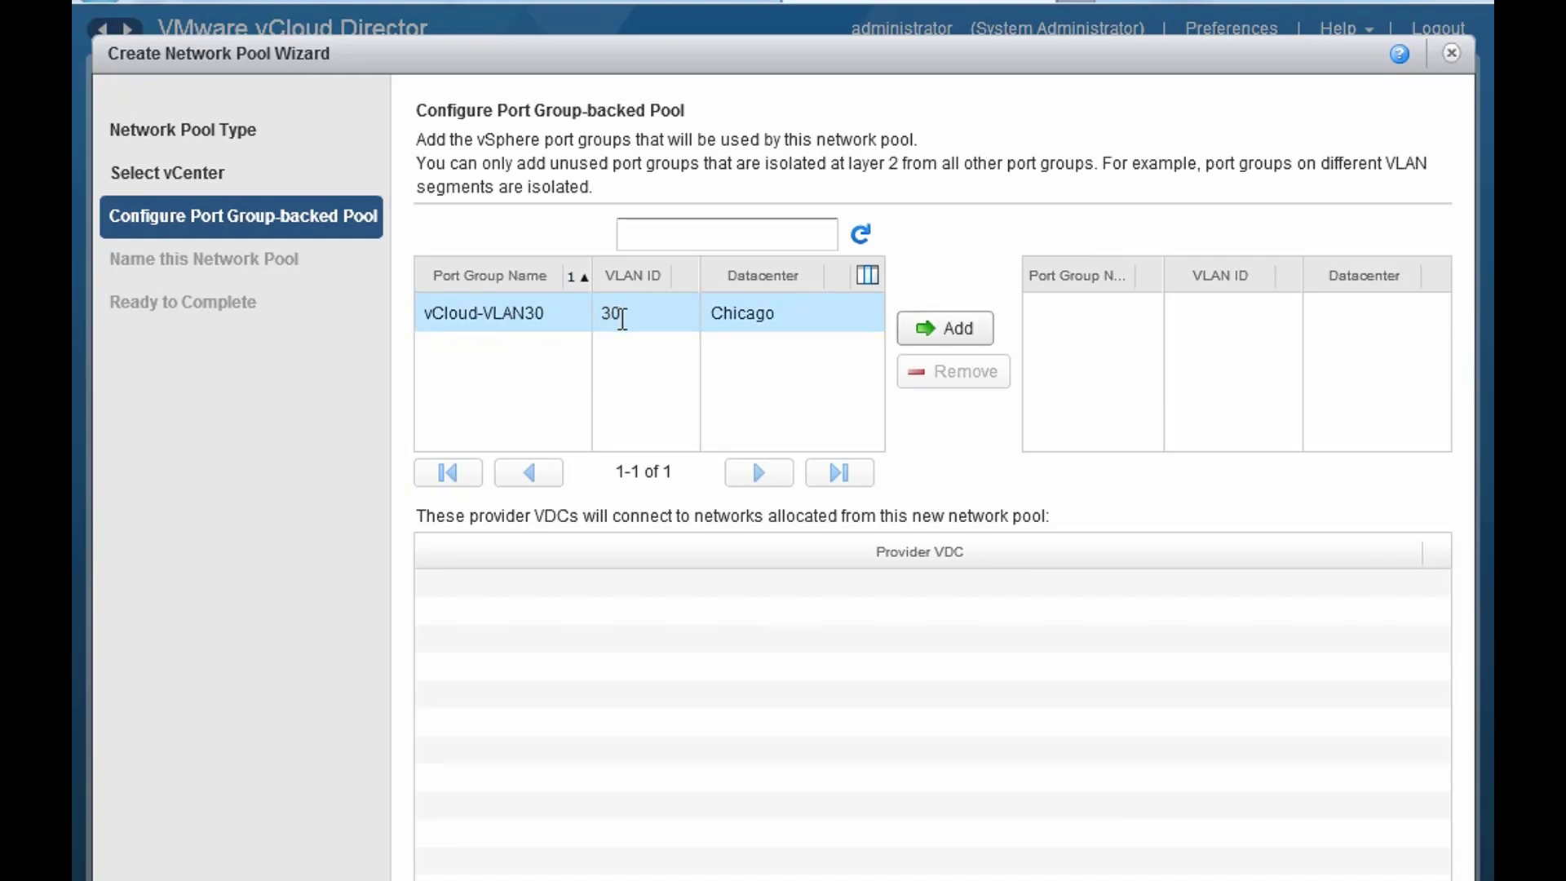
left_click(946, 333)
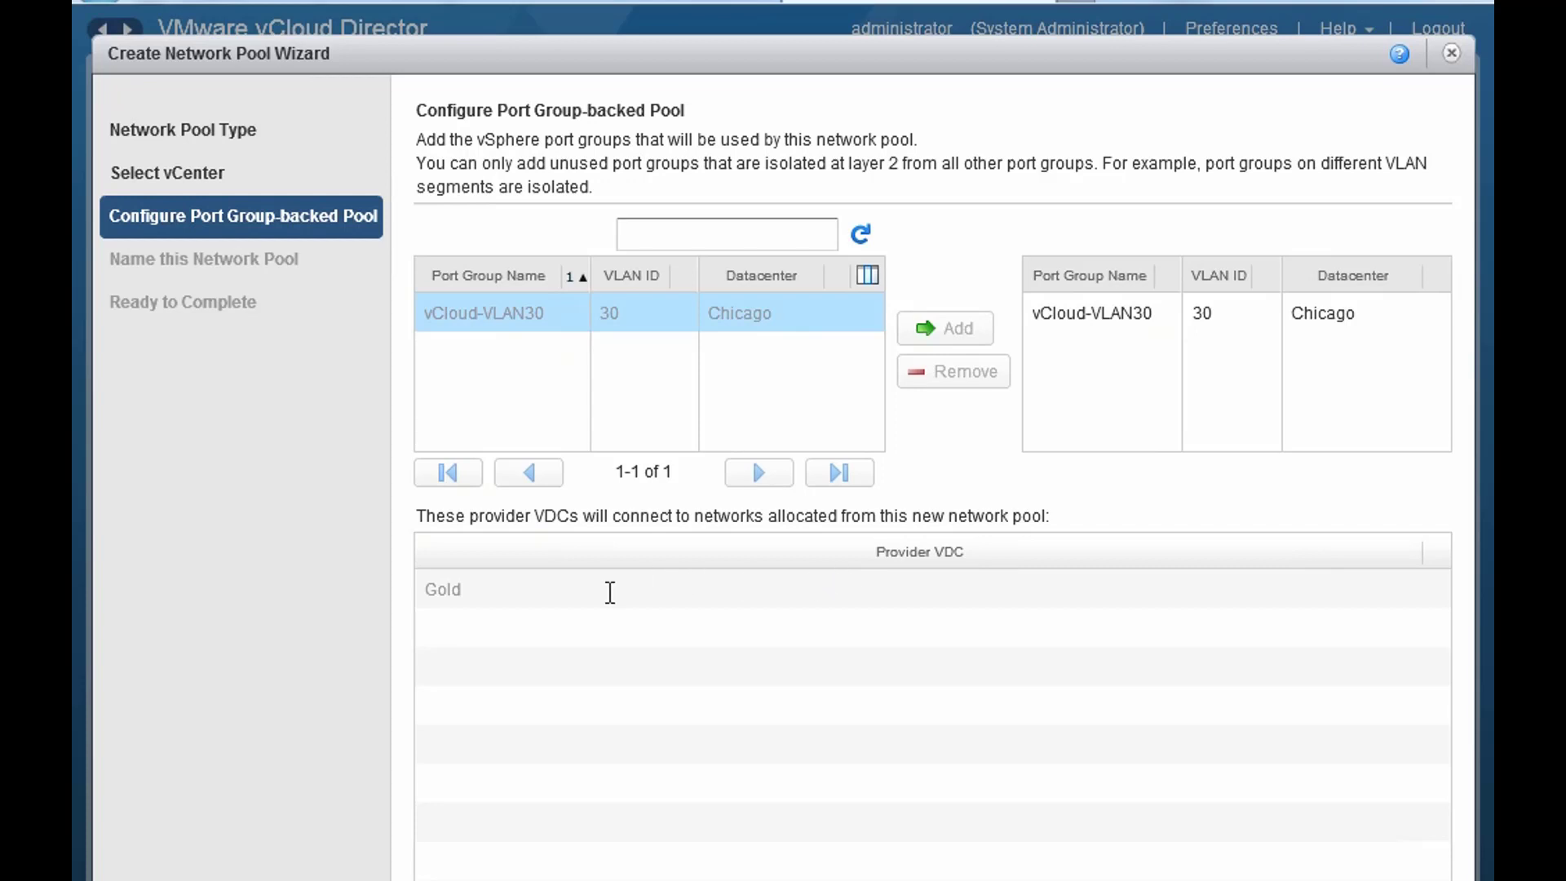
left_click(1223, 879)
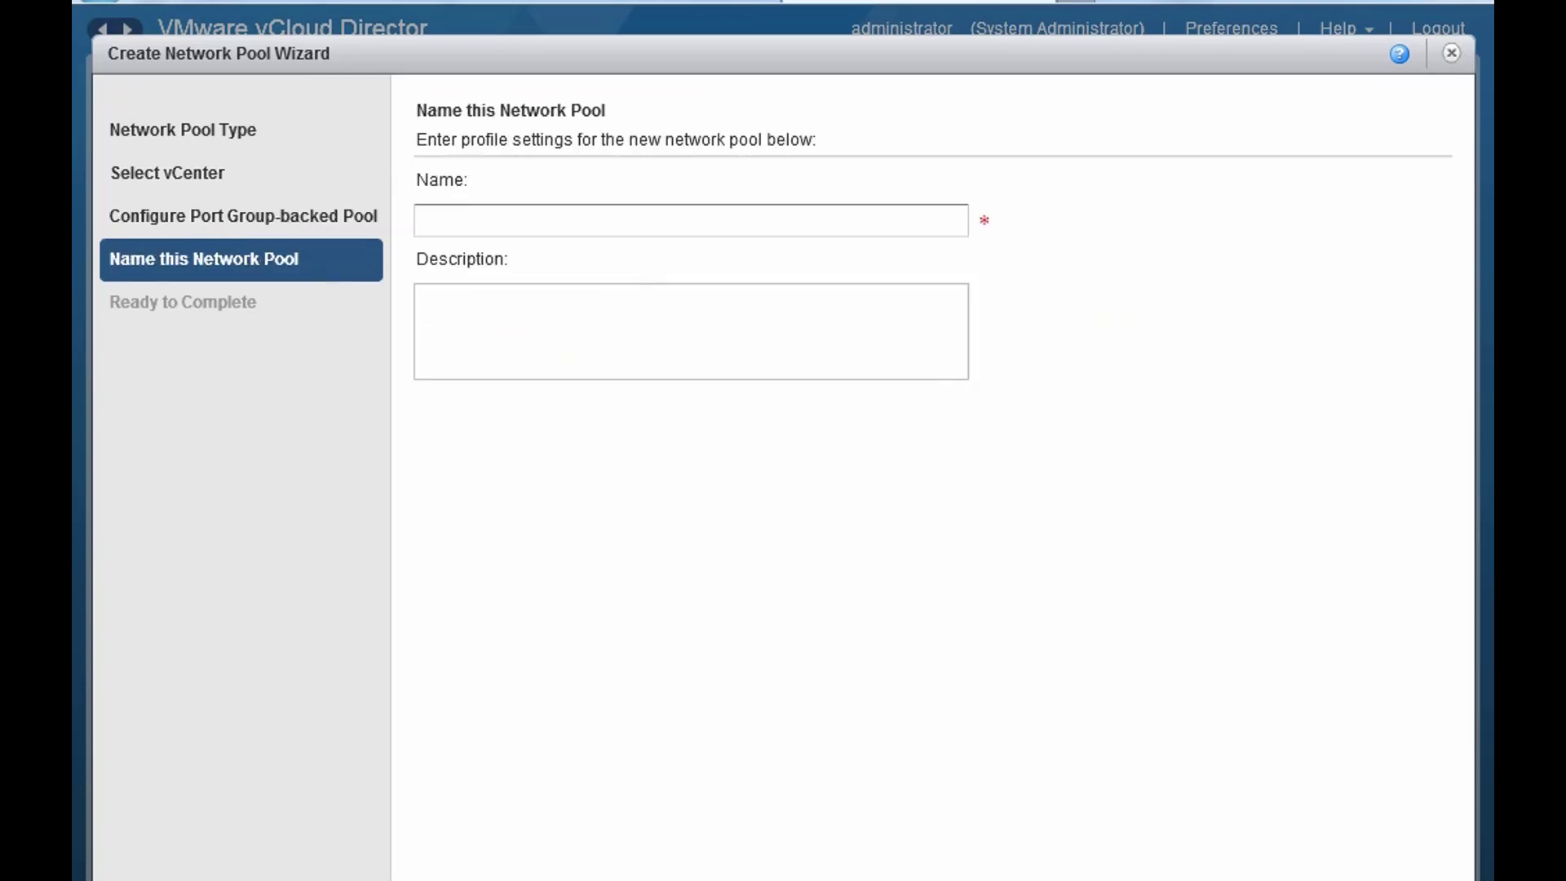
- Name the pool VLAN30-PortGroupBacked, describe it as 'Port Group Backed', and finish
left_click(594, 217)
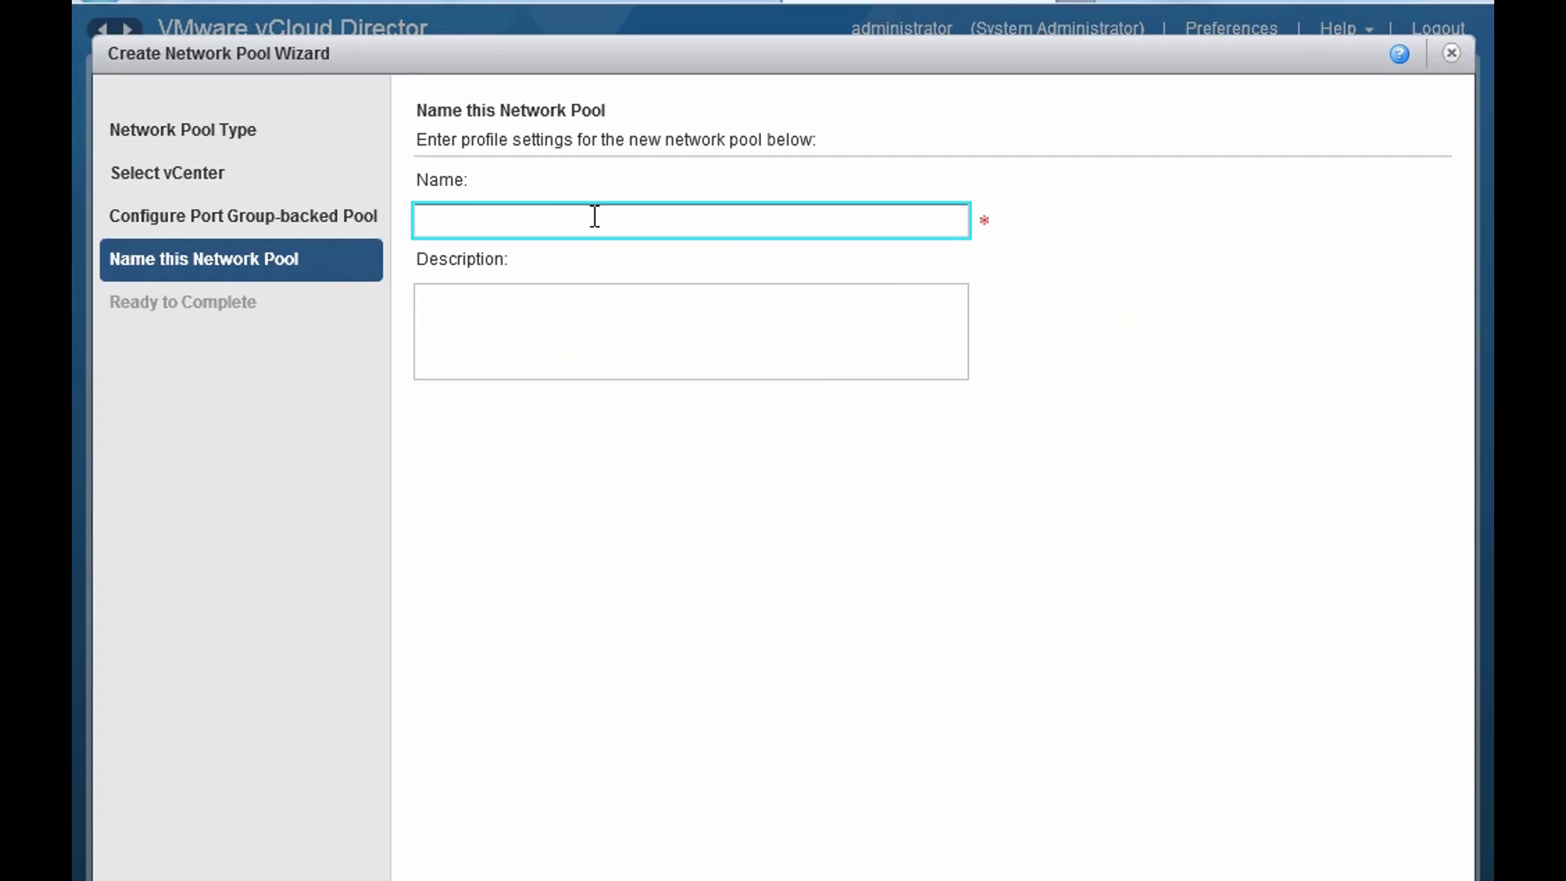
type("VLAN30-PortGroupBacked")
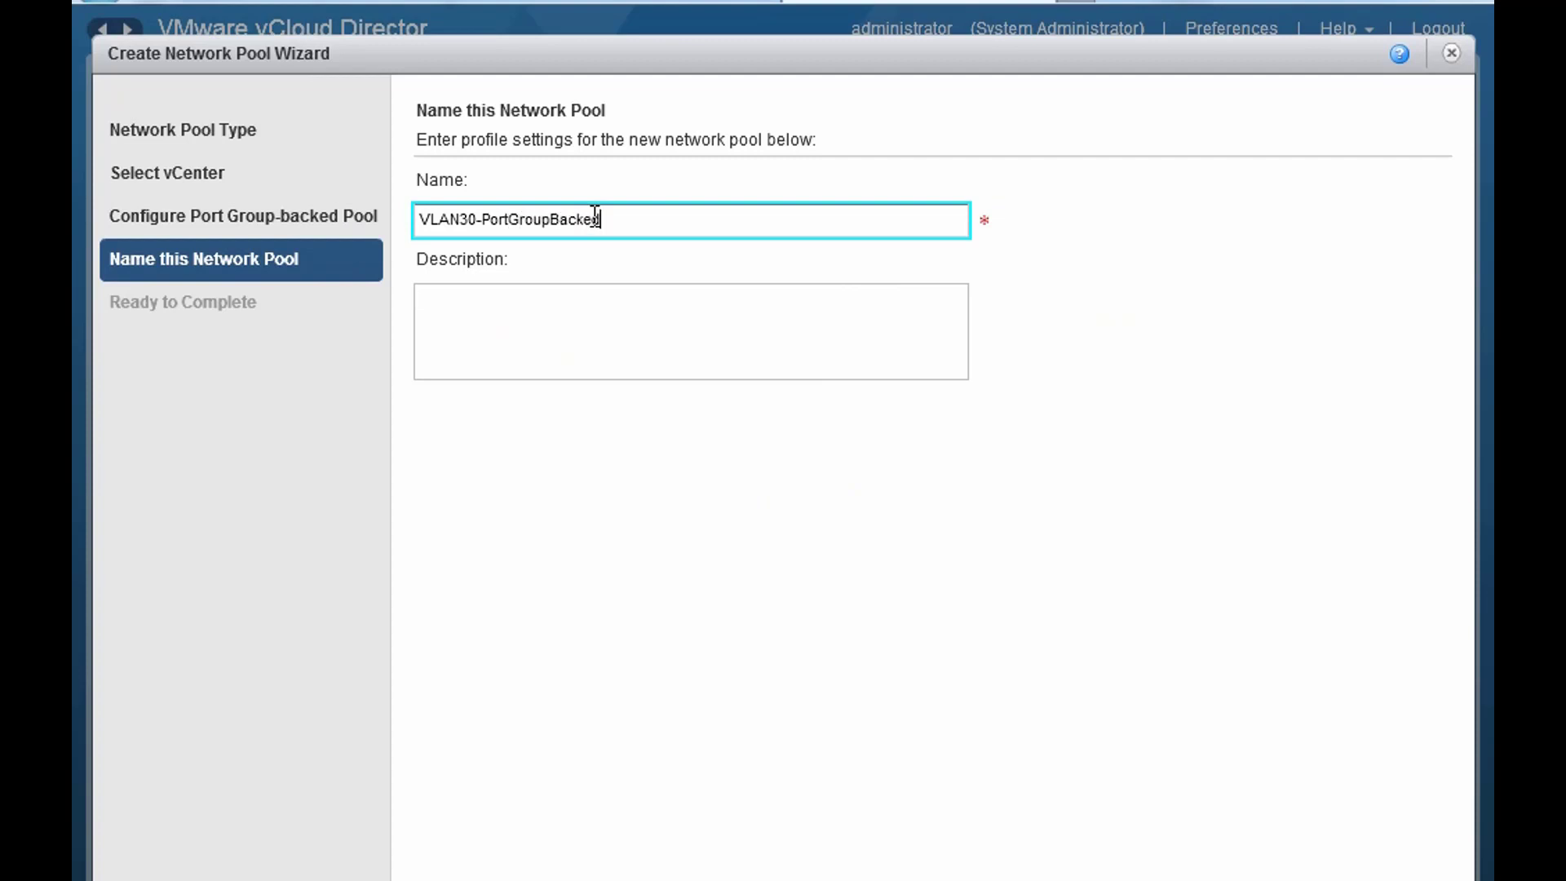
left_click(555, 314)
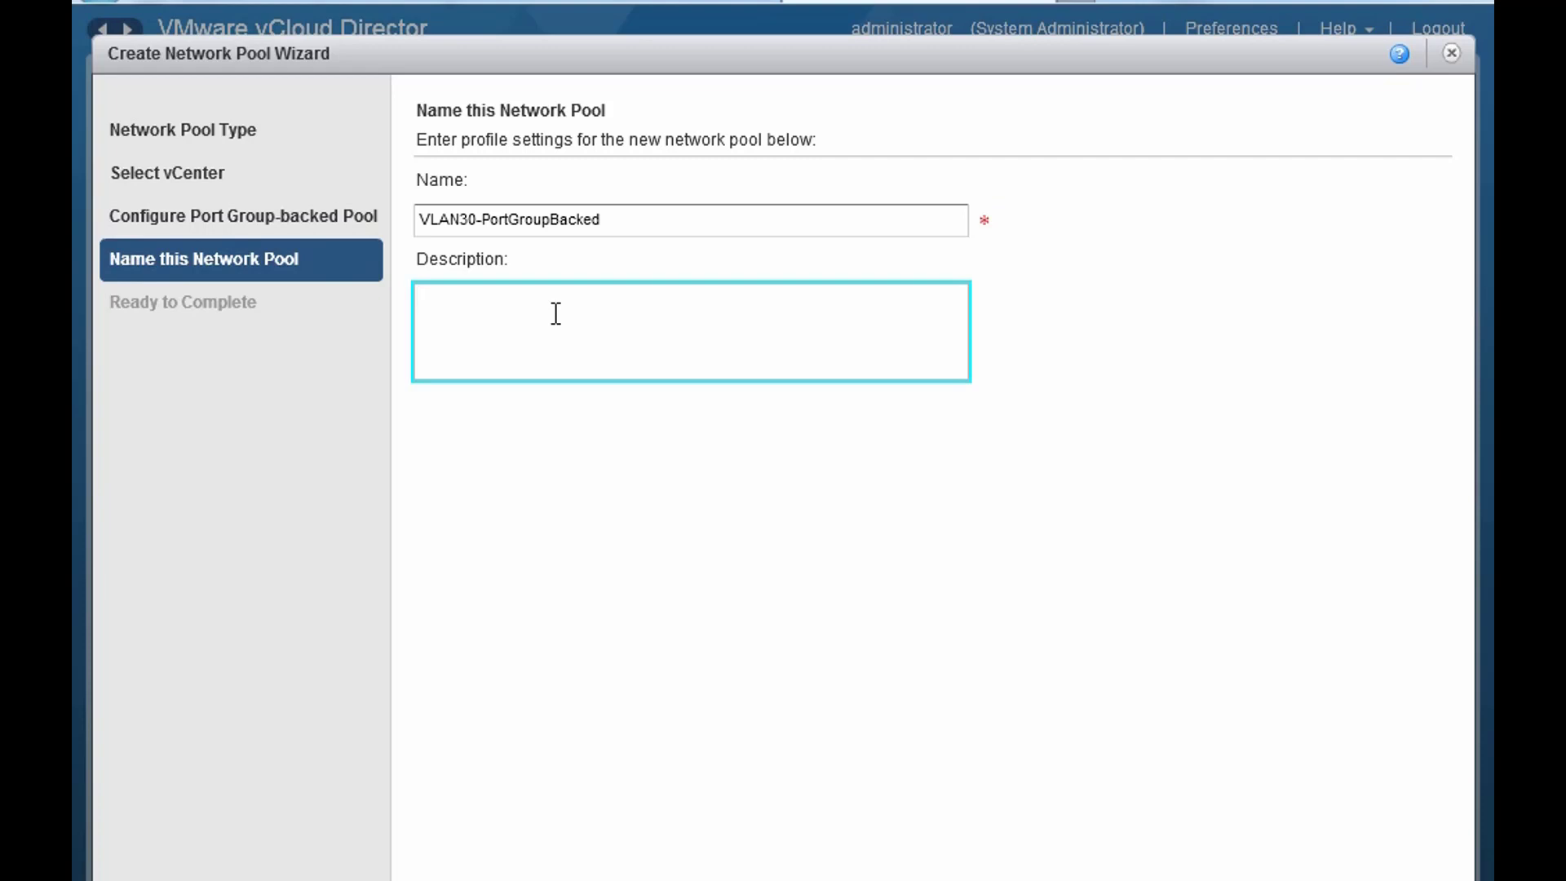
type("Port Group Backed")
left_click(1162, 880)
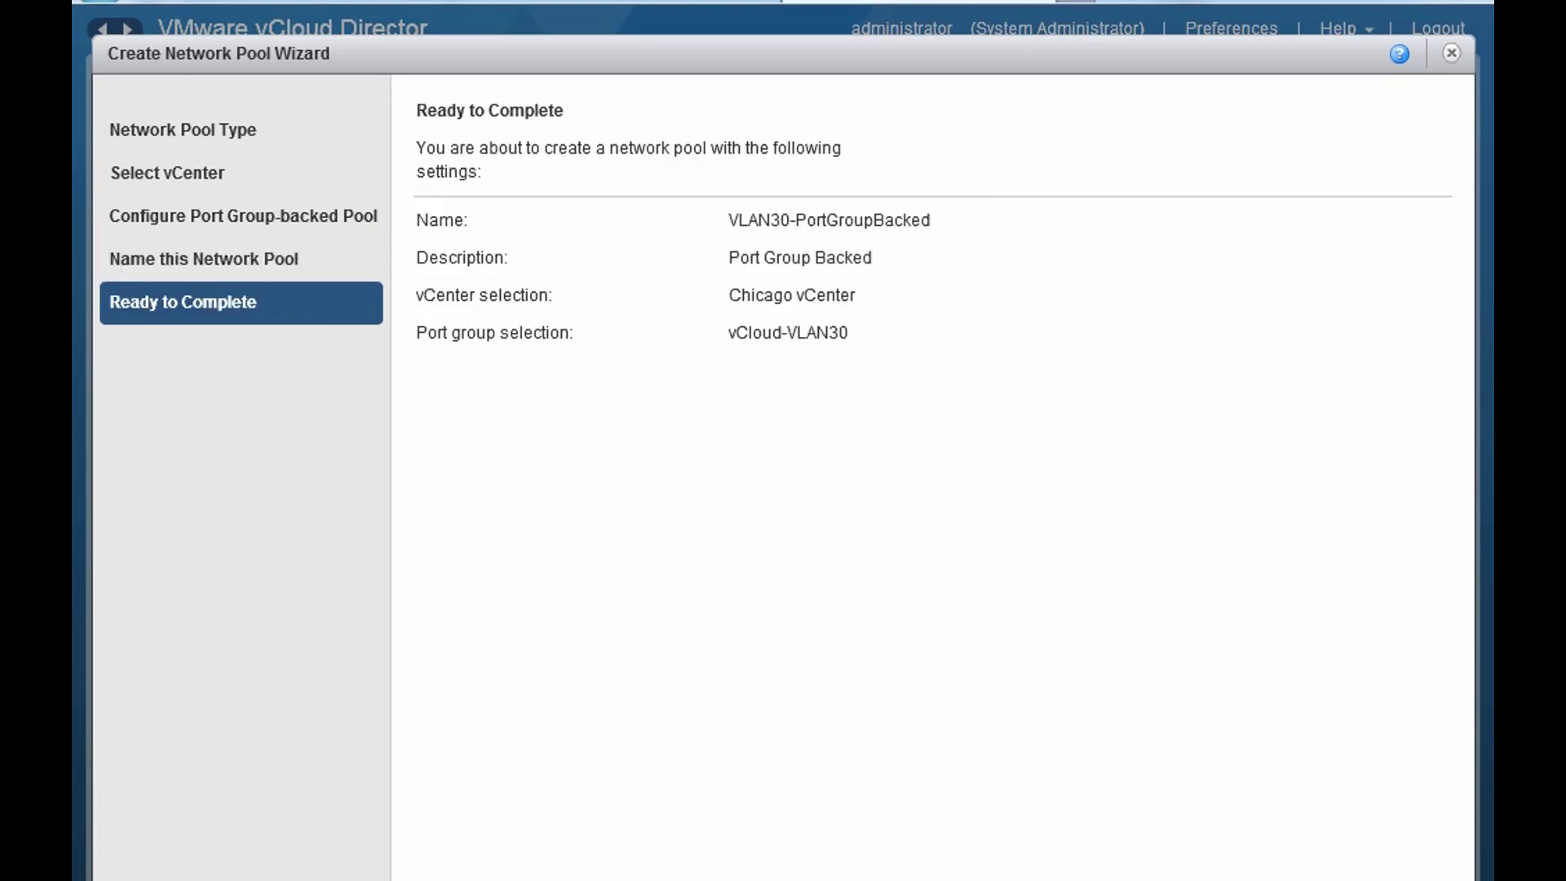
left_click(1272, 879)
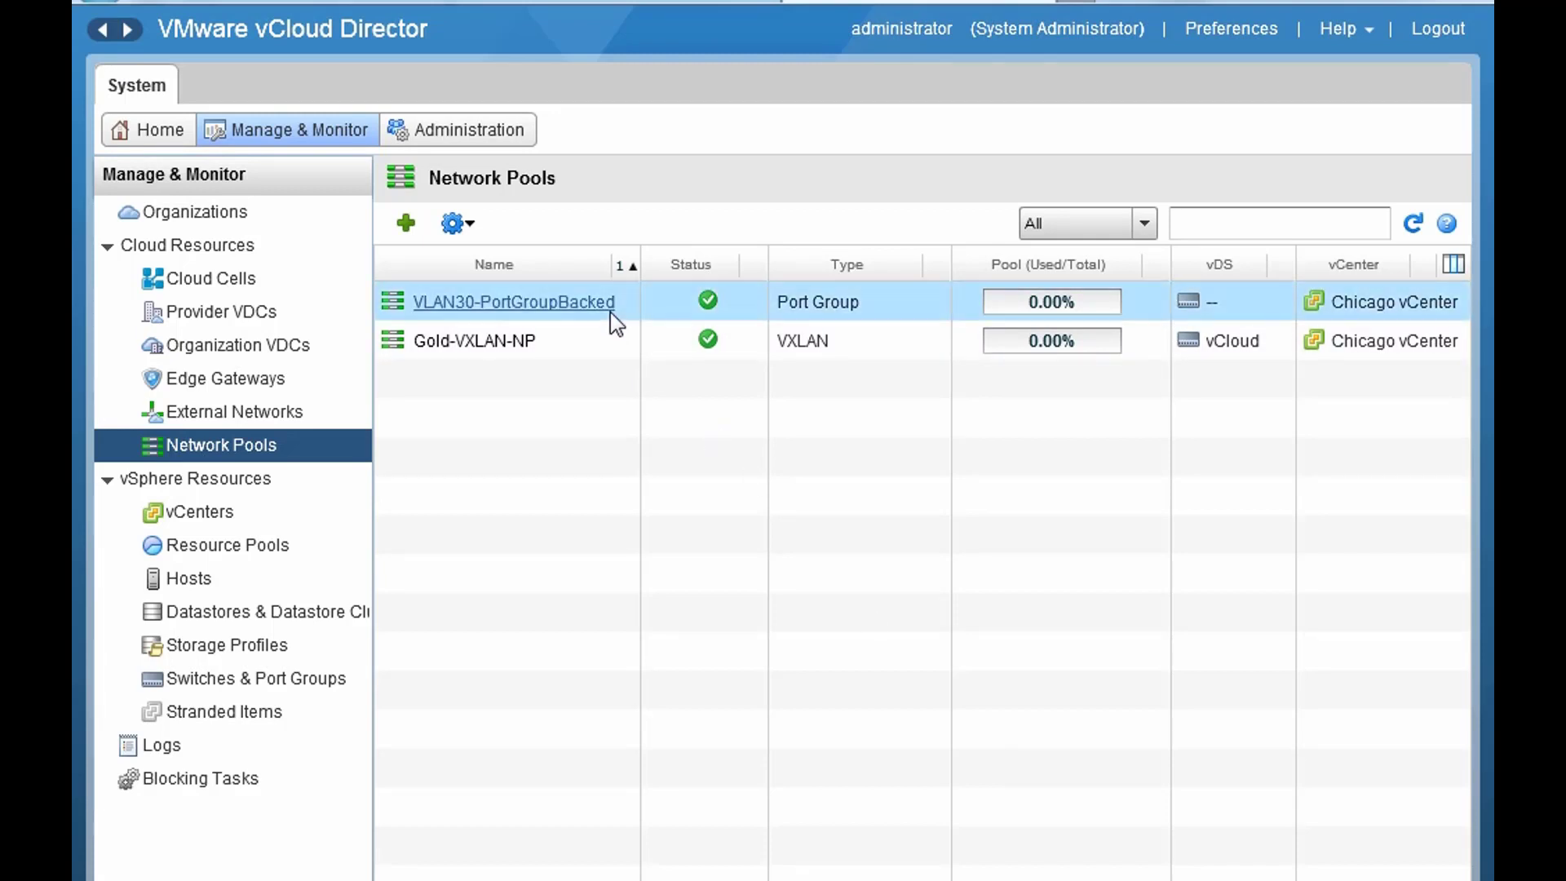
- Start another network pool of the VLAN-backed type and advance to its VLAN configuration
left_click(1011, 302)
left_click(406, 223)
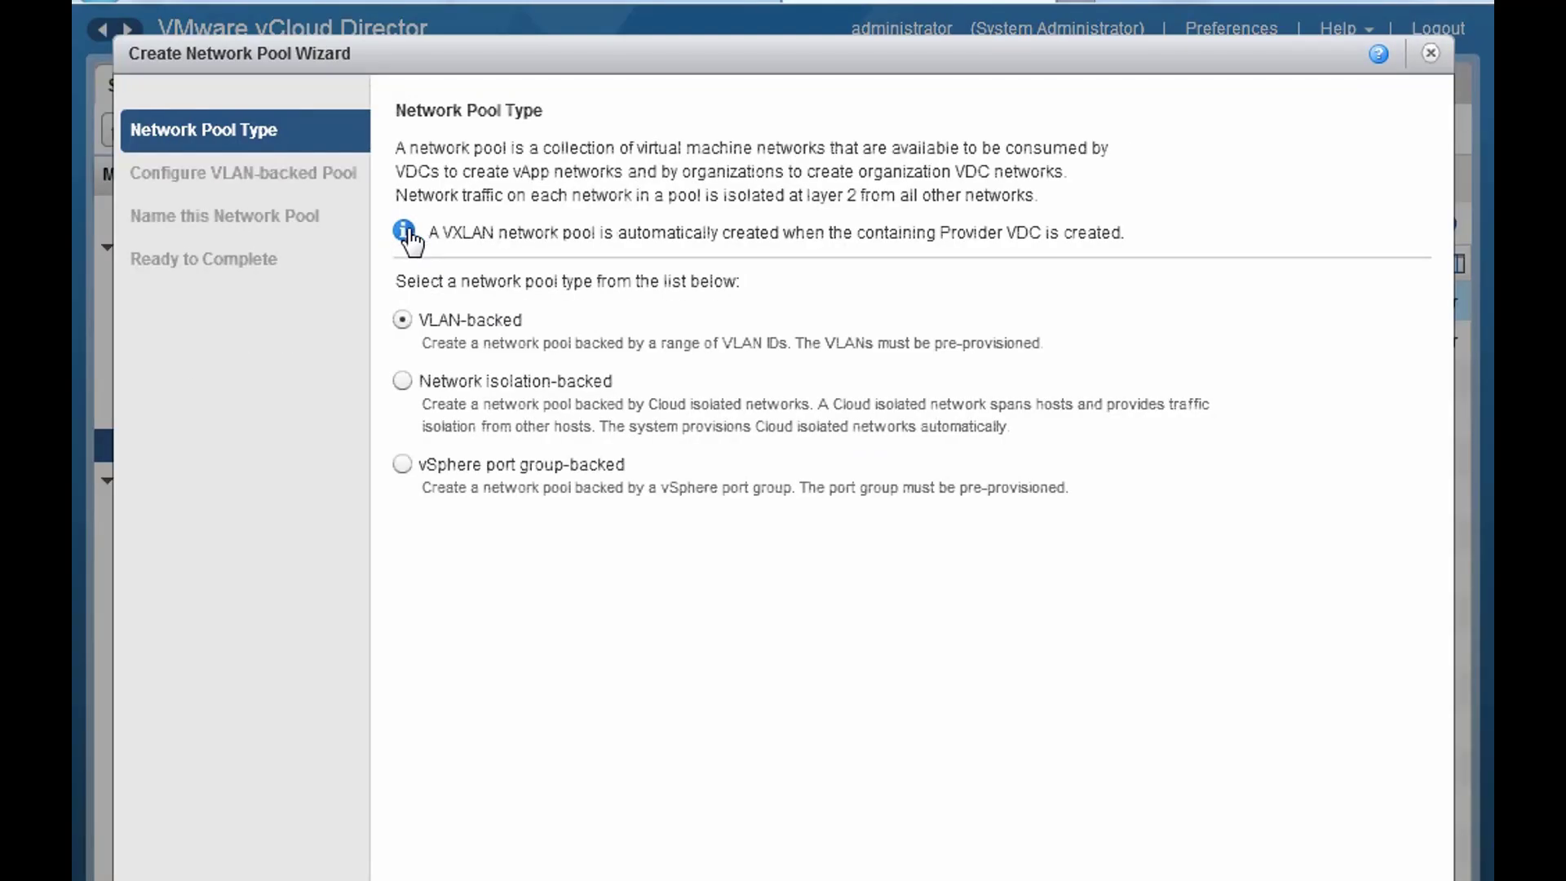
left_click(401, 320)
key("Return")
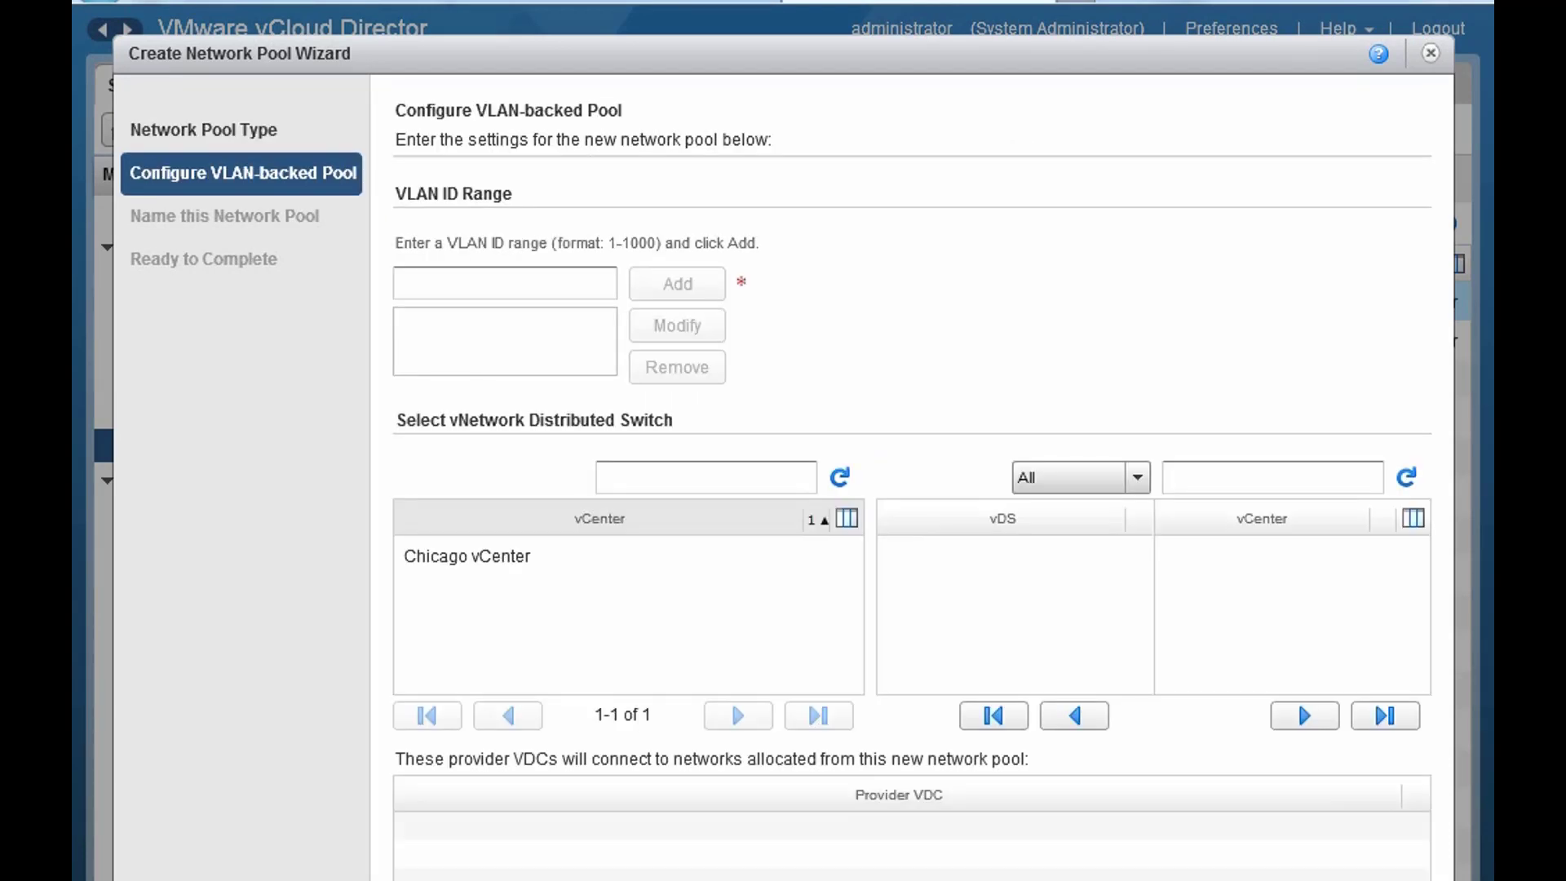
- Add VLAN ID range 500-599 using the vCloud vDS on Chicago vCenter
left_click(528, 274)
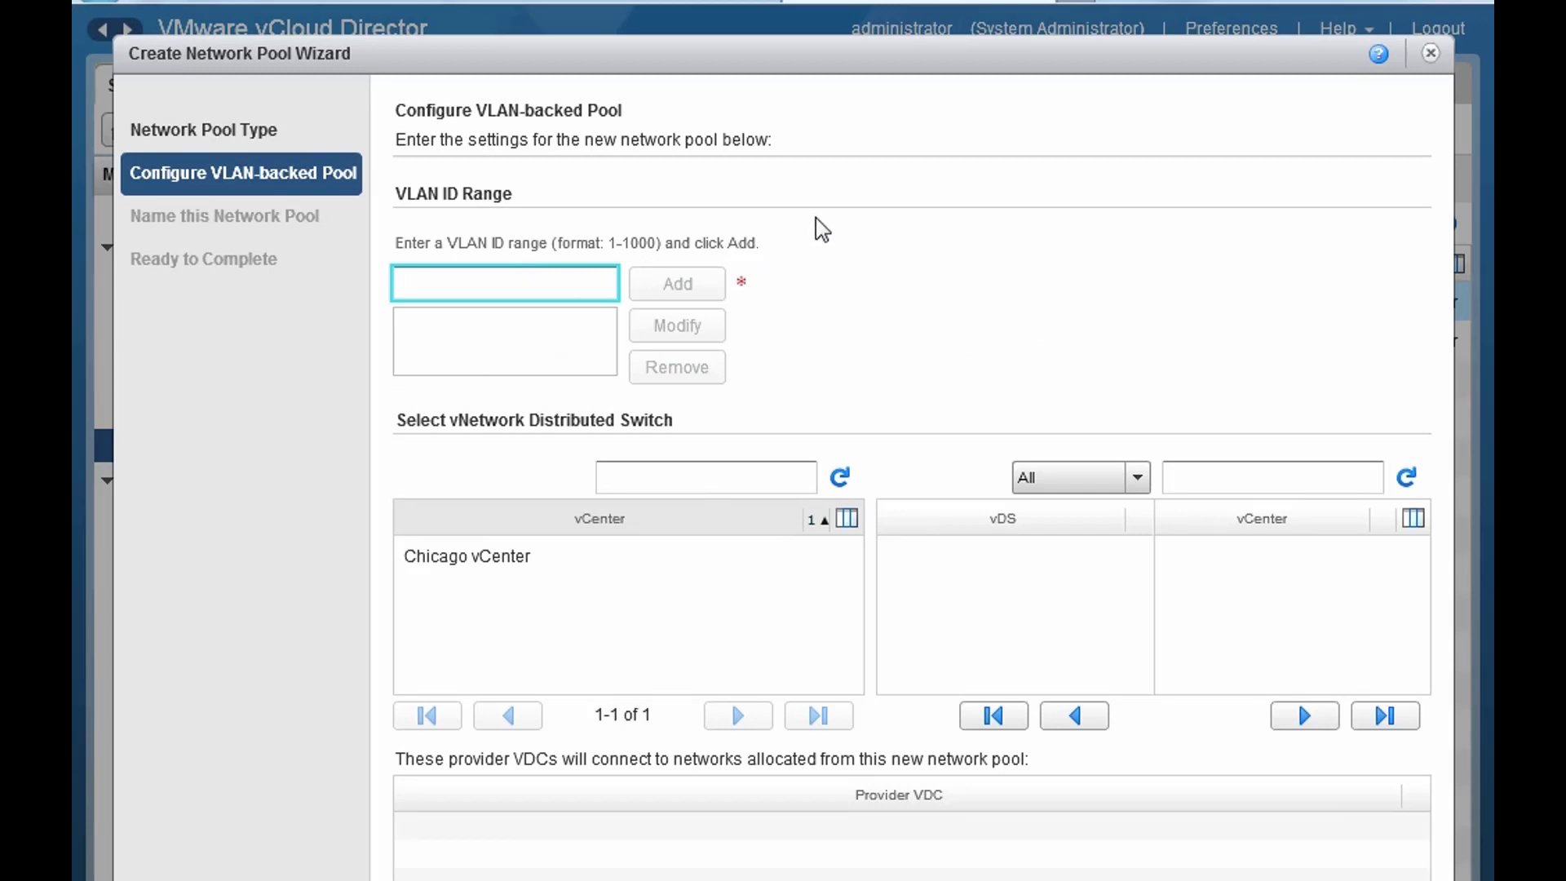
type("500")
type("-599")
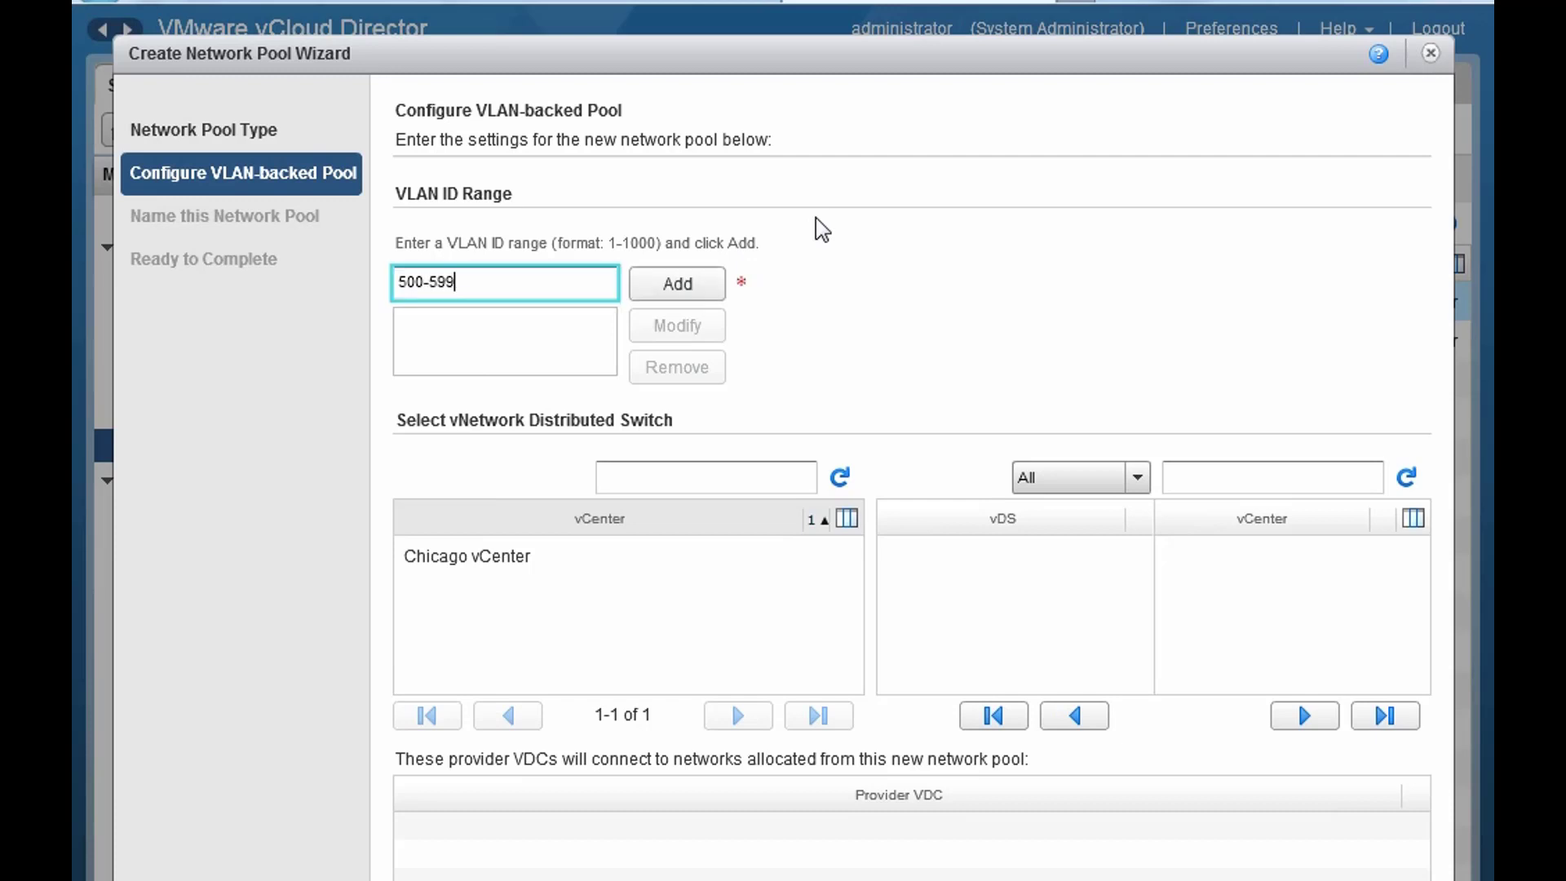
left_click(703, 277)
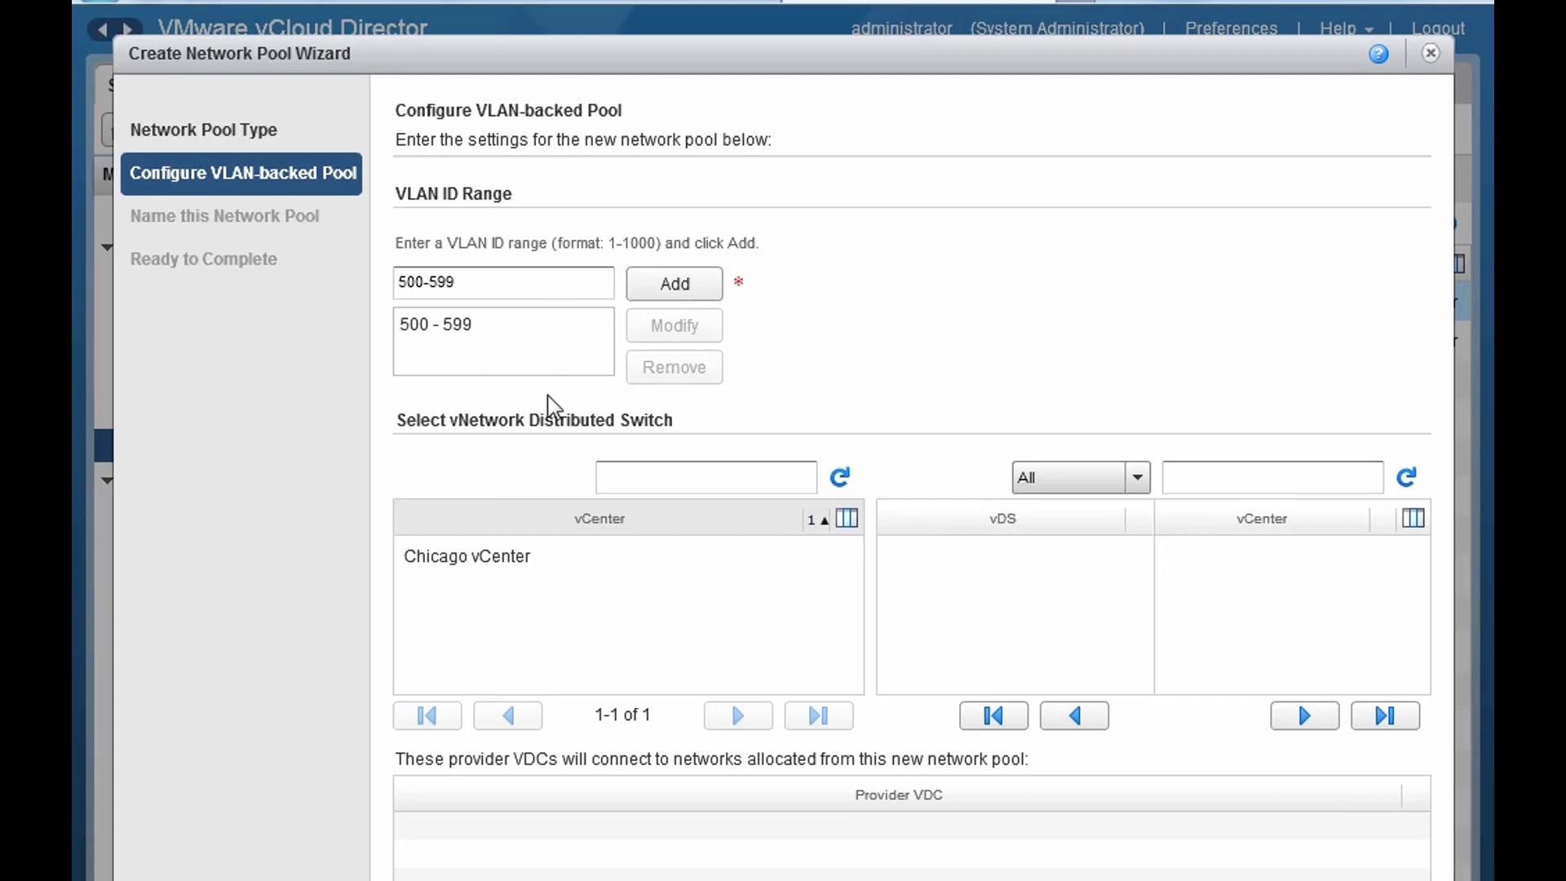
left_click(508, 562)
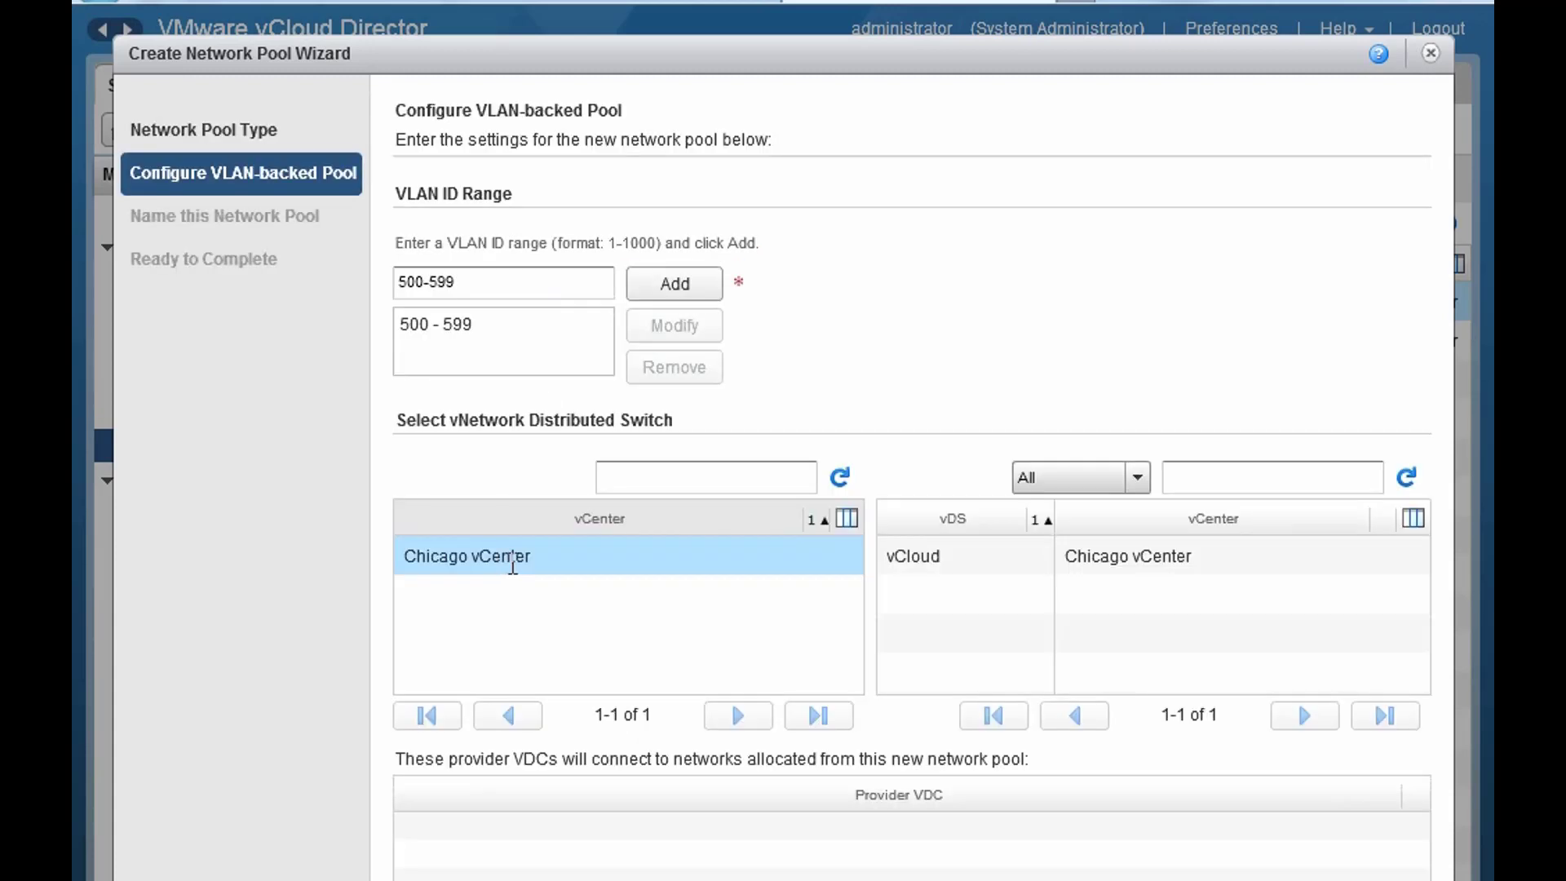
left_click(923, 563)
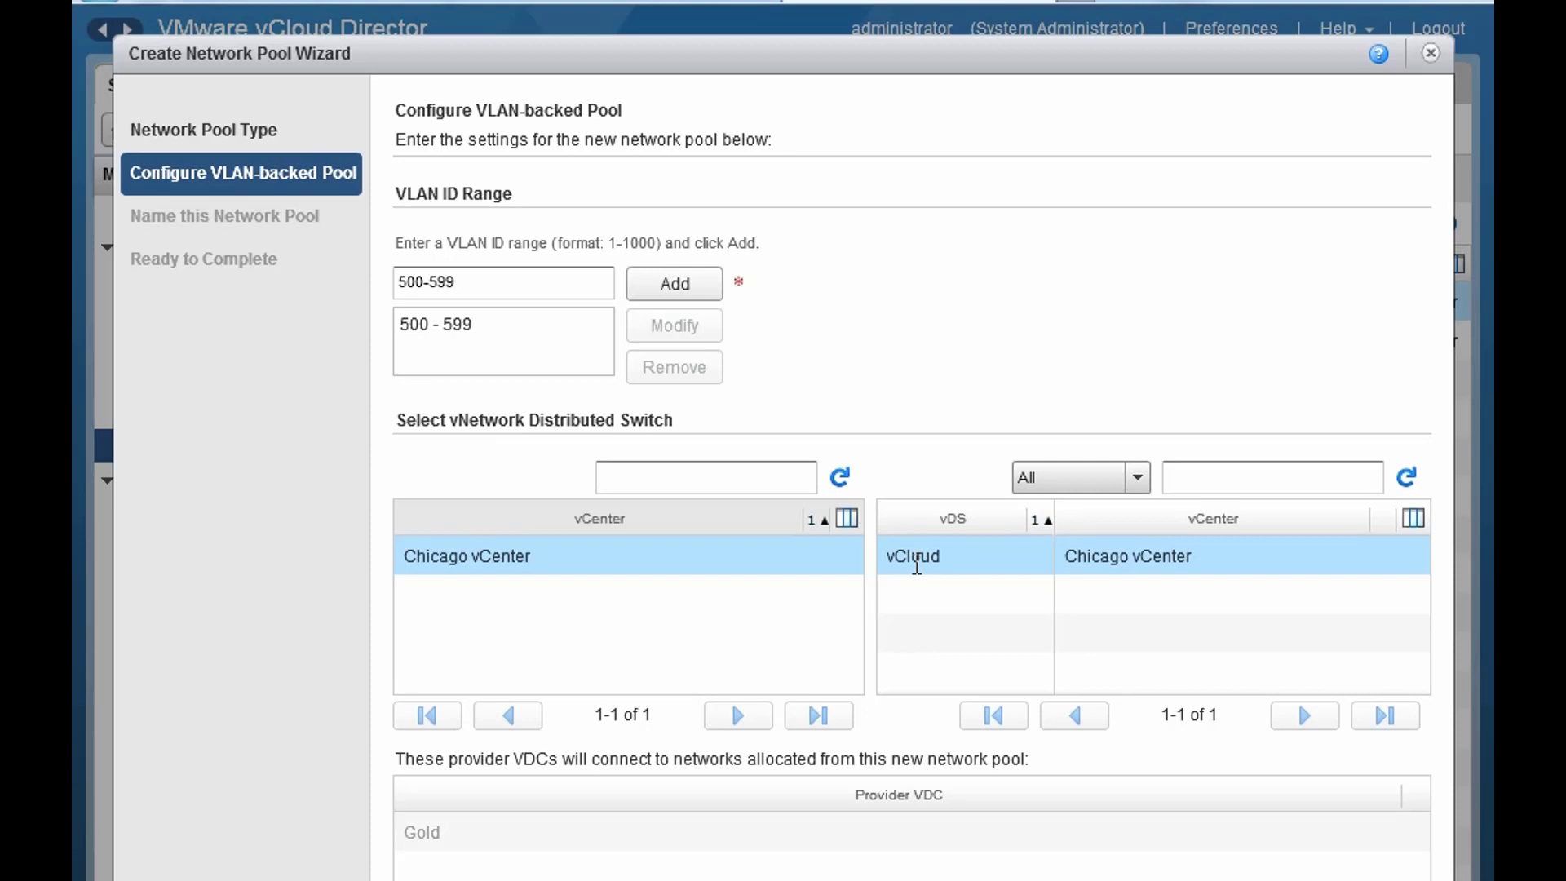
left_click(1052, 879)
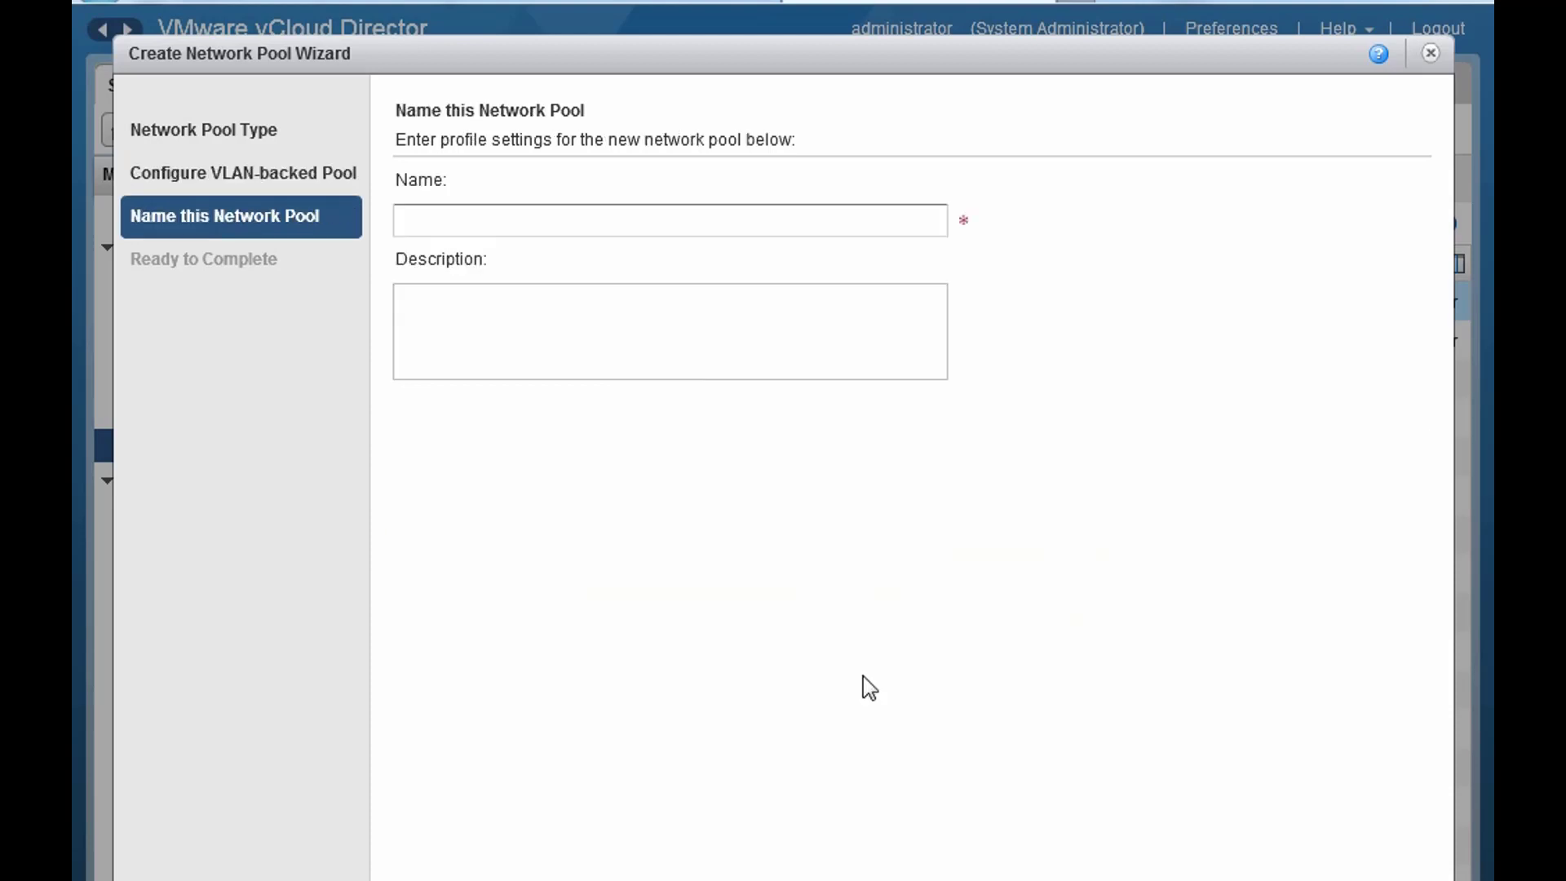
- Name the pool 500-599-VLANbacked with description 'VLAN Backed' and finish the wizard
left_click(661, 214)
type("V")
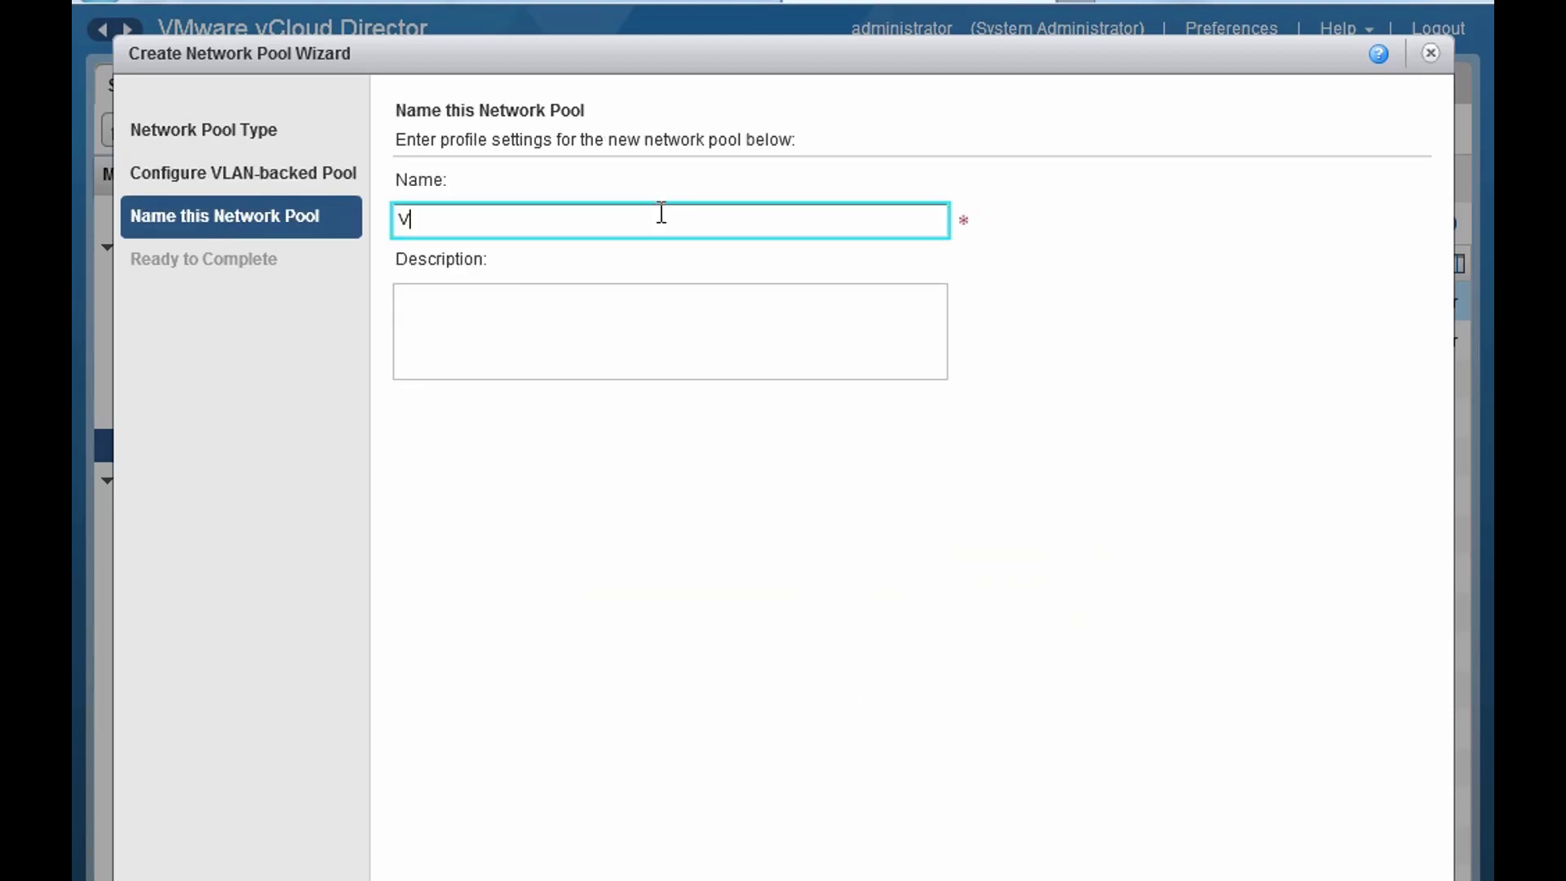
type("LANbacked-")
key("BackSpace")
key("Home")
type("500-599")
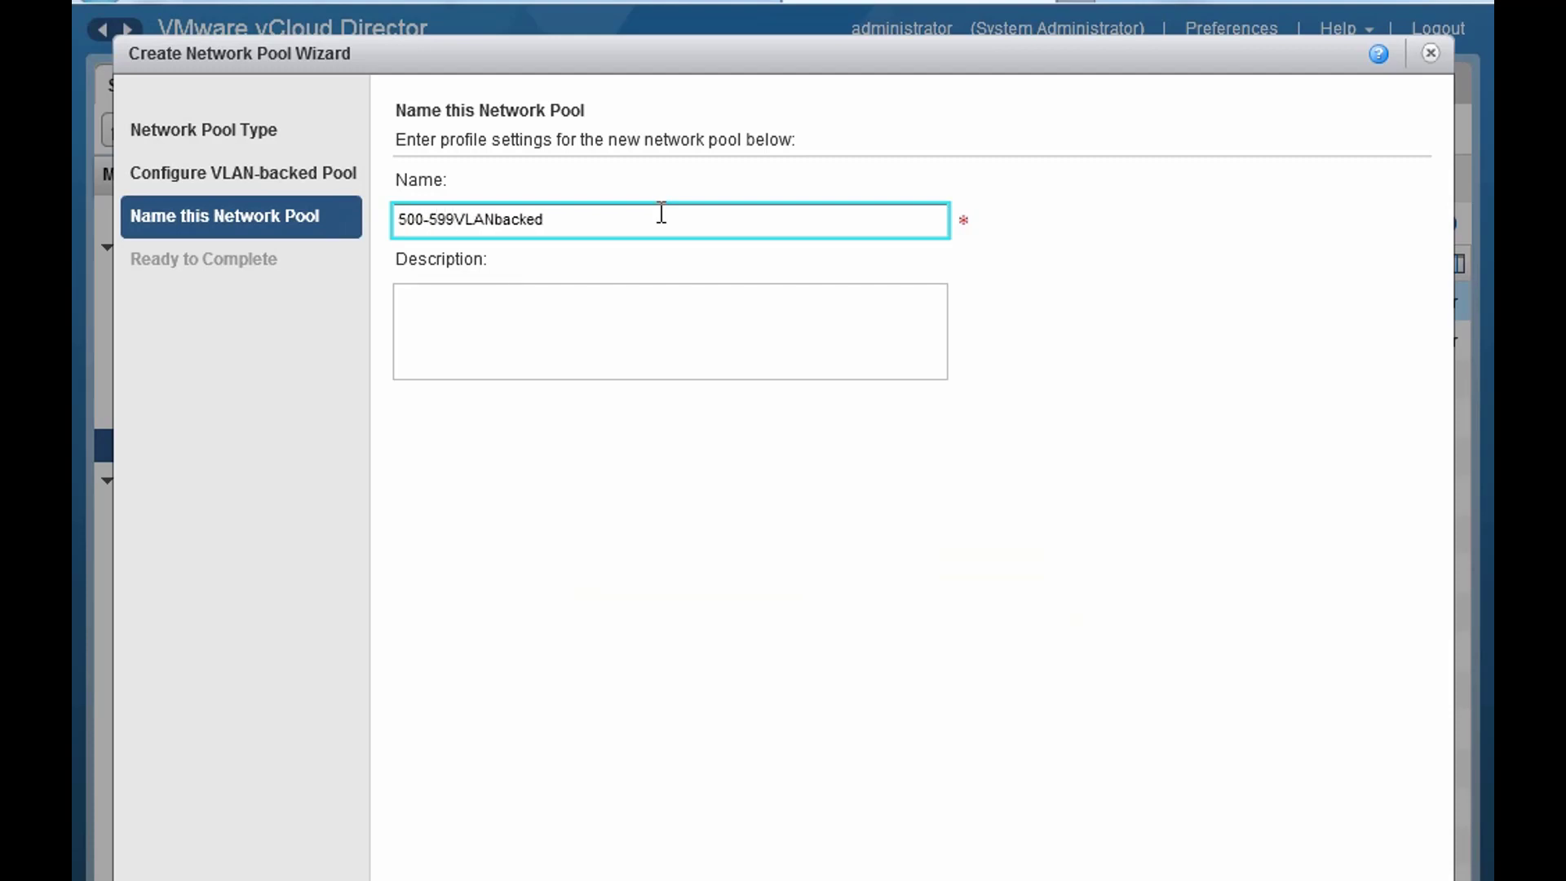
type("-")
left_click(640, 317)
type("VLAN")
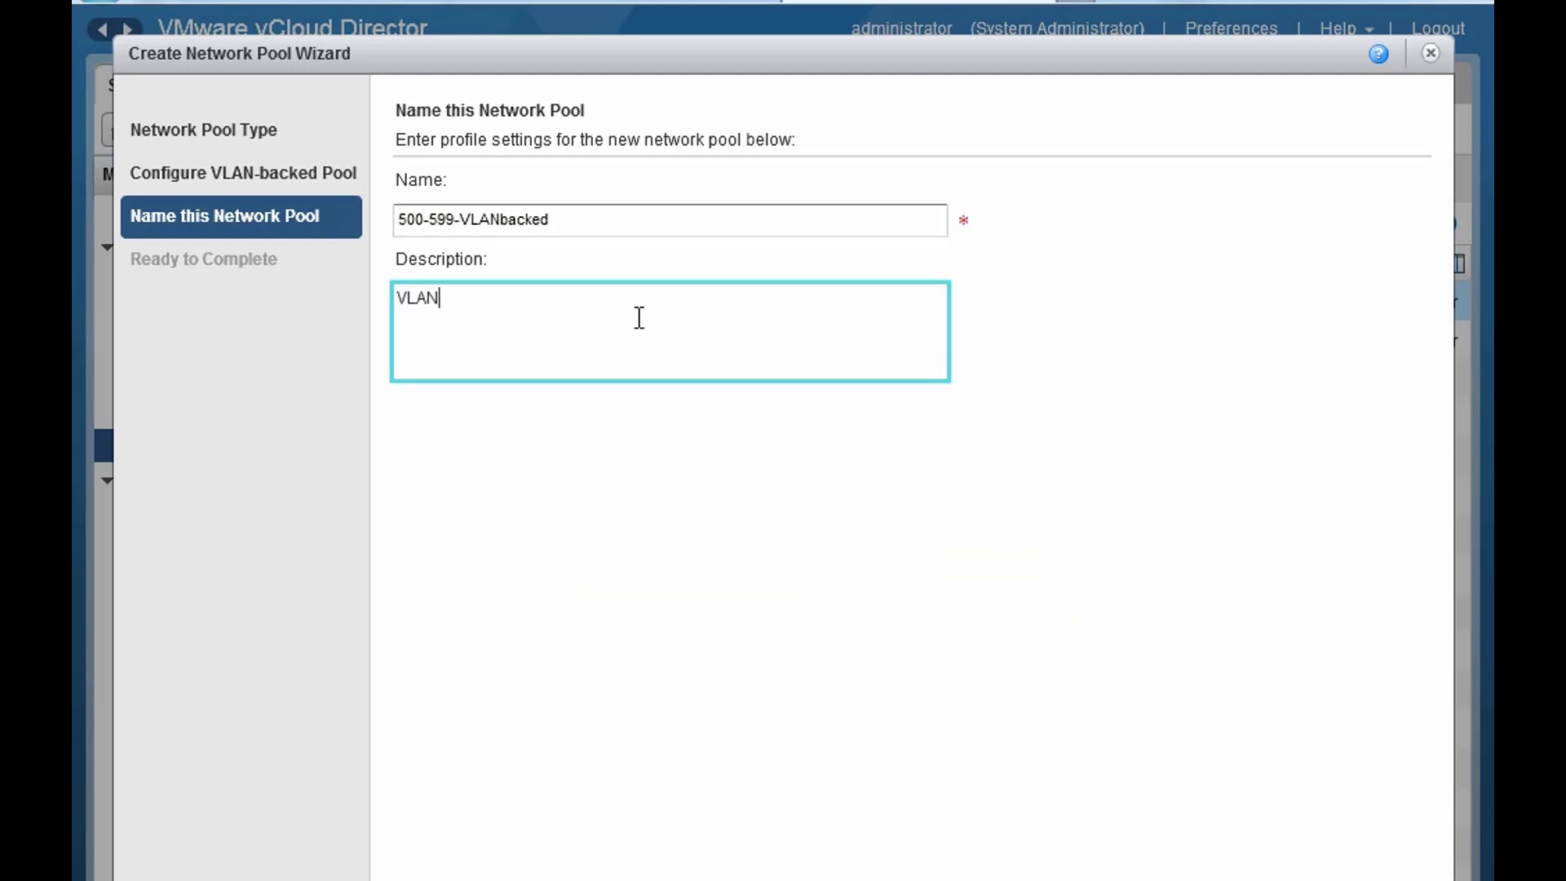
type(" Backed")
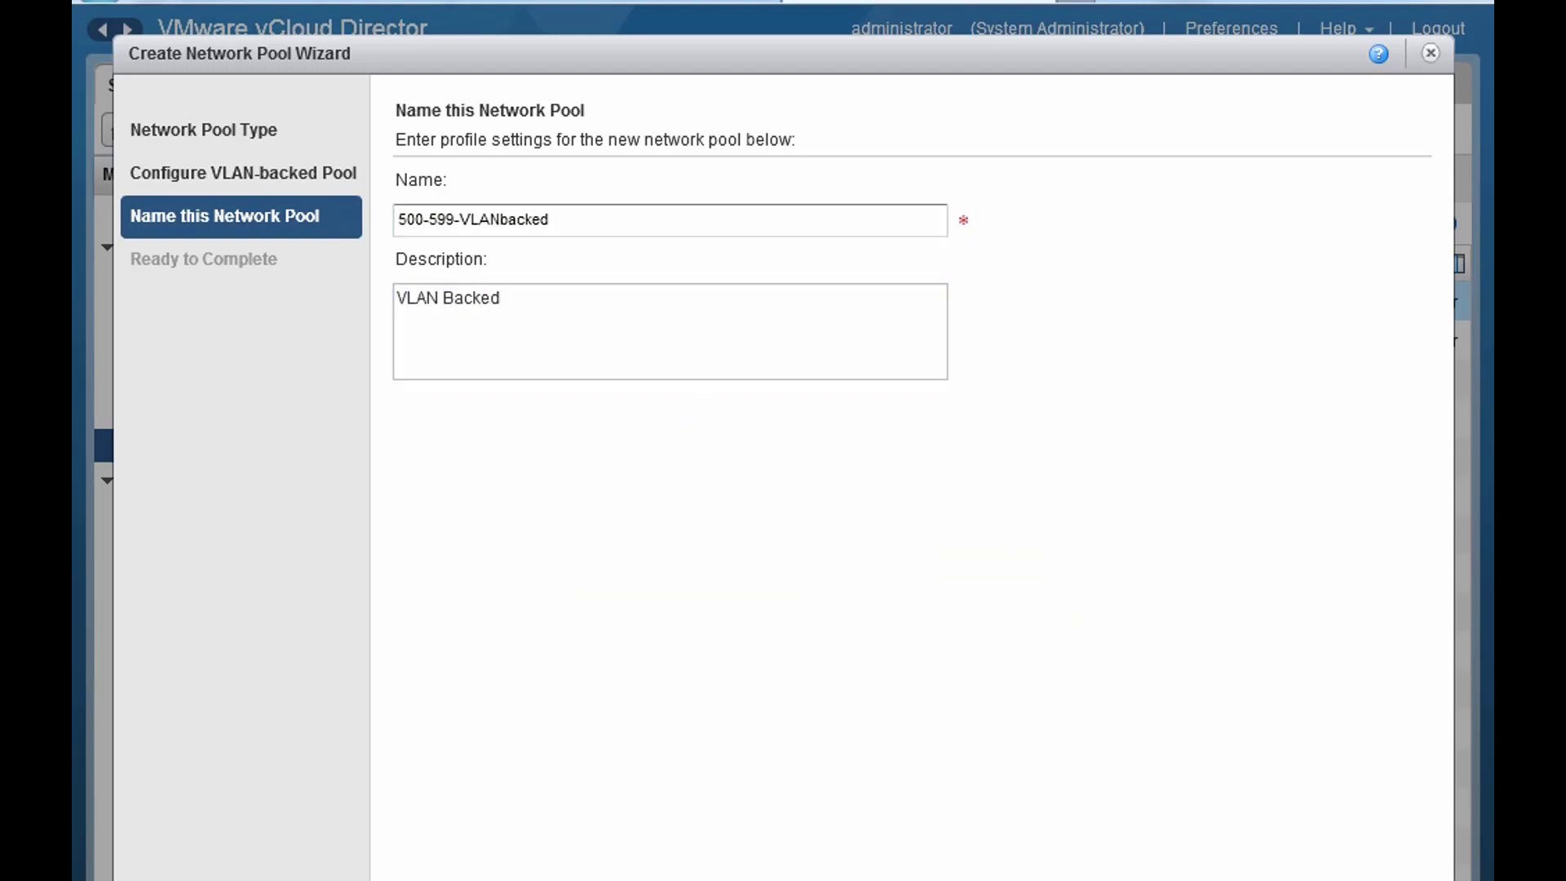
left_click(1158, 879)
left_click(1268, 879)
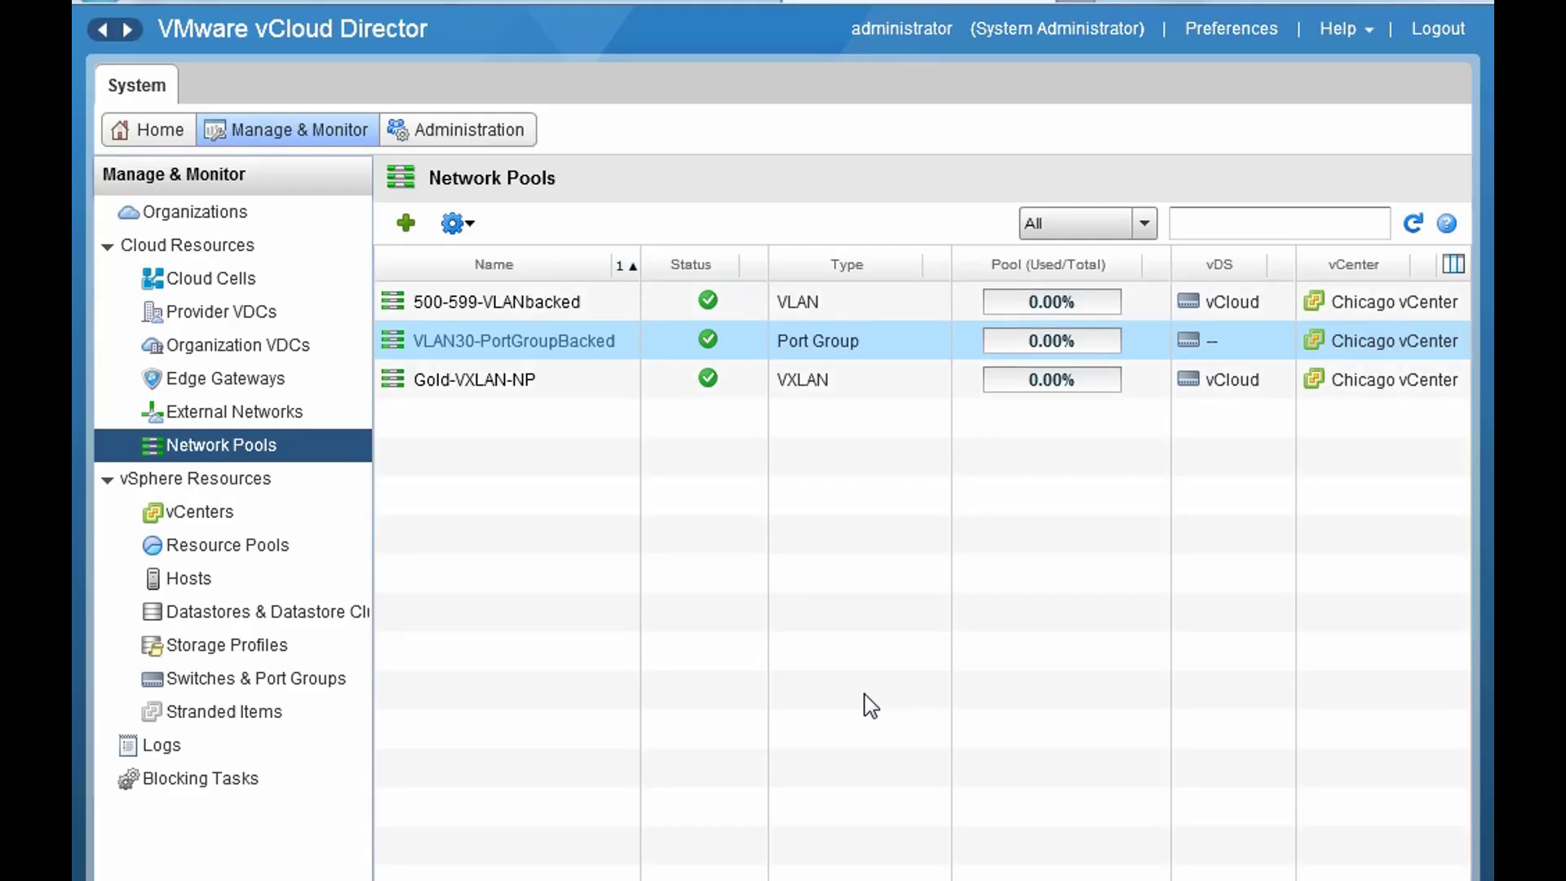
- Start a third network pool as network isolation-backed and advance to its settings
left_click(623, 303)
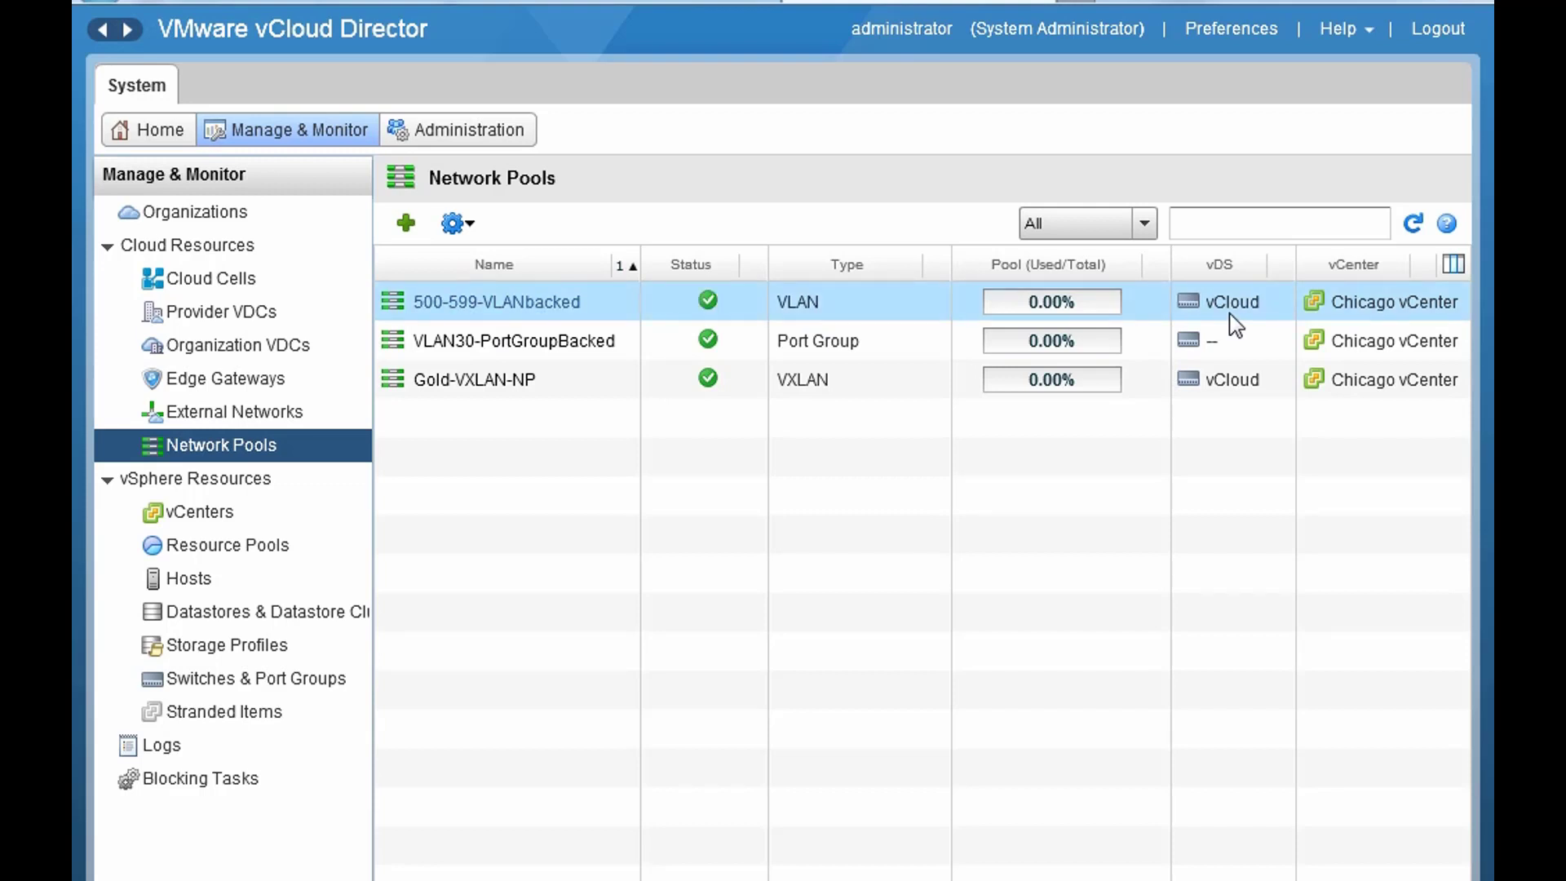
left_click(406, 227)
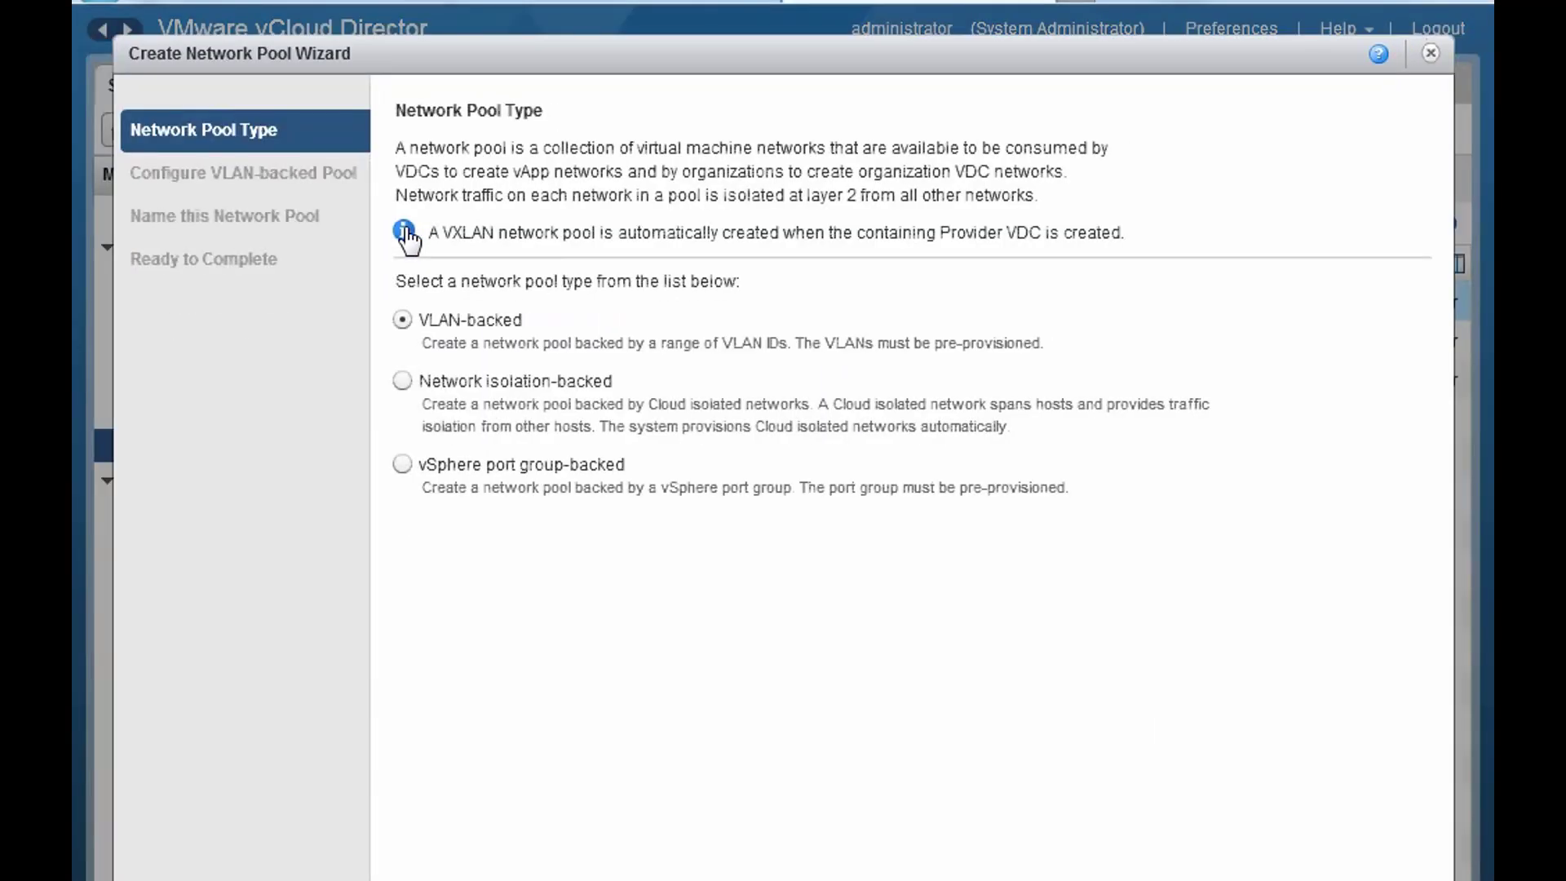
left_click(403, 382)
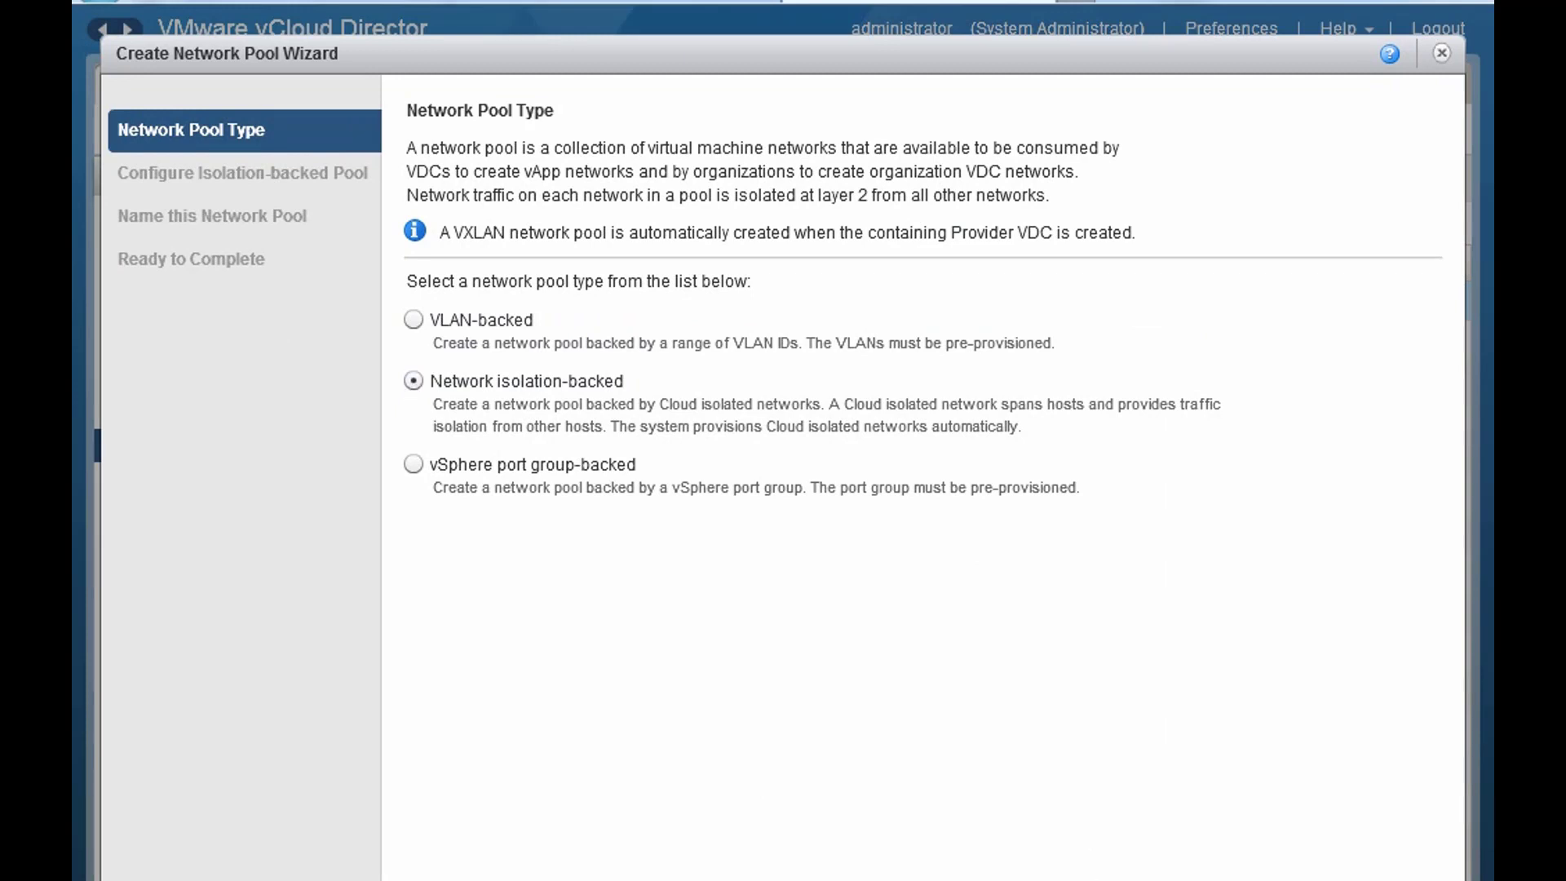
left_click(1174, 880)
- Set the number of isolated networks in the pool to 10
left_click(625, 219)
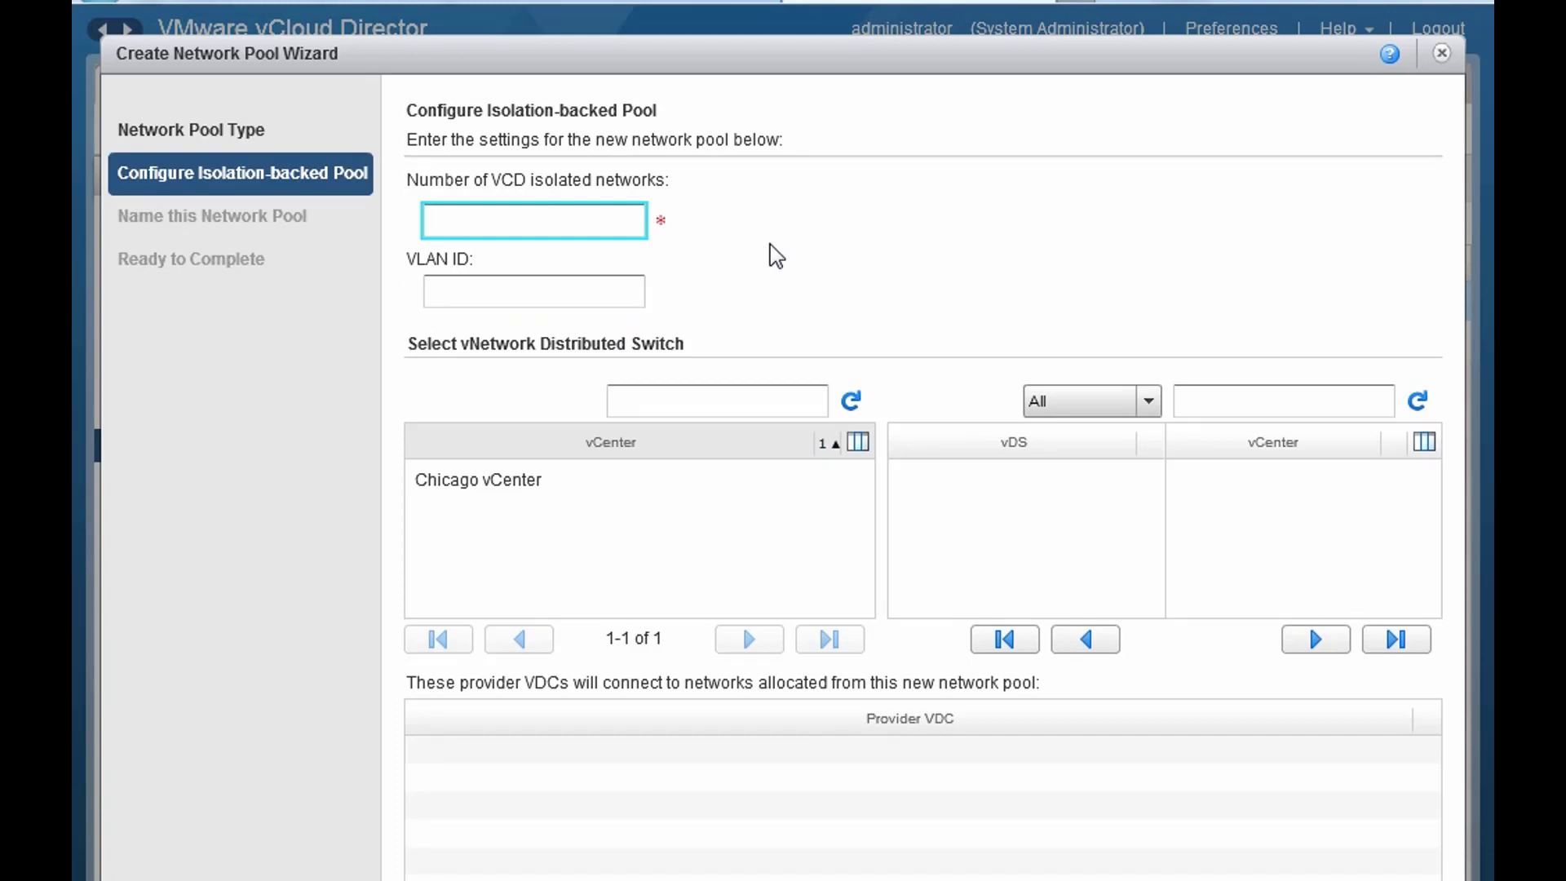
type("11111111")
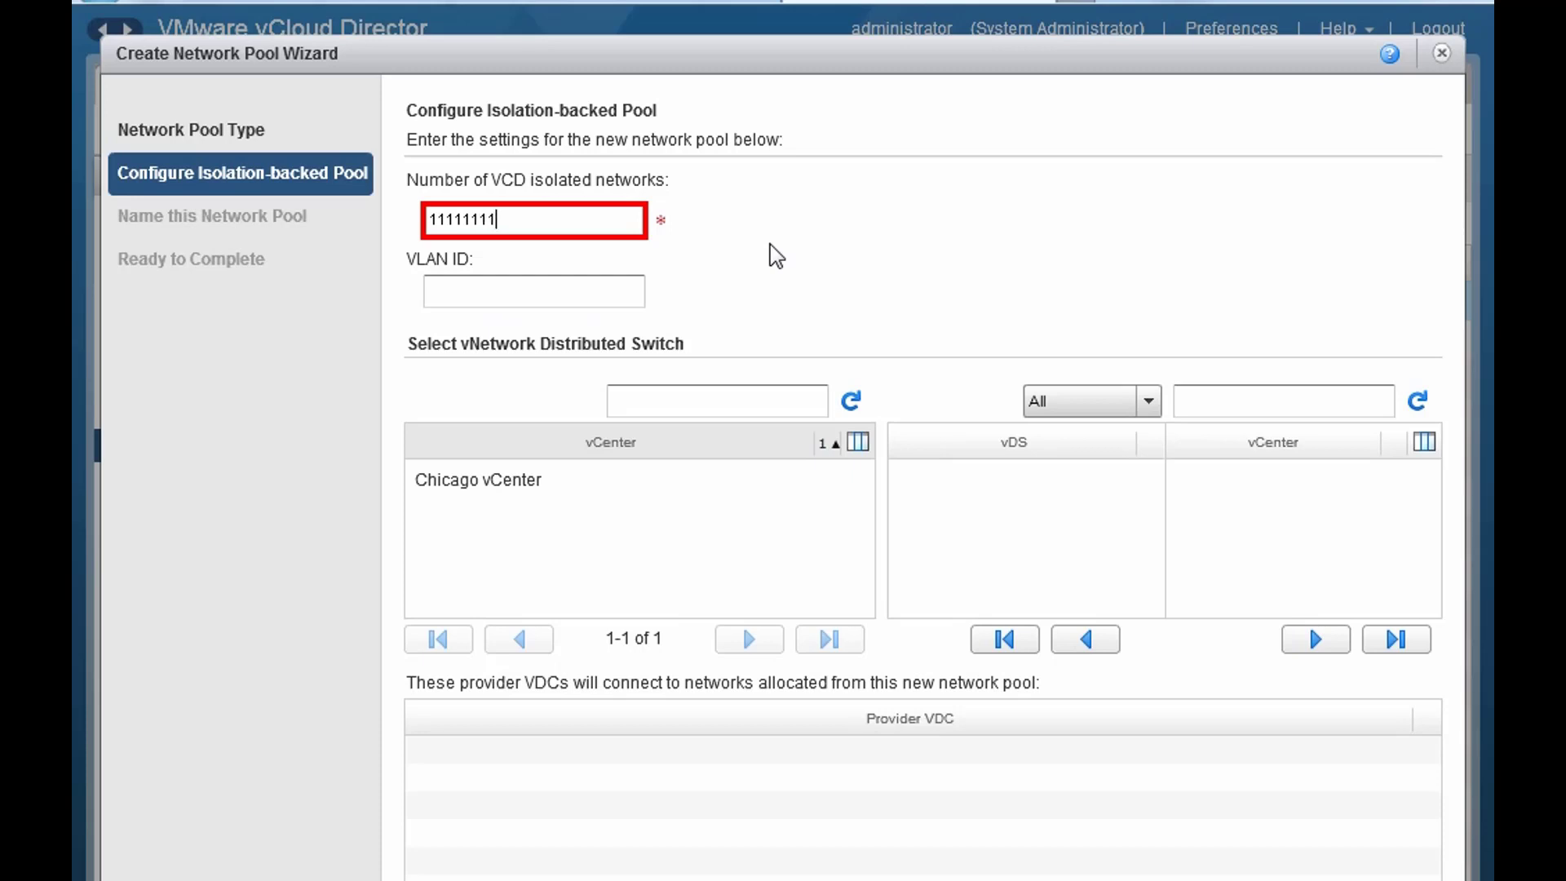
key("BackSpace")
key("BackSpace")
key("BackSpace")
key("BackSpace")
key("BackSpace")
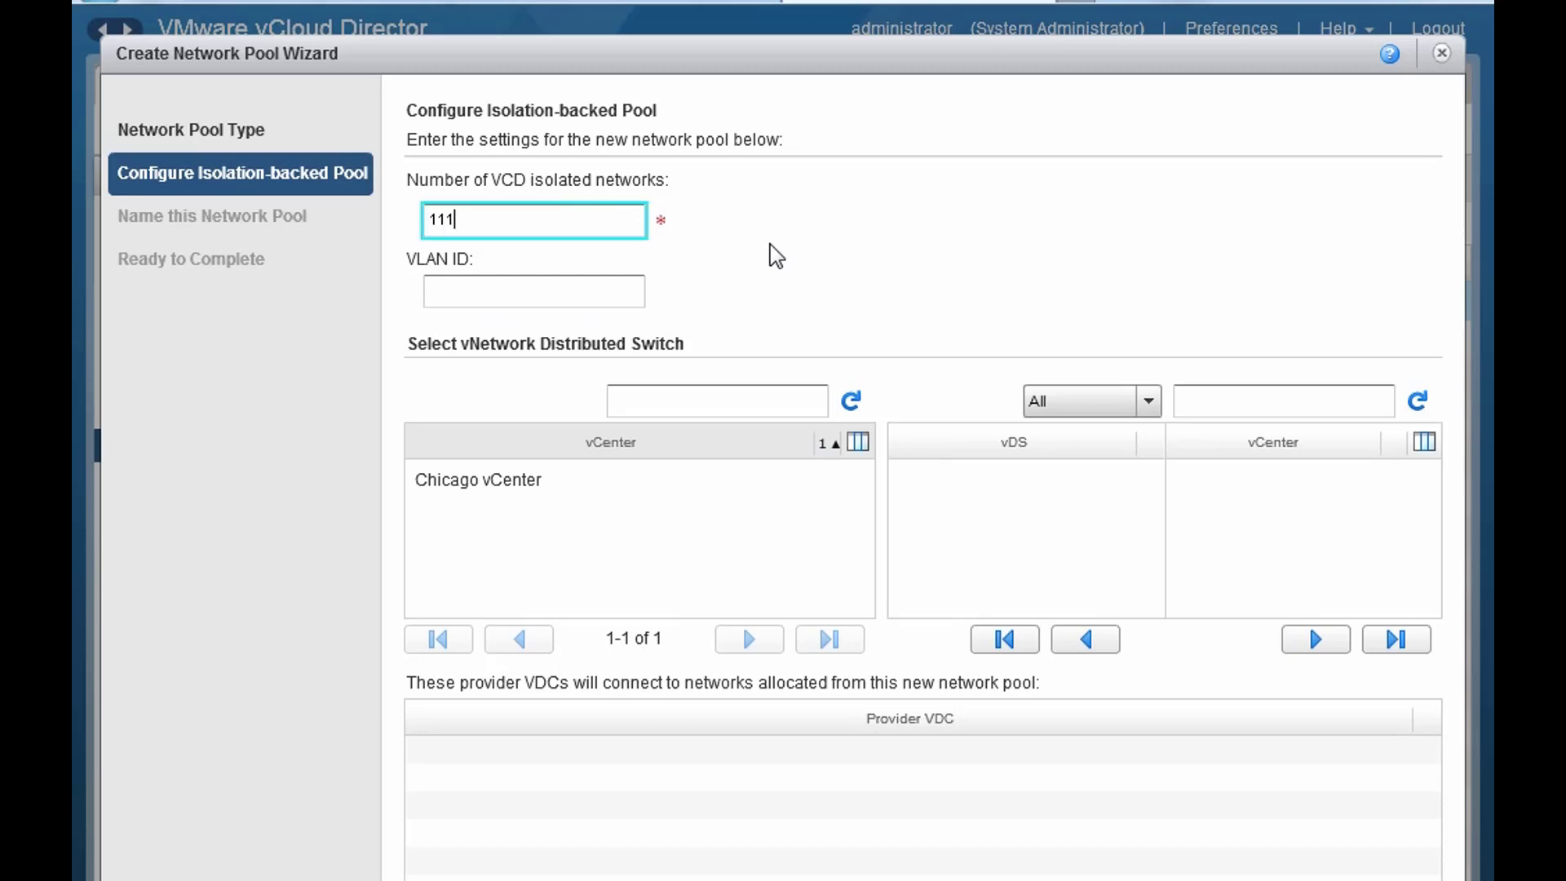
key("BackSpace")
key("BackSpace")
key("BackSpace")
type("999")
key("BackSpace")
type("1")
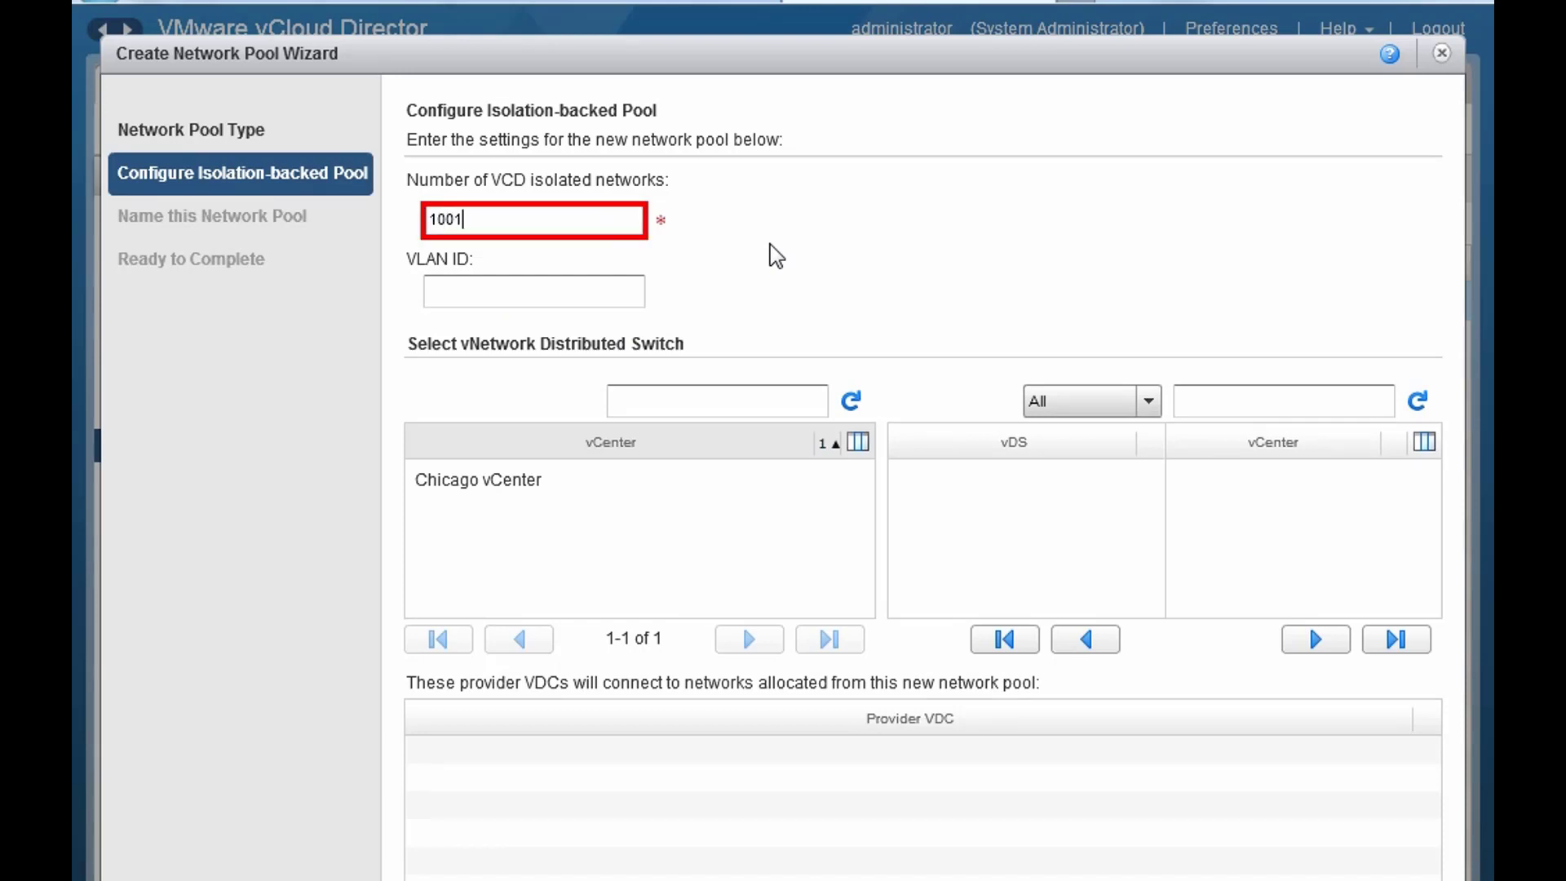
key("BackSpace")
type("0")
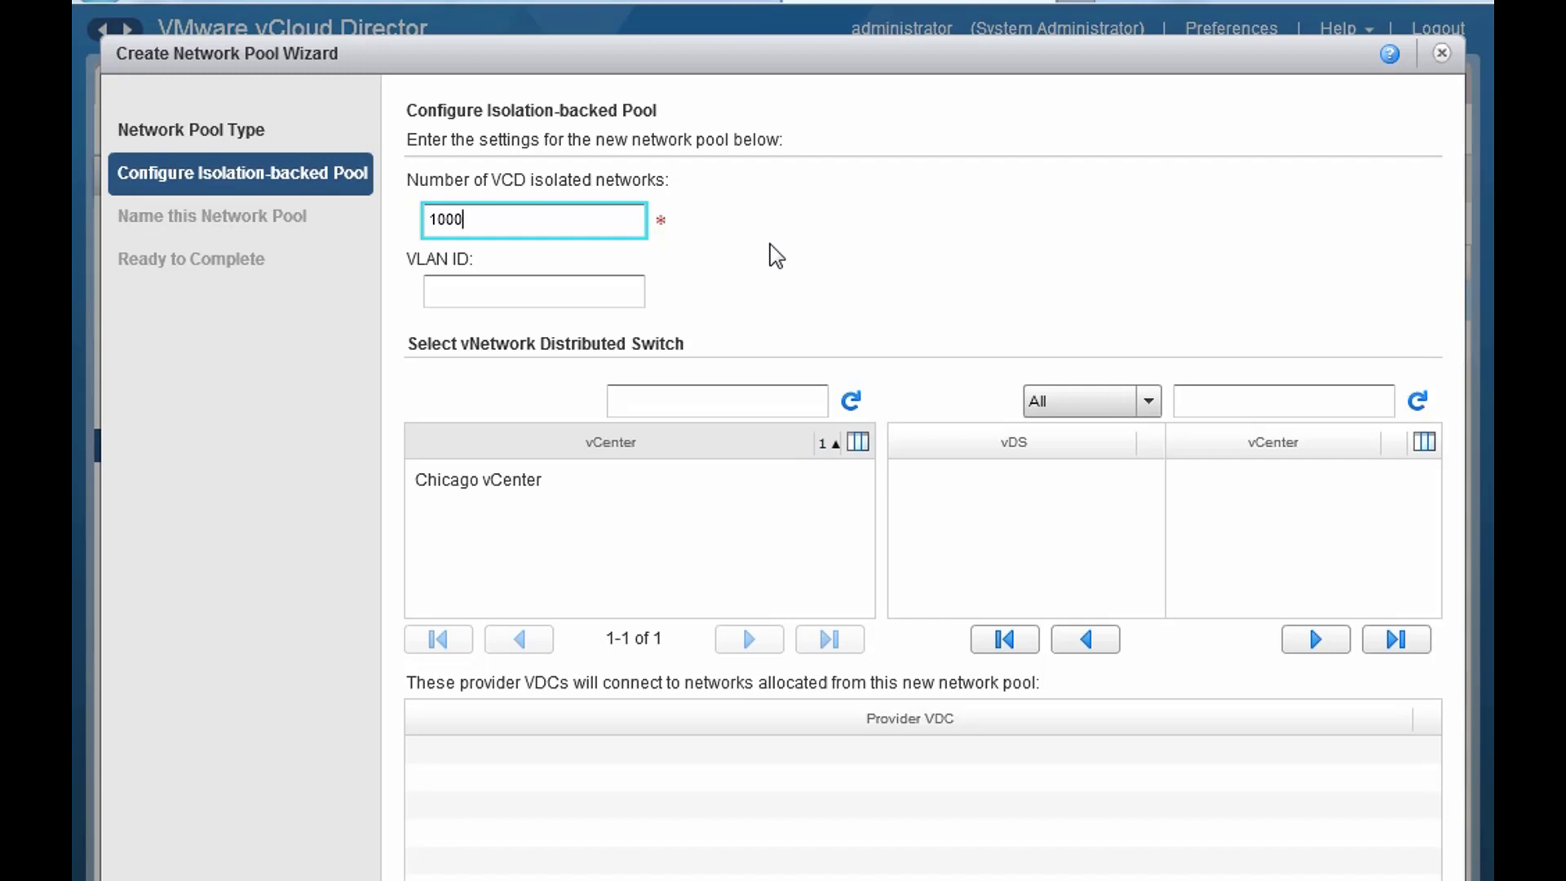
key("BackSpace")
key("BackSpace")
key("BackSpace")
key("BackSpace")
type("10")
- Enter VLAN ID 20 and select Chicago vCenter with the vCloud distributed switch
key("Tab")
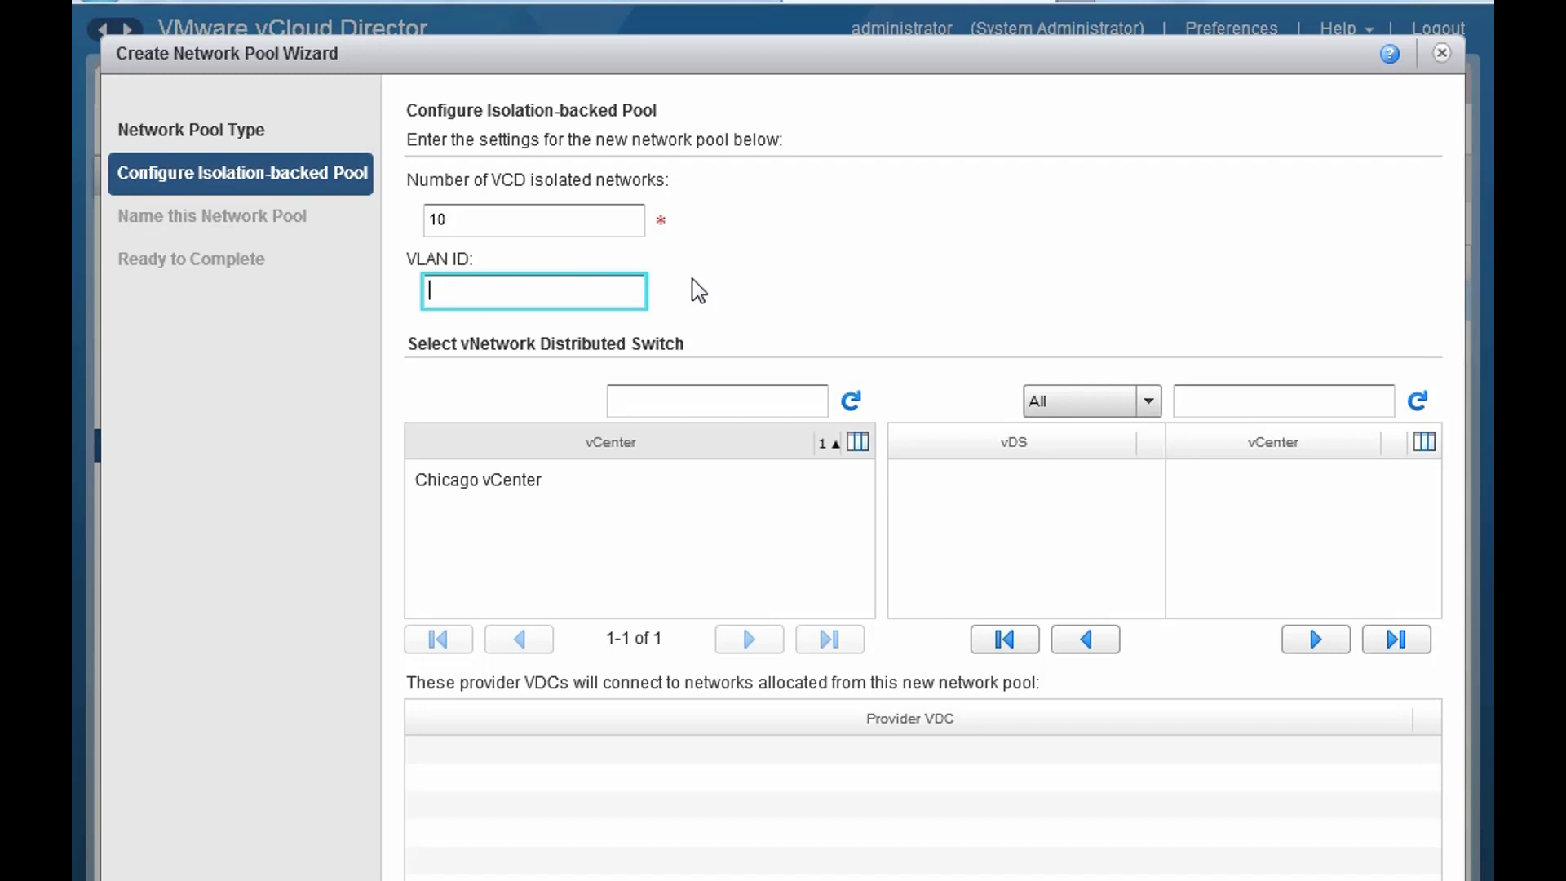
type("4096")
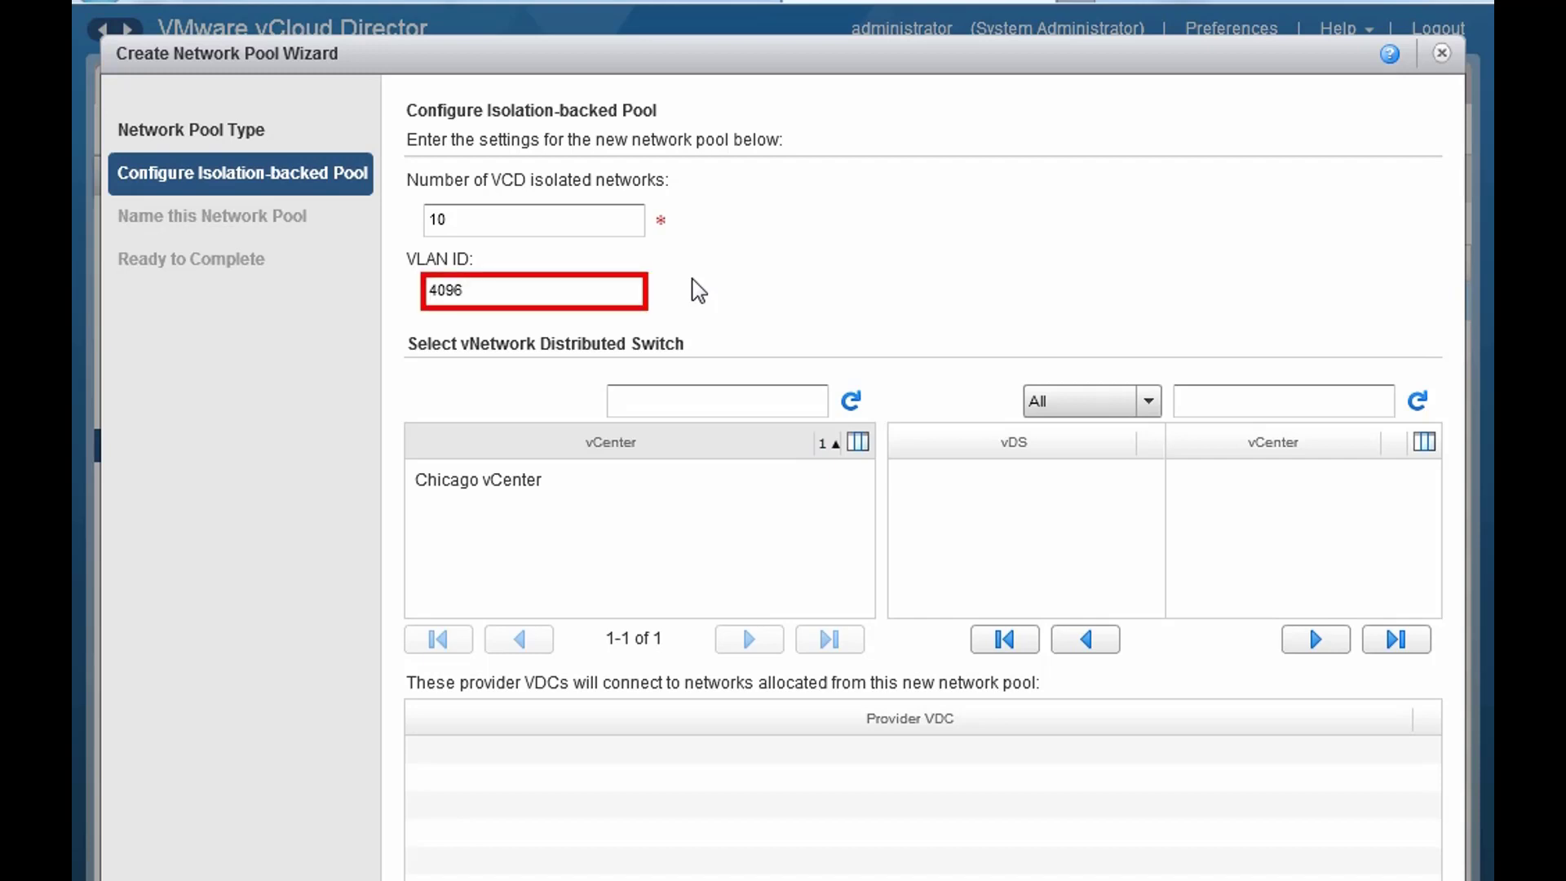
key("BackSpace")
type("5")
key("BackSpace")
type("4")
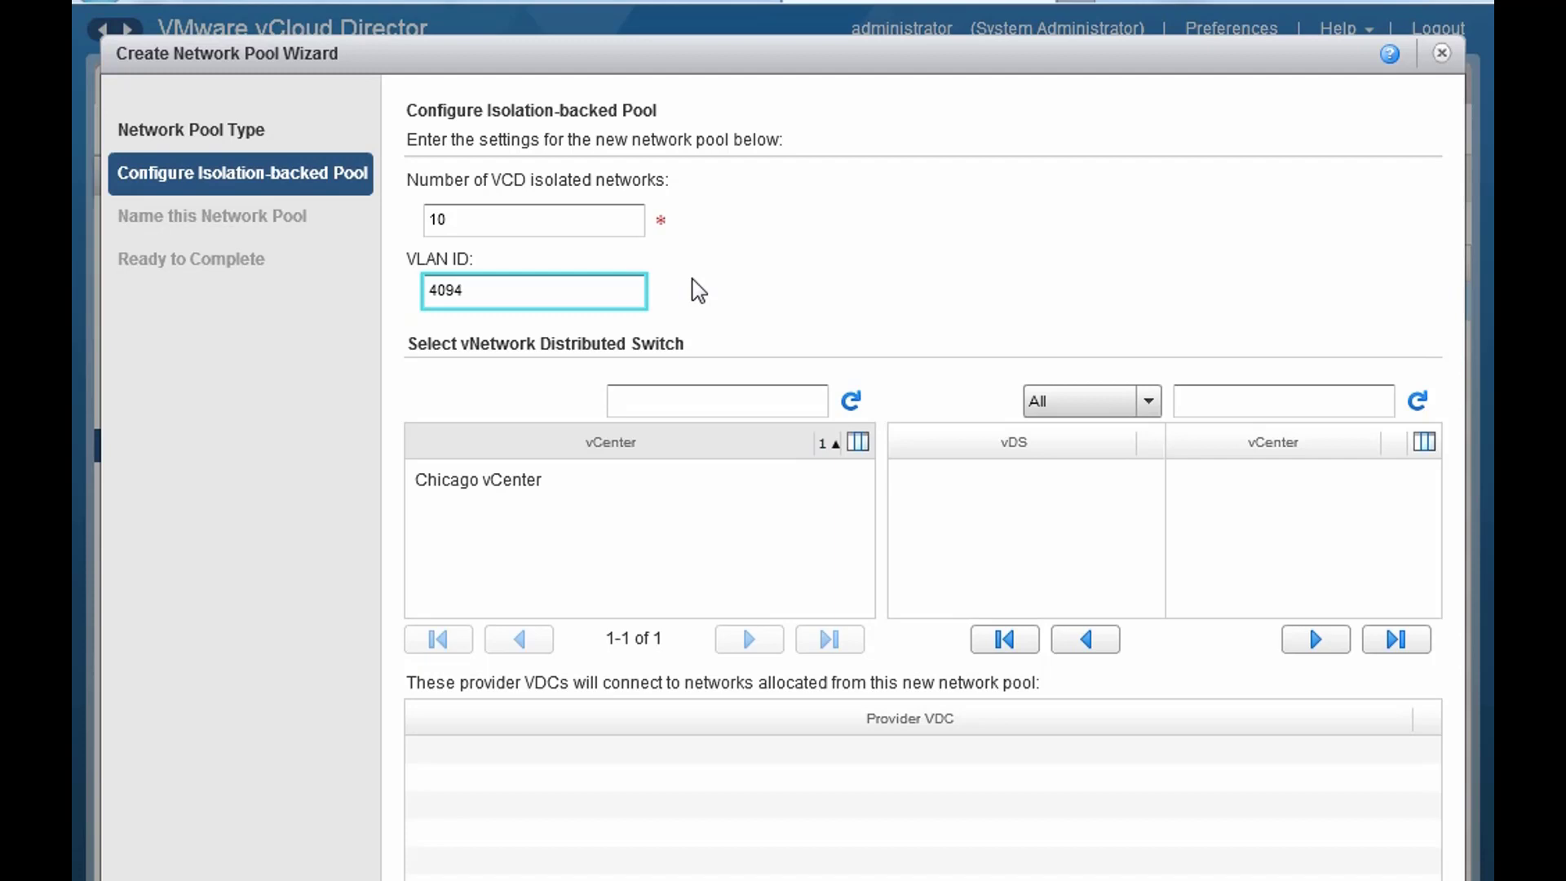
key("BackSpace")
key("BackSpace")
key("BackSpace")
key("BackSpace")
type("20")
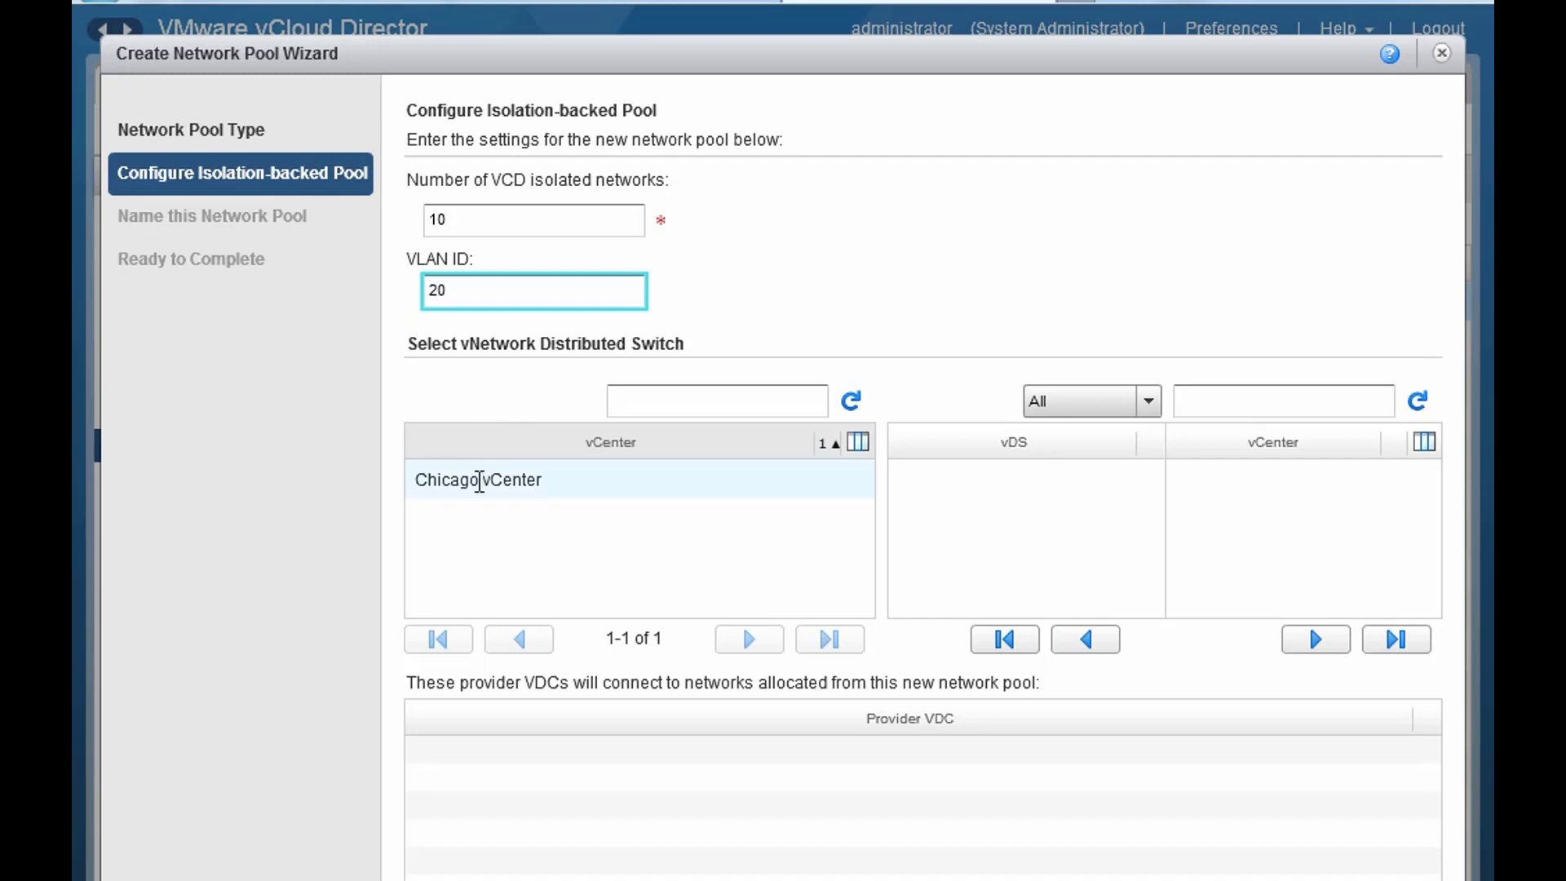
left_click(479, 482)
left_click(958, 478)
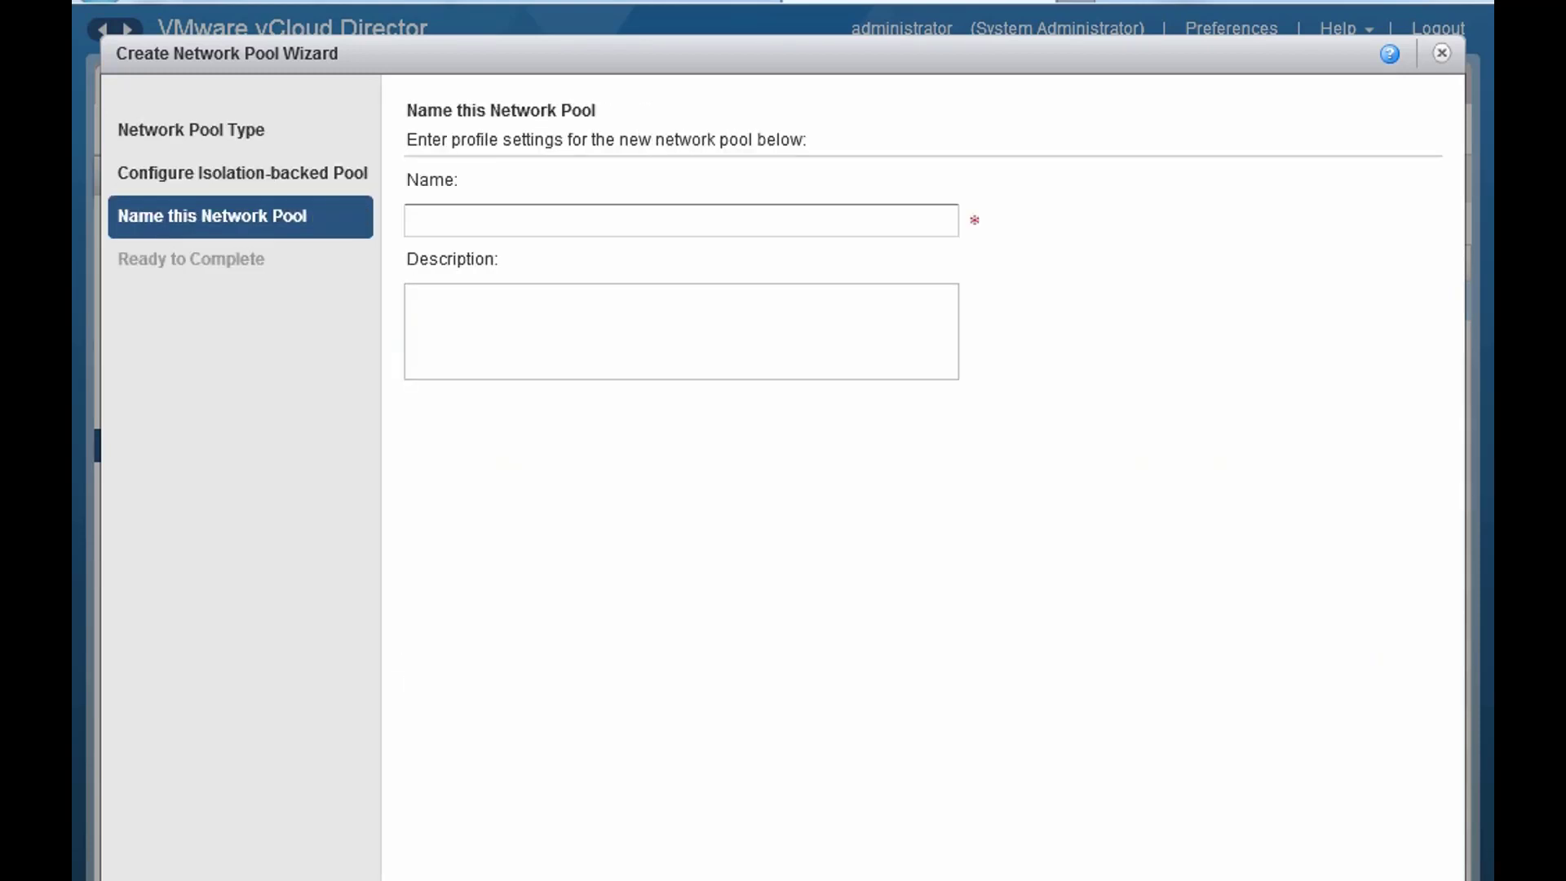
- Enter name VLAN20-VCDNI and description VCDNI, then complete the wizard from its summary
left_click(485, 216)
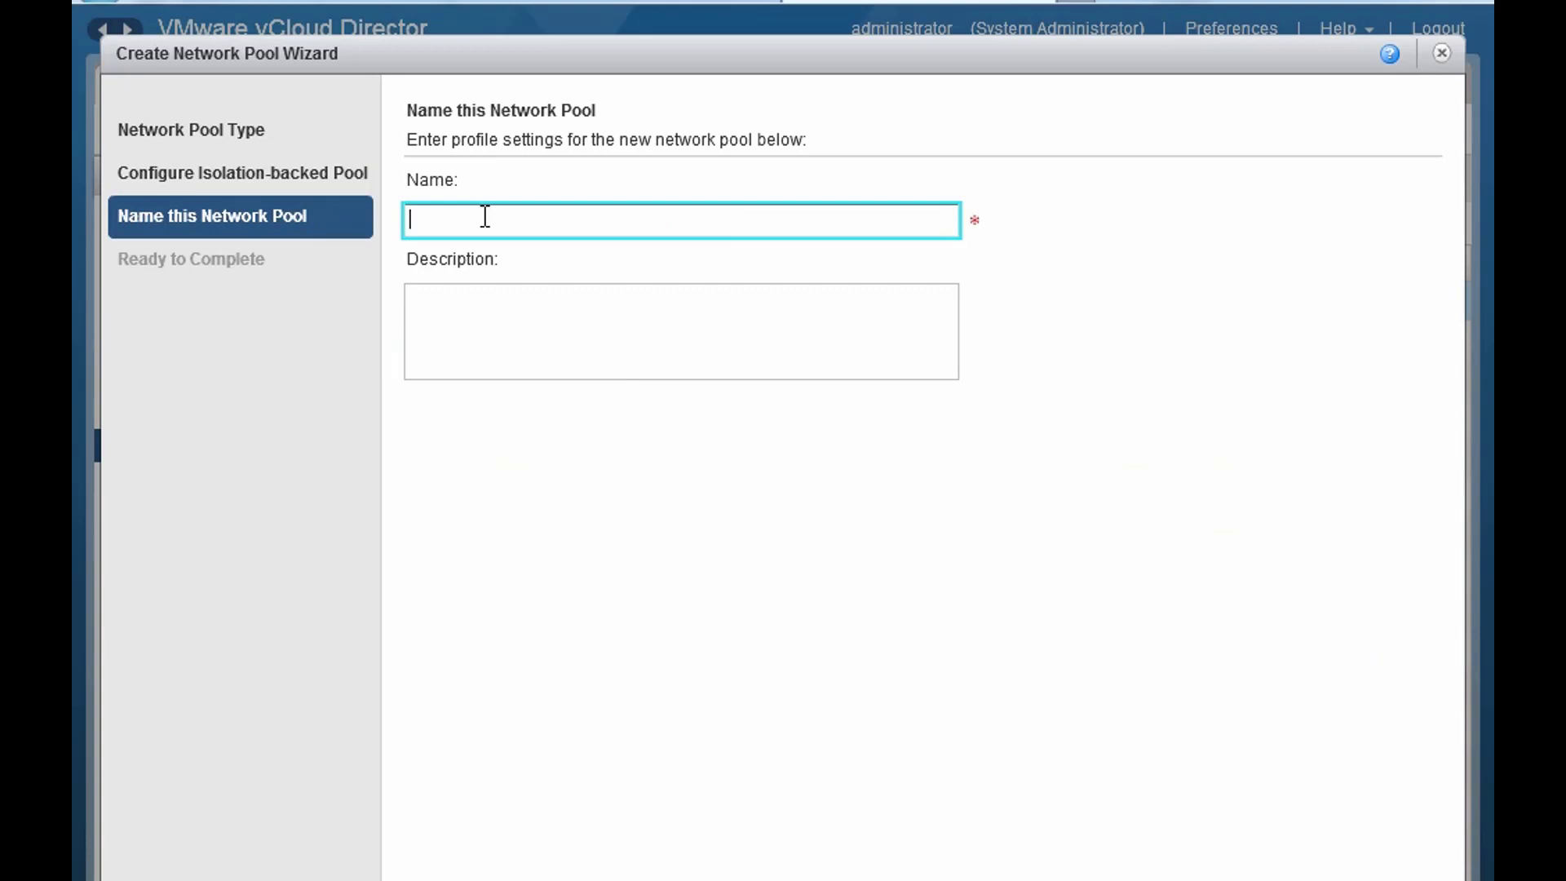
type("VLAN20-VCDNI")
key("Tab")
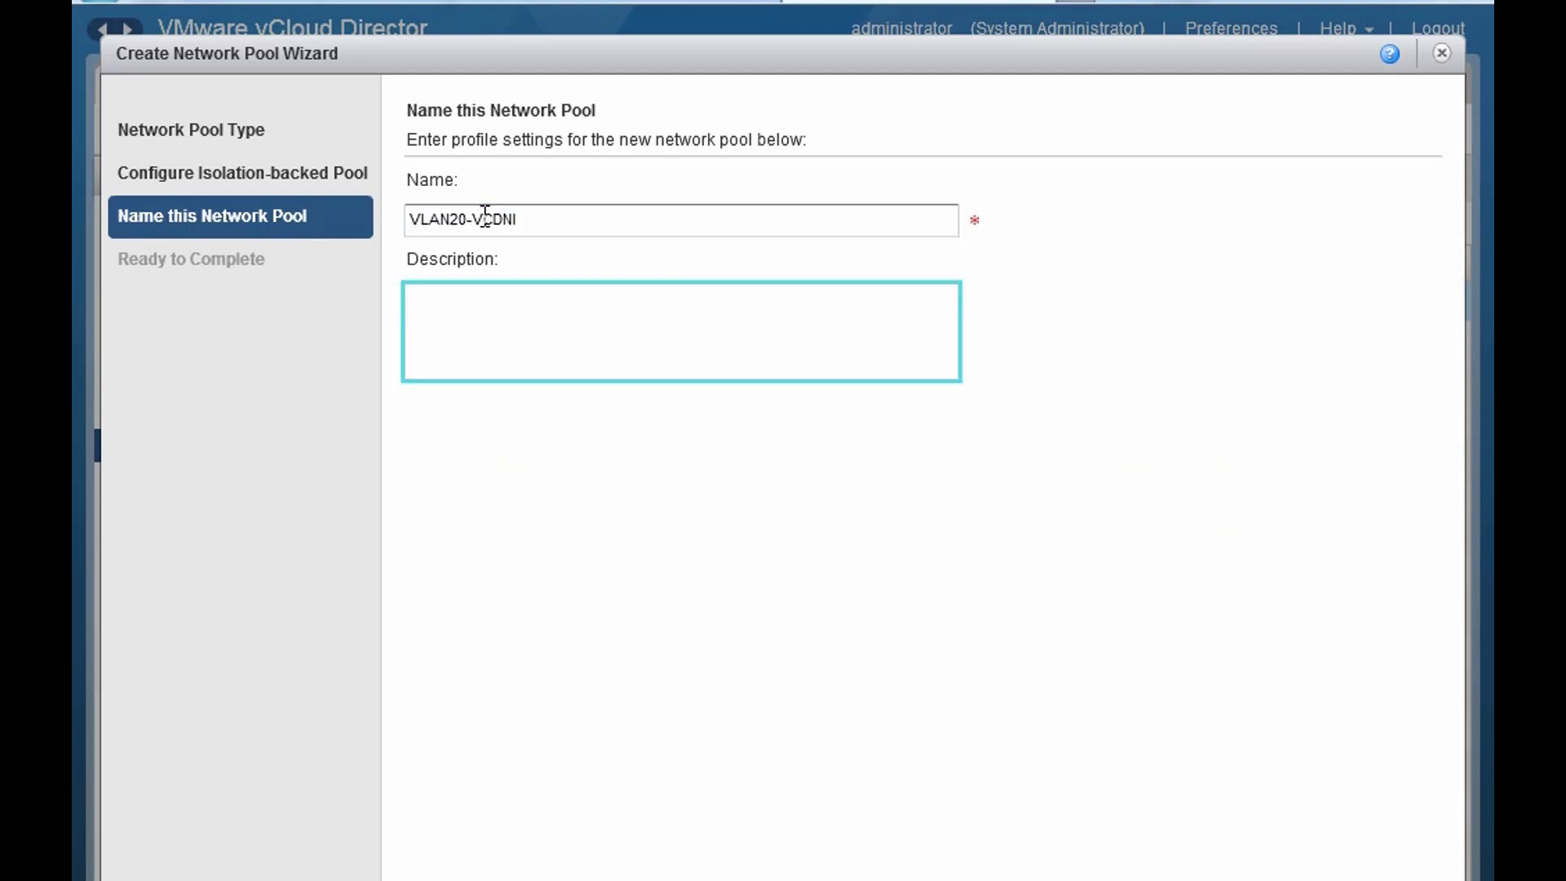
type("VCDNI")
left_click(1182, 879)
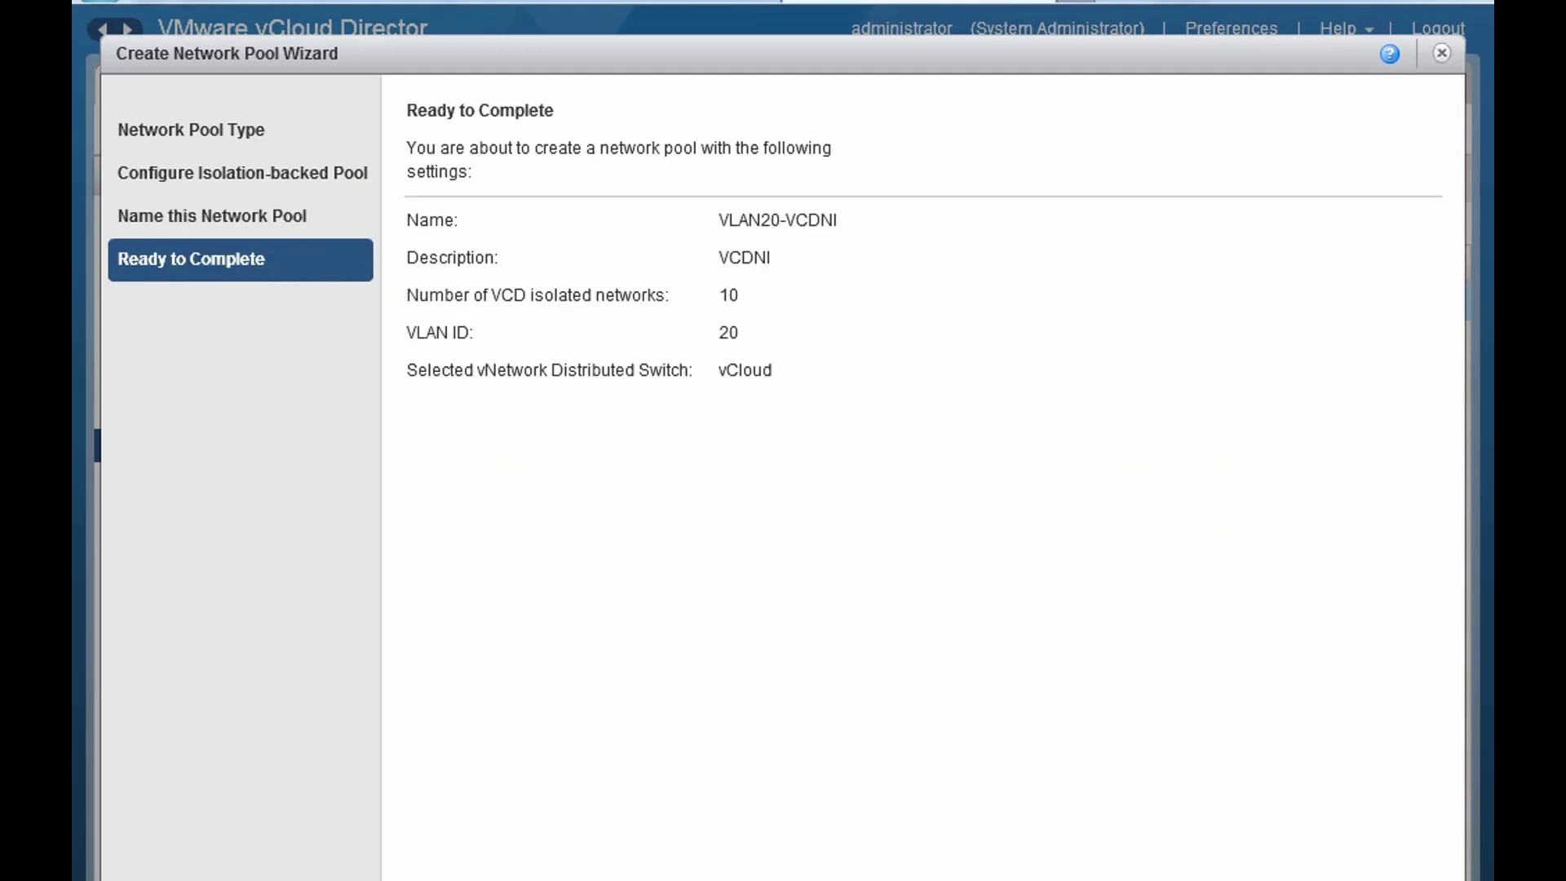
left_click(1297, 879)
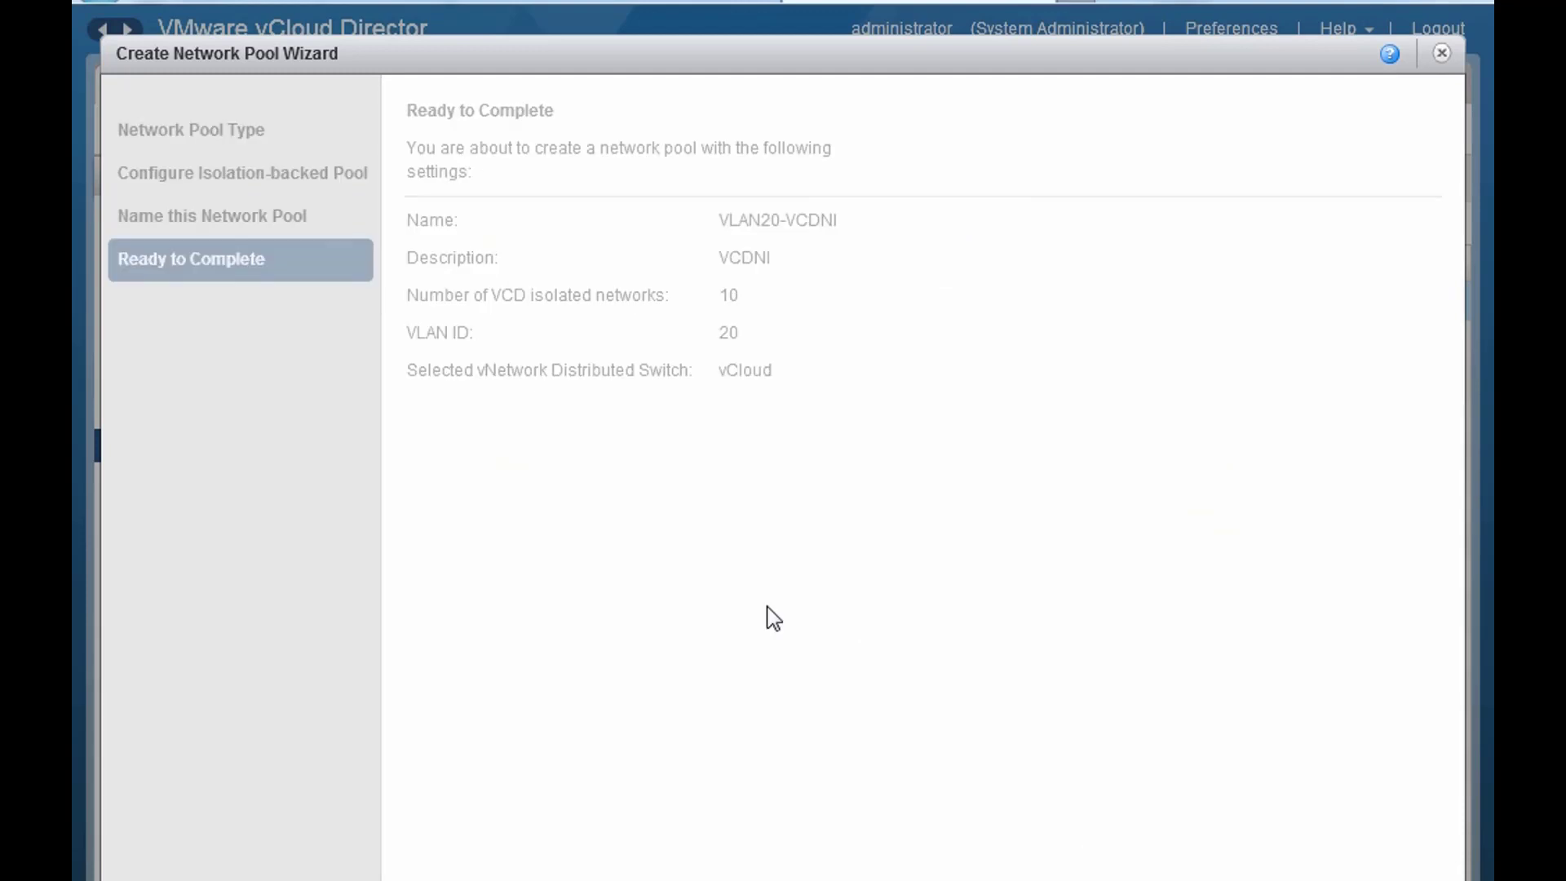